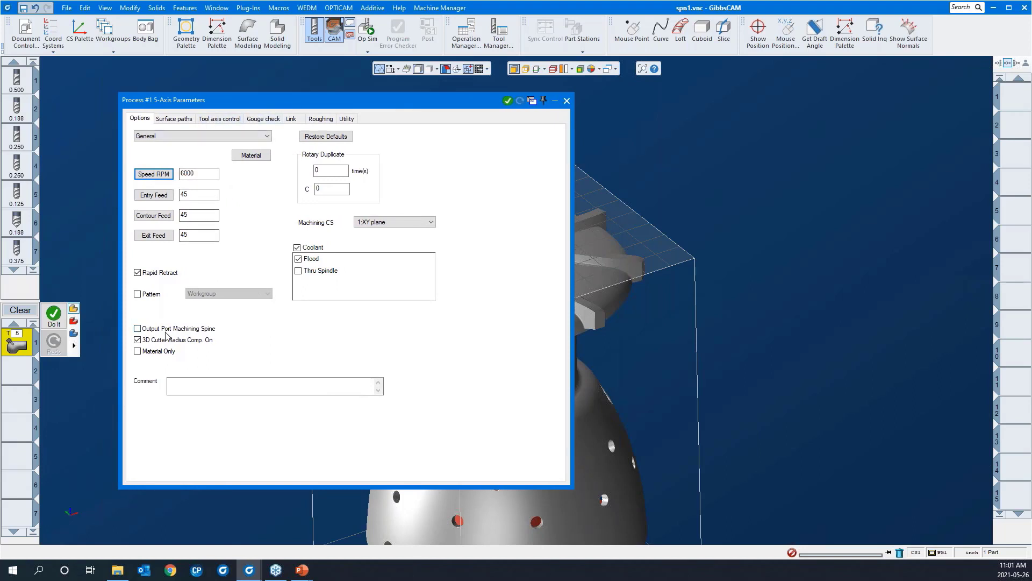
# Turn off 3D cutter radius compensation and base the surface path calculation on Surfaces.
pyautogui.click(140, 340)
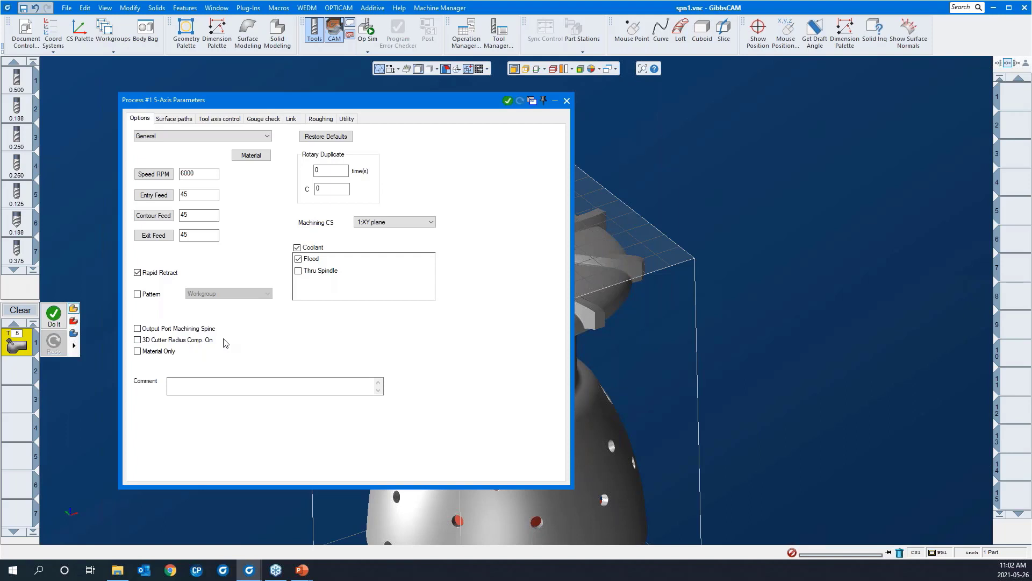
pyautogui.click(179, 123)
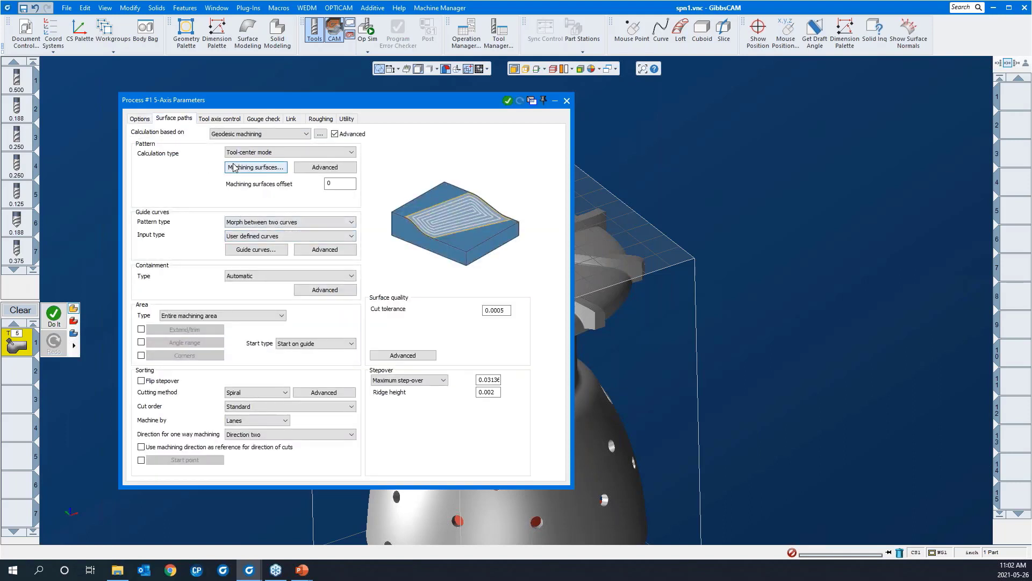
pyautogui.click(242, 134)
pyautogui.click(237, 144)
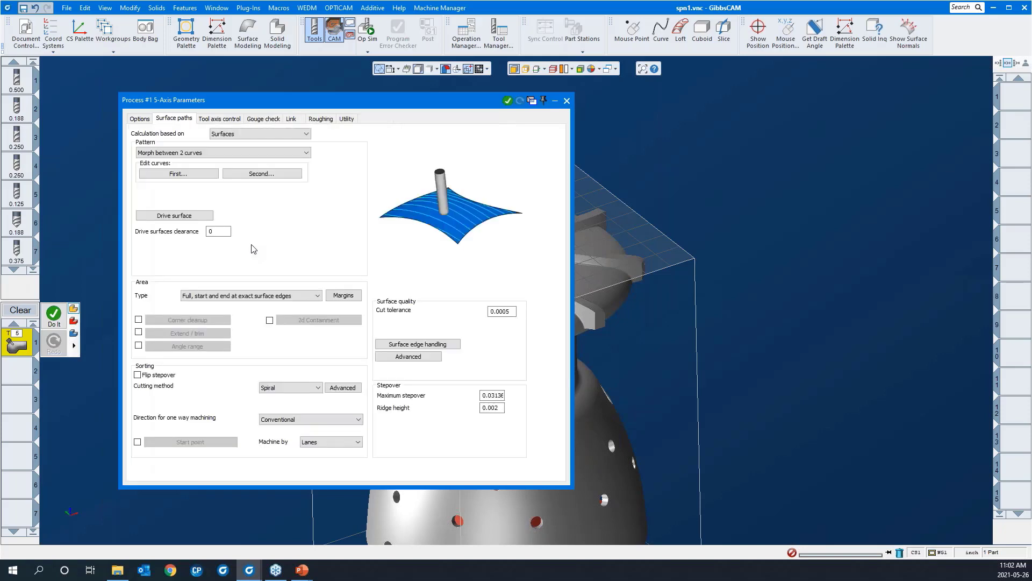
# Review the drive surfaces clearance, cut tolerance, maximum stepover and ridge height settings for the surface path.
pyautogui.click(220, 233)
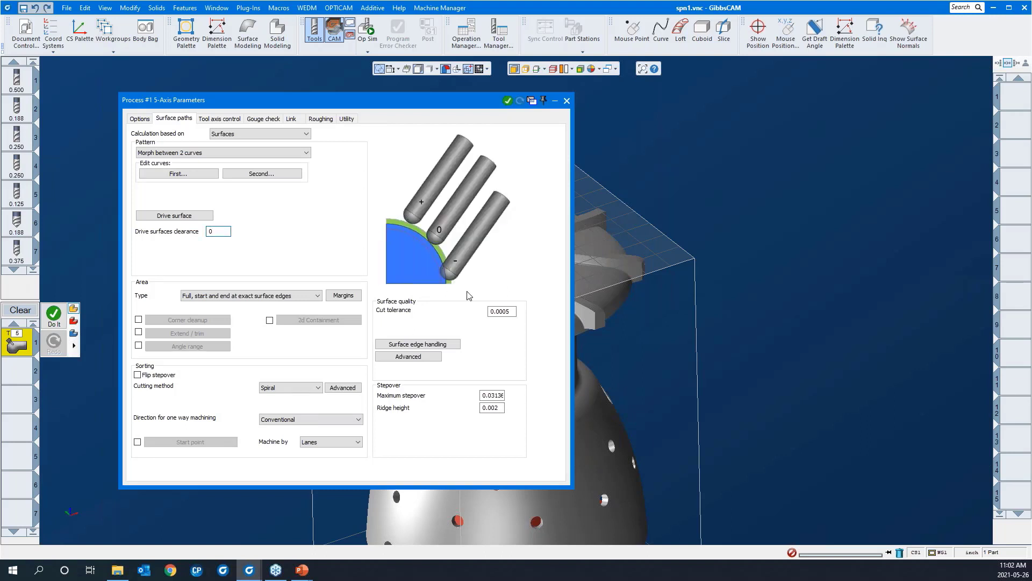
pyautogui.click(495, 312)
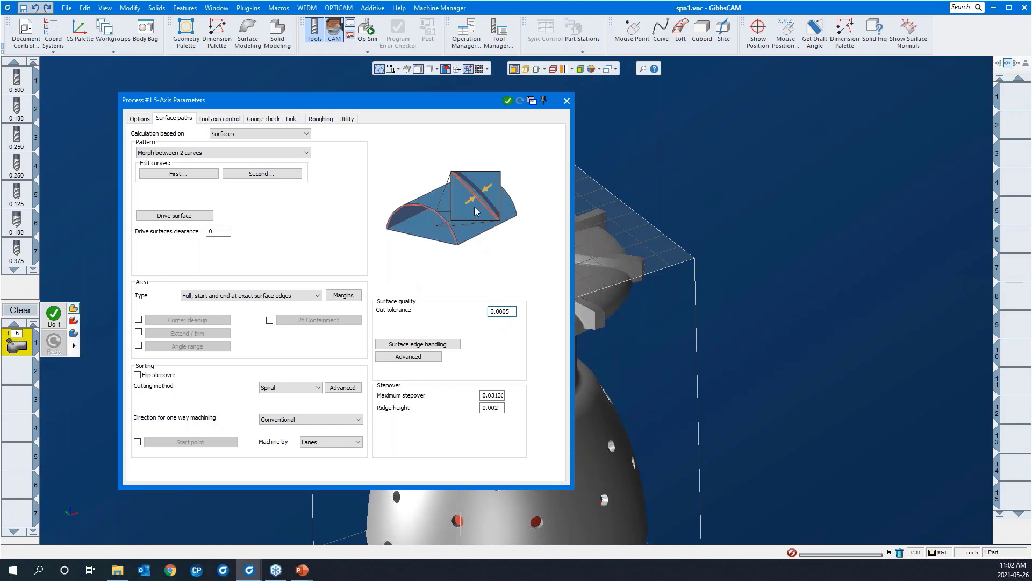
pyautogui.click(492, 395)
pyautogui.click(491, 408)
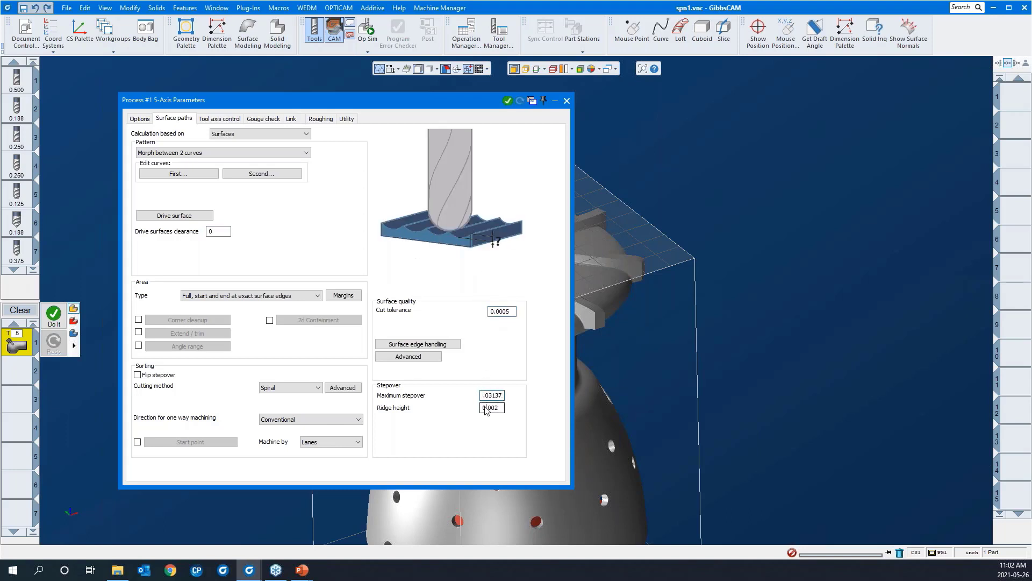
# Set the tool axis output format to 5 Axis.
pyautogui.click(228, 121)
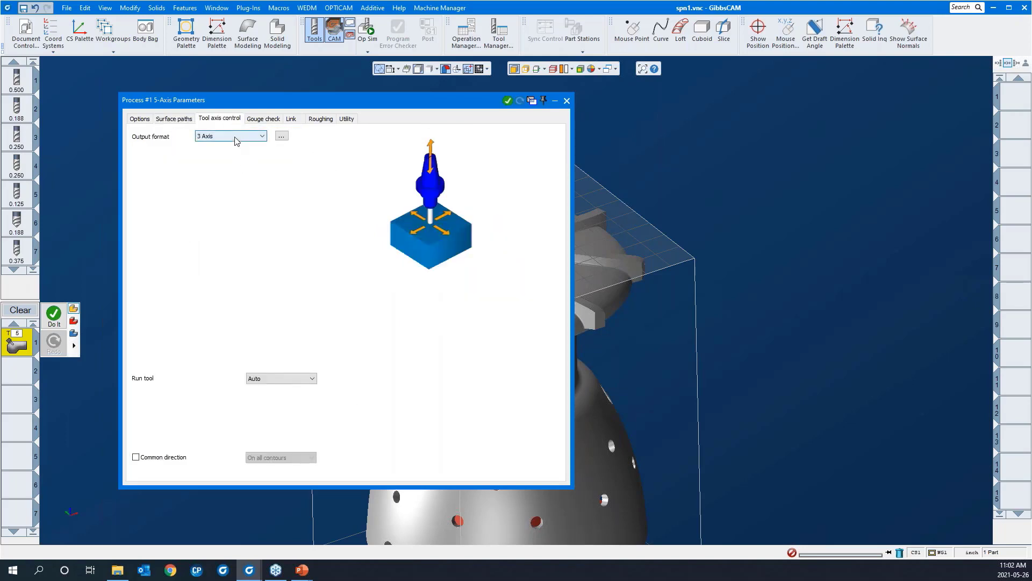
pyautogui.click(235, 138)
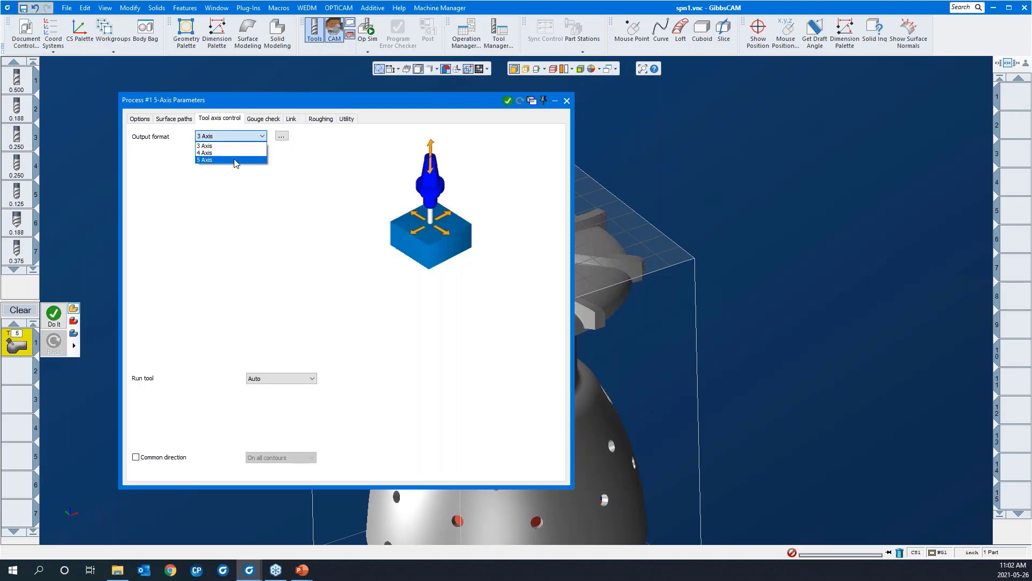
pyautogui.click(233, 159)
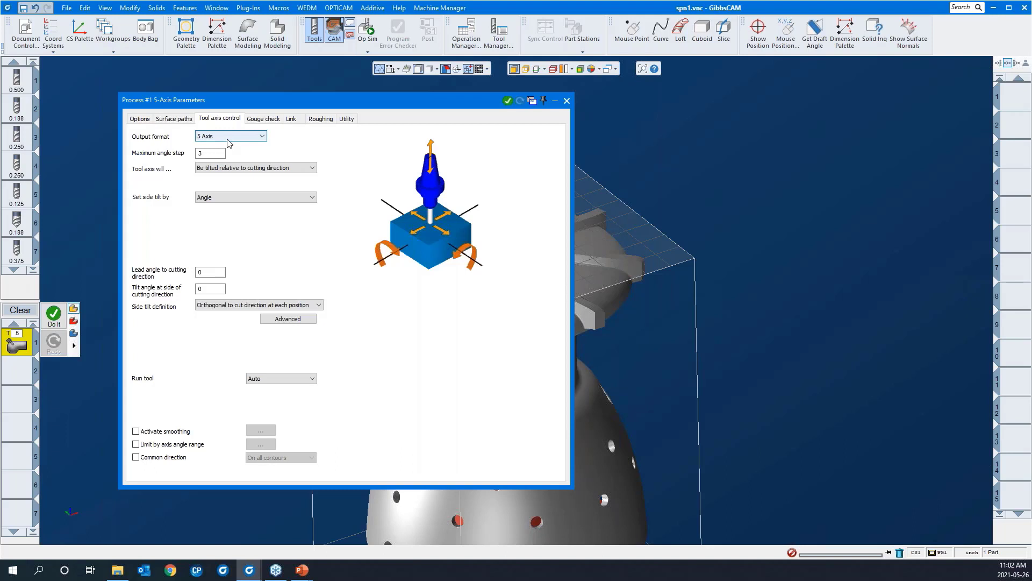
pyautogui.click(231, 141)
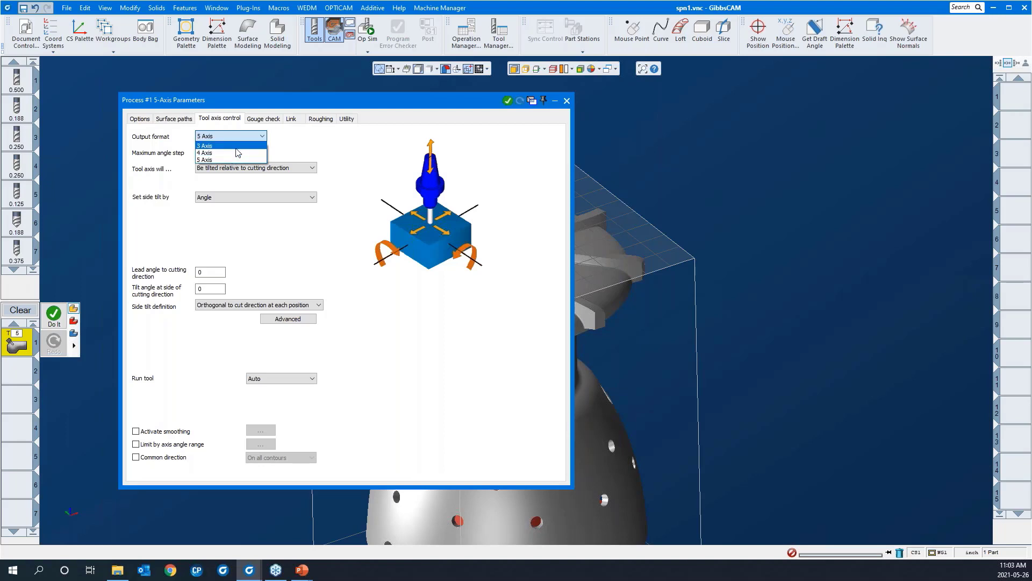
pyautogui.click(310, 150)
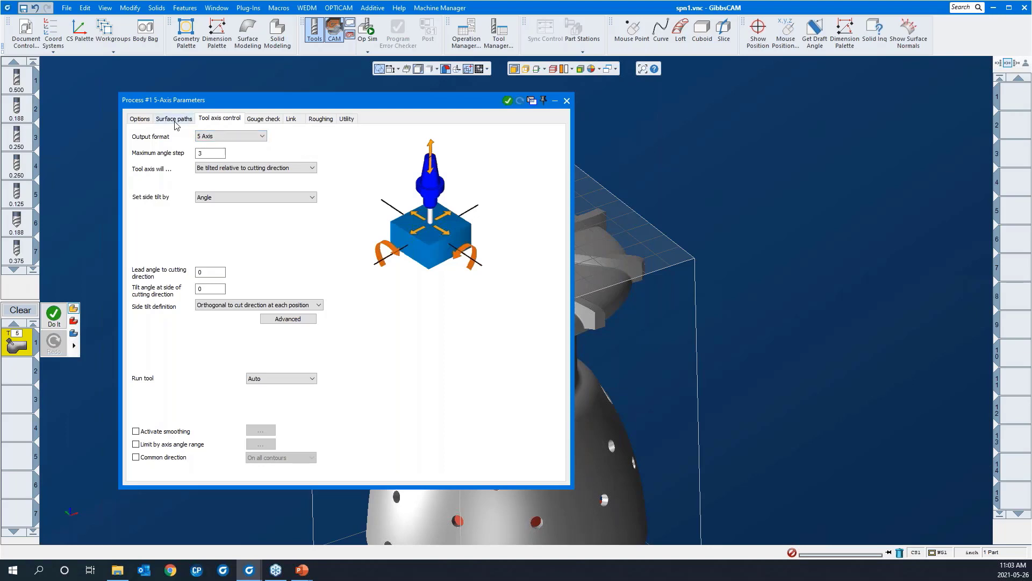
# Examine the pattern types offered for the Surfaces, Triangle mesh and Wireframe calculation methods.
pyautogui.click(174, 119)
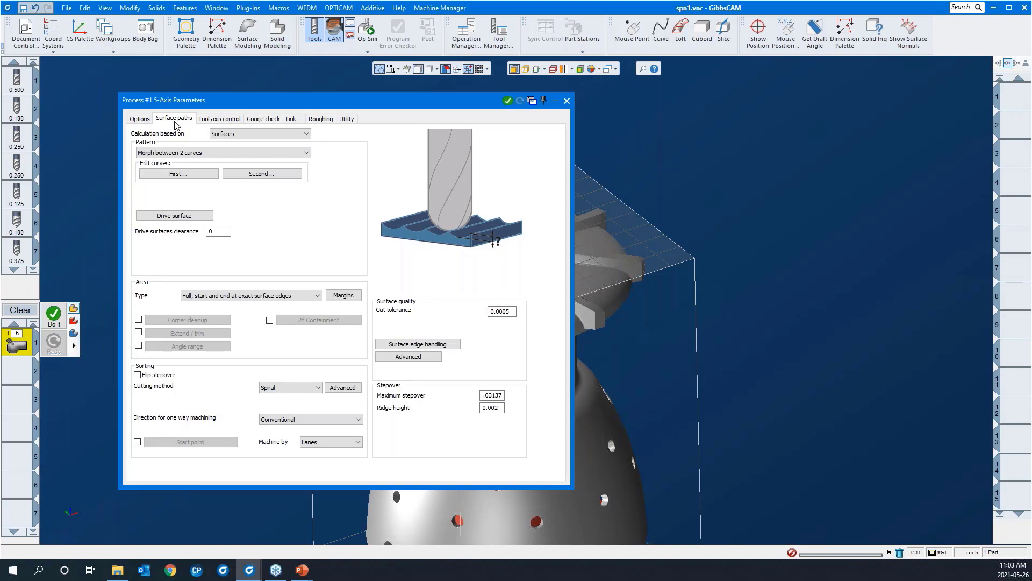
pyautogui.click(232, 157)
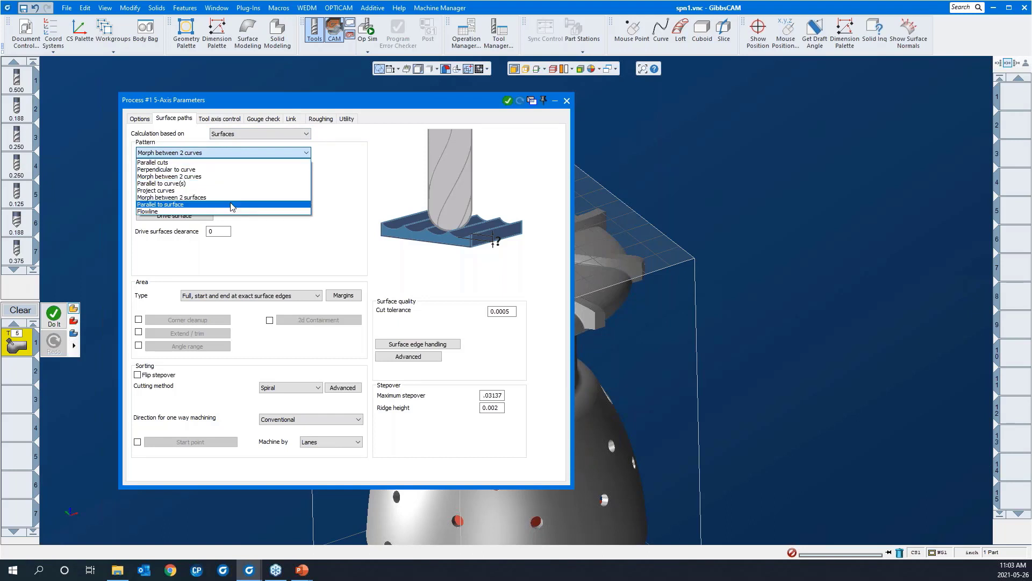
pyautogui.click(259, 136)
pyautogui.click(258, 134)
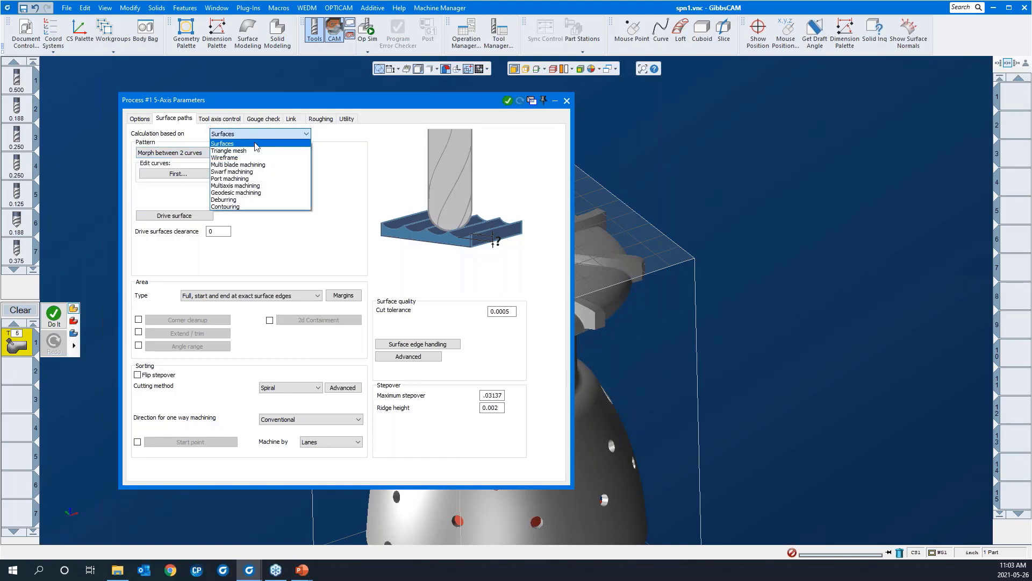
pyautogui.click(255, 154)
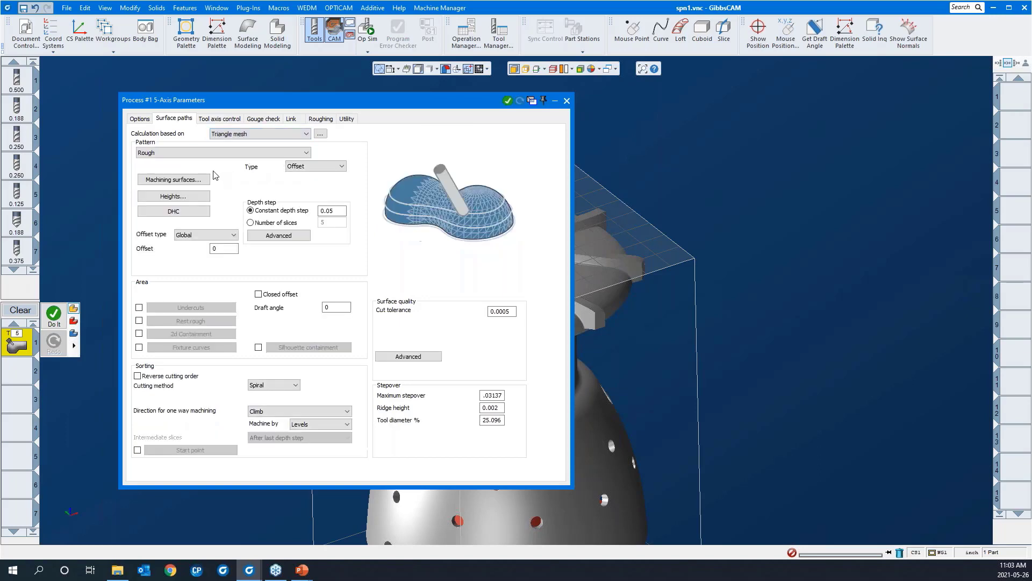
pyautogui.click(203, 155)
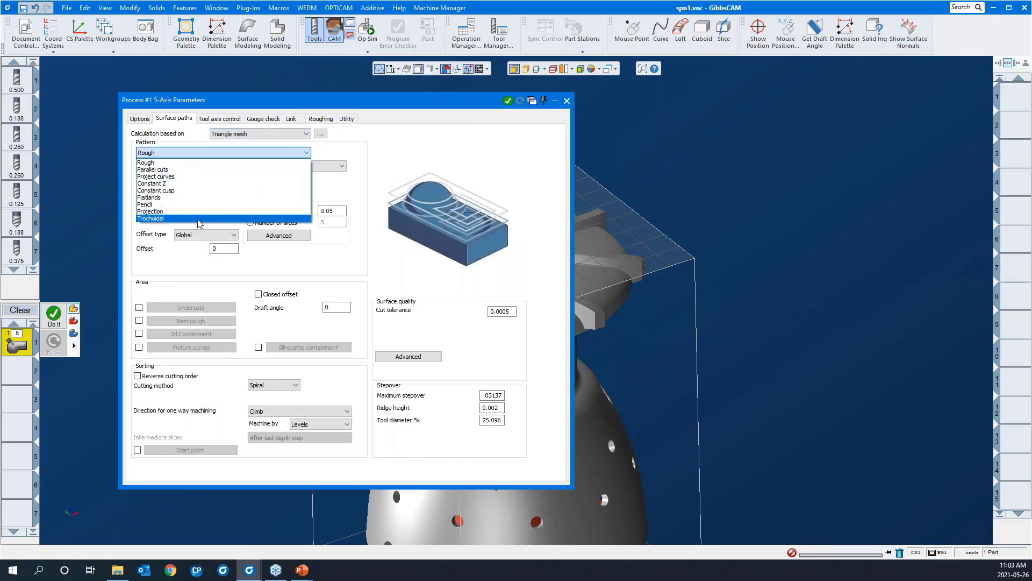
pyautogui.click(224, 134)
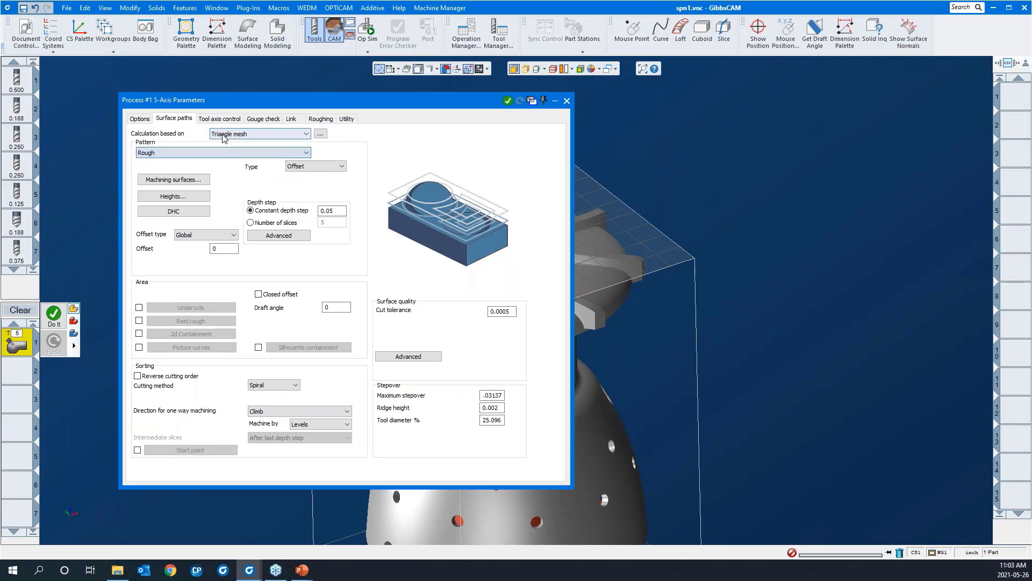
pyautogui.click(224, 135)
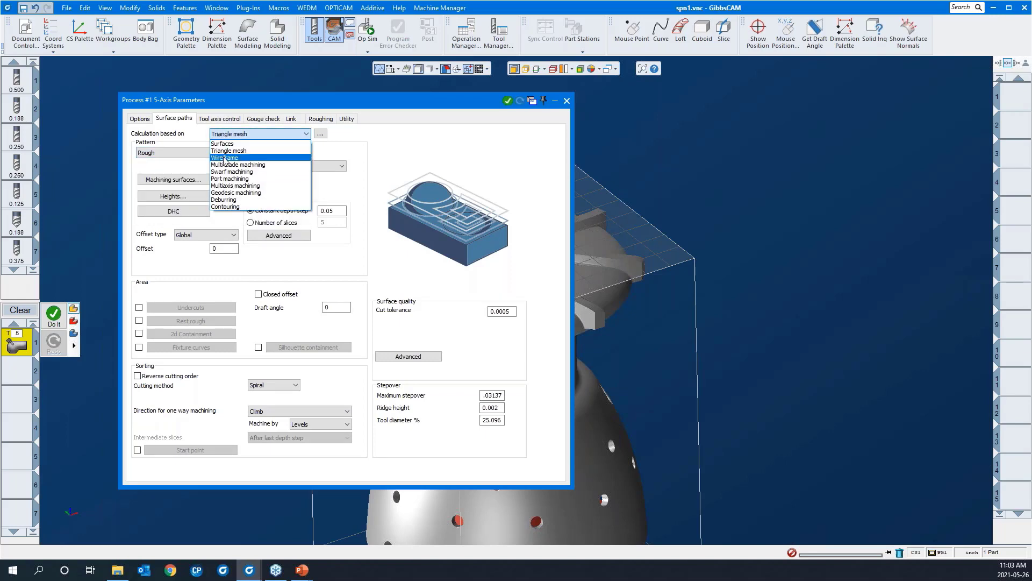
pyautogui.click(225, 147)
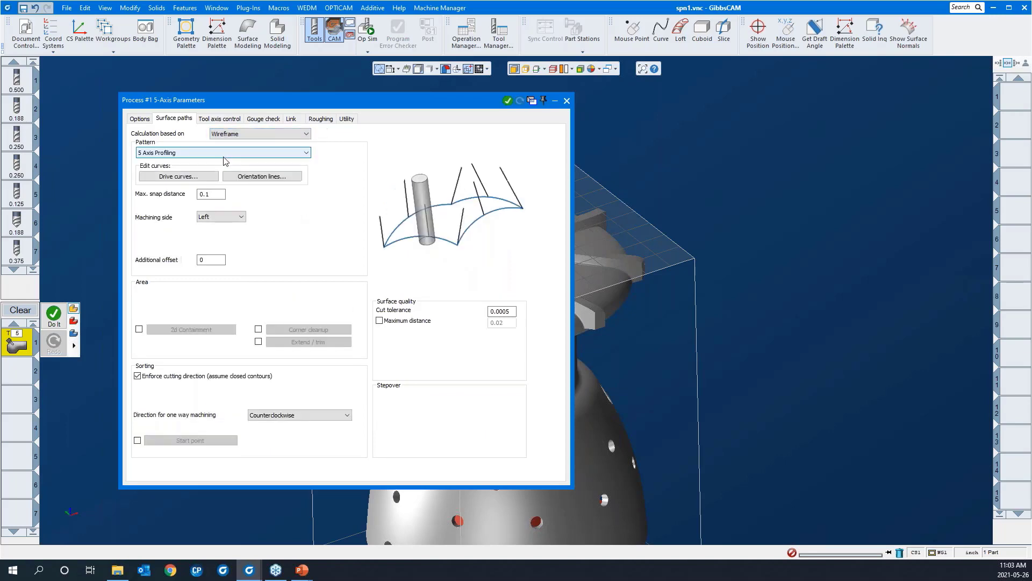
pyautogui.click(225, 156)
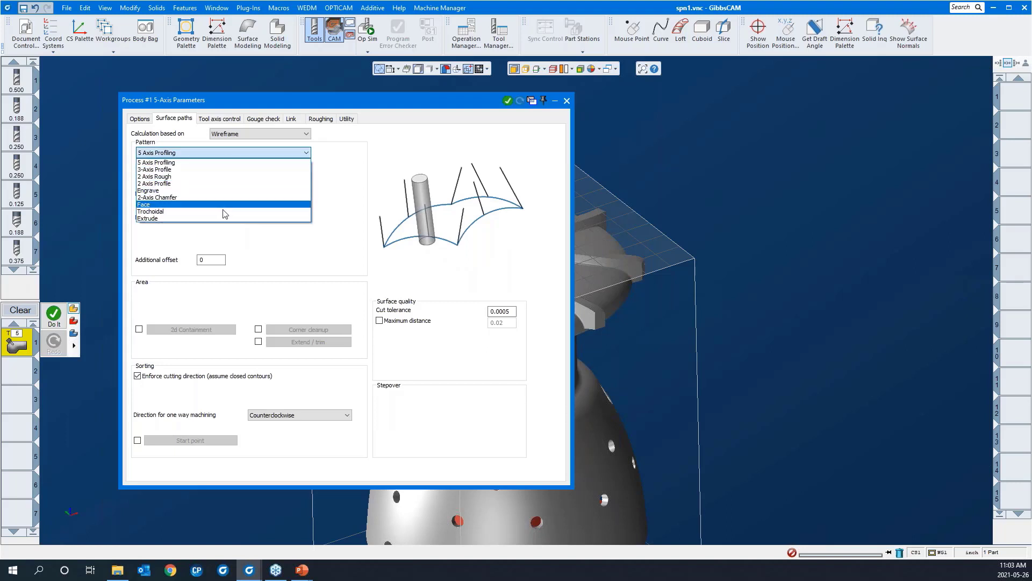
pyautogui.click(248, 154)
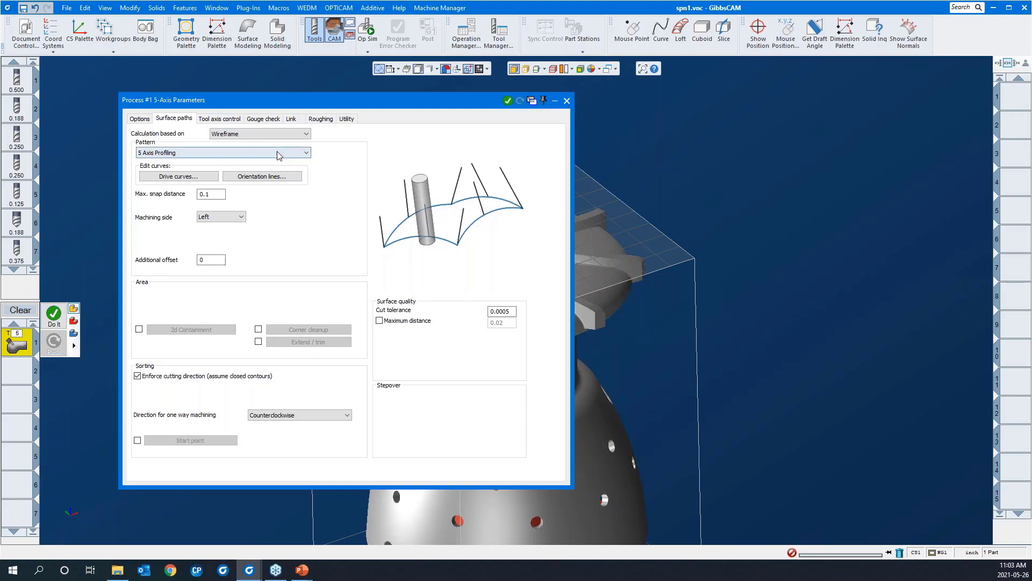
# Review the available 5-axis process types and keep General selected.
pyautogui.click(148, 120)
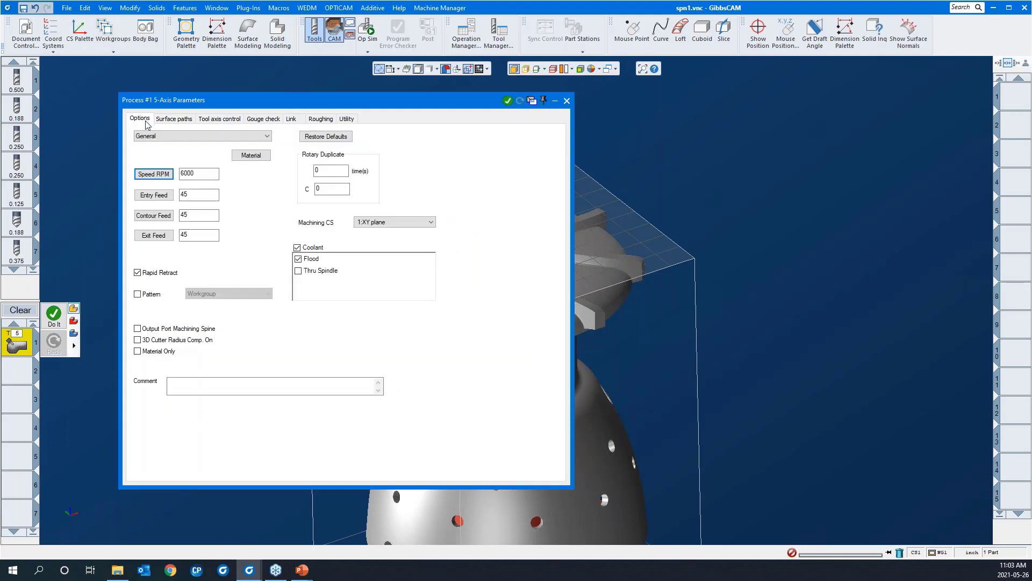
pyautogui.click(156, 136)
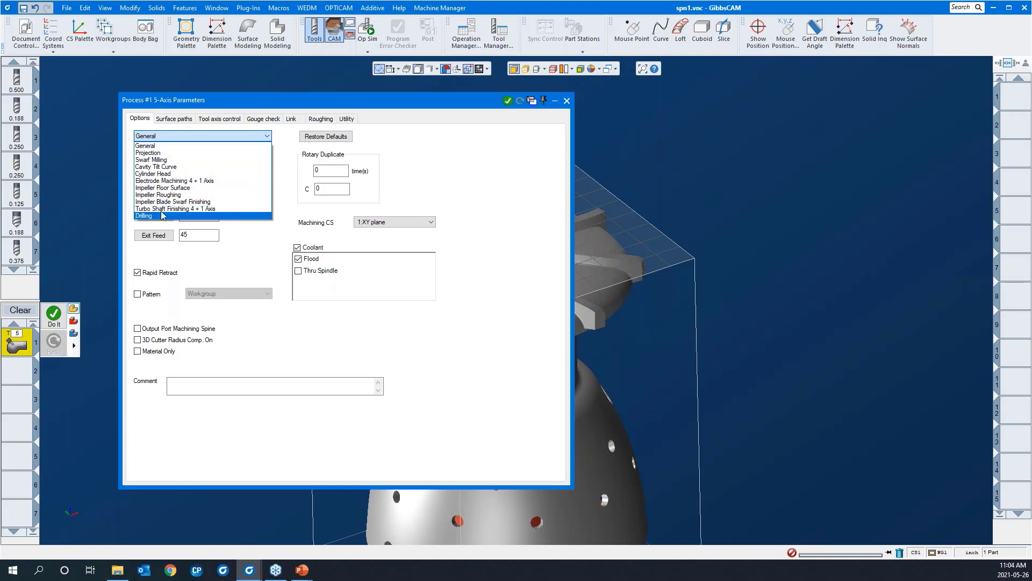
pyautogui.click(169, 146)
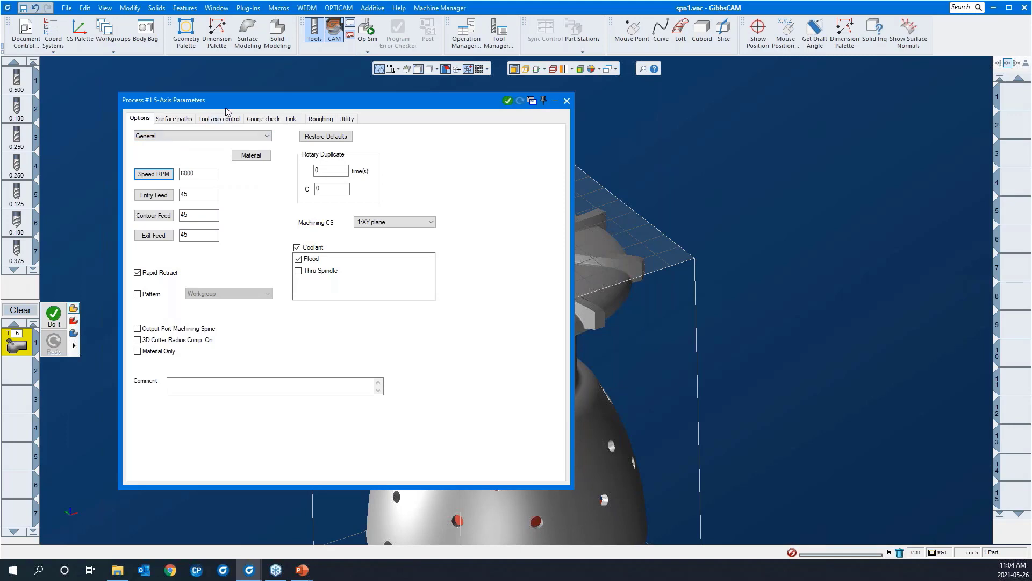
# Move the process parameters dialog off the part and set the surface path calculation back to Surfaces.
pyautogui.moveTo(226, 105); pyautogui.dragTo(524, 109)
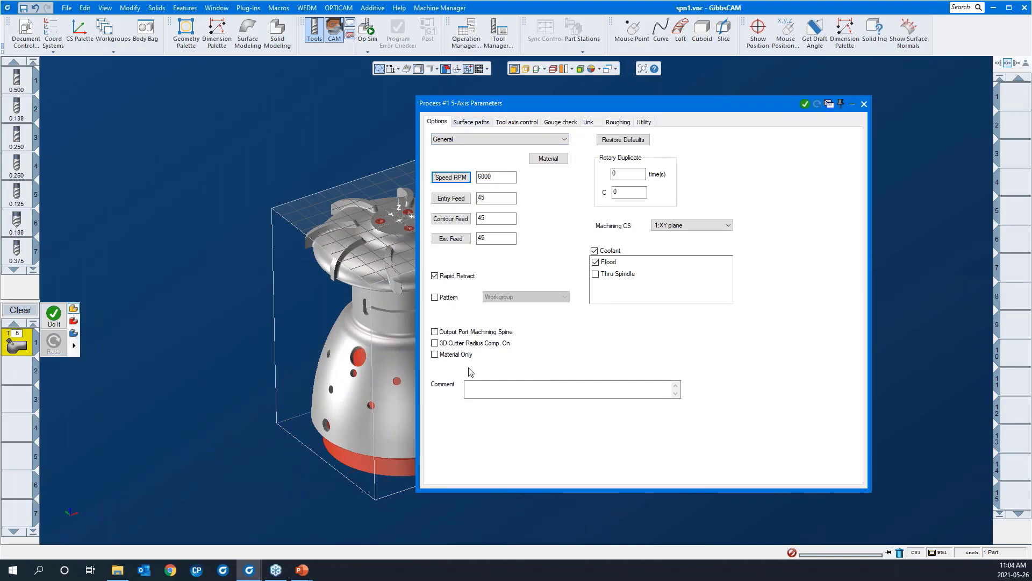
pyautogui.click(466, 122)
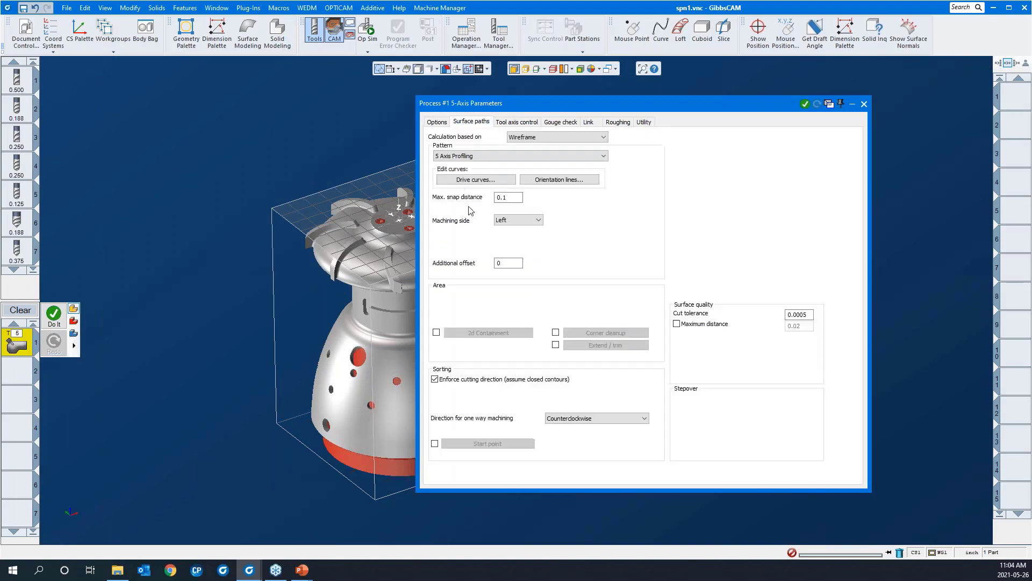
pyautogui.click(532, 137)
pyautogui.click(530, 147)
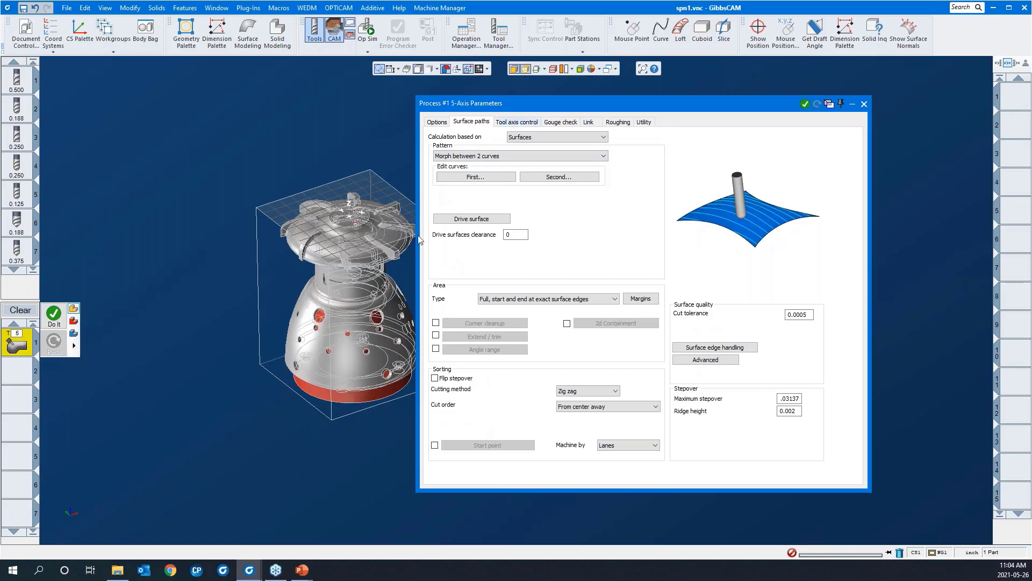
# Assign the lower edge of the curved front blade as the first curve of the morph pattern.
pyautogui.click(79, 534)
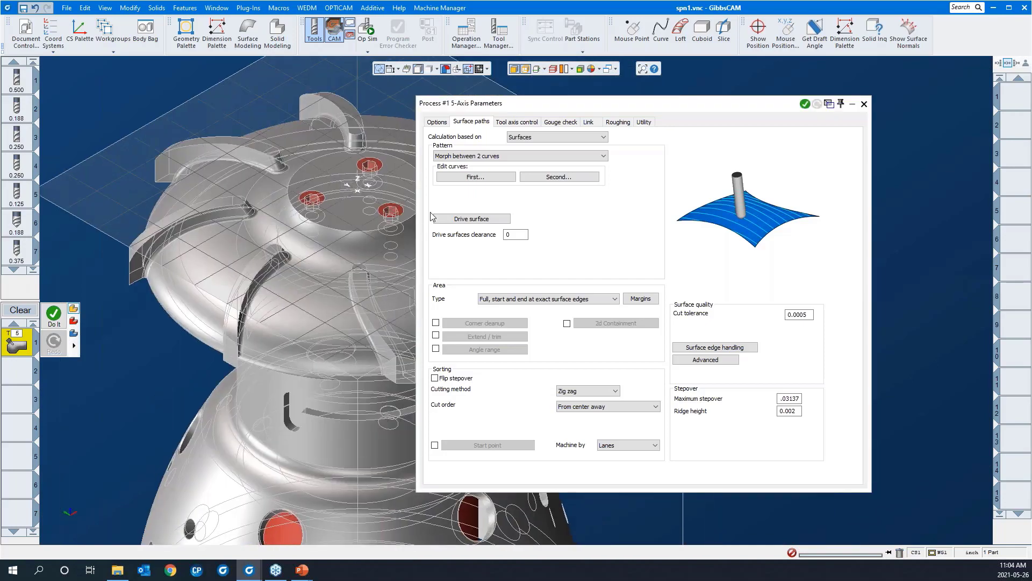
pyautogui.click(451, 176)
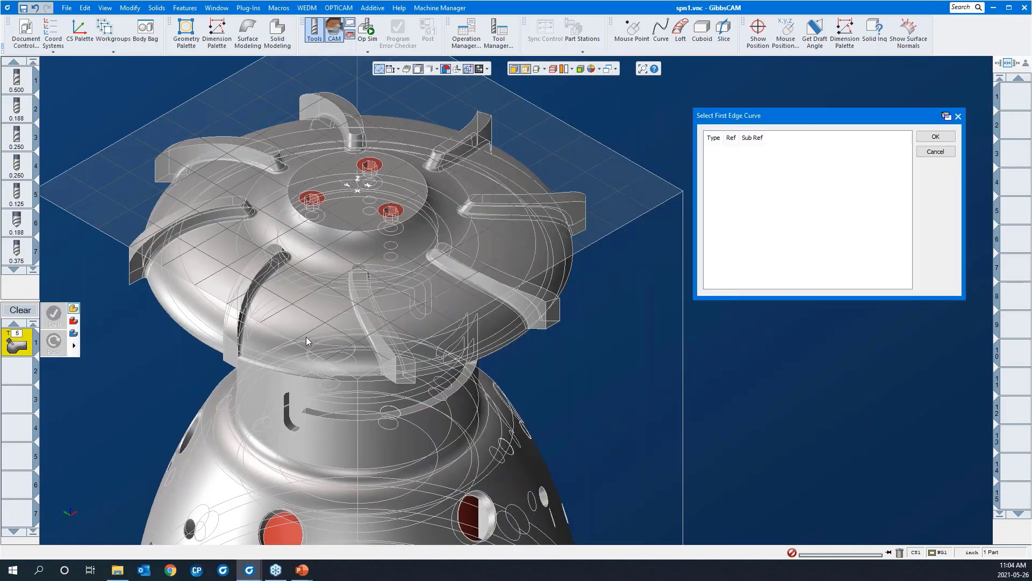
pyautogui.moveTo(306, 337); pyautogui.dragTo(193, 184)
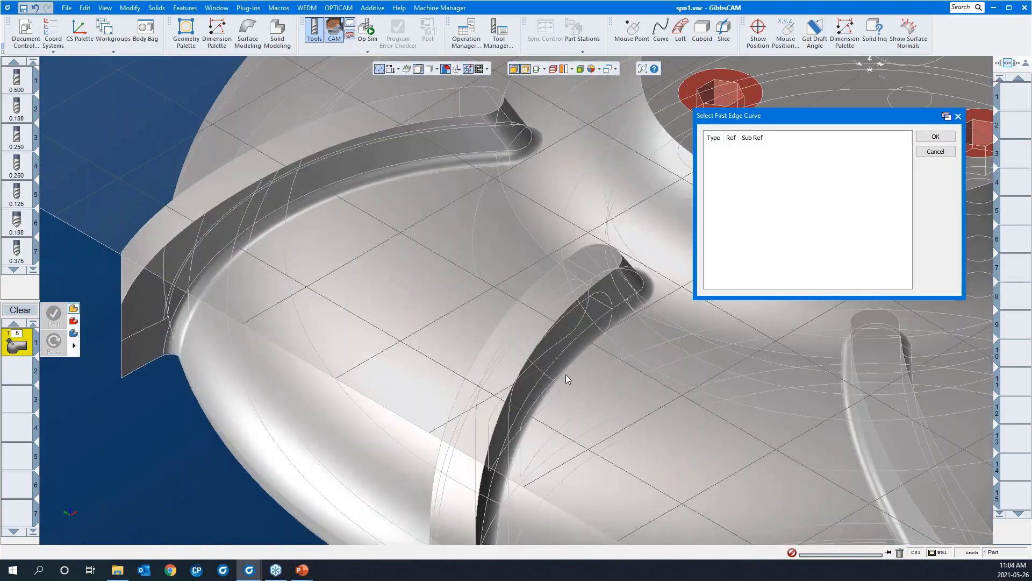
pyautogui.click(621, 320)
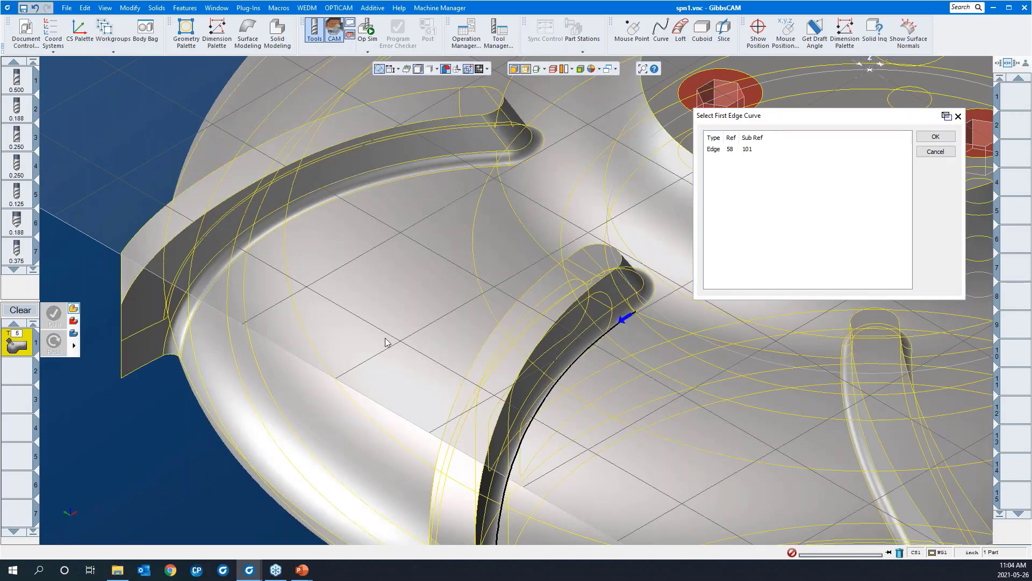
pyautogui.scroll(-5, 352, 334)
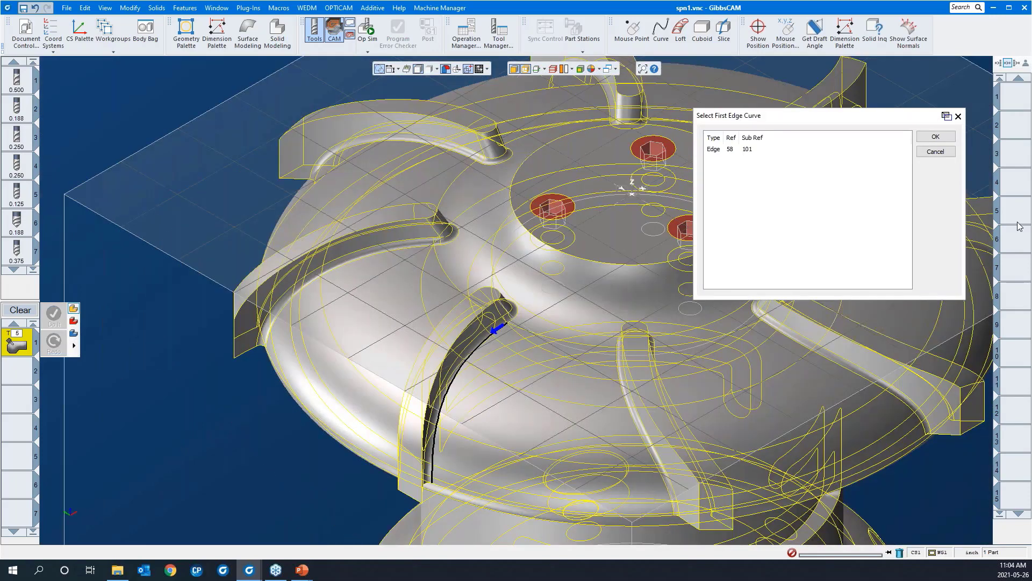
pyautogui.click(935, 137)
# Assign the facing lower edge of the adjacent blade as the second curve of the morph pattern.
pyautogui.click(550, 177)
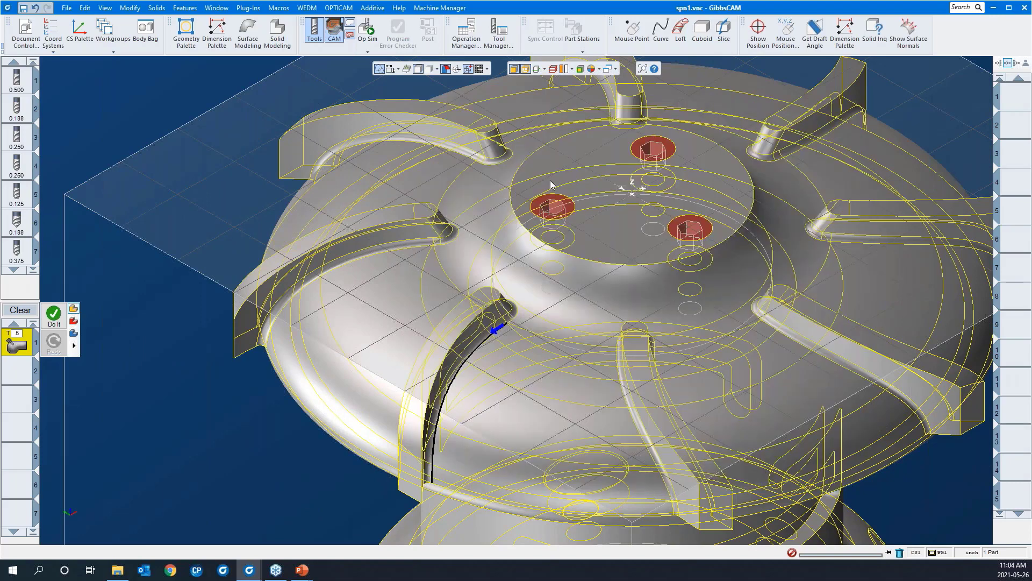
pyautogui.click(637, 427)
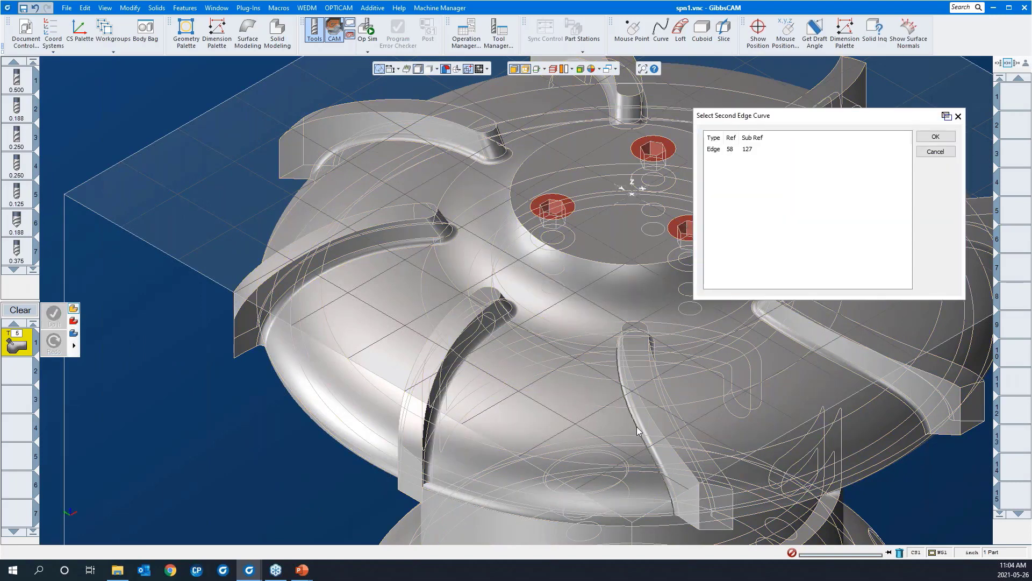
pyautogui.click(922, 137)
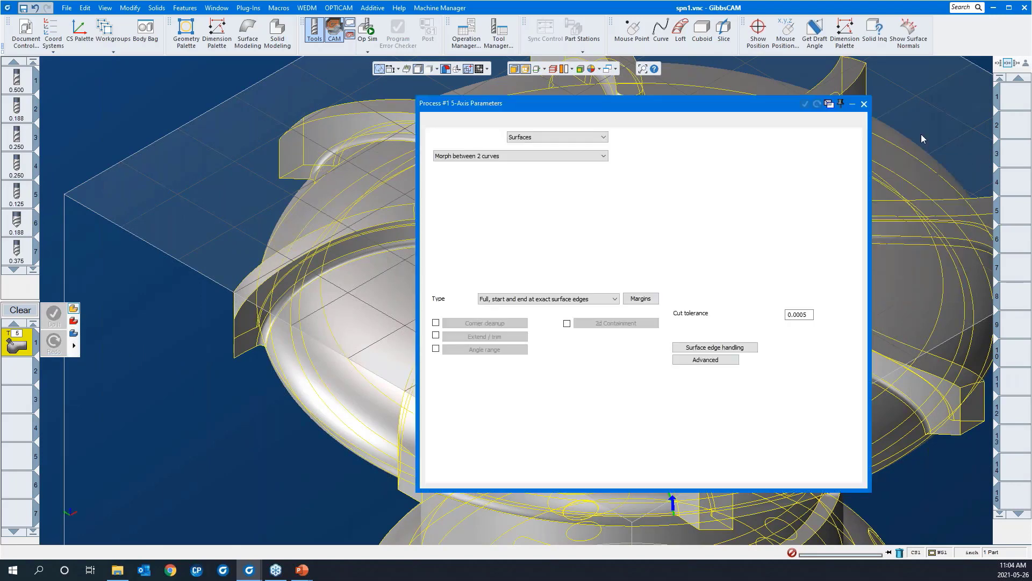
# Assign the floor face between the two selected blade edges as the drive surface and move the parameters dialog clear of it.
pyautogui.click(448, 220)
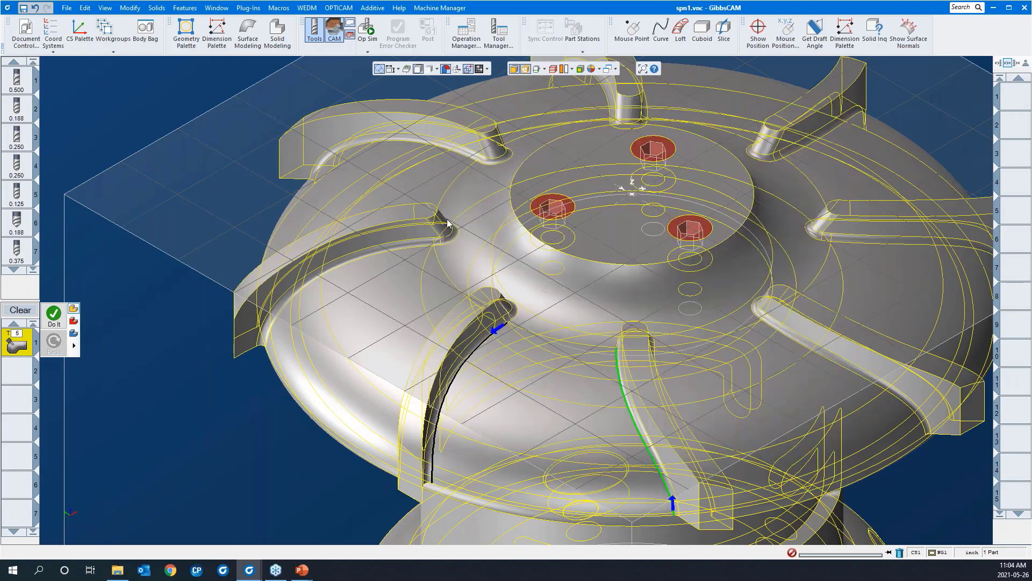
pyautogui.click(525, 426)
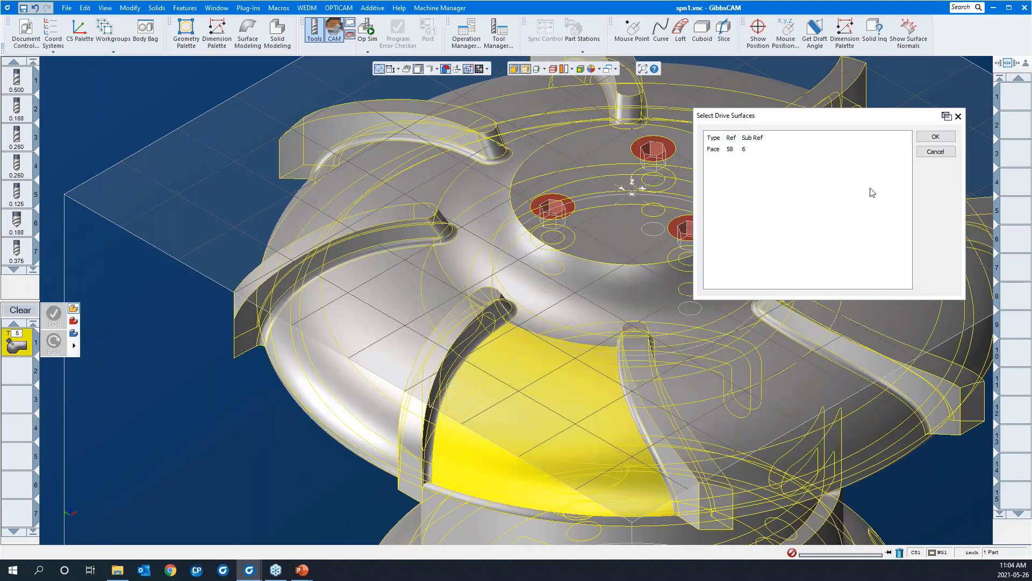
pyautogui.click(935, 138)
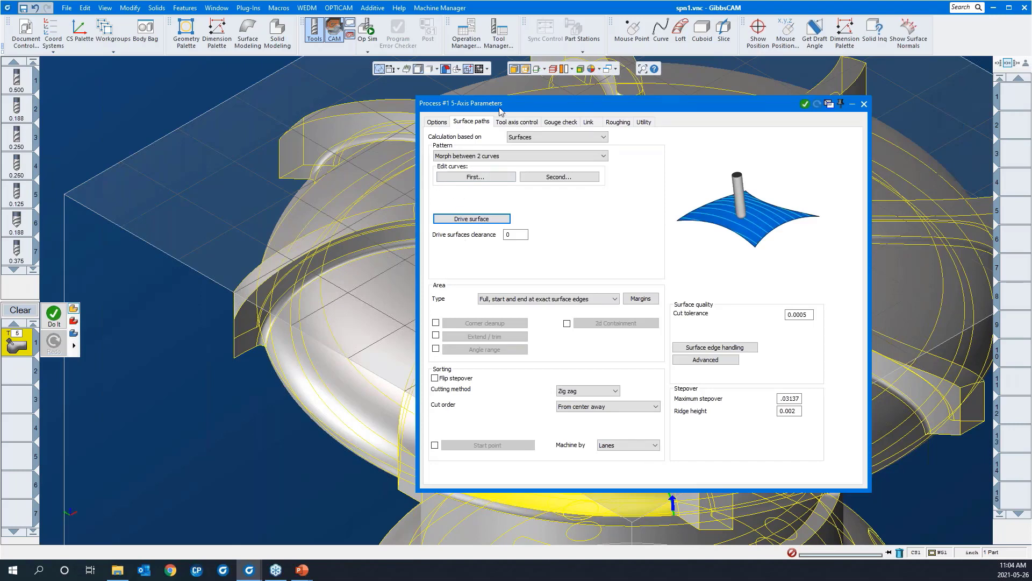
pyautogui.moveTo(513, 103); pyautogui.dragTo(662, 123)
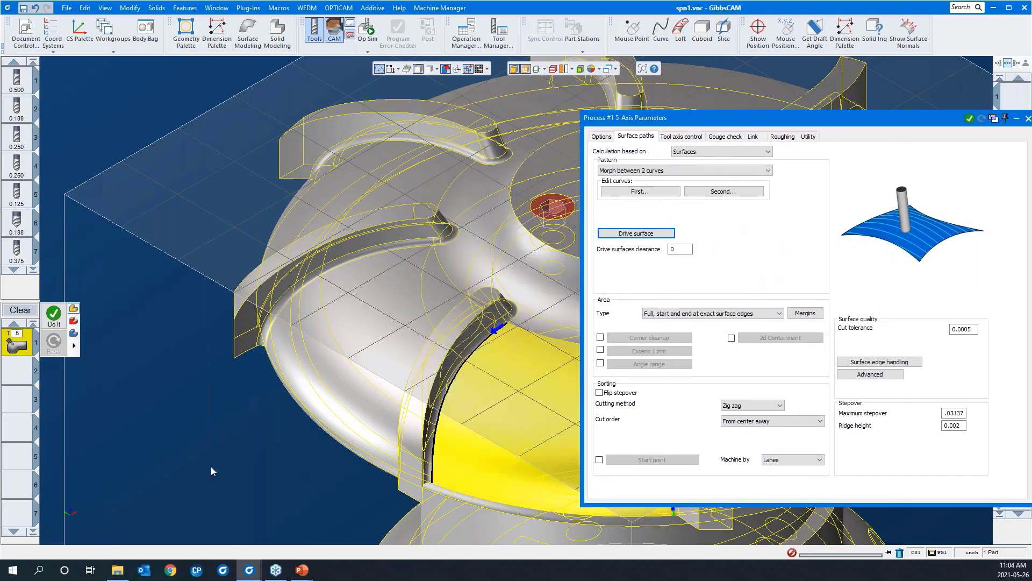
pyautogui.moveTo(211, 466); pyautogui.dragTo(64, 340, button='middle')
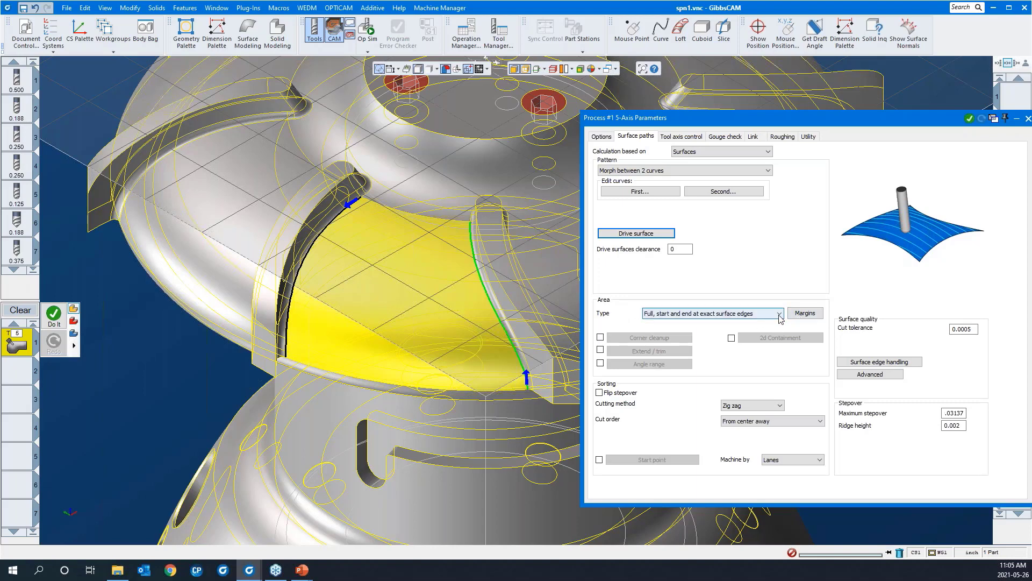
# Turn on Add internal tool radius in the area margins and accept the margin settings.
pyautogui.click(796, 317)
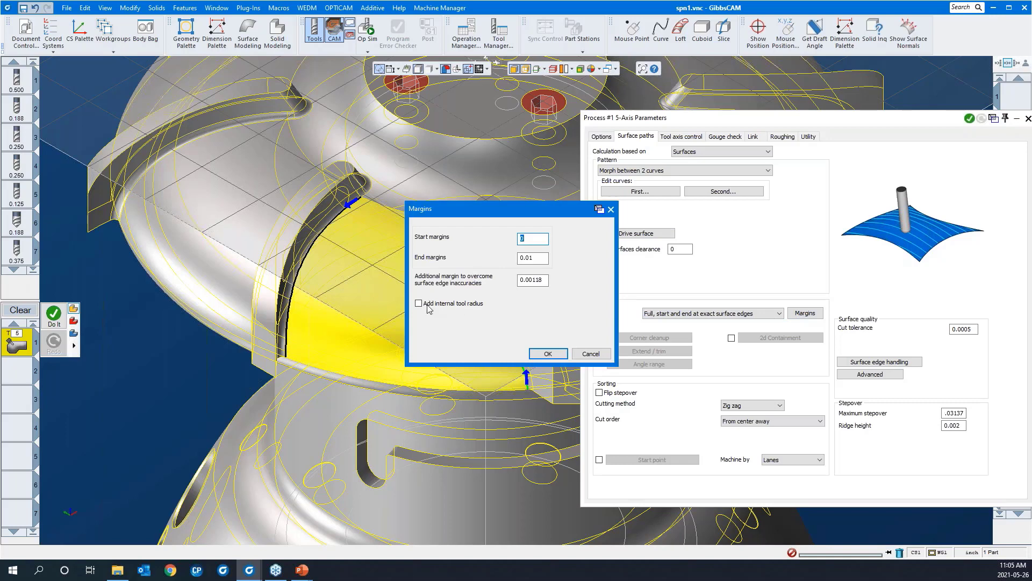
pyautogui.click(428, 305)
pyautogui.click(547, 354)
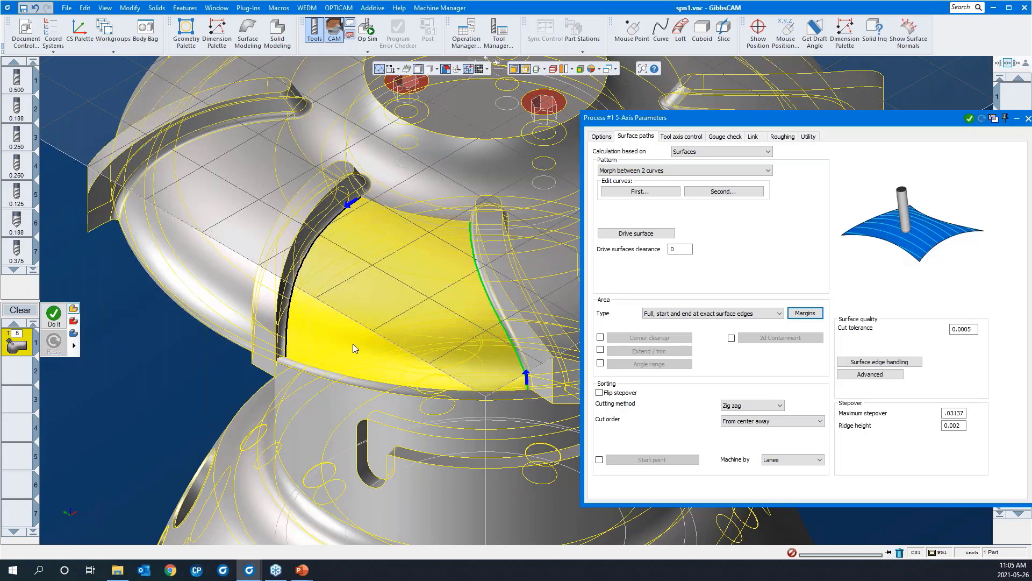
# Set the cut order to Standard and the maximum stepover to .05.
pyautogui.click(744, 421)
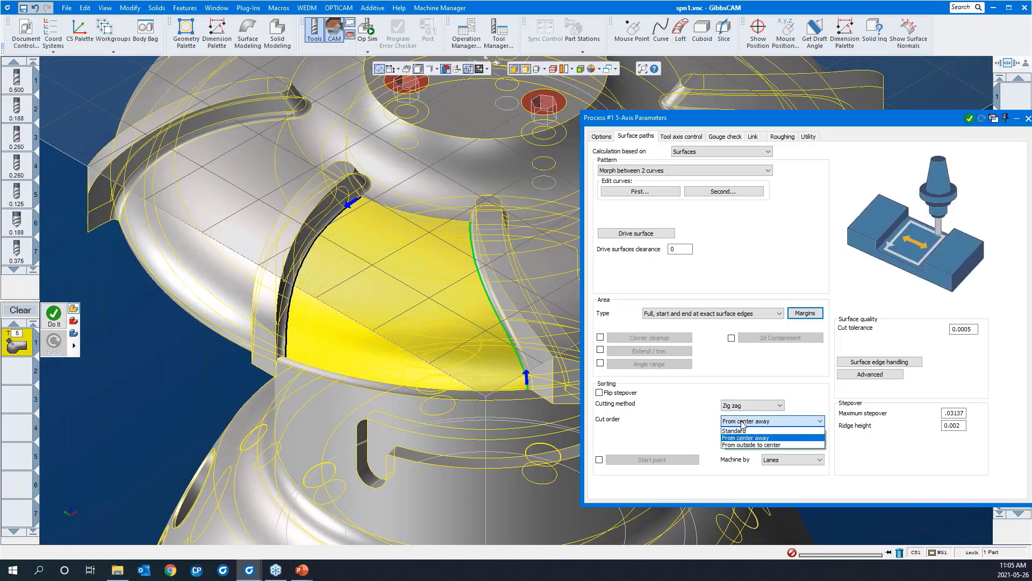
pyautogui.click(744, 432)
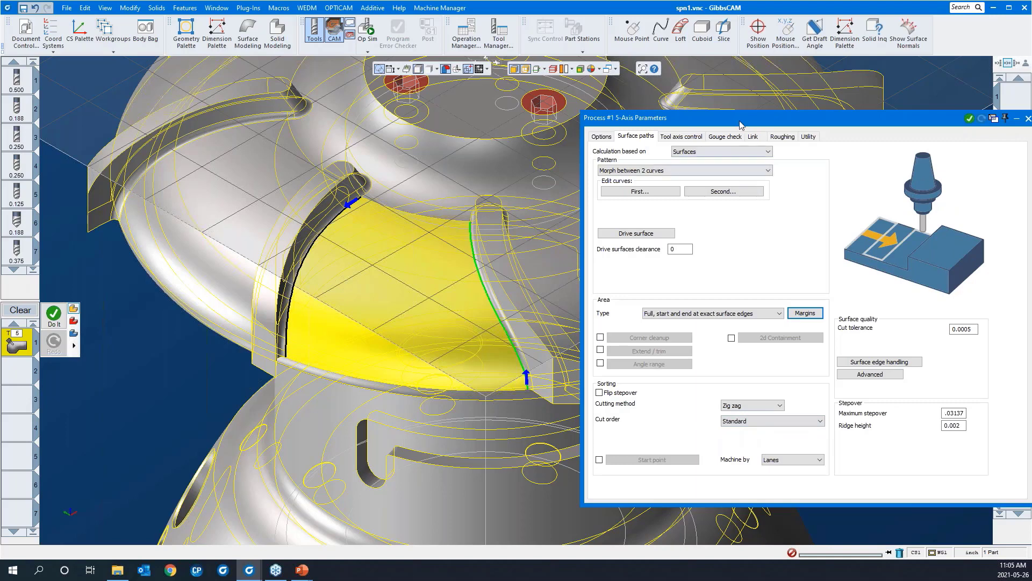
pyautogui.moveTo(738, 121); pyautogui.dragTo(619, 98)
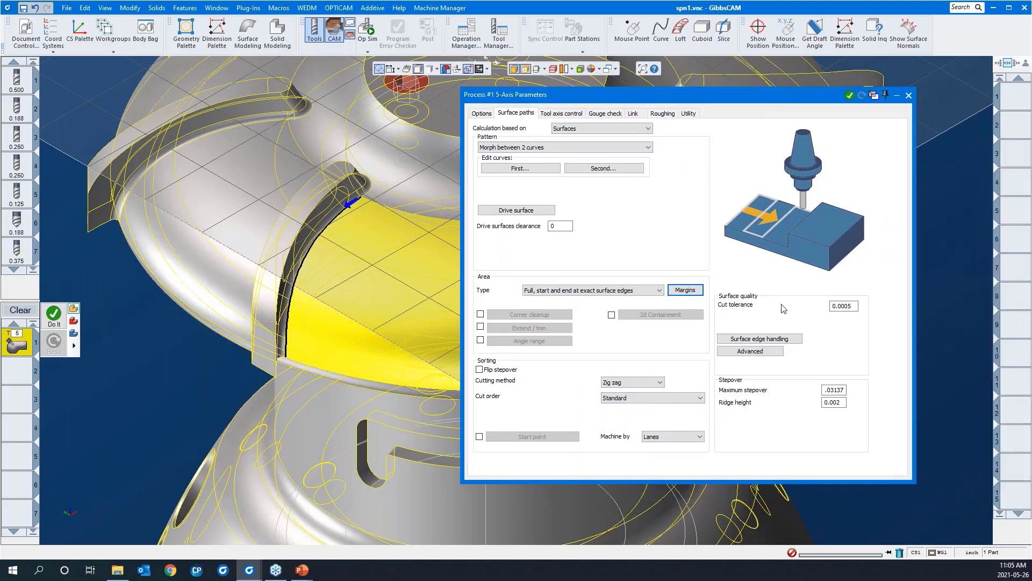
pyautogui.doubleClick(836, 391)
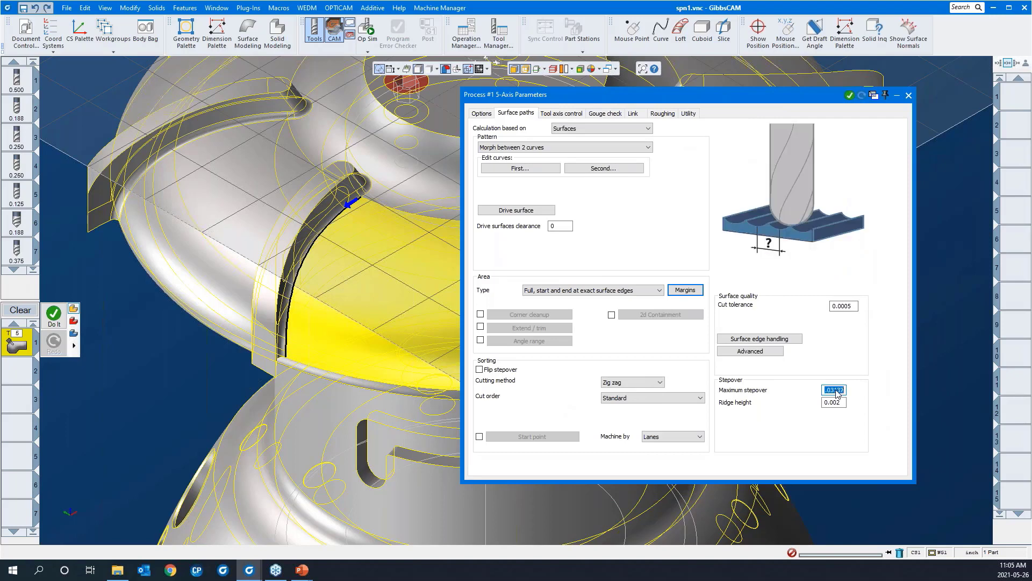
pyautogui.write('.05')
# Set the tool axis output format to 5 Axis, with the axis tilted relative to cutting direction.
pyautogui.click(562, 115)
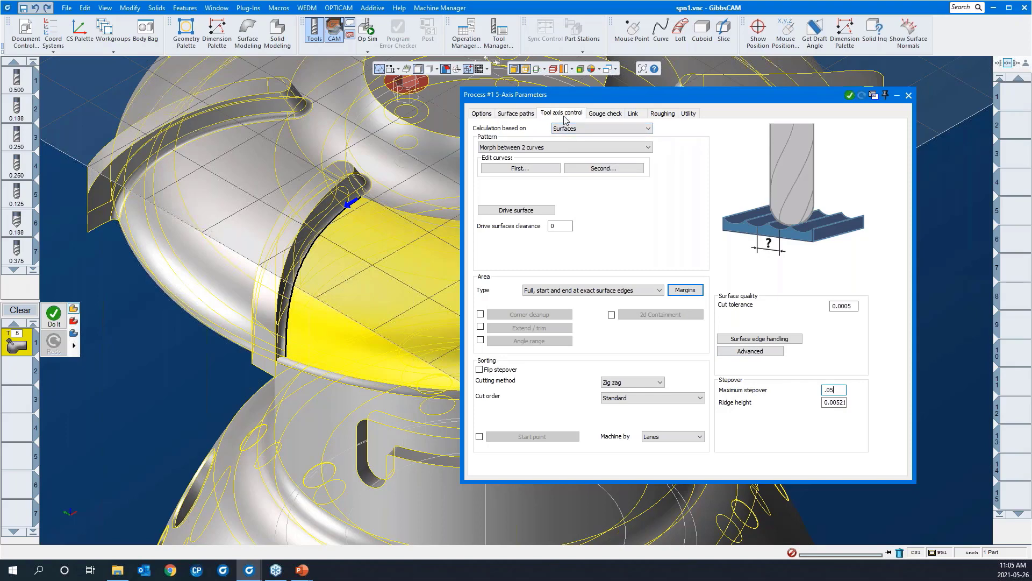
pyautogui.click(588, 131)
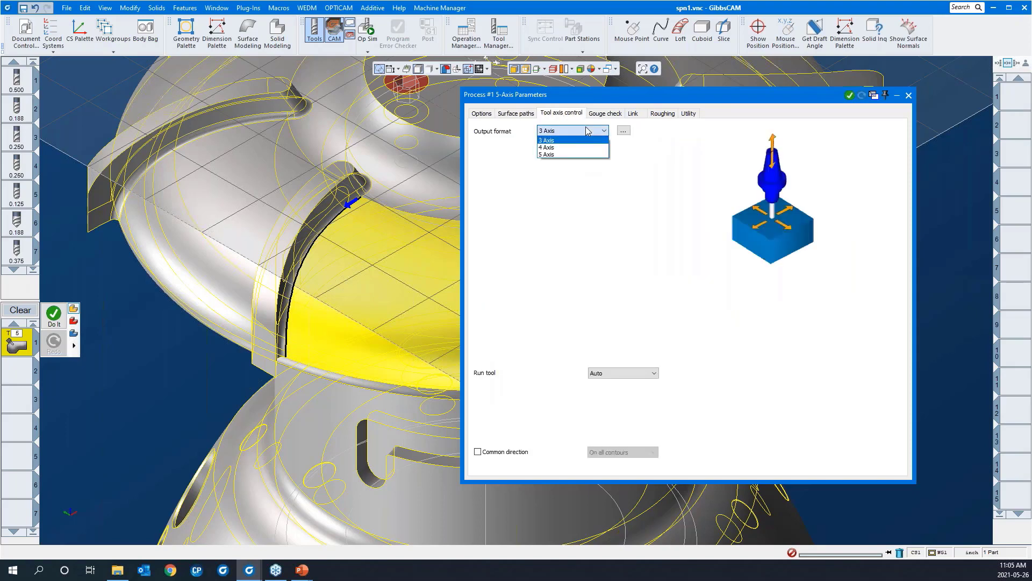
pyautogui.click(579, 155)
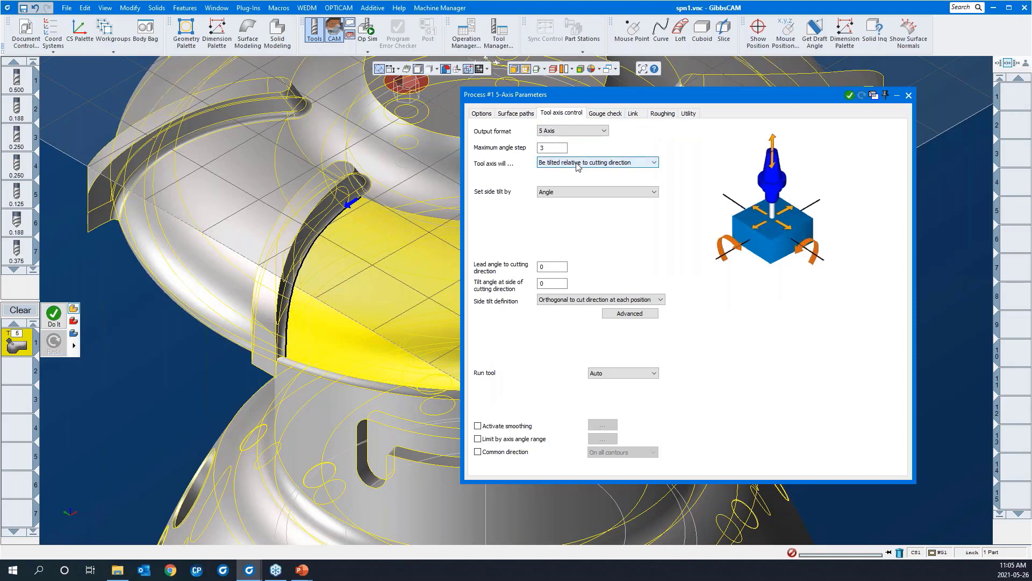
pyautogui.click(578, 163)
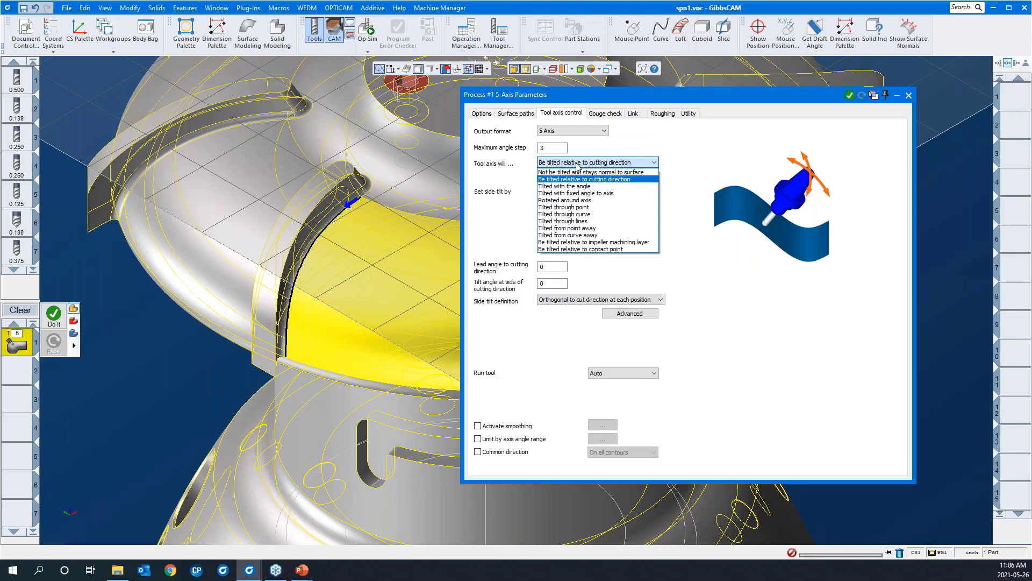
pyautogui.click(581, 179)
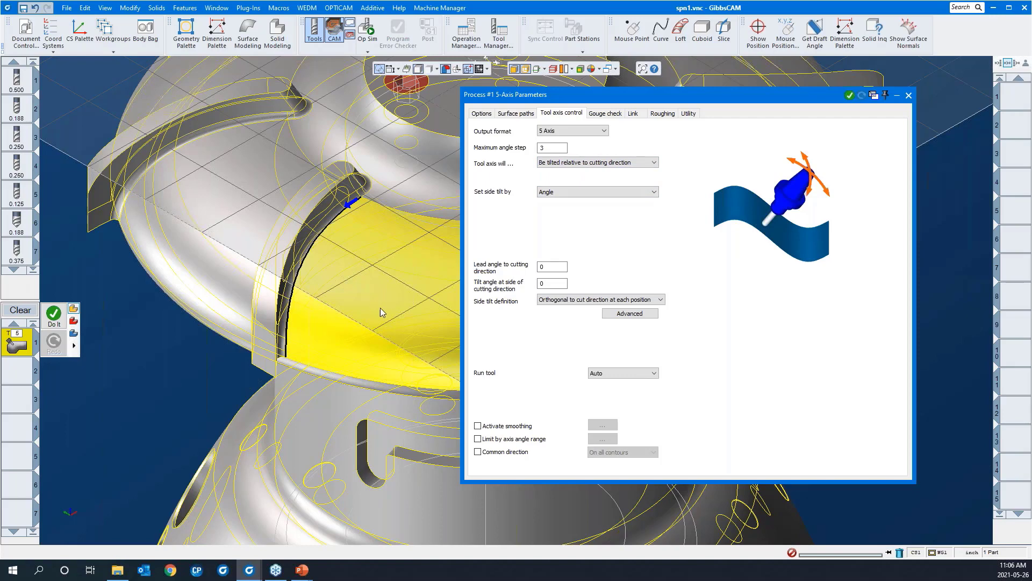
# Review the lead angle and side tilt angle settings and the gouge check strategies.
pyautogui.moveTo(374, 301); pyautogui.dragTo(311, 275, button='middle')
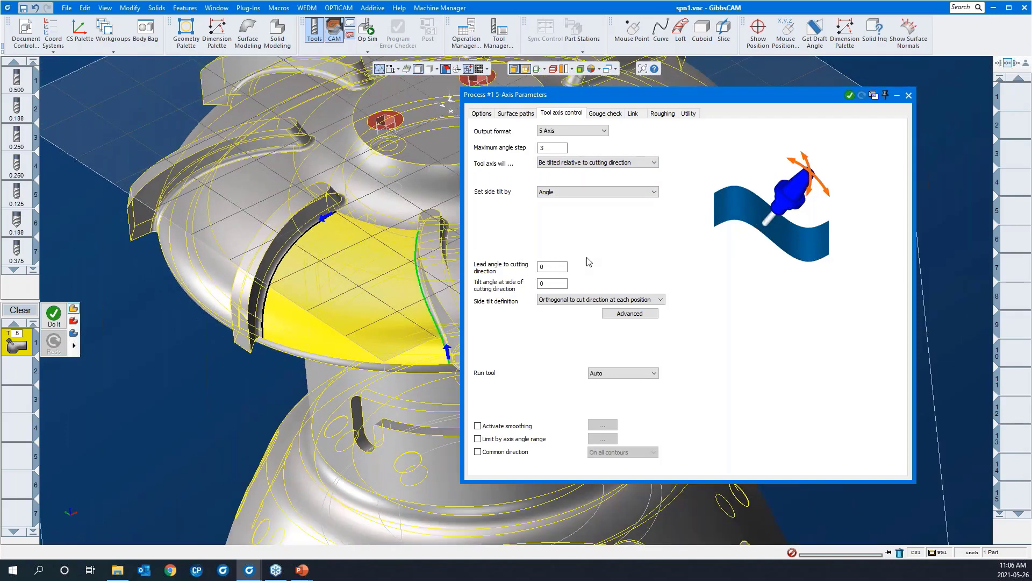
pyautogui.click(557, 267)
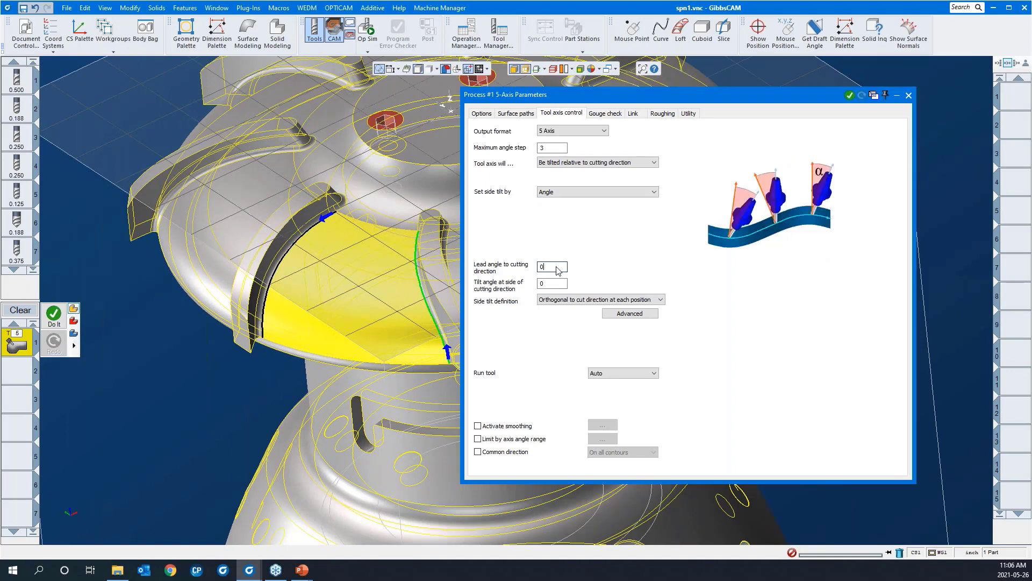
pyautogui.click(556, 288)
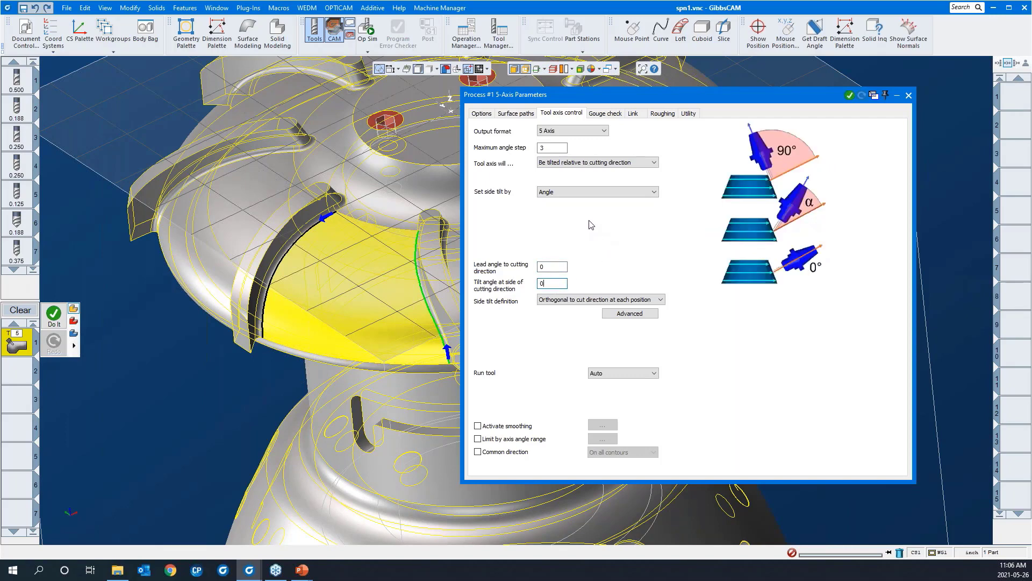
pyautogui.click(601, 115)
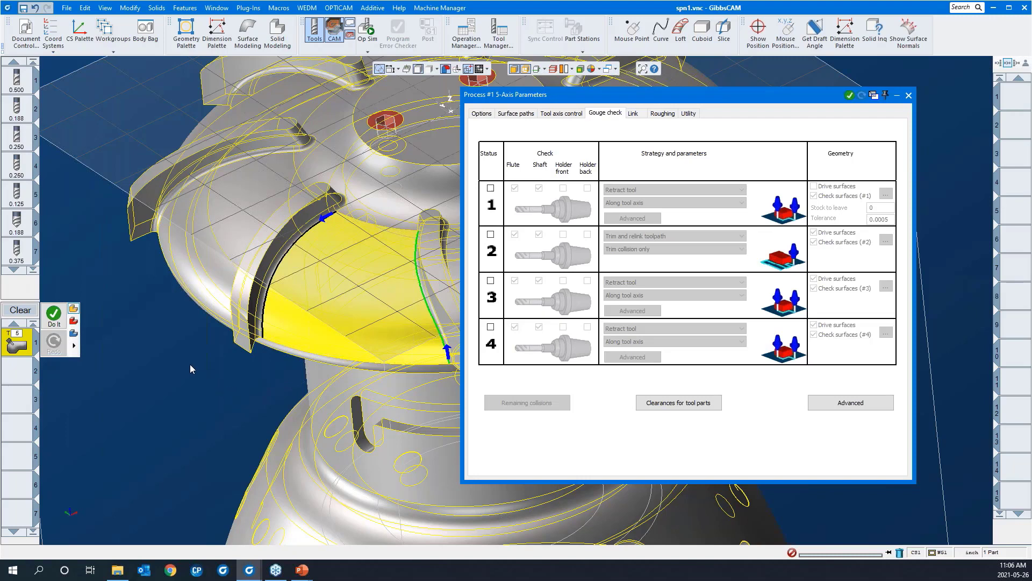
# Compare the link types for small gaps along the cut and set them to Blend spline.
pyautogui.click(634, 115)
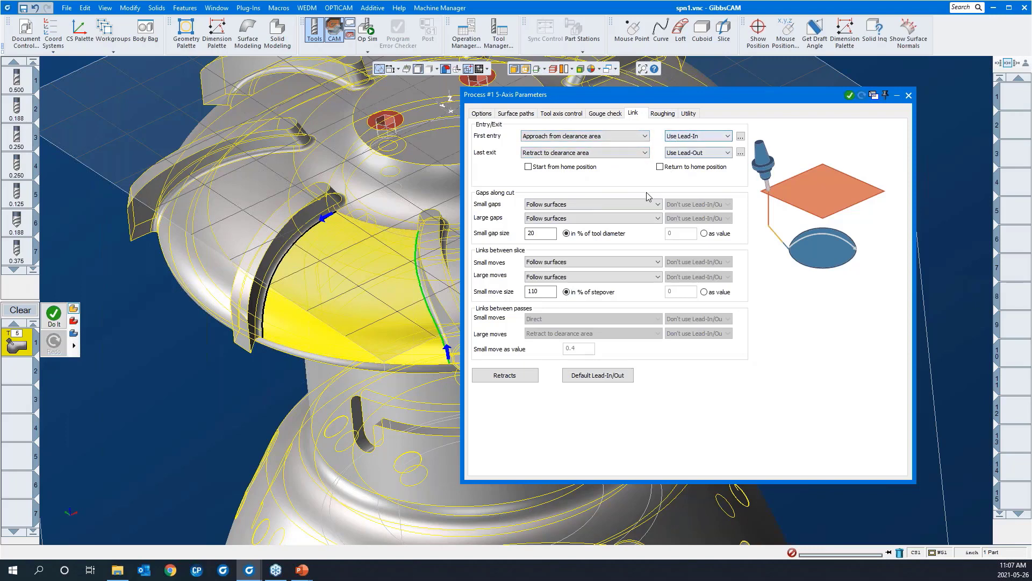
pyautogui.click(558, 204)
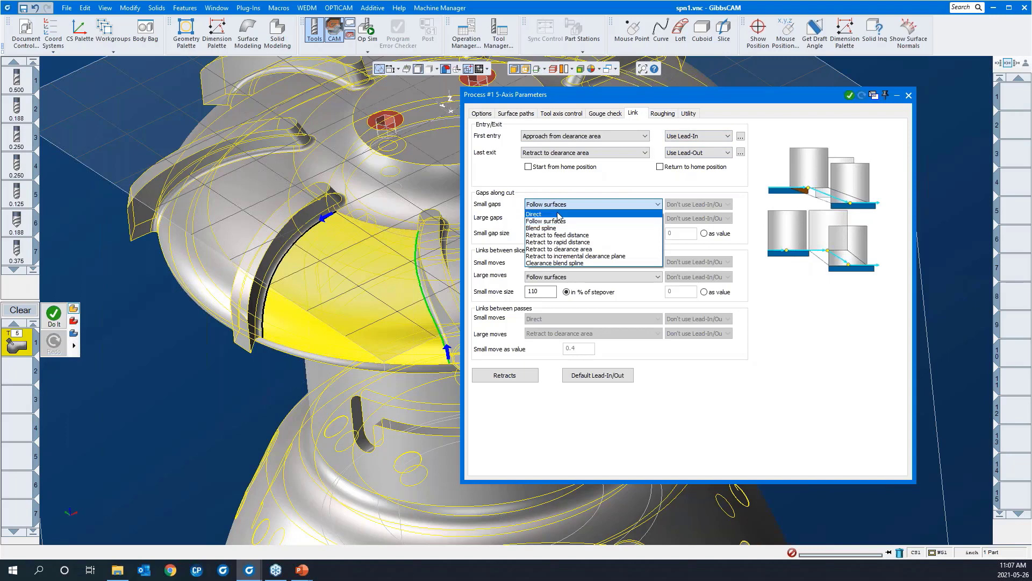
pyautogui.click(559, 214)
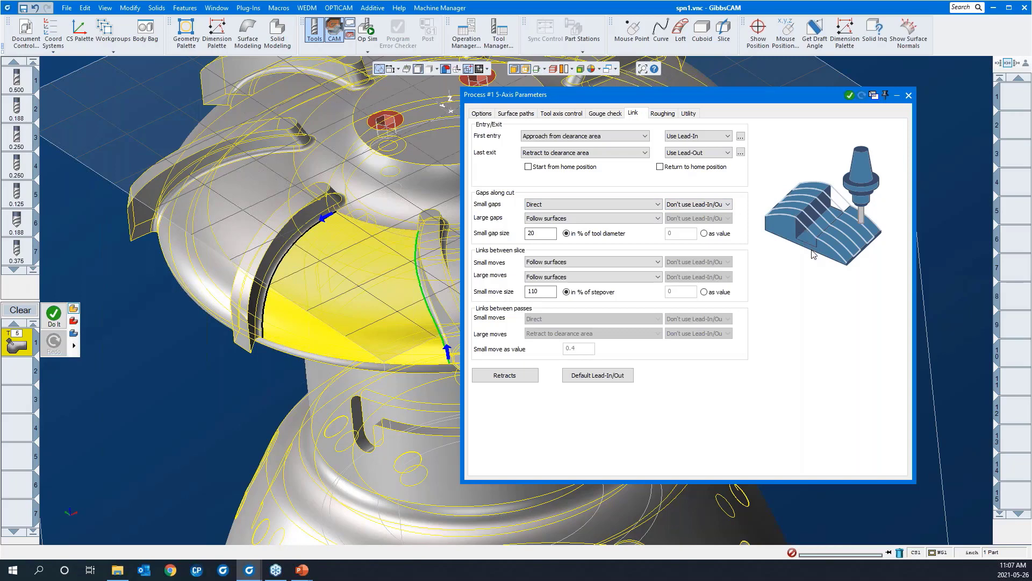
pyautogui.press('Down')
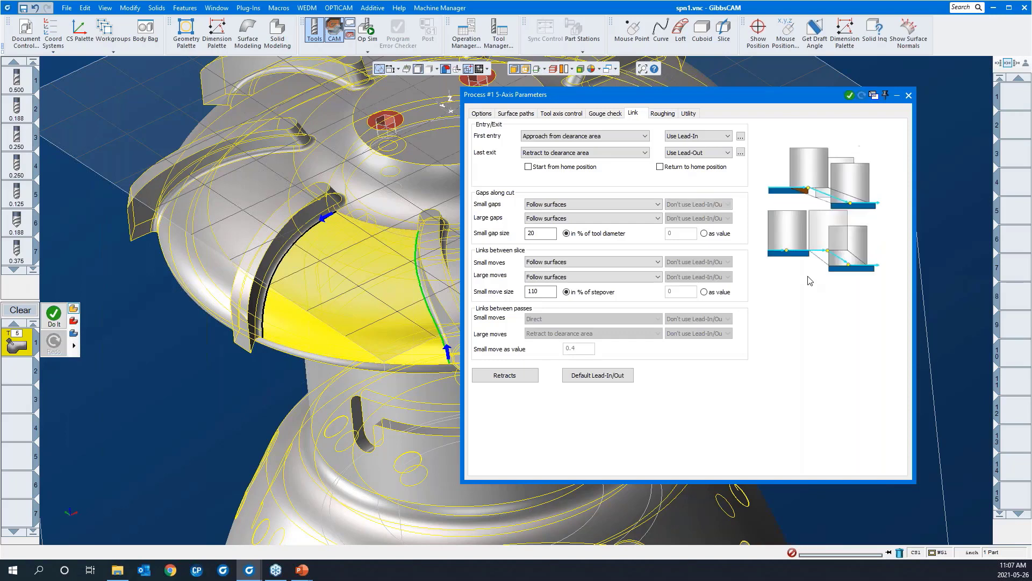
pyautogui.press('Down')
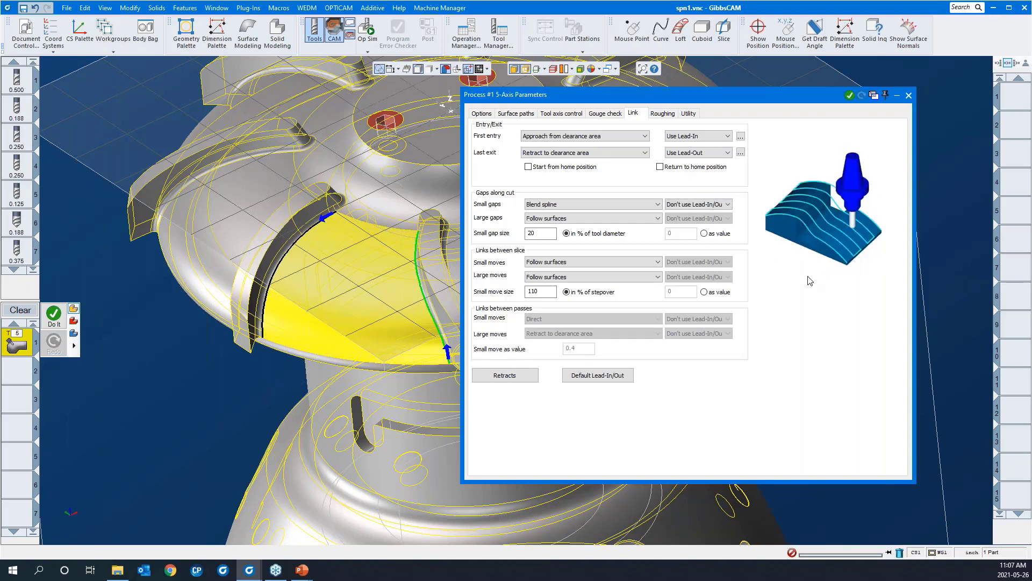
pyautogui.press('Down')
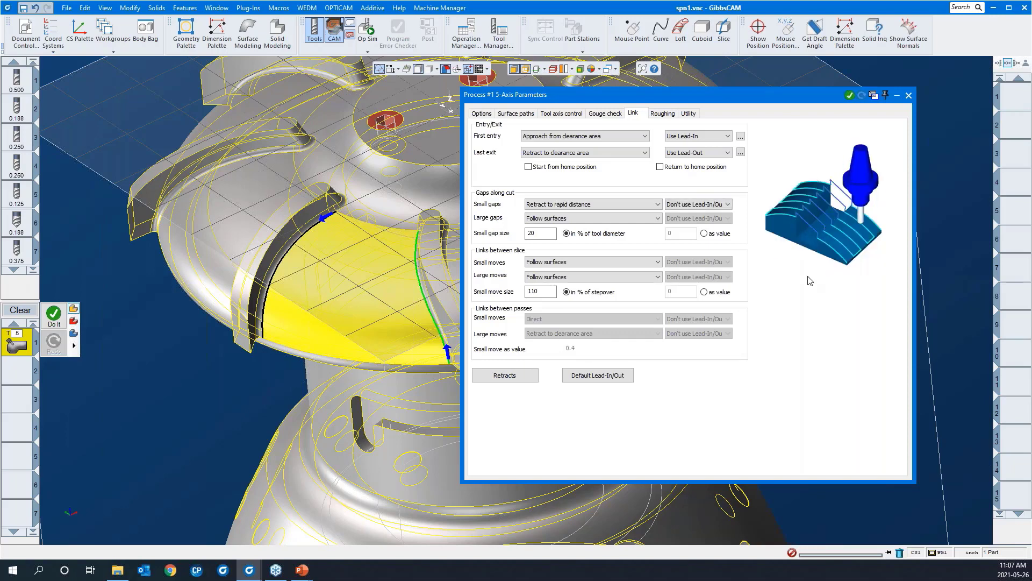
pyautogui.press('Down')
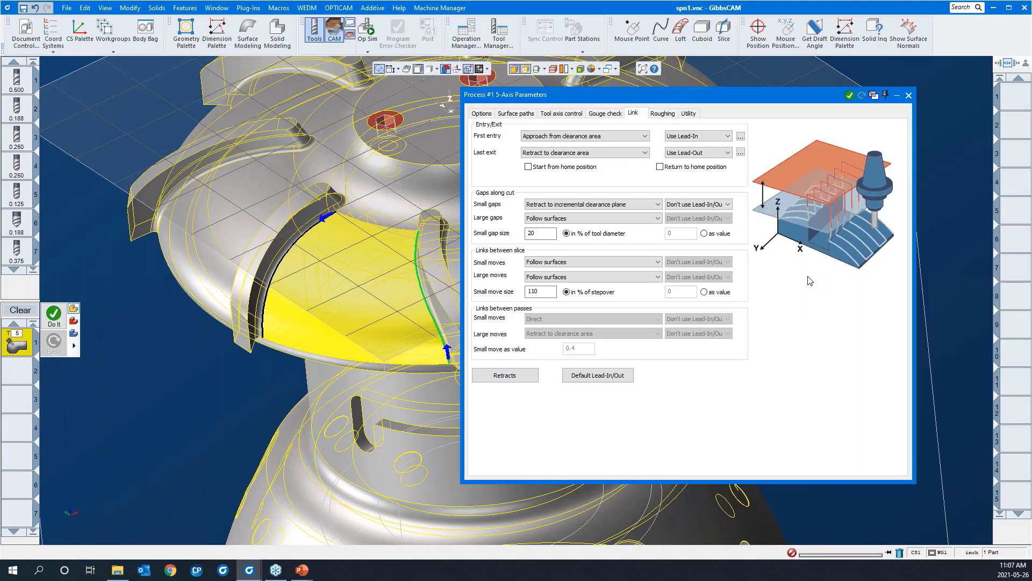
pyautogui.press('Up')
pyautogui.press('Up')
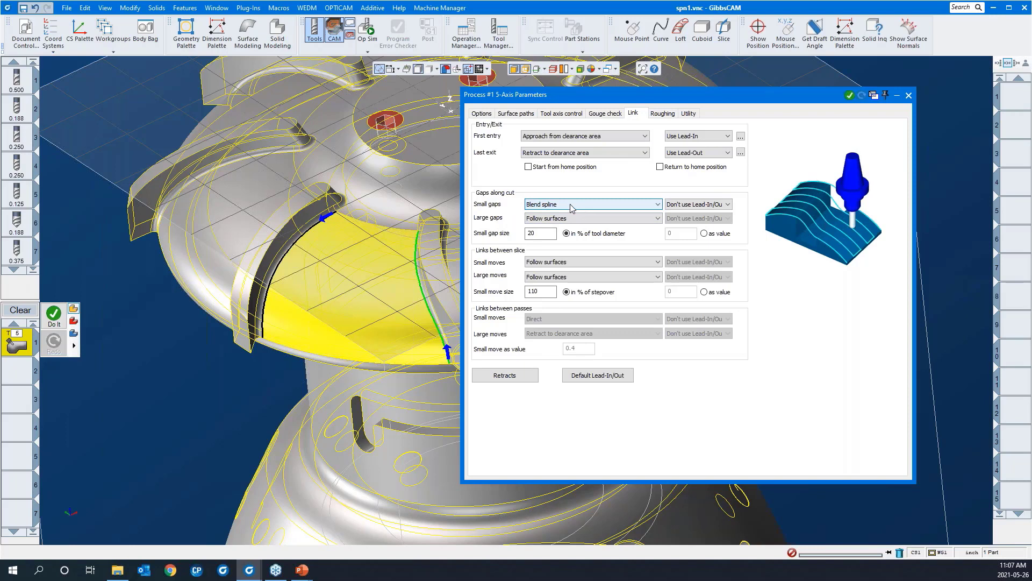
# Compare the link types for small moves between slices, ending on Follow surfaces.
pyautogui.click(574, 263)
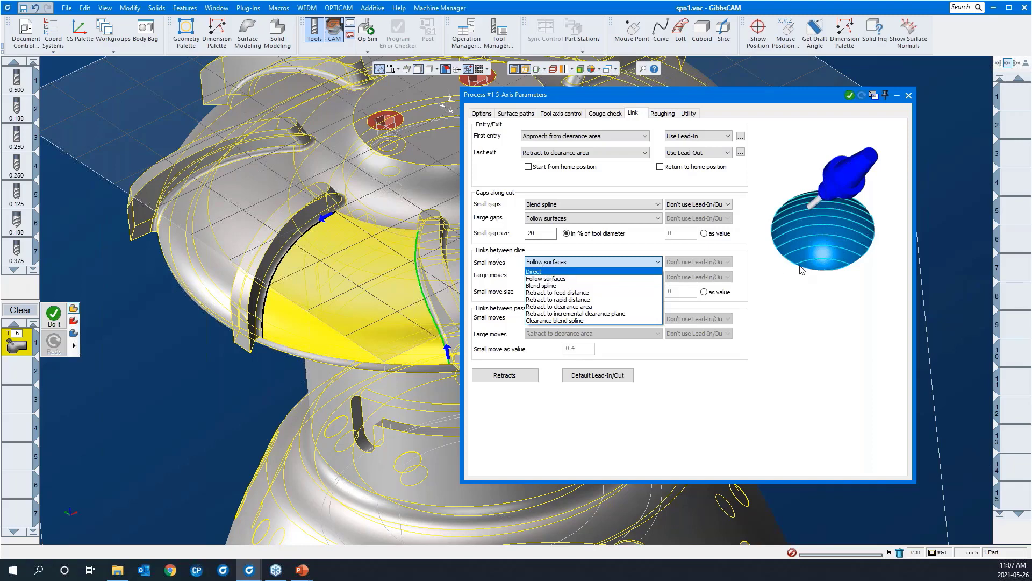
pyautogui.click(803, 309)
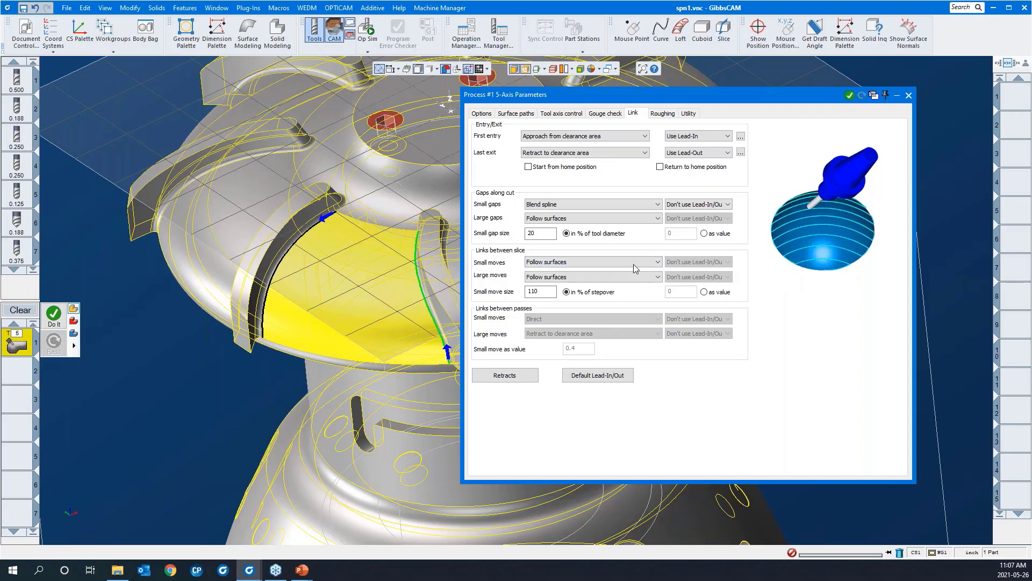
pyautogui.click(605, 264)
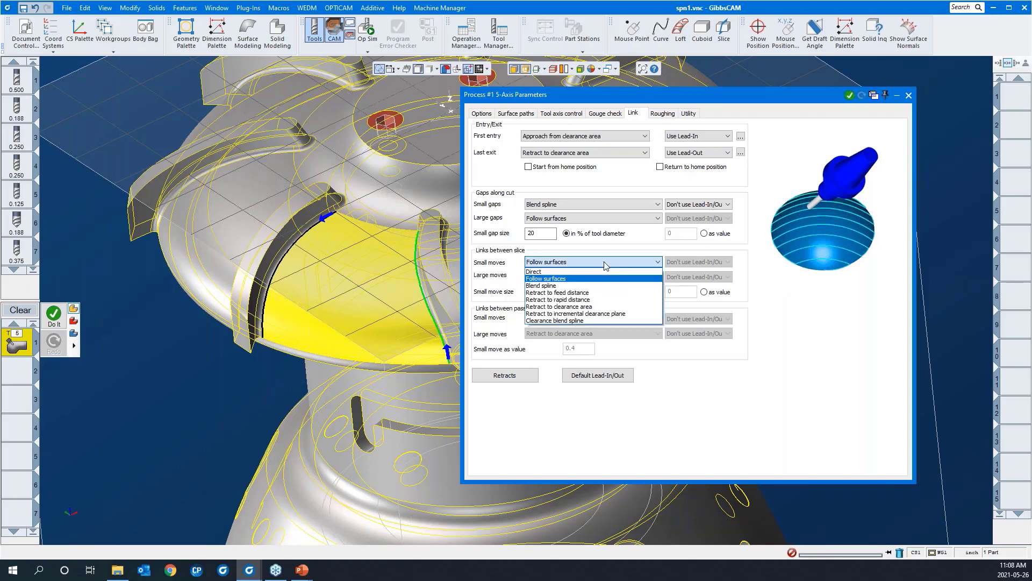
pyautogui.click(607, 272)
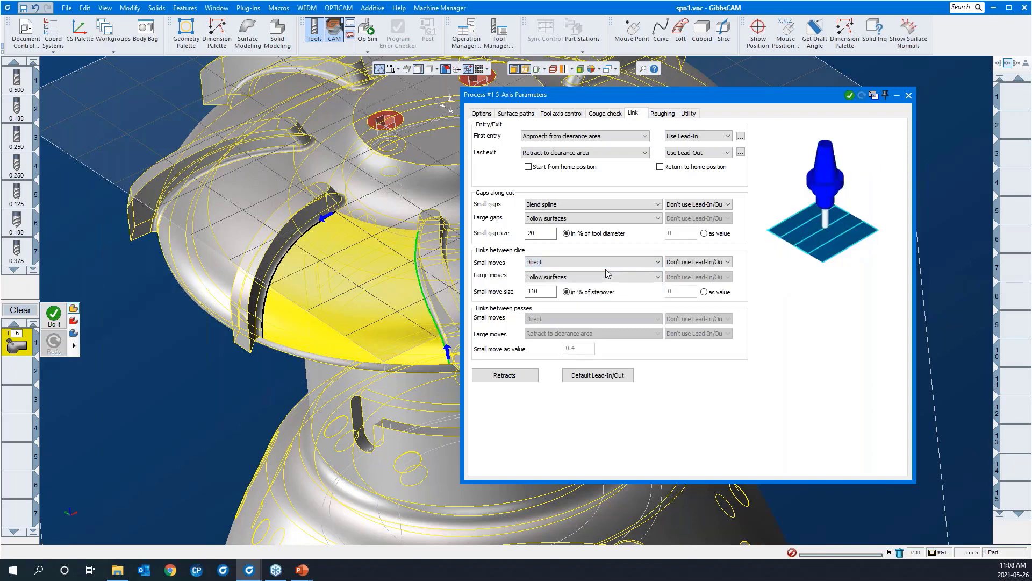
pyautogui.scroll(-1, 606, 270)
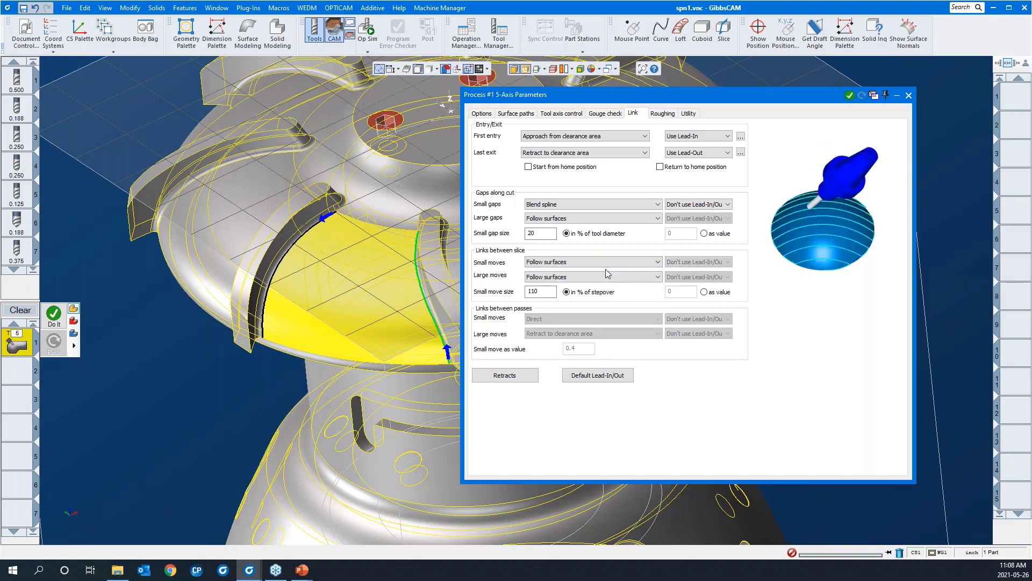
pyautogui.scroll(-1, 608, 273)
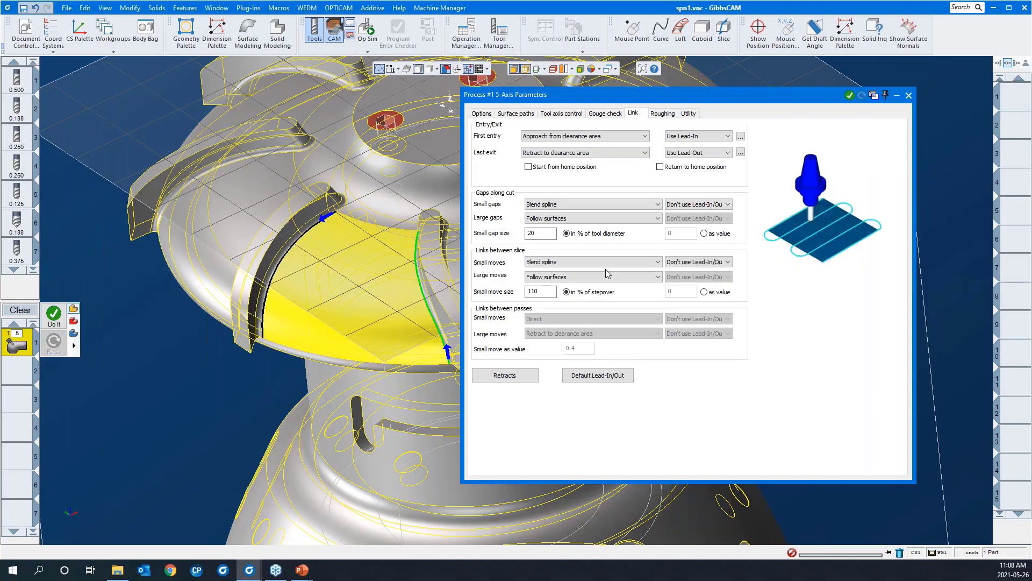
pyautogui.scroll(-1, 608, 273)
pyautogui.scroll(-1, 608, 273)
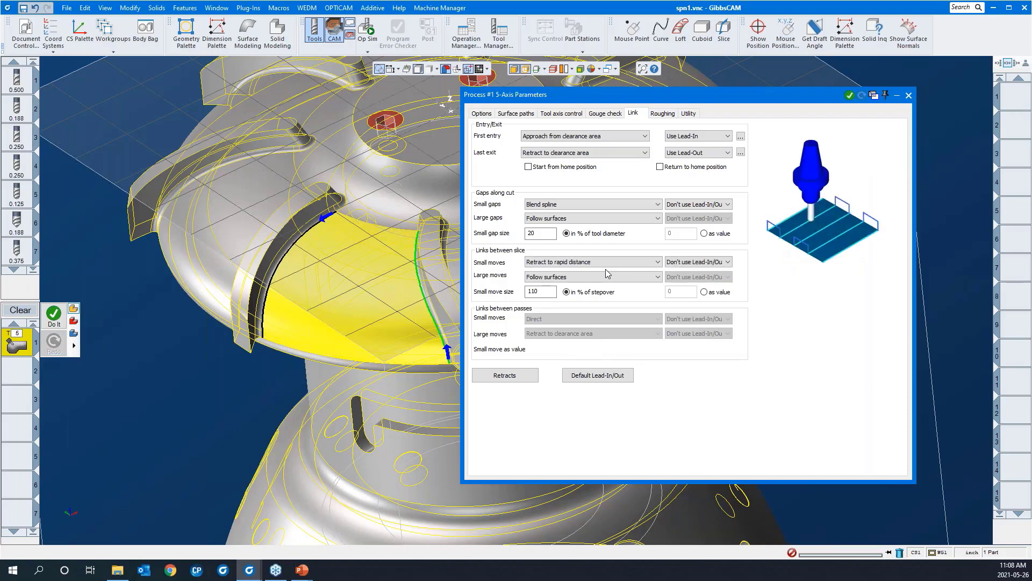
pyautogui.scroll(-1, 607, 273)
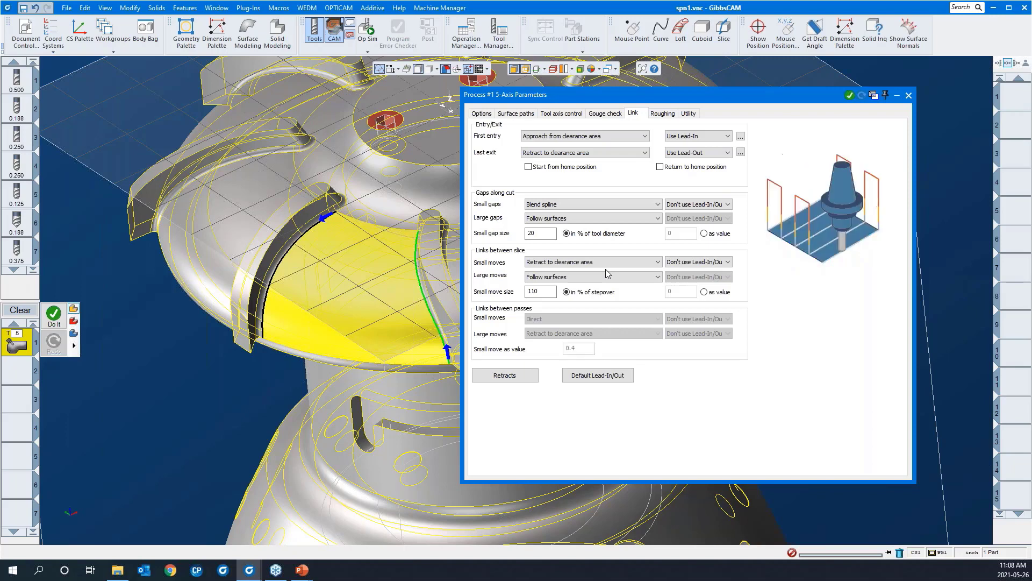
pyautogui.scroll(2, 608, 273)
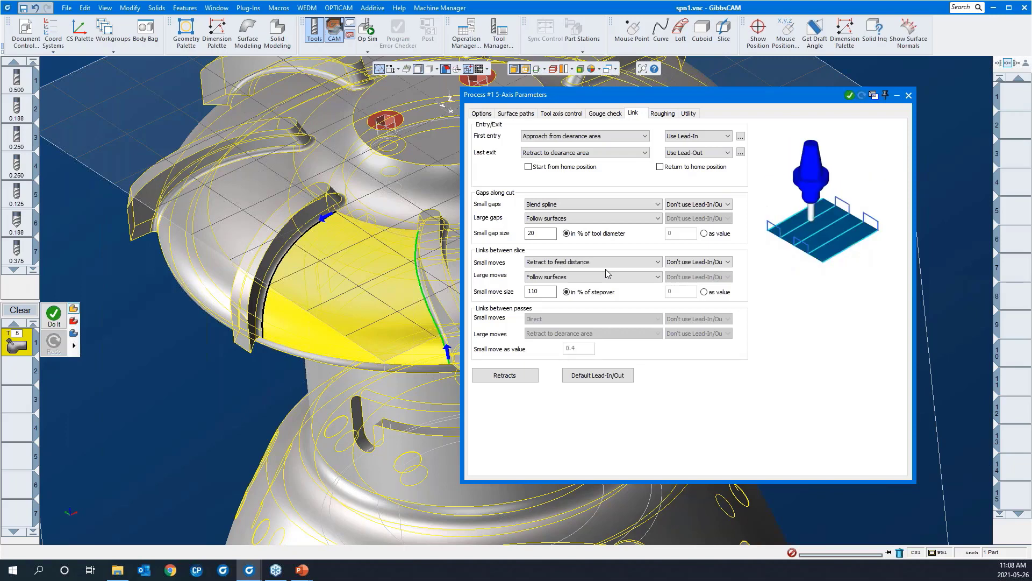
pyautogui.scroll(1, 608, 273)
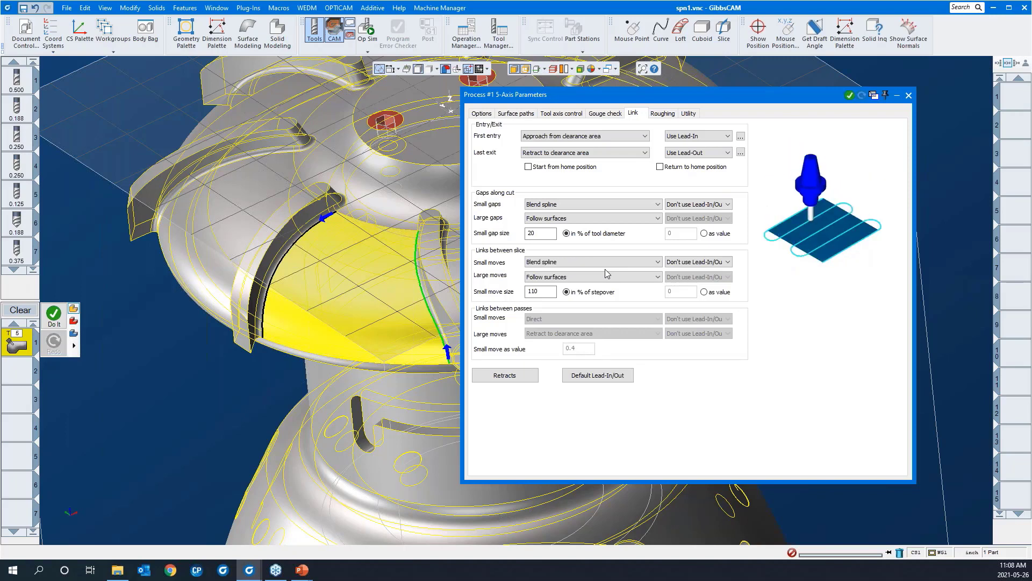
pyautogui.click(535, 263)
pyautogui.click(538, 278)
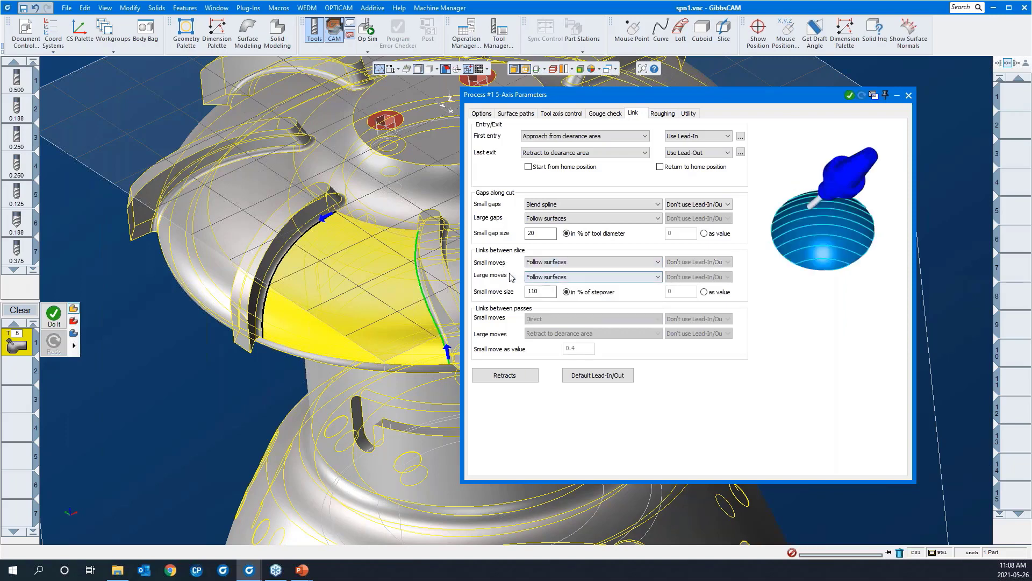
# Set large moves between slices to Retract to clearance area and review the rapid and feed distances in the retract settings.
pyautogui.click(535, 278)
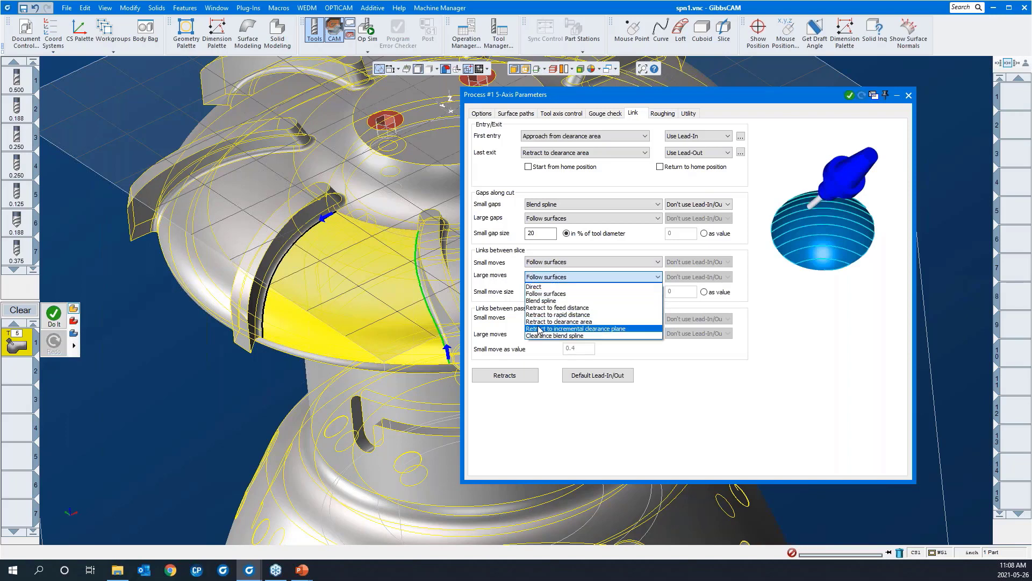
pyautogui.click(539, 322)
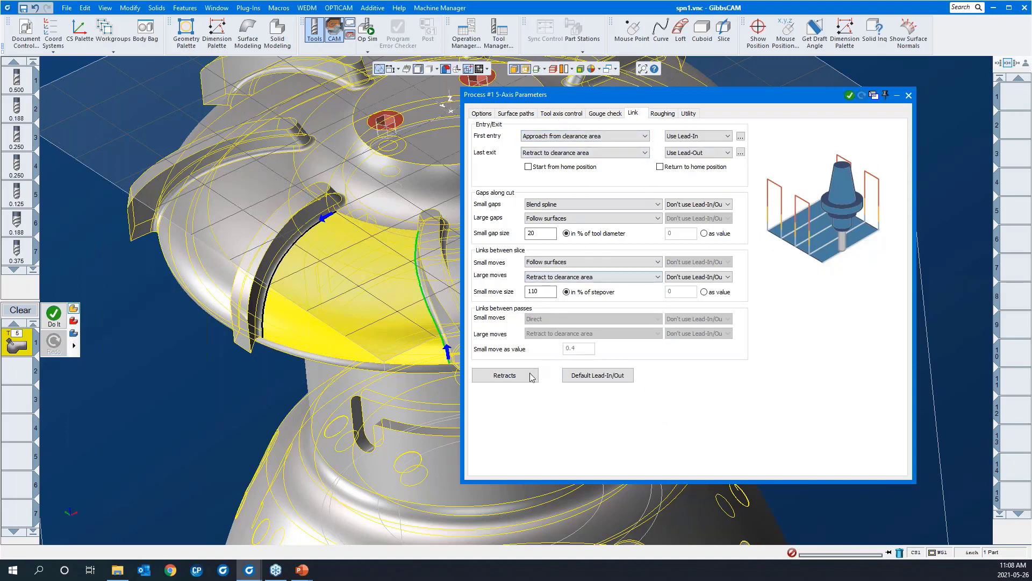
pyautogui.click(505, 375)
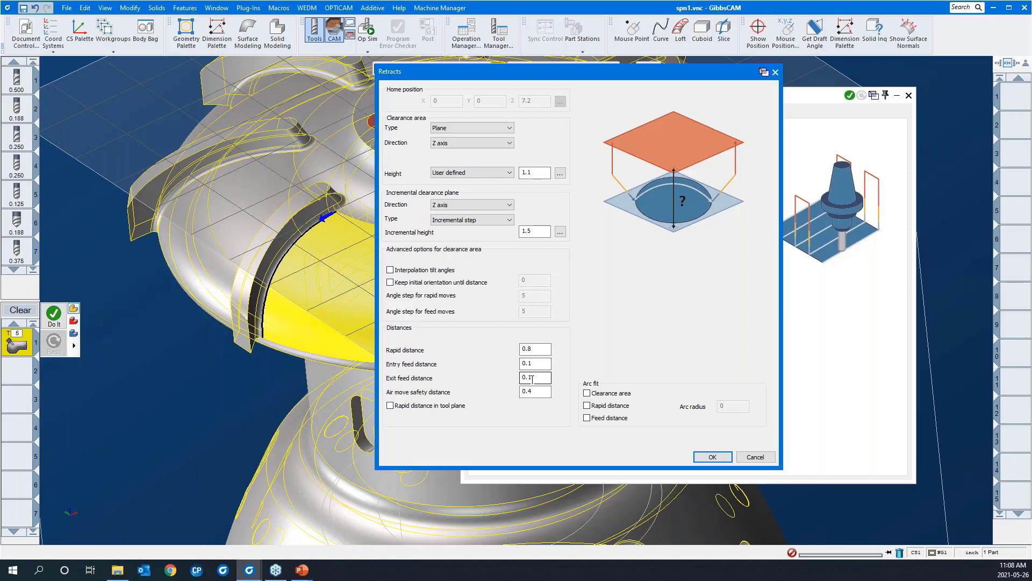
pyautogui.click(531, 349)
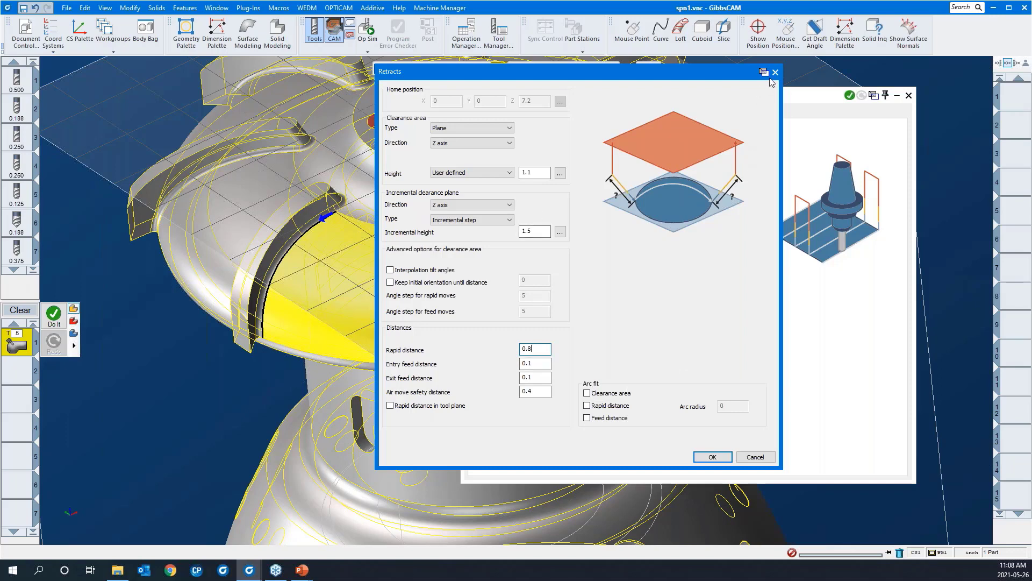
pyautogui.click(775, 74)
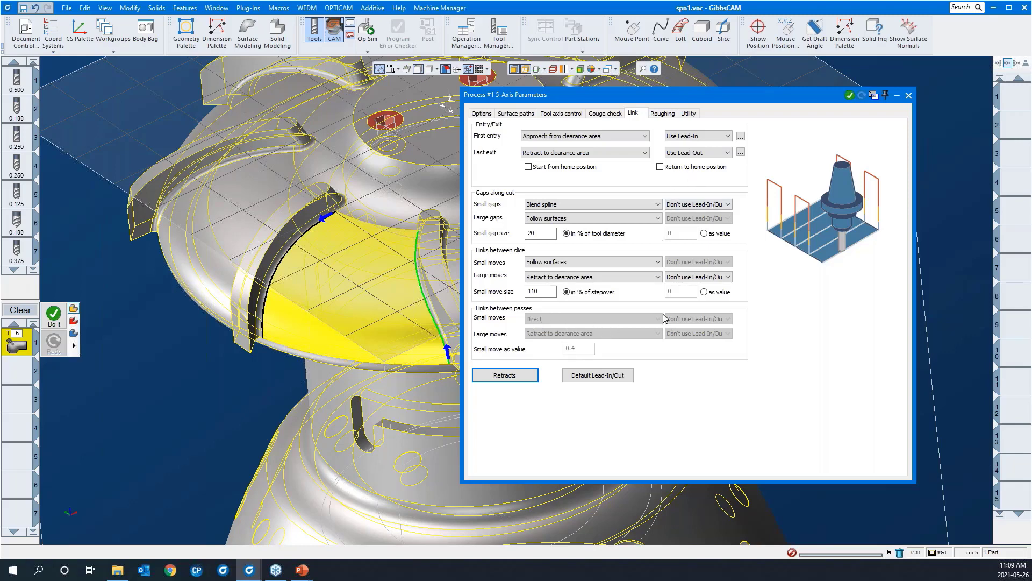
# Enable Multi passes temporarily to view the link types for small moves between passes, and turn Multi passes back off.
pyautogui.click(664, 114)
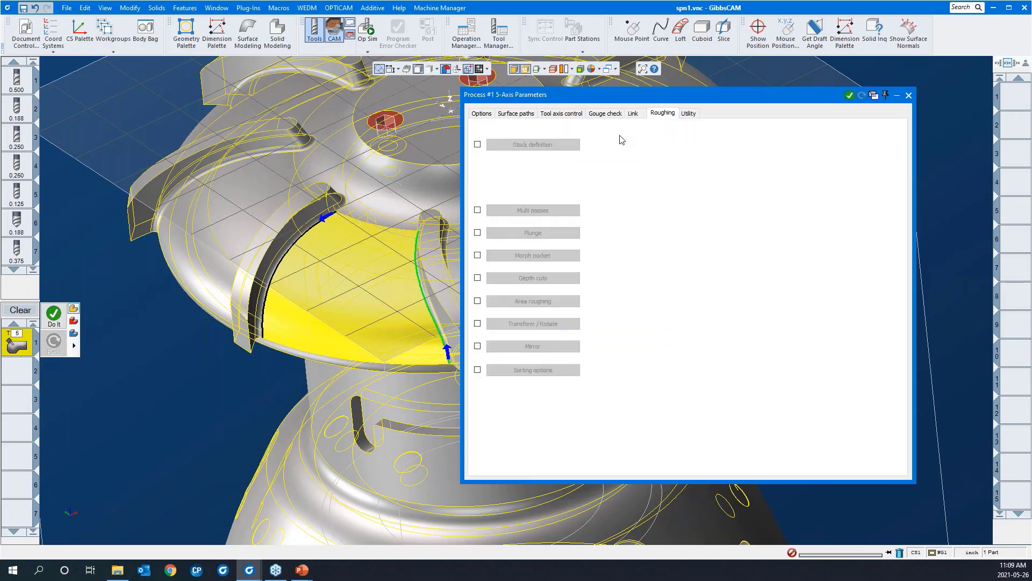
pyautogui.click(477, 211)
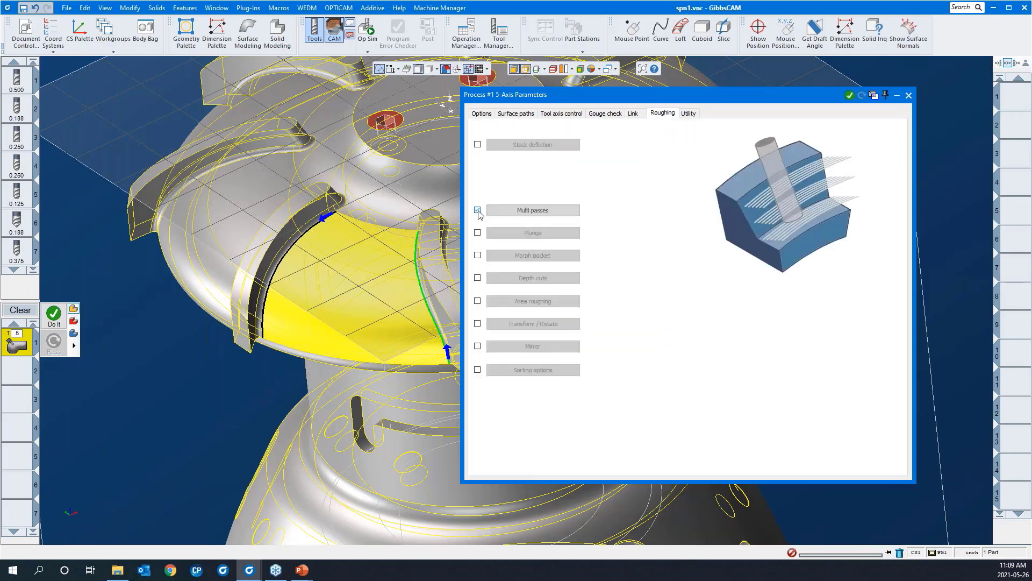
pyautogui.click(638, 114)
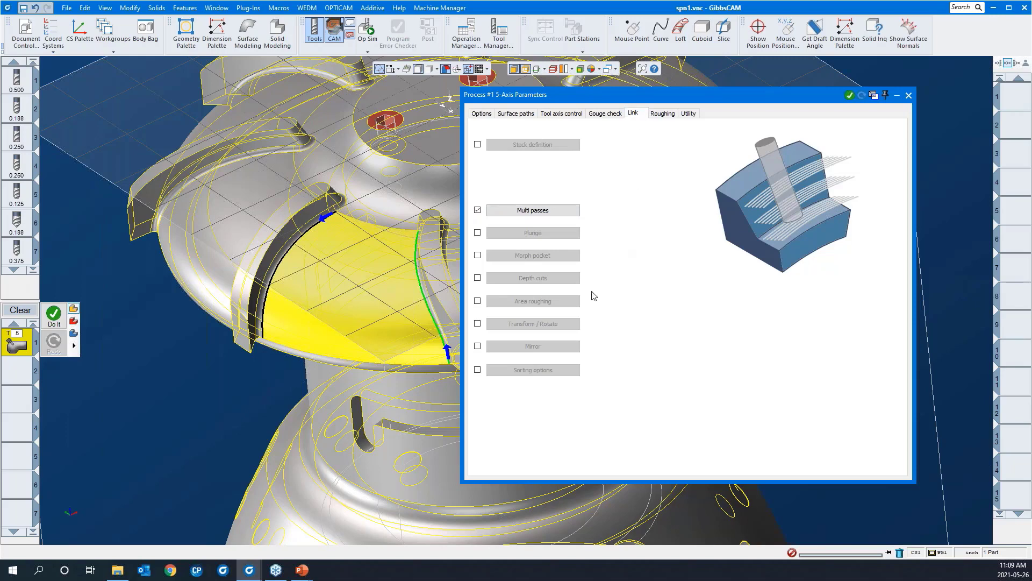
pyautogui.click(534, 320)
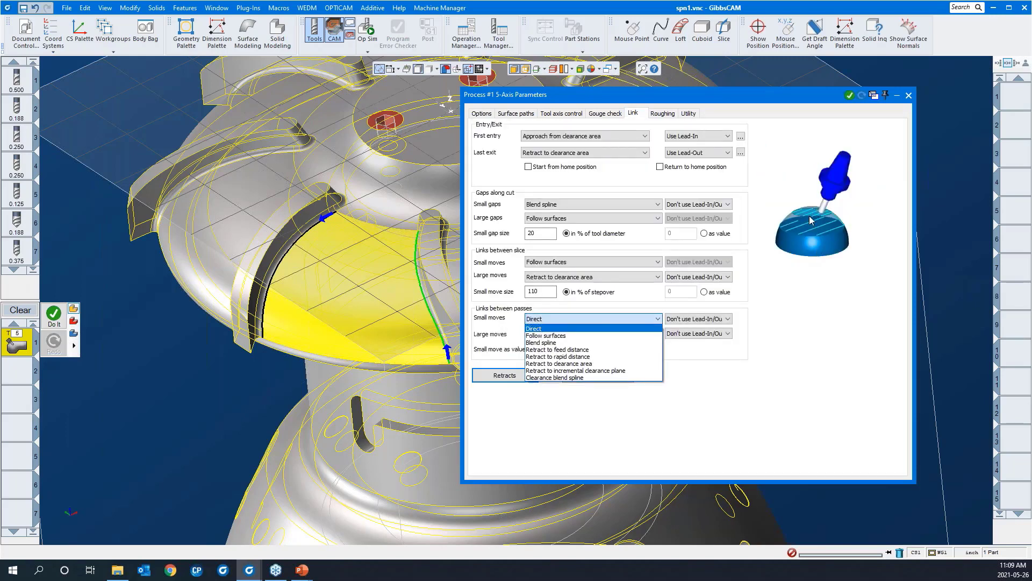
pyautogui.click(814, 292)
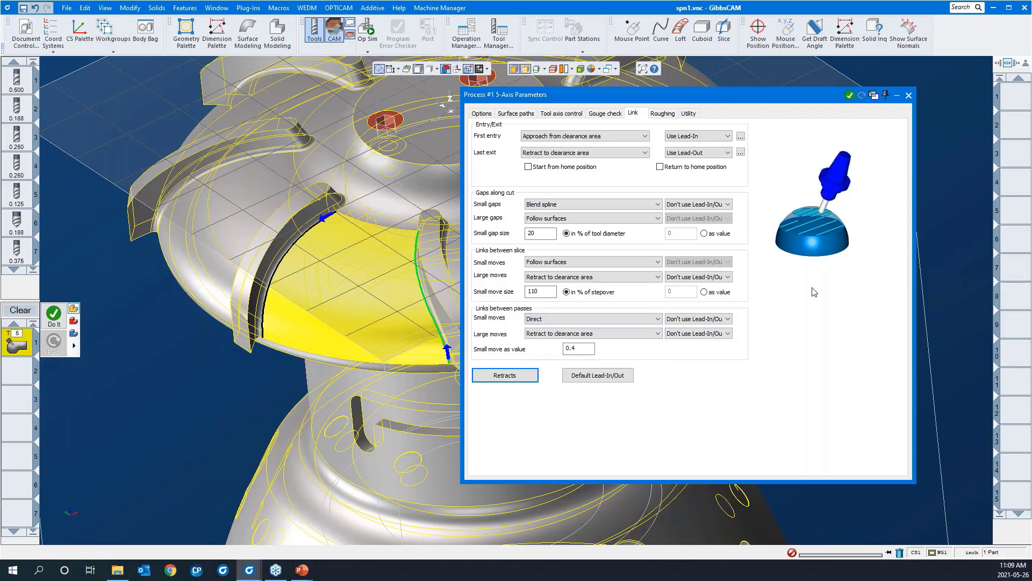
pyautogui.click(673, 115)
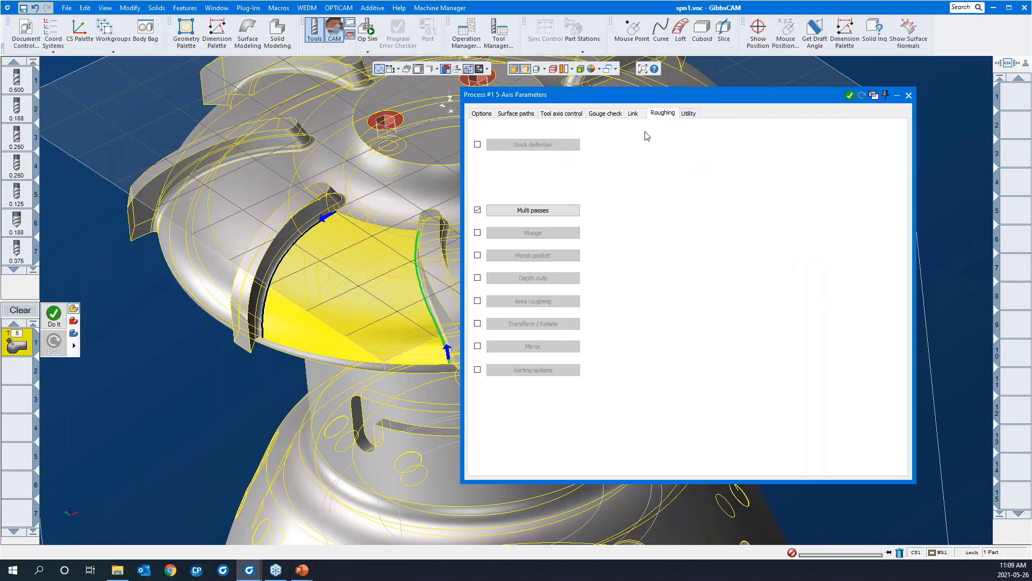
pyautogui.click(478, 210)
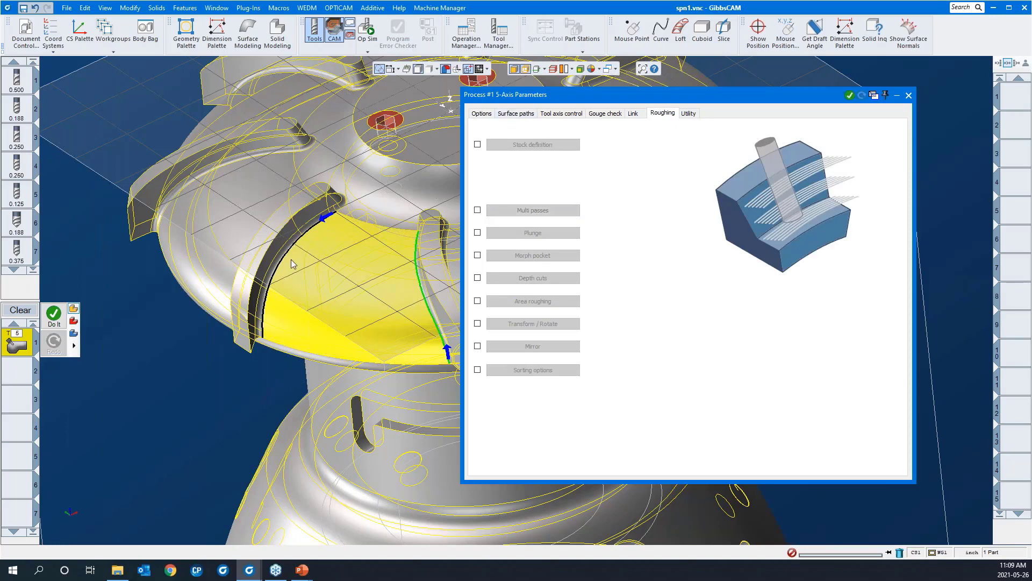
# Recheck the surface path, tool axis and gouge check settings, and set small and large moves between slices to Follow surfaces.
pyautogui.click(515, 114)
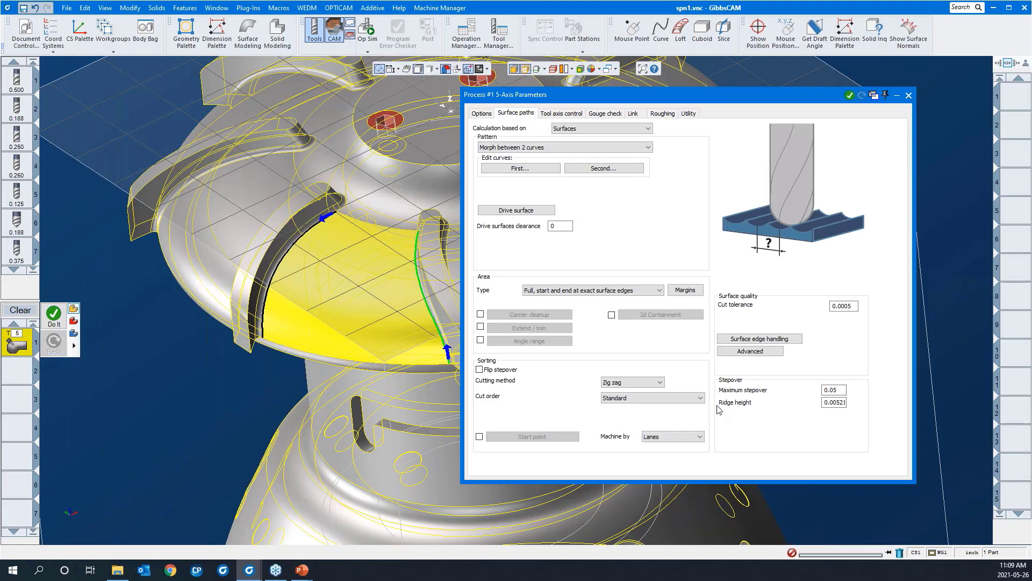
pyautogui.click(559, 114)
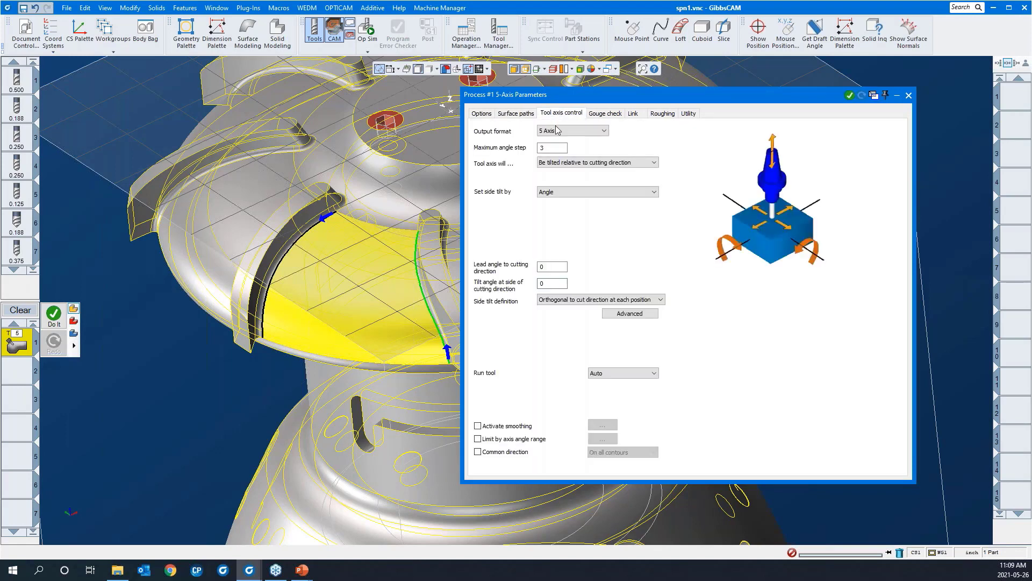
pyautogui.click(612, 118)
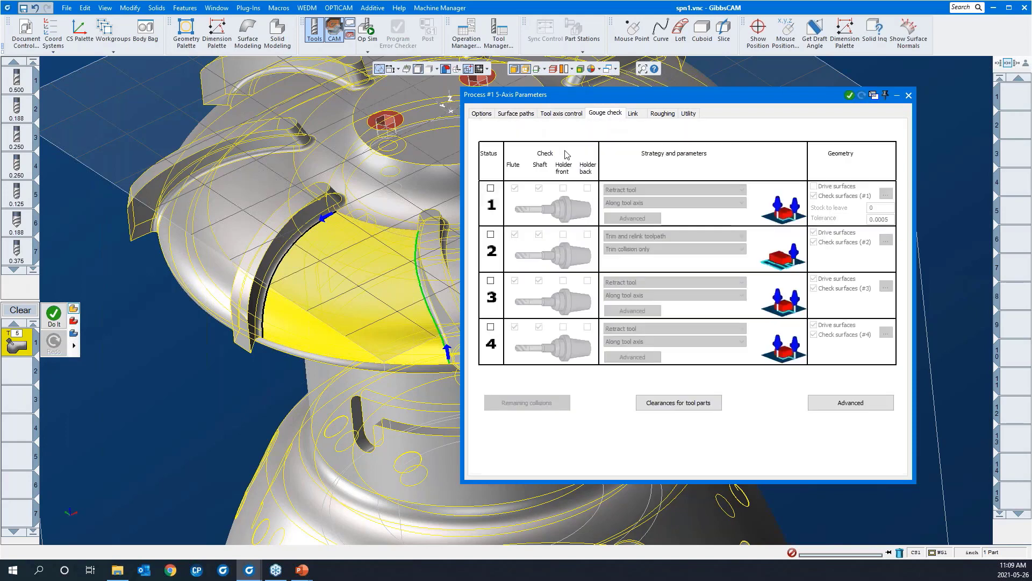
pyautogui.click(634, 114)
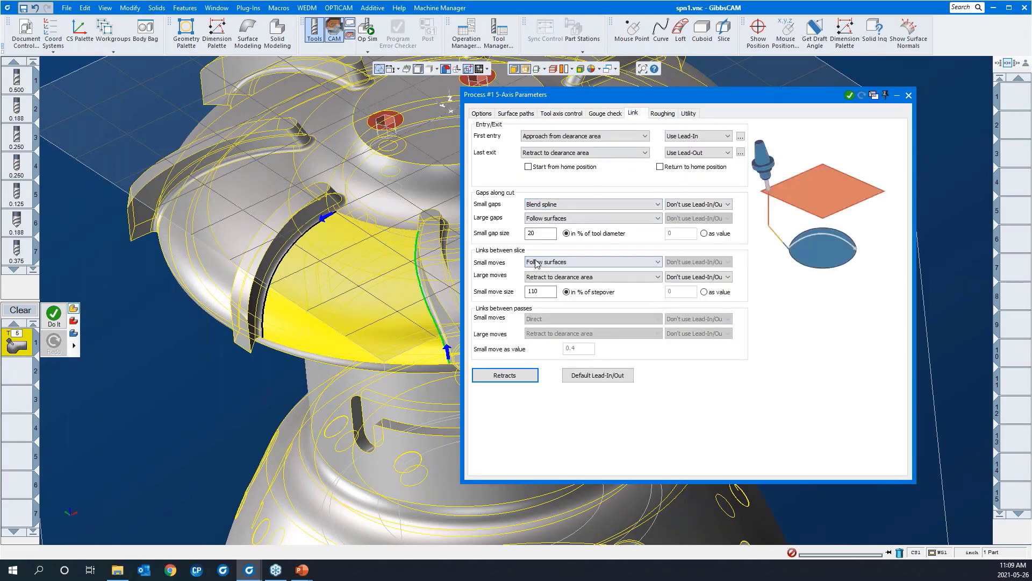
pyautogui.click(536, 262)
pyautogui.click(544, 279)
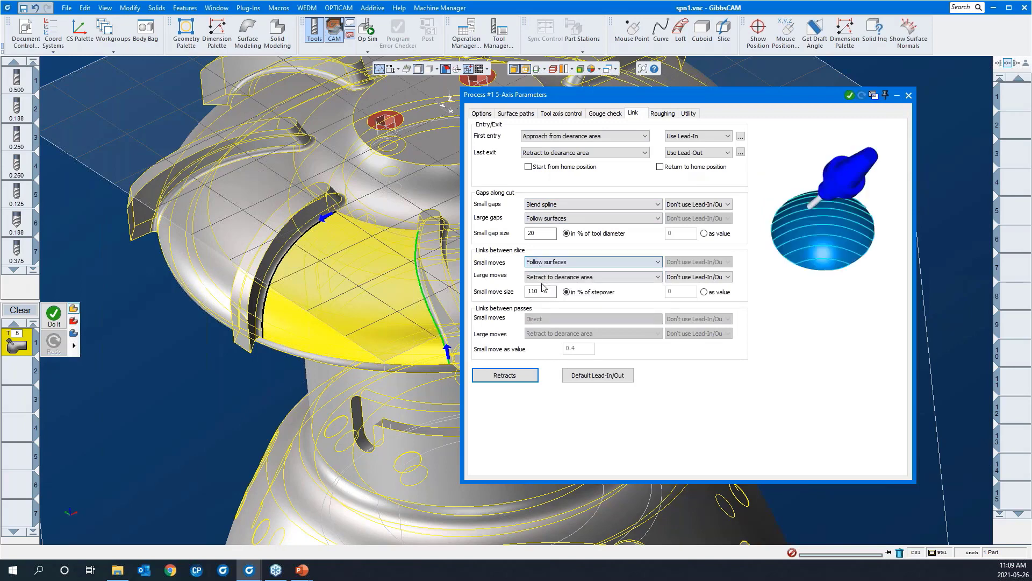
pyautogui.click(544, 277)
pyautogui.click(545, 294)
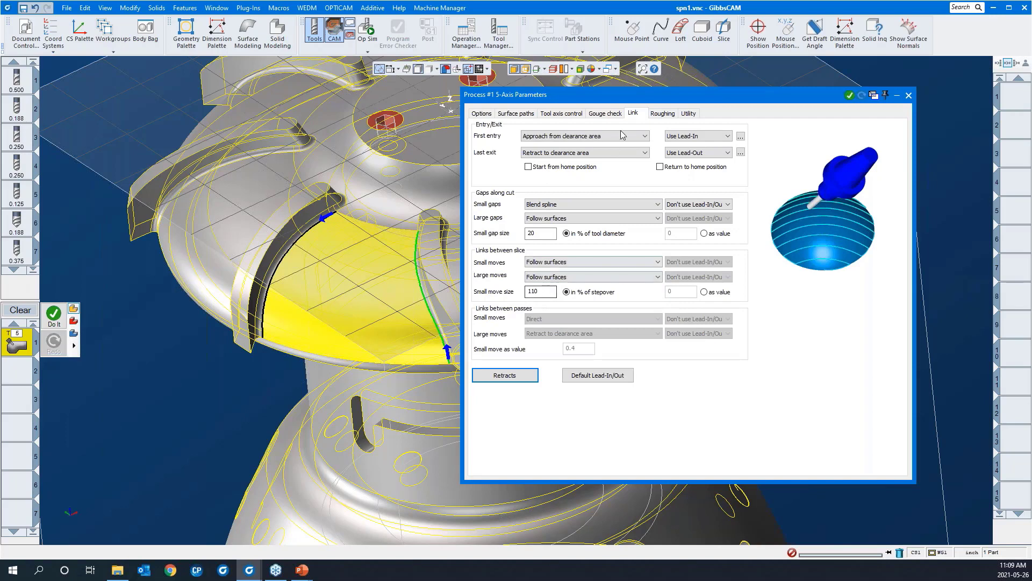
# Collapse the process parameters, generate the 5-axis toolpath on the floor face, and show the list of calculation processes.
pyautogui.doubleClick(624, 101)
pyautogui.rightClick(813, 279)
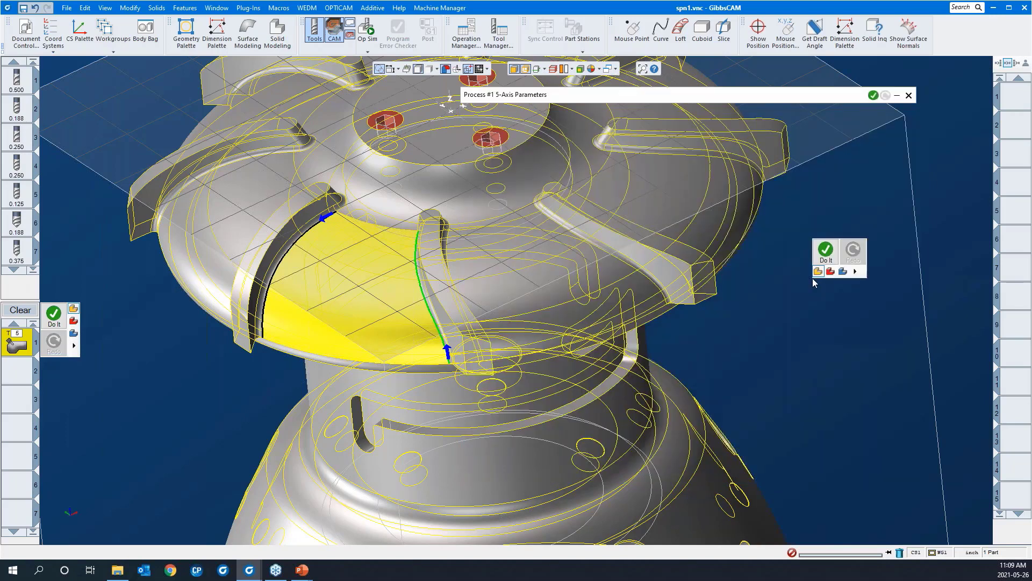
pyautogui.click(827, 251)
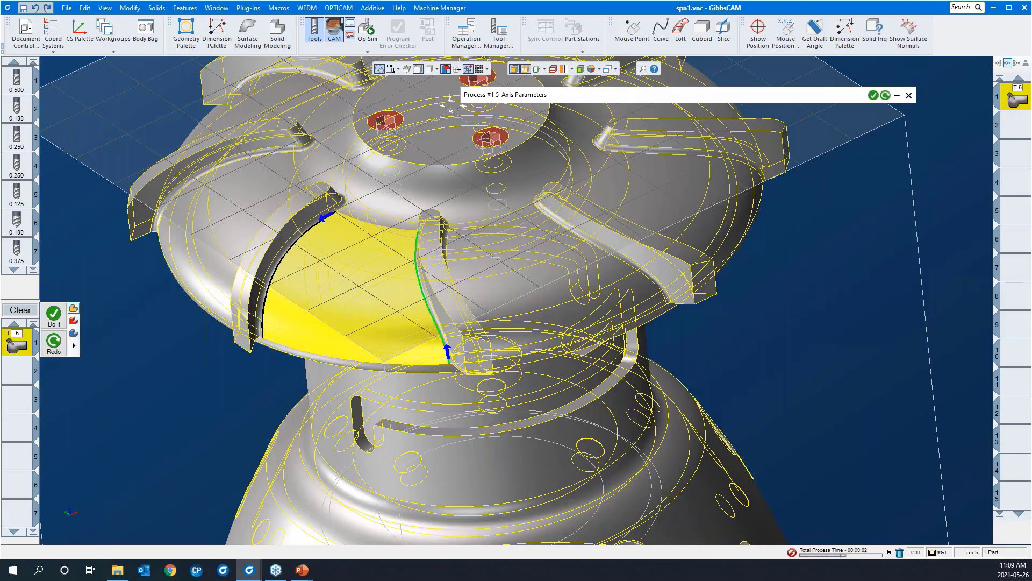
pyautogui.click(889, 552)
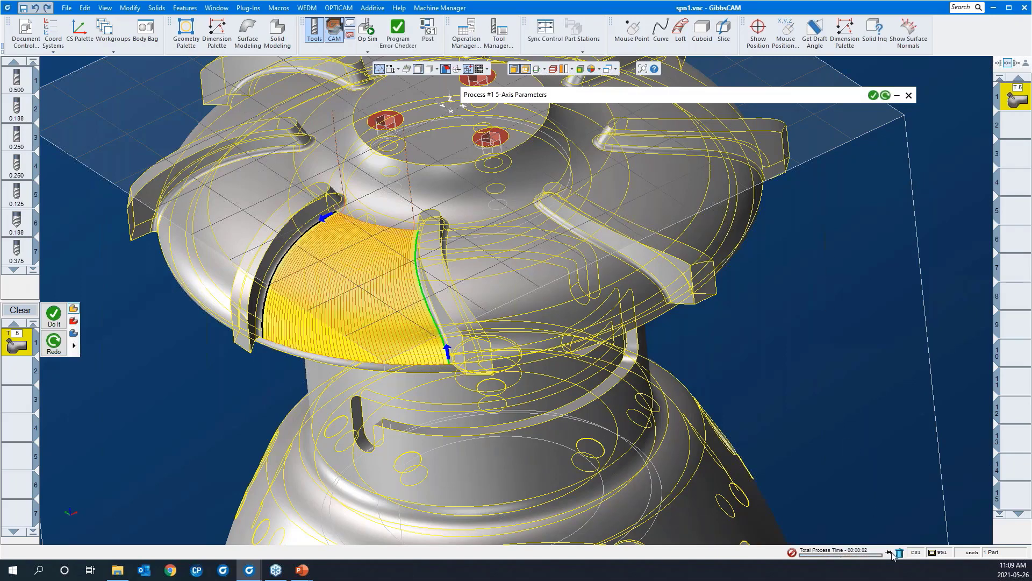
pyautogui.click(889, 552)
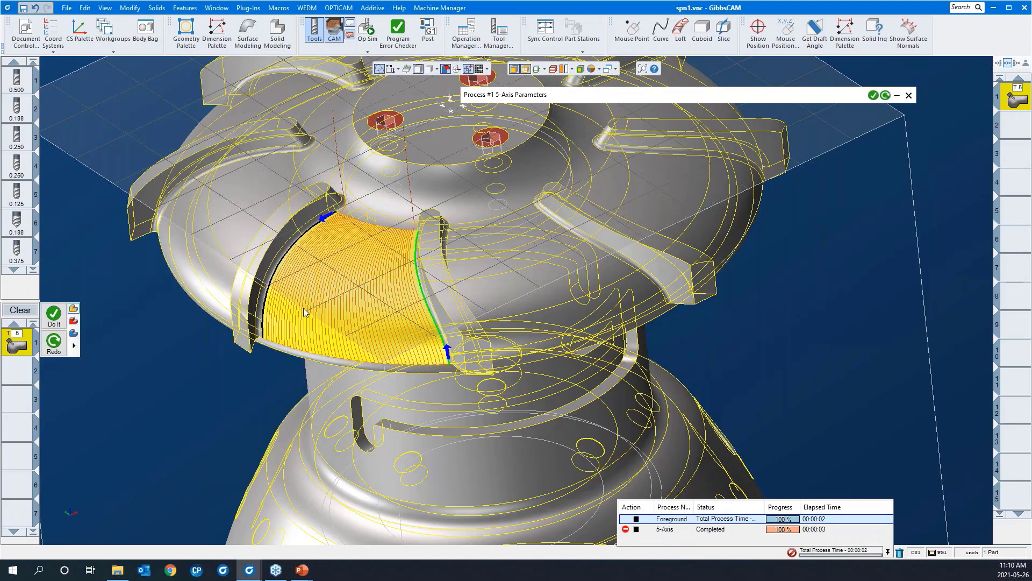
# Inspect the generated toolpath across the floor face up close between the two blade edge curves.
pyautogui.moveTo(303, 308); pyautogui.dragTo(397, 214, button='middle')
pyautogui.scroll(-1, 397, 211)
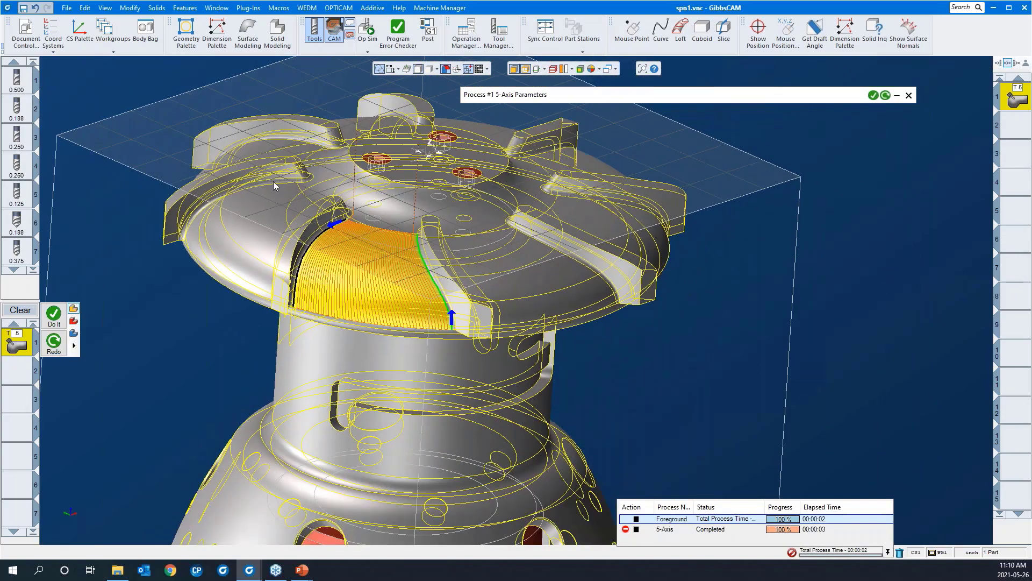
pyautogui.moveTo(273, 180); pyautogui.dragTo(498, 308)
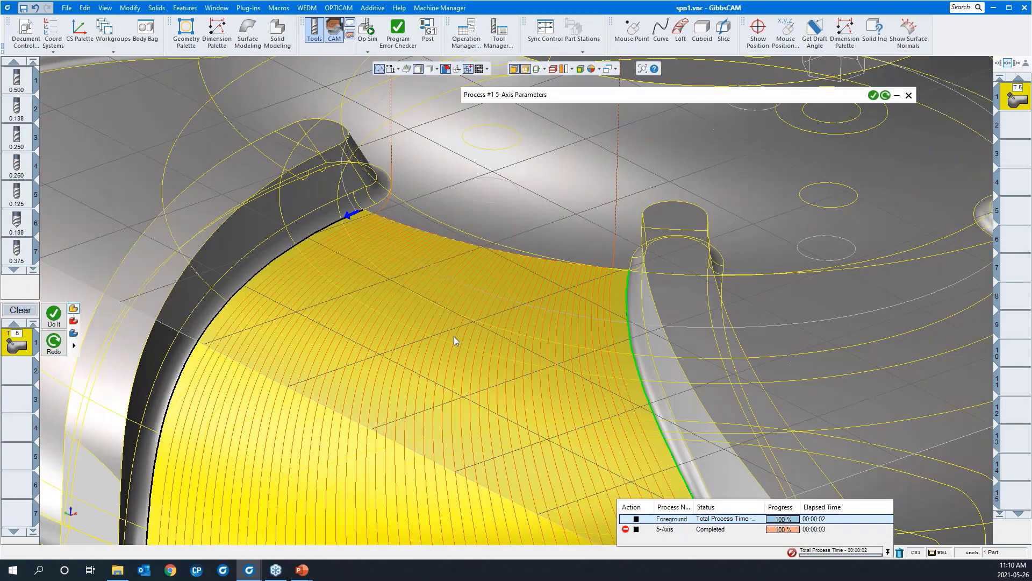
# Set the default lead-in arc width and length to 0.15, and copy the lead-in settings to the lead-out.
pyautogui.scroll(-2, 493, 400)
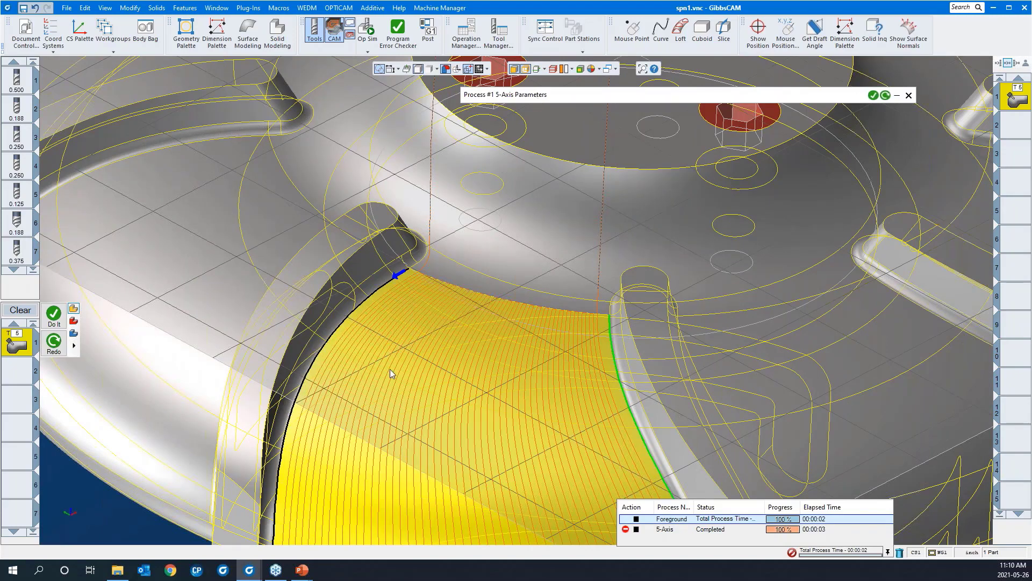
pyautogui.scroll(2, 389, 369)
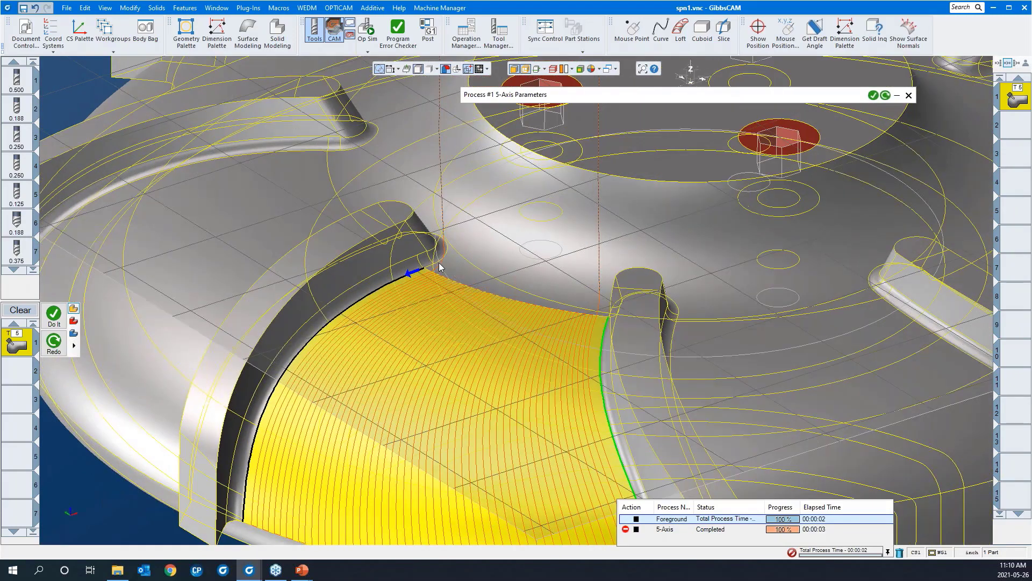
pyautogui.click(563, 96)
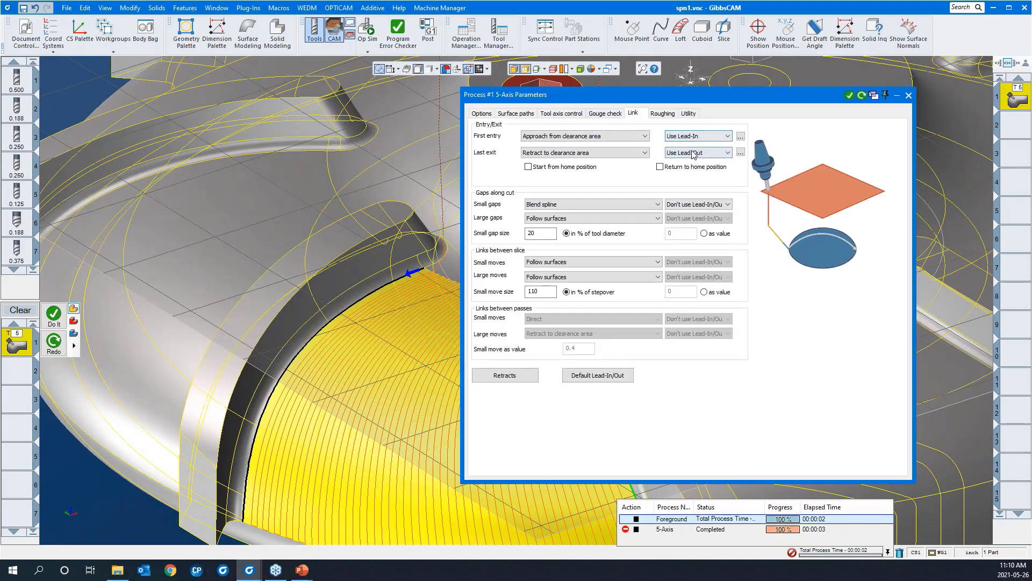
pyautogui.click(595, 377)
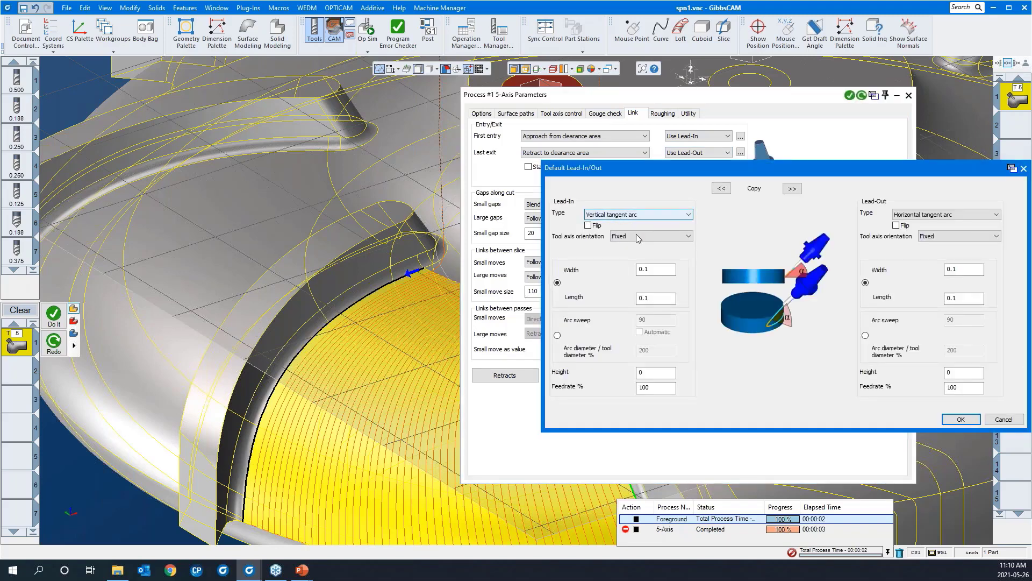
pyautogui.click(650, 269)
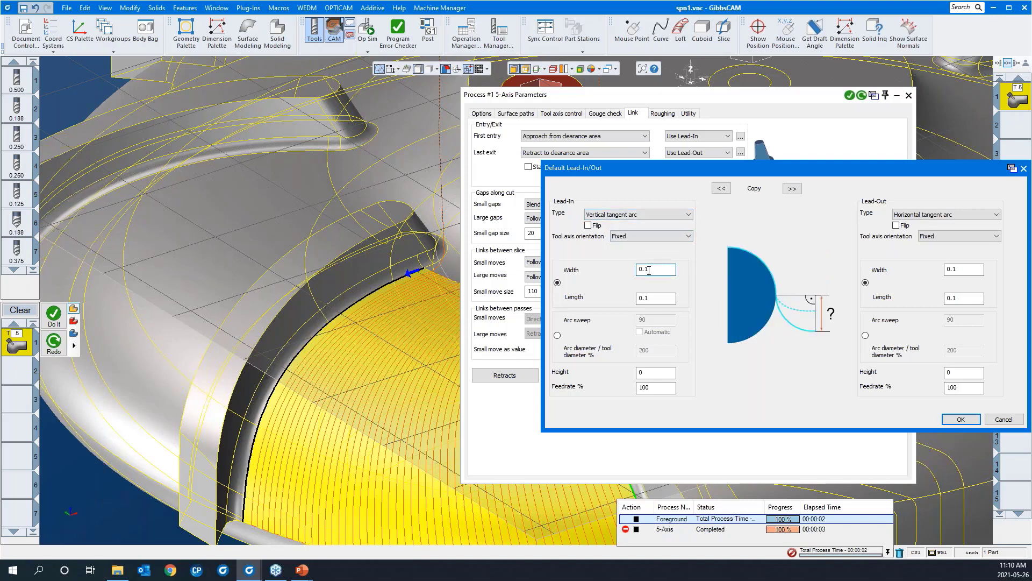
pyautogui.click(659, 297)
pyautogui.write('5')
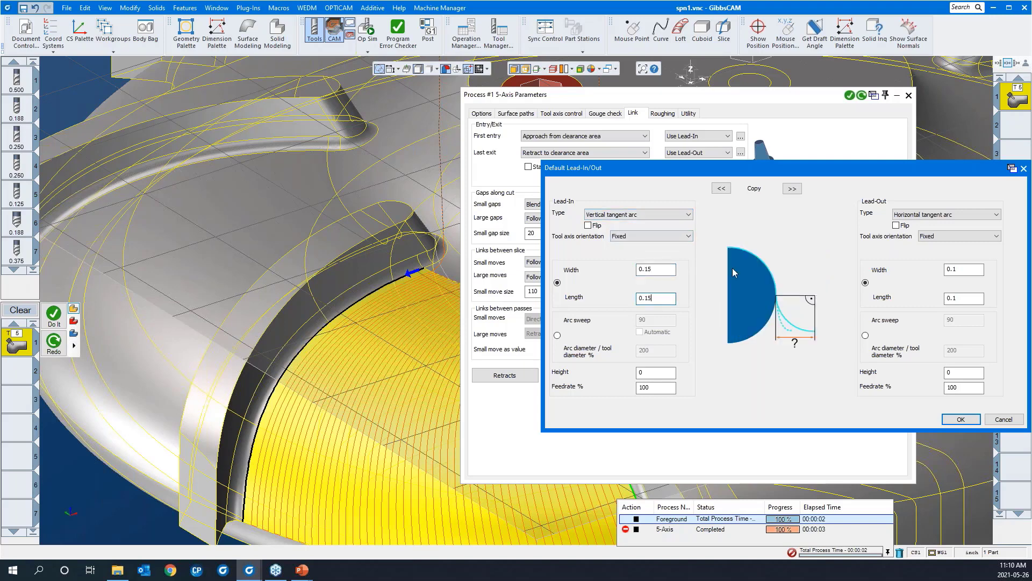
pyautogui.click(792, 189)
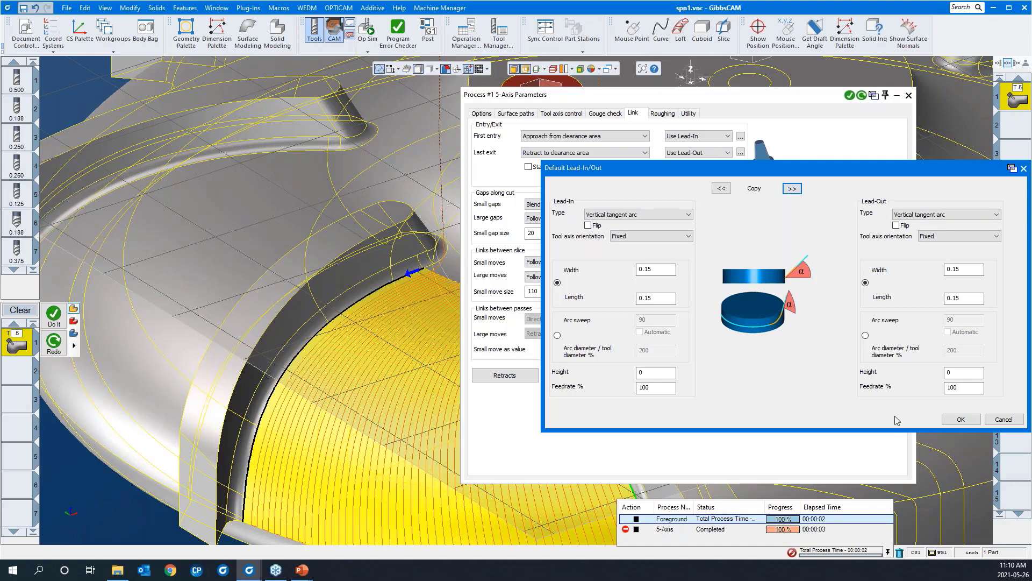
pyautogui.click(968, 421)
# Regenerate the 5-axis toolpath and collapse the process parameters to inspect the passes between the two blades.
pyautogui.click(861, 95)
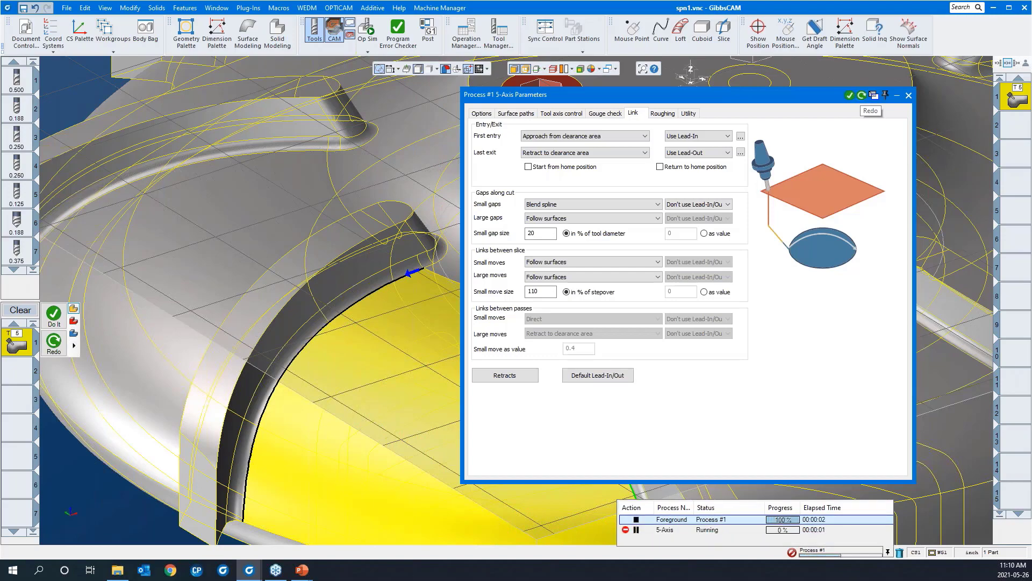
pyautogui.scroll(-2, 316, 336)
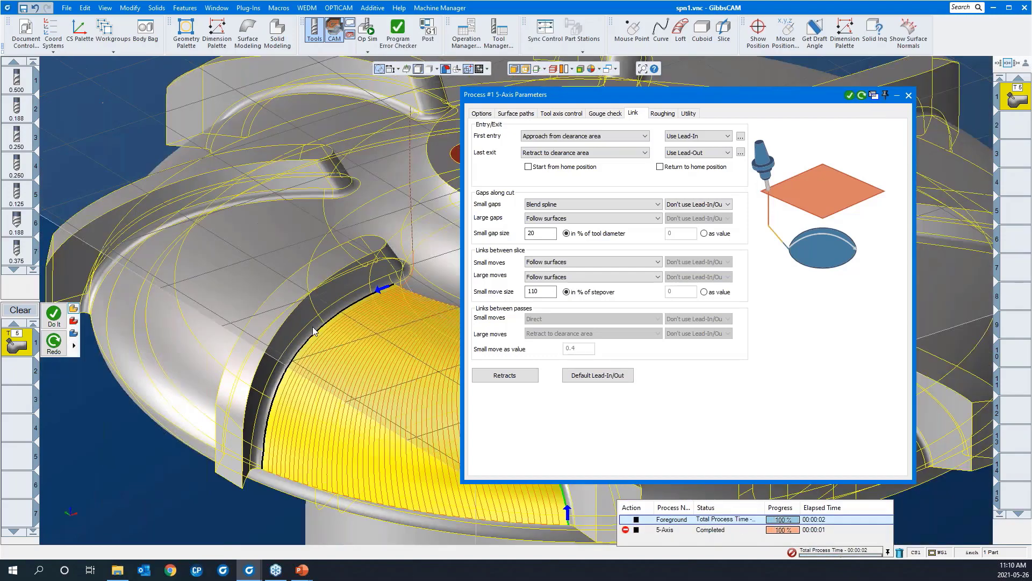
pyautogui.moveTo(271, 528); pyautogui.dragTo(125, 457, button='middle')
pyautogui.doubleClick(623, 99)
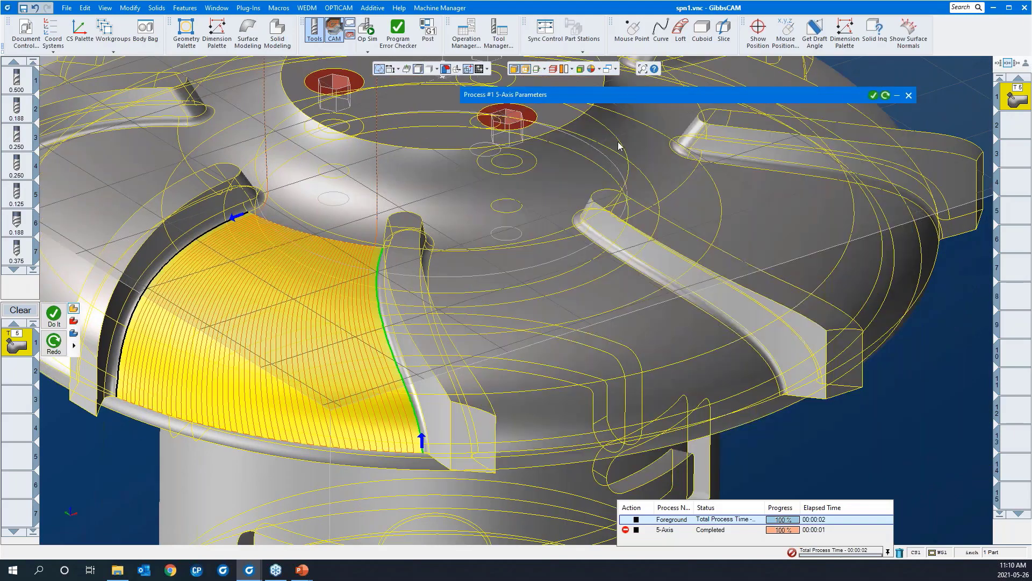
pyautogui.moveTo(687, 313); pyautogui.dragTo(589, 200, button='middle')
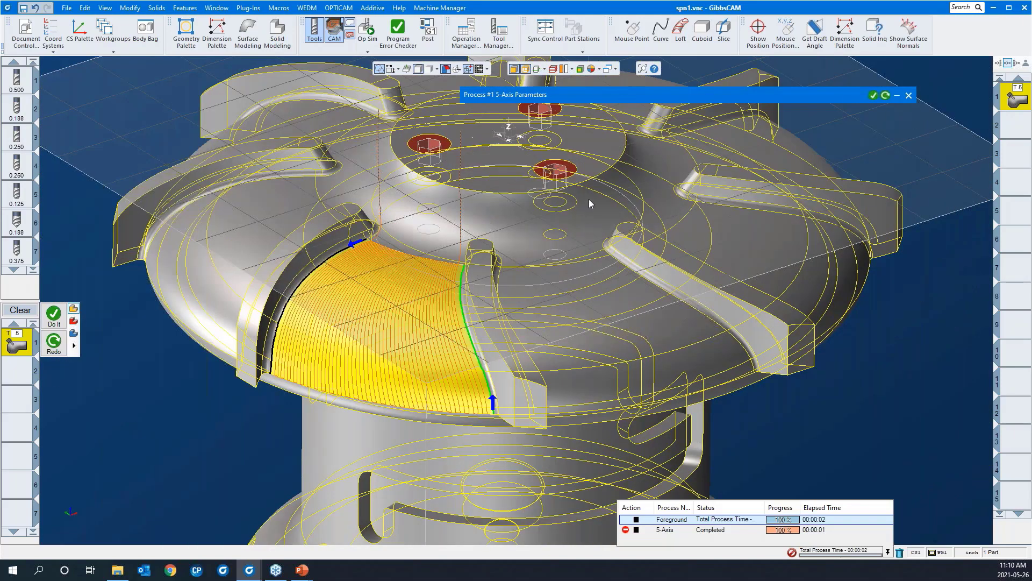
# Start Op Sim and play the cutting simulation of the floor face toolpath.
pyautogui.click(367, 30)
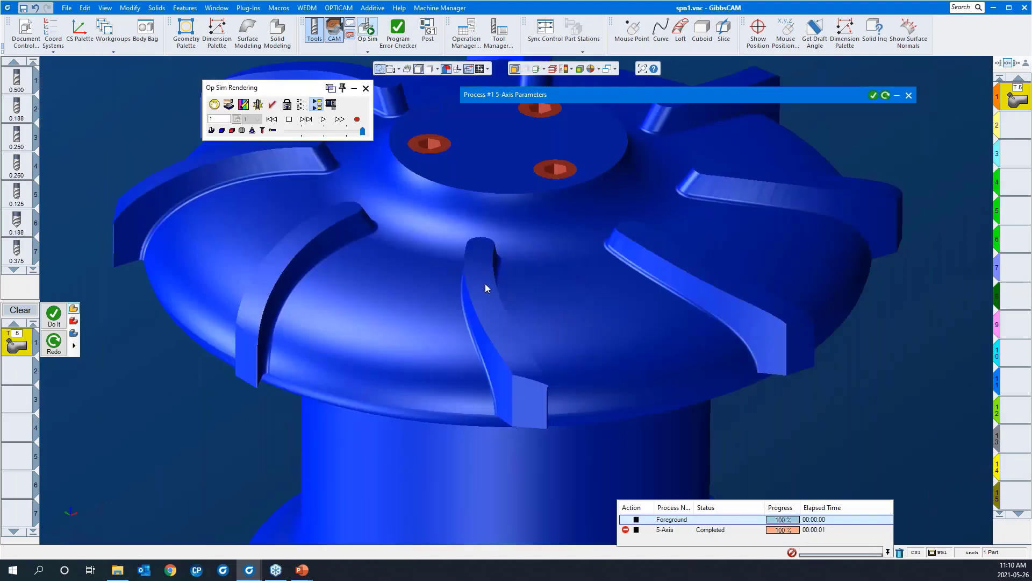
pyautogui.scroll(-3, 486, 288)
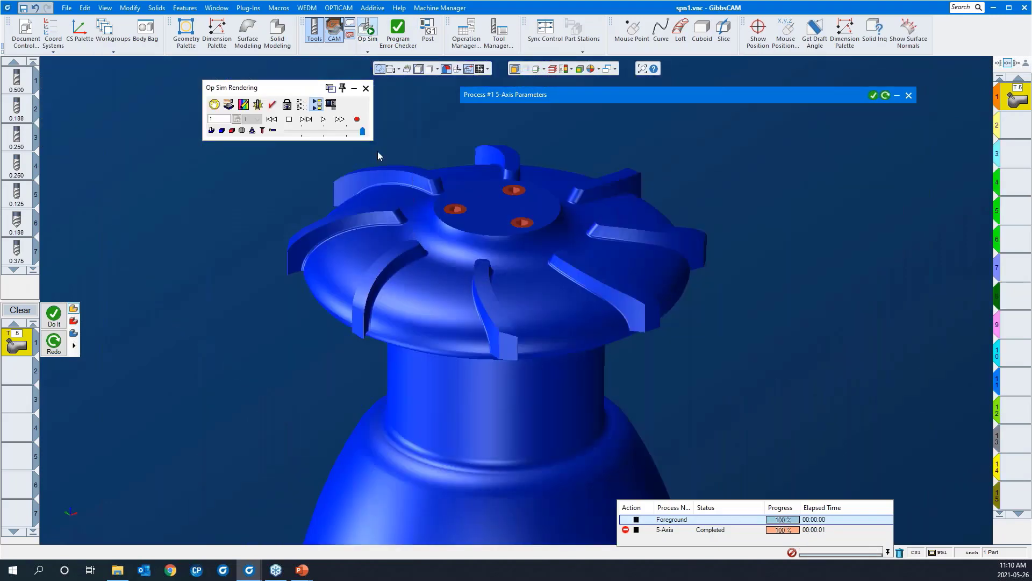
pyautogui.click(321, 123)
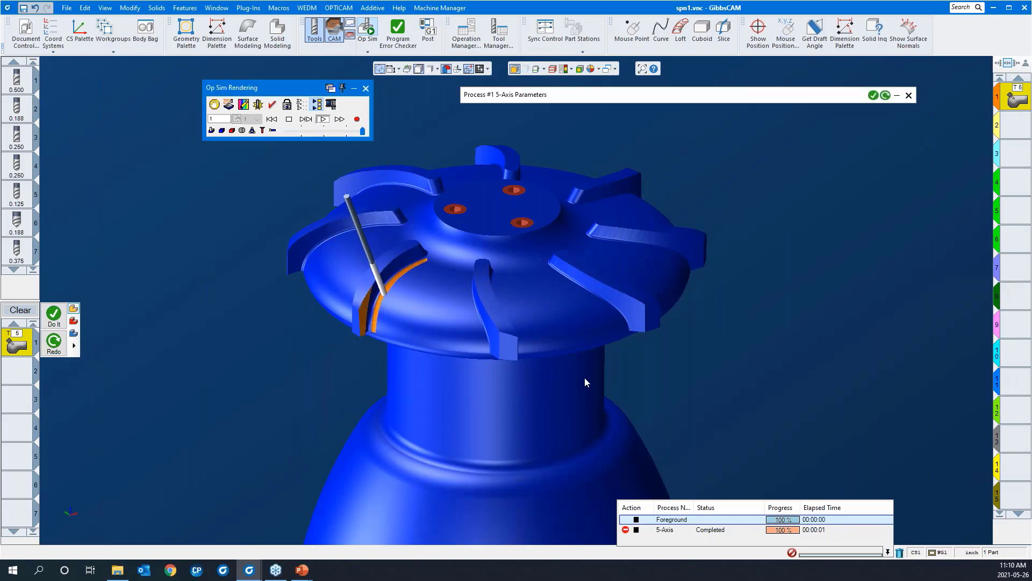
# Examine the simulated cut across the floor face and the neighbouring blade from several angles, and close the simulation.
pyautogui.moveTo(521, 397); pyautogui.dragTo(498, 395, button='middle')
pyautogui.moveTo(522, 398); pyautogui.dragTo(325, 167)
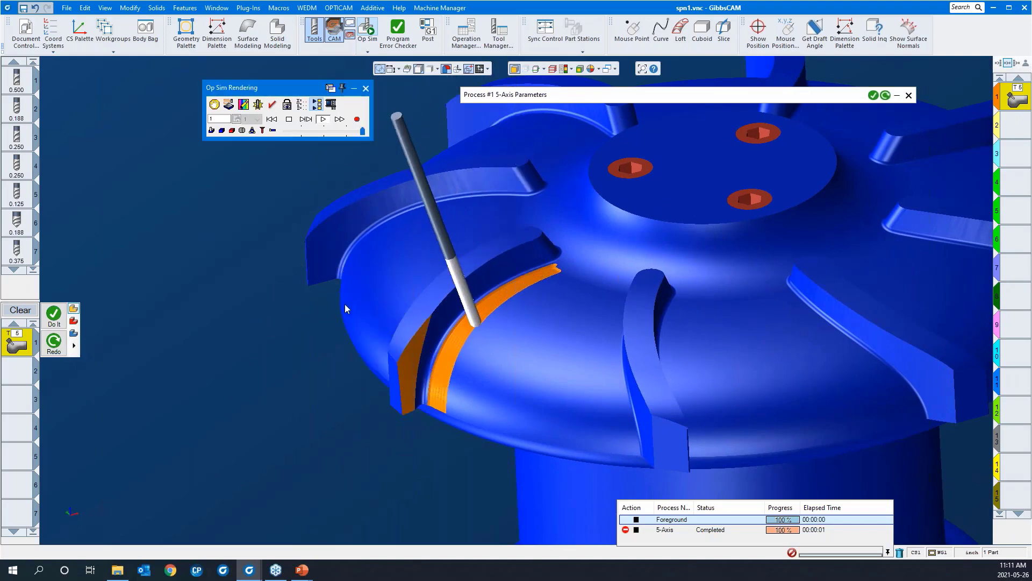
pyautogui.scroll(-5, 344, 304)
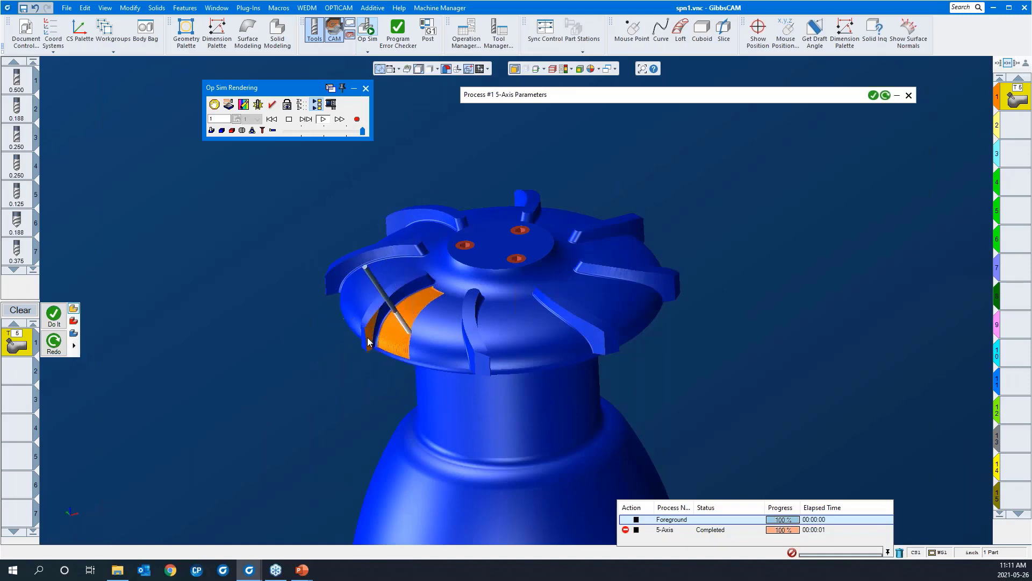
pyautogui.moveTo(362, 281); pyautogui.dragTo(465, 367)
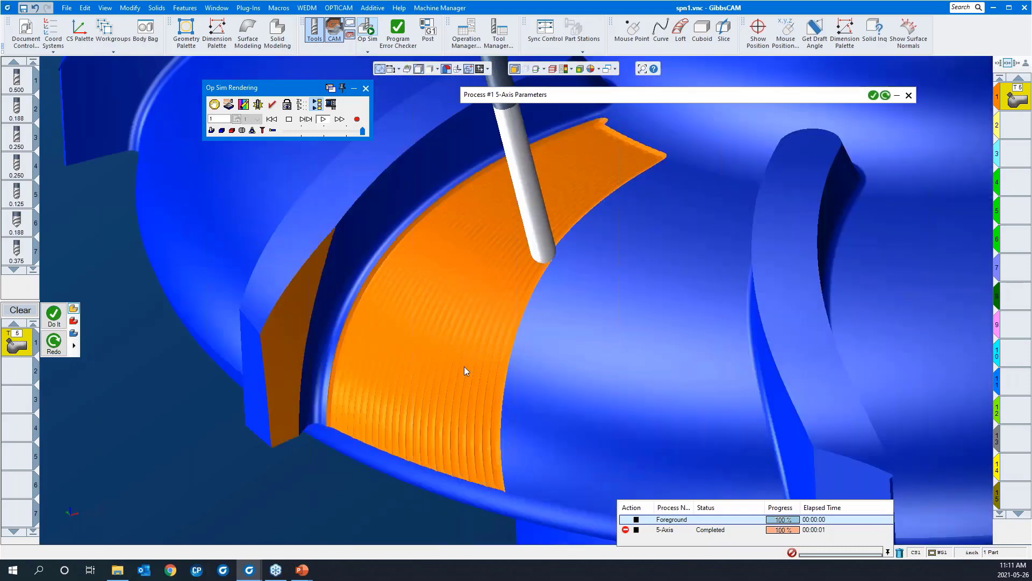
pyautogui.moveTo(465, 367); pyautogui.dragTo(685, 295, button='middle')
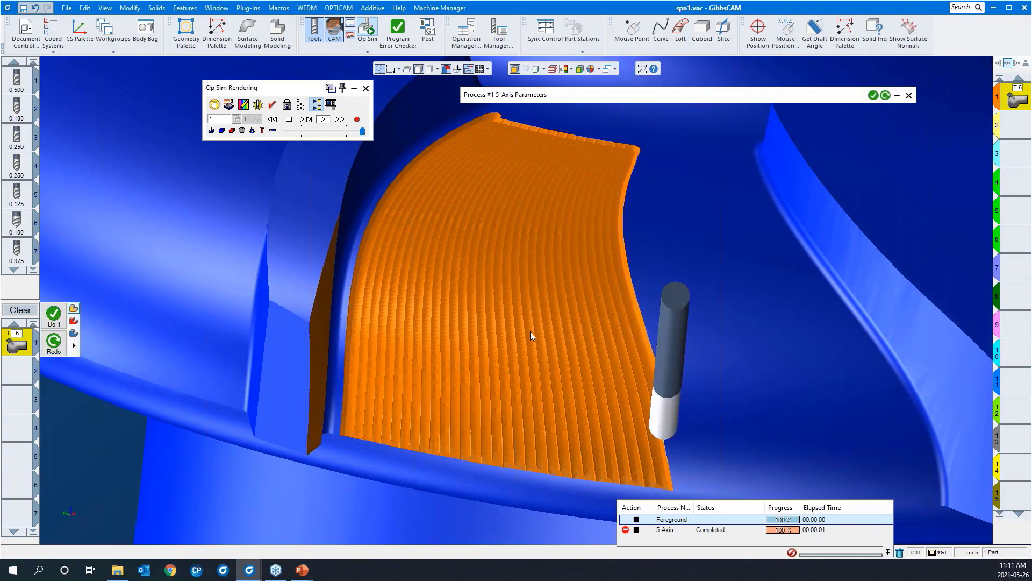
pyautogui.moveTo(530, 331); pyautogui.dragTo(422, 349, button='middle')
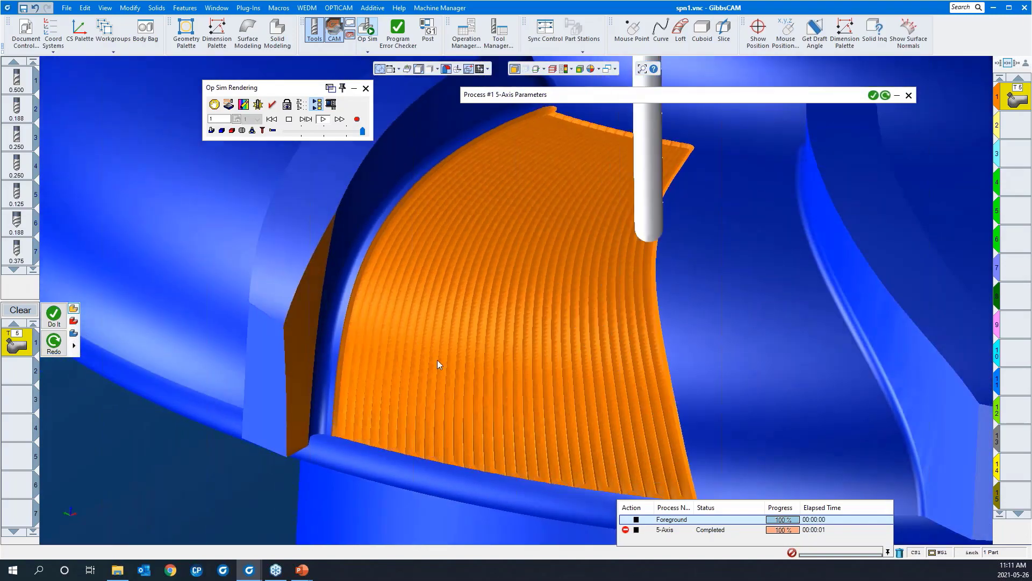
pyautogui.moveTo(415, 297); pyautogui.dragTo(403, 281, button='middle')
pyautogui.scroll(-3, 401, 279)
pyautogui.moveTo(556, 340); pyautogui.dragTo(613, 322, button='middle')
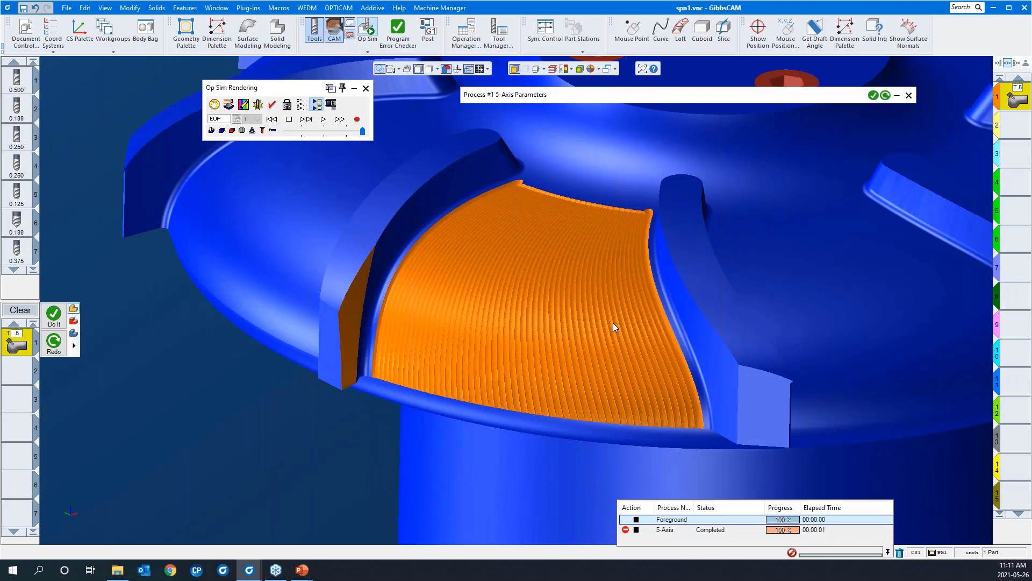
pyautogui.moveTo(540, 368); pyautogui.dragTo(384, 302, button='middle')
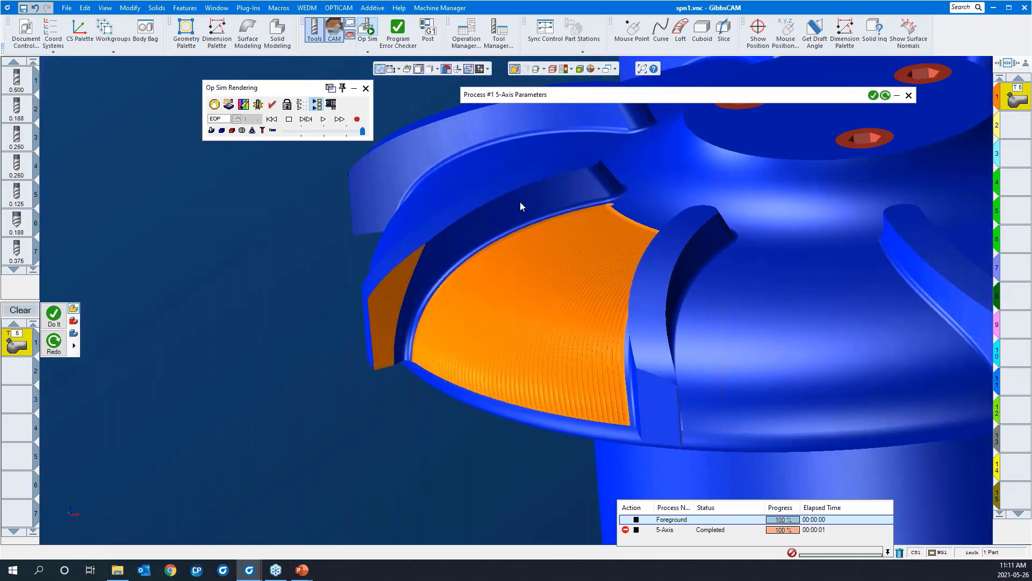
pyautogui.click(365, 88)
# Inspect the toolpath beside the blade, and review the first gouge check's strategies and its retract directions for Retract tool.
pyautogui.moveTo(315, 218); pyautogui.dragTo(556, 409)
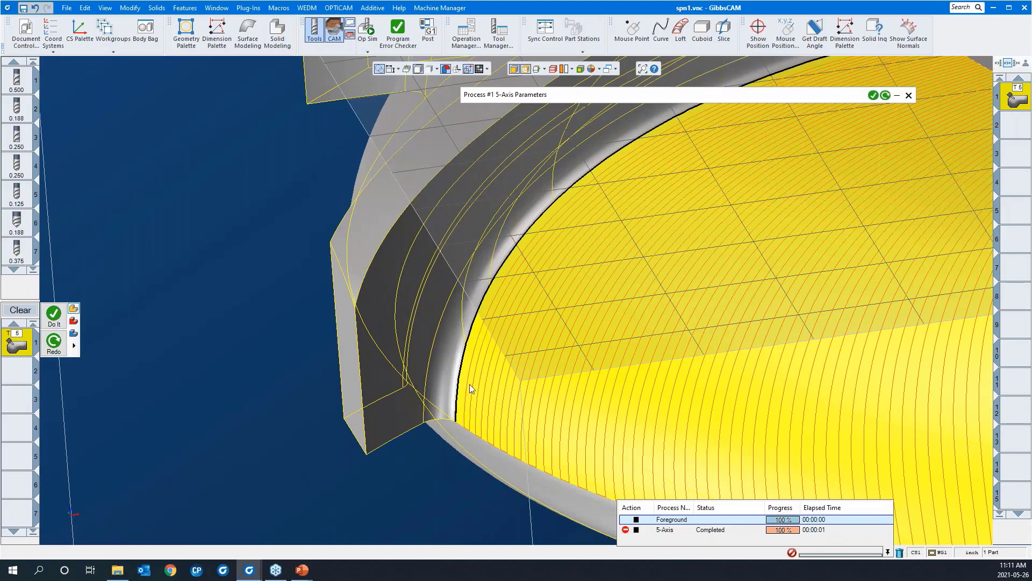
pyautogui.scroll(-3, 389, 416)
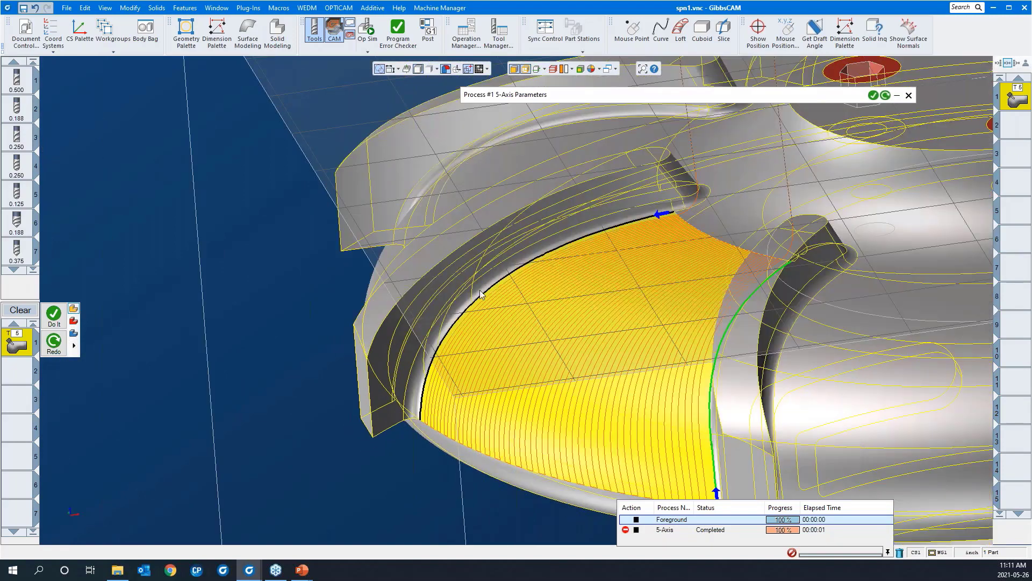
pyautogui.click(557, 97)
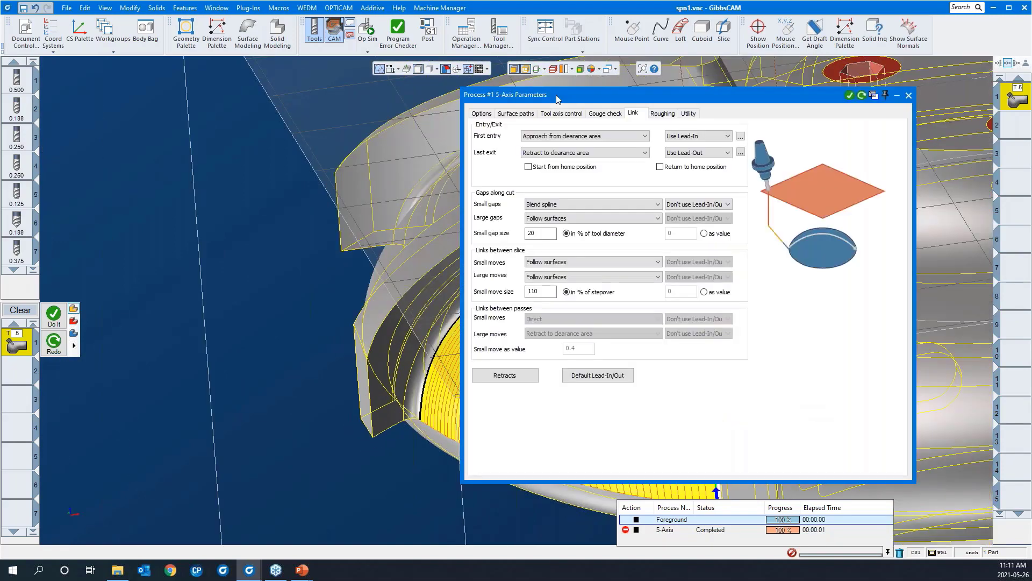
pyautogui.click(601, 116)
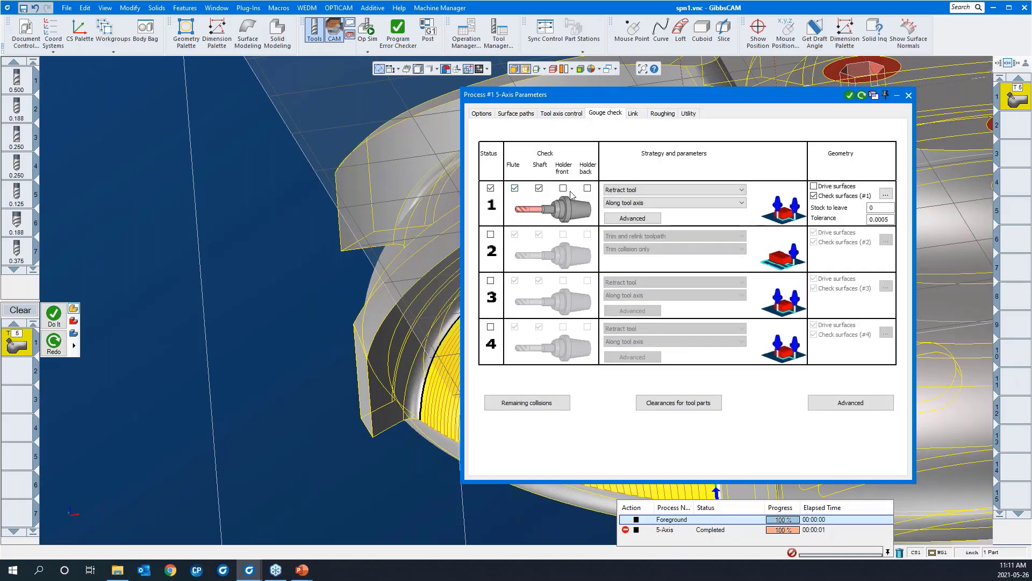
pyautogui.click(649, 190)
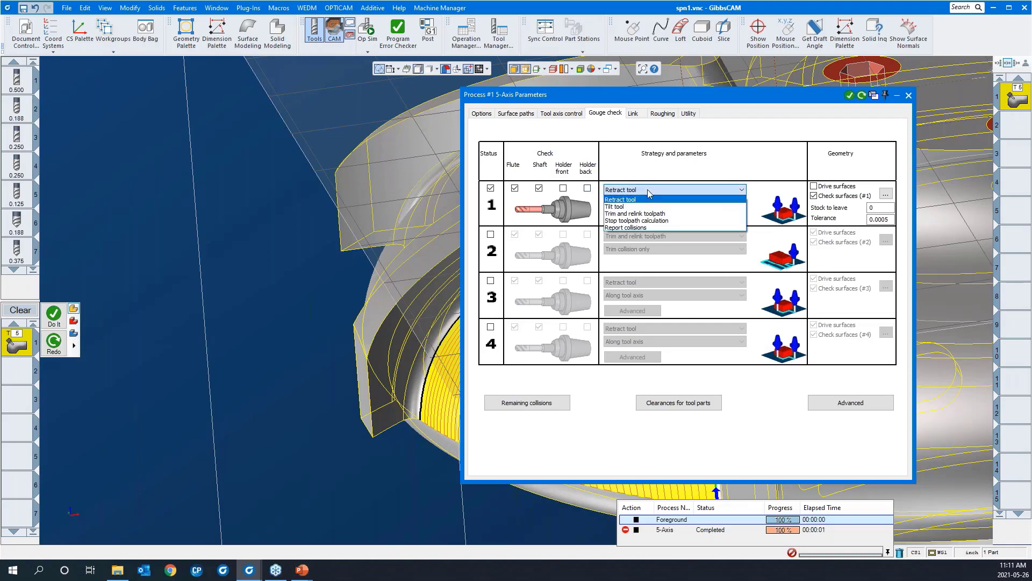
pyautogui.click(637, 200)
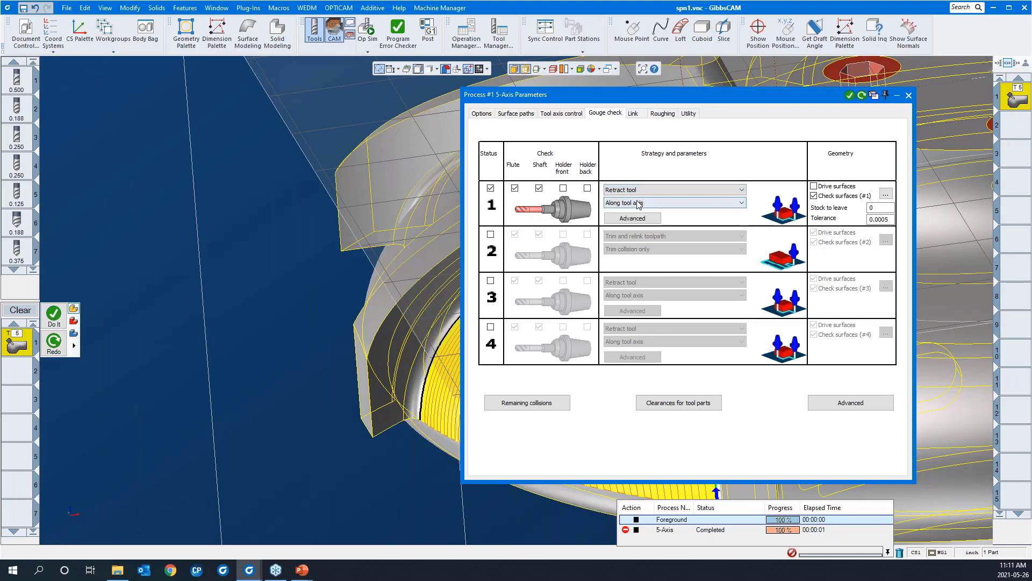
pyautogui.click(637, 204)
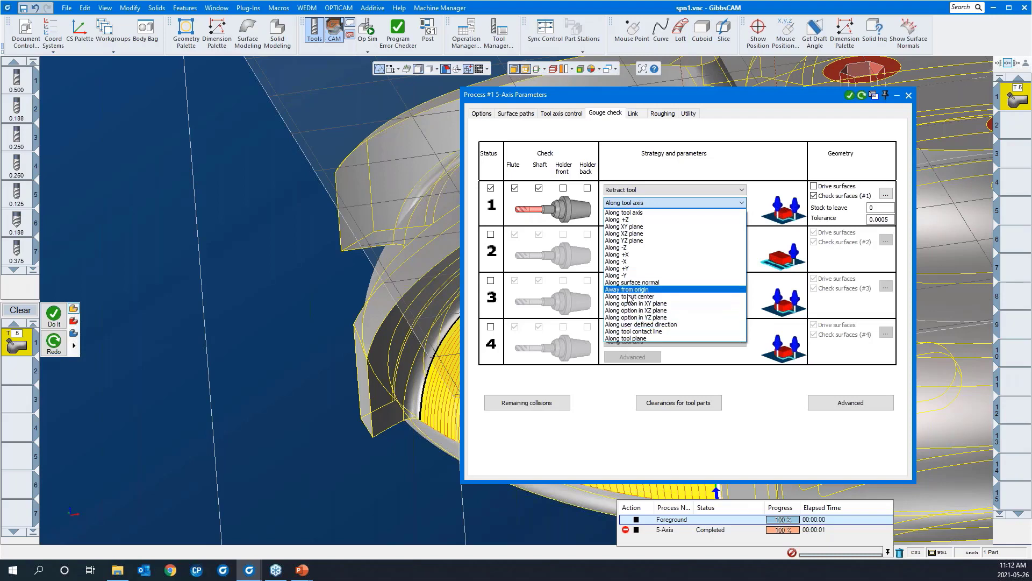
pyautogui.click(625, 189)
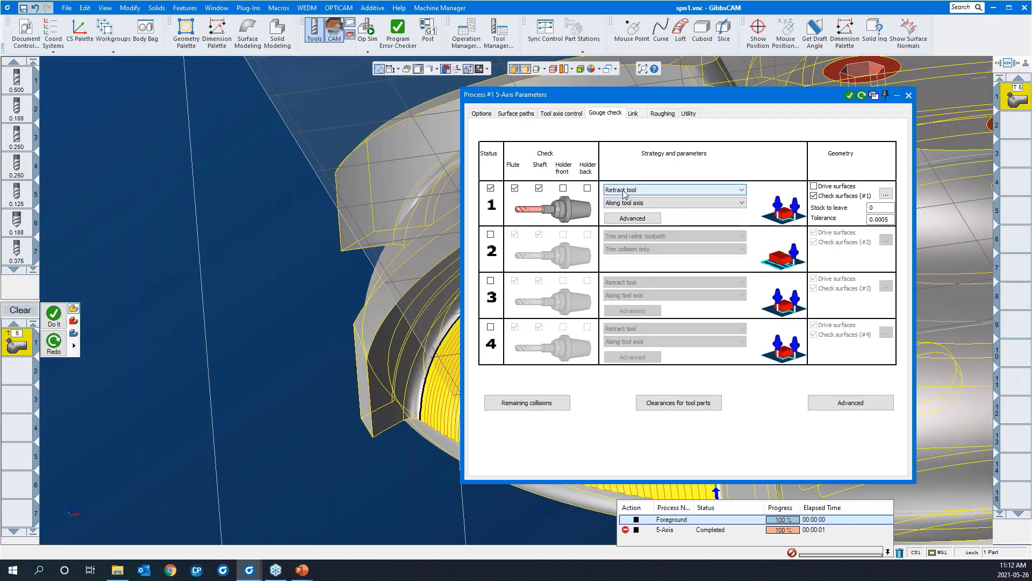
# Set the first gouge check's strategy to Tilt tool, try the lead/lag angle option, and choose Use side tilt angle.
pyautogui.click(625, 191)
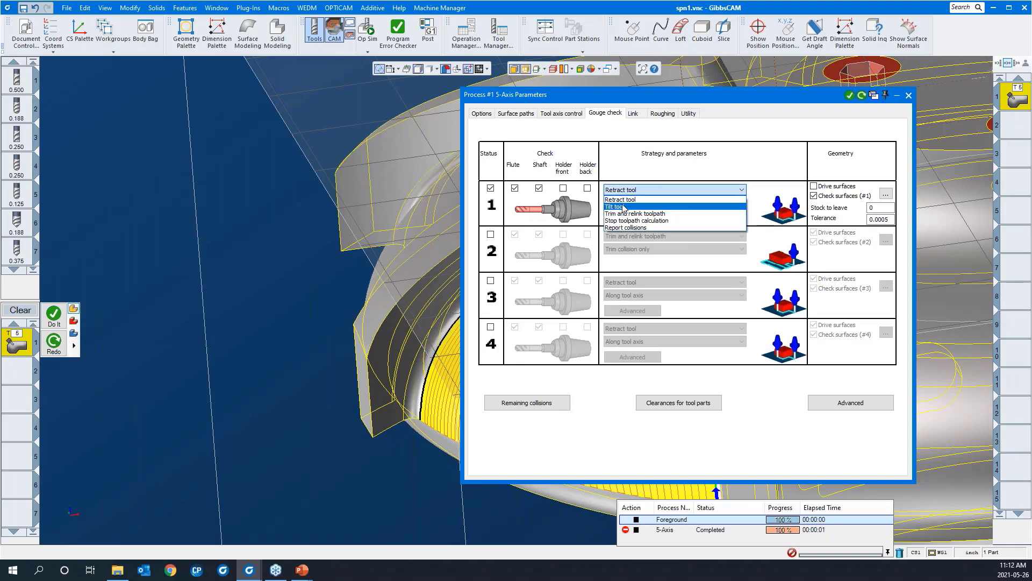
pyautogui.click(624, 207)
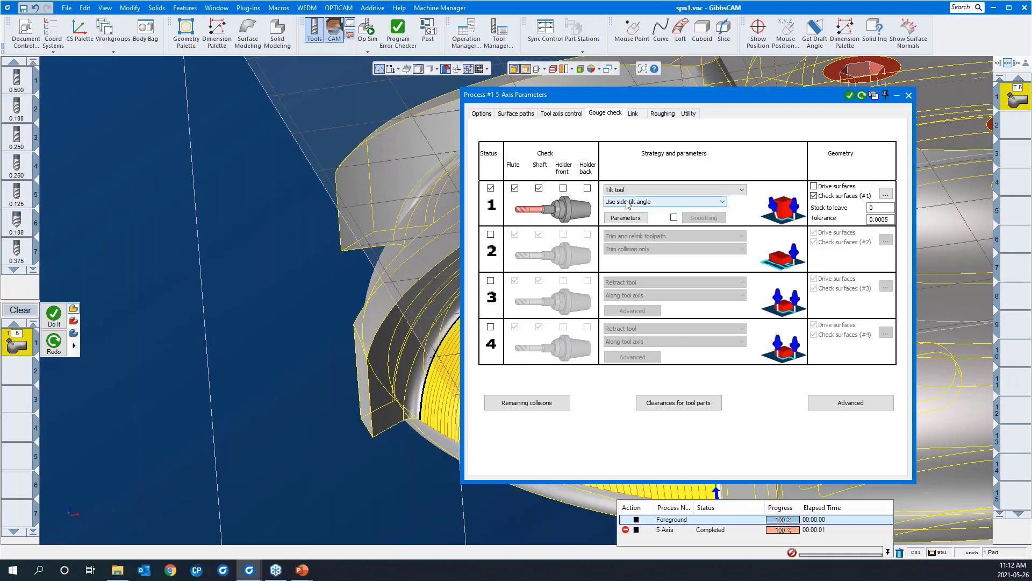
pyautogui.click(627, 202)
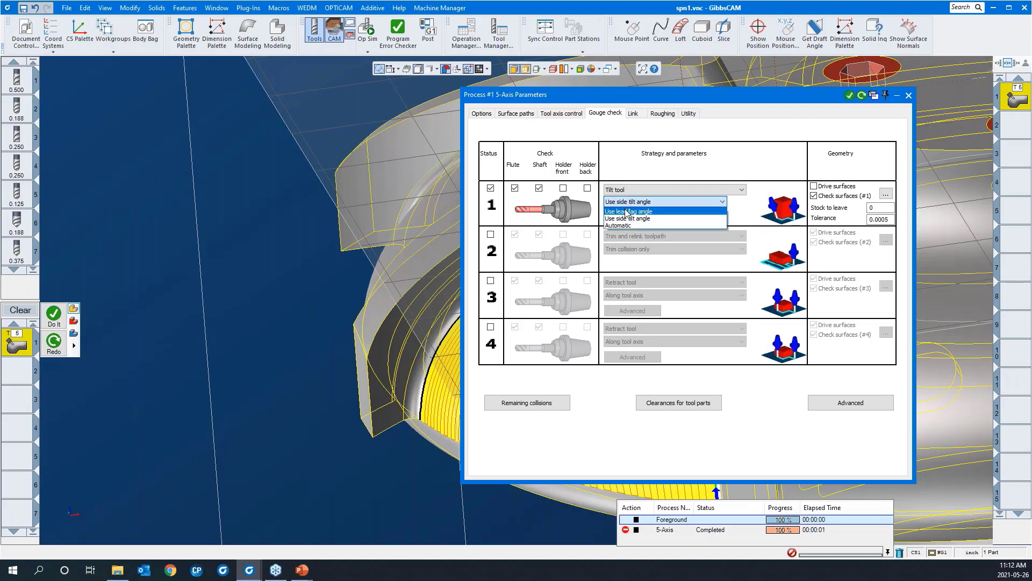
pyautogui.click(627, 211)
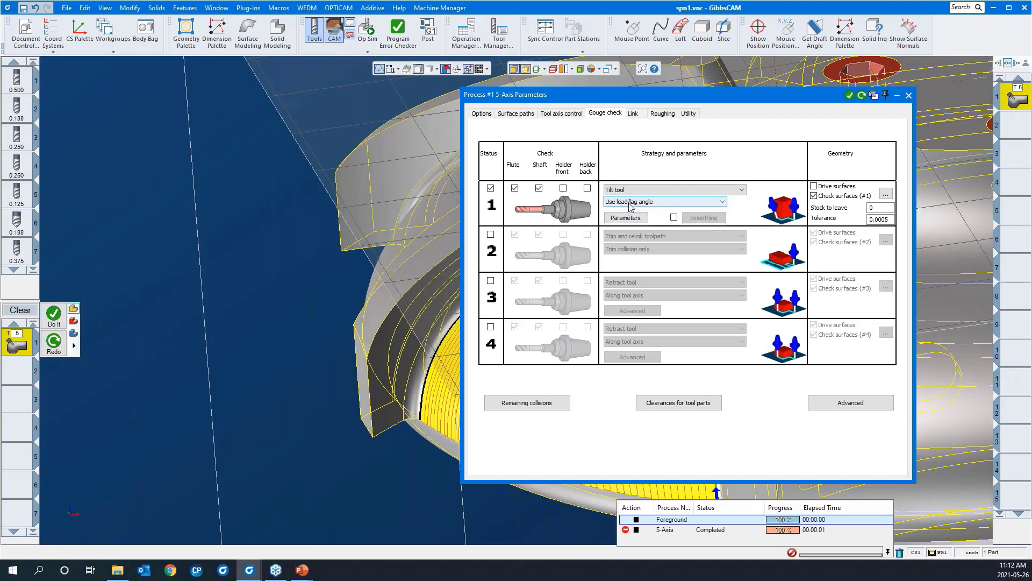
pyautogui.click(631, 207)
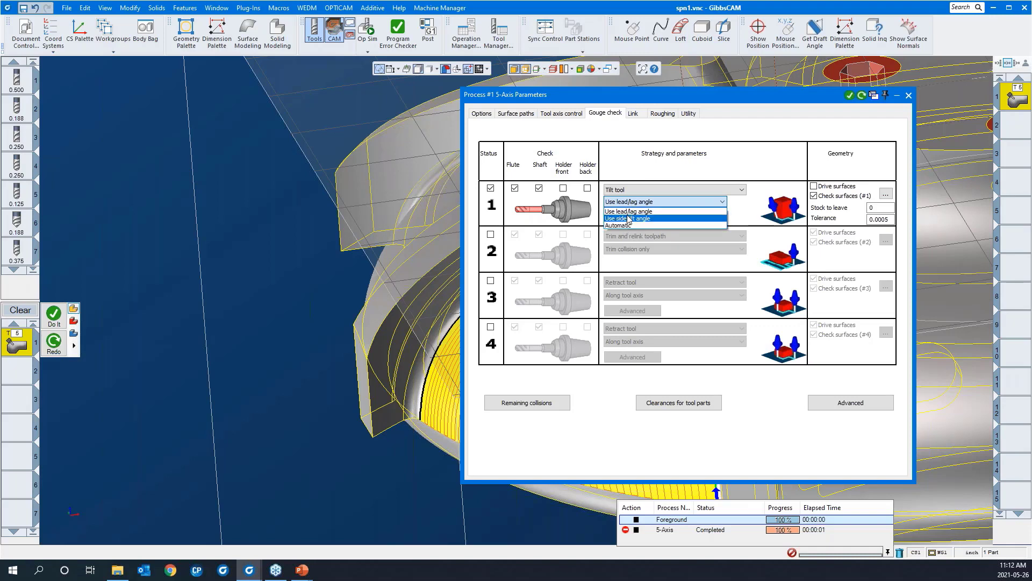
pyautogui.click(629, 219)
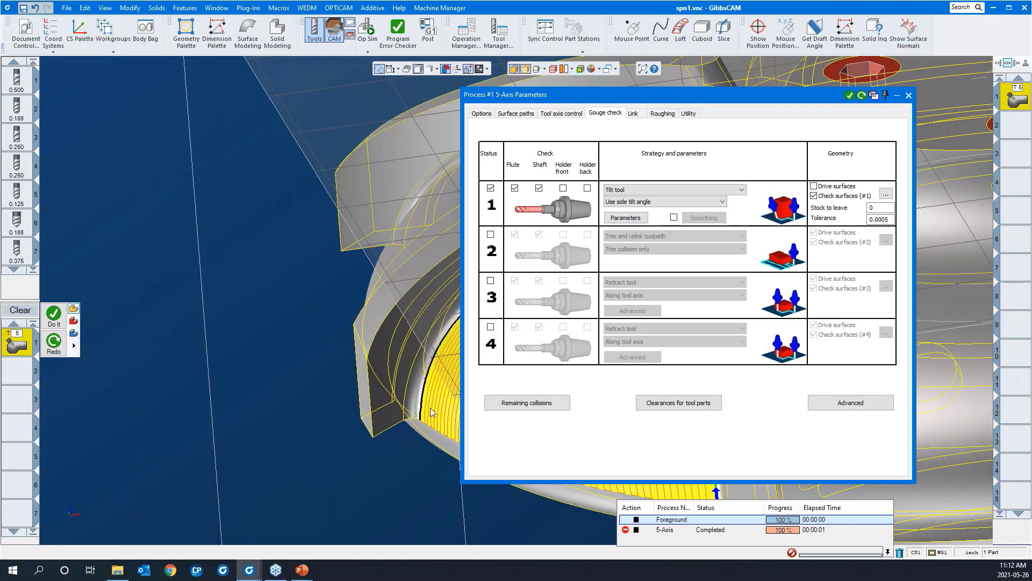
# Review the tilt limits of the first gouge check and select the neighbouring blade's side face as its check surface.
pyautogui.click(626, 217)
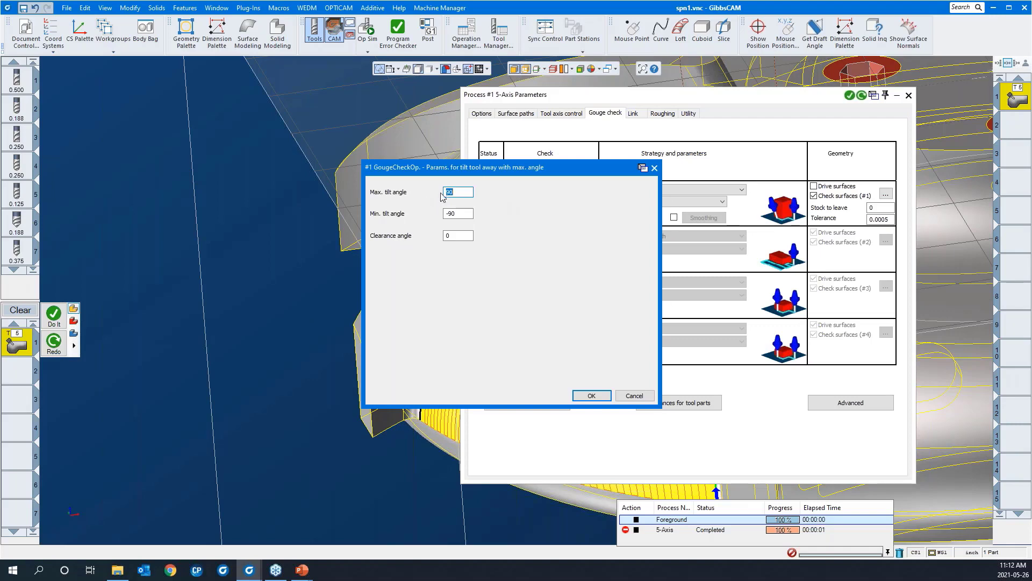
pyautogui.click(590, 396)
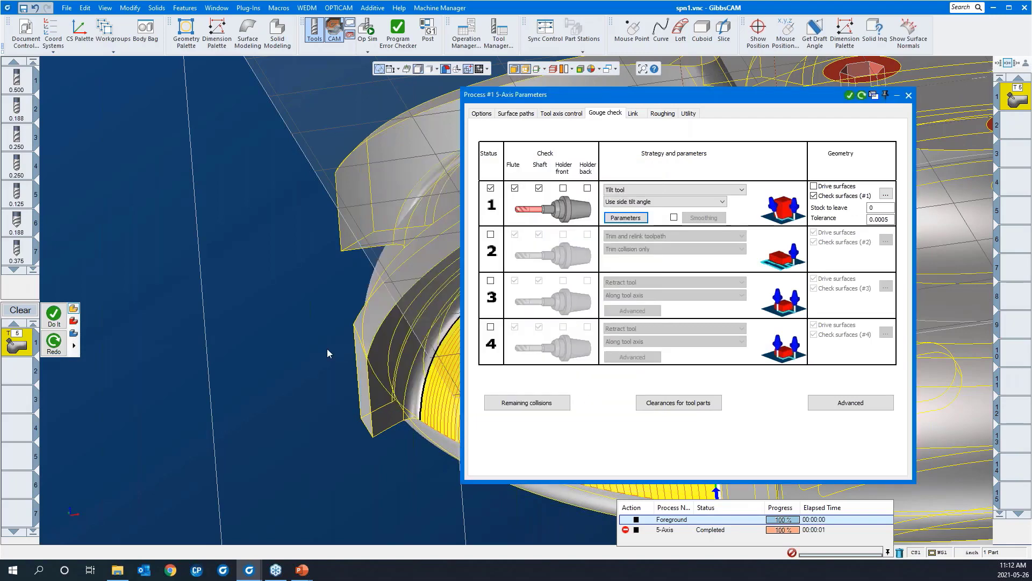
pyautogui.moveTo(298, 352); pyautogui.dragTo(193, 298, button='middle')
pyautogui.scroll(-2, 194, 298)
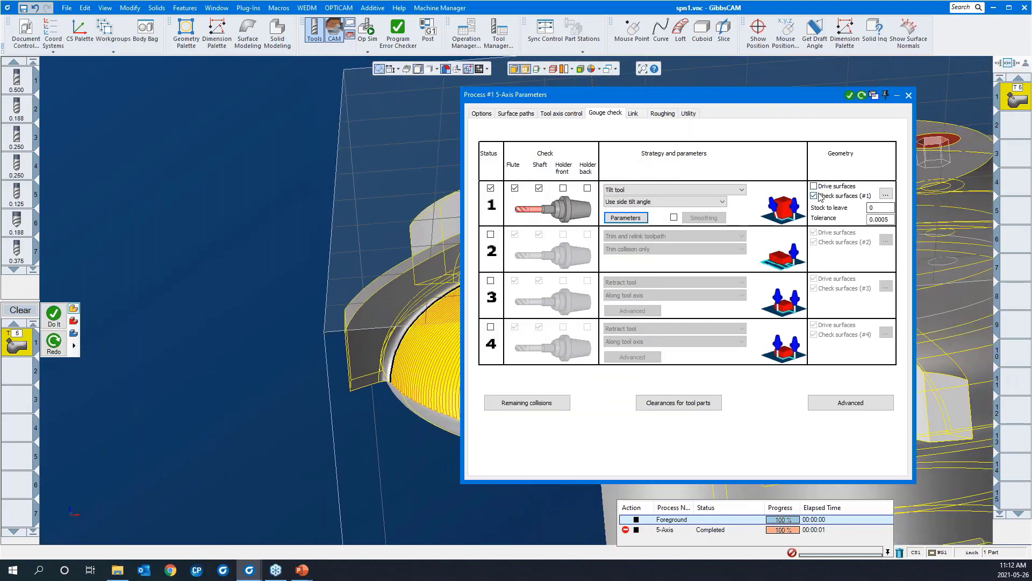
pyautogui.click(886, 194)
pyautogui.click(367, 354)
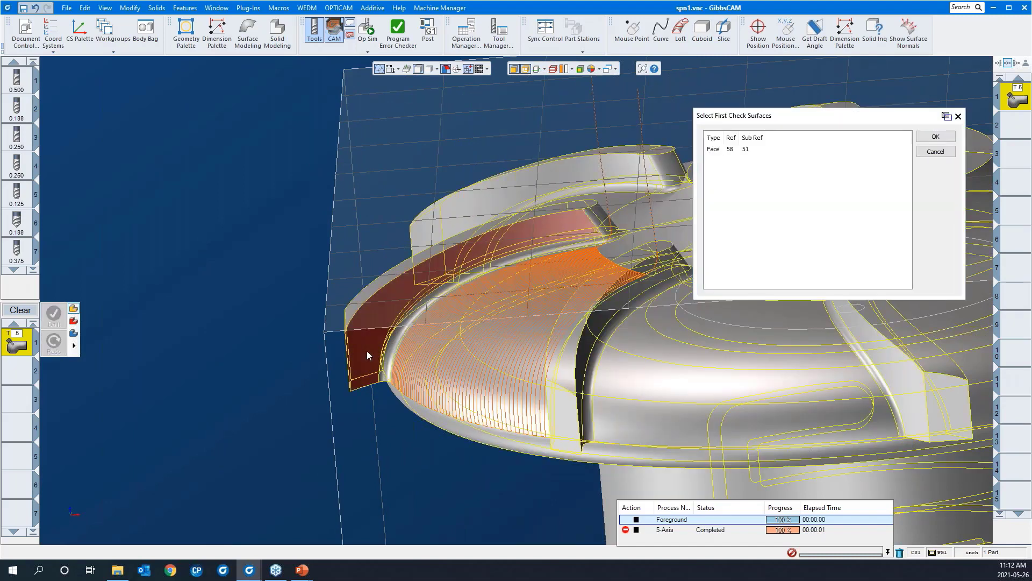
pyautogui.click(934, 138)
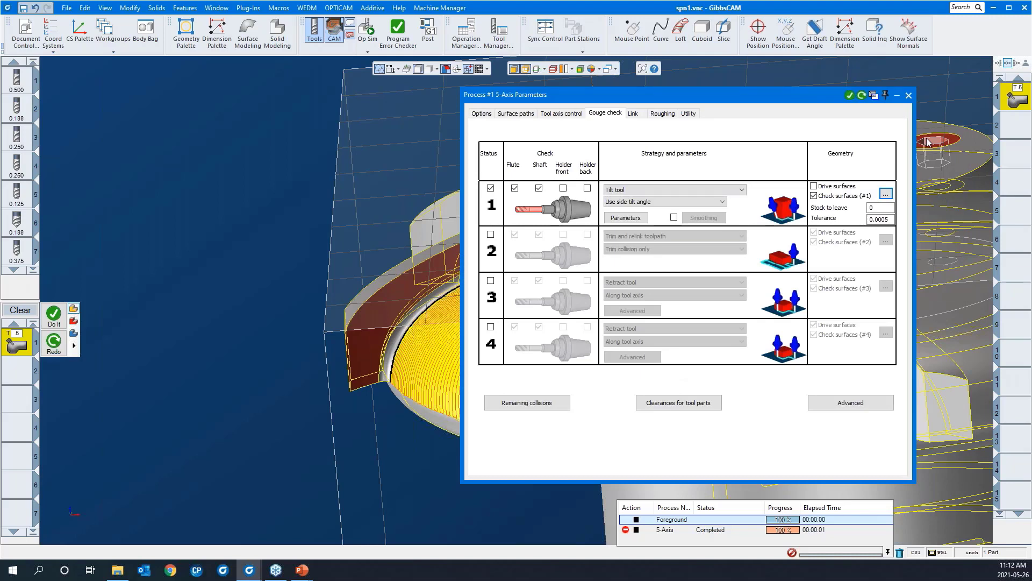
# Regenerate the floor toolpath with the updated gouge check and inspect it at the foot of the blade.
pyautogui.doubleClick(880, 209)
pyautogui.doubleClick(779, 94)
pyautogui.click(246, 175)
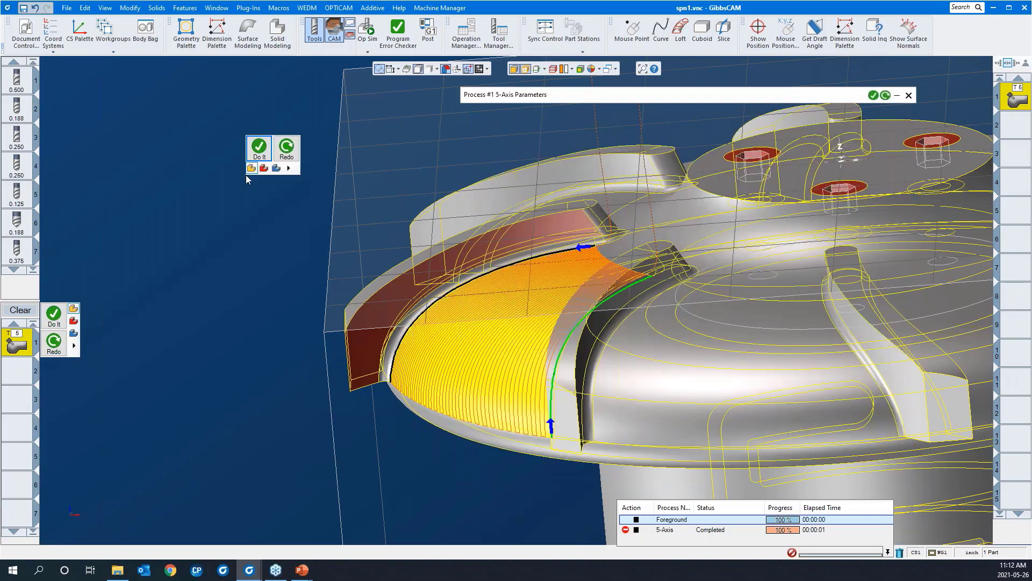
pyautogui.click(284, 153)
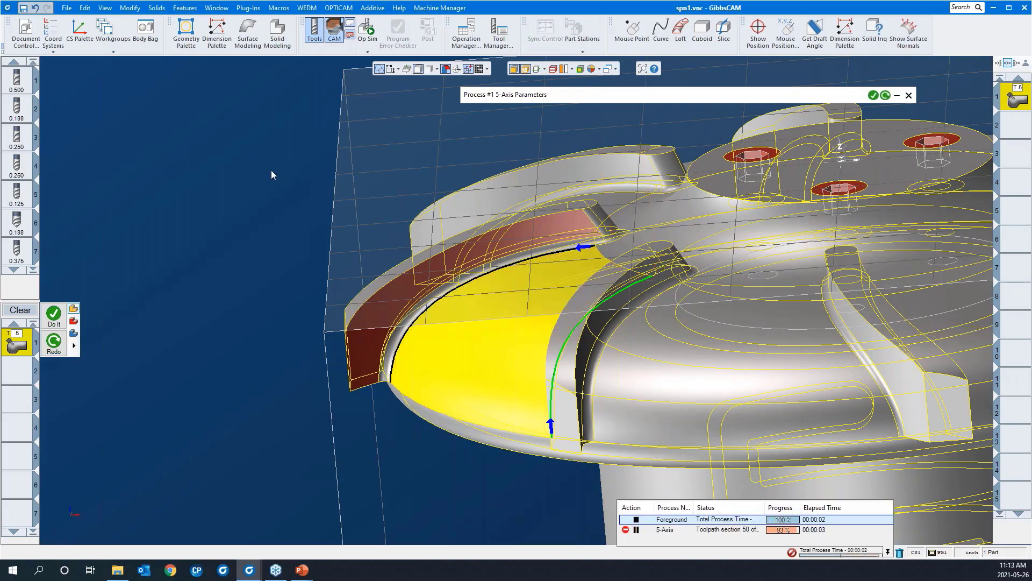
pyautogui.moveTo(276, 228); pyautogui.dragTo(347, 334, button='middle')
pyautogui.moveTo(347, 334); pyautogui.dragTo(463, 457)
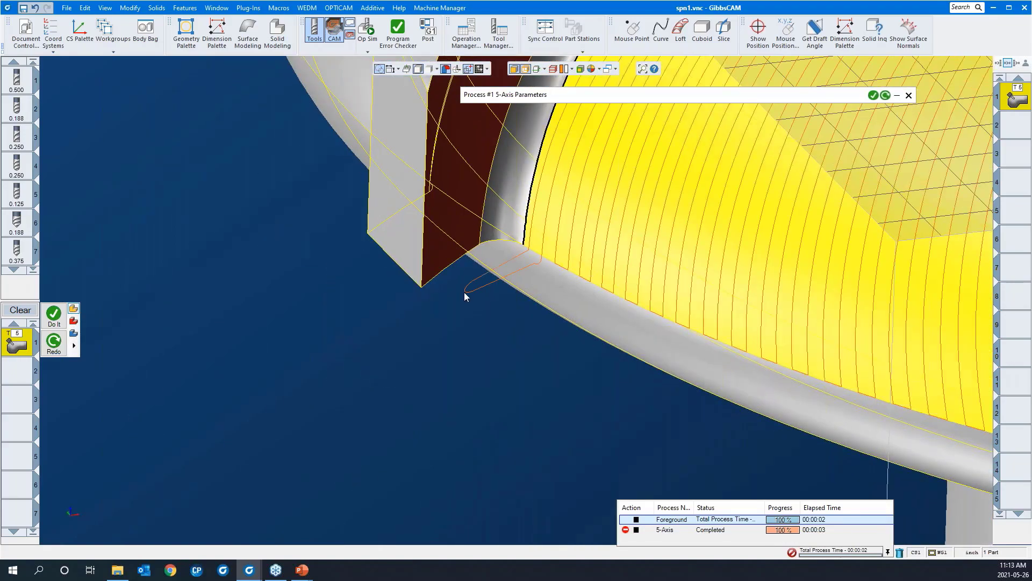
pyautogui.scroll(-3, 279, 302)
pyautogui.scroll(-3, 280, 303)
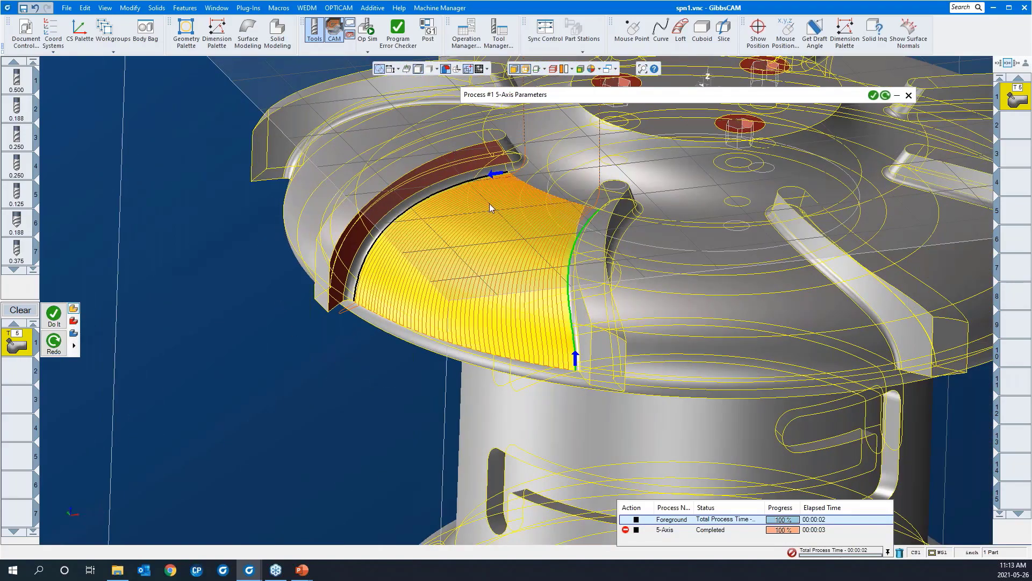
# Start Op Sim and play the floor toolpath at reduced speed, viewing the tool's tilt beside the blade.
pyautogui.click(369, 31)
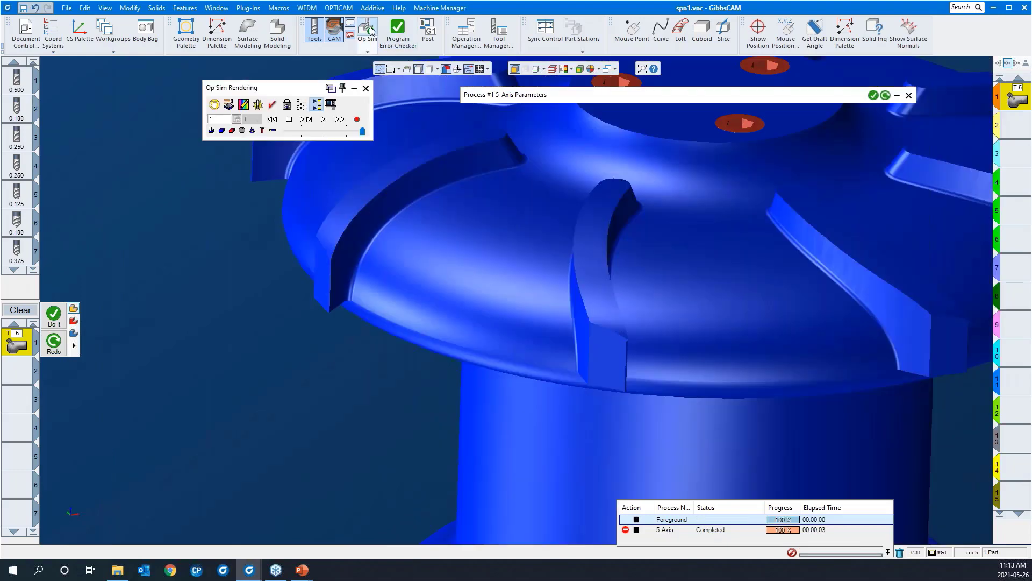
pyautogui.click(323, 132)
pyautogui.click(323, 121)
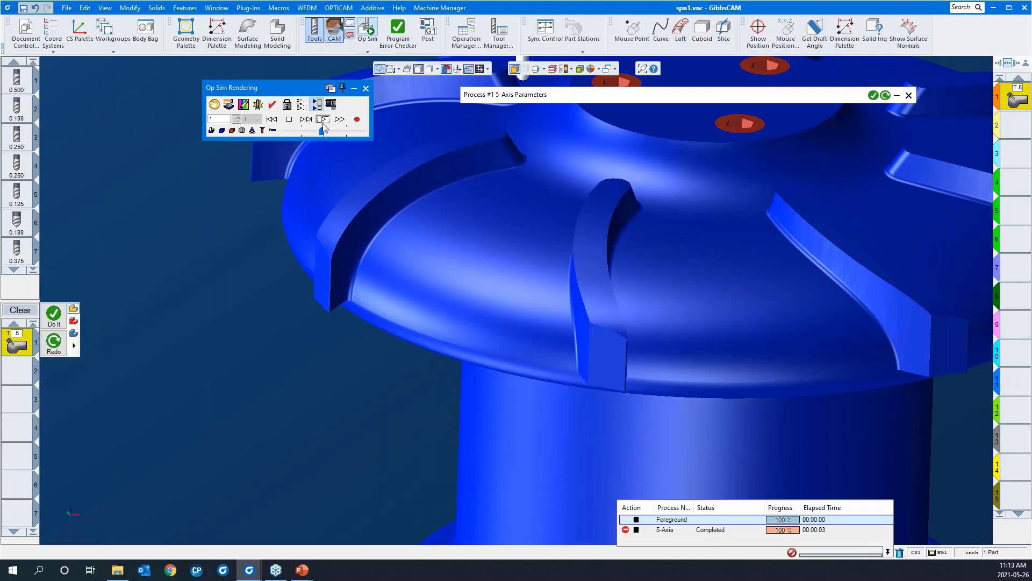
pyautogui.moveTo(482, 301); pyautogui.dragTo(236, 224, button='middle')
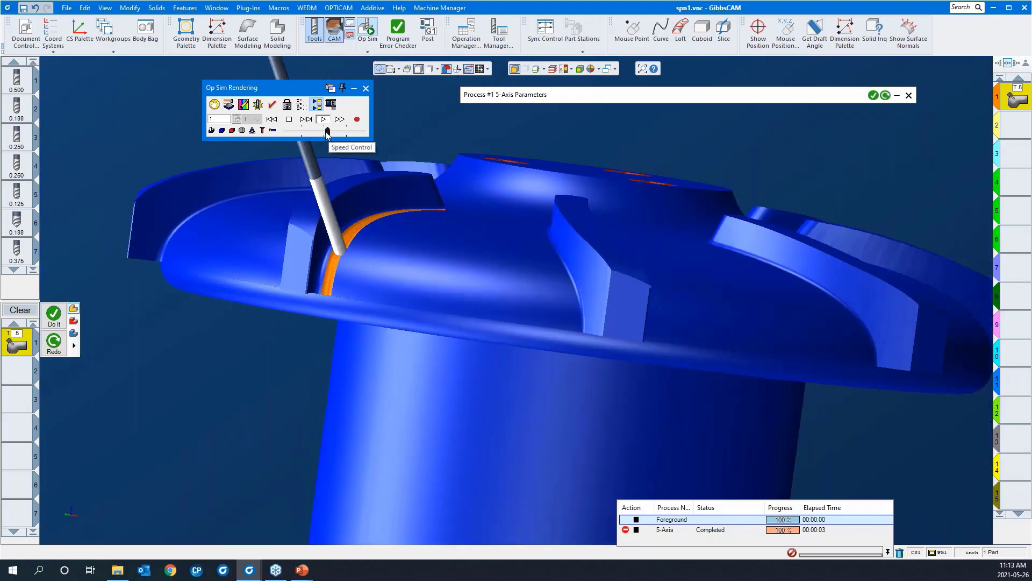
pyautogui.click(307, 118)
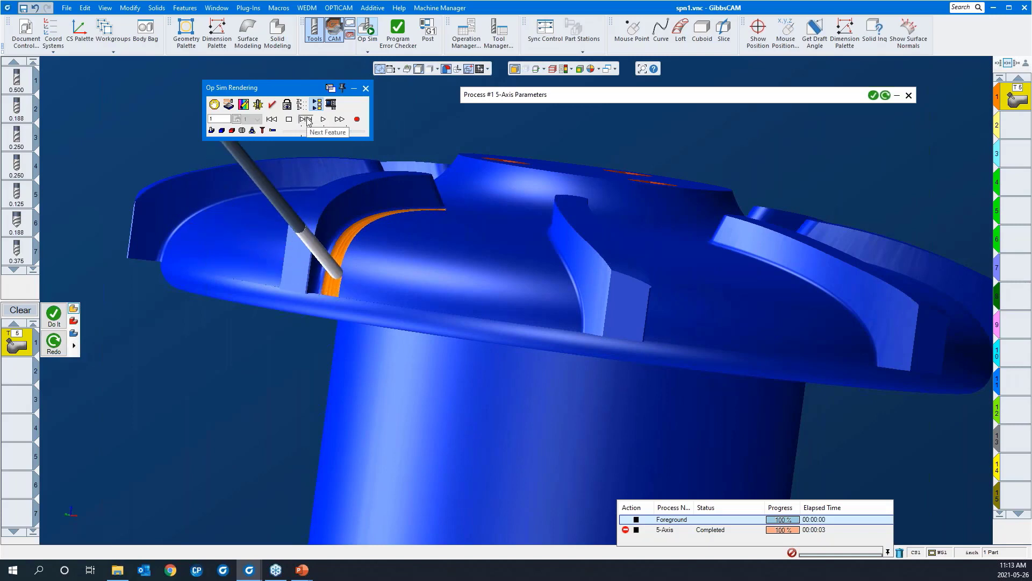
# Show the tool holder in the simulation, play more of the cut at a higher speed, and close the simulation.
pyautogui.click(273, 132)
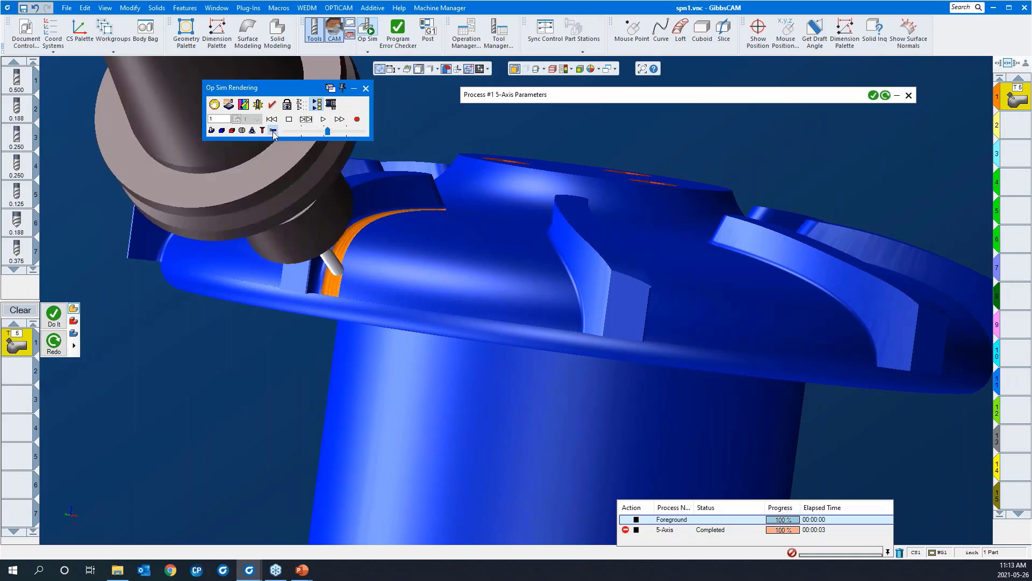
pyautogui.moveTo(405, 288); pyautogui.dragTo(290, 188, button='middle')
pyautogui.click(354, 132)
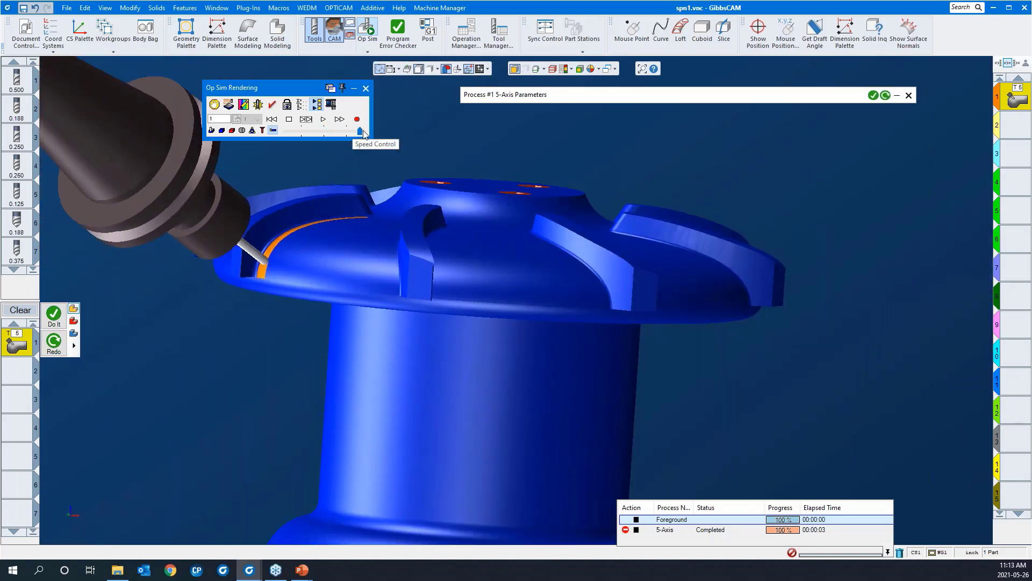
pyautogui.click(323, 119)
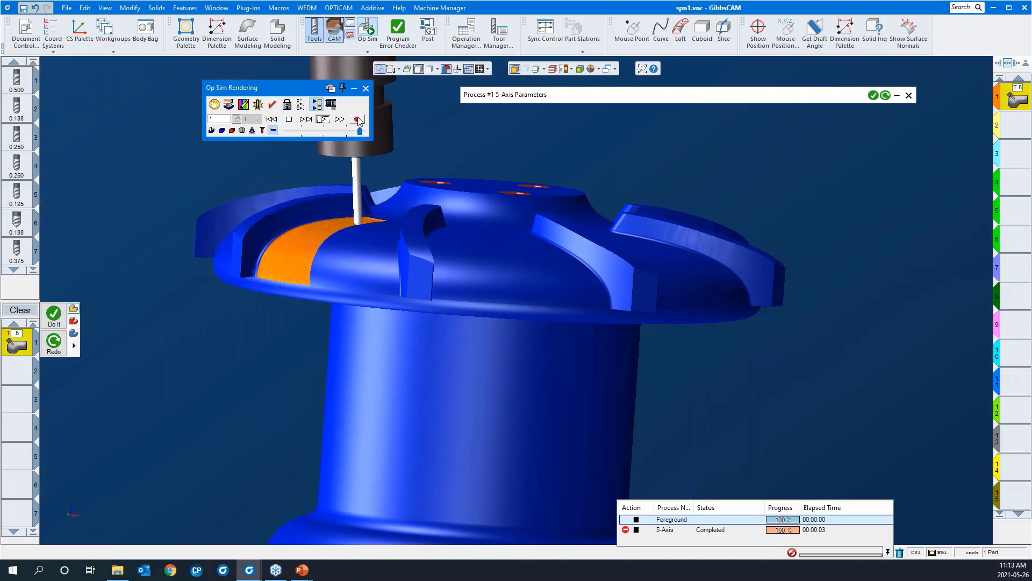
pyautogui.click(365, 88)
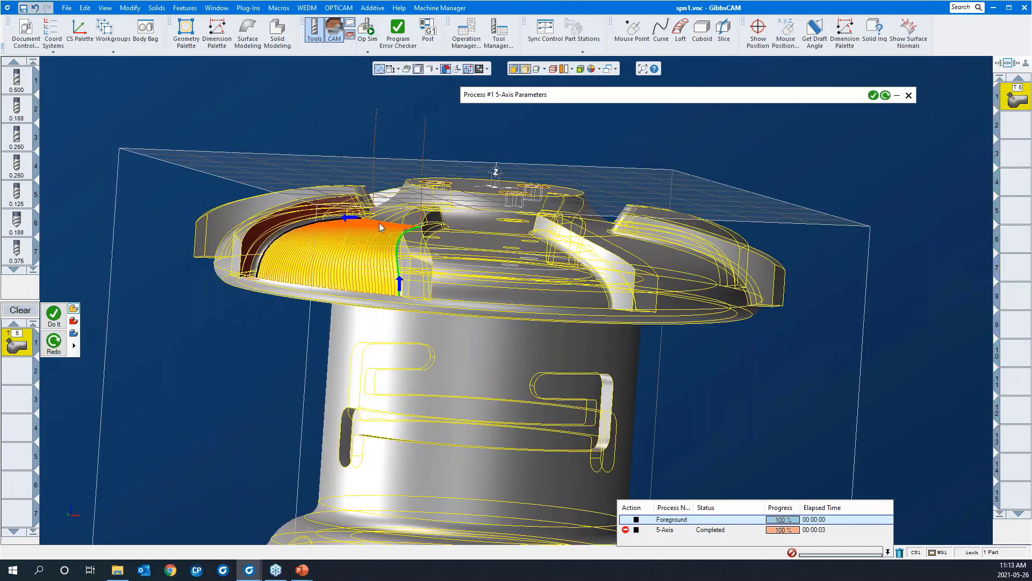
# Deselect the finished floor operation's geometry and clear its 5-axis process from the process list.
pyautogui.moveTo(379, 223); pyautogui.dragTo(414, 359, button='middle')
pyautogui.scroll(-3, 414, 359)
pyautogui.moveTo(615, 404); pyautogui.dragTo(208, 160)
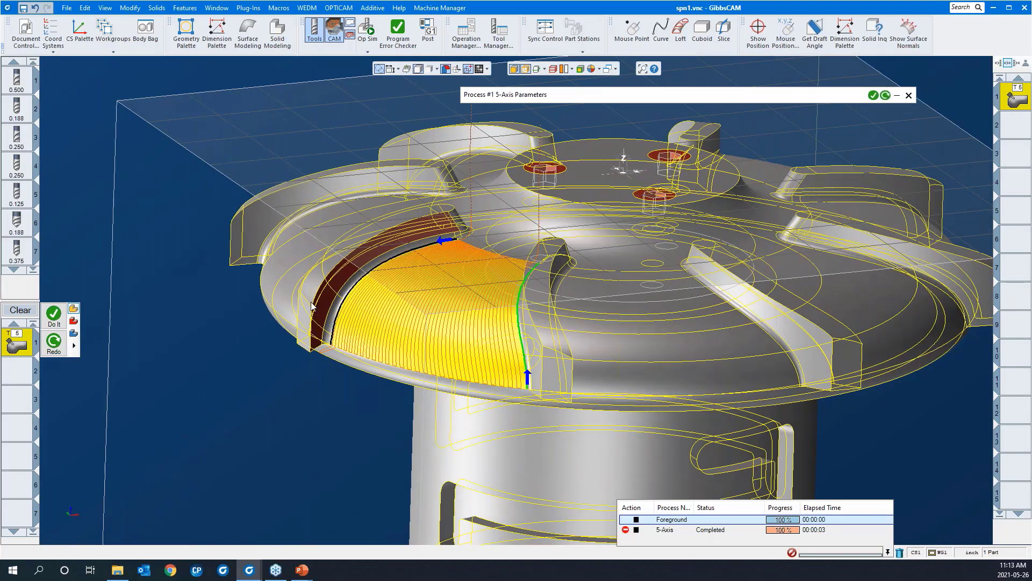
pyautogui.click(335, 38)
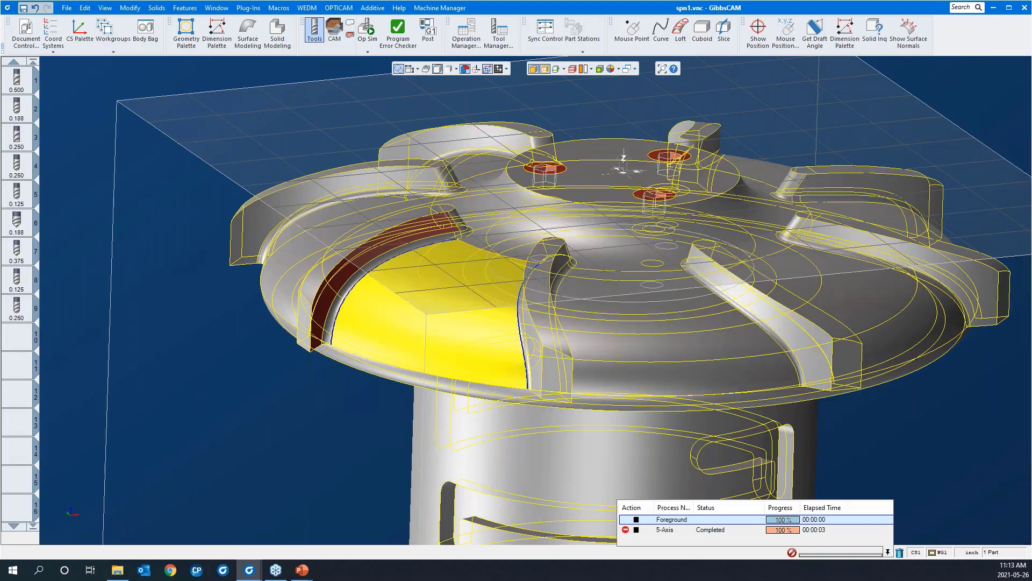
pyautogui.click(335, 36)
pyautogui.click(335, 36)
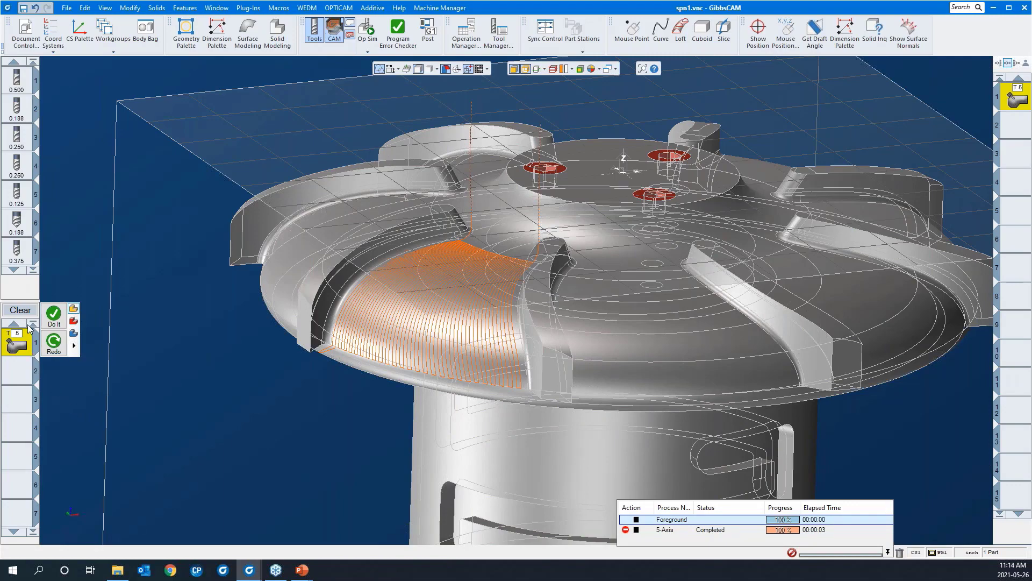
pyautogui.click(20, 310)
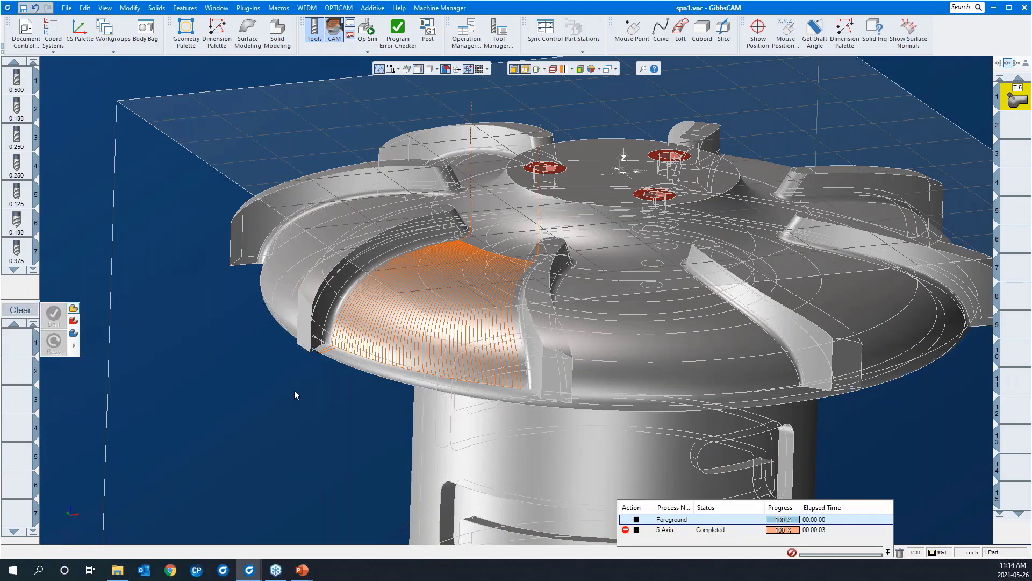
# Hide the part's edge lines and select the empty second operation slot.
pyautogui.moveTo(295, 392); pyautogui.dragTo(296, 368, button='middle')
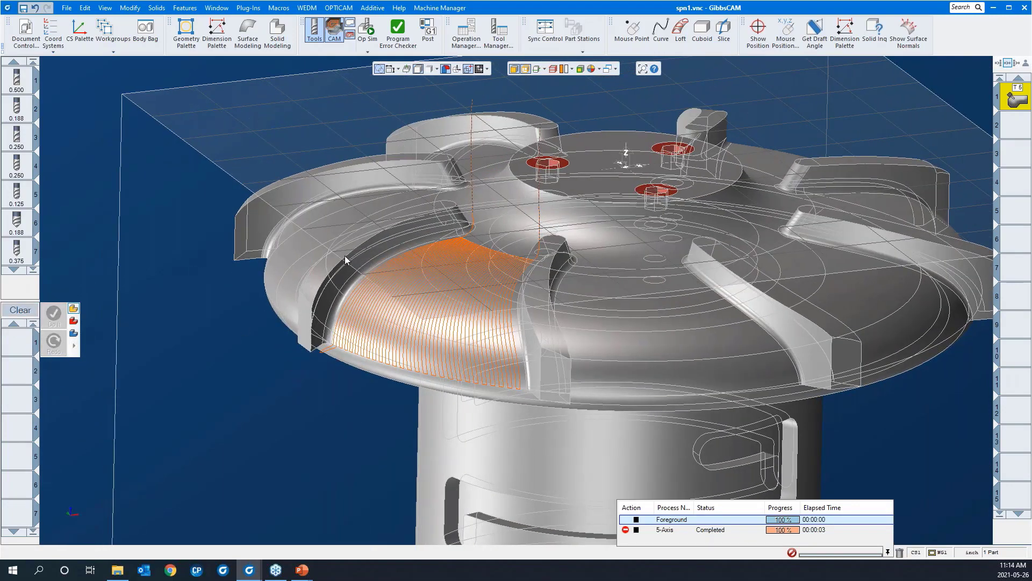
pyautogui.click(525, 70)
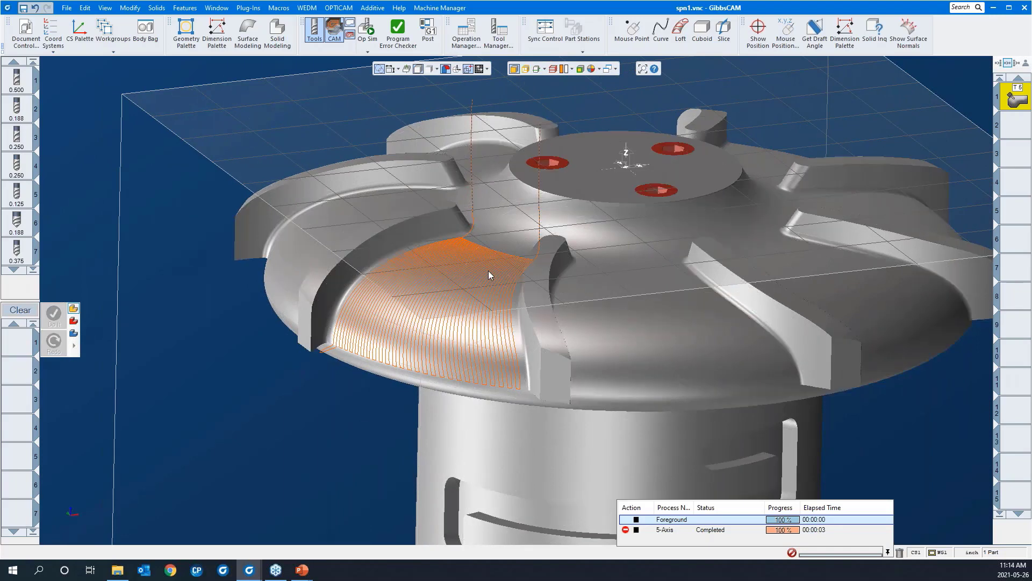
pyautogui.click(1011, 135)
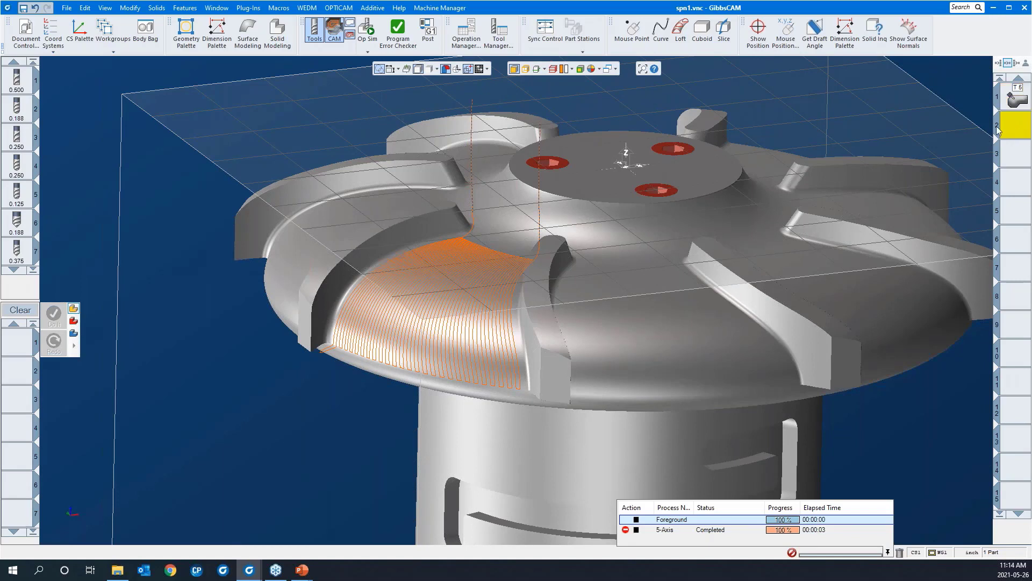
pyautogui.click(526, 72)
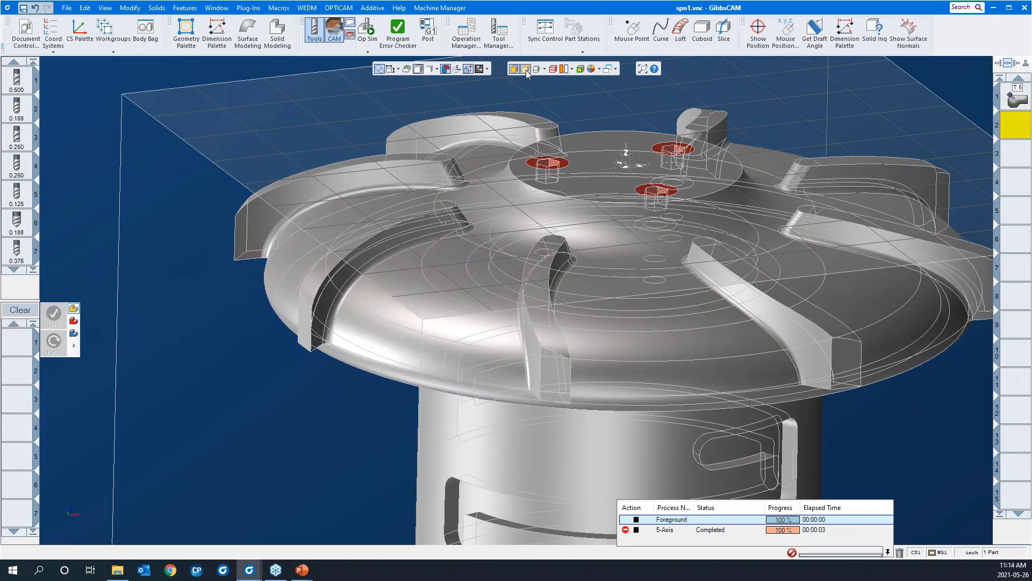
pyautogui.click(526, 72)
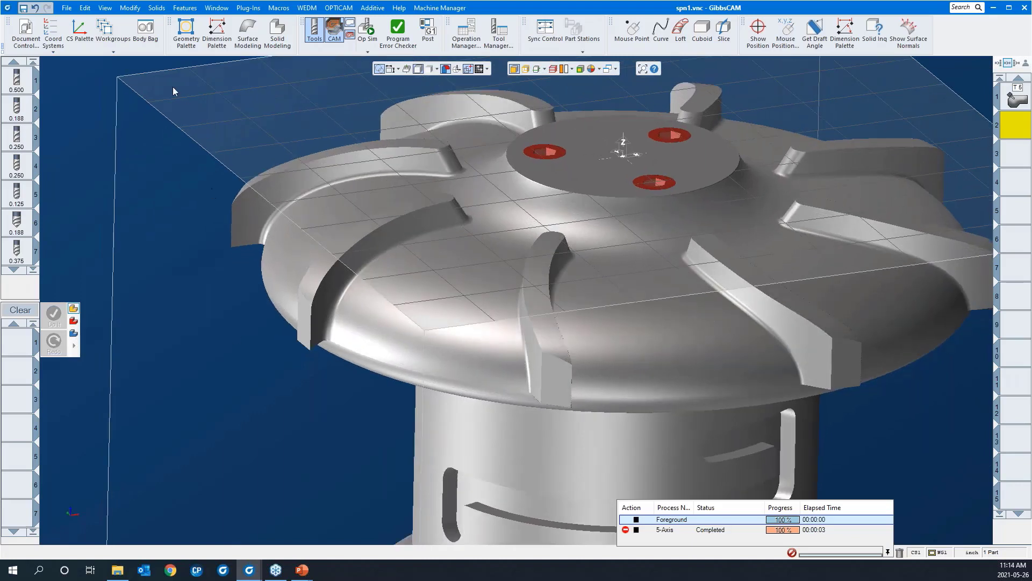
# Switch to workgroup 2, which holds the blade curves, and close the workgroup list.
pyautogui.click(113, 28)
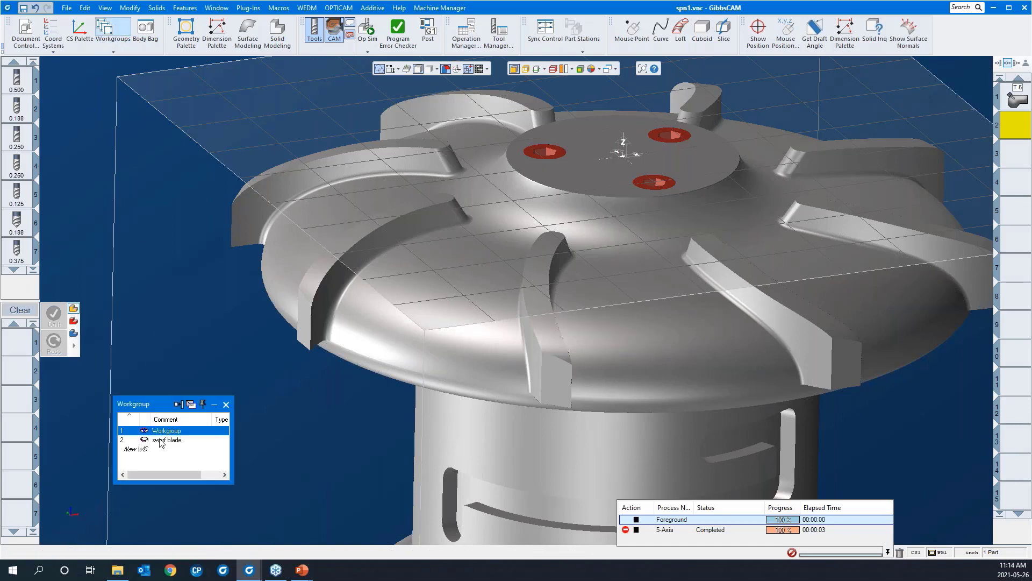
pyautogui.click(164, 440)
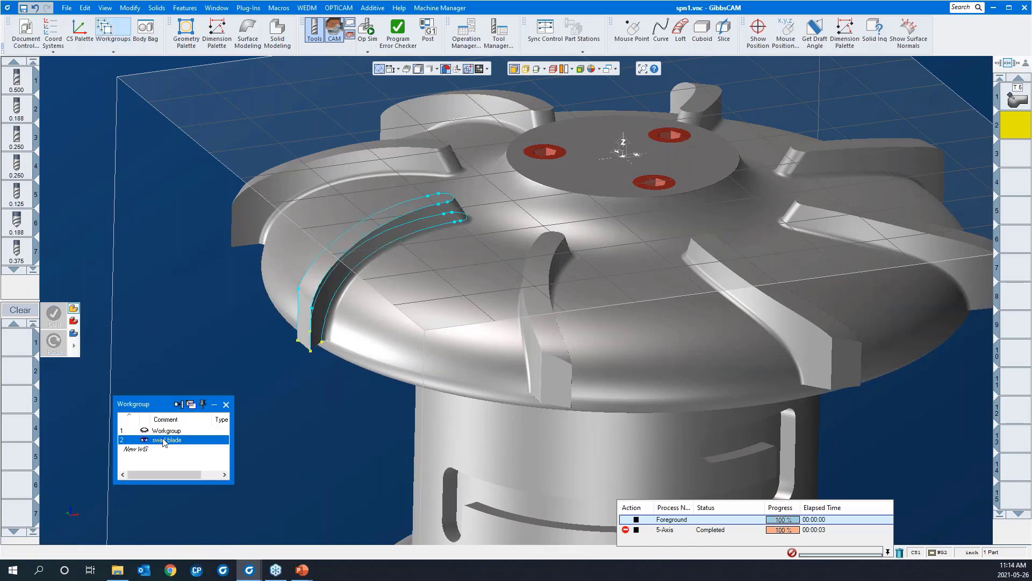
pyautogui.click(227, 405)
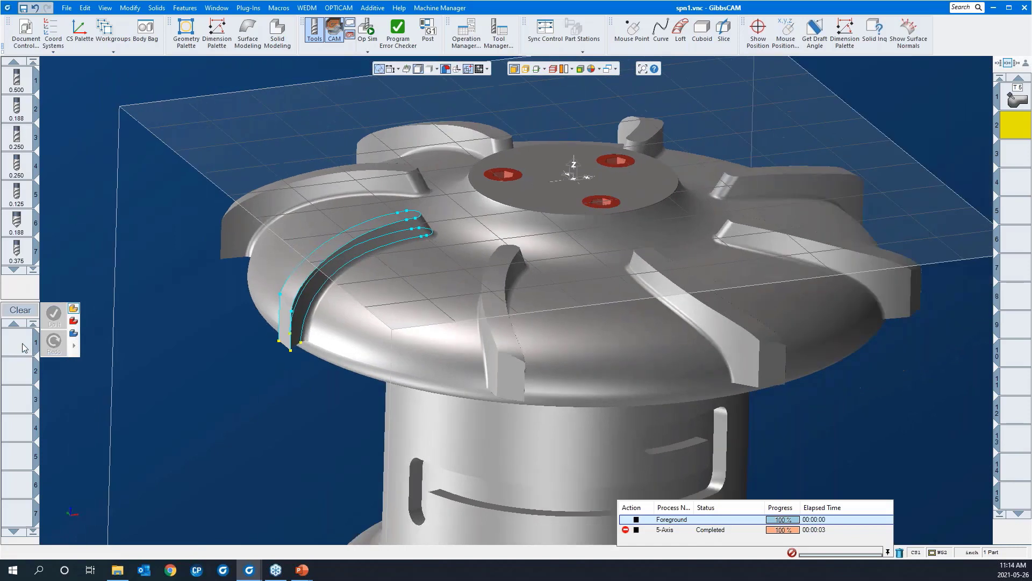
# Create a 5-Axis process with the first 0.125 ball endmill and turn off its 3D cutter radius compensation.
pyautogui.doubleClick(23, 346)
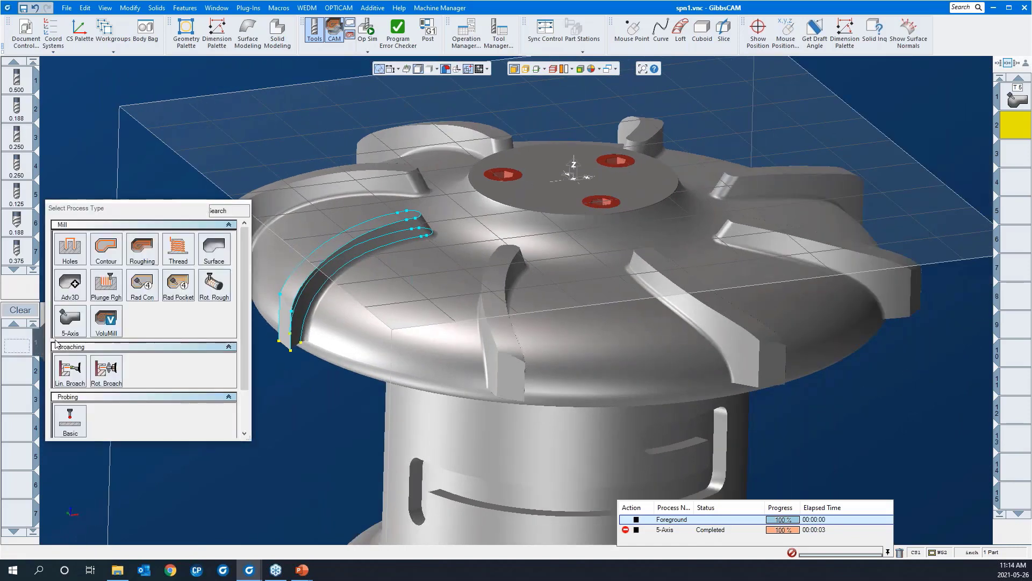
pyautogui.click(71, 319)
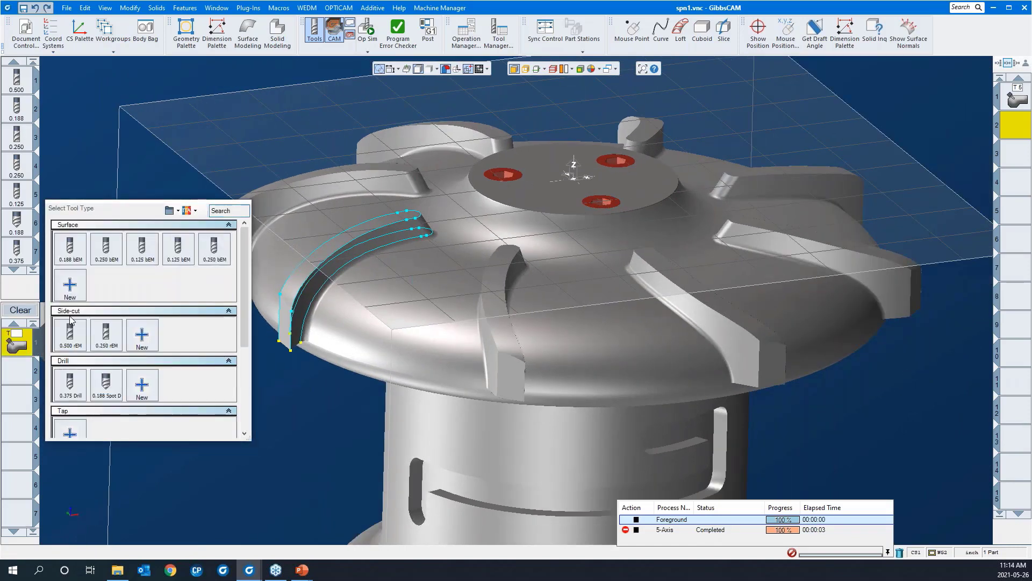
pyautogui.moveTo(105, 255)
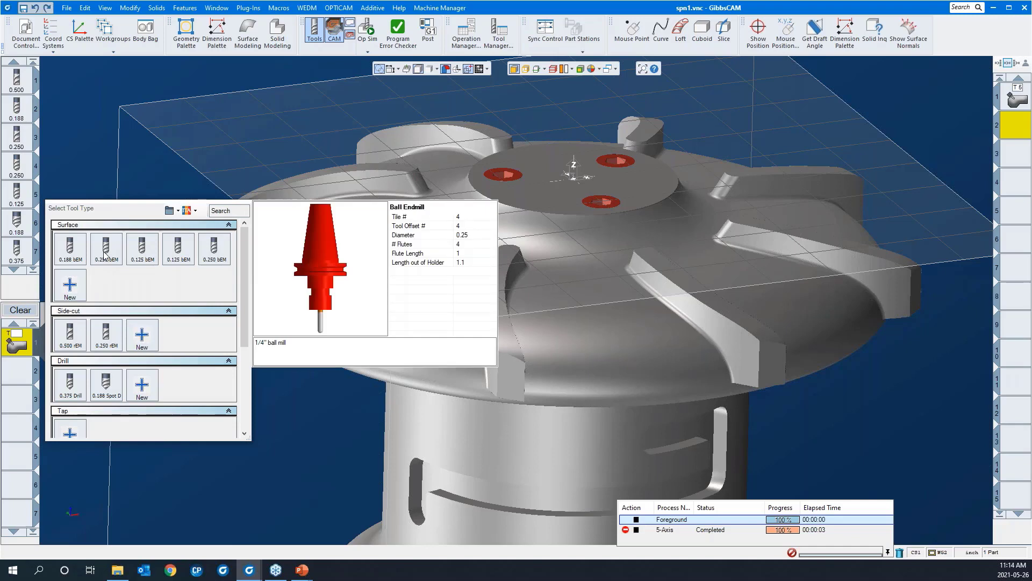
pyautogui.moveTo(145, 257)
pyautogui.click(145, 257)
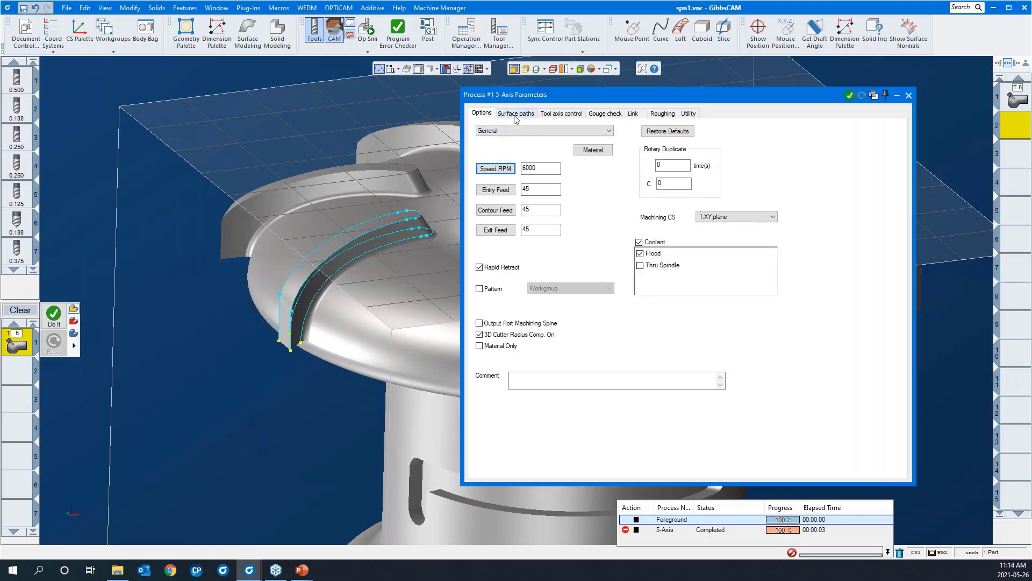
pyautogui.click(541, 335)
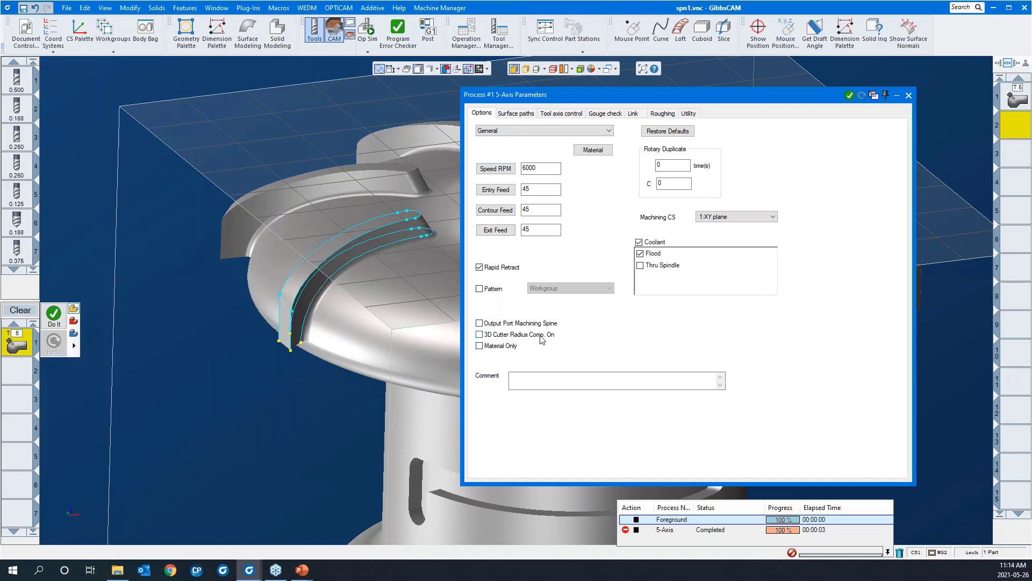
pyautogui.click(519, 114)
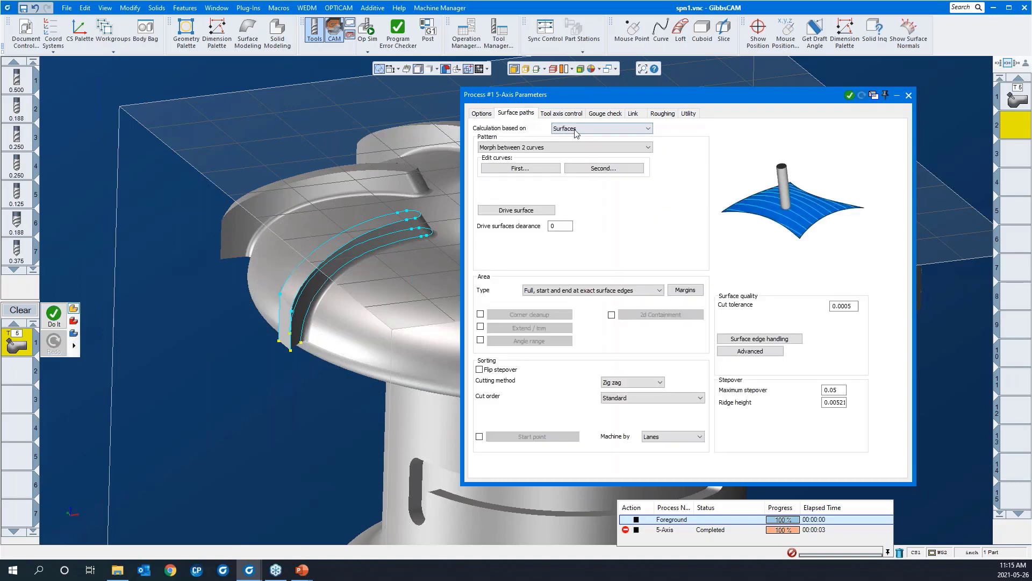
# Base the 5-axis calculation on Swarf machining and select the blade's two side walls and rounded inner end as swarf surfaces.
pyautogui.click(574, 129)
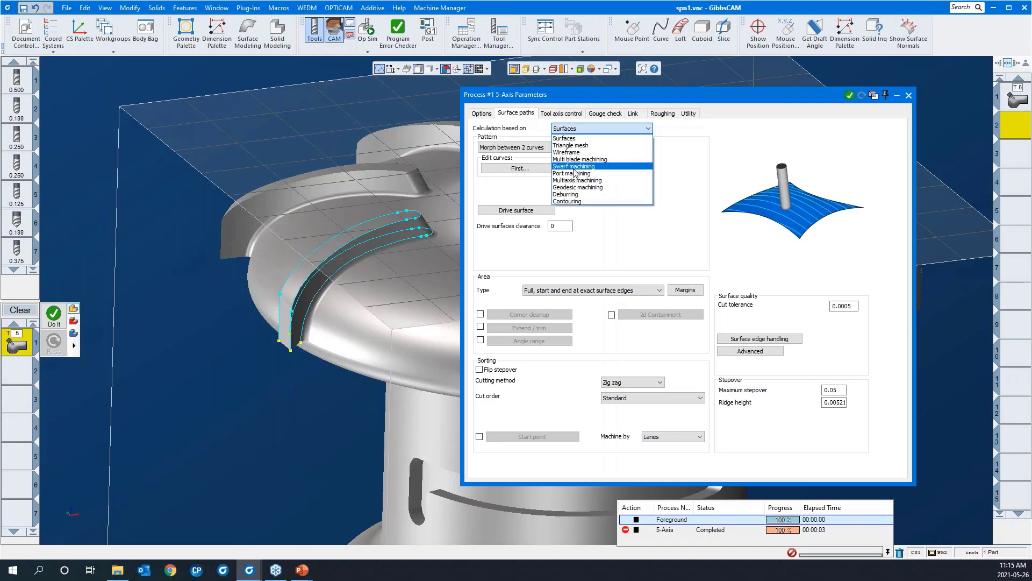
pyautogui.click(574, 166)
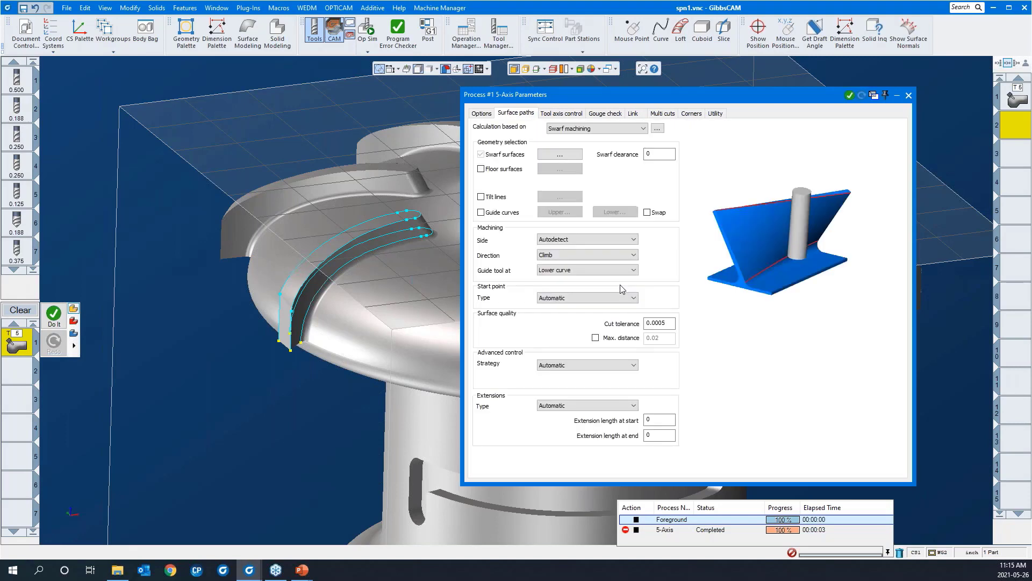
pyautogui.moveTo(316, 359); pyautogui.dragTo(236, 381, button='middle')
pyautogui.moveTo(356, 289); pyautogui.dragTo(327, 323, button='middle')
pyautogui.click(571, 156)
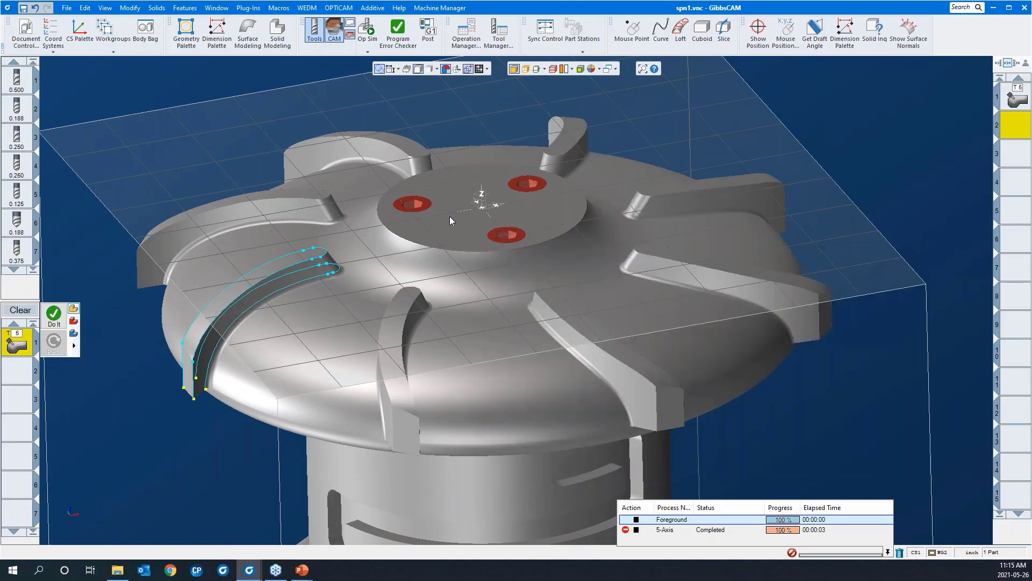
pyautogui.moveTo(247, 202); pyautogui.dragTo(402, 318)
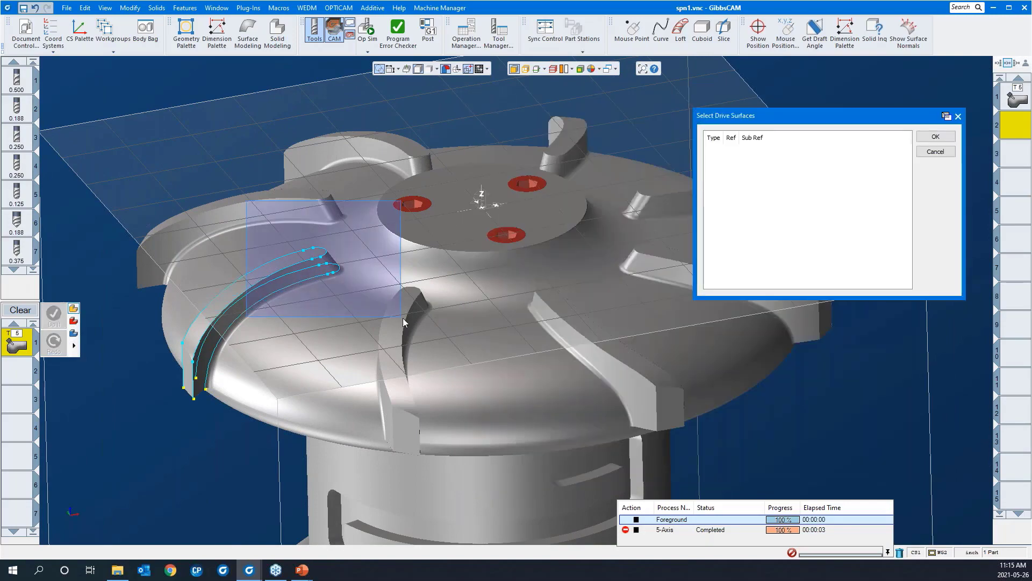
pyautogui.click(449, 352)
pyautogui.moveTo(449, 352); pyautogui.dragTo(399, 380, button='middle')
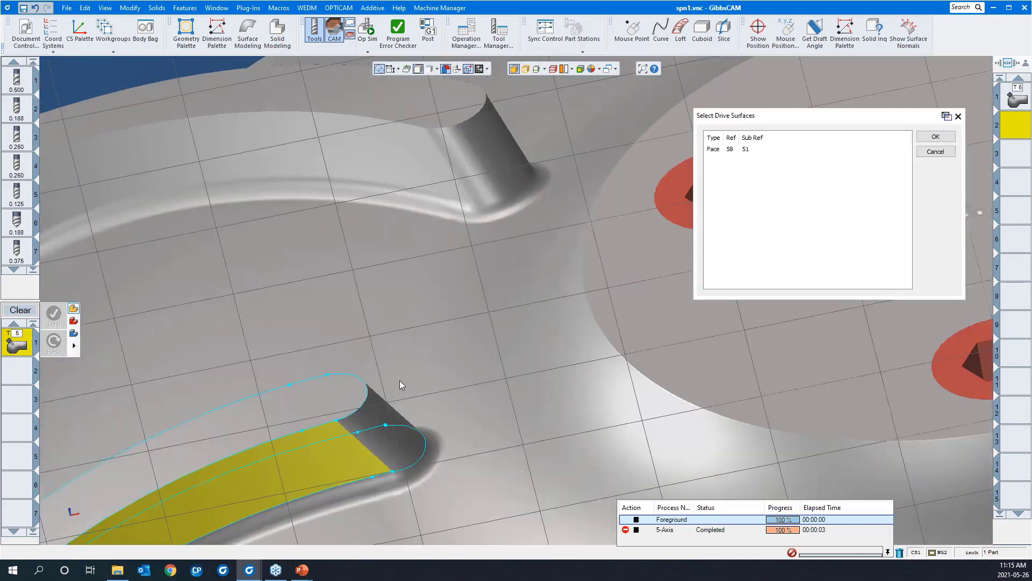
pyautogui.click(386, 421)
pyautogui.scroll(-1, 180, 340)
pyautogui.scroll(-2, 179, 340)
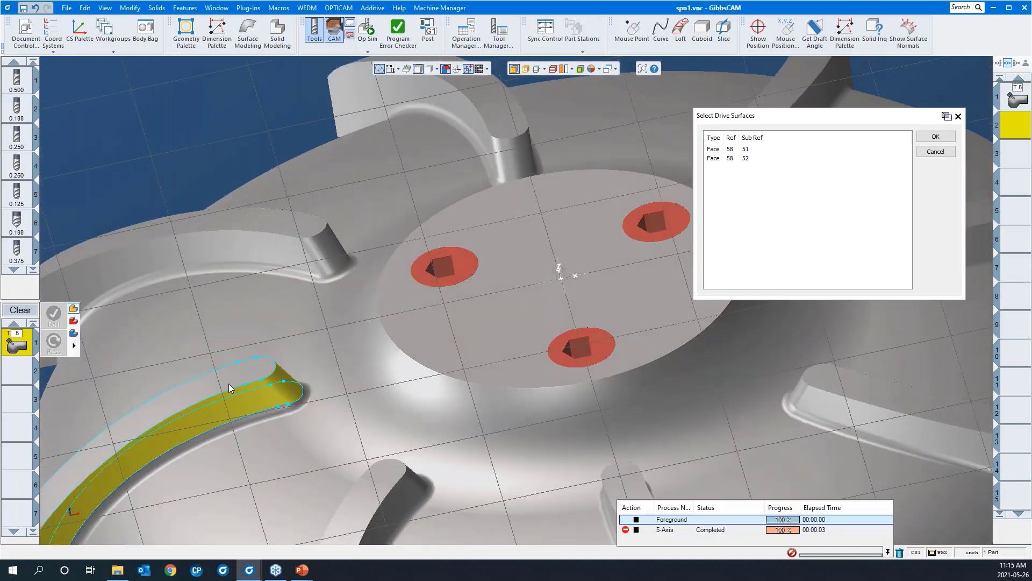
pyautogui.moveTo(228, 383); pyautogui.dragTo(834, 395, button='middle')
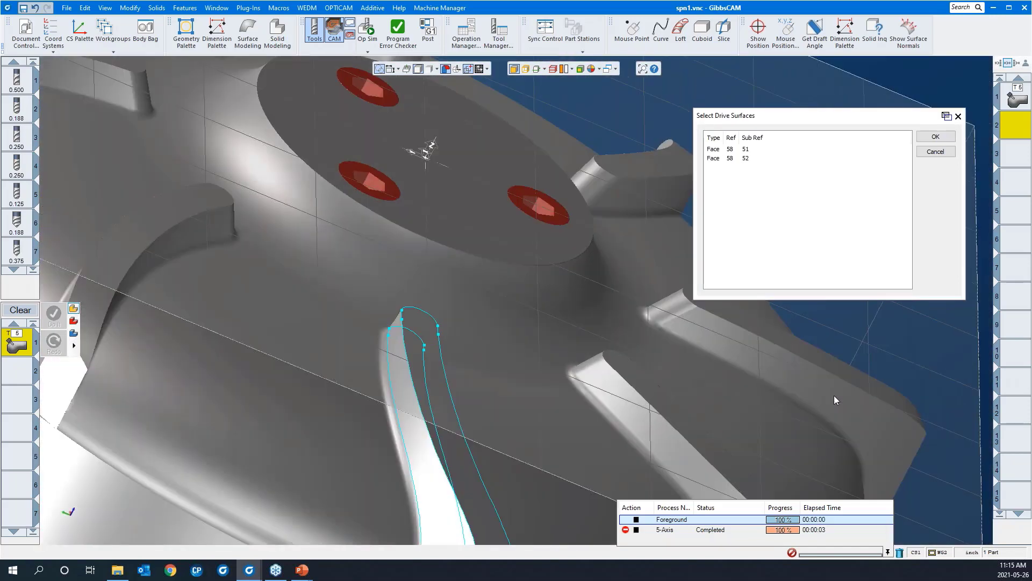
pyautogui.click(437, 456)
pyautogui.moveTo(479, 449); pyautogui.dragTo(199, 293, button='middle')
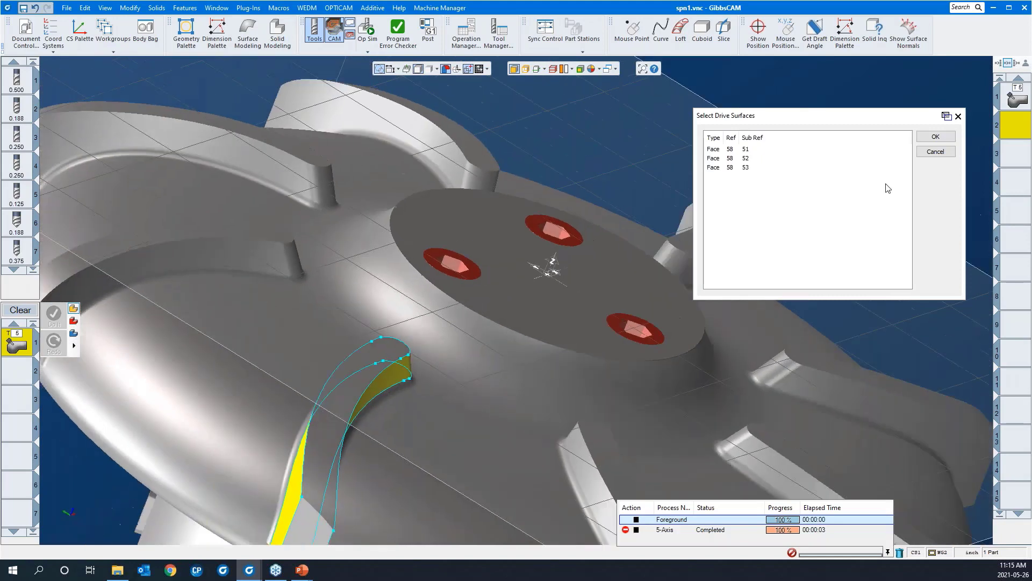
pyautogui.click(936, 137)
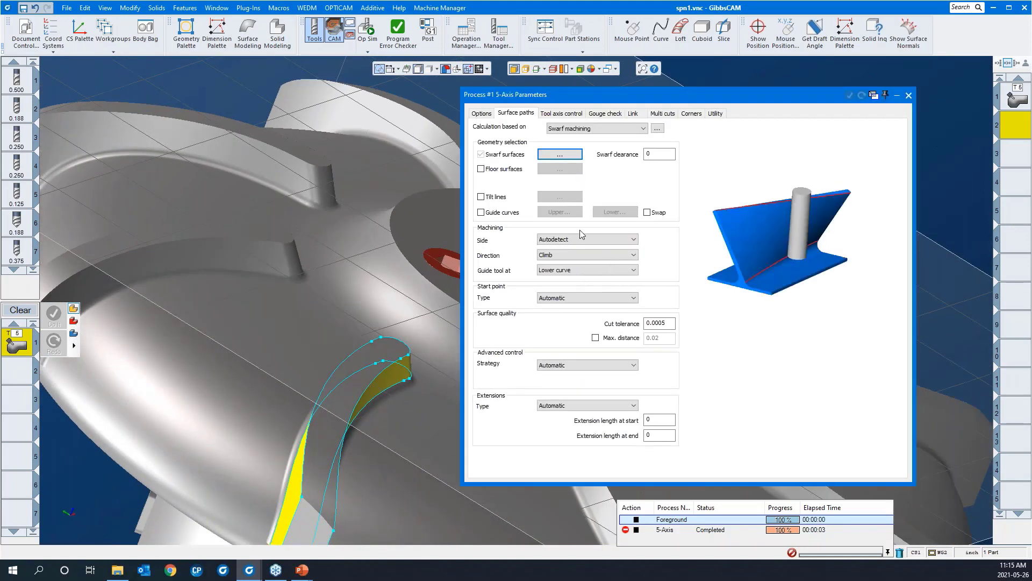
# Enable guide curves and assign the curve along the blade's top edge as the upper guide curve.
pyautogui.scroll(-3, 344, 231)
pyautogui.moveTo(353, 285); pyautogui.dragTo(369, 194, button='middle')
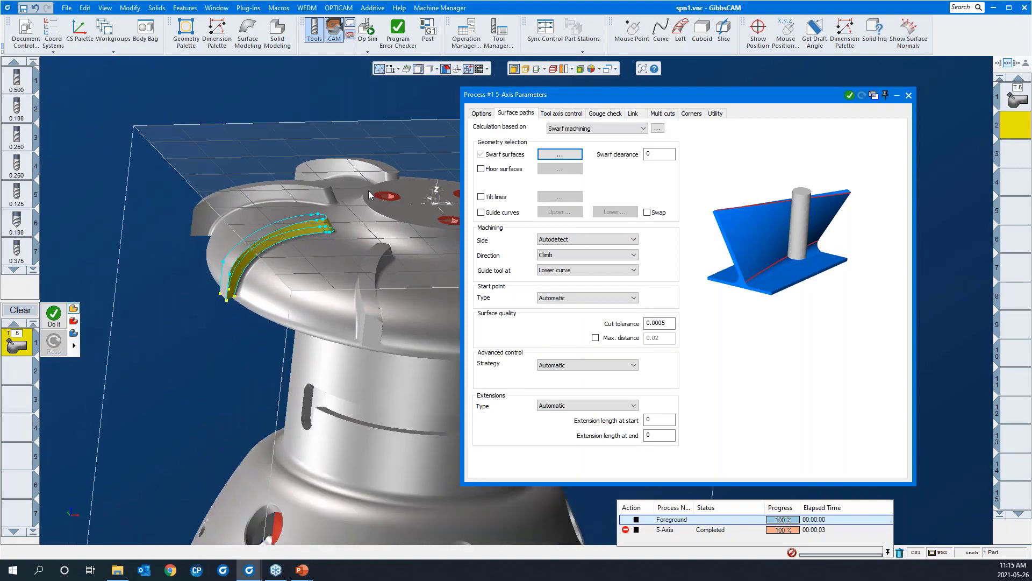
pyautogui.click(481, 213)
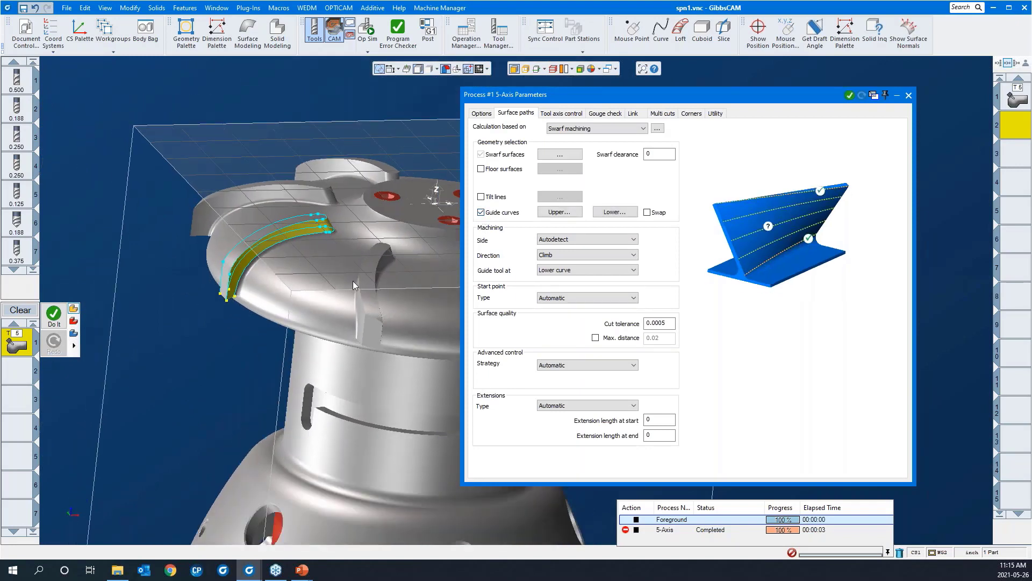
pyautogui.click(559, 212)
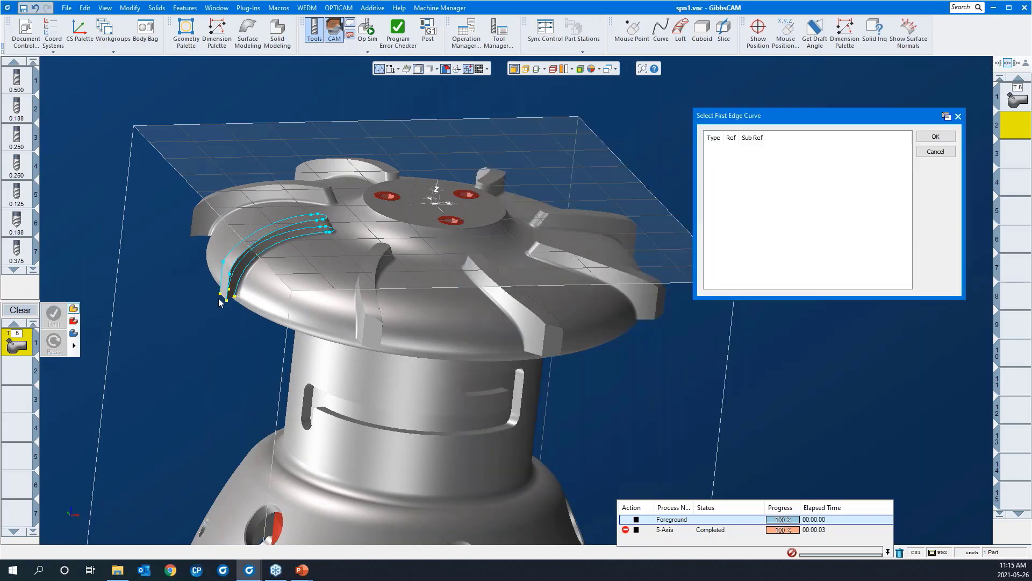
pyautogui.click(219, 297)
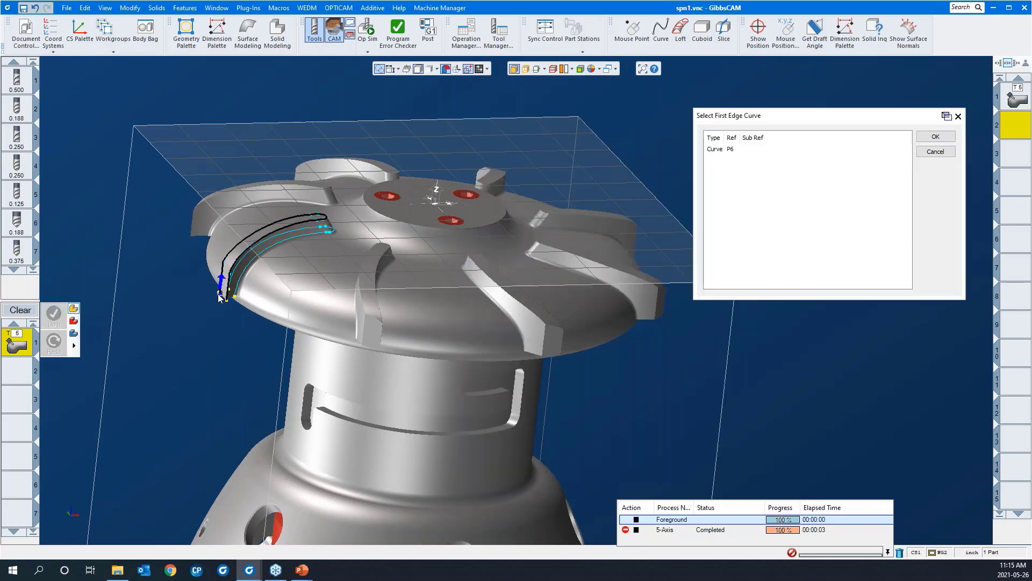
pyautogui.click(938, 139)
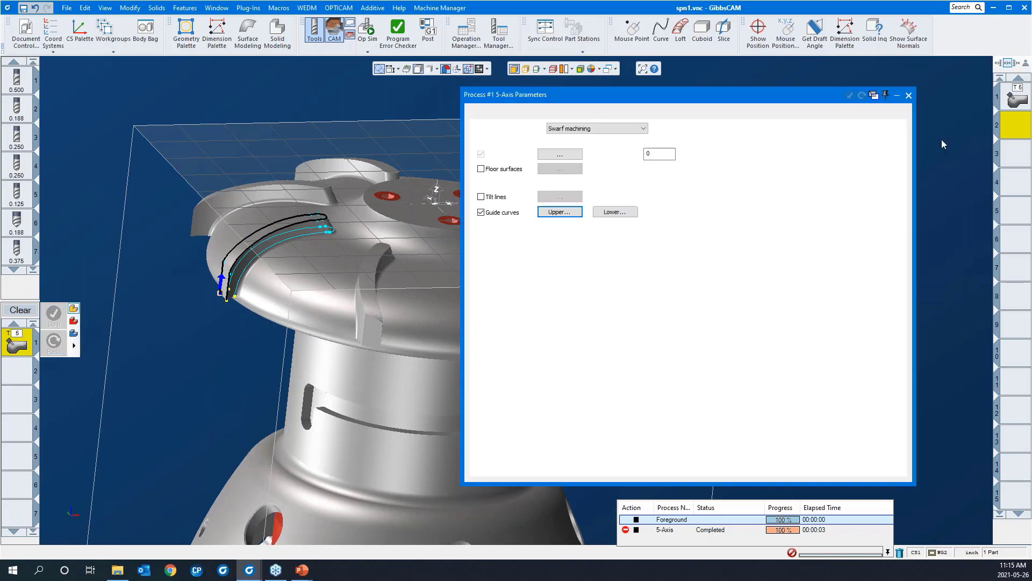
# Assign the curve around the blade's base, just above the fillet, as the lower guide curve.
pyautogui.click(609, 213)
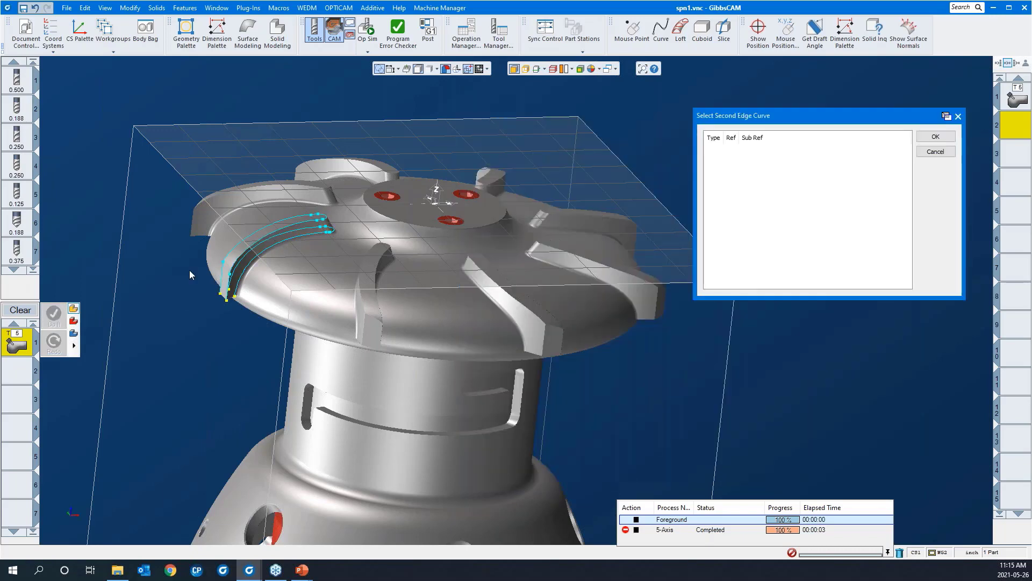
pyautogui.moveTo(189, 270); pyautogui.dragTo(297, 322)
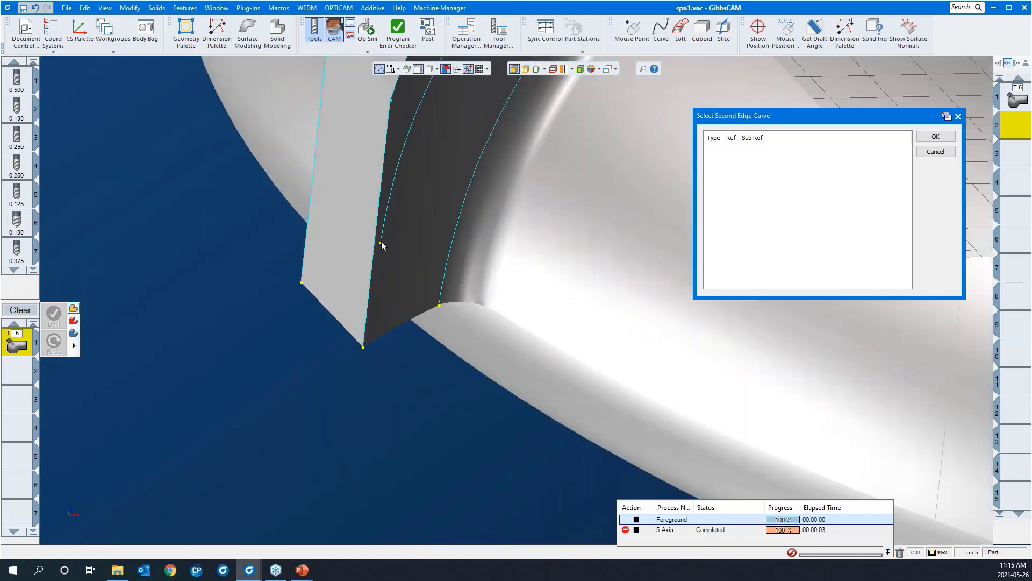
pyautogui.click(381, 244)
pyautogui.scroll(-6, 256, 395)
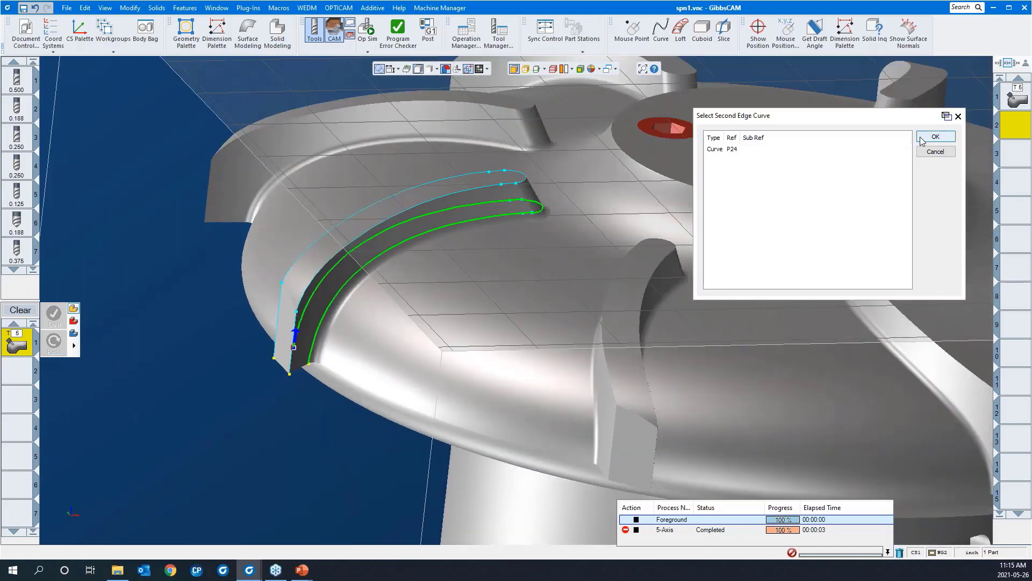
pyautogui.click(921, 137)
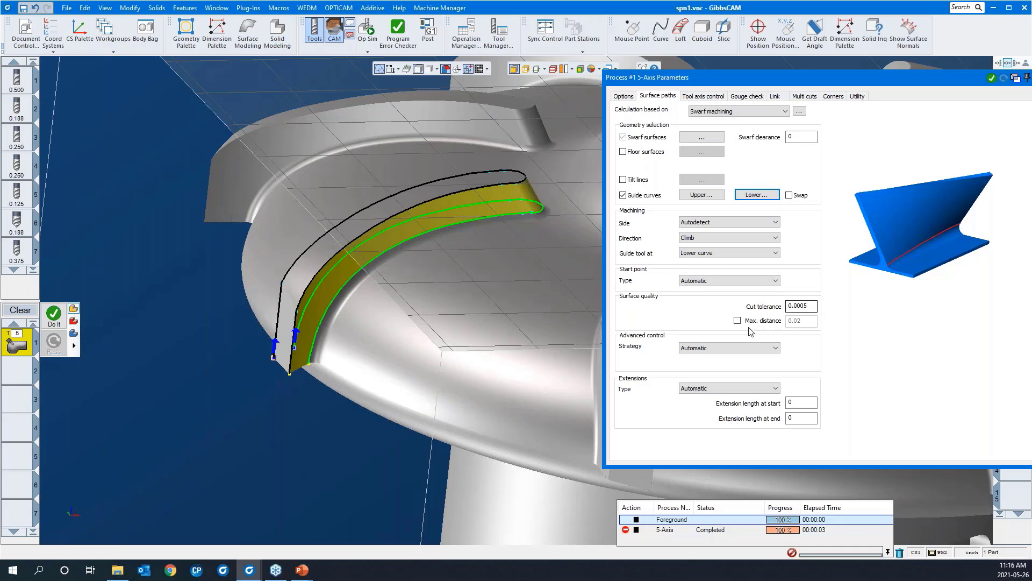
# Set the swarf process's advanced control strategy to Sync. with (upper/lower) curves.
pyautogui.click(704, 350)
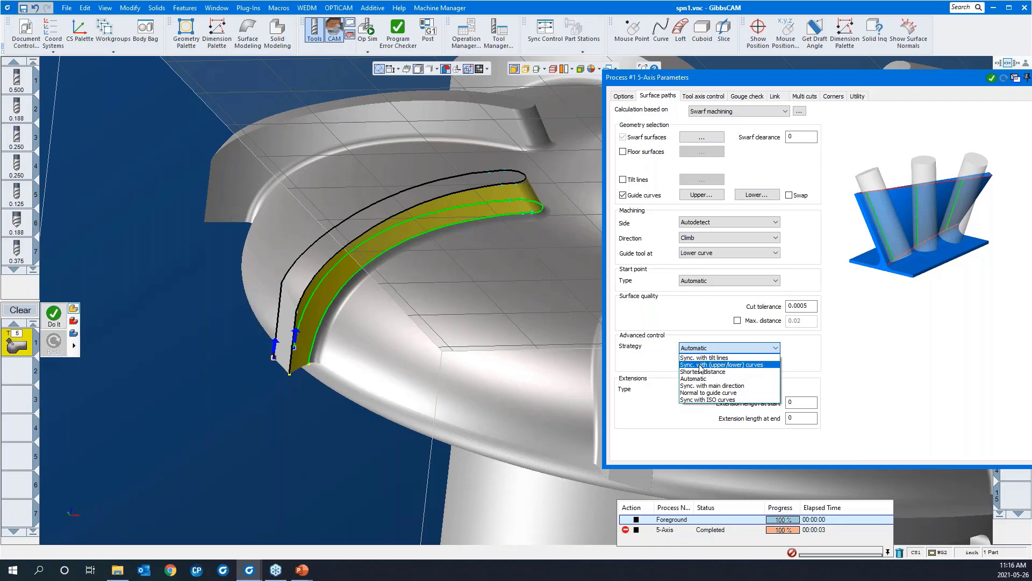
pyautogui.click(701, 365)
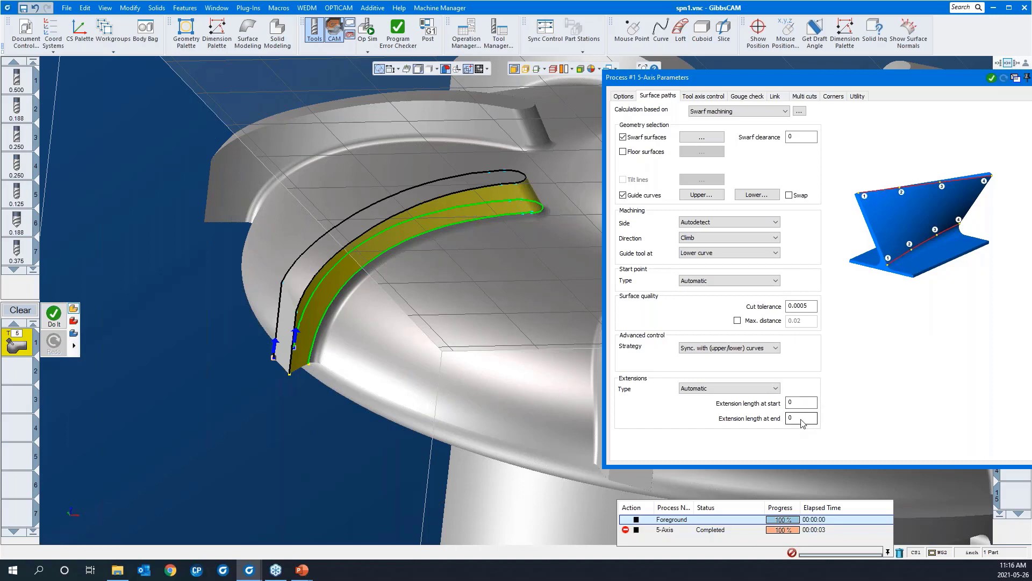
# Review the process's tool axis control, gouge check, link, default lead-in/out and multi-cut settings.
pyautogui.click(708, 97)
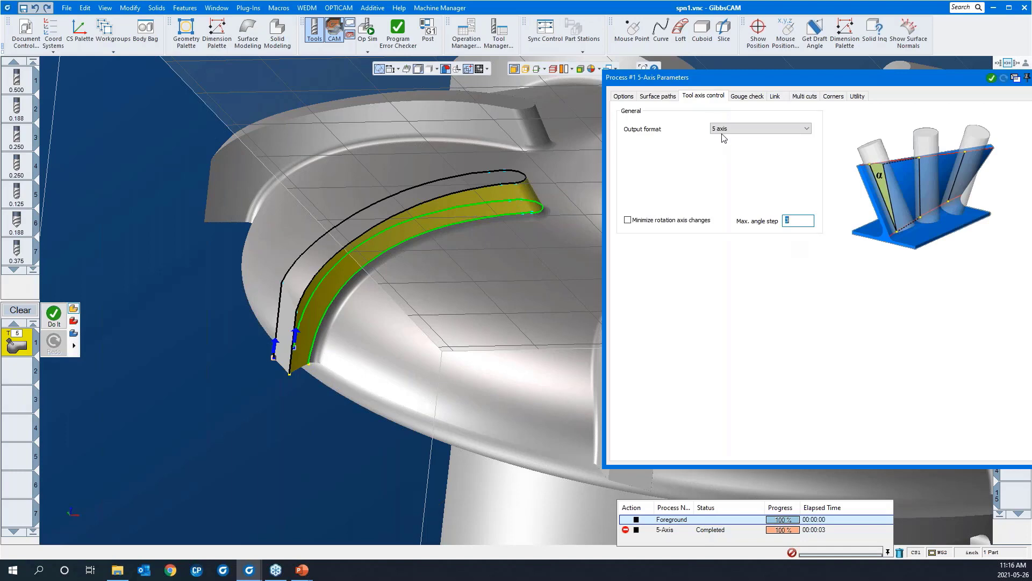
pyautogui.click(741, 97)
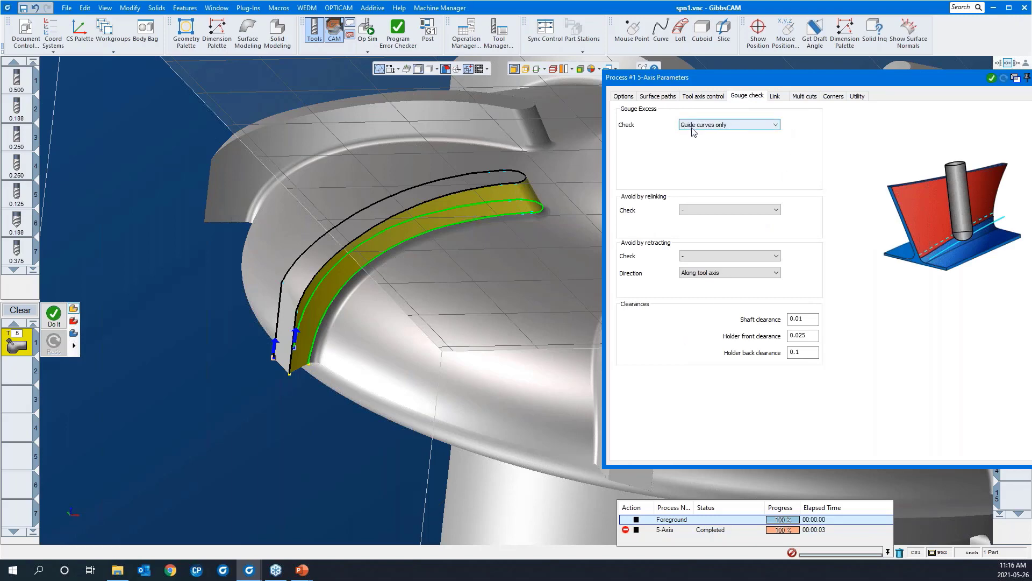
pyautogui.click(775, 98)
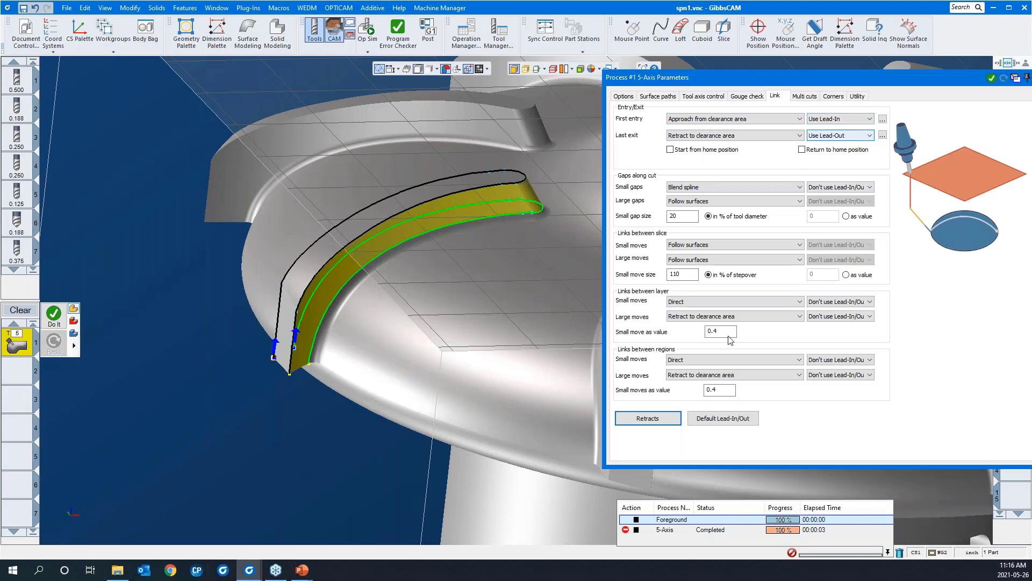
pyautogui.click(732, 420)
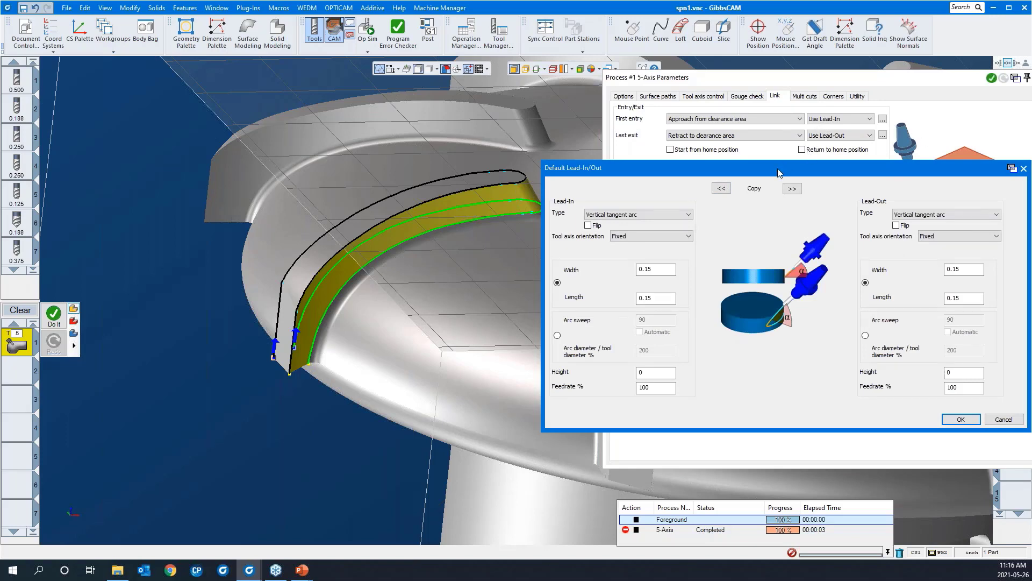
pyautogui.click(1024, 169)
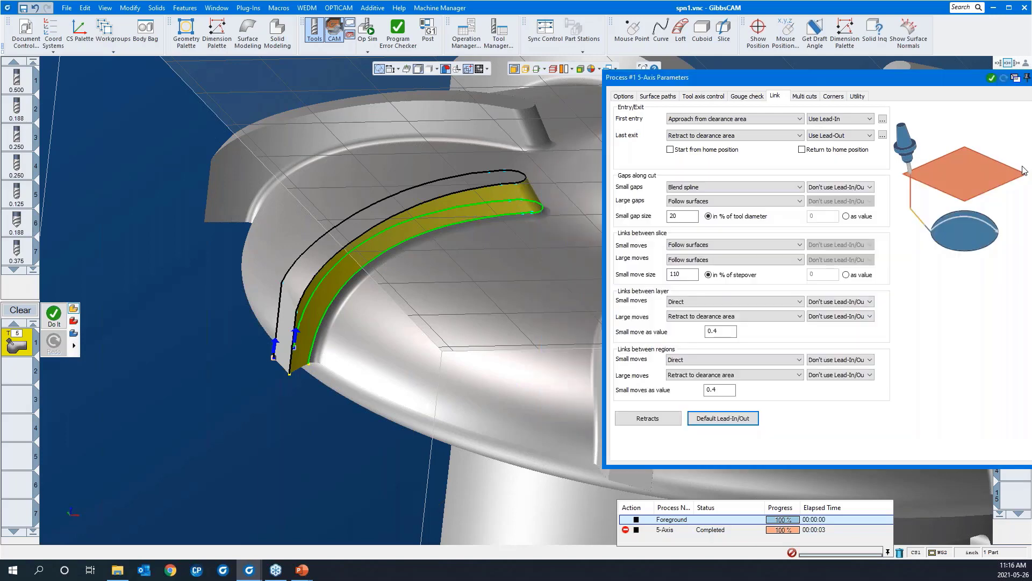
pyautogui.click(805, 100)
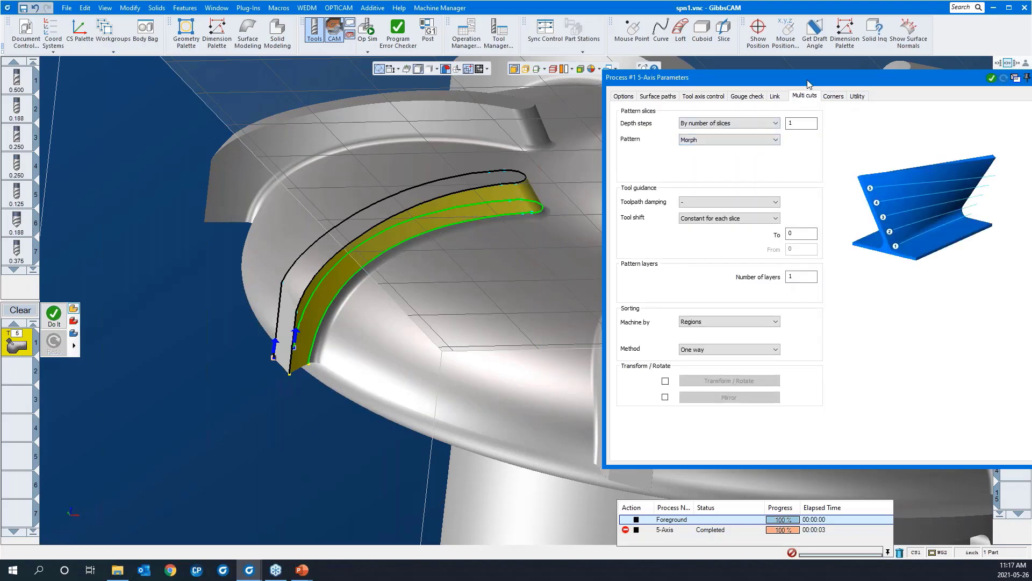
# Generate the swarf toolpath for the blade and inspect its entry and exit moves at the blade's outer end.
pyautogui.rightClick(248, 459)
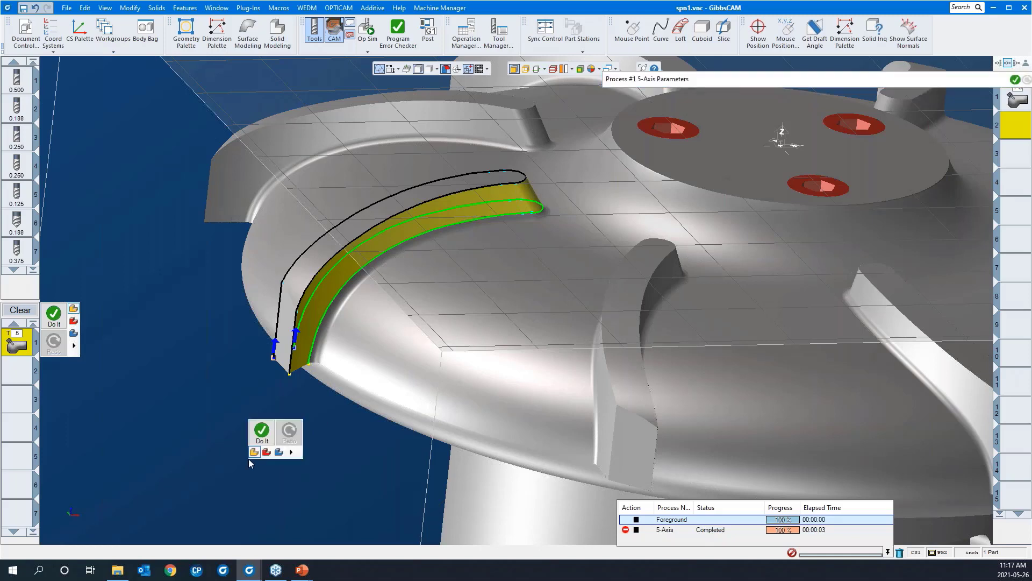
pyautogui.click(258, 433)
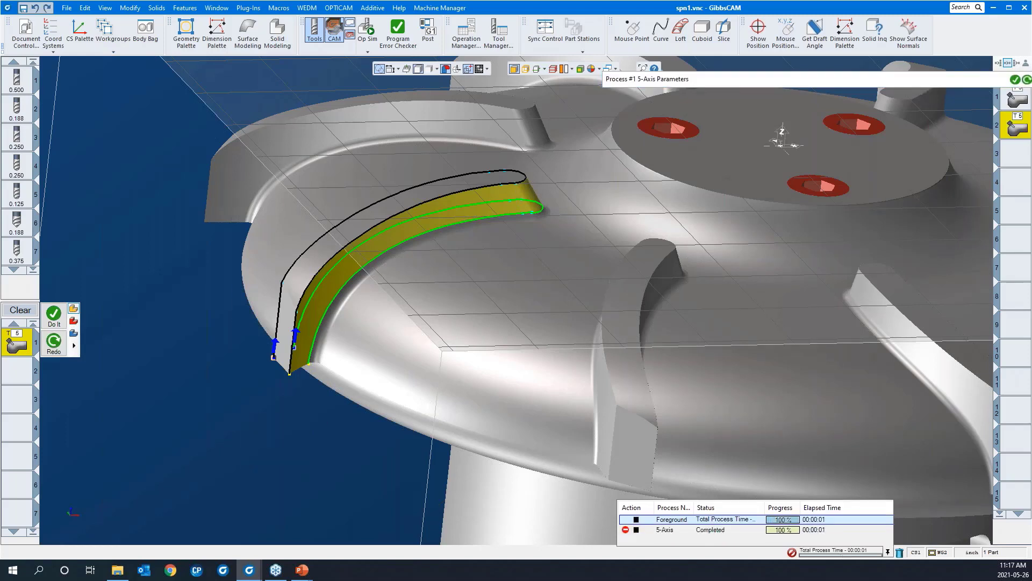
pyautogui.moveTo(457, 300); pyautogui.dragTo(187, 249, button='middle')
pyautogui.moveTo(187, 249); pyautogui.dragTo(489, 428)
pyautogui.scroll(-2, 679, 223)
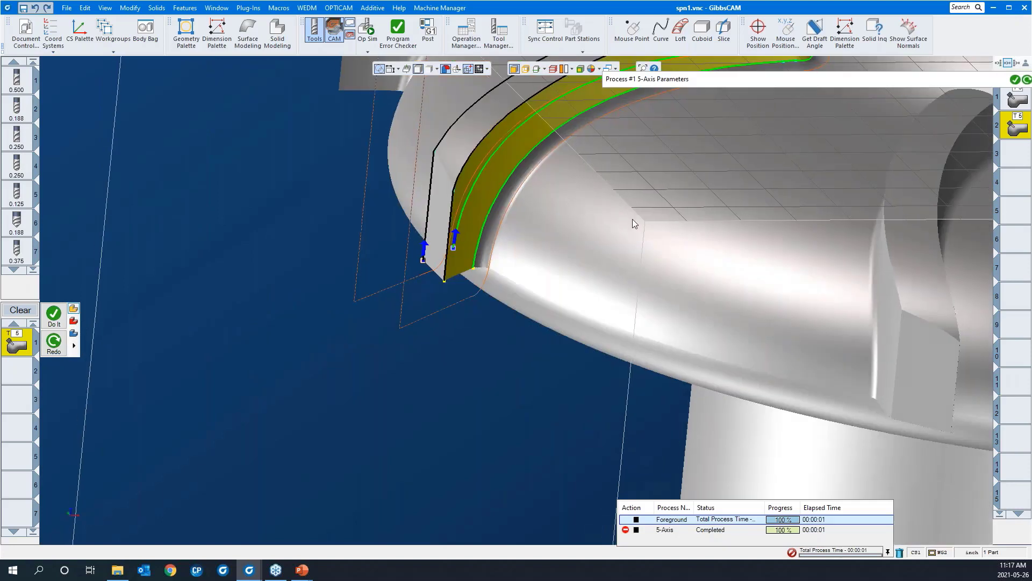
pyautogui.moveTo(633, 218); pyautogui.dragTo(386, 278, button='middle')
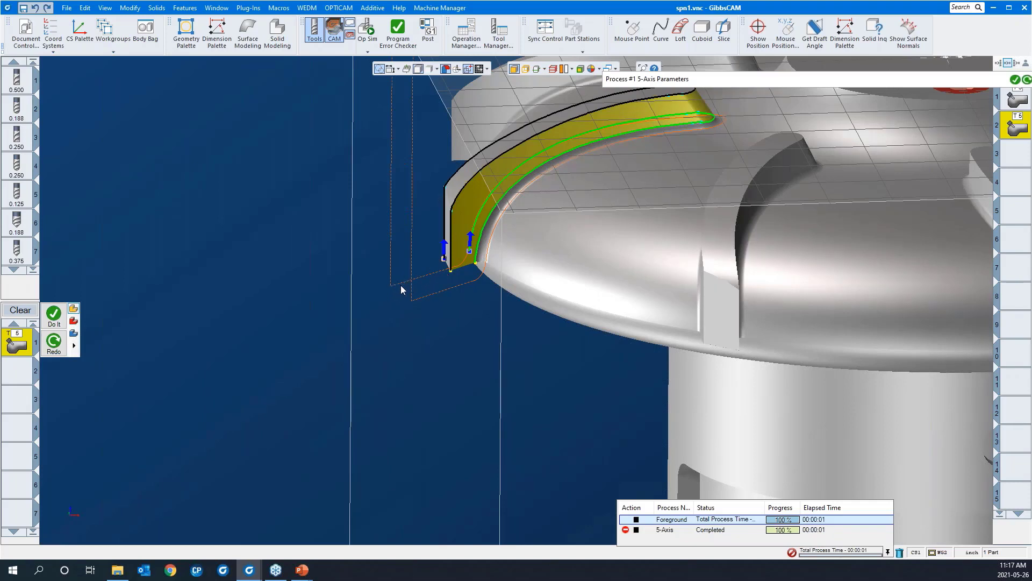
pyautogui.moveTo(494, 379); pyautogui.dragTo(431, 350, button='middle')
pyautogui.moveTo(273, 189); pyautogui.dragTo(626, 408)
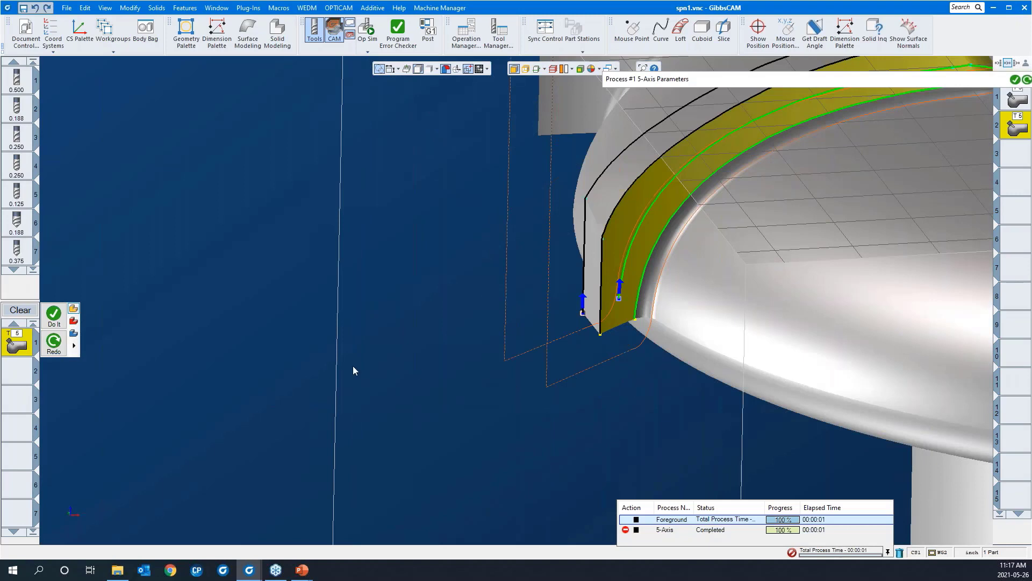
pyautogui.moveTo(353, 369); pyautogui.dragTo(332, 355, button='middle')
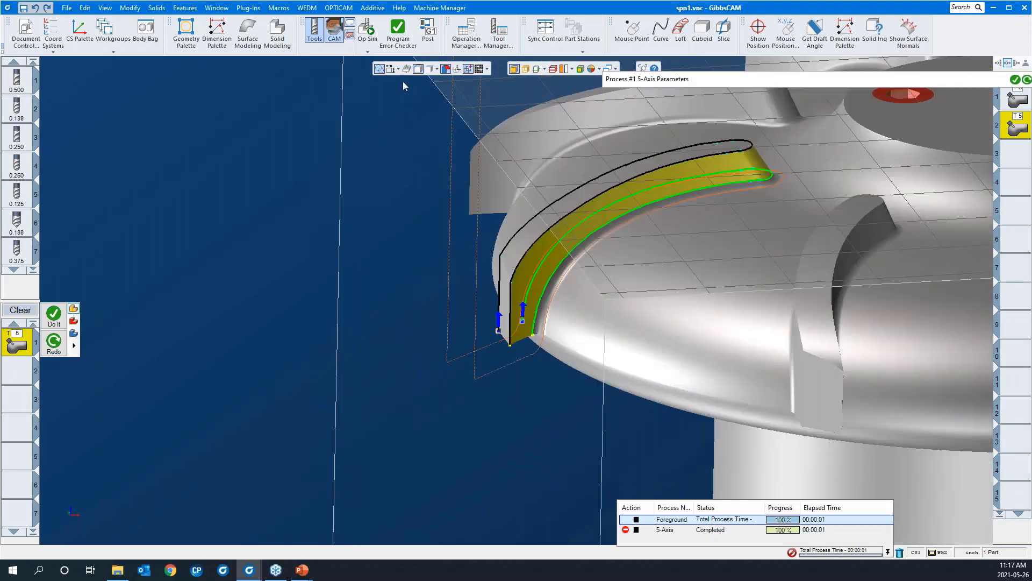
# Simulate the blade's swarf operation in Op Sim at a reduced speed and examine the machined wall.
pyautogui.click(368, 32)
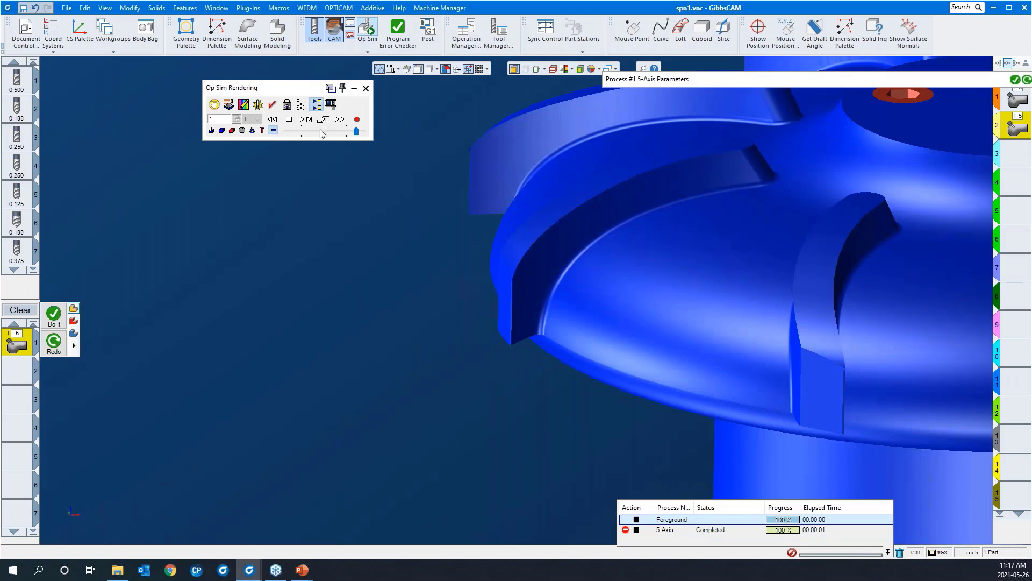
pyautogui.click(320, 130)
pyautogui.click(323, 120)
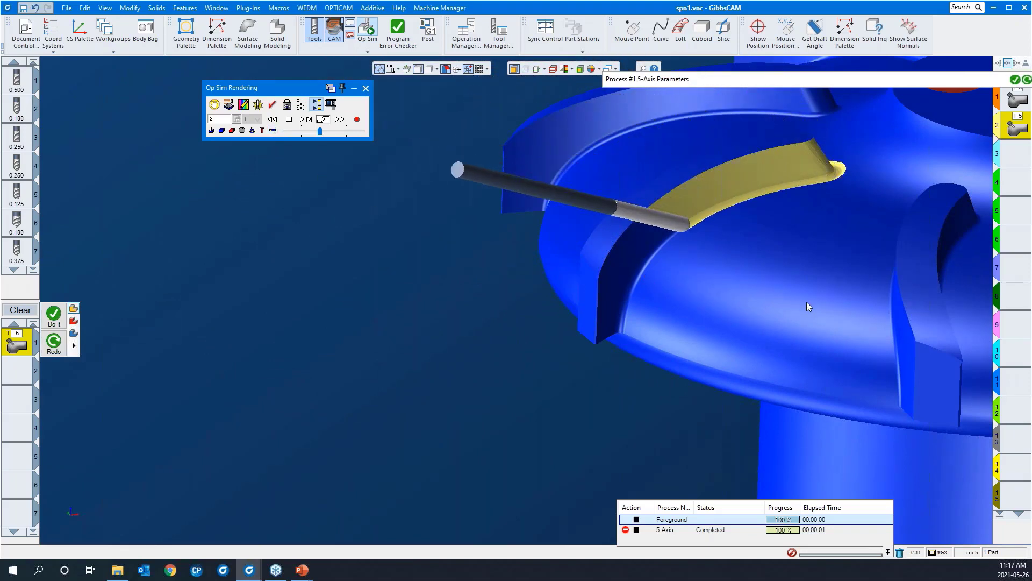
pyautogui.moveTo(808, 302); pyautogui.dragTo(628, 298, button='middle')
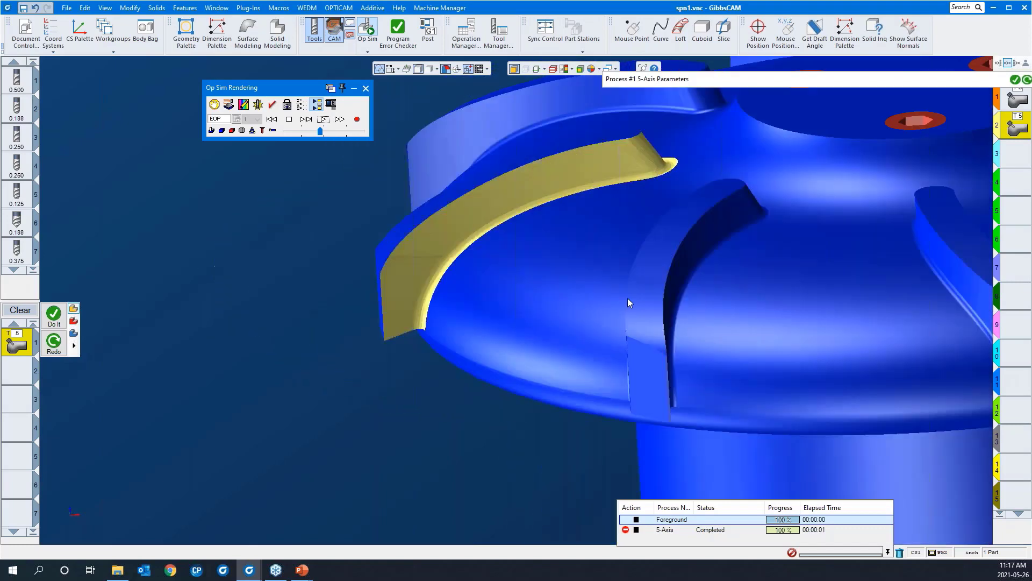
# Close the Op Sim rendering and inspect the swarf toolpath's moves at the blade's outer end.
pyautogui.scroll(-2, 627, 298)
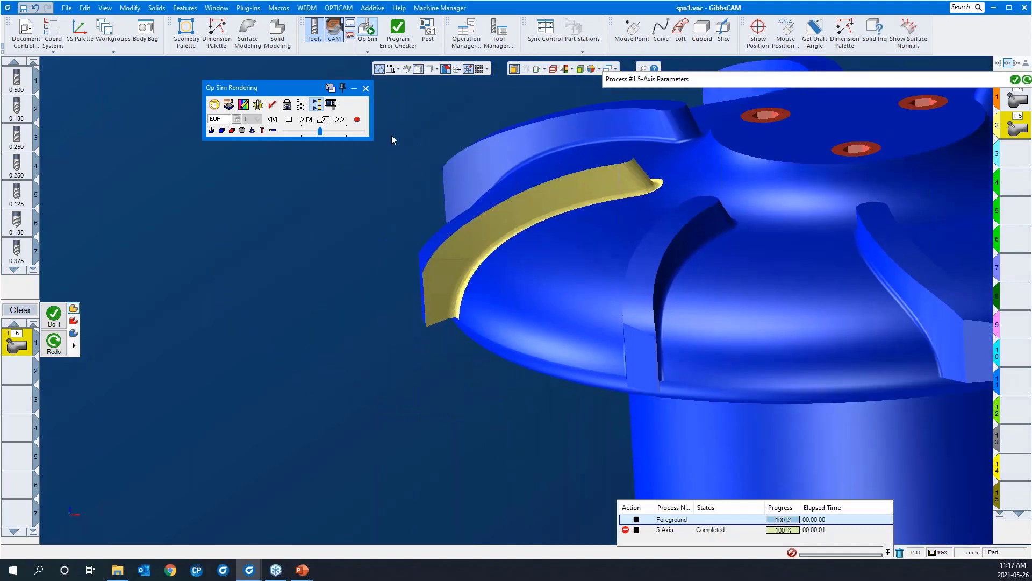
pyautogui.click(365, 89)
pyautogui.moveTo(302, 260); pyautogui.dragTo(540, 415)
pyautogui.moveTo(387, 341); pyautogui.dragTo(379, 328, button='middle')
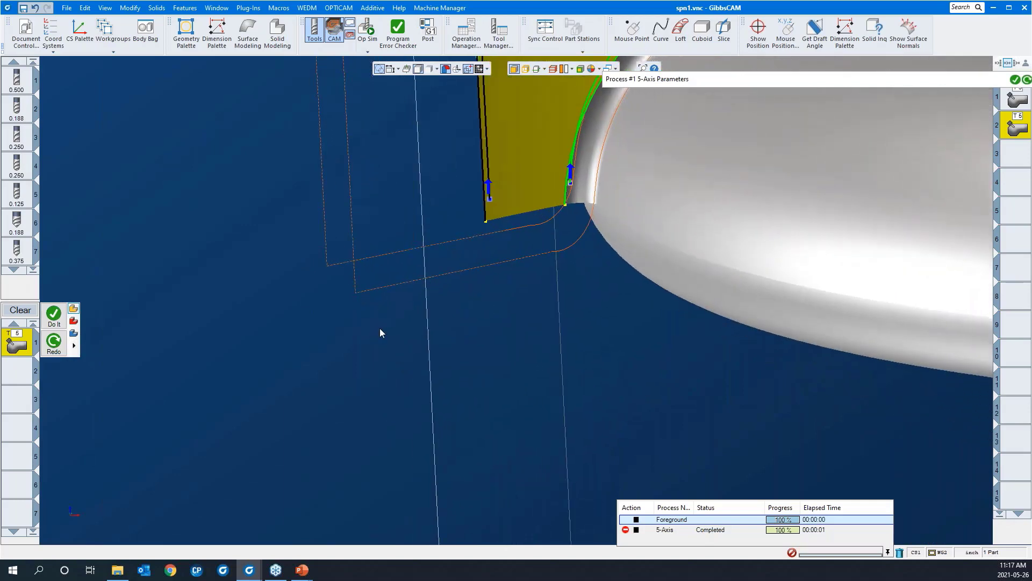
pyautogui.scroll(-1, 379, 328)
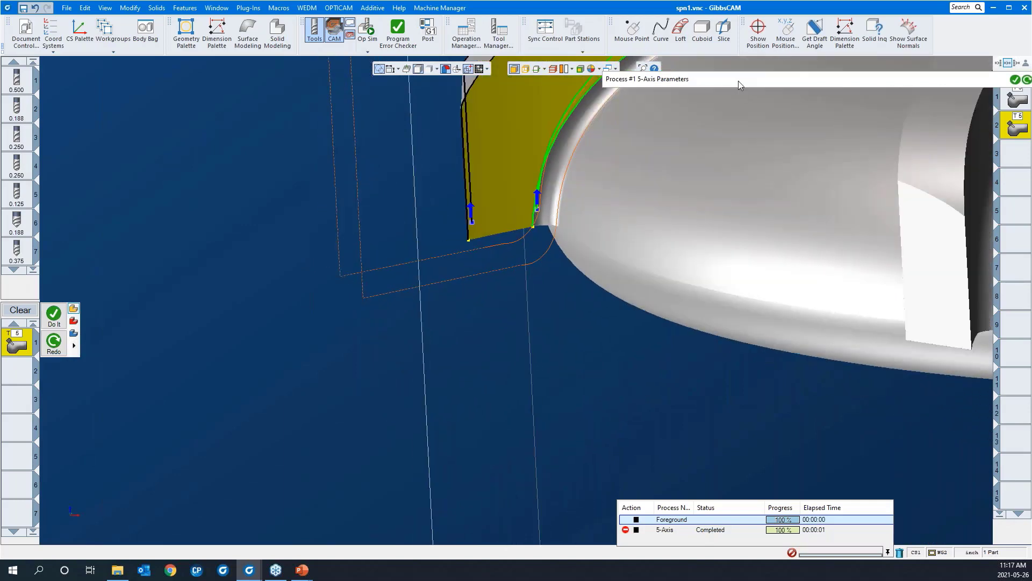
# Set the swarf process's extension length to 0.05 at both start and end, regenerate the toolpath and close the process parameters.
pyautogui.moveTo(737, 80)
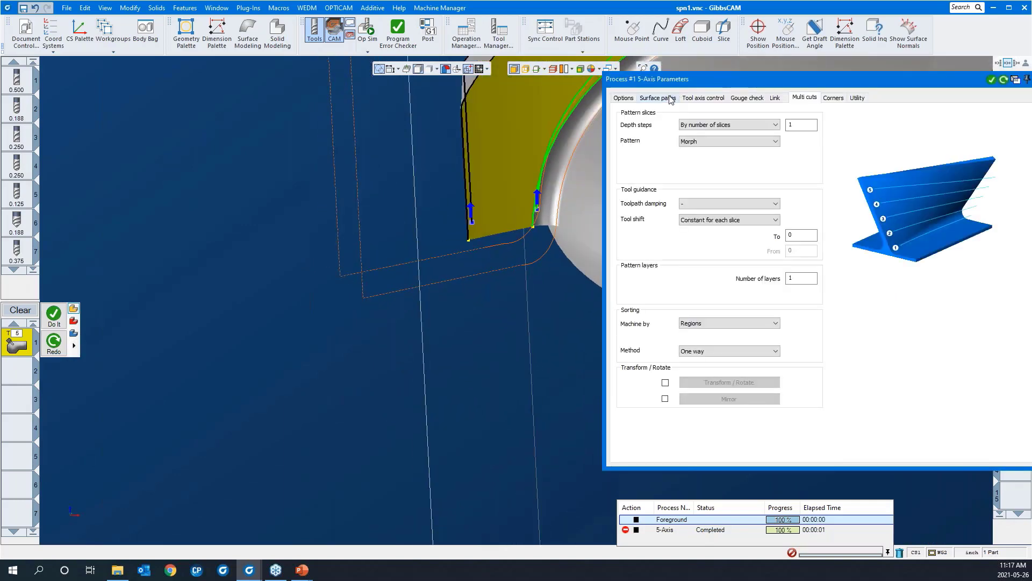
pyautogui.click(670, 99)
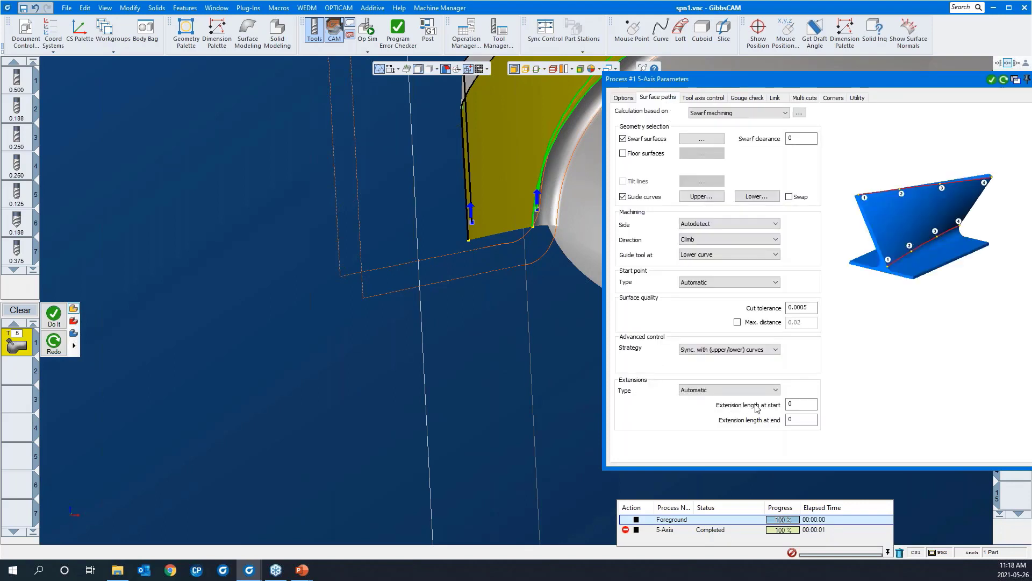
pyautogui.click(805, 408)
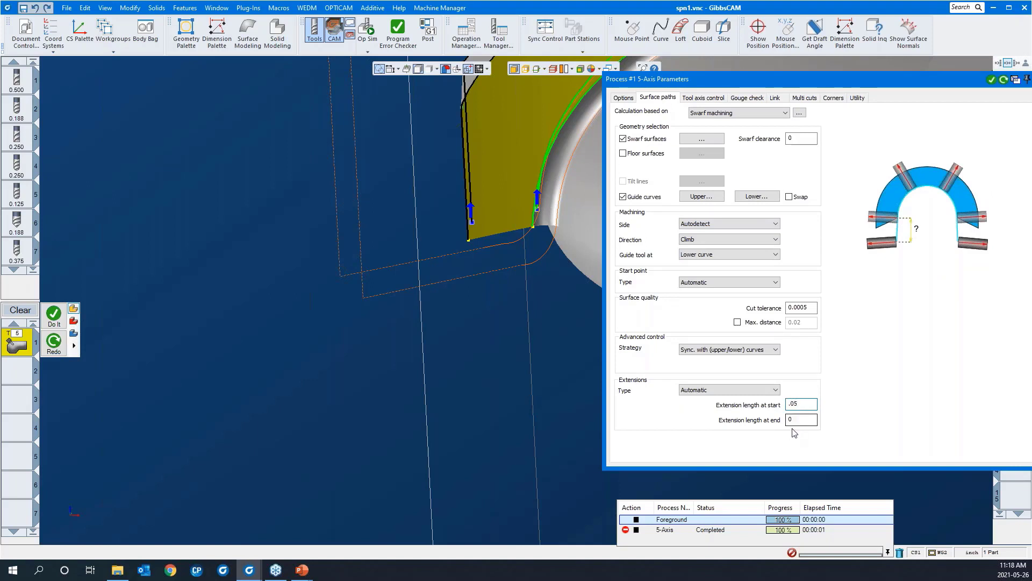
pyautogui.click(799, 425)
pyautogui.write('.05')
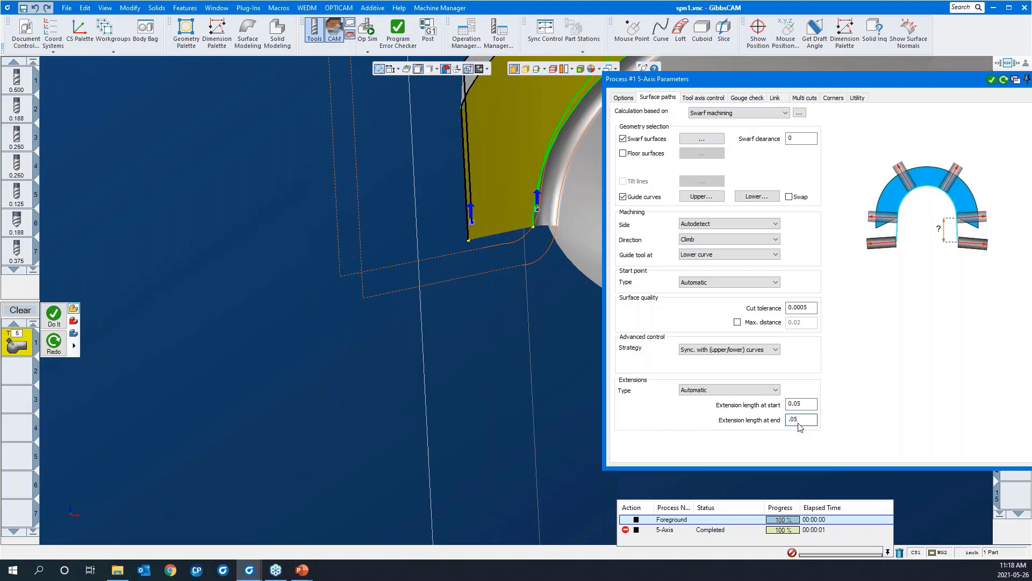
pyautogui.rightClick(518, 381)
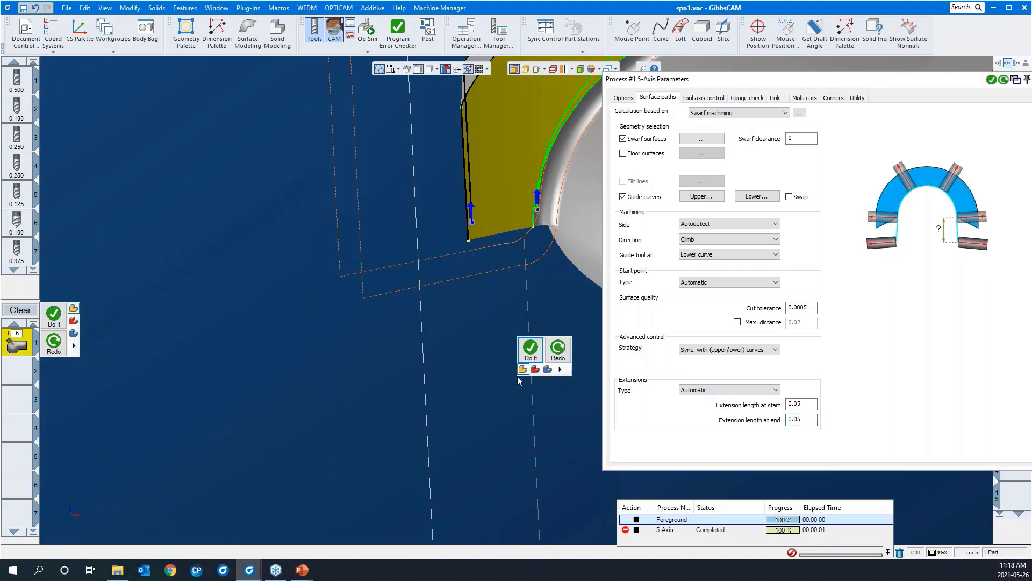
pyautogui.click(558, 351)
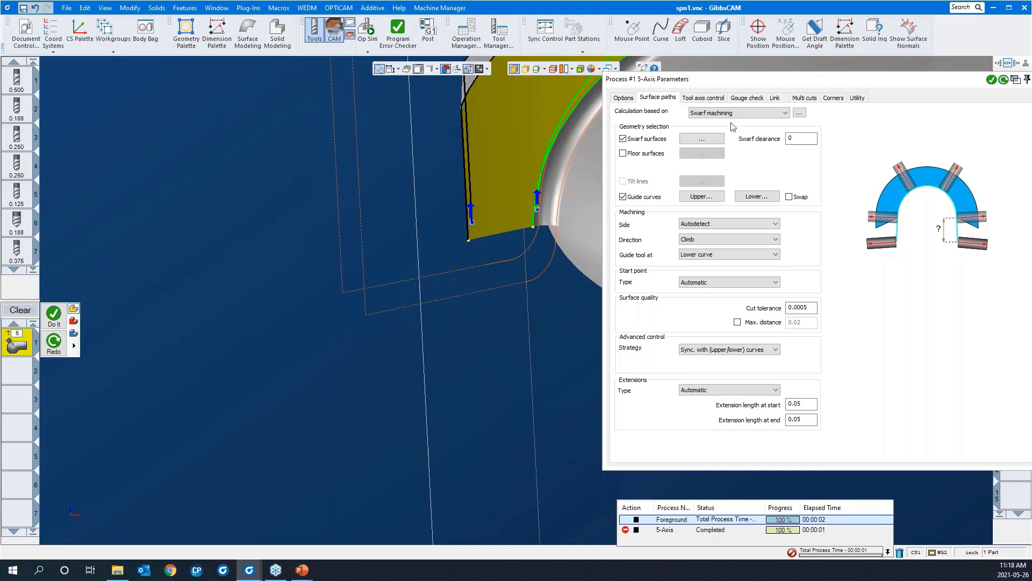
pyautogui.moveTo(748, 81); pyautogui.dragTo(508, 130)
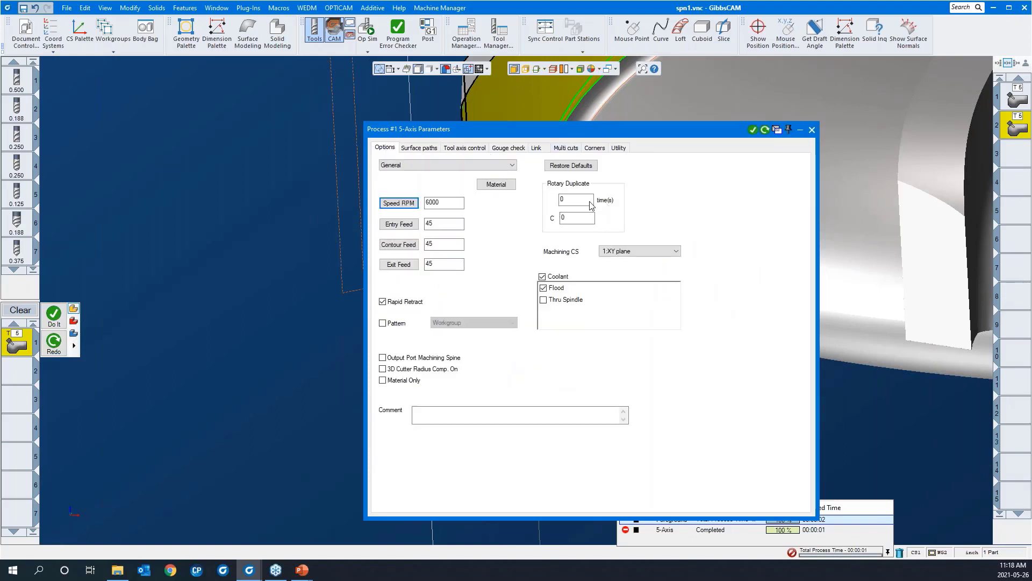
pyautogui.click(812, 130)
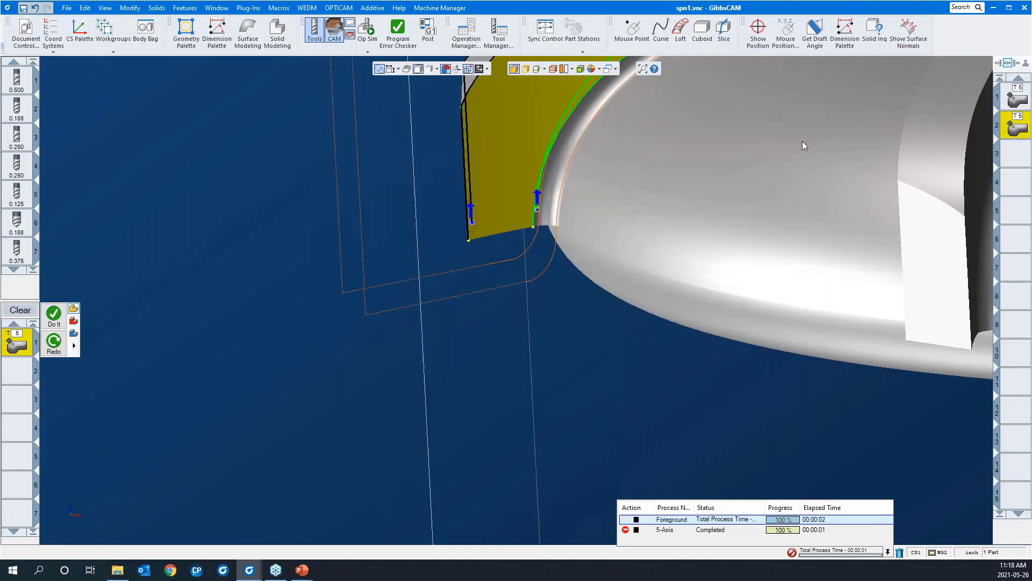
# Load the first operation, the floor toolpath, for its 5-axis process and clear its geometry selection from the part.
pyautogui.scroll(-5, 453, 369)
pyautogui.scroll(-2, 404, 337)
pyautogui.moveTo(569, 323); pyautogui.dragTo(594, 404, button='middle')
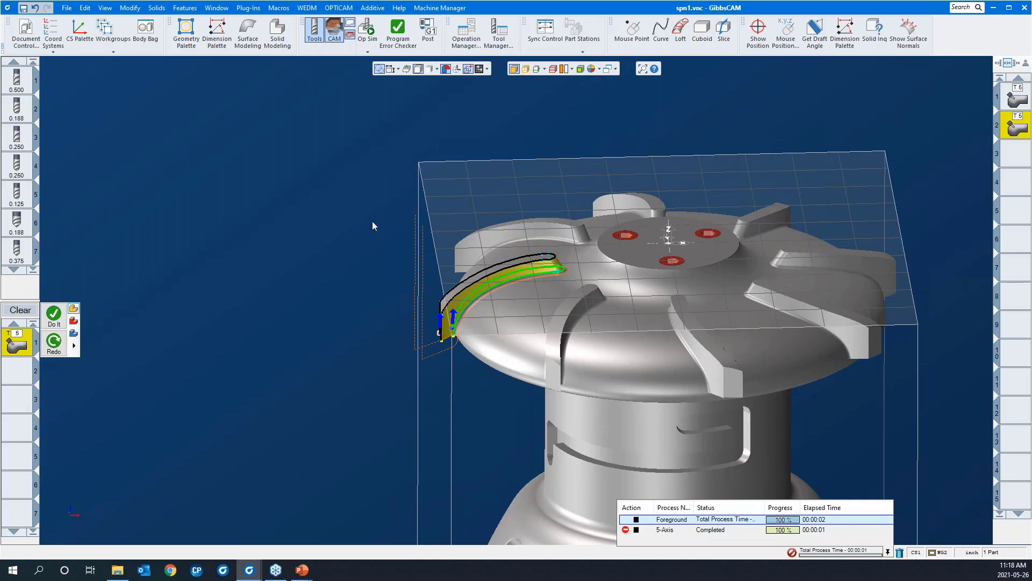
pyautogui.moveTo(348, 197); pyautogui.dragTo(308, 259, button='middle')
pyautogui.scroll(-1, 308, 259)
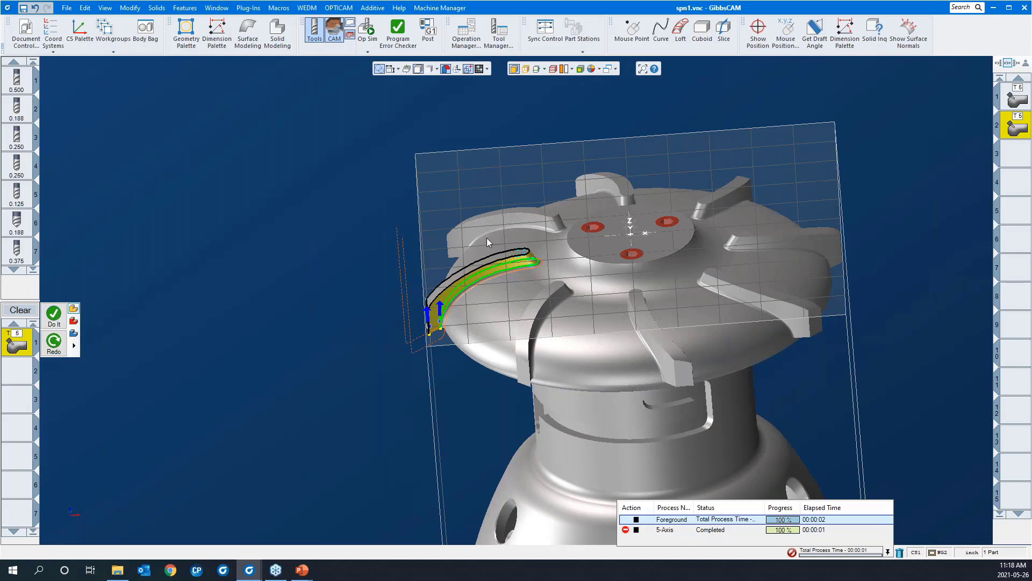
pyautogui.click(1009, 98)
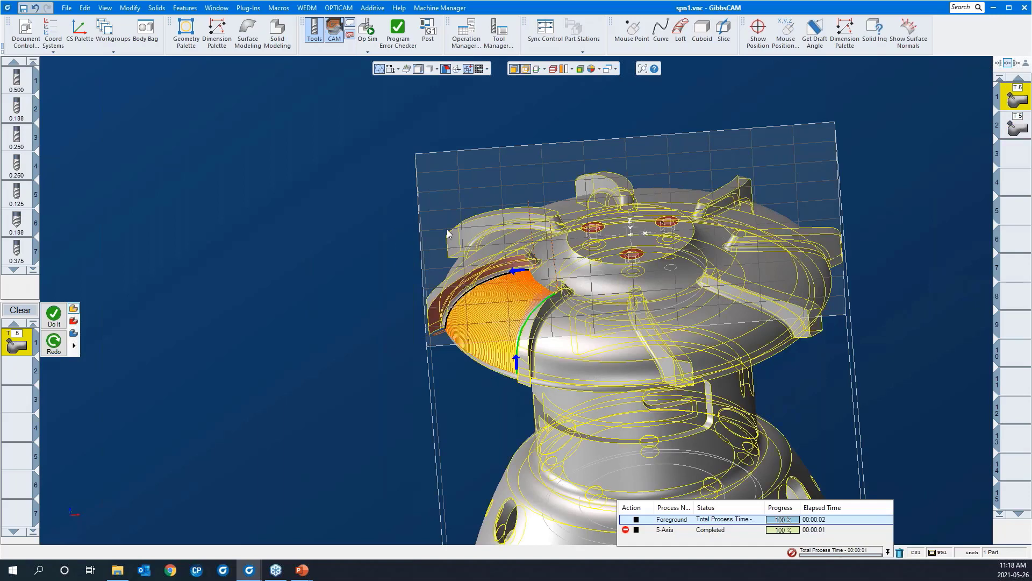
pyautogui.moveTo(337, 195); pyautogui.dragTo(676, 427)
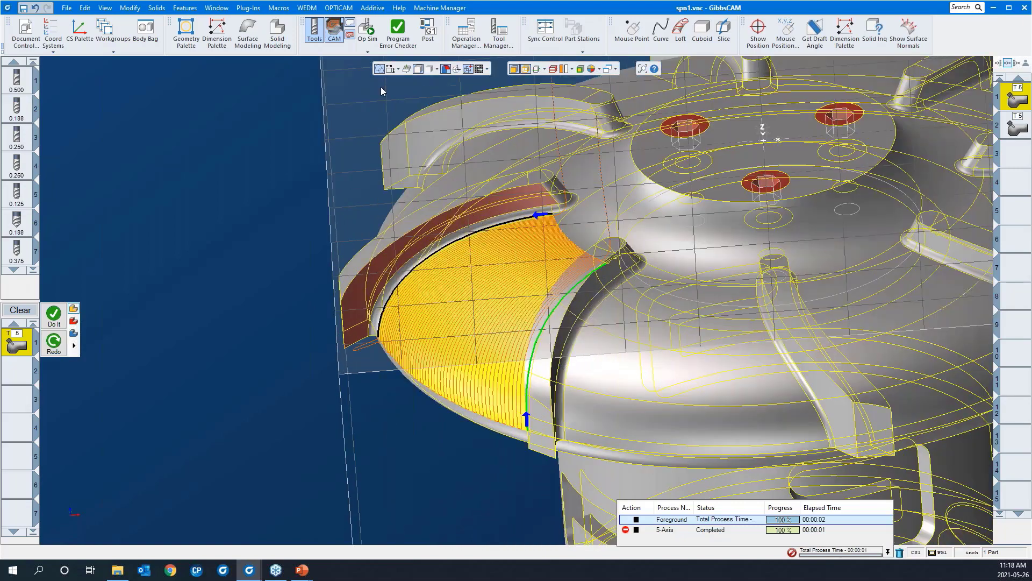
pyautogui.click(334, 32)
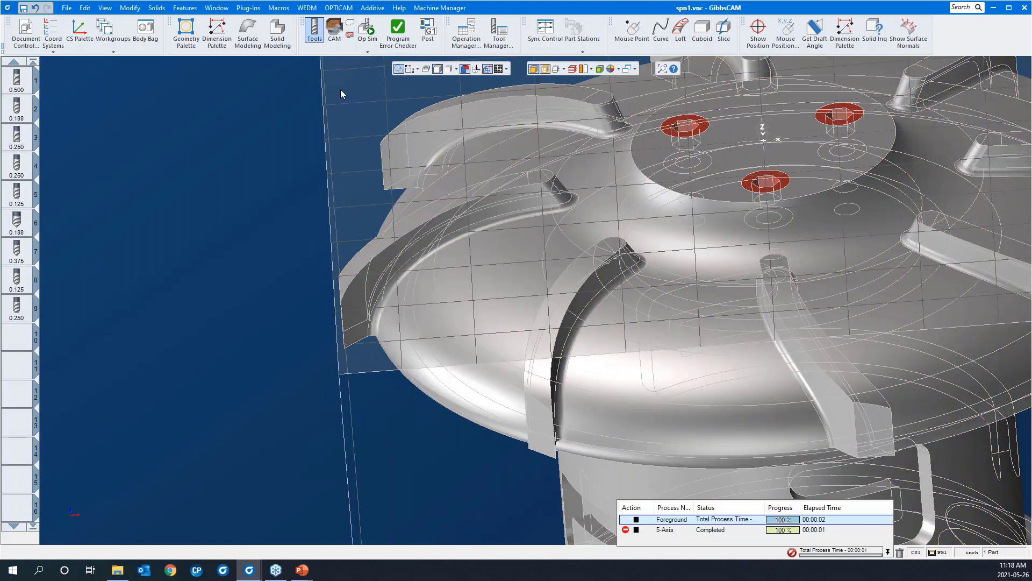
pyautogui.click(334, 36)
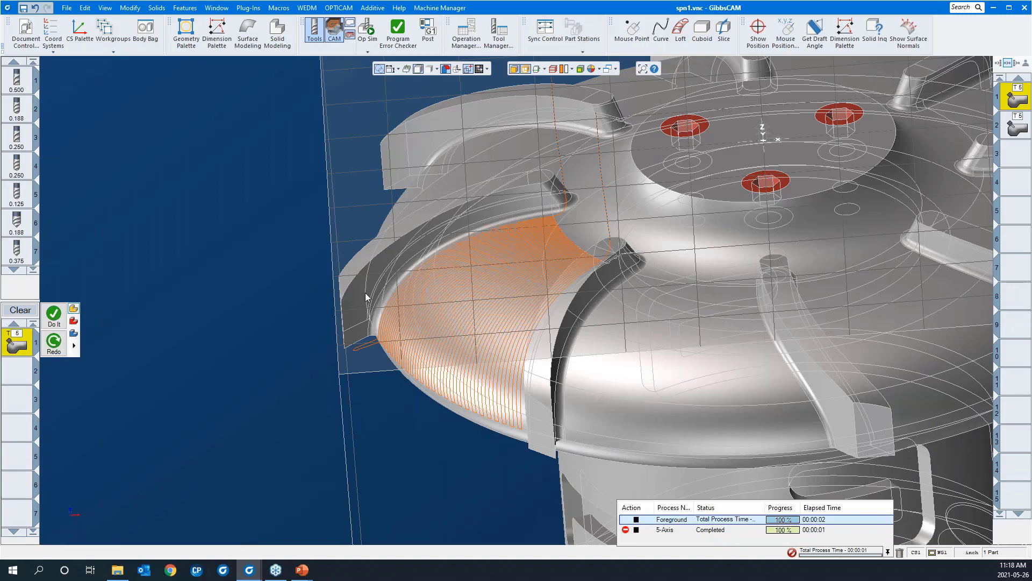
# Select the top face of the blade beside the machined floor.
pyautogui.moveTo(373, 287); pyautogui.dragTo(326, 245, button='middle')
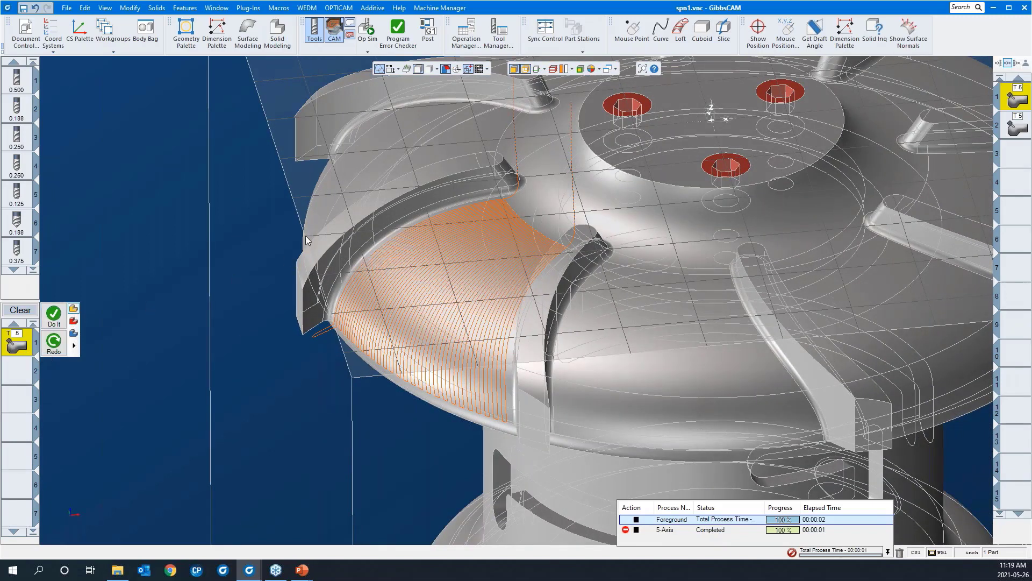
pyautogui.click(328, 237)
pyautogui.moveTo(503, 344); pyautogui.dragTo(458, 357, button='middle')
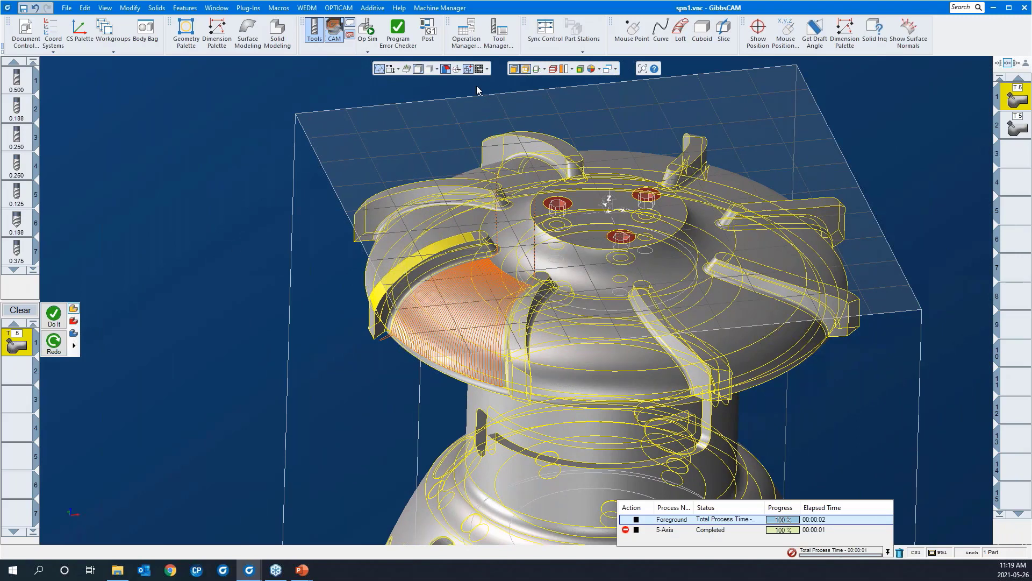
# Hide the coordinate plane grid and the stock box with its origin marker.
pyautogui.click(487, 68)
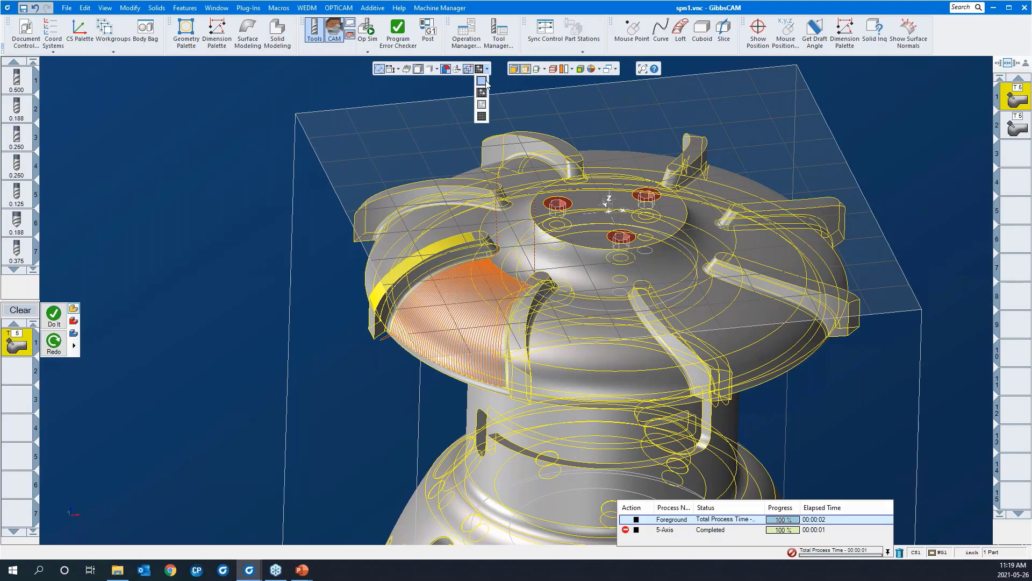
pyautogui.click(480, 80)
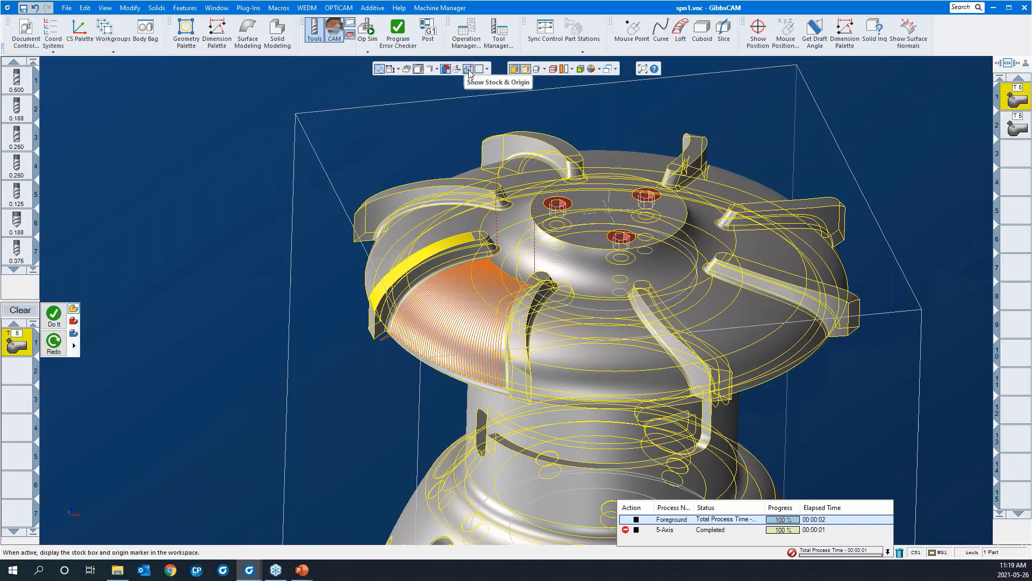
pyautogui.click(468, 69)
pyautogui.scroll(-2, 537, 250)
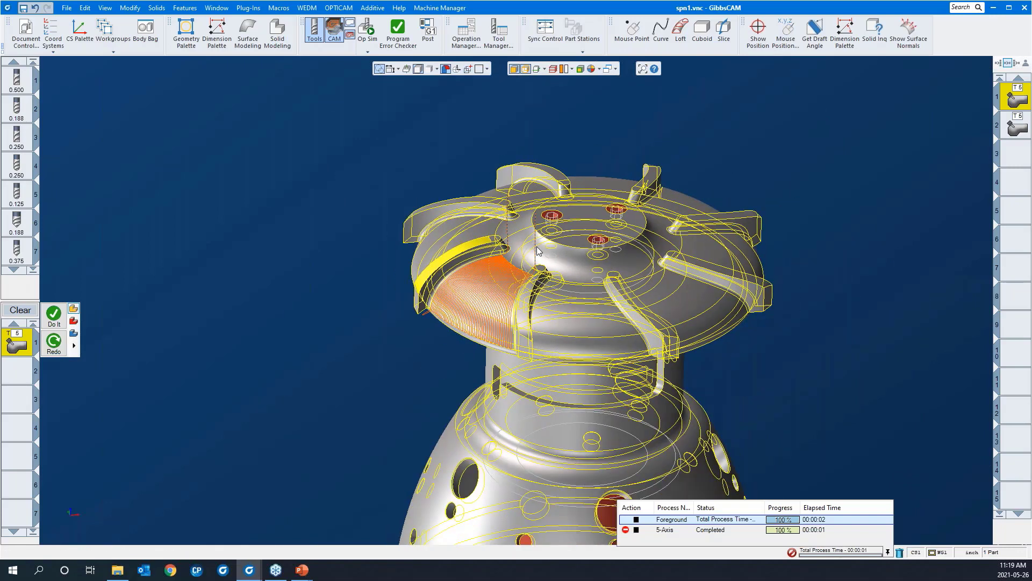
pyautogui.scroll(1, 537, 250)
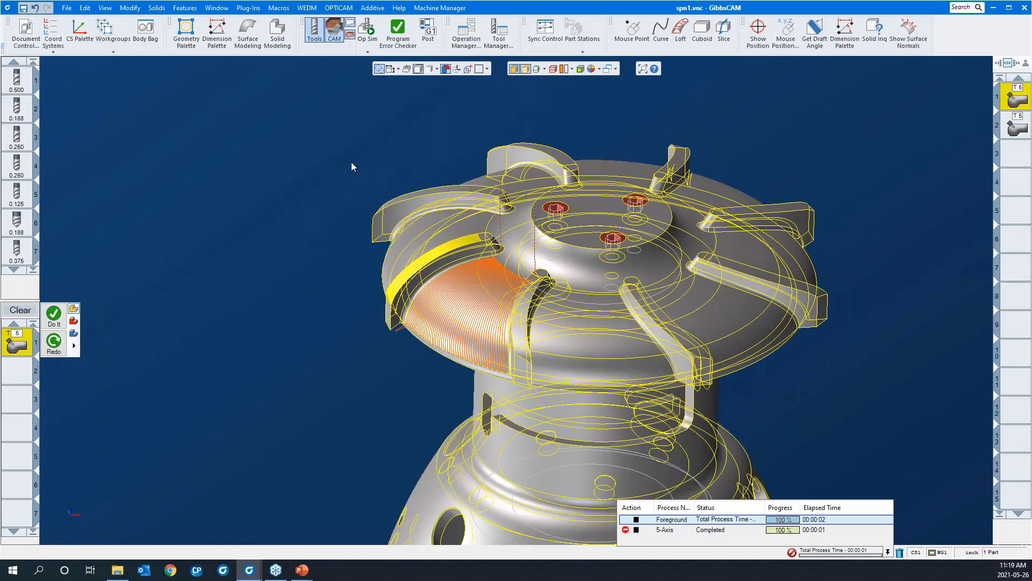
# Redefine the first curve of the Morph between 2 curves pattern with the two edges along the blade top's side away from the machined floor.
pyautogui.doubleClick(24, 350)
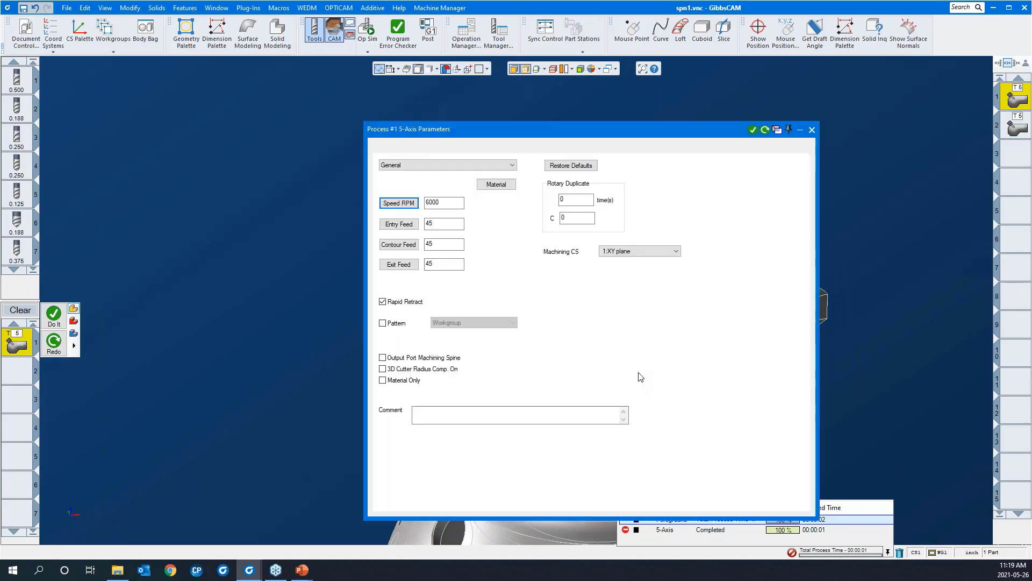
pyautogui.moveTo(629, 131); pyautogui.dragTo(367, 109)
pyautogui.moveTo(814, 136); pyautogui.dragTo(896, 144, button='middle')
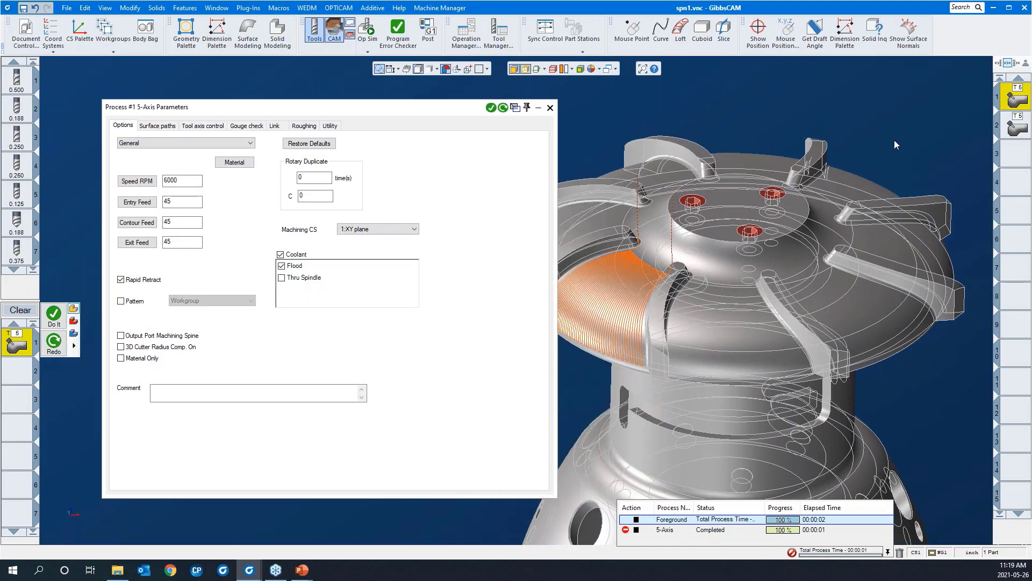
pyautogui.scroll(-2, 770, 195)
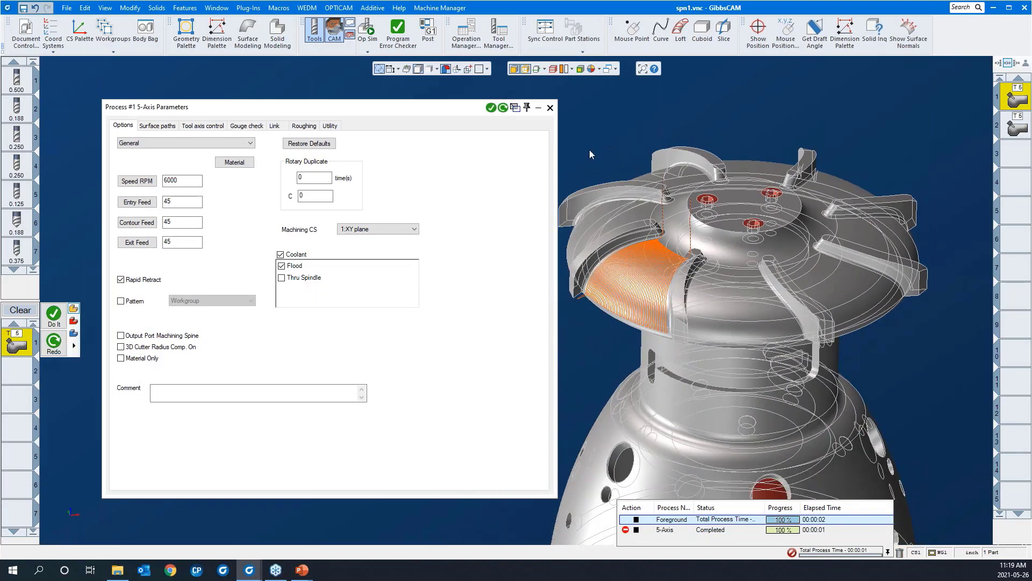
pyautogui.click(160, 127)
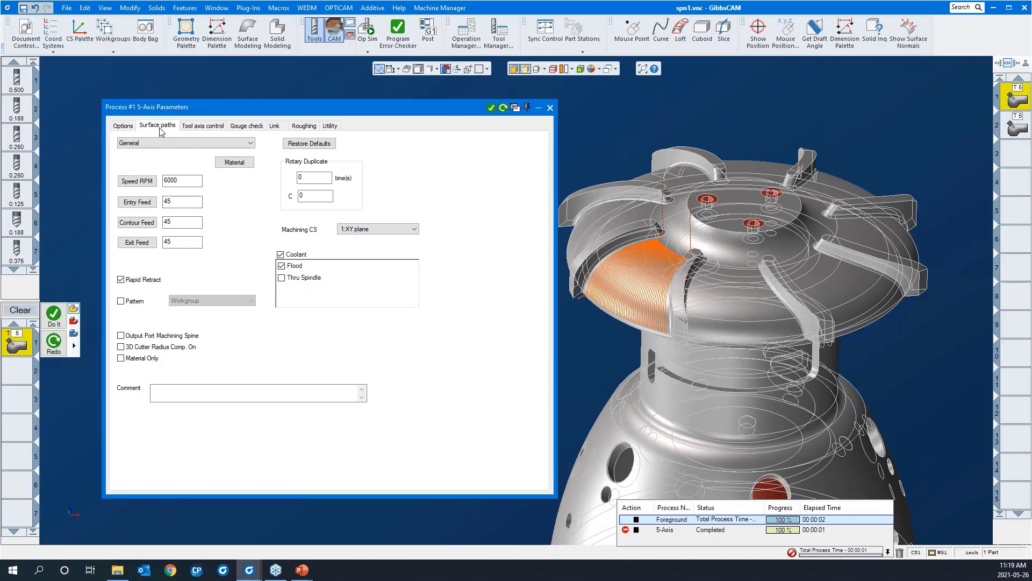
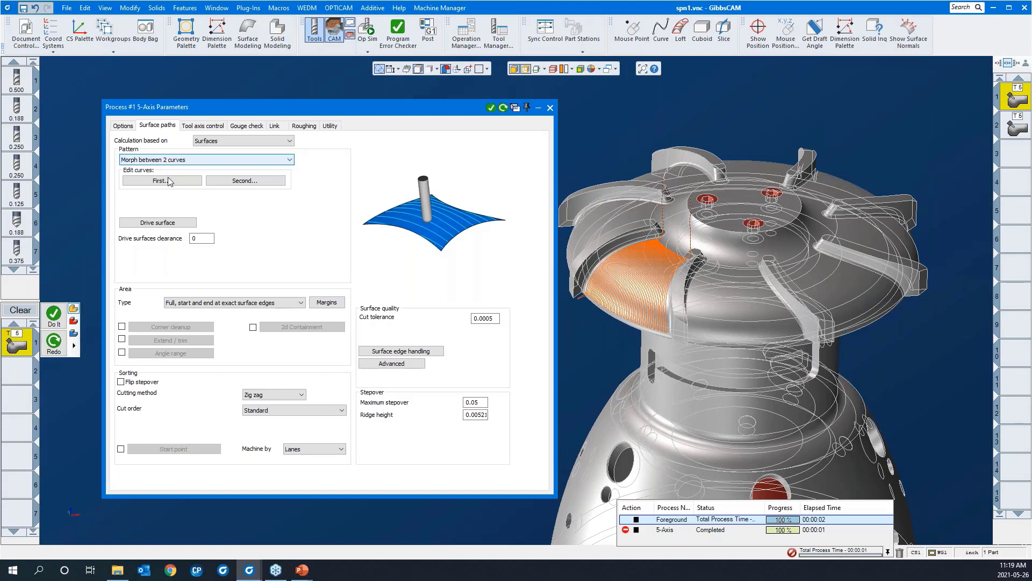
pyautogui.click(172, 181)
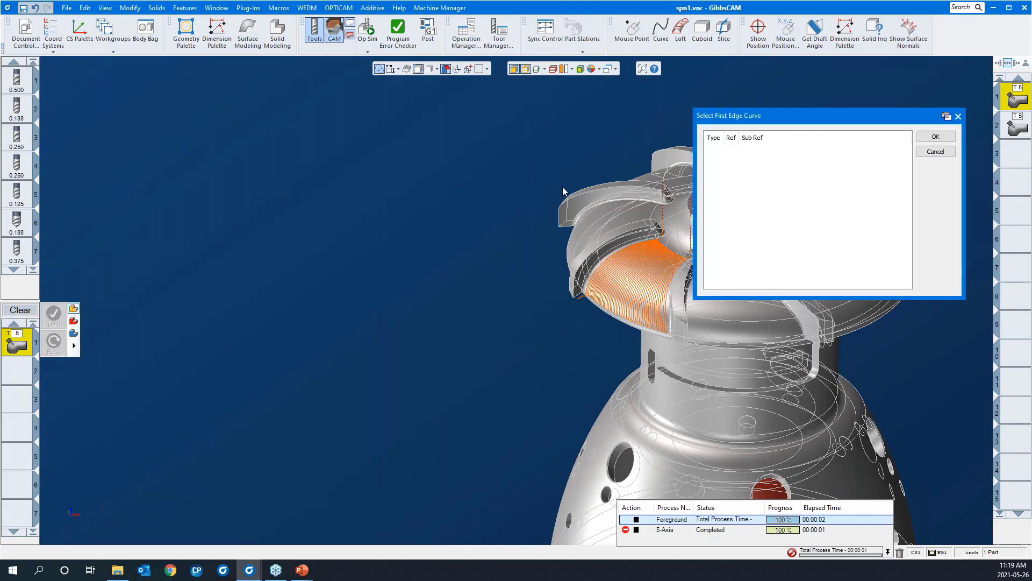
pyautogui.scroll(6, 563, 190)
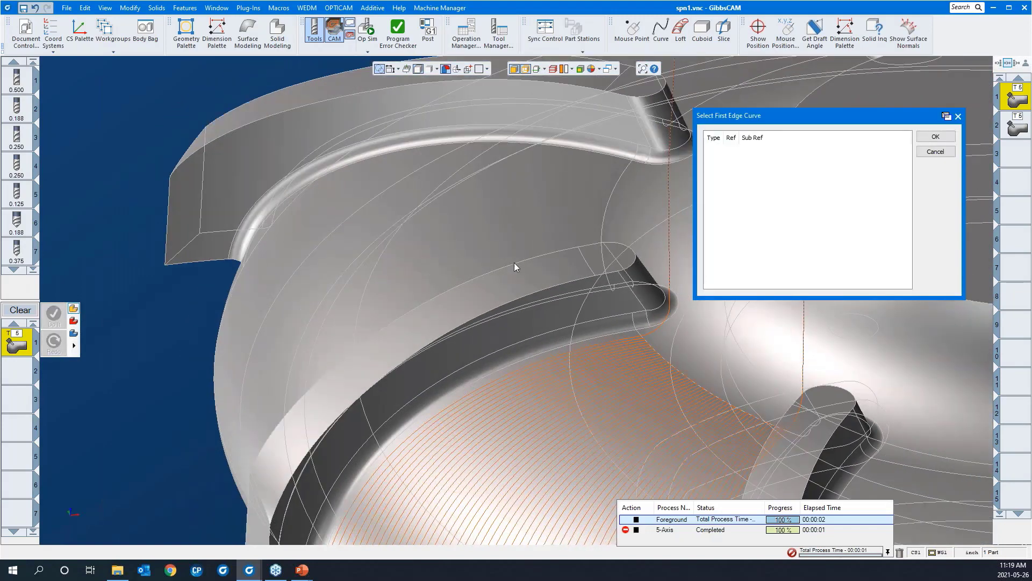
pyautogui.click(514, 264)
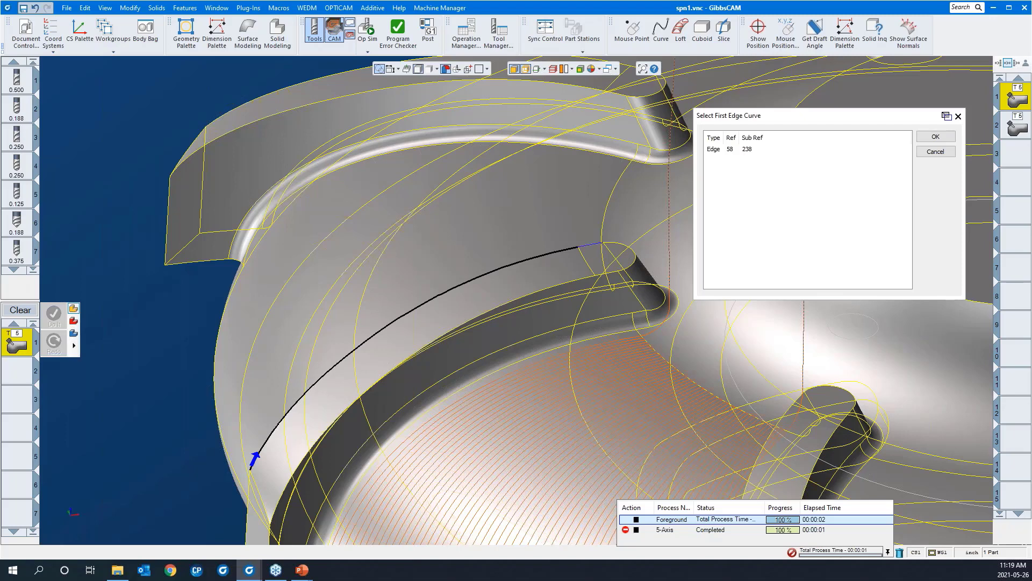
pyautogui.click(587, 246)
pyautogui.click(935, 138)
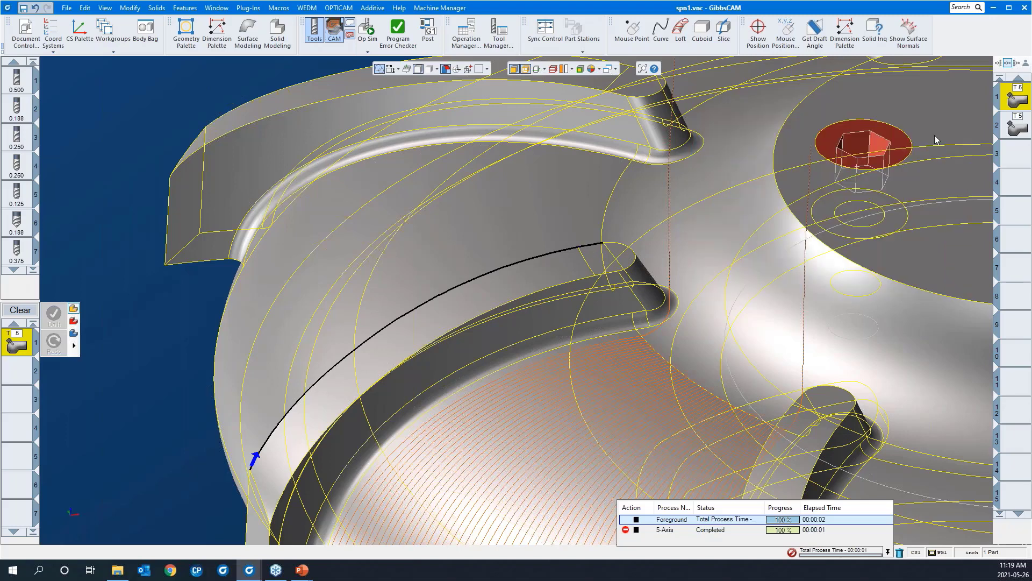
# Redefine the second curve of the Morph between 2 curves pattern with the two edges along the blade top's side nearest the machined floor.
pyautogui.click(256, 181)
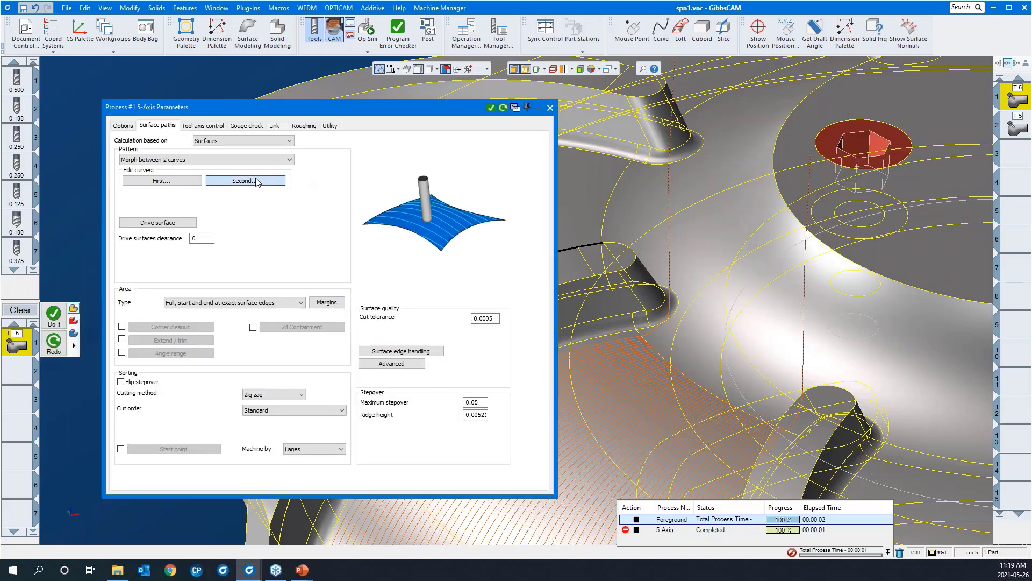
pyautogui.click(554, 293)
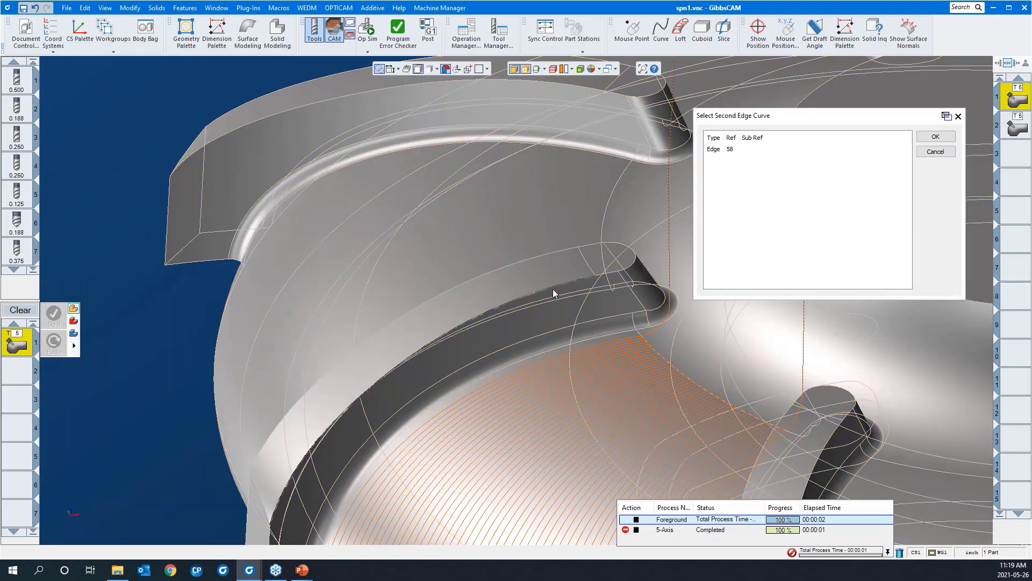
pyautogui.moveTo(652, 298); pyautogui.dragTo(561, 234)
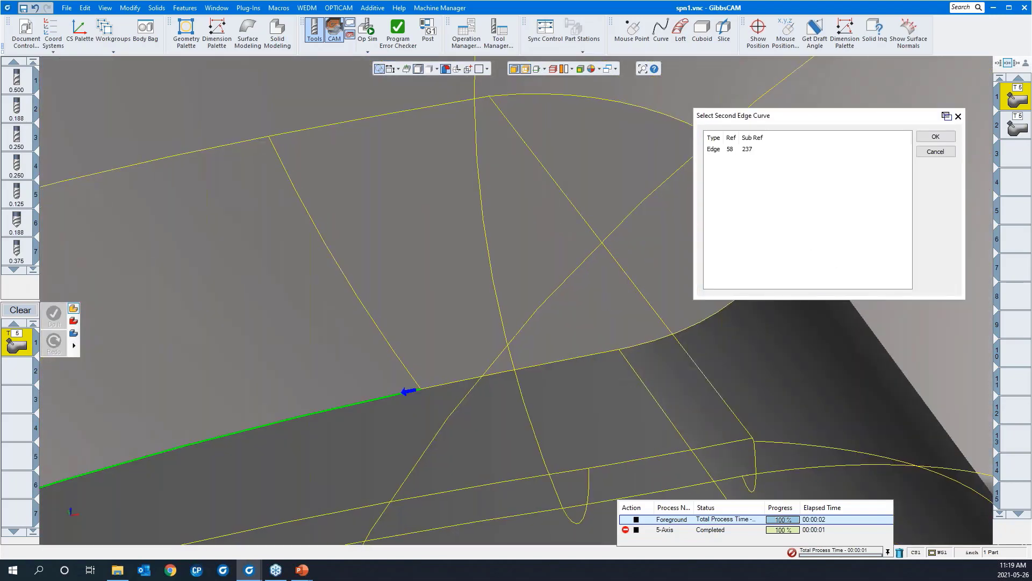
pyautogui.click(590, 356)
pyautogui.scroll(-6, 486, 326)
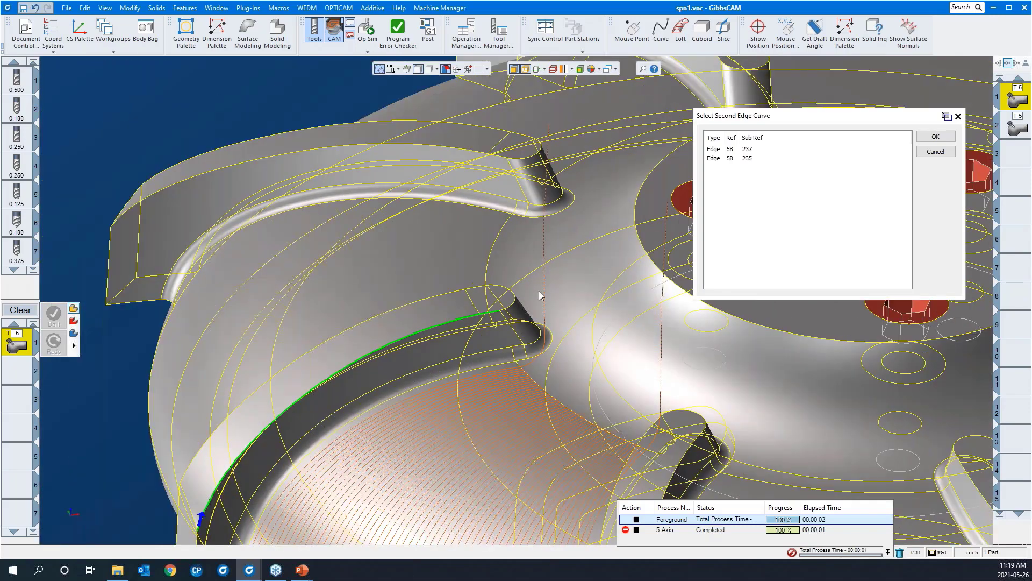
pyautogui.click(929, 140)
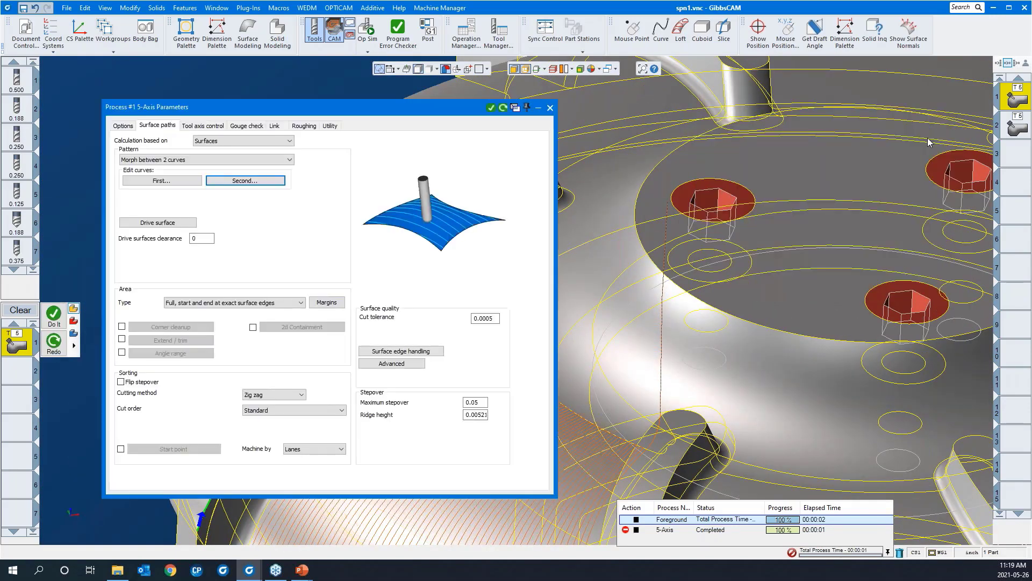
# Define the drive surfaces as the blade's long top face and the small face at its rounded inner end.
pyautogui.click(154, 224)
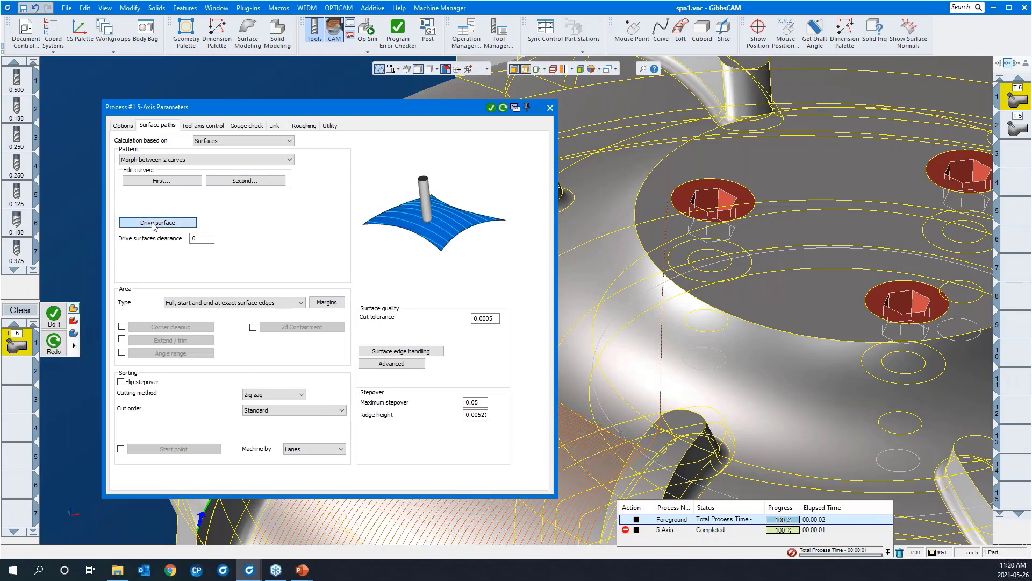
pyautogui.click(411, 310)
pyautogui.moveTo(384, 289); pyautogui.dragTo(584, 348)
pyautogui.click(500, 367)
pyautogui.scroll(-5, 562, 237)
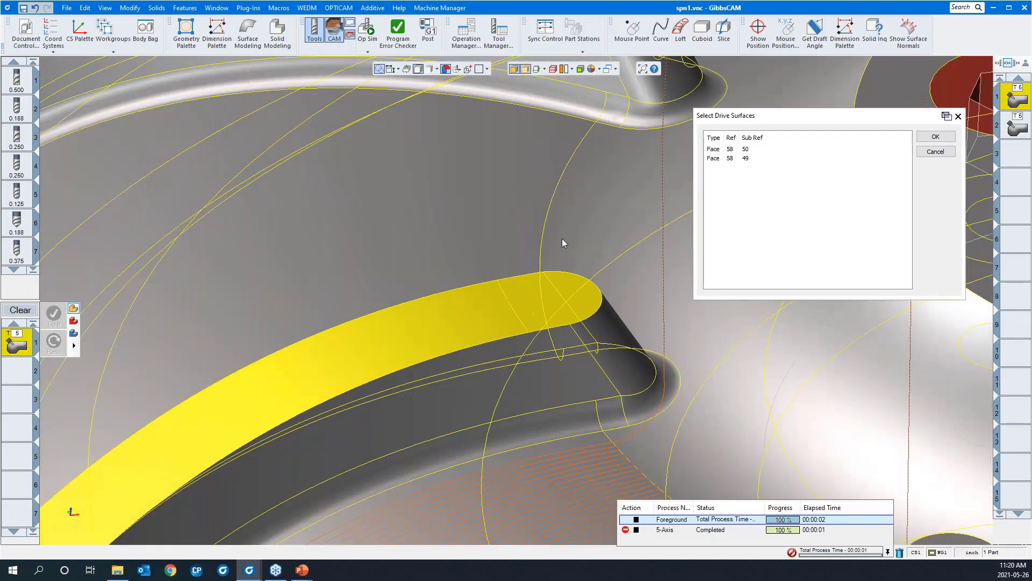
pyautogui.click(937, 137)
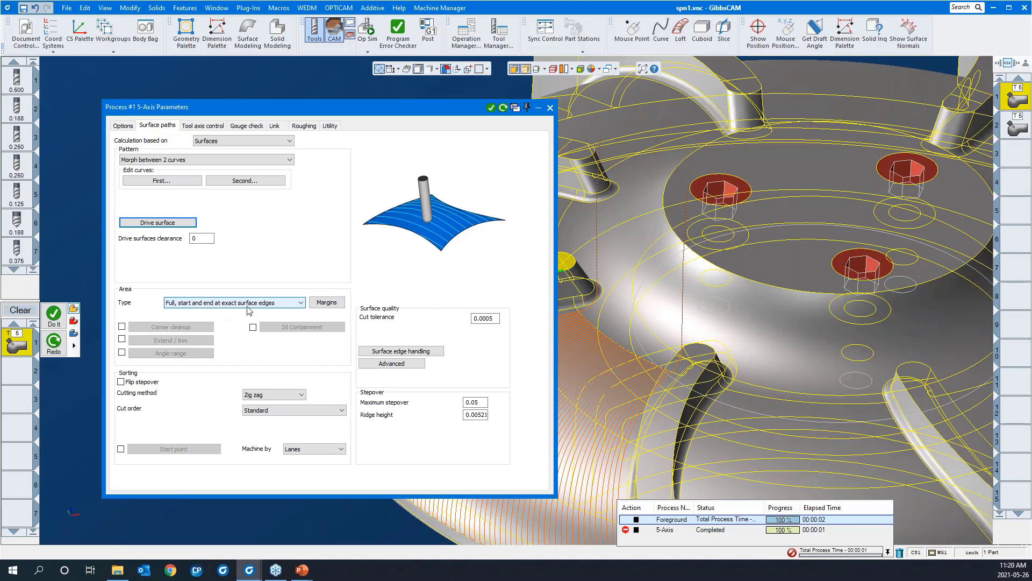
# Set the surface path's end margin to 0 and turn off adding the internal tool radius.
pyautogui.moveTo(343, 116); pyautogui.dragTo(280, 89)
pyautogui.click(263, 275)
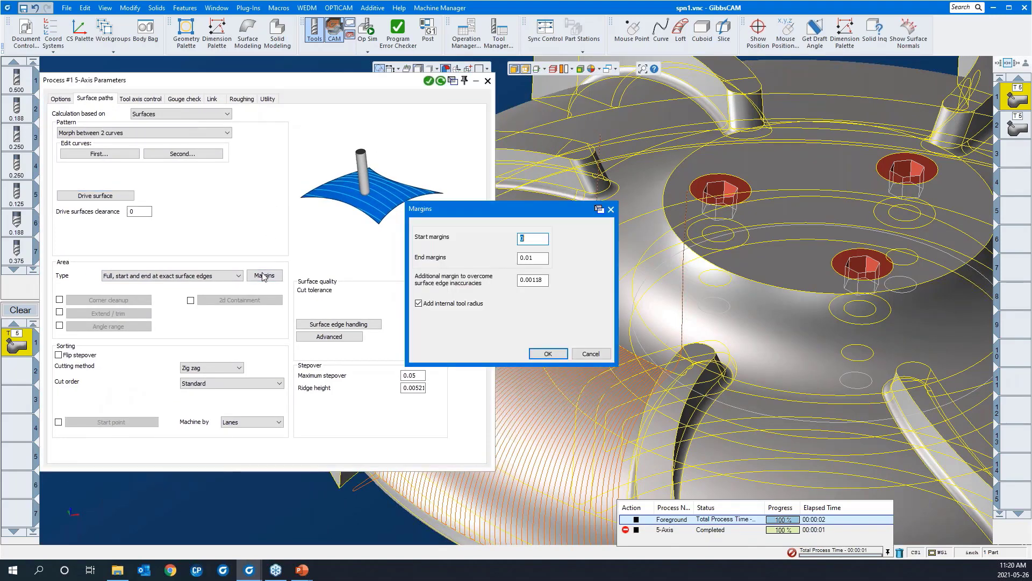
pyautogui.click(420, 303)
pyautogui.doubleClick(533, 256)
pyautogui.write('0')
pyautogui.click(547, 353)
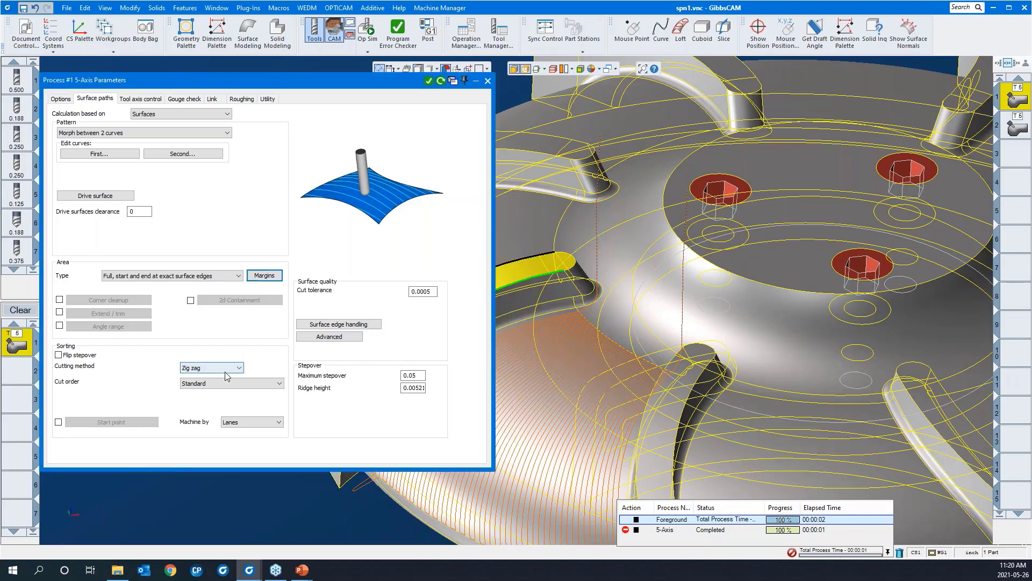
# Set the maximum stepover of the blade-top surface path to 0.025.
pyautogui.click(412, 379)
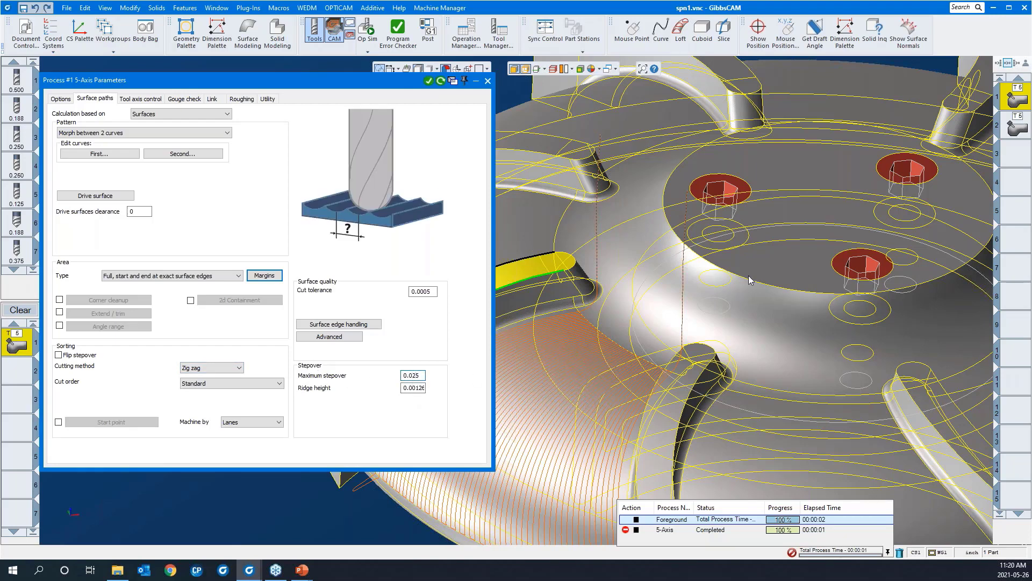
pyautogui.scroll(-2, 779, 269)
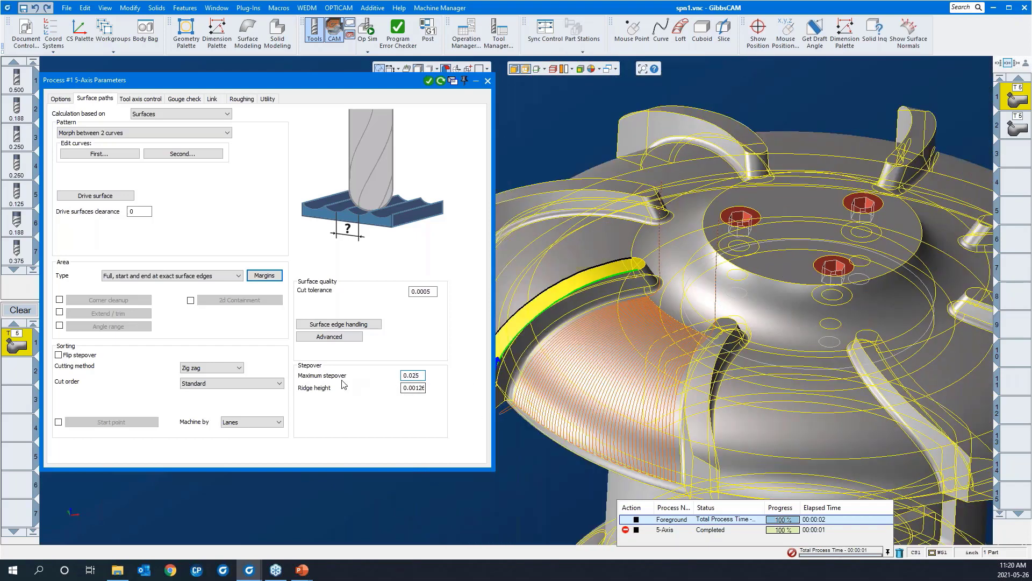
pyautogui.click(408, 392)
# Change the tool axis output format to 3 Axis.
pyautogui.click(158, 102)
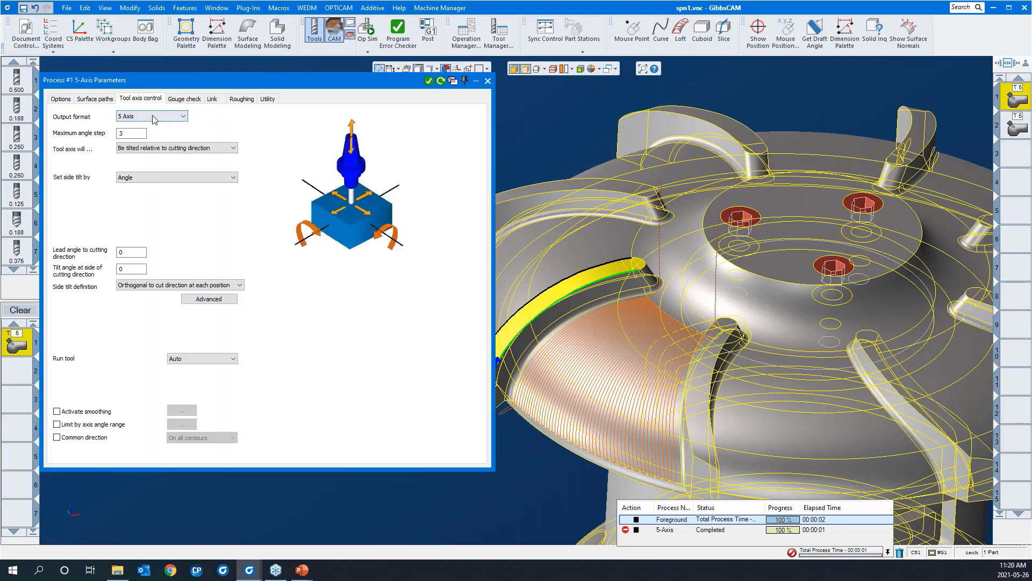
pyautogui.click(153, 116)
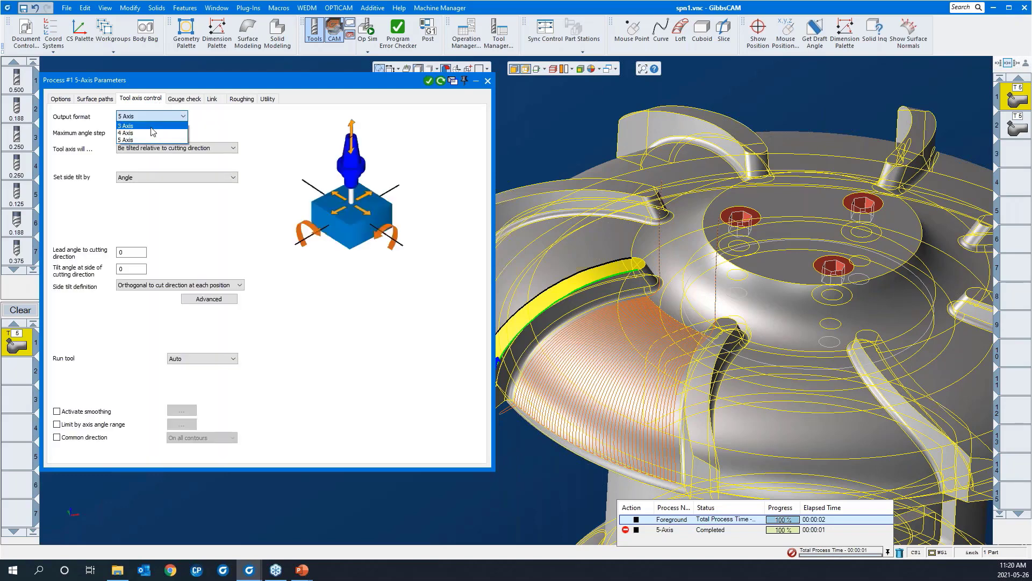
pyautogui.click(152, 127)
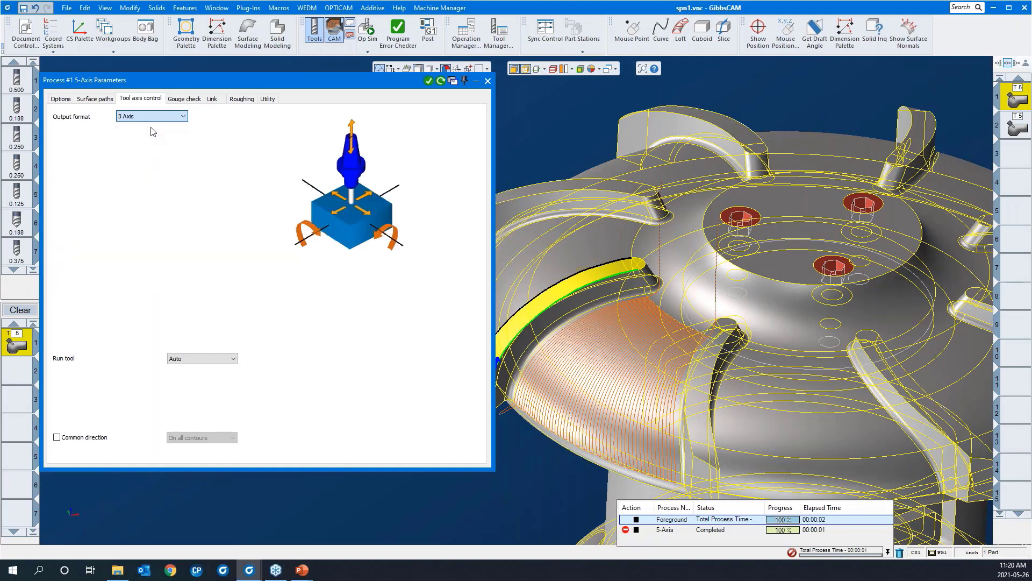
pyautogui.scroll(-2, 823, 259)
pyautogui.scroll(-1, 823, 260)
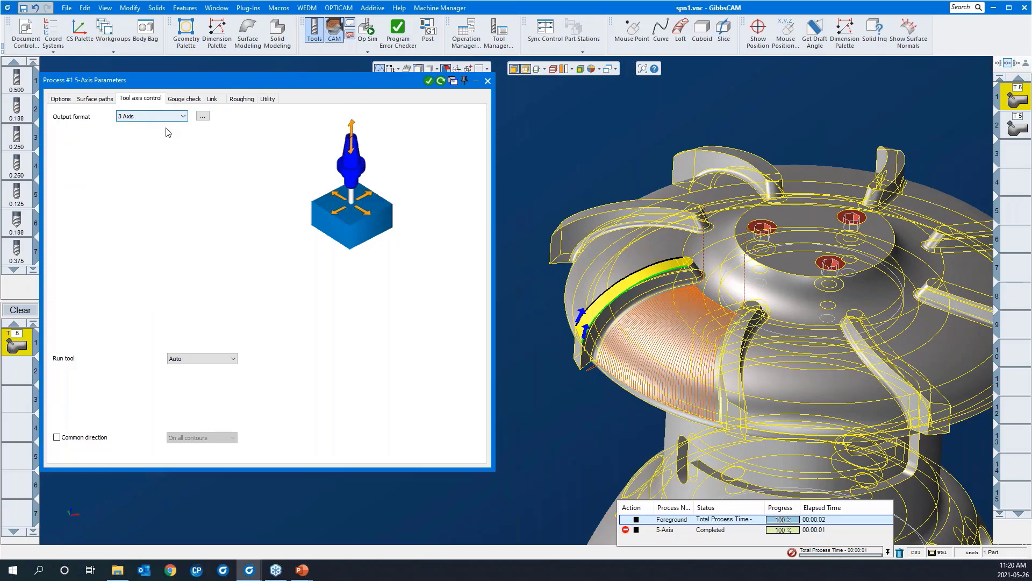
# Review the tool planes offered for another 3-axis tool direction, keeping the direction at Top.
pyautogui.click(203, 117)
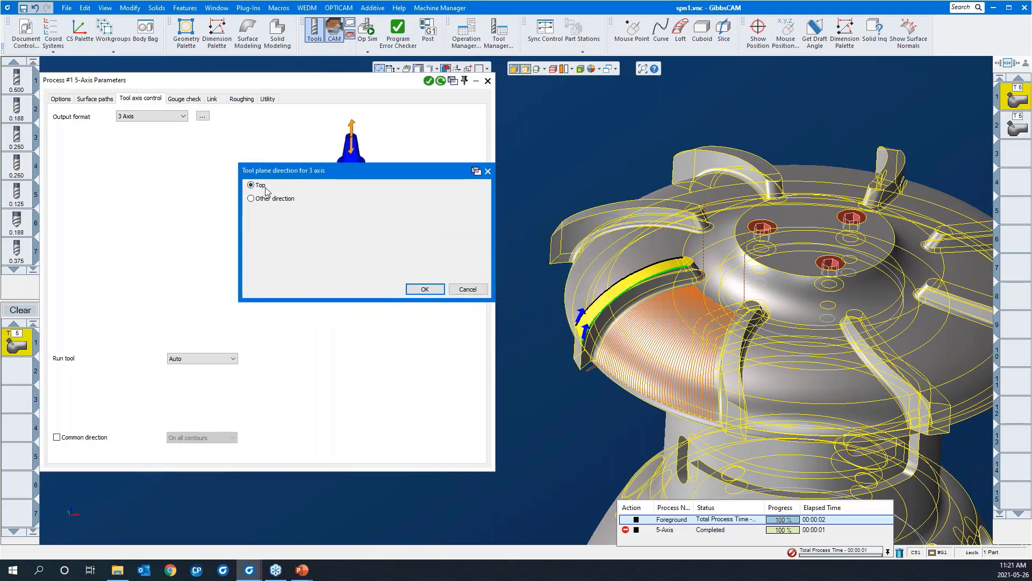
pyautogui.click(251, 199)
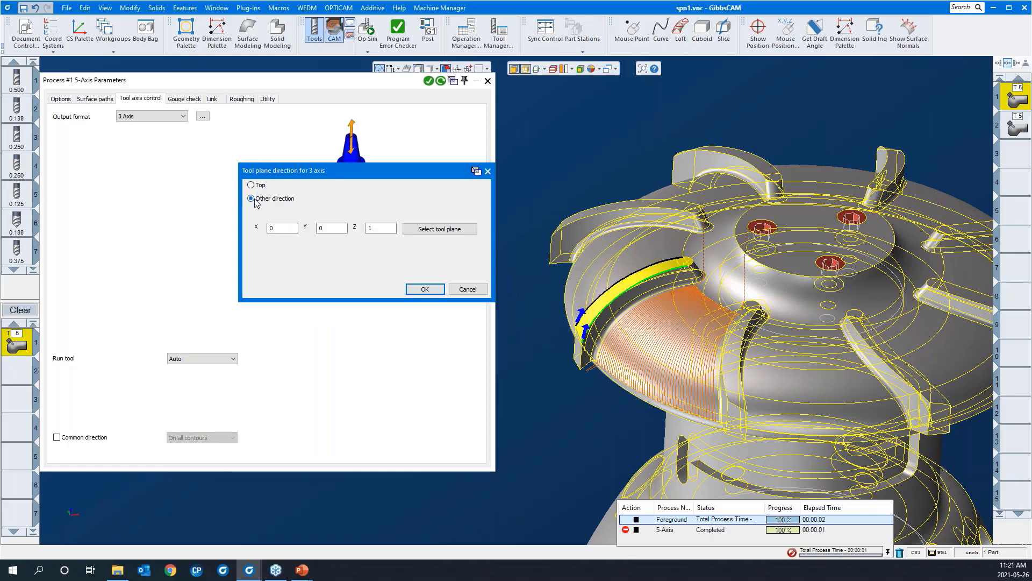
pyautogui.click(419, 230)
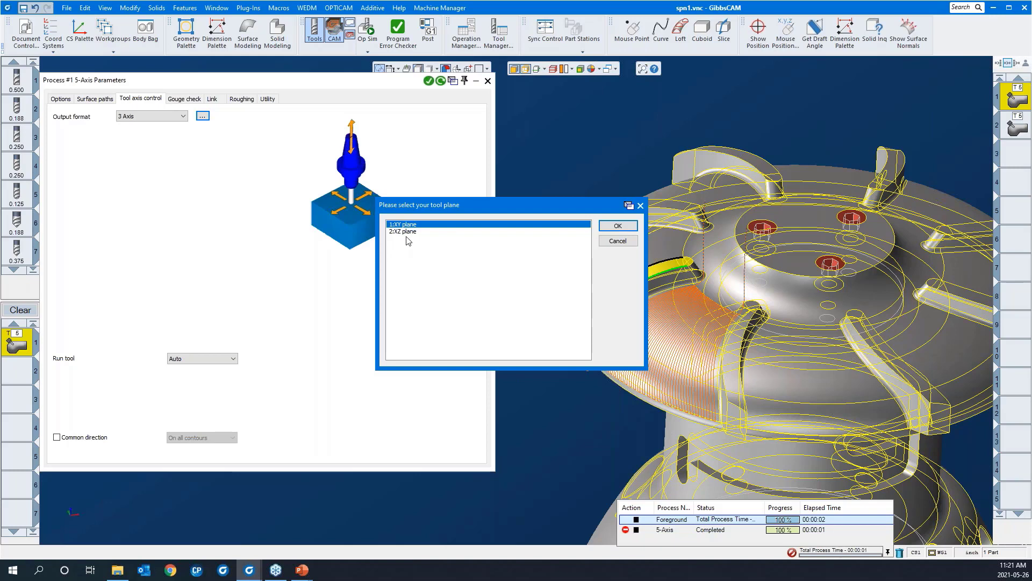
pyautogui.click(617, 240)
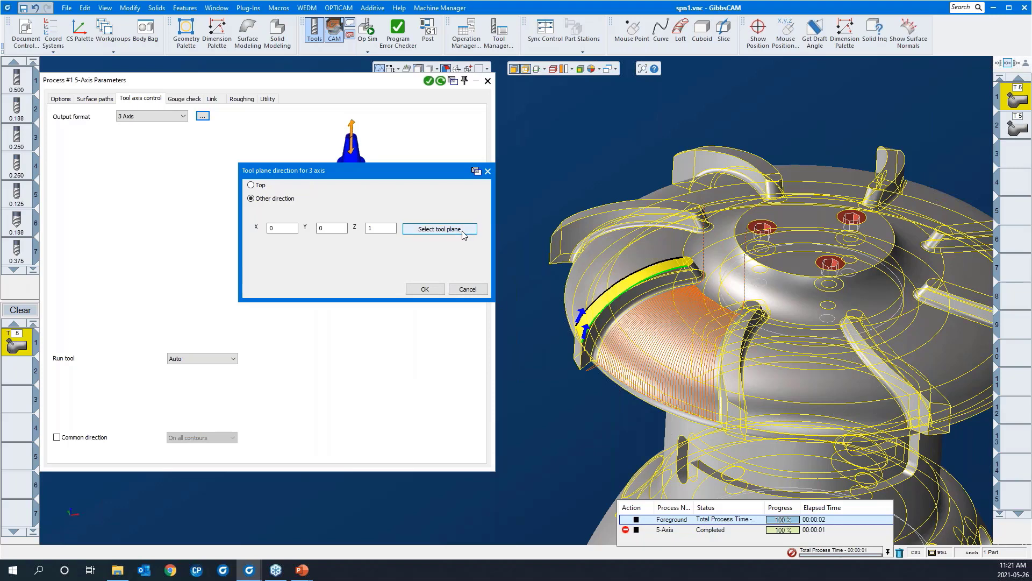
pyautogui.click(253, 186)
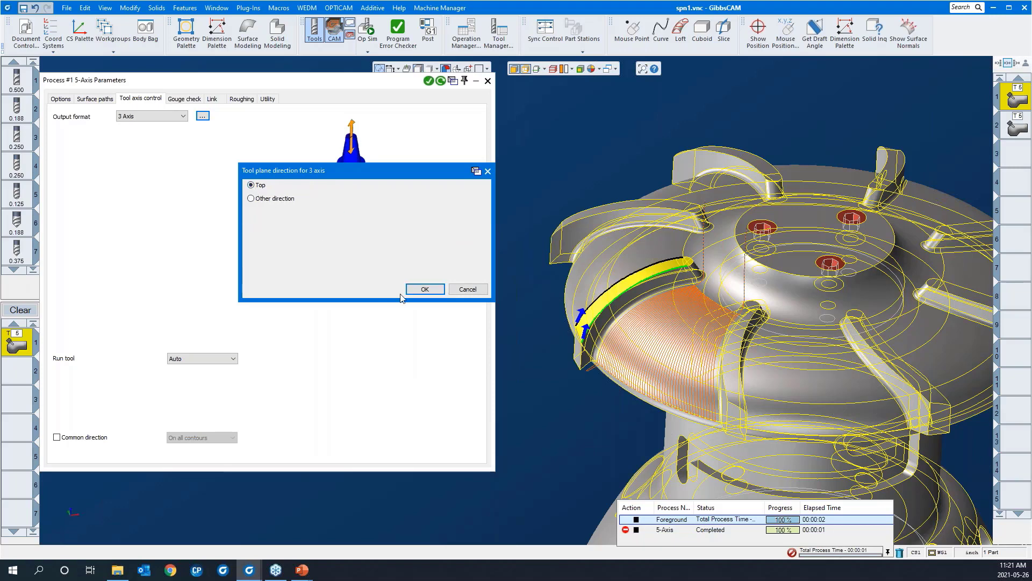
pyautogui.click(429, 290)
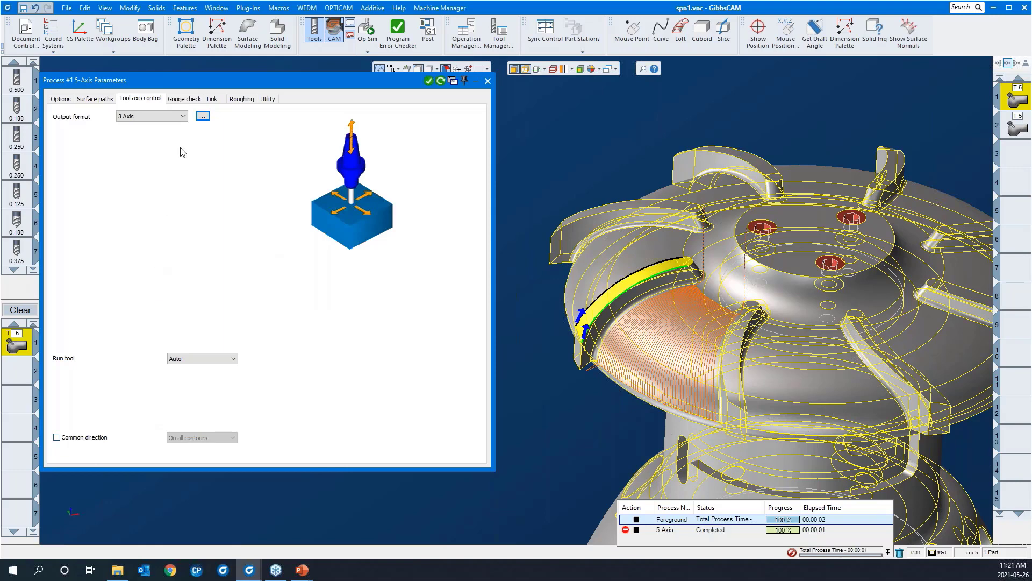
# Turn off the first gouge check, including its flute and shaft checking, for the blade-top process.
pyautogui.click(188, 102)
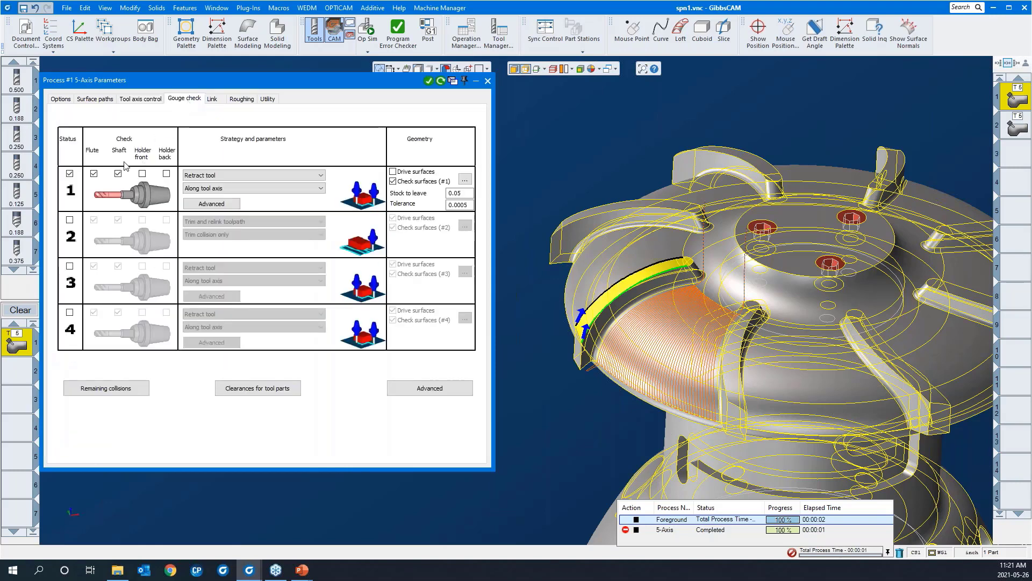
pyautogui.click(69, 174)
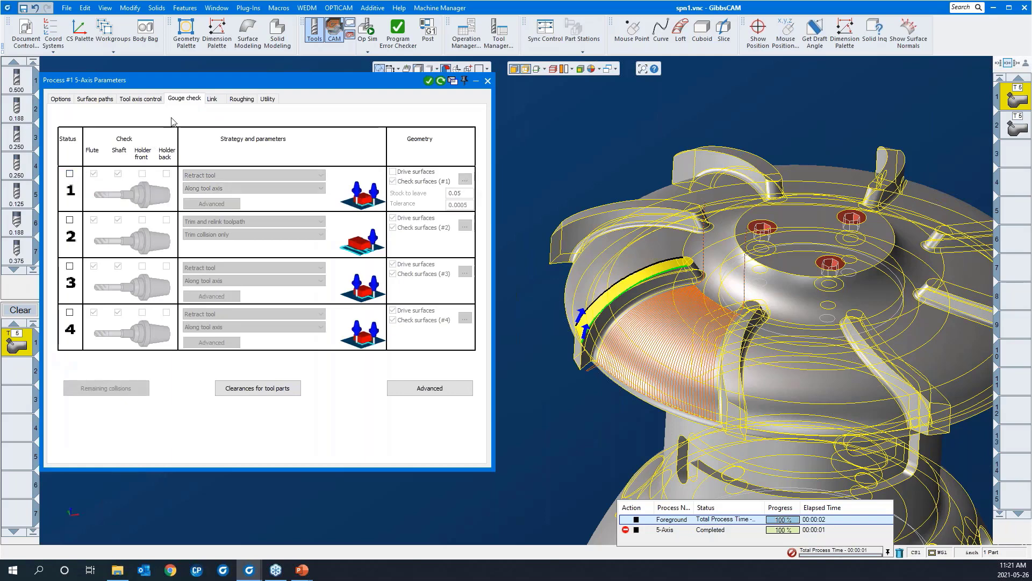
pyautogui.click(212, 99)
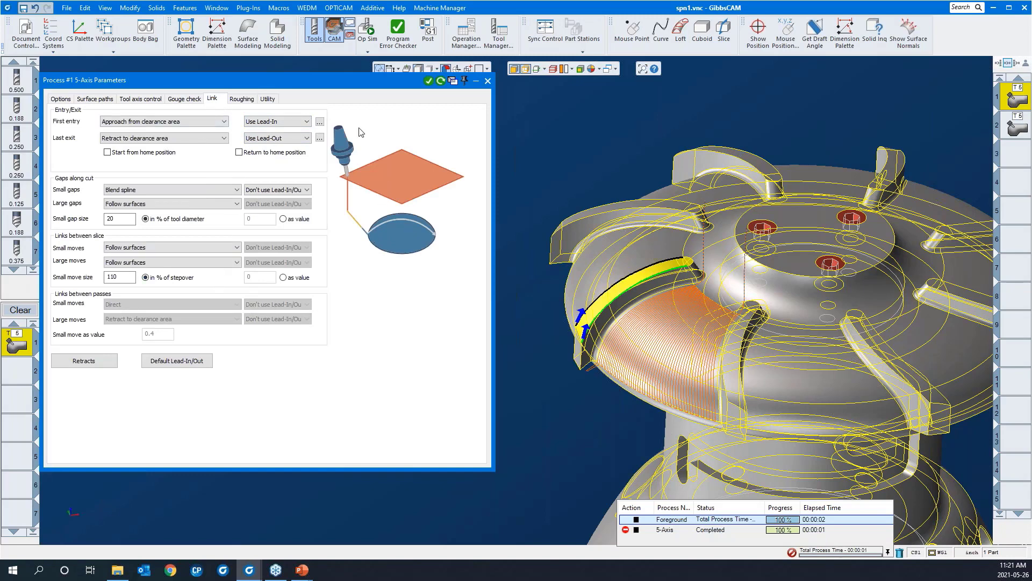
# Collapse the process parameters and generate the blade-top toolpath as a new operation.
pyautogui.doubleClick(326, 84)
pyautogui.rightClick(343, 176)
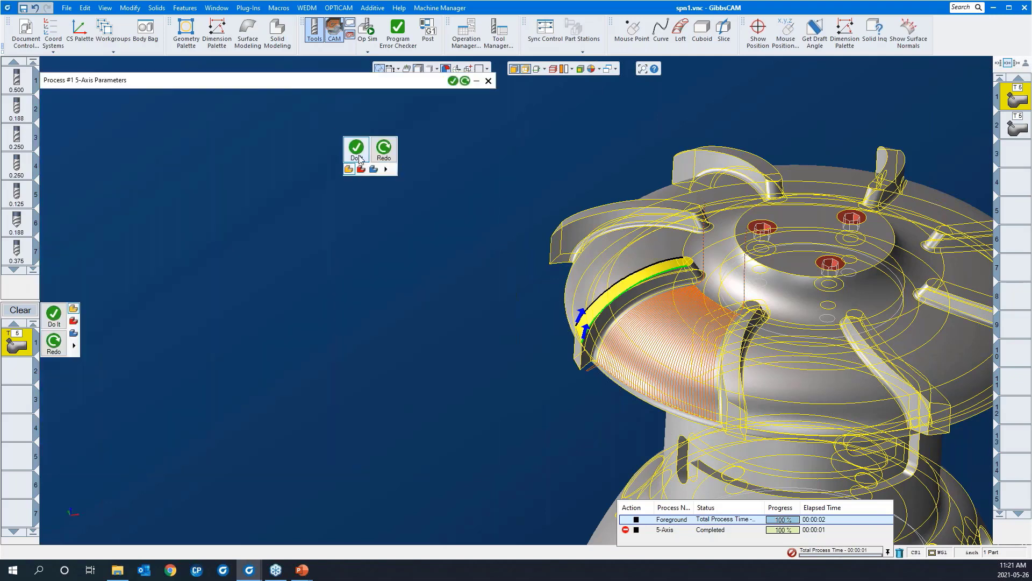
pyautogui.click(383, 149)
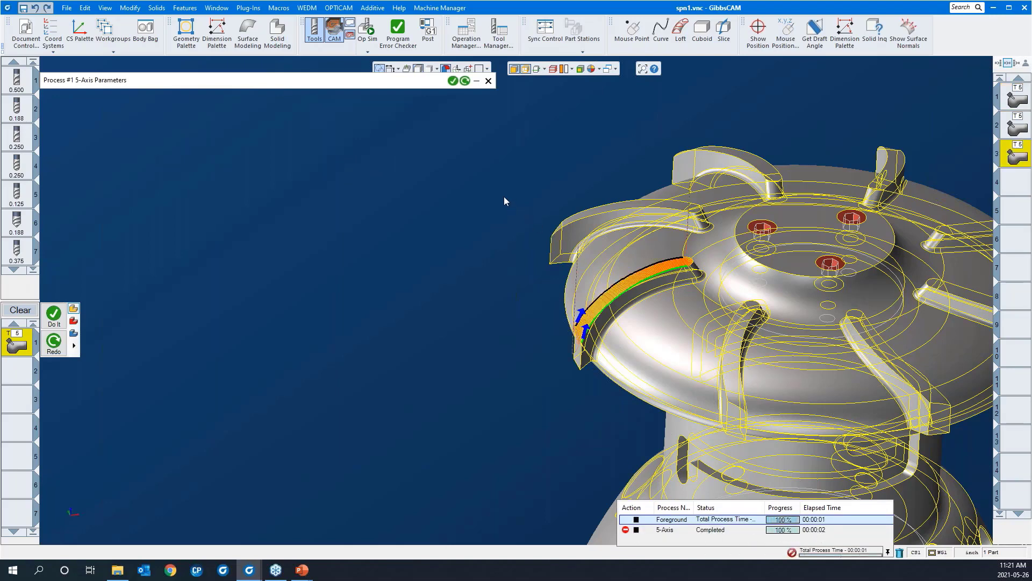
# Examine the morph passes on the blade's top face, especially the tool entry and pass layout around its rounded inner end.
pyautogui.moveTo(504, 198); pyautogui.dragTo(749, 406)
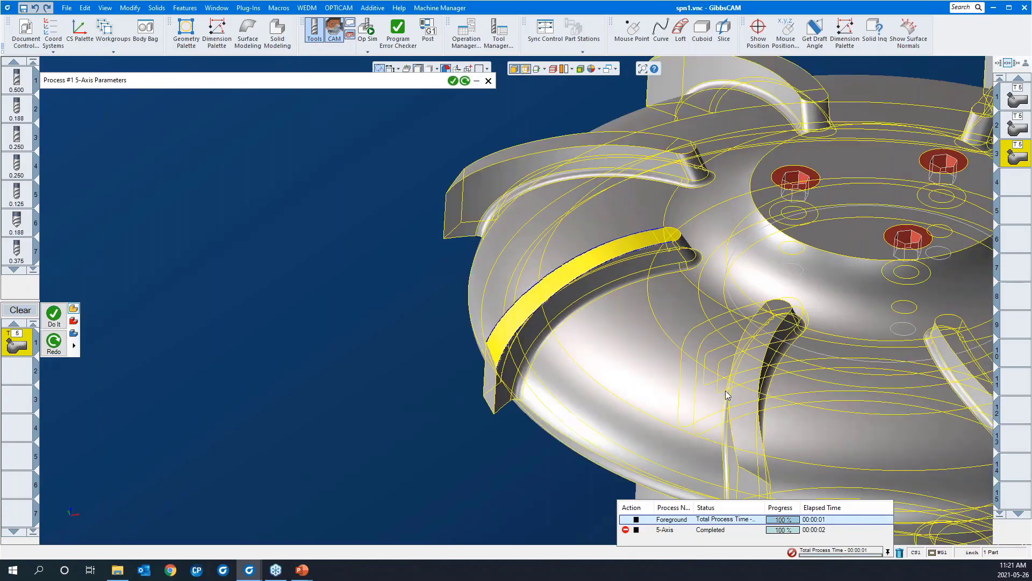
pyautogui.moveTo(726, 395); pyautogui.dragTo(702, 323, button='middle')
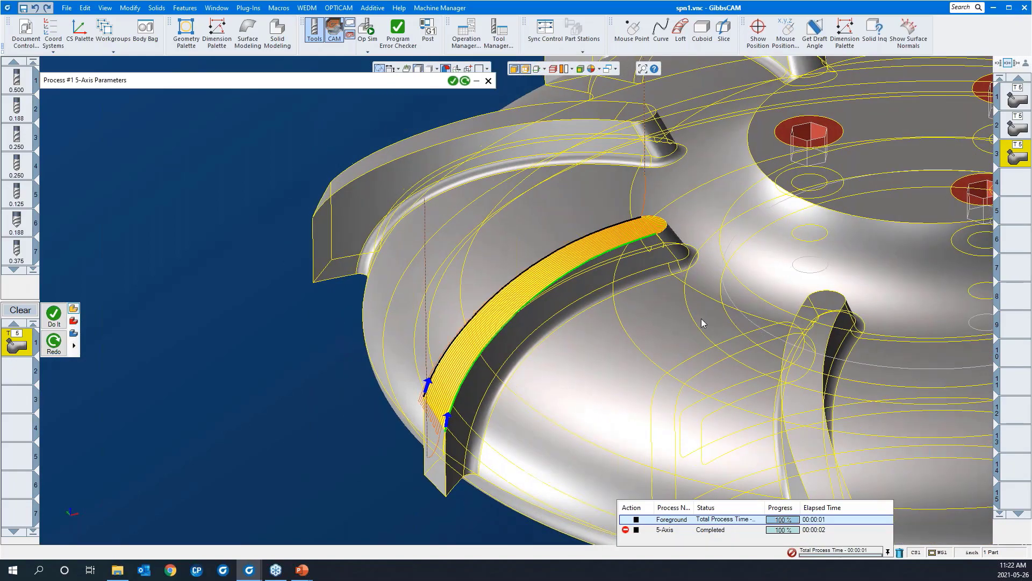
pyautogui.moveTo(650, 200); pyautogui.dragTo(721, 299)
pyautogui.moveTo(508, 329); pyautogui.dragTo(551, 291, button='middle')
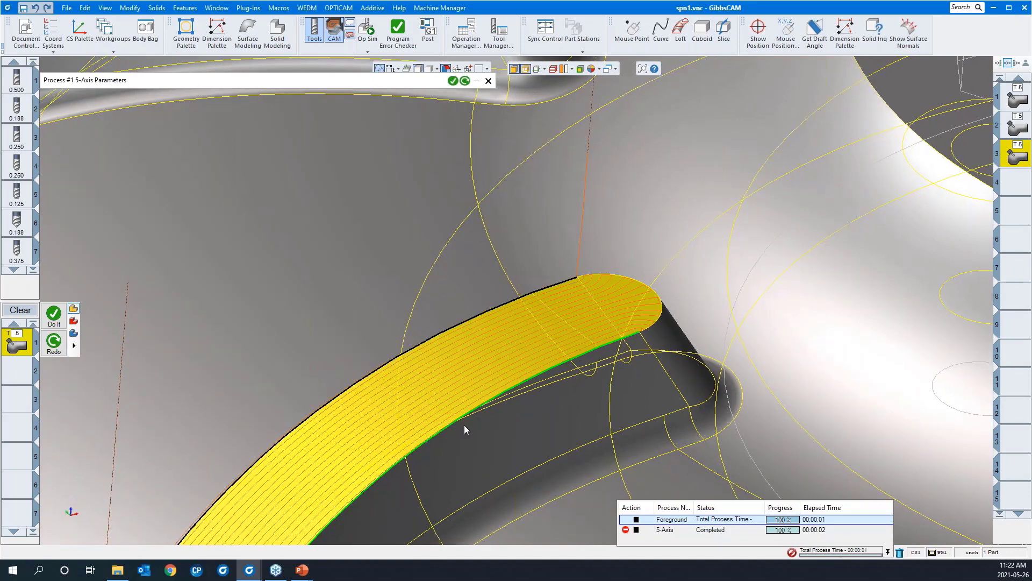
pyautogui.moveTo(464, 425); pyautogui.dragTo(513, 287, button='middle')
pyautogui.moveTo(461, 175); pyautogui.dragTo(750, 405)
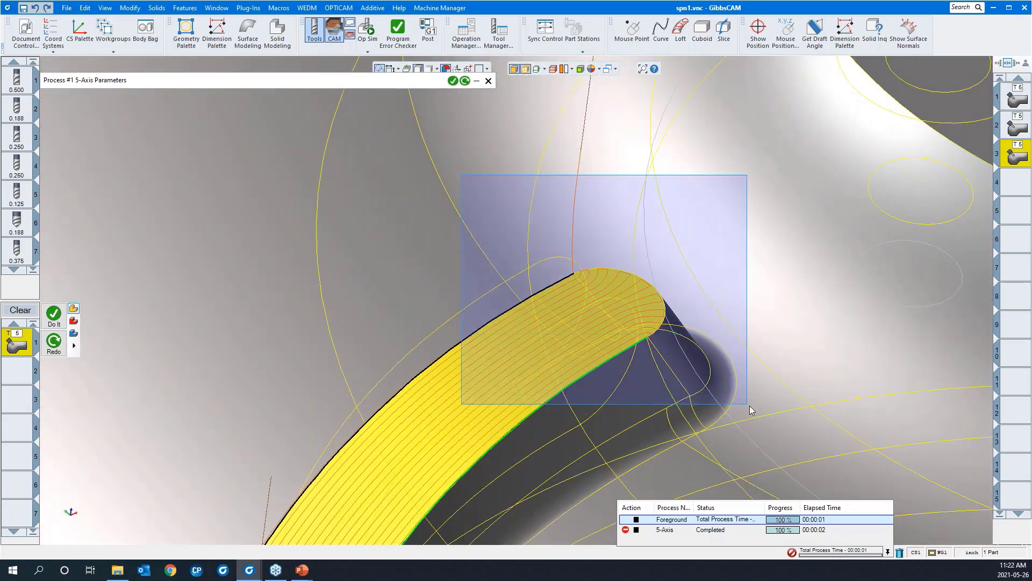
pyautogui.scroll(-2, 757, 207)
pyautogui.moveTo(550, 233); pyautogui.dragTo(555, 324, button='middle')
pyautogui.scroll(-1, 572, 307)
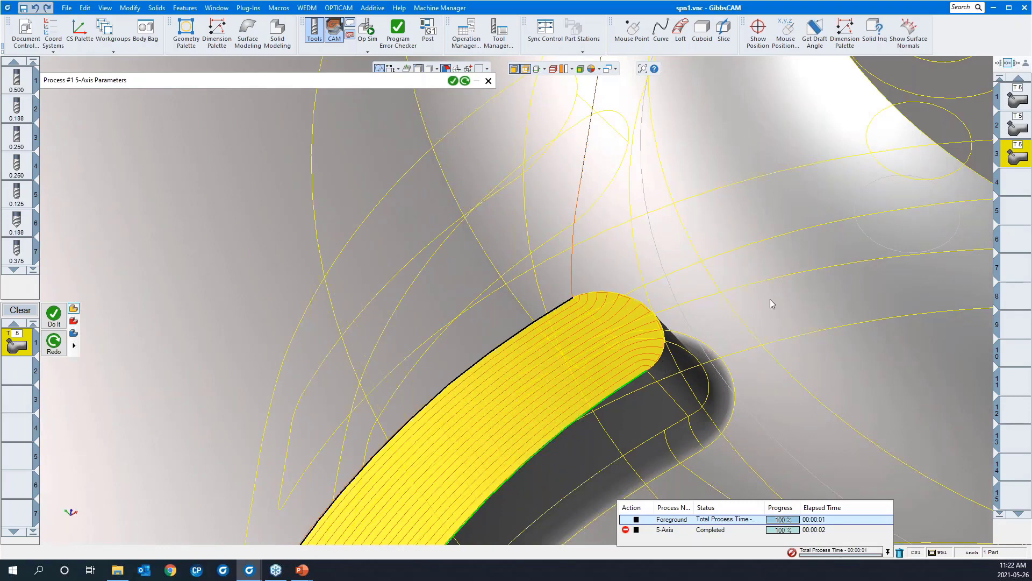
pyautogui.scroll(-3, 768, 287)
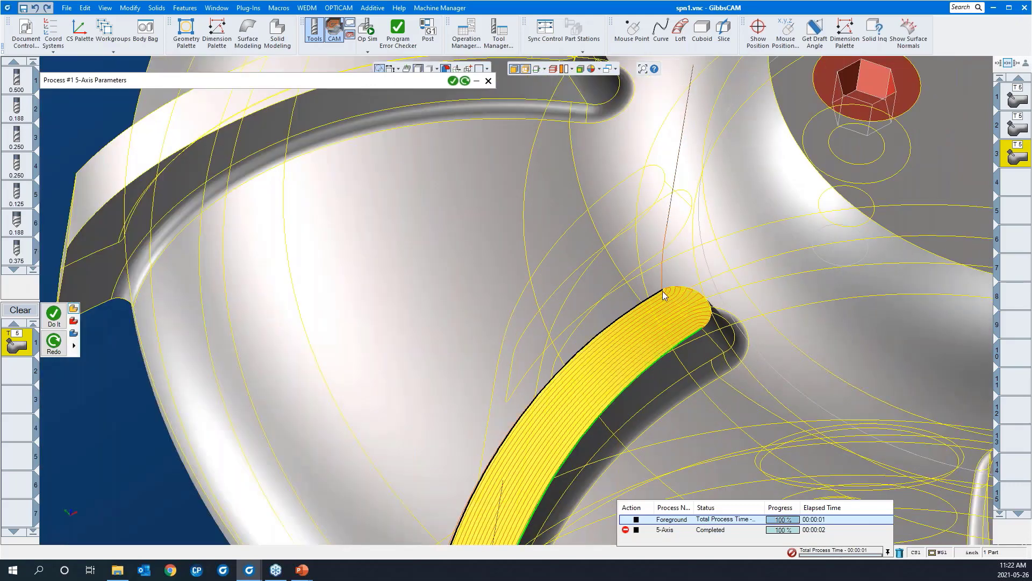
pyautogui.scroll(-2, 615, 249)
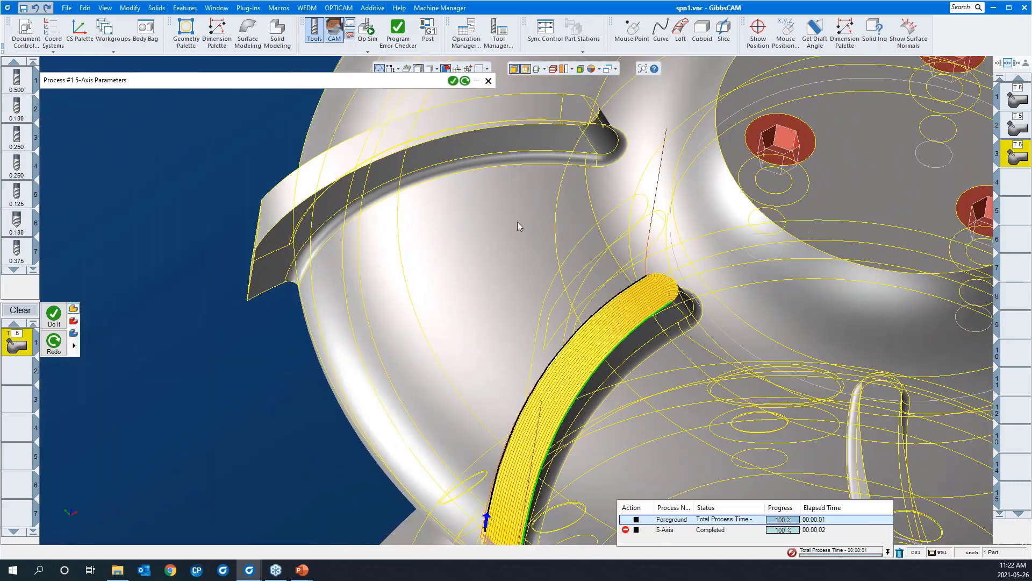
# Turn on Extend edge curve in the blade-top process's surface edge handling and regenerate the toolpath.
pyautogui.click(331, 81)
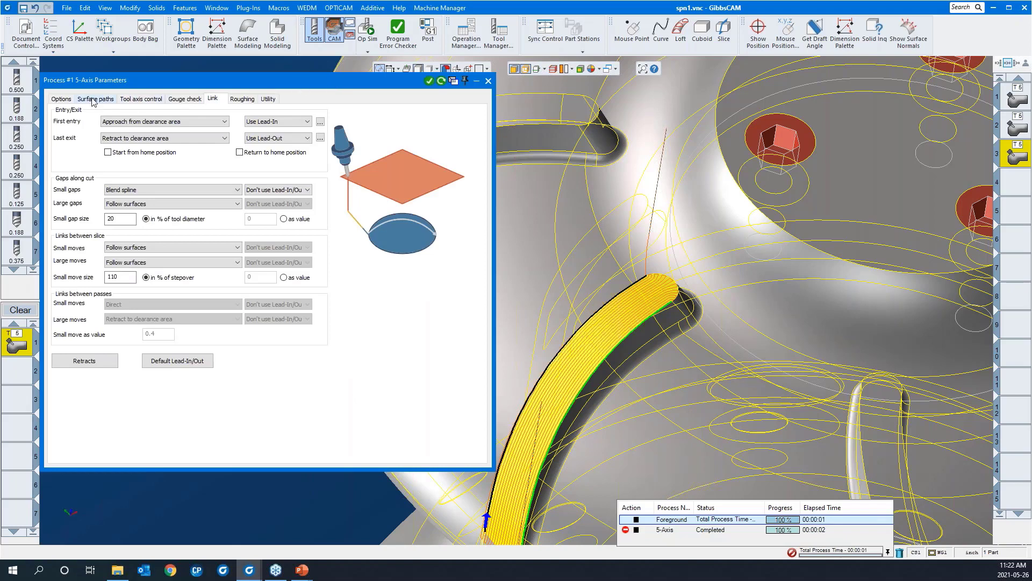
pyautogui.click(89, 100)
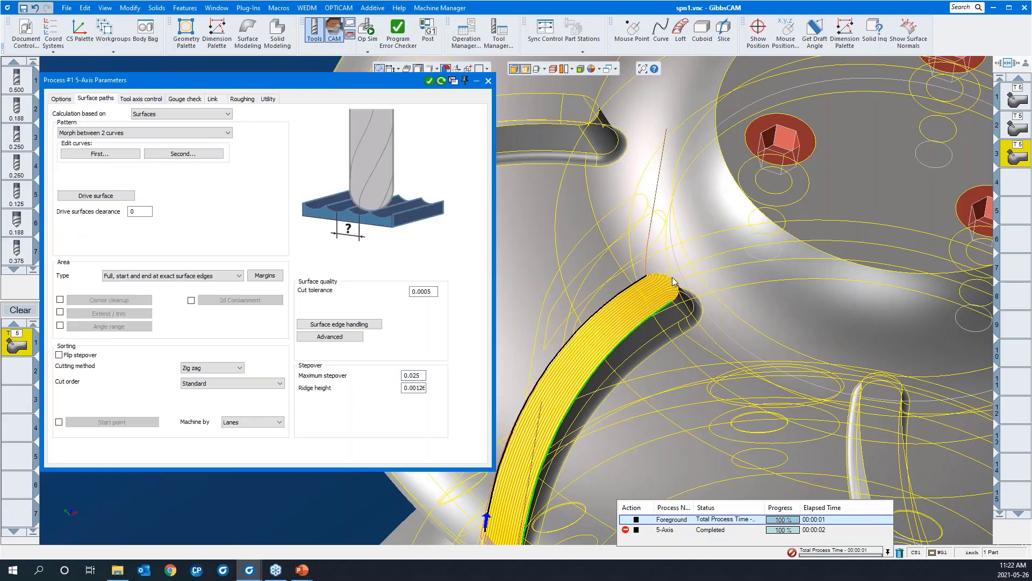
pyautogui.click(364, 325)
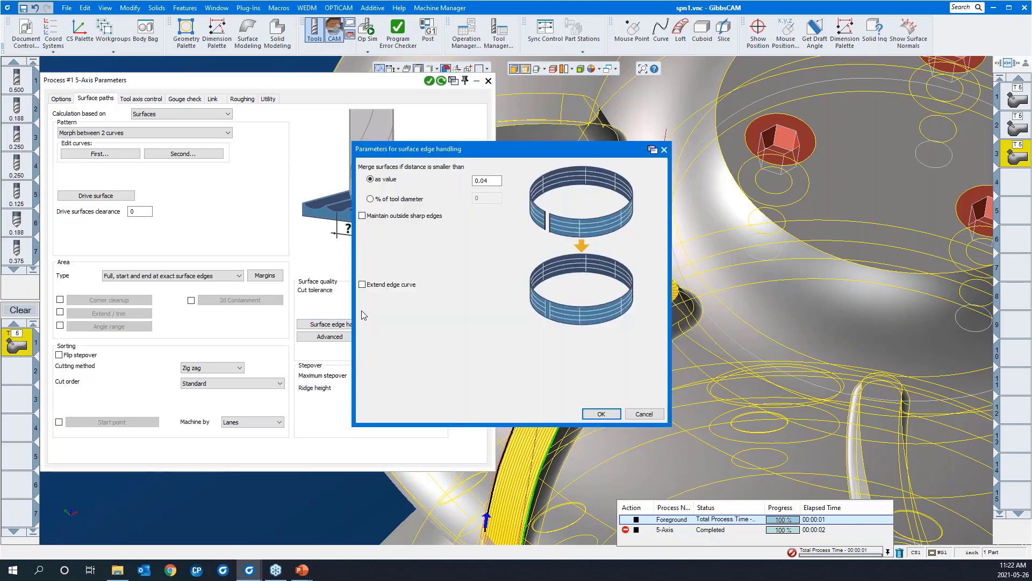
pyautogui.click(363, 286)
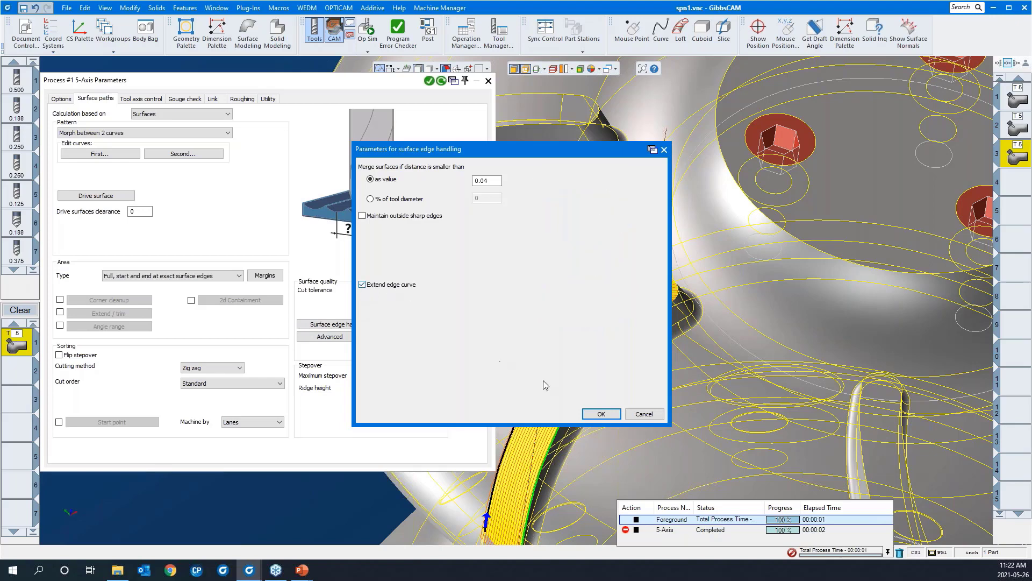
pyautogui.click(600, 413)
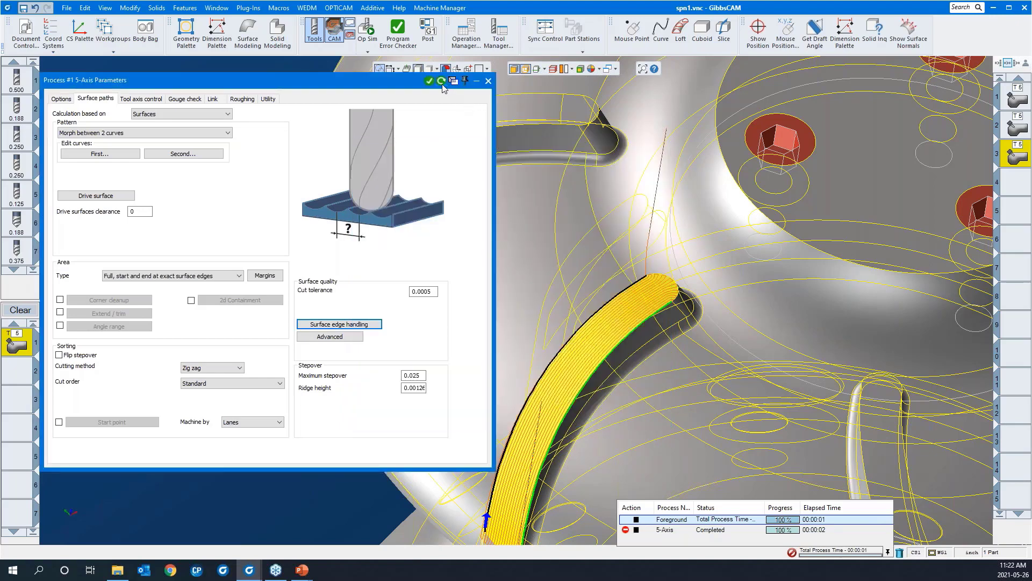
pyautogui.click(442, 81)
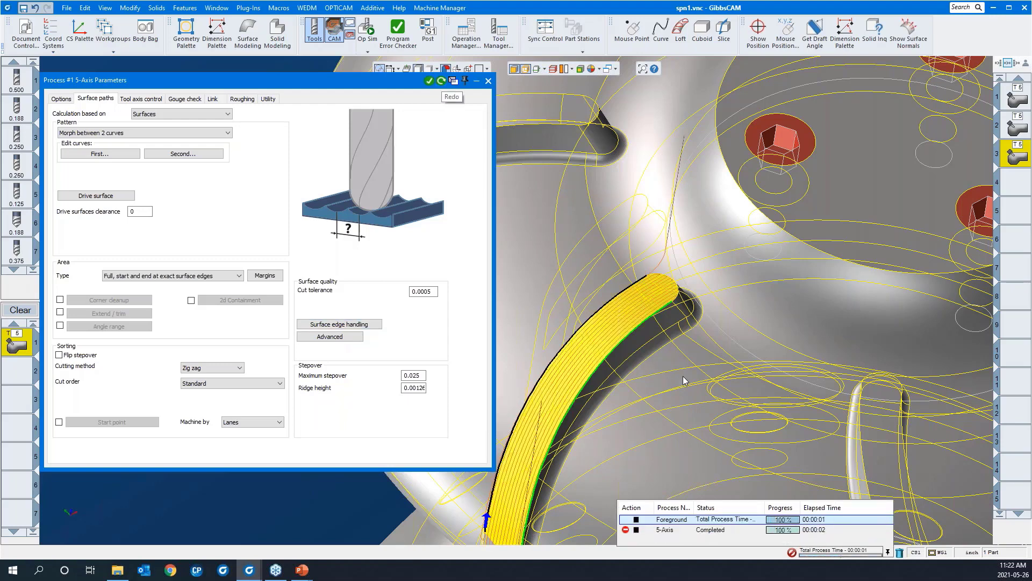
# Examine how the regenerated passes end and link around the rounded inner end of the blade's top face.
pyautogui.moveTo(731, 377); pyautogui.dragTo(539, 217)
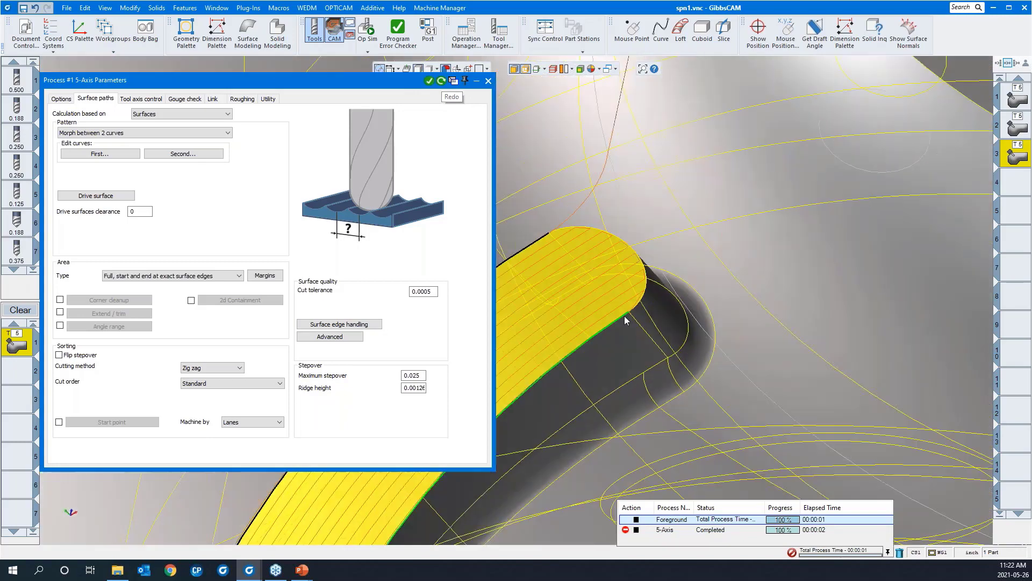
pyautogui.moveTo(624, 316); pyautogui.dragTo(698, 425, button='middle')
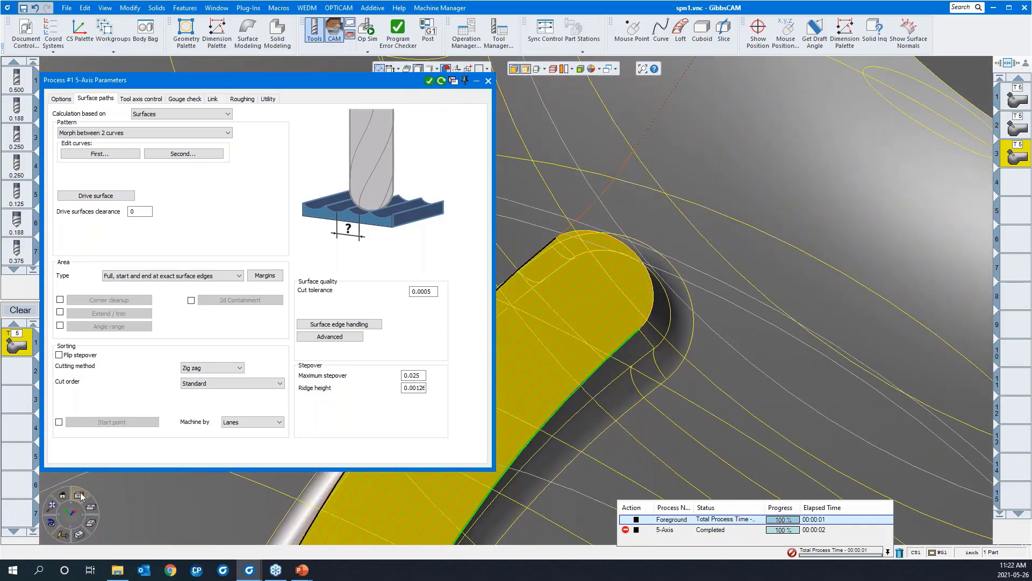
pyautogui.click(80, 495)
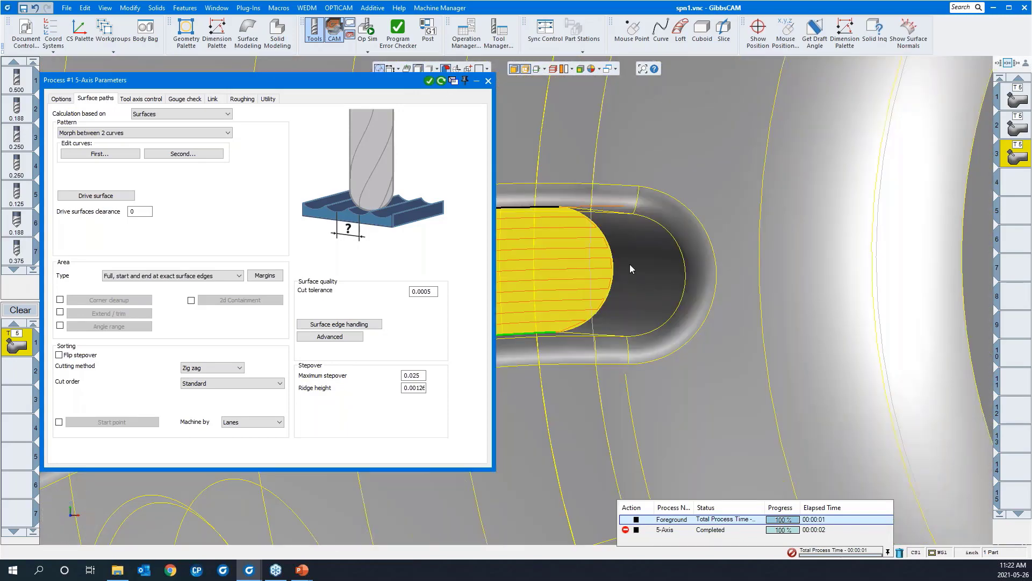
pyautogui.moveTo(667, 259); pyautogui.dragTo(779, 255, button='middle')
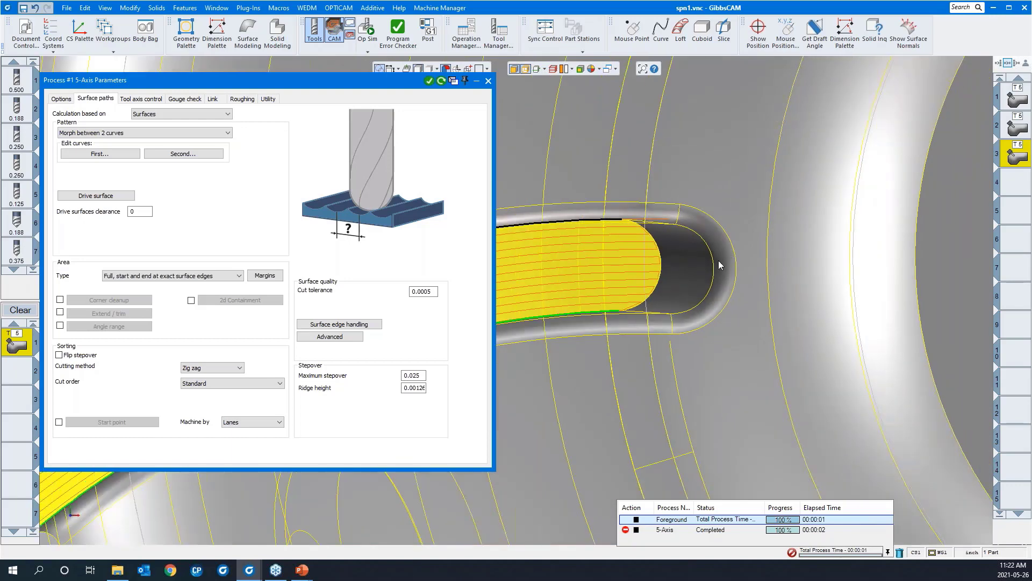
pyautogui.moveTo(560, 204); pyautogui.dragTo(719, 376)
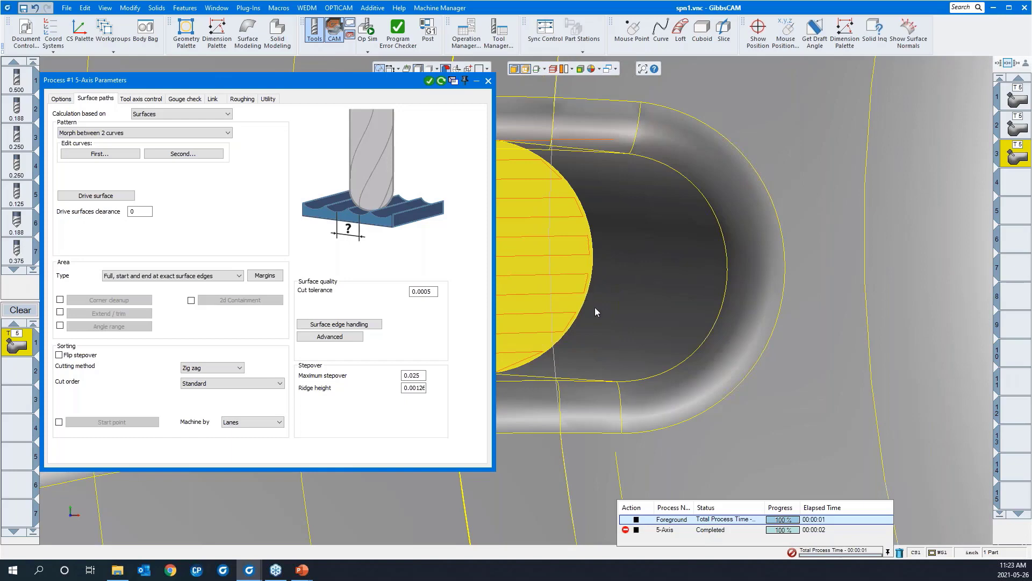
pyautogui.scroll(-2, 759, 275)
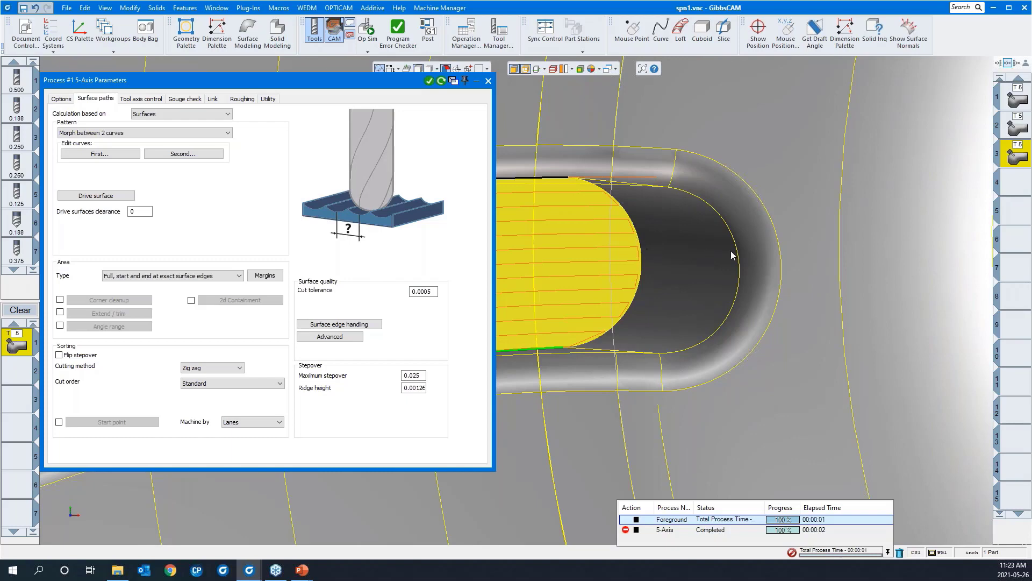
pyautogui.scroll(-1, 813, 250)
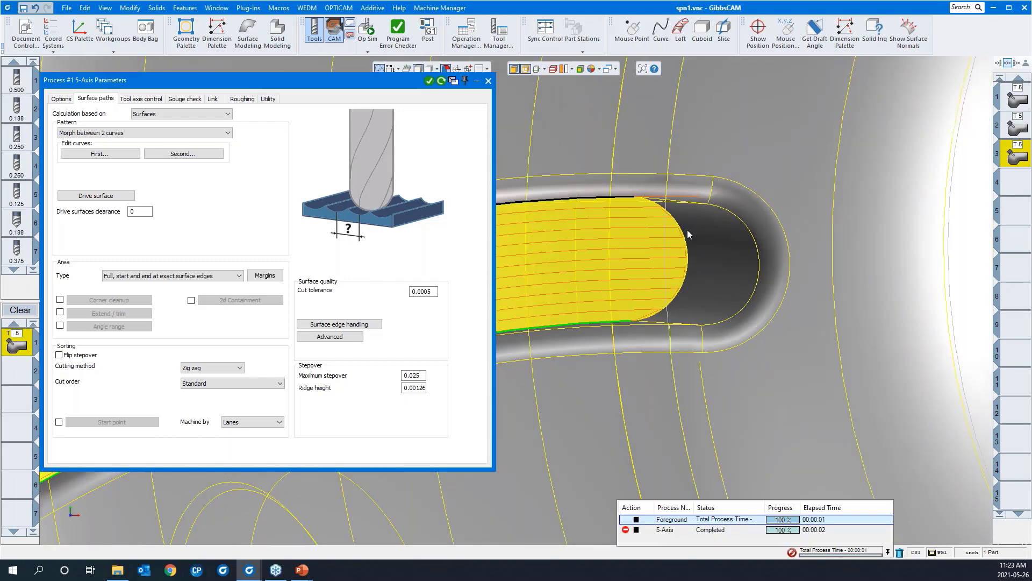
# Set both small and large moves between slices to Blend spline and regenerate the blade-top toolpath.
pyautogui.click(220, 100)
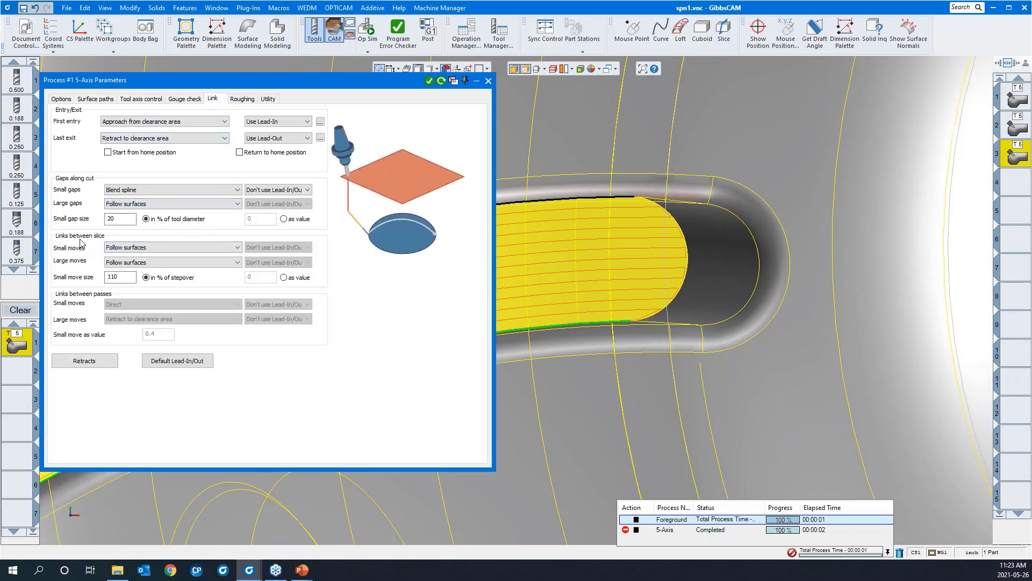
pyautogui.click(135, 250)
pyautogui.click(132, 263)
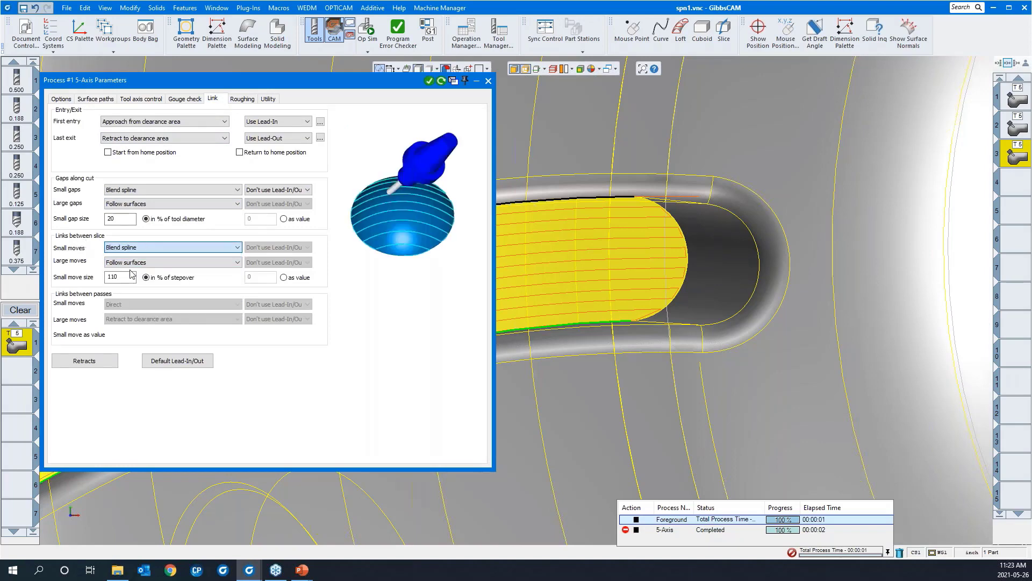
pyautogui.click(132, 262)
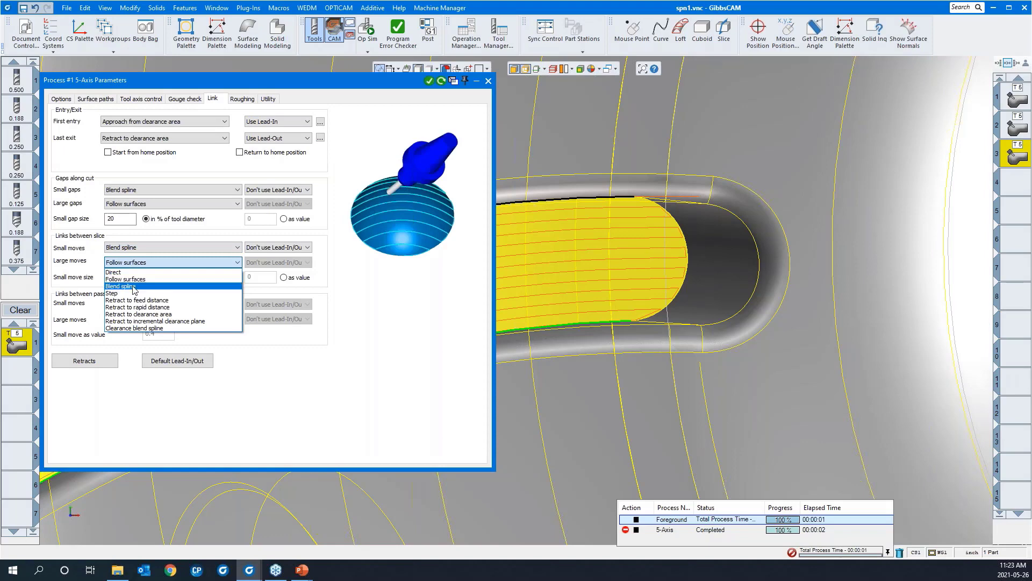
pyautogui.click(134, 286)
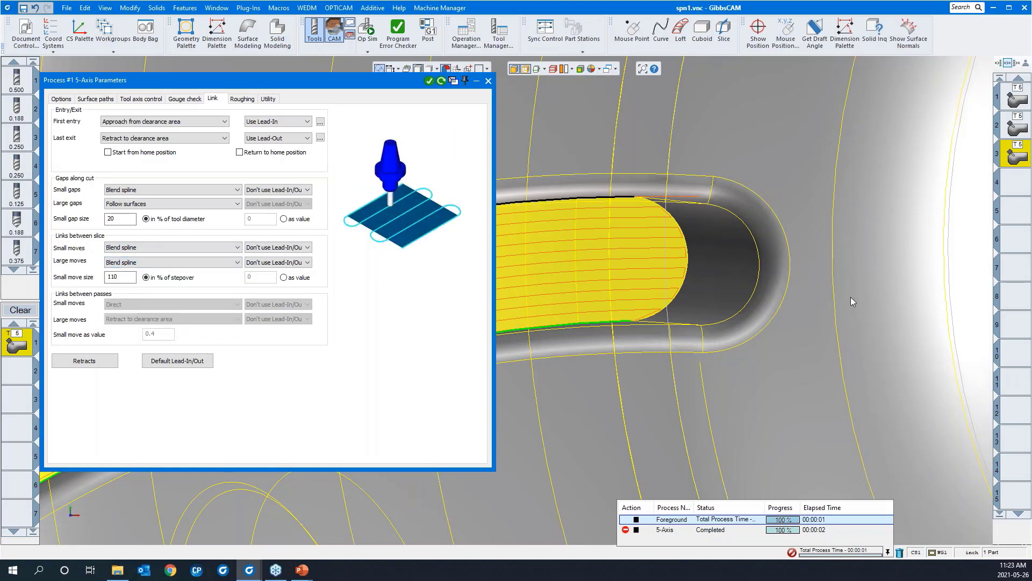
pyautogui.scroll(-5, 855, 294)
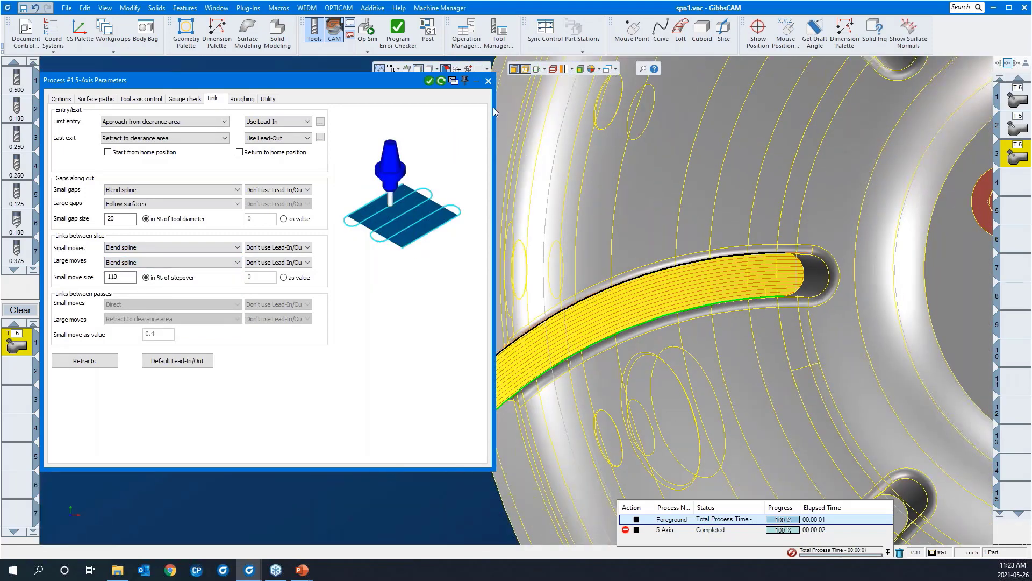
pyautogui.click(443, 82)
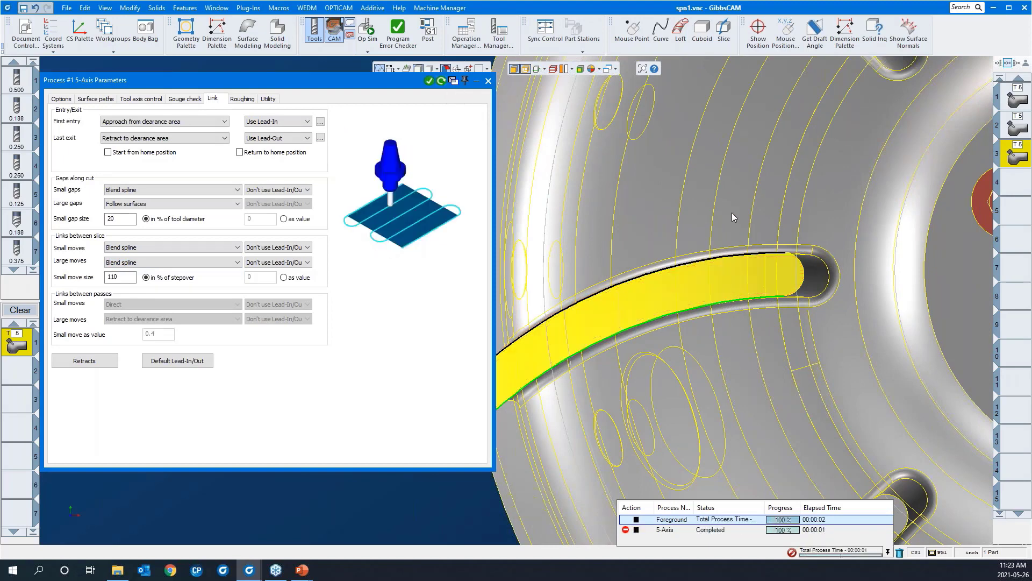
# Enable Extend / trim with start and end tangential extensions of 0.025 by value, and regenerate the blade-top toolpath.
pyautogui.moveTo(717, 206); pyautogui.dragTo(844, 349)
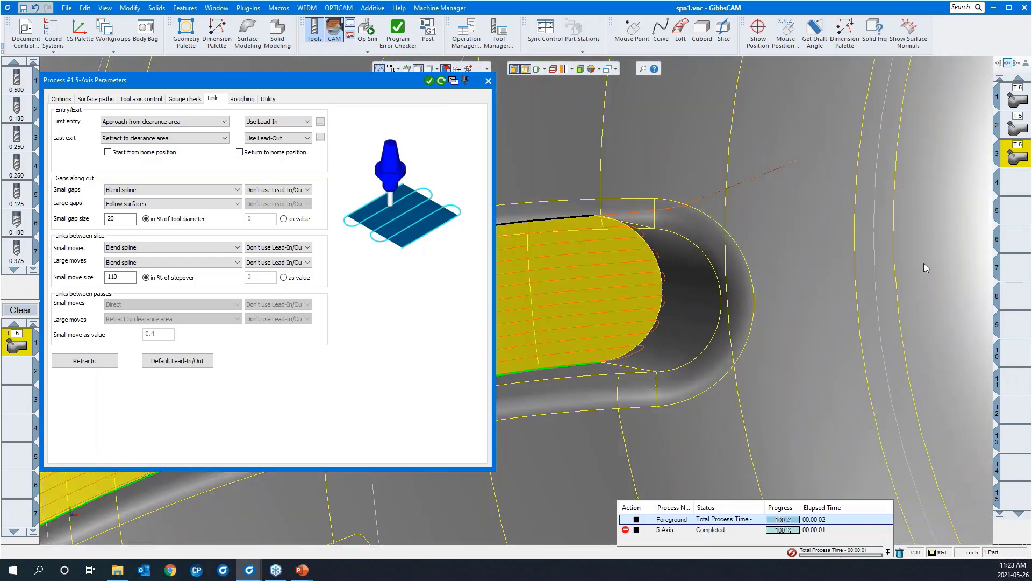
pyautogui.scroll(-5, 905, 152)
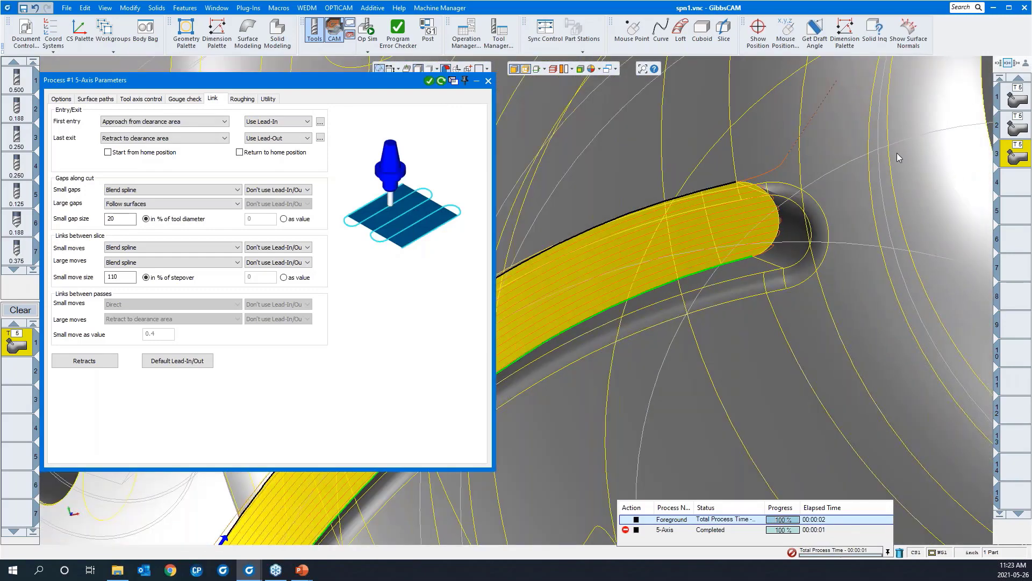
pyautogui.scroll(-2, 740, 227)
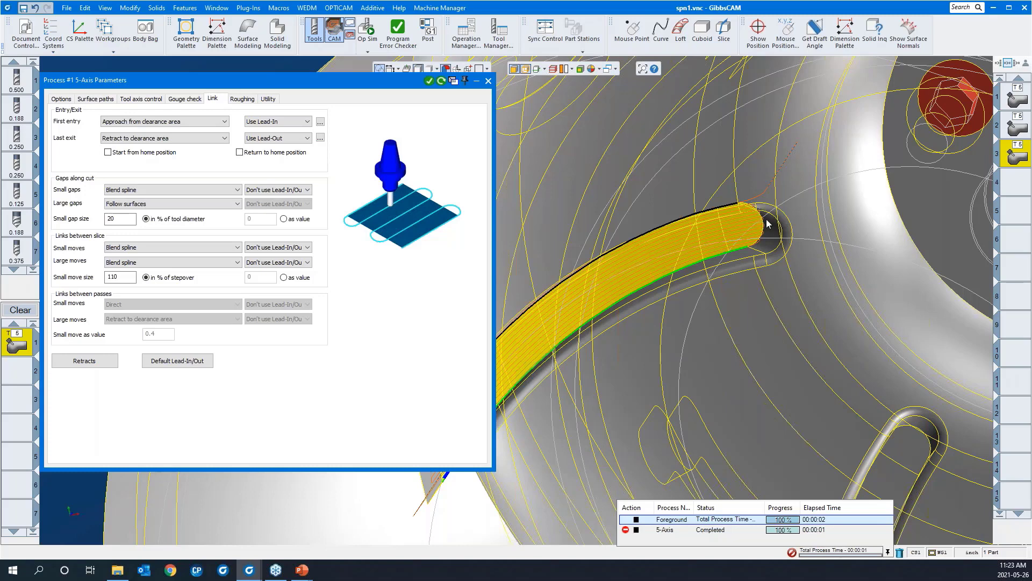
pyautogui.click(96, 99)
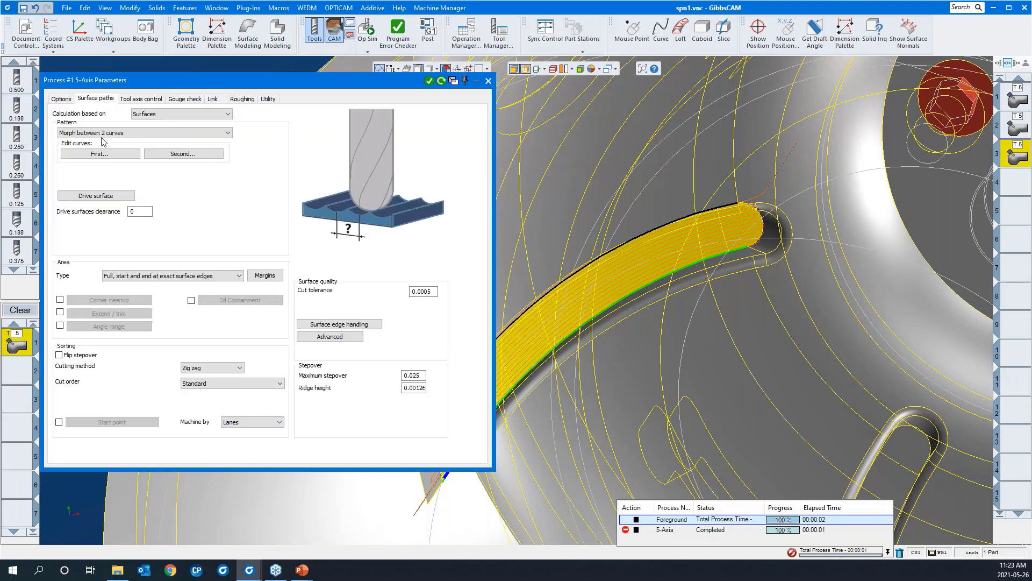
pyautogui.click(60, 312)
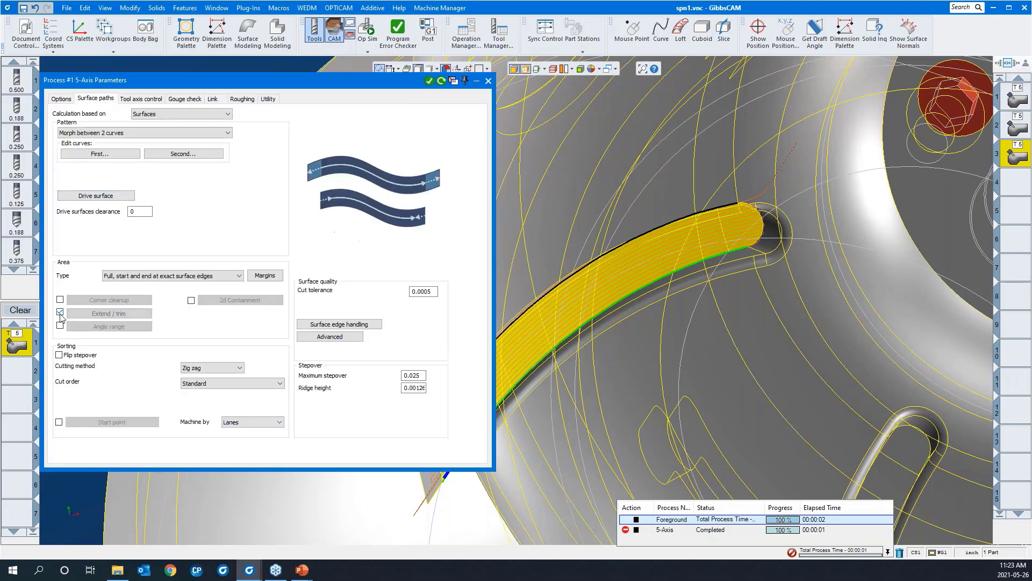
pyautogui.click(81, 315)
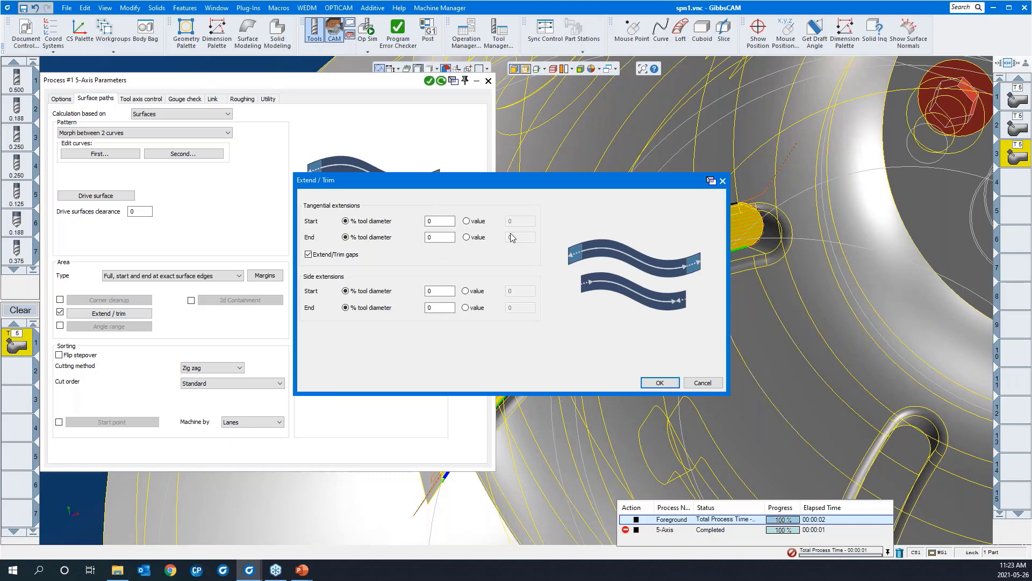
pyautogui.click(466, 221)
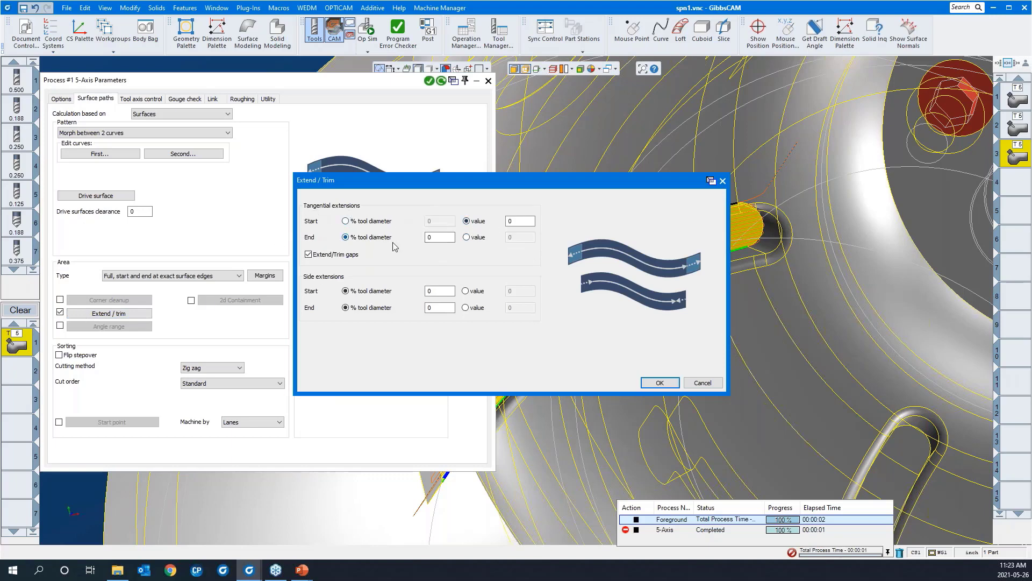
pyautogui.click(466, 237)
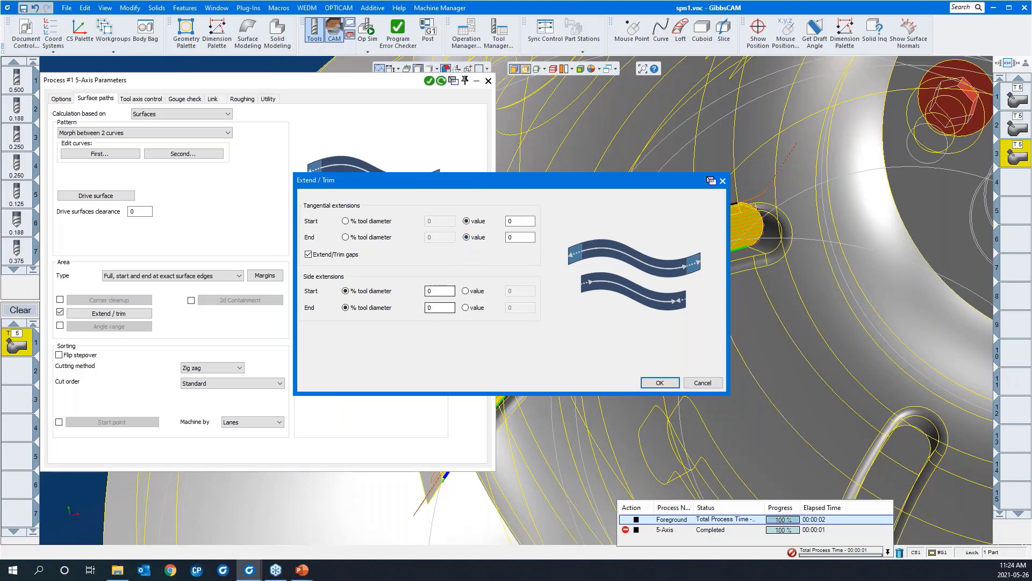
pyautogui.click(515, 222)
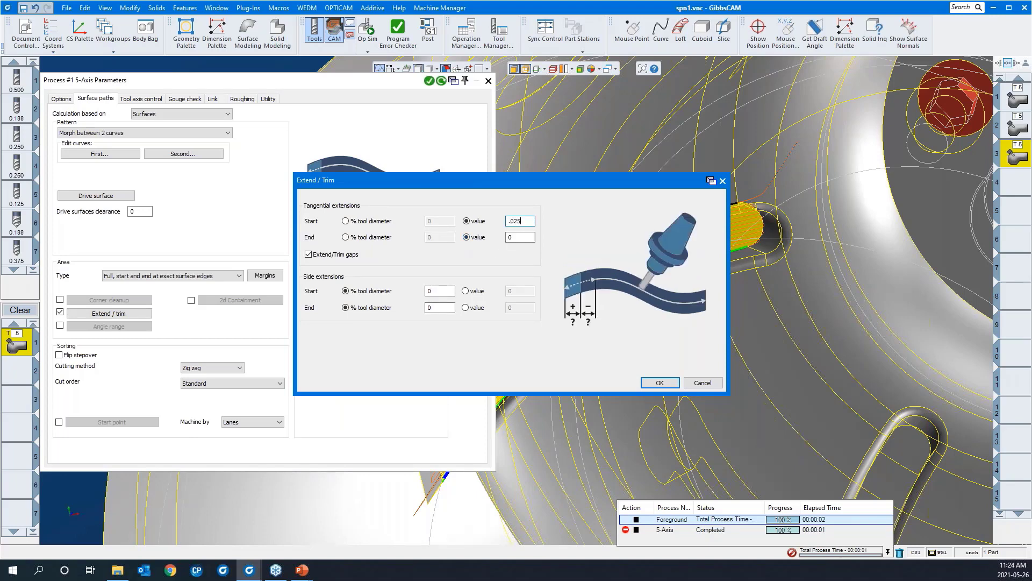
pyautogui.click(518, 237)
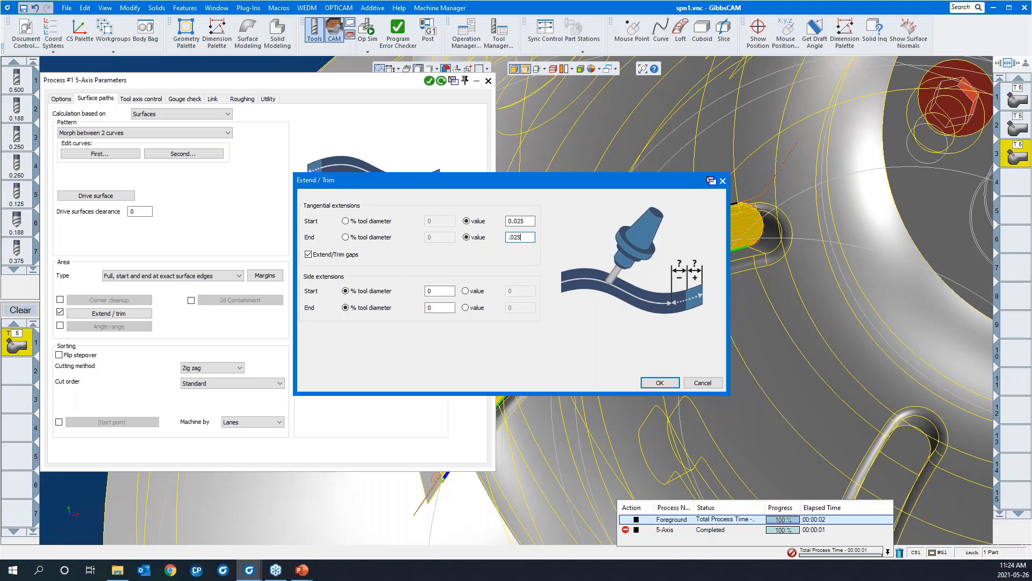
pyautogui.write('.025')
pyautogui.click(658, 383)
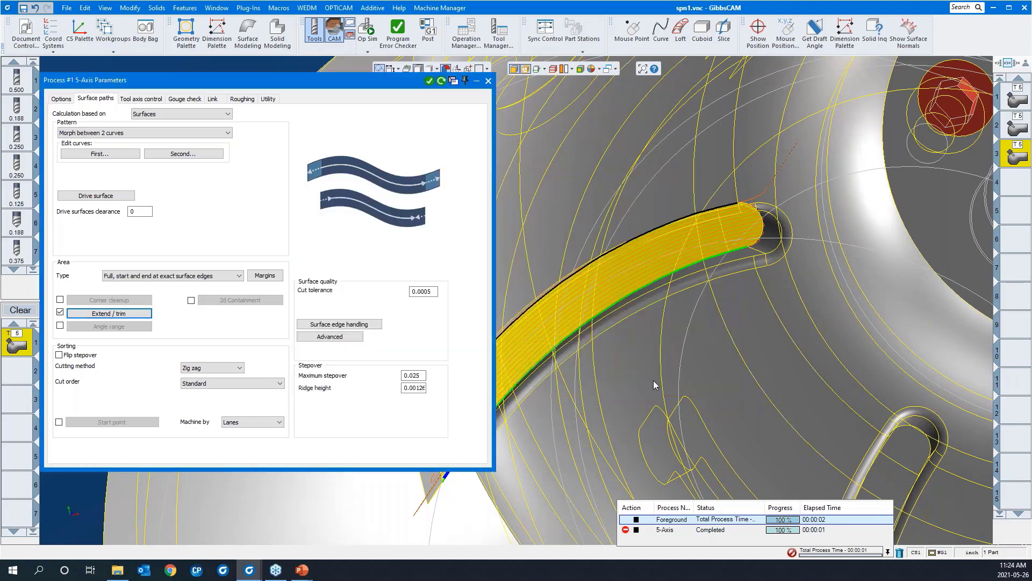
pyautogui.click(441, 81)
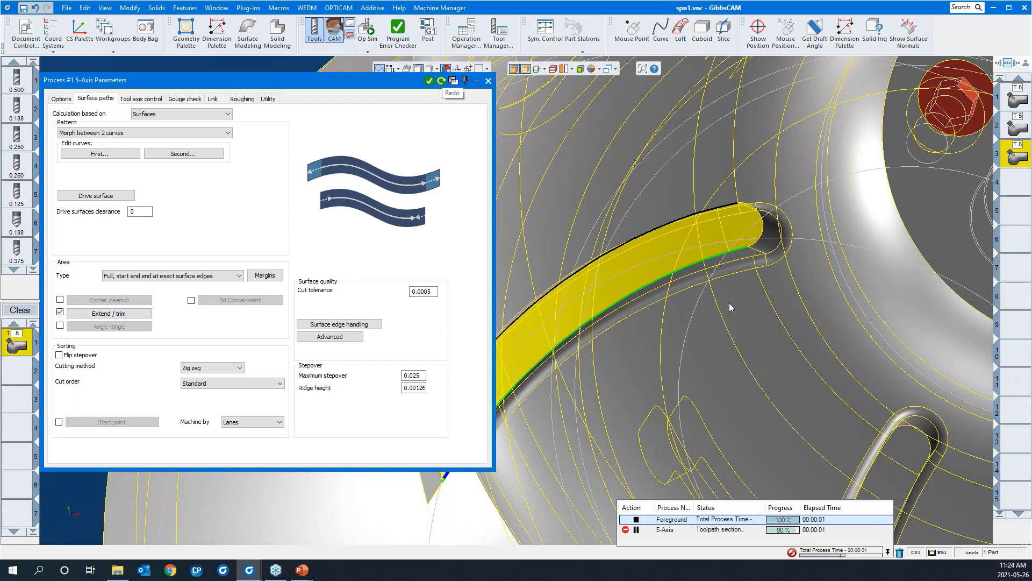
# Set the blade-top process's Rotary Duplicate to 7 times at C 45 and regenerate the toolpath across all blades.
pyautogui.scroll(5, 795, 283)
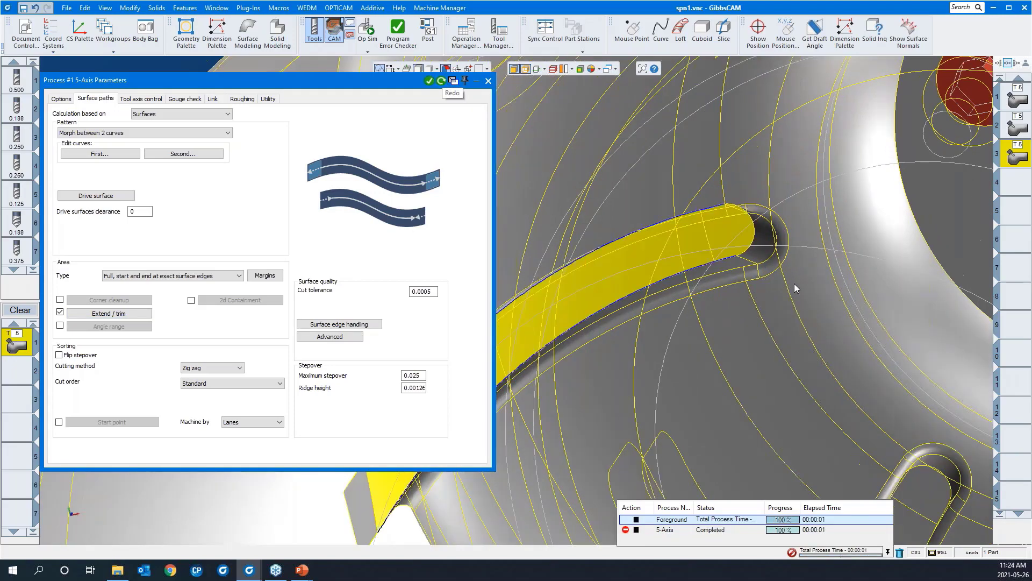
pyautogui.scroll(-5, 815, 270)
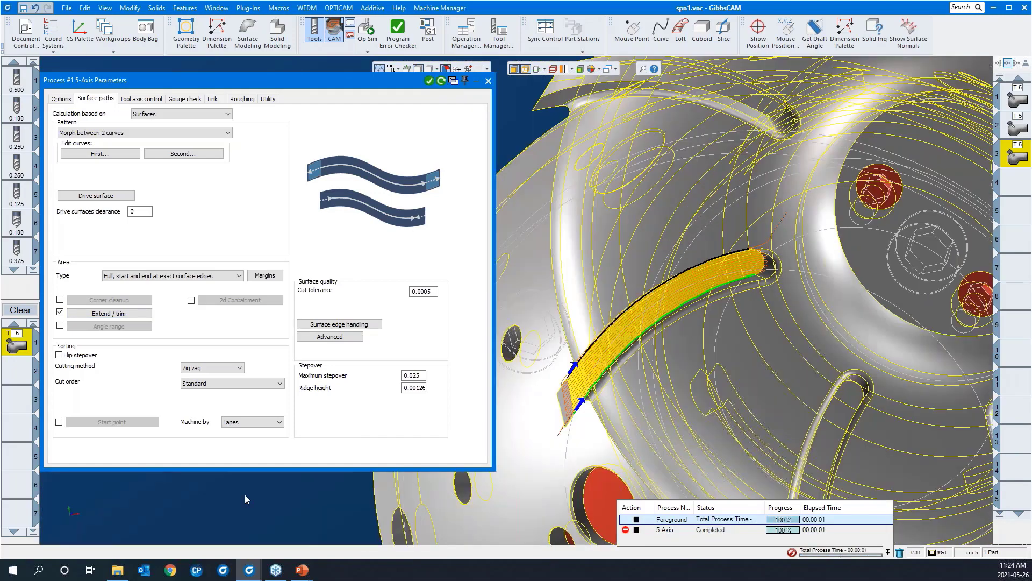
pyautogui.click(80, 536)
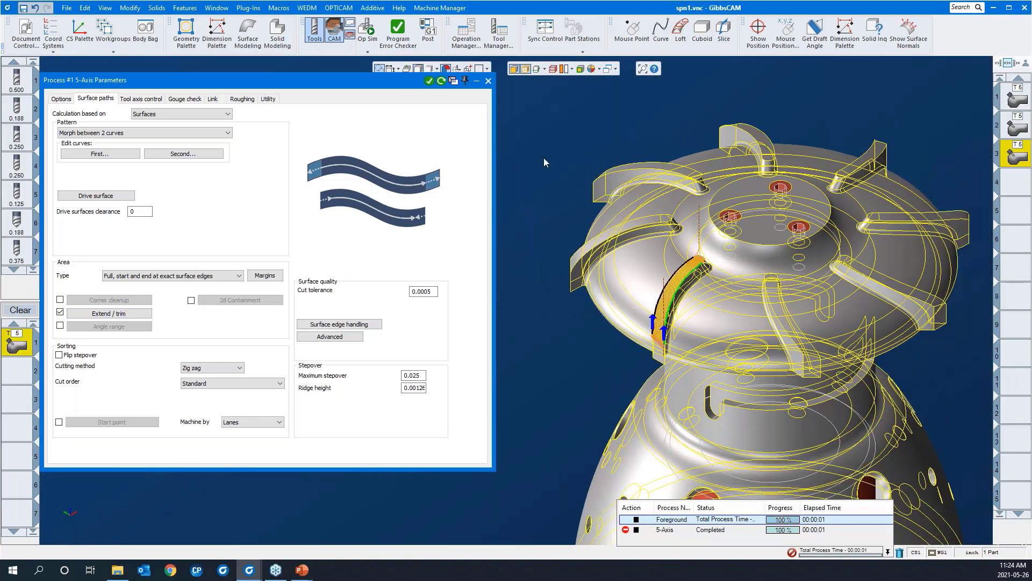
pyautogui.click(61, 99)
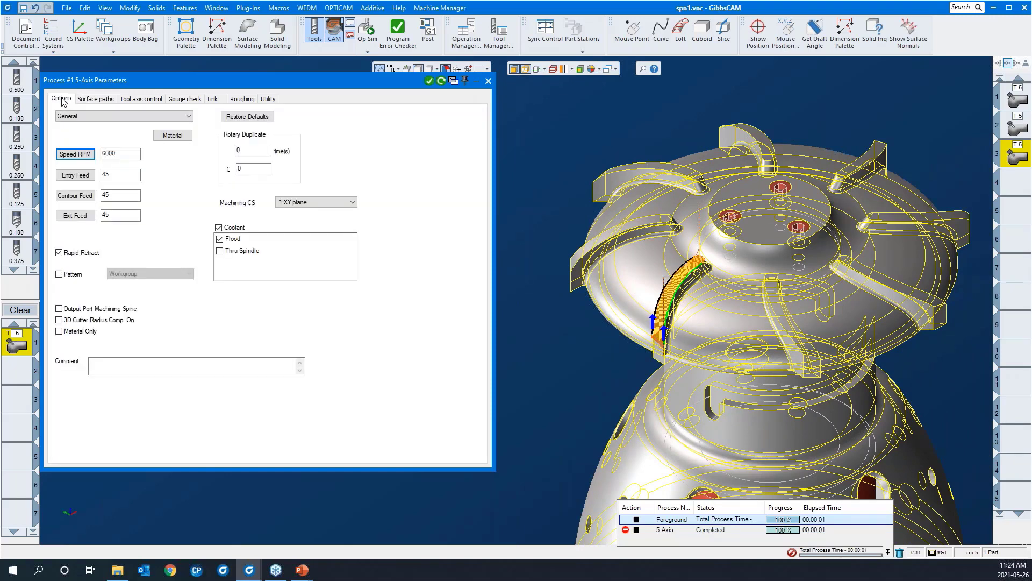
pyautogui.doubleClick(259, 156)
pyautogui.doubleClick(256, 172)
pyautogui.click(441, 81)
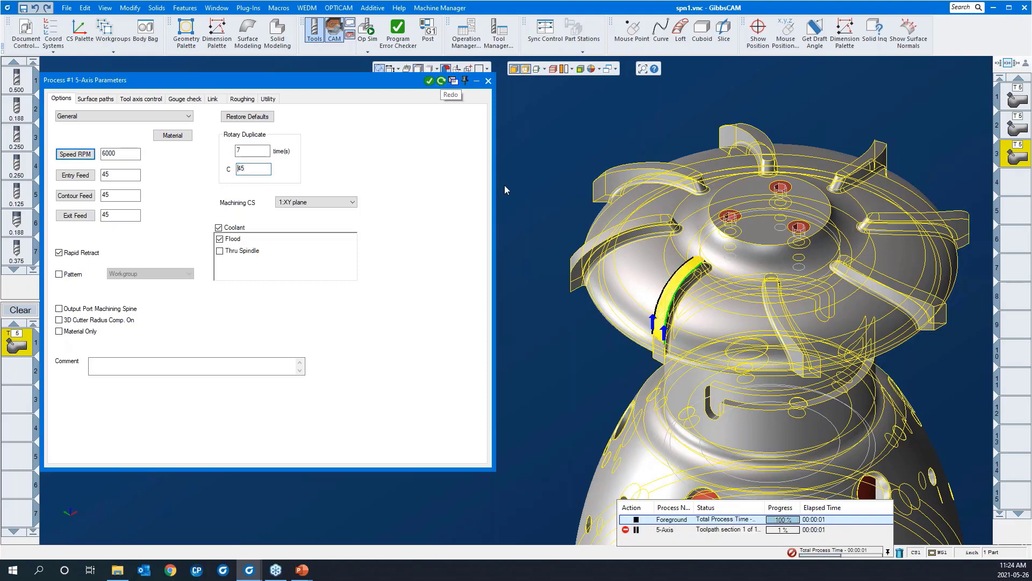
pyautogui.doubleClick(372, 78)
pyautogui.scroll(-2, 256, 270)
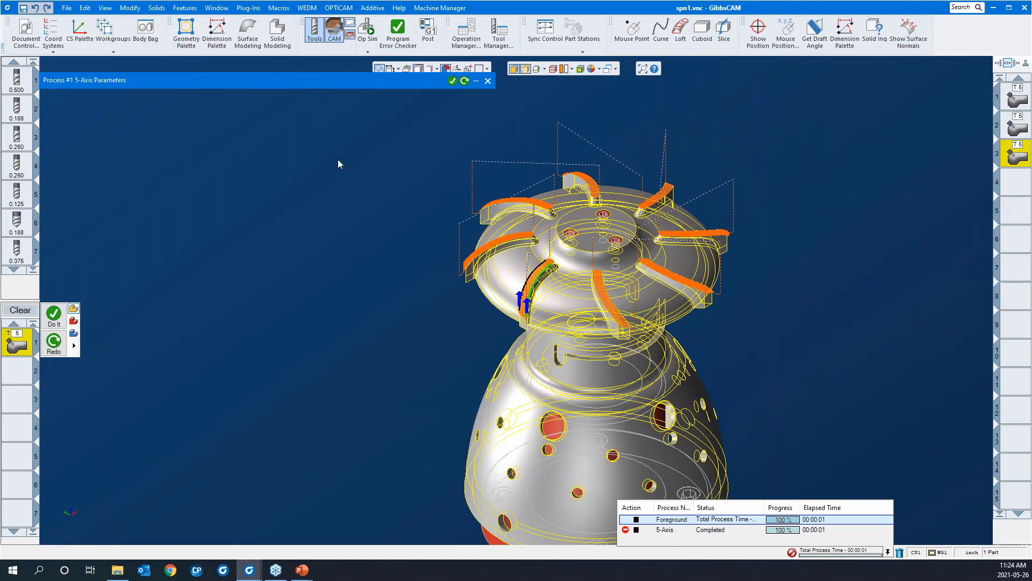
# Simulate the duplicated blade-top operation from the start at maximum speed, watch it cut successive blades, and close the simulation.
pyautogui.click(368, 28)
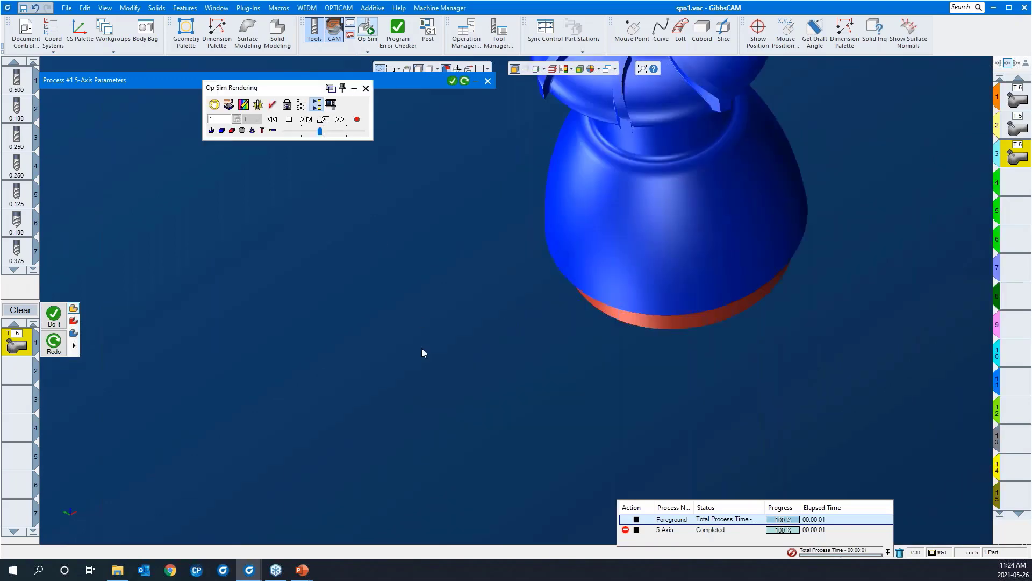
pyautogui.moveTo(469, 303); pyautogui.dragTo(345, 449, button='middle')
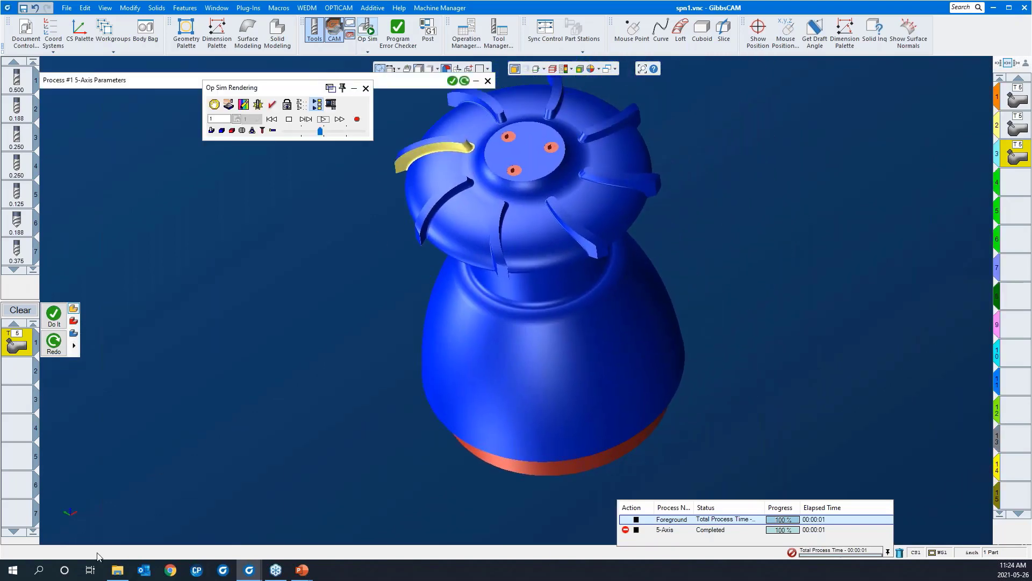
pyautogui.moveTo(82, 535)
pyautogui.click(271, 119)
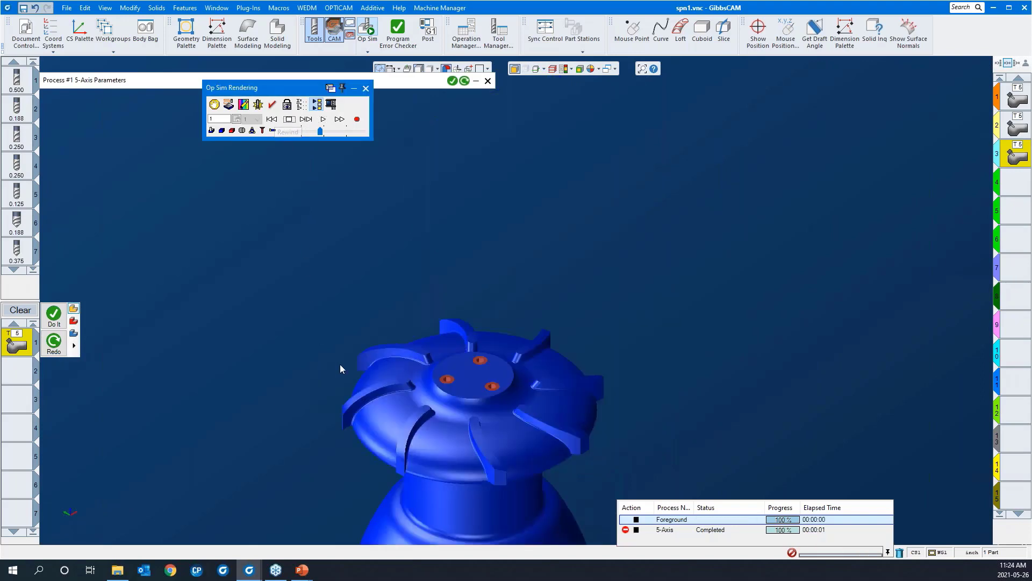
pyautogui.click(324, 120)
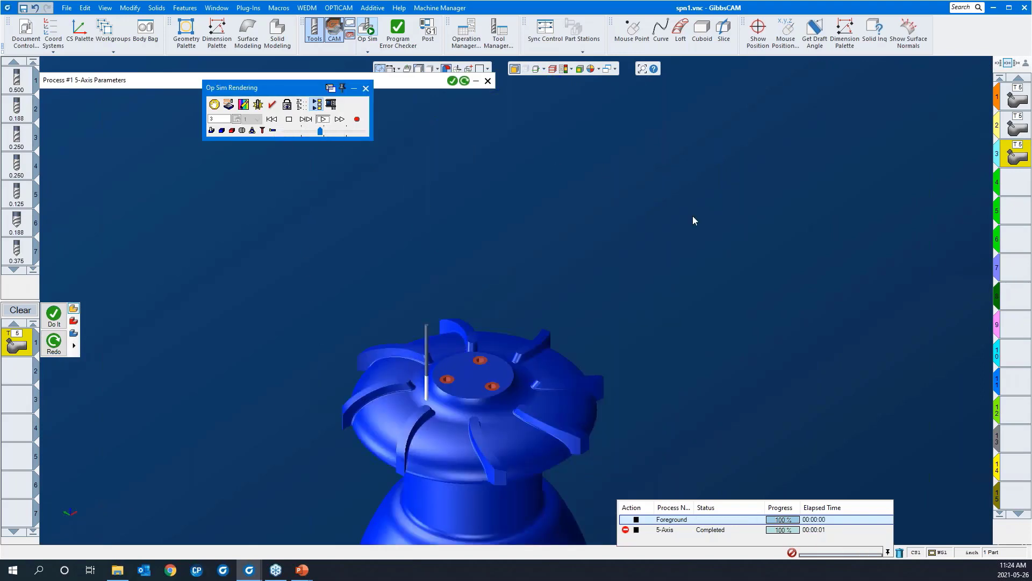
pyautogui.moveTo(320, 131); pyautogui.dragTo(363, 131)
pyautogui.scroll(-3, 589, 173)
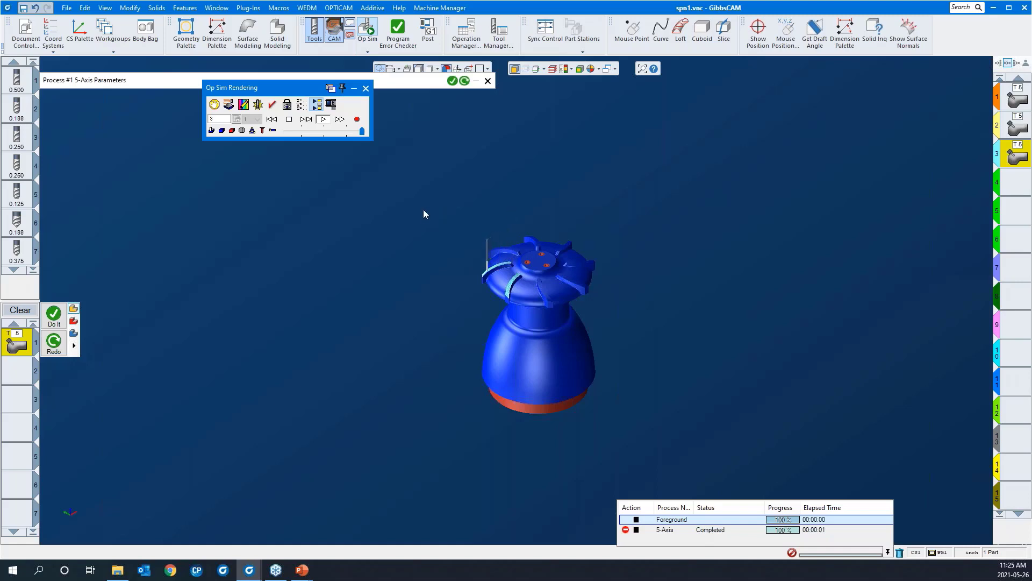
pyautogui.moveTo(441, 191); pyautogui.dragTo(552, 282)
pyautogui.moveTo(625, 364); pyautogui.dragTo(625, 365)
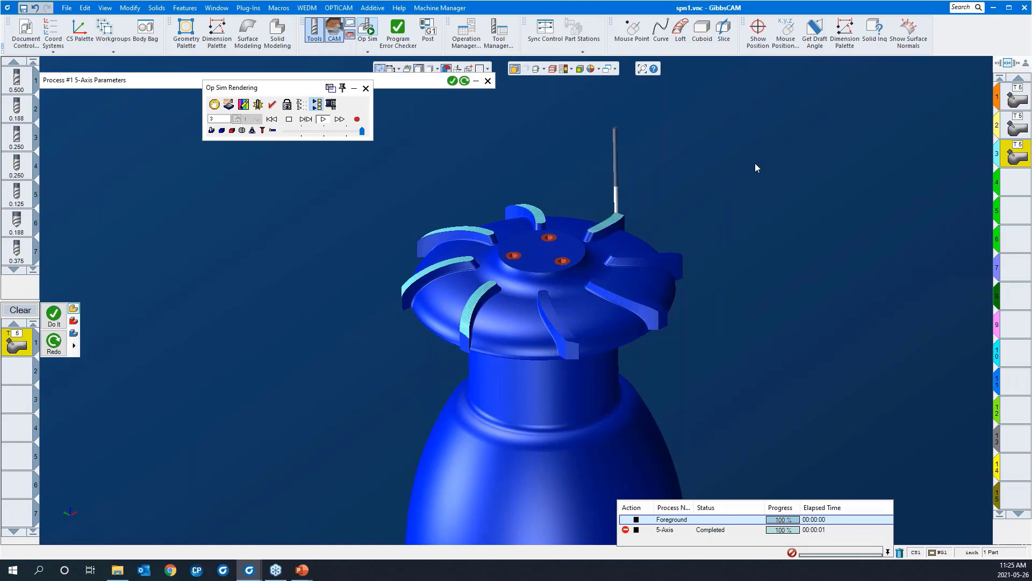
pyautogui.click(366, 88)
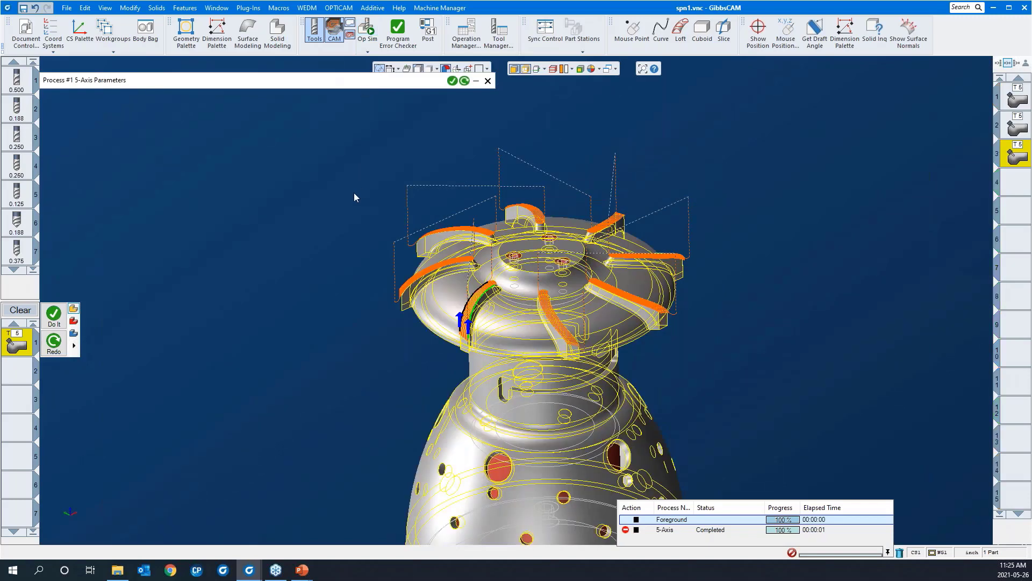
# Turn off the display of the solid's edges and select the empty fourth operation slot.
pyautogui.scroll(-3, 354, 192)
pyautogui.moveTo(417, 85); pyautogui.dragTo(417, 97)
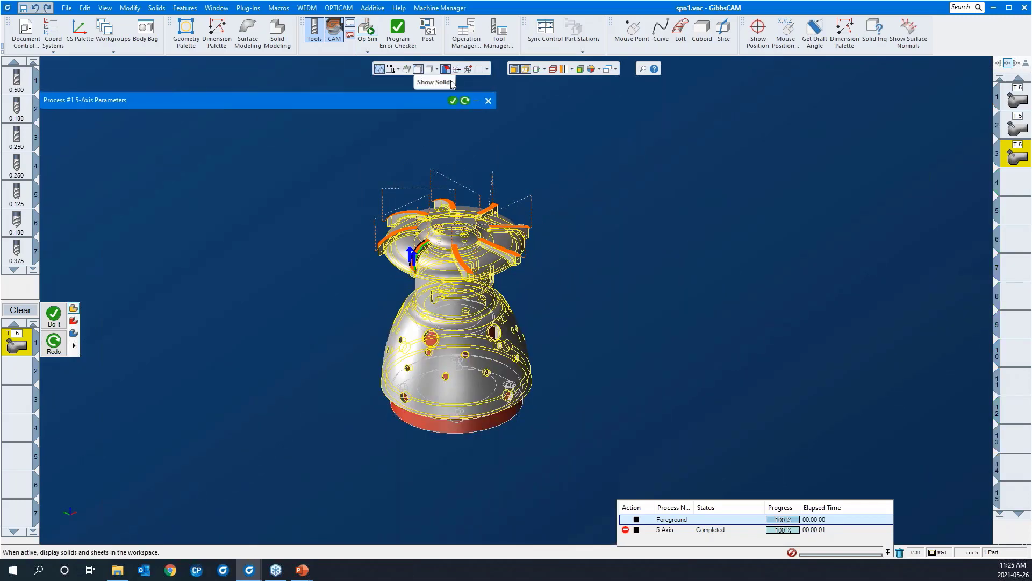
pyautogui.click(526, 69)
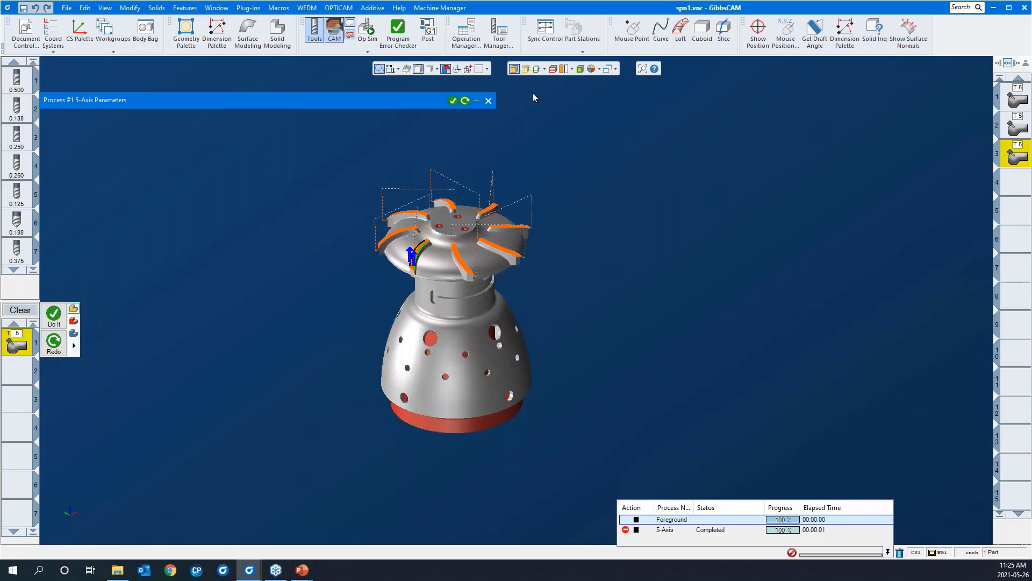
pyautogui.click(1020, 182)
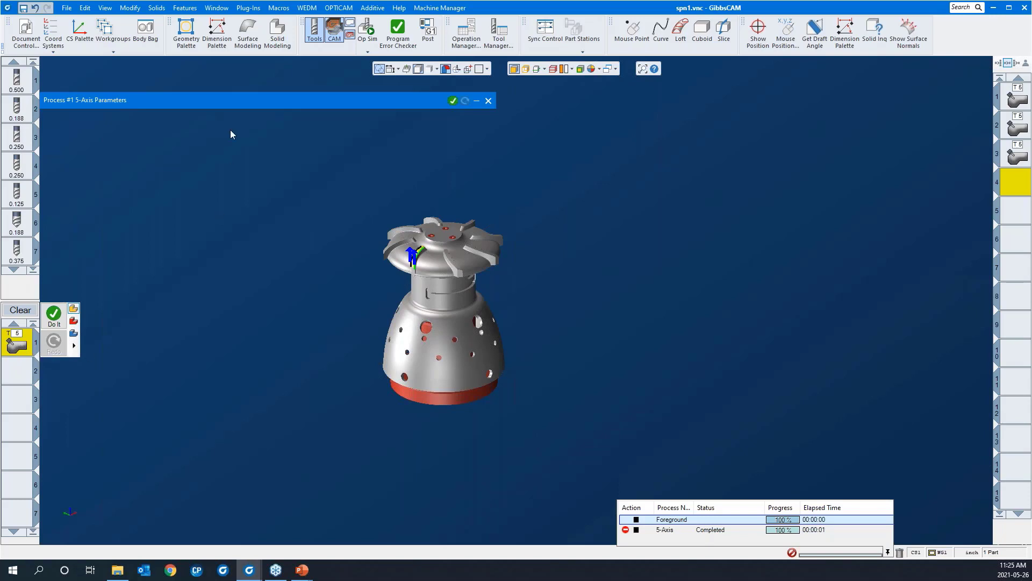
# Close the blade-top process's 5-axis parameters and start loading a saved process list.
pyautogui.doubleClick(236, 101)
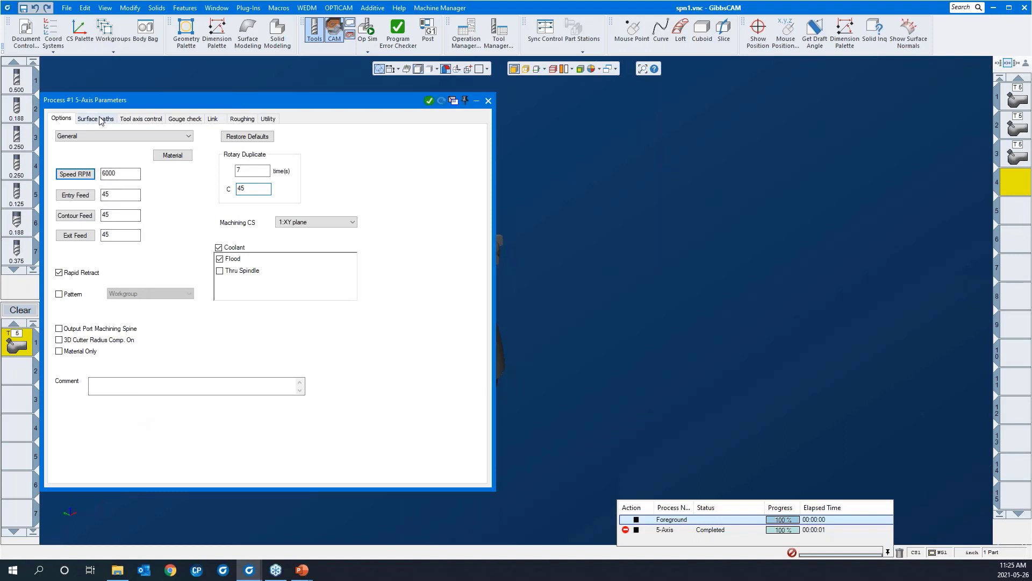
pyautogui.moveTo(150, 106); pyautogui.dragTo(310, 114)
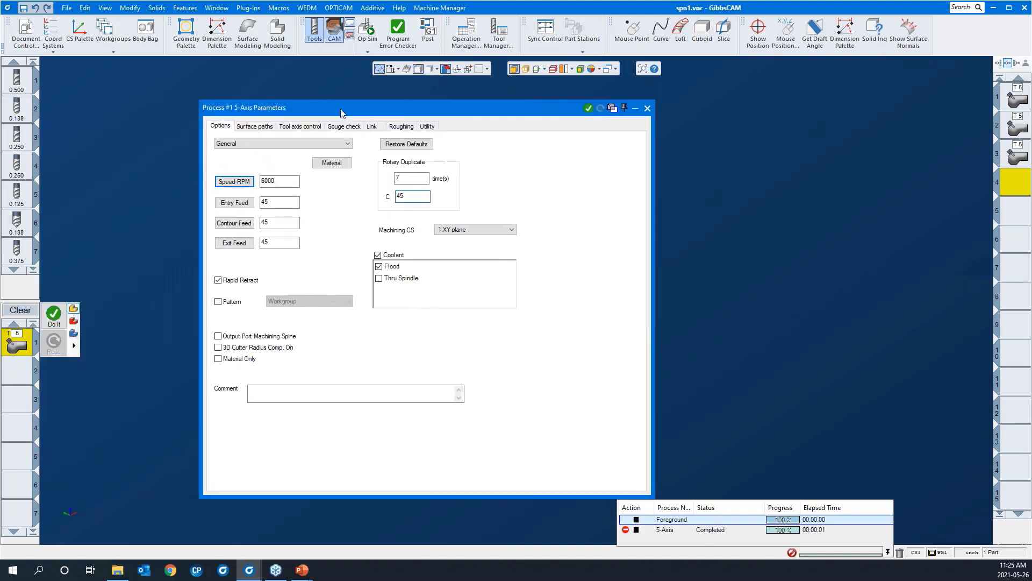
pyautogui.click(648, 109)
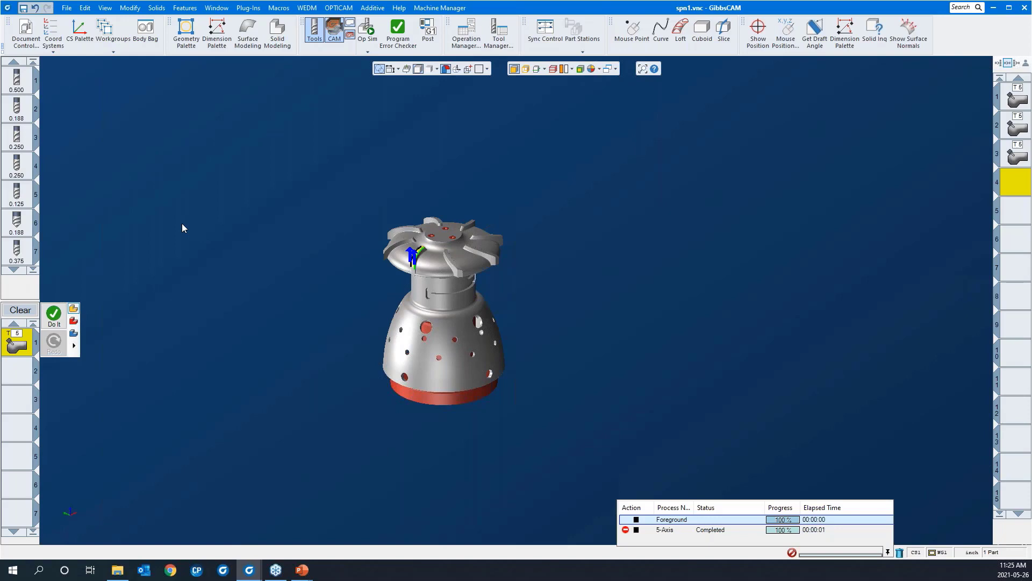
pyautogui.rightClick(12, 350)
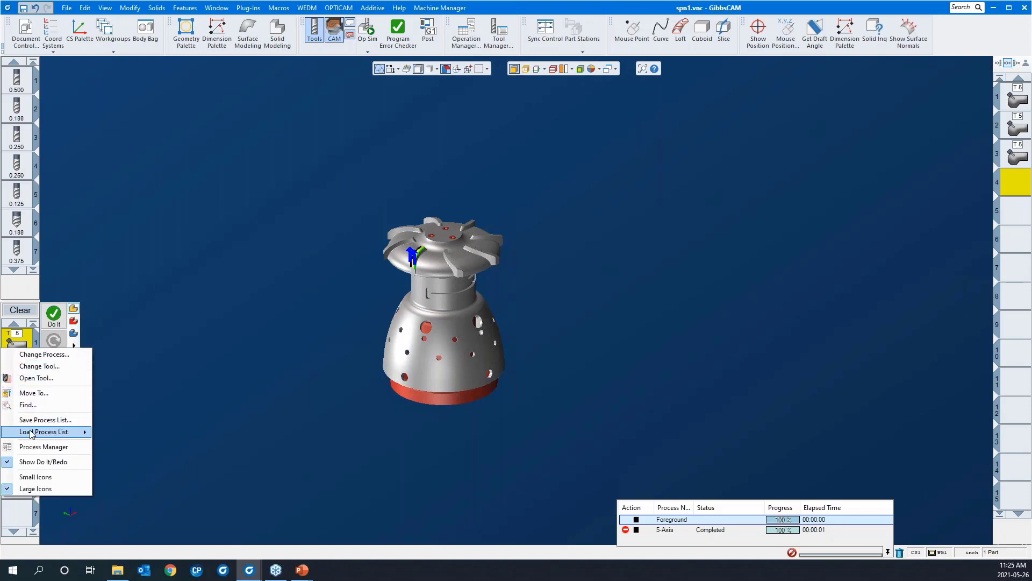
# Highlight the wall of the slot cut into the part's neck and examine the slot's shape from several angles.
pyautogui.moveTo(33, 433)
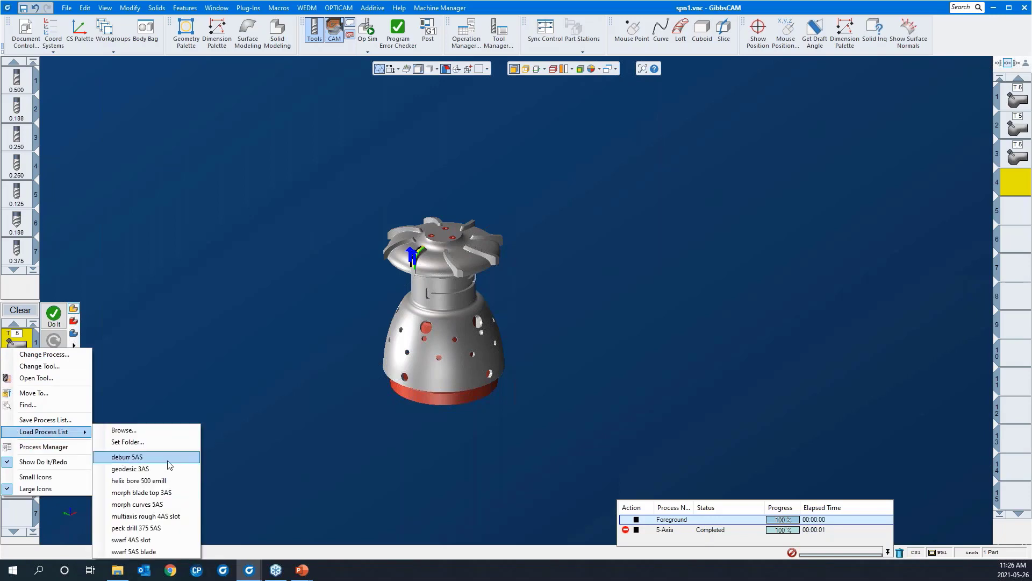
pyautogui.click(244, 366)
pyautogui.moveTo(323, 166); pyautogui.dragTo(511, 376)
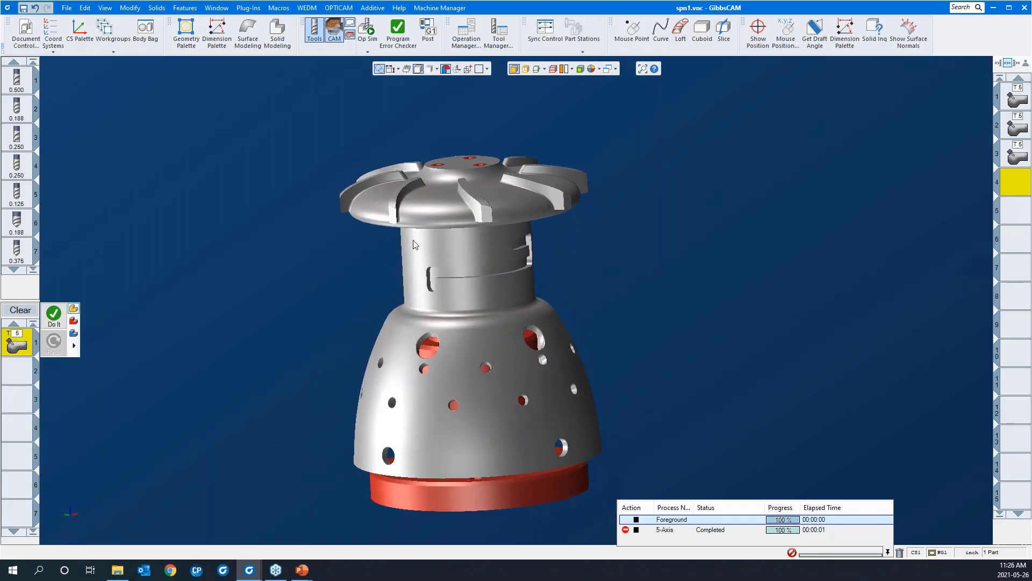
pyautogui.moveTo(261, 117); pyautogui.dragTo(699, 408)
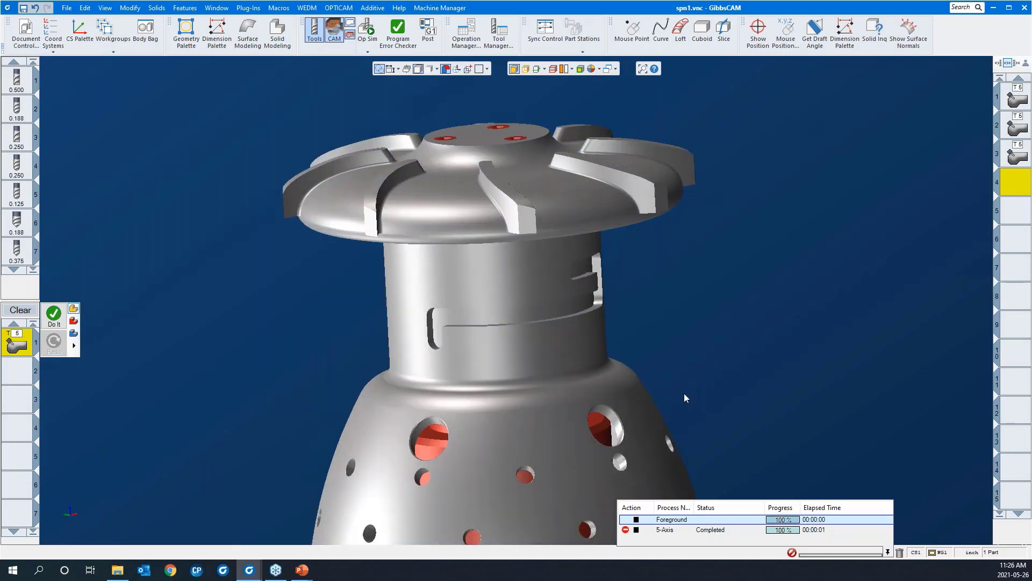
pyautogui.click(557, 306)
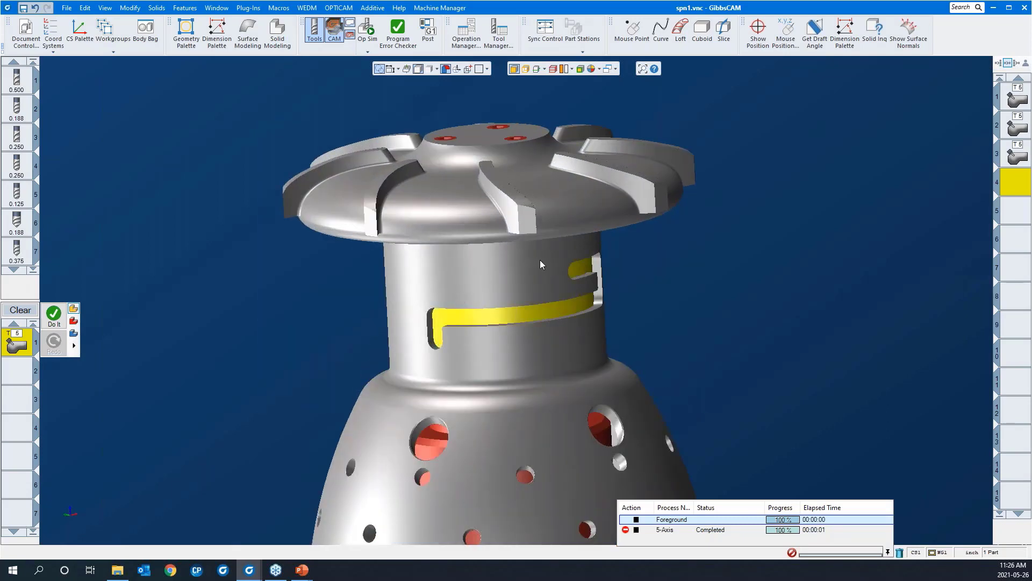
pyautogui.scroll(-2, 539, 259)
pyautogui.moveTo(583, 291); pyautogui.dragTo(554, 151, button='middle')
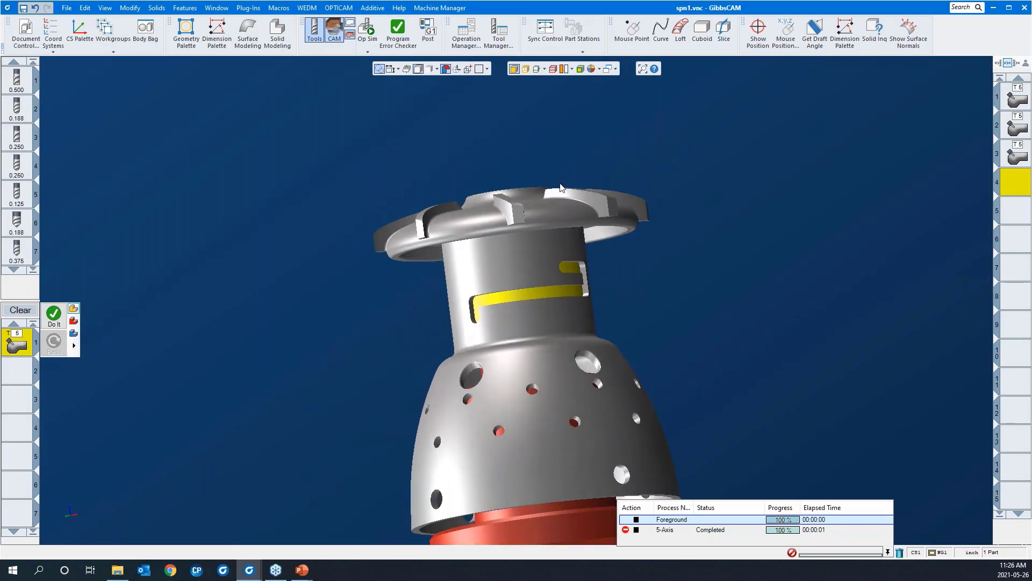
pyautogui.moveTo(560, 188); pyautogui.dragTo(545, 378, button='middle')
pyautogui.scroll(-2, 454, 211)
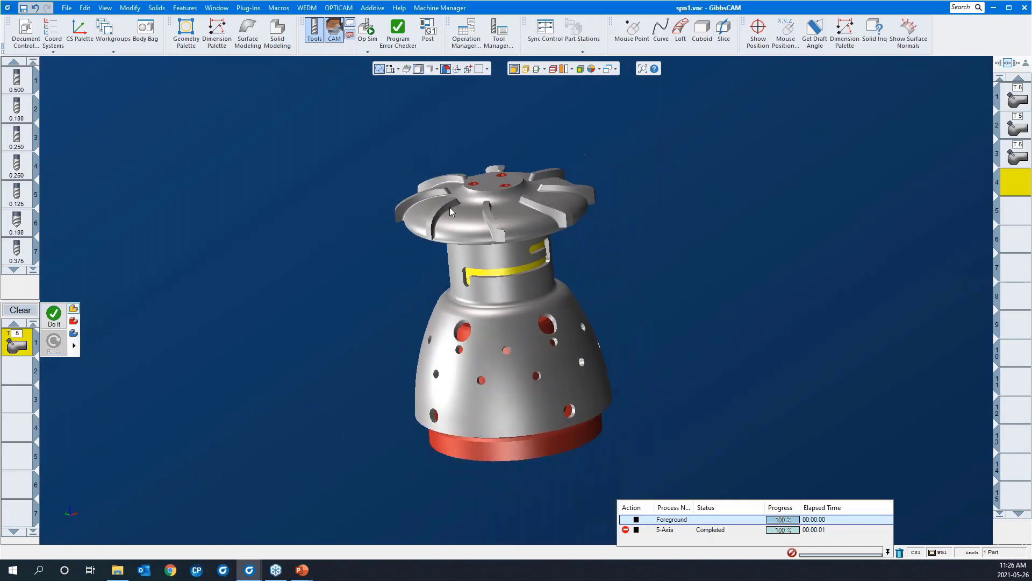
pyautogui.moveTo(559, 174); pyautogui.dragTo(581, 193, button='middle')
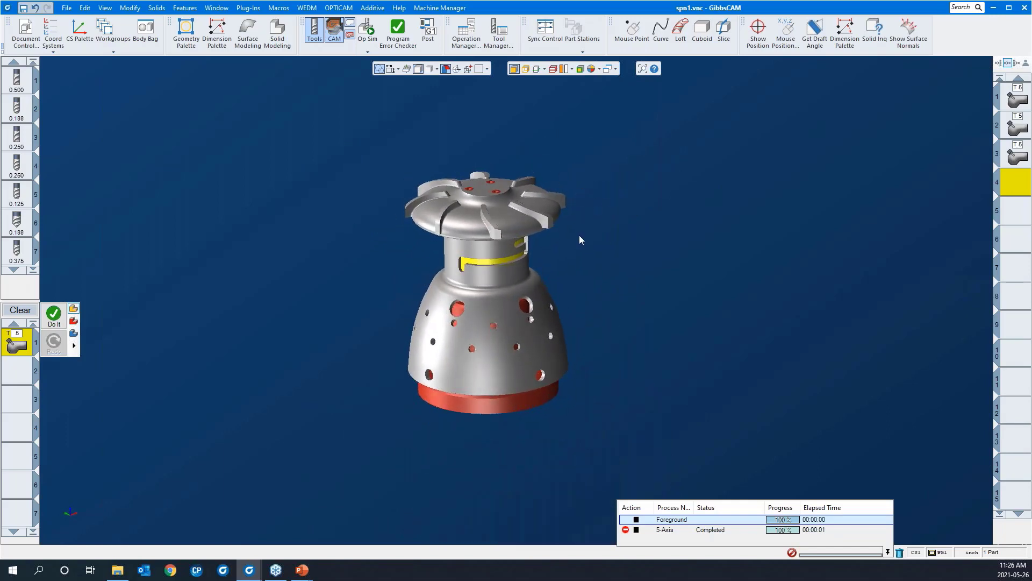
pyautogui.moveTo(541, 141); pyautogui.dragTo(594, 299, button='middle')
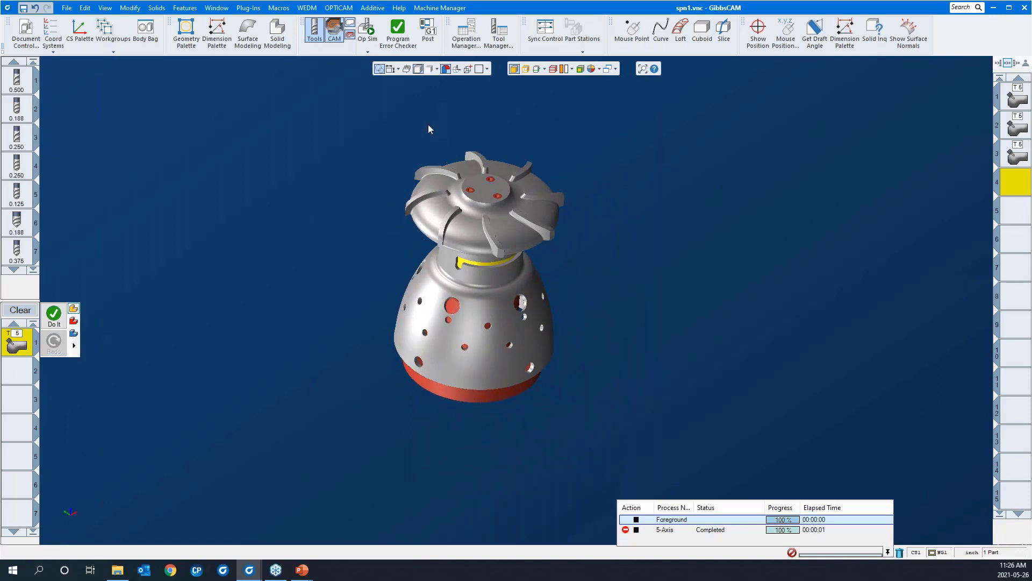
pyautogui.moveTo(428, 127); pyautogui.dragTo(509, 383, button='middle')
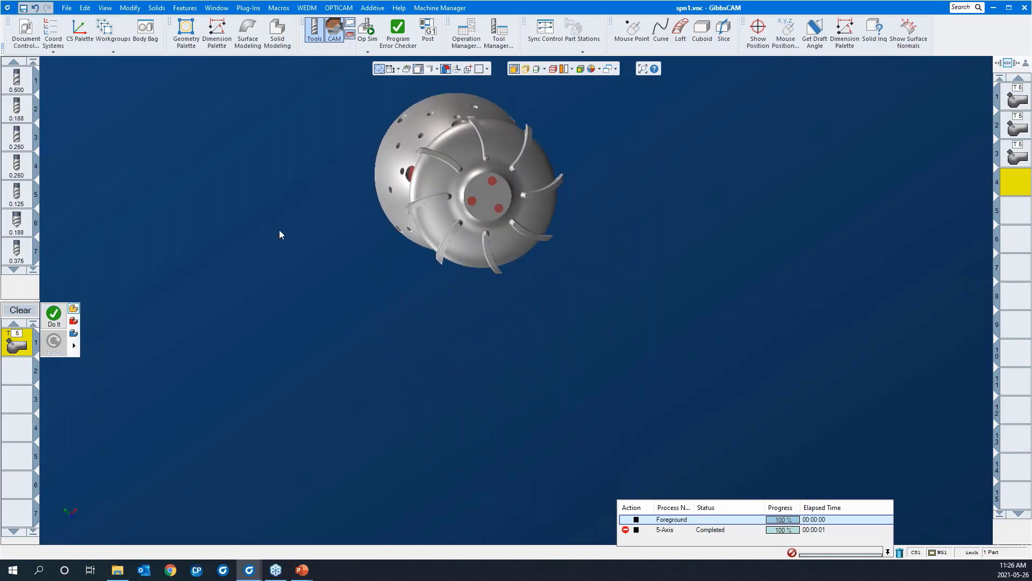
pyautogui.moveTo(279, 231); pyautogui.dragTo(946, 291, button='middle')
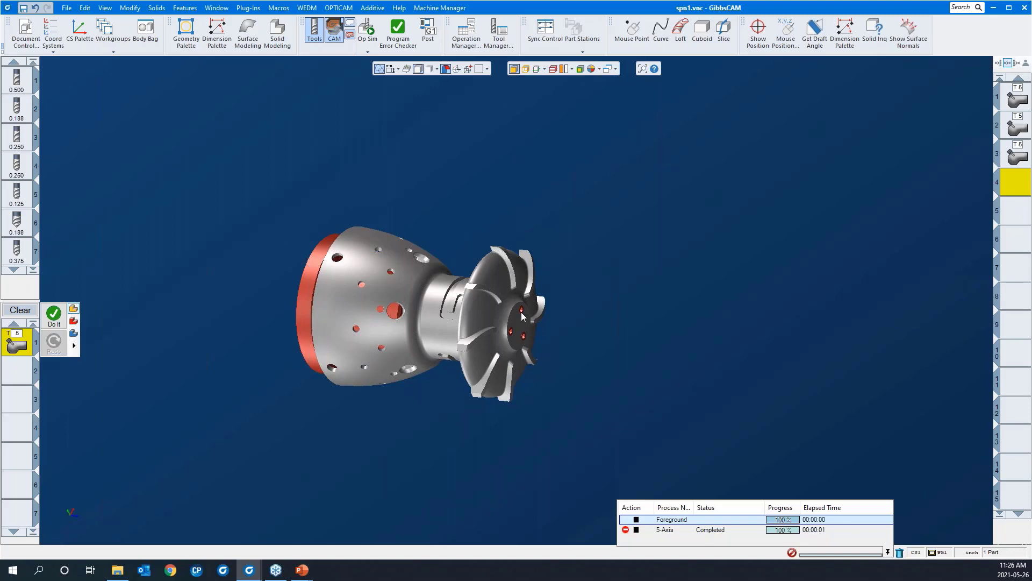
# Highlight the slot's floor on the other side of the neck, examine it, and restore the isometric view.
pyautogui.click(444, 311)
pyautogui.moveTo(356, 211); pyautogui.dragTo(599, 369)
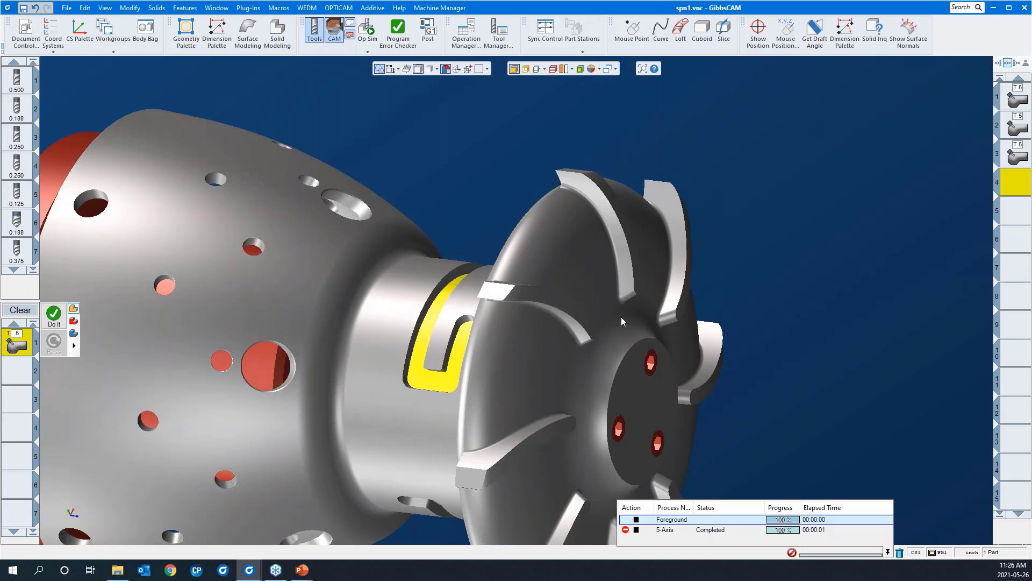
pyautogui.scroll(-2, 618, 297)
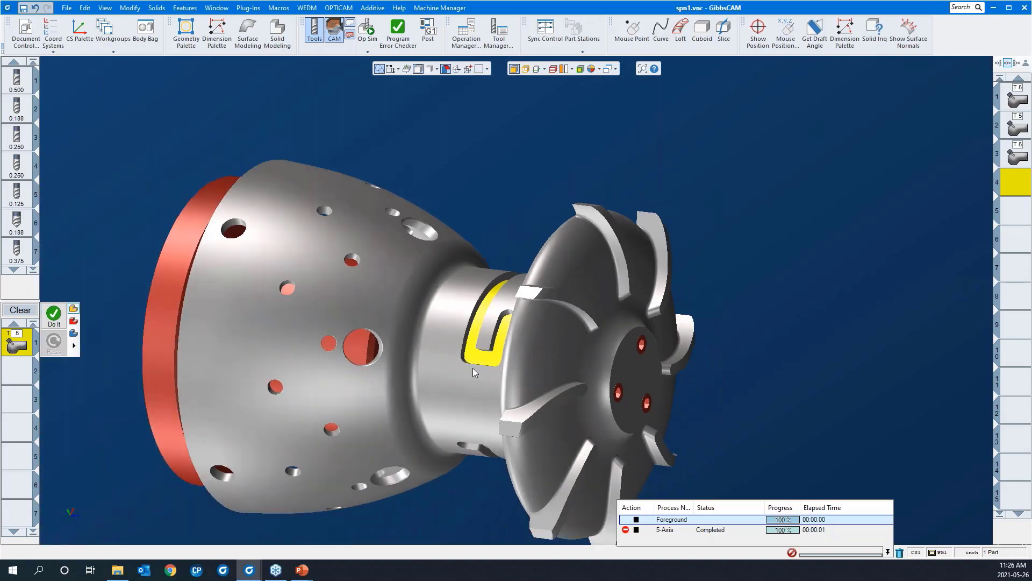
pyautogui.scroll(-2, 490, 315)
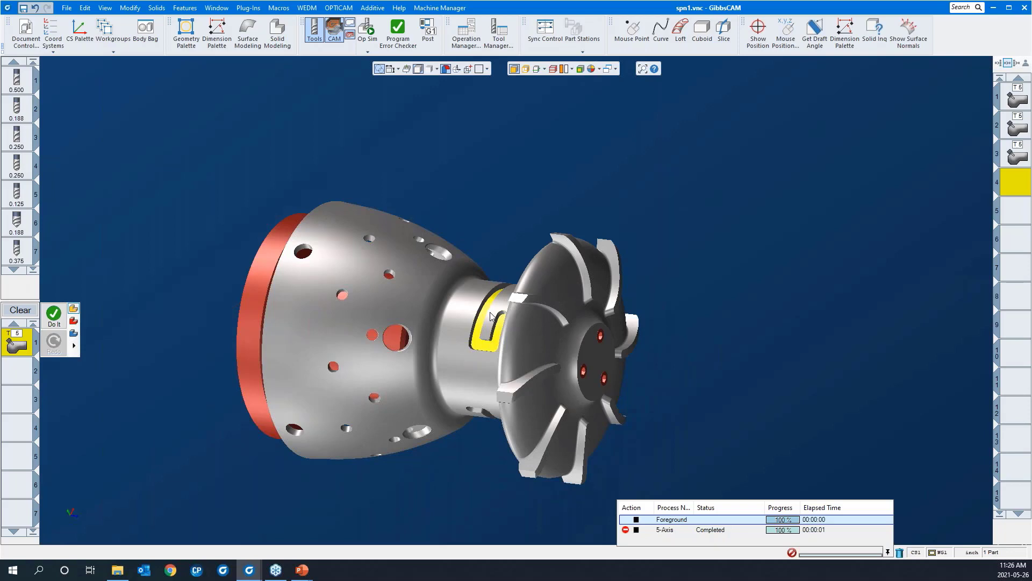
pyautogui.hotkey('ctrl', 'i')
pyautogui.hotkey('ctrl', 'u')
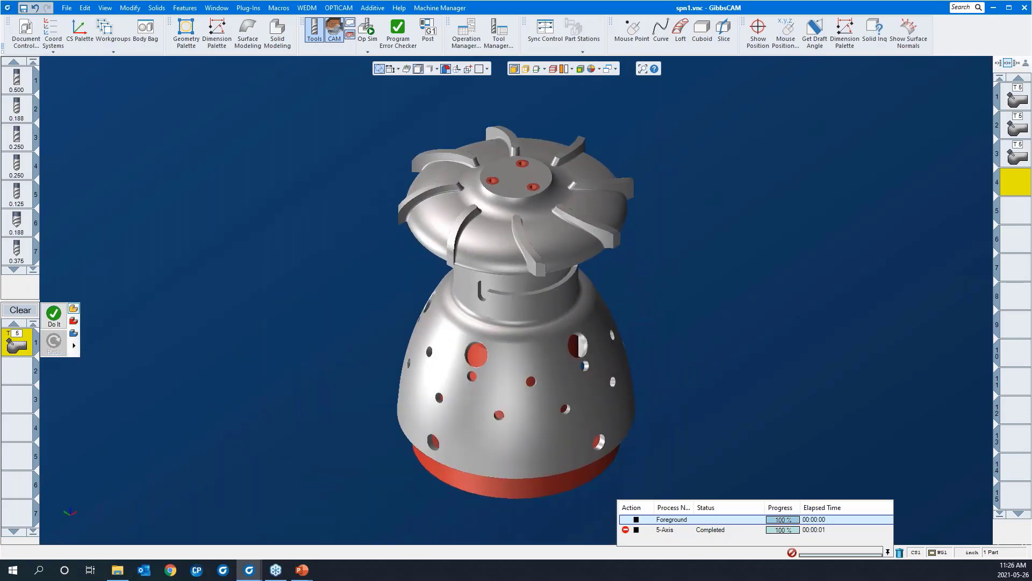
# Load the saved "multiaxis rough 4AS slot" process list.
pyautogui.moveTo(535, 282); pyautogui.dragTo(513, 152, button='middle')
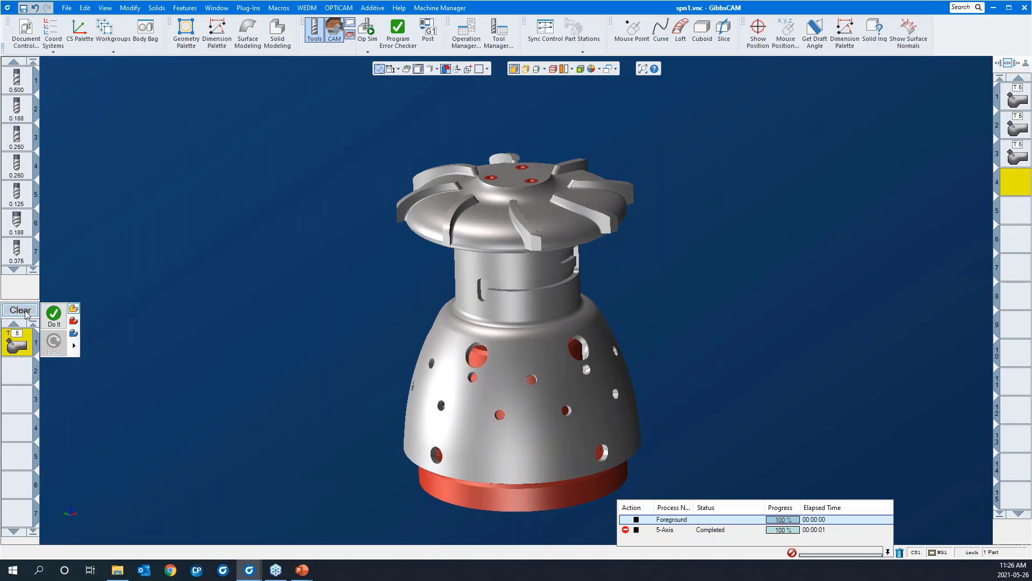
pyautogui.rightClick(18, 344)
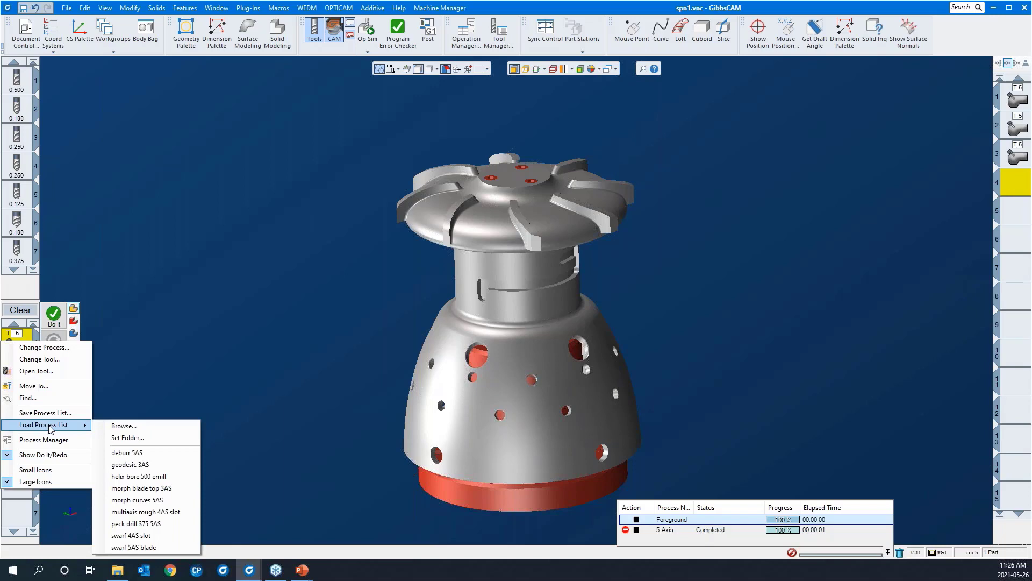
pyautogui.click(154, 512)
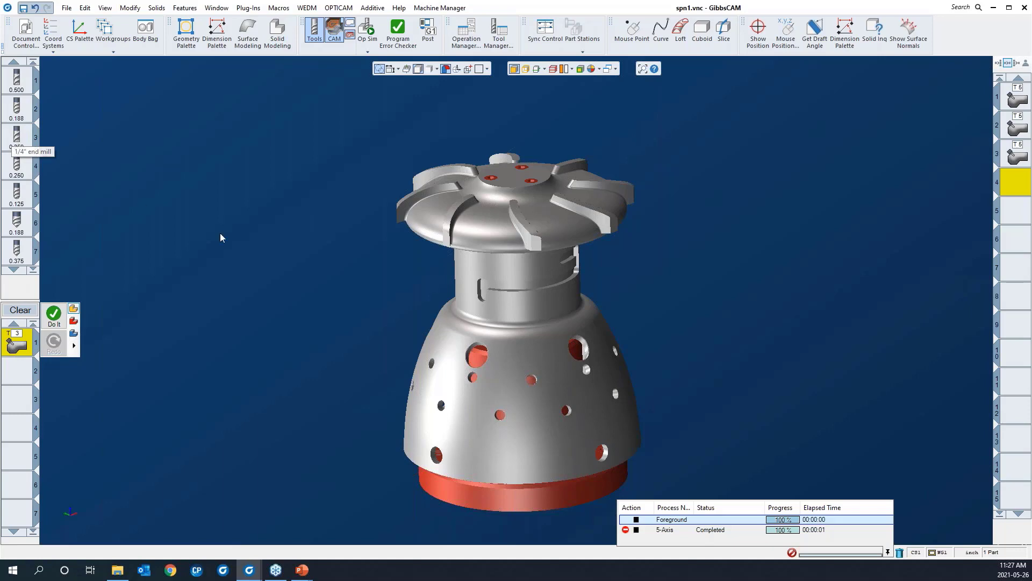
# Measure the width of the slot around the neck with Show Position.
pyautogui.scroll(5, 592, 343)
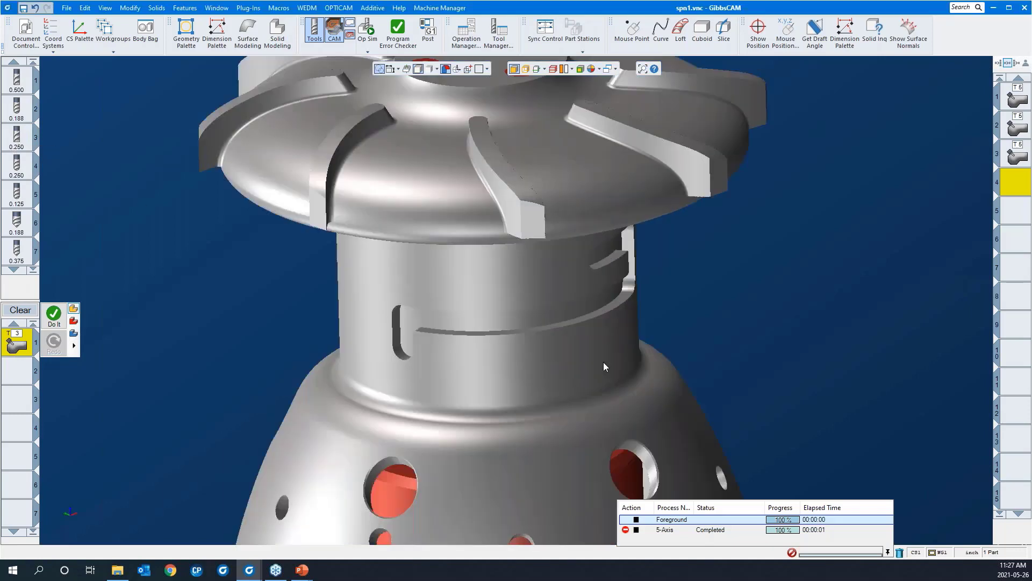
pyautogui.moveTo(490, 167); pyautogui.dragTo(591, 134, button='middle')
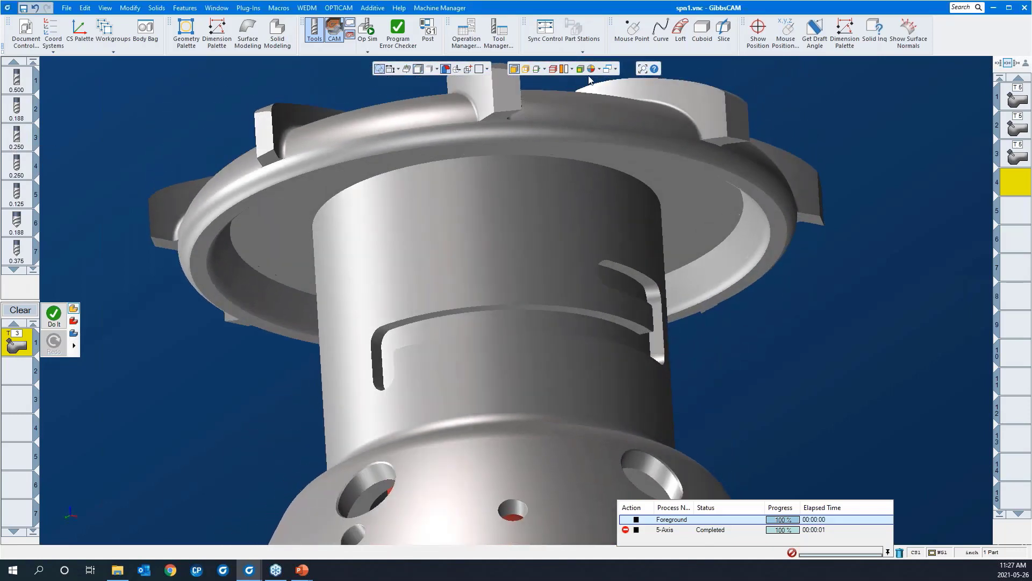
pyautogui.click(762, 39)
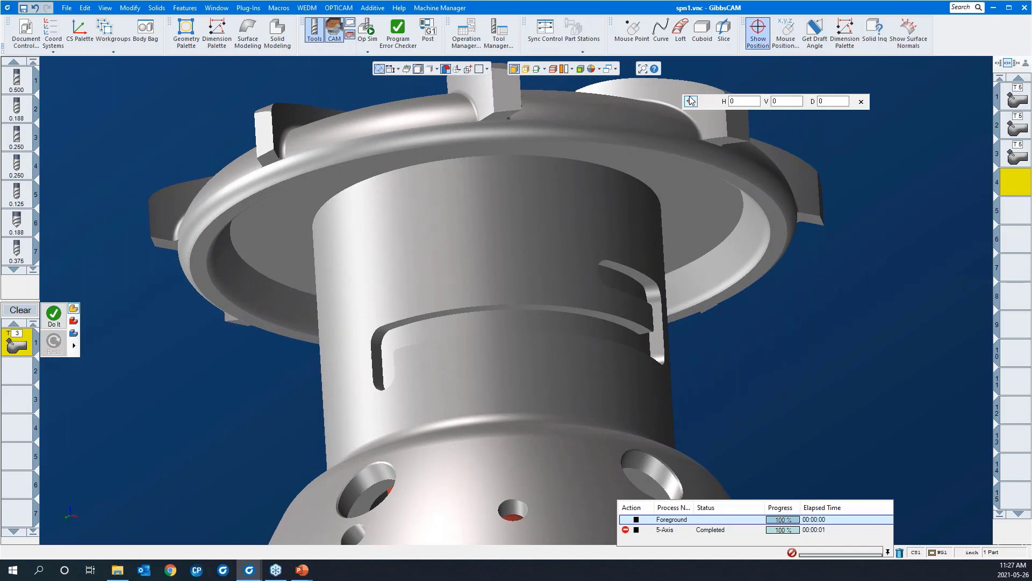
pyautogui.click(611, 318)
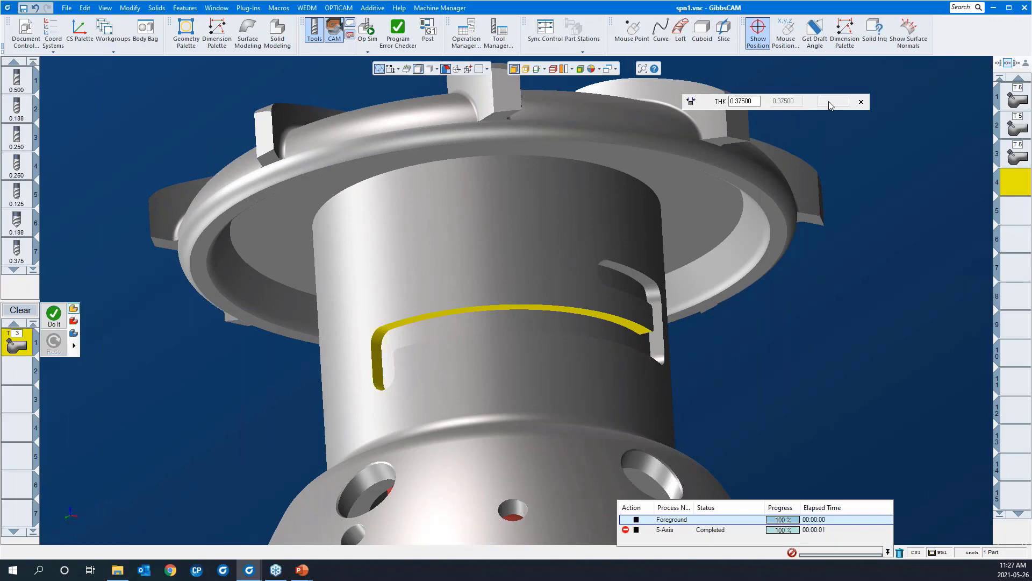
pyautogui.click(861, 101)
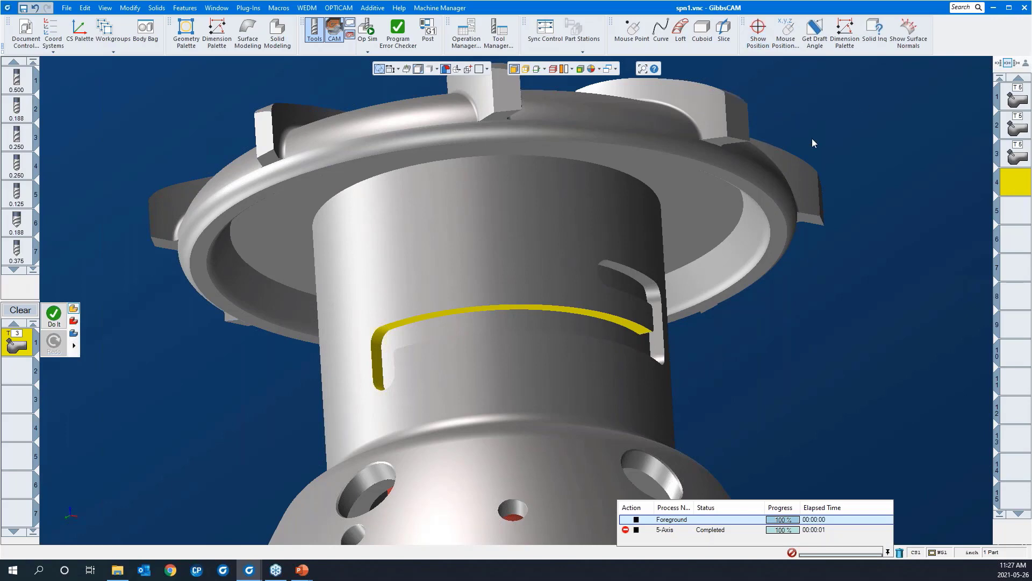
pyautogui.scroll(-5, 573, 231)
pyautogui.moveTo(543, 175); pyautogui.dragTo(590, 449, button='middle')
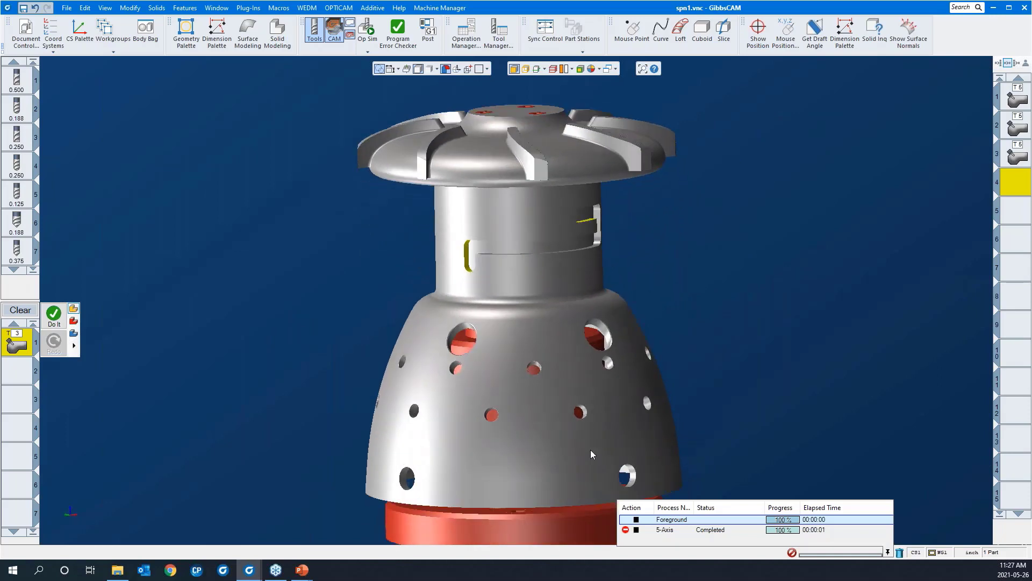
# Open the parameters of process 1, move the dialog clear of the part, and display its surface path settings.
pyautogui.doubleClick(13, 345)
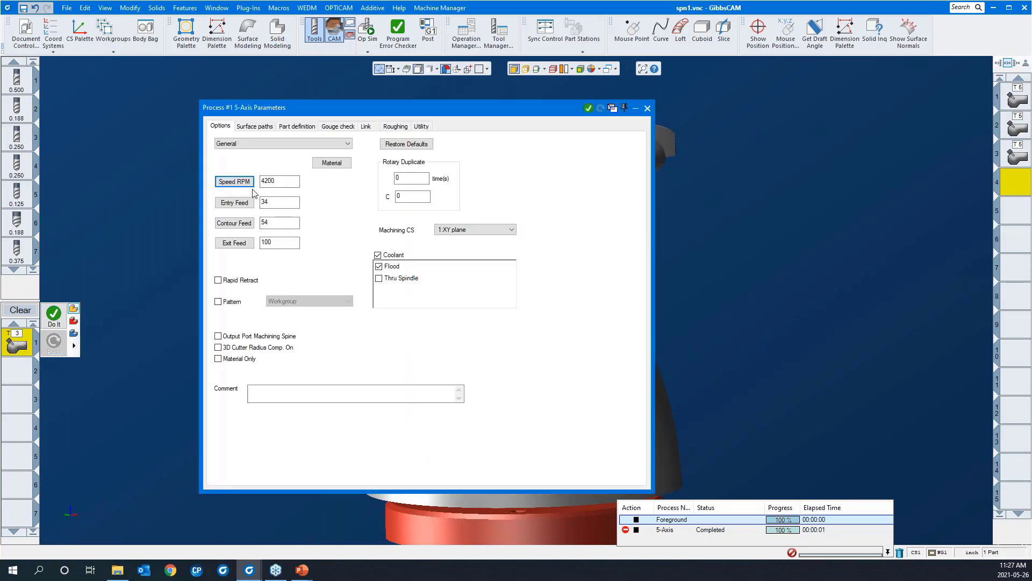
pyautogui.moveTo(264, 102); pyautogui.dragTo(152, 89)
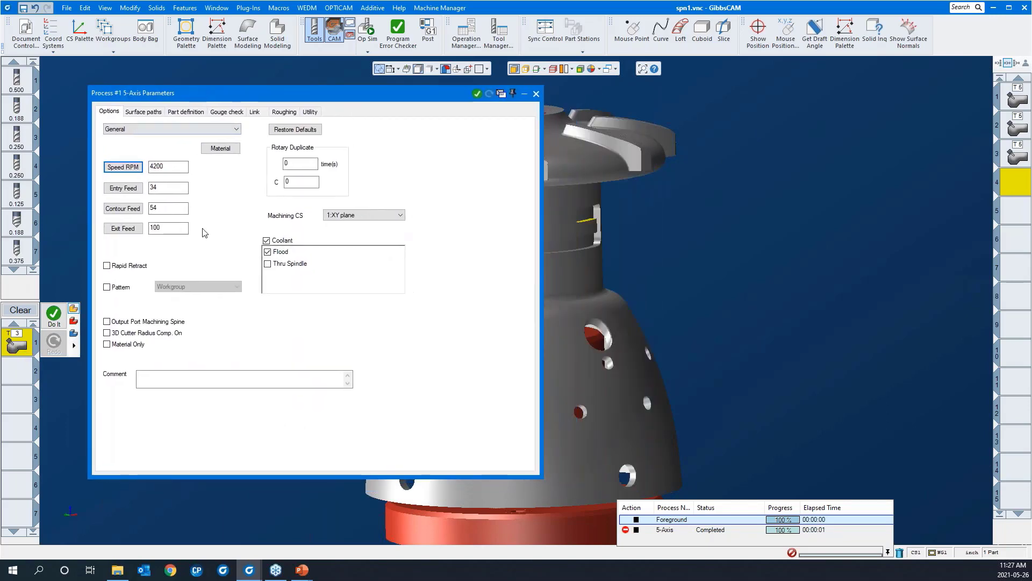
pyautogui.click(151, 114)
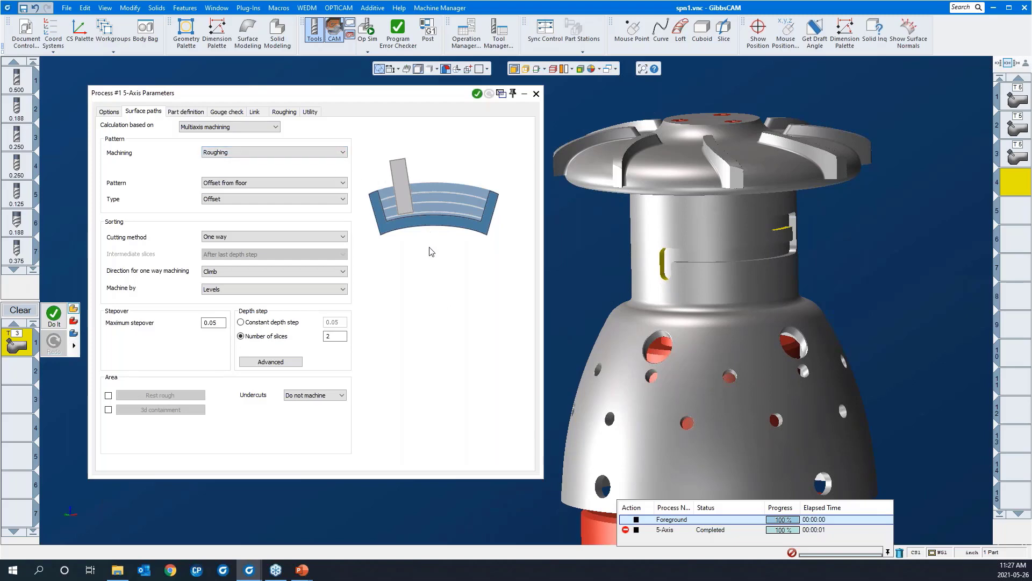
# Switch the roughing type to Adaptive to compare it, and return it to Offset.
pyautogui.click(324, 200)
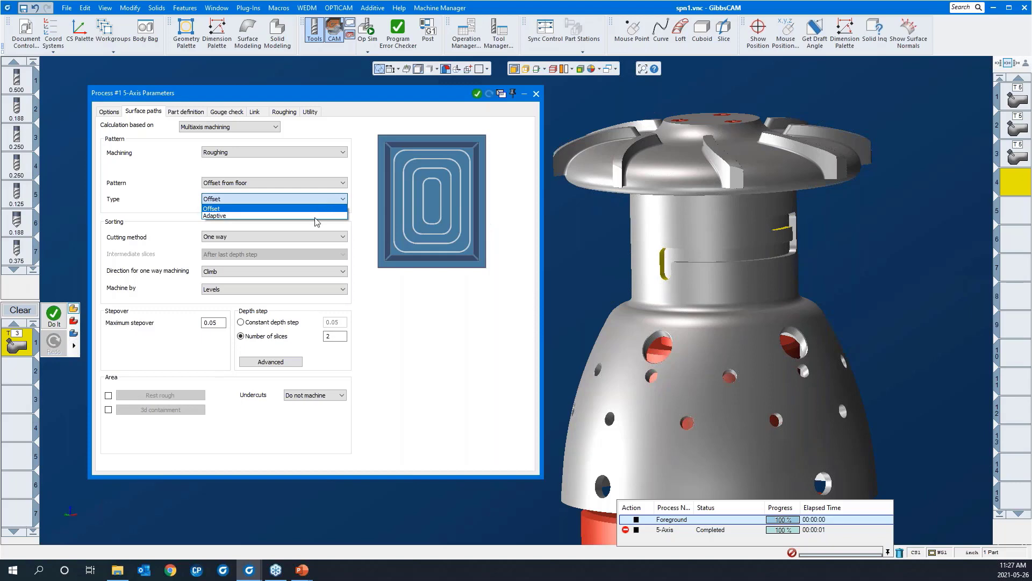
pyautogui.click(314, 215)
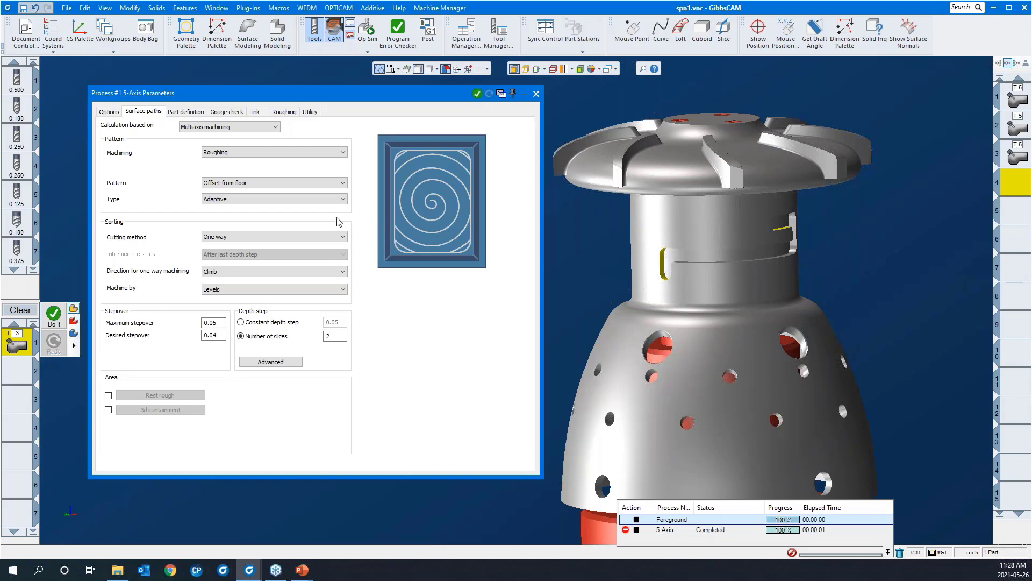
pyautogui.click(268, 203)
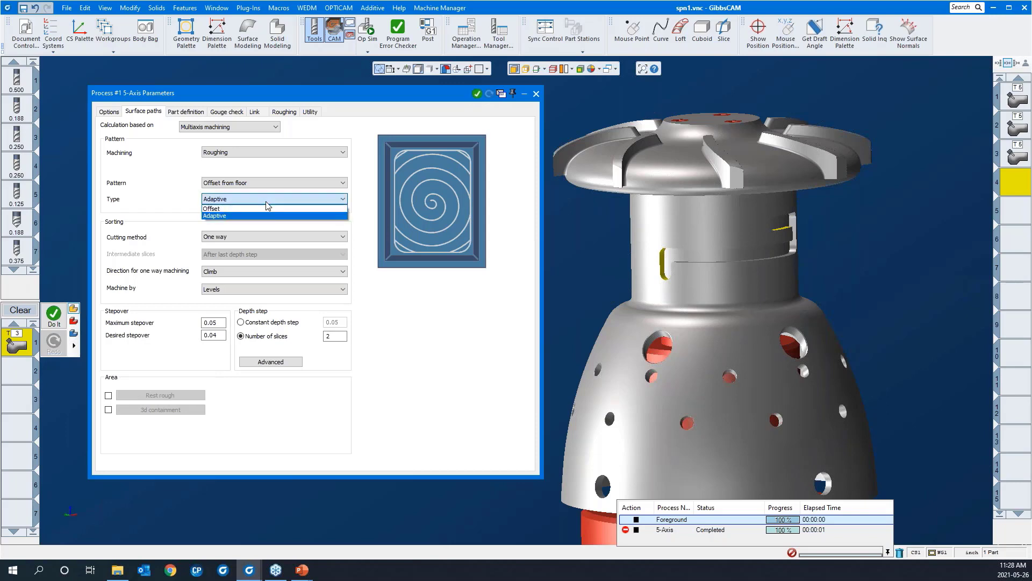
pyautogui.click(263, 209)
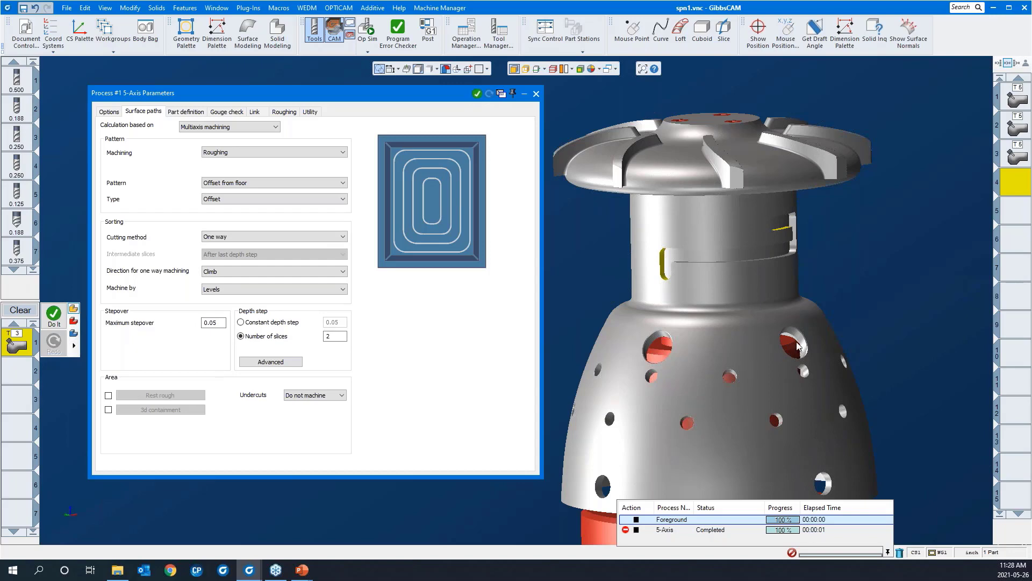
# Set the neck's outer cylindrical face as the part surface in the roughing process's part definition.
pyautogui.scroll(-3, 800, 350)
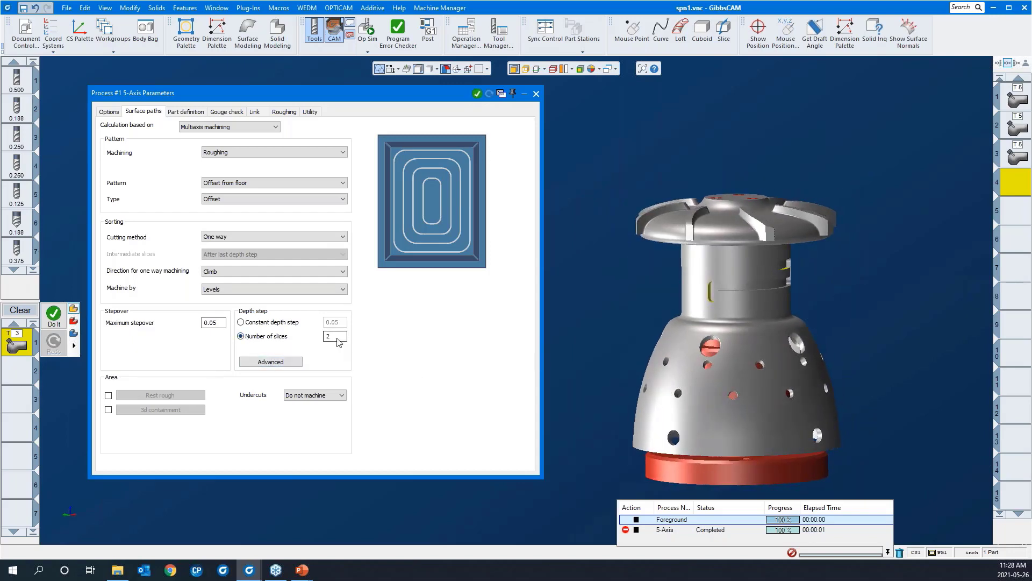
pyautogui.click(604, 319)
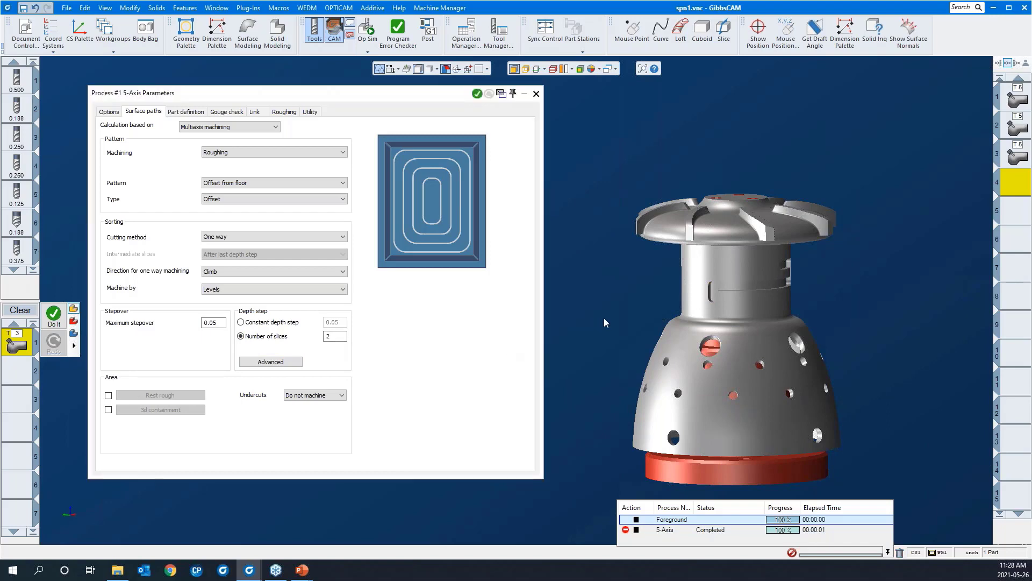
pyautogui.click(185, 112)
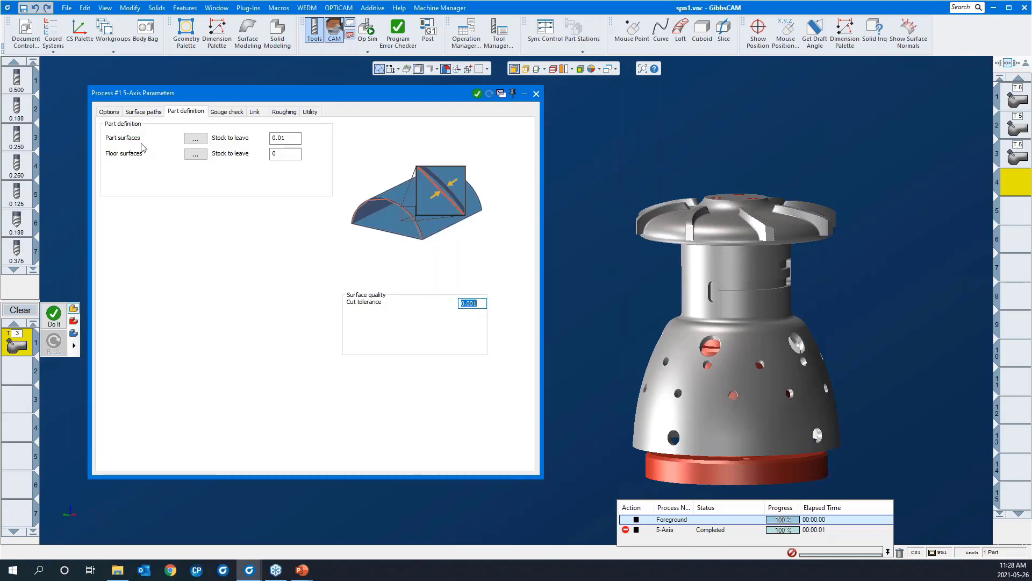
pyautogui.click(195, 139)
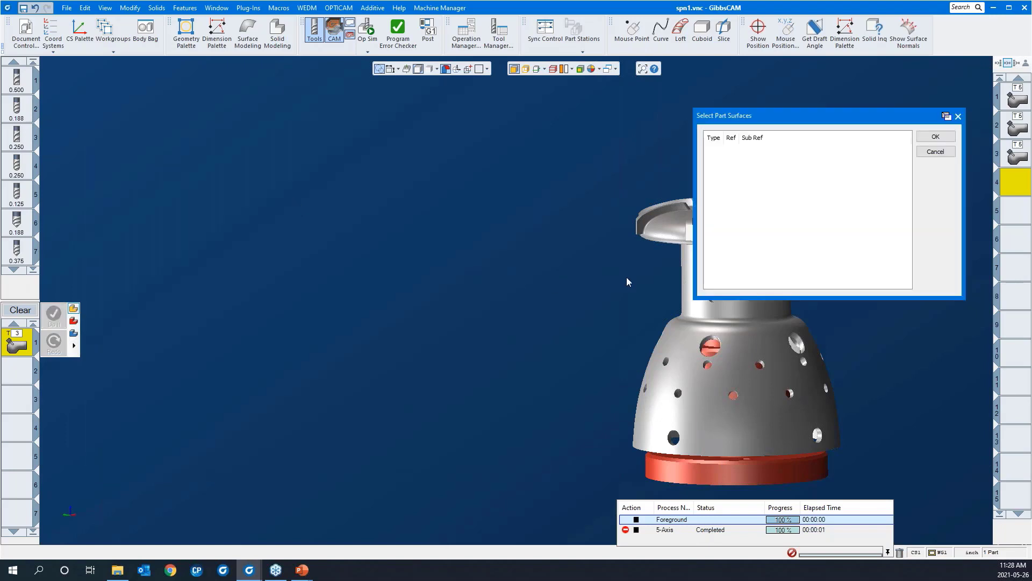
pyautogui.click(689, 305)
pyautogui.moveTo(569, 285); pyautogui.dragTo(373, 280, button='middle')
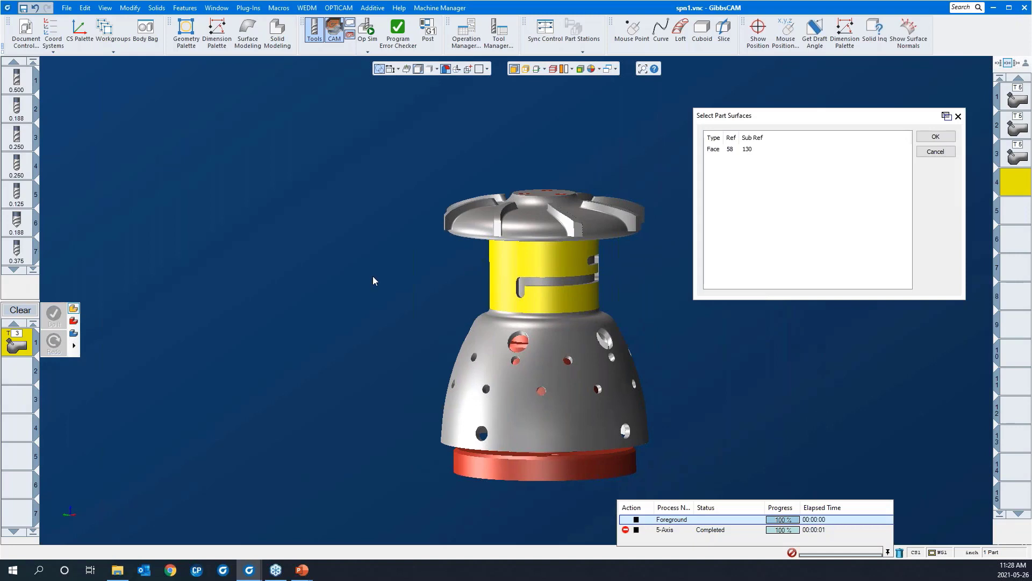
pyautogui.click(935, 137)
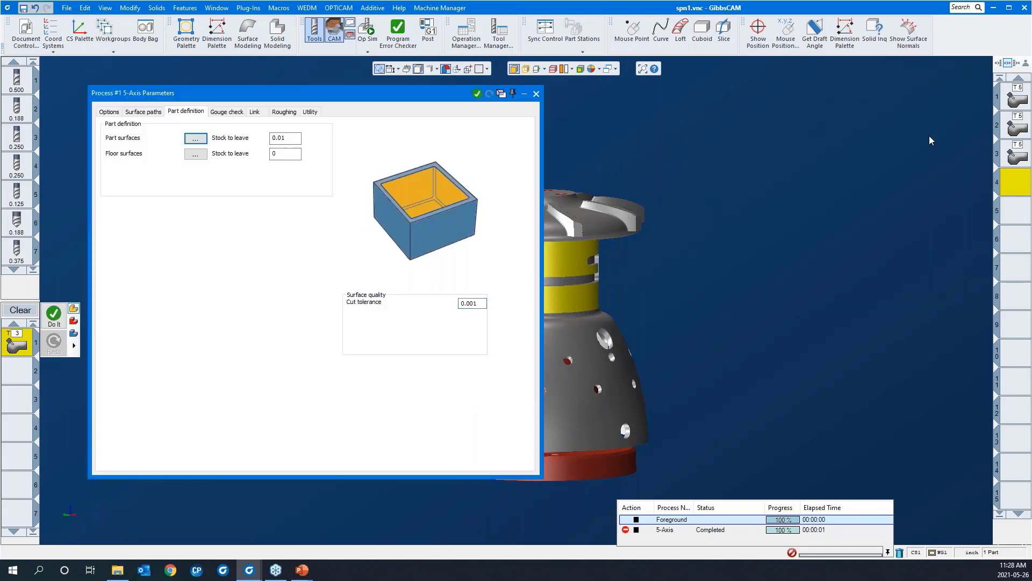
pyautogui.click(289, 139)
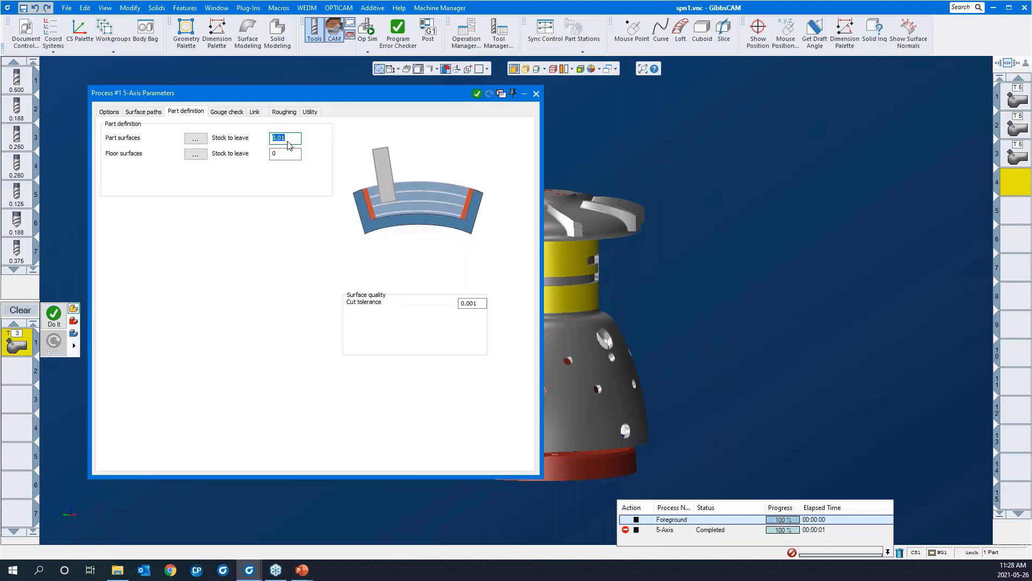
# Set the bottom face of the slot around the neck as the floor surface.
pyautogui.moveTo(709, 280); pyautogui.dragTo(840, 258, button='middle')
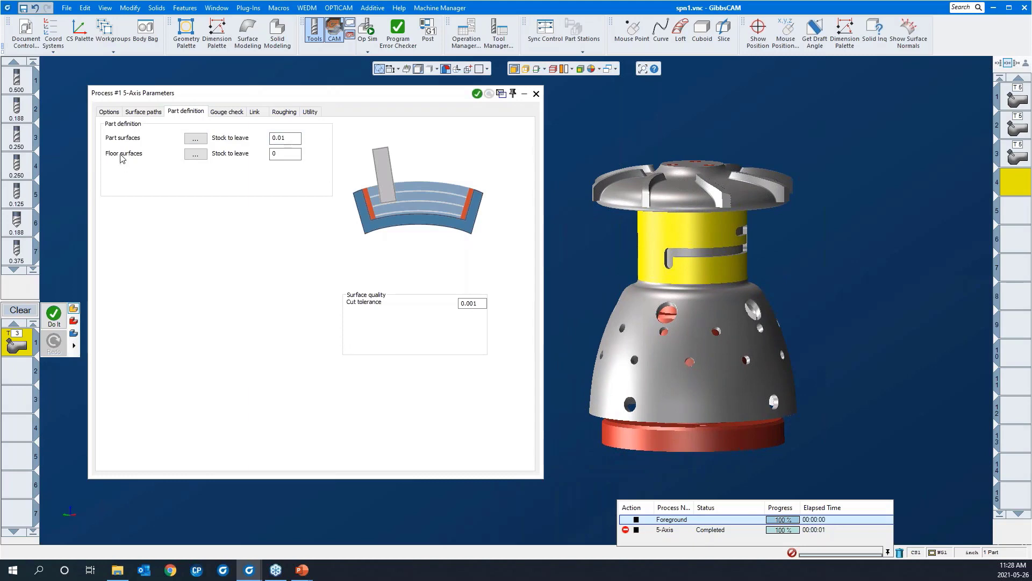
pyautogui.click(196, 154)
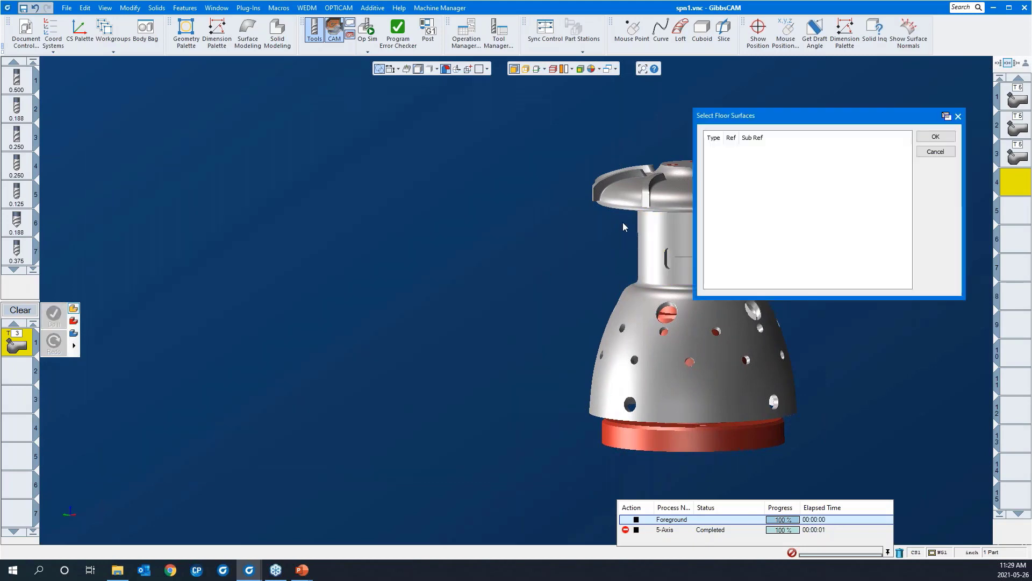
pyautogui.moveTo(627, 223); pyautogui.dragTo(757, 279)
pyautogui.click(590, 314)
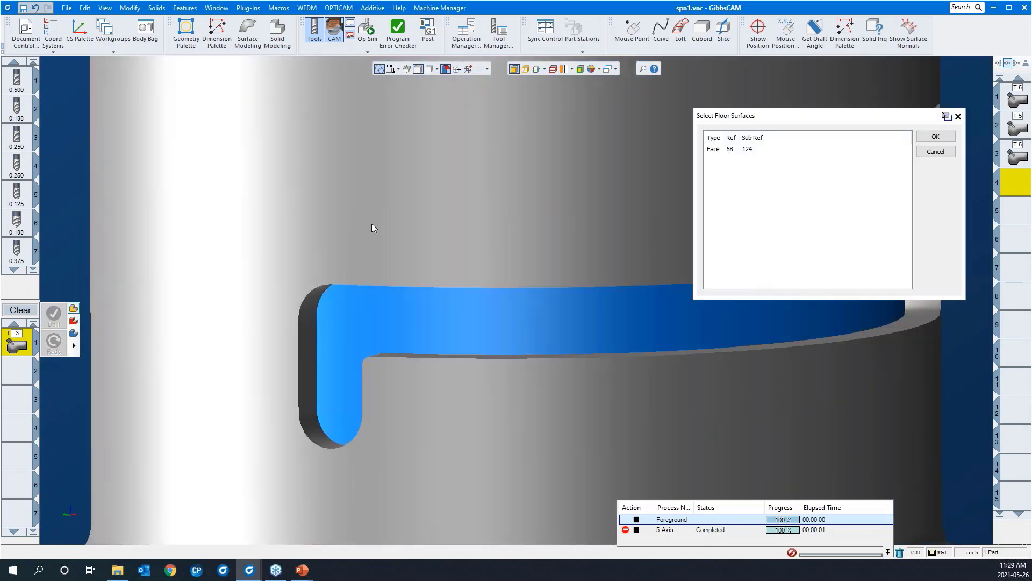
pyautogui.scroll(-3, 352, 218)
pyautogui.scroll(-3, 352, 217)
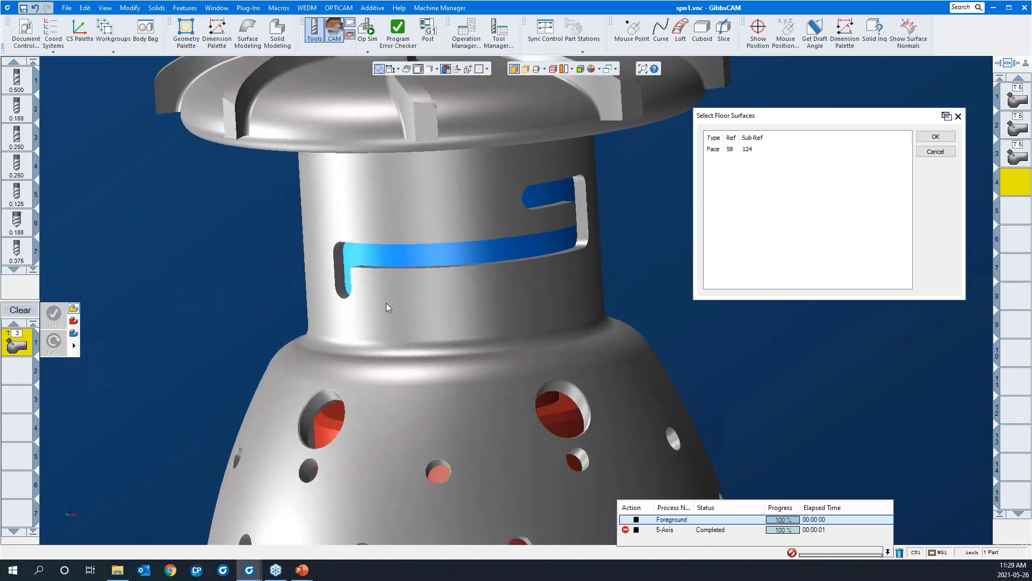
pyautogui.click(936, 137)
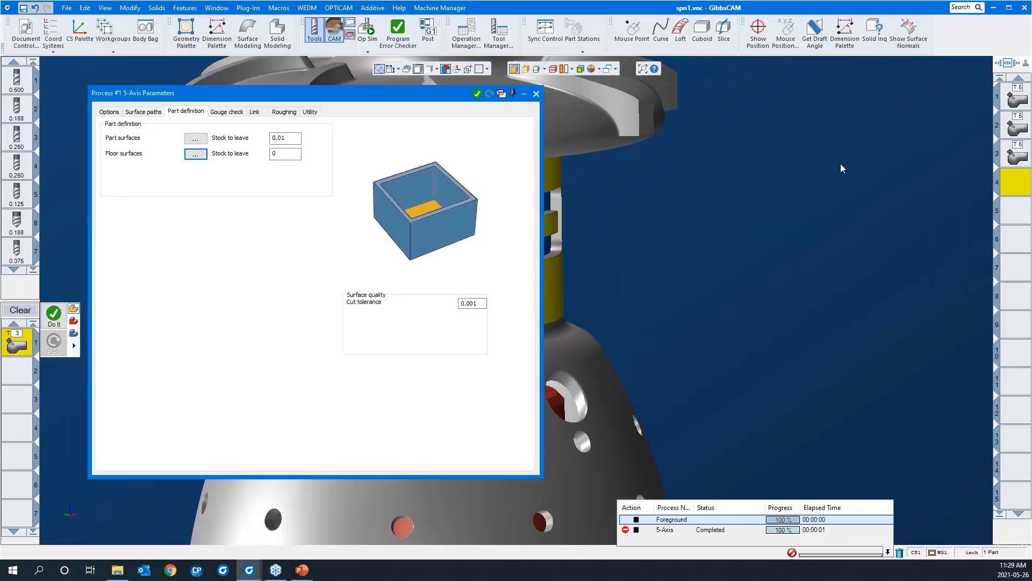
# Review the process's gouge check, link and roughing settings, including the ramp angle and maximum ramp diameter.
pyautogui.click(220, 113)
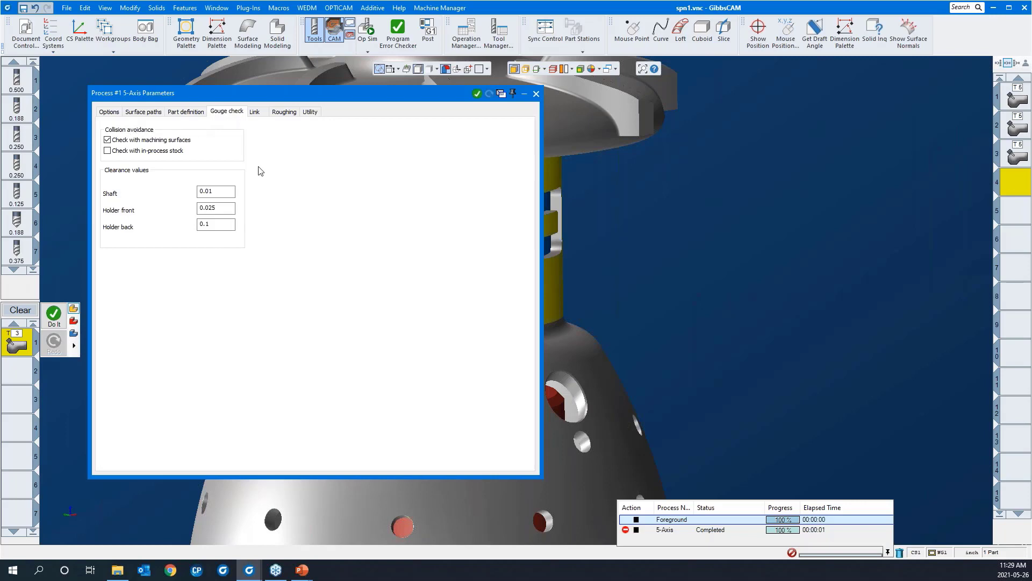
pyautogui.click(256, 115)
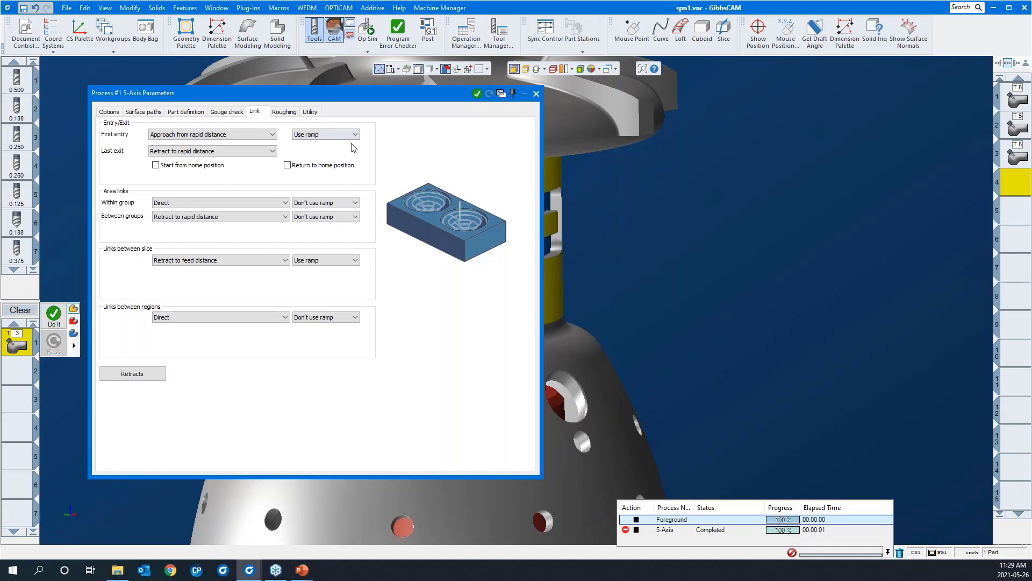
pyautogui.moveTo(700, 279); pyautogui.dragTo(966, 273, button='middle')
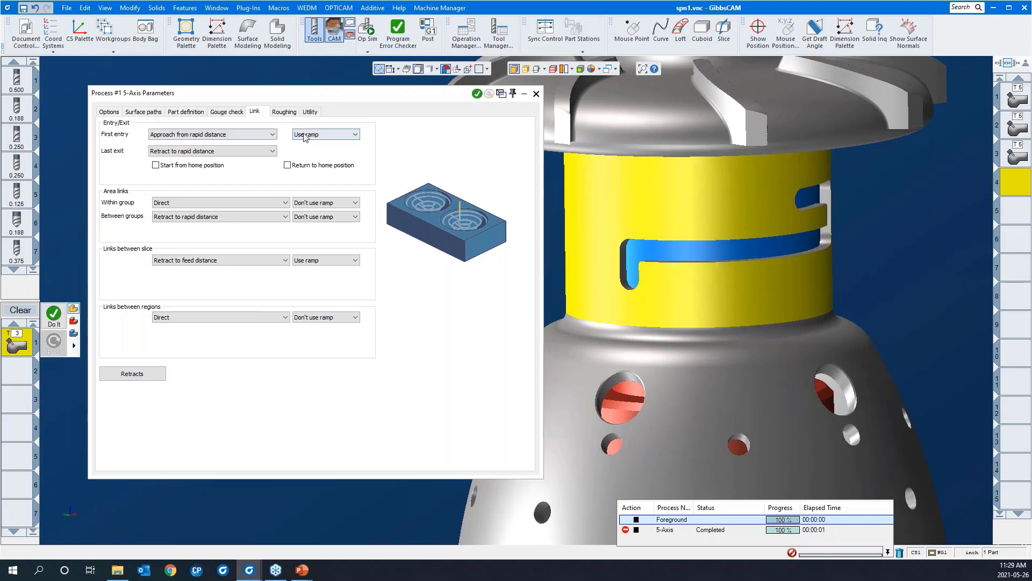
pyautogui.click(280, 113)
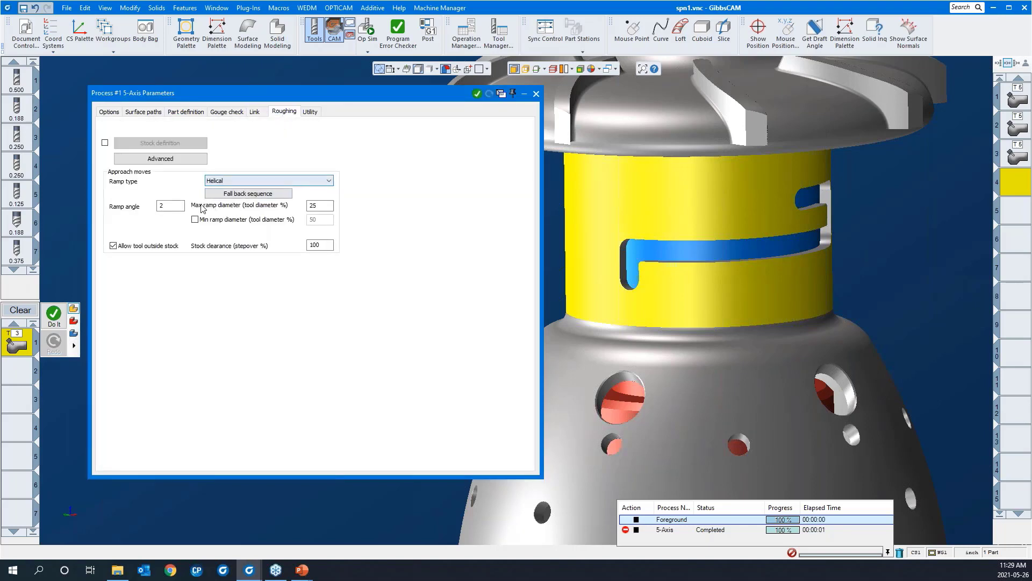
pyautogui.click(173, 210)
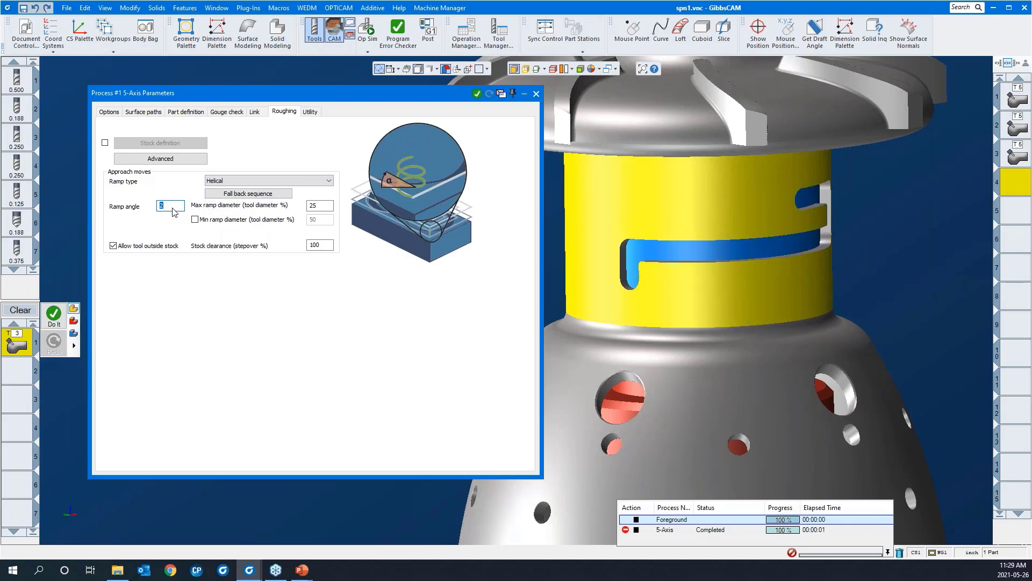
pyautogui.click(329, 207)
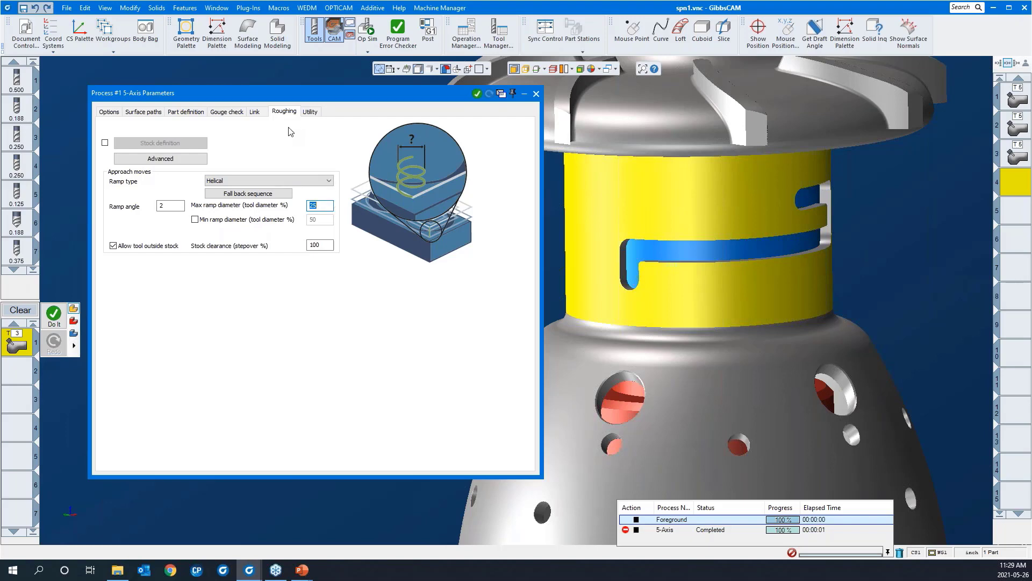
pyautogui.click(254, 113)
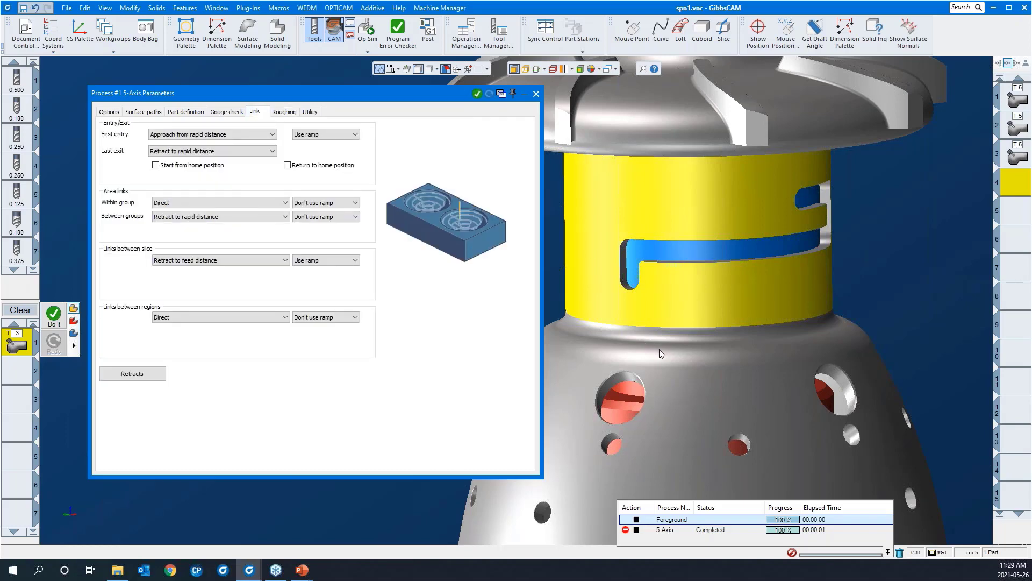
pyautogui.moveTo(659, 350); pyautogui.dragTo(778, 262, button='middle')
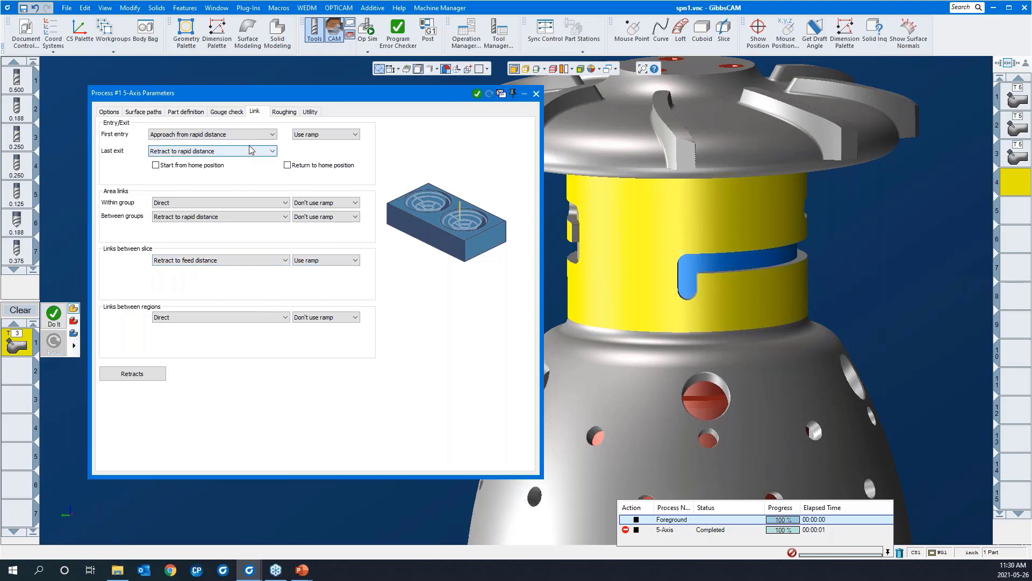
# Collapse the parameters dialog, generate the slot's roughing toolpath and inspect its entry ramp up close.
pyautogui.doubleClick(253, 93)
pyautogui.rightClick(250, 221)
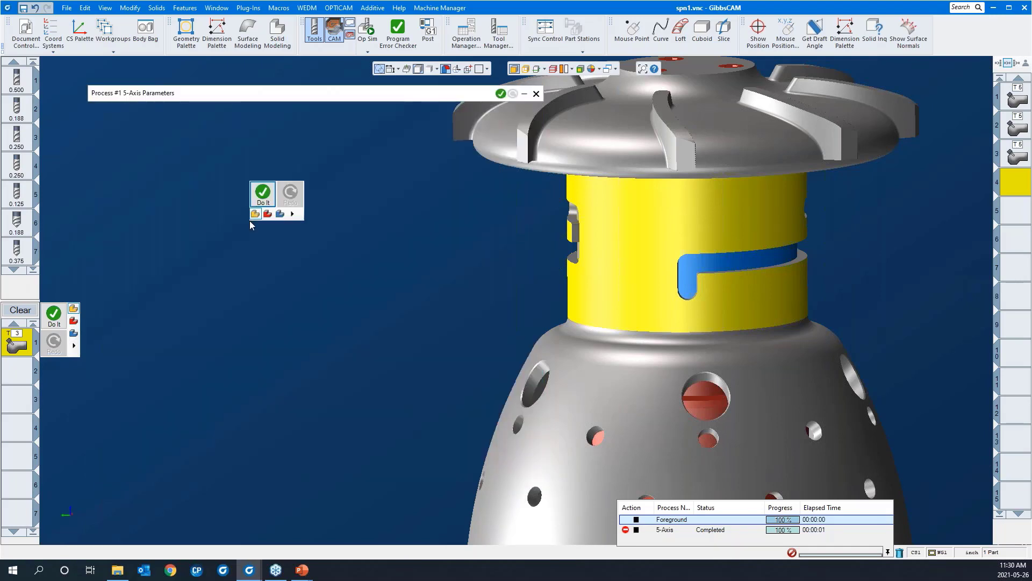
pyautogui.click(263, 195)
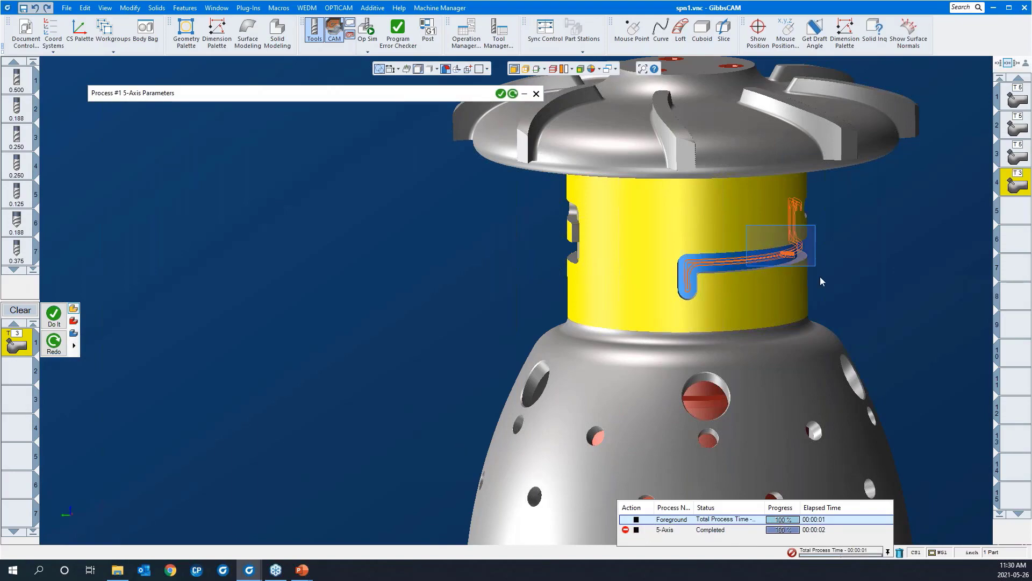
pyautogui.scroll(10, 824, 292)
pyautogui.moveTo(851, 258); pyautogui.dragTo(661, 356, button='middle')
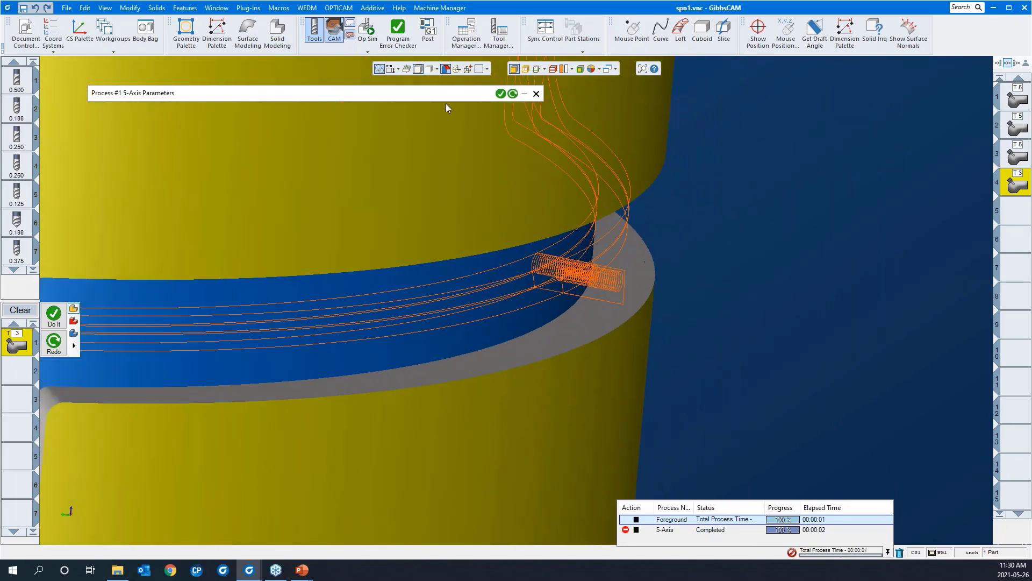
# Check the retract distances in the link settings and close the process parameters.
pyautogui.click(433, 95)
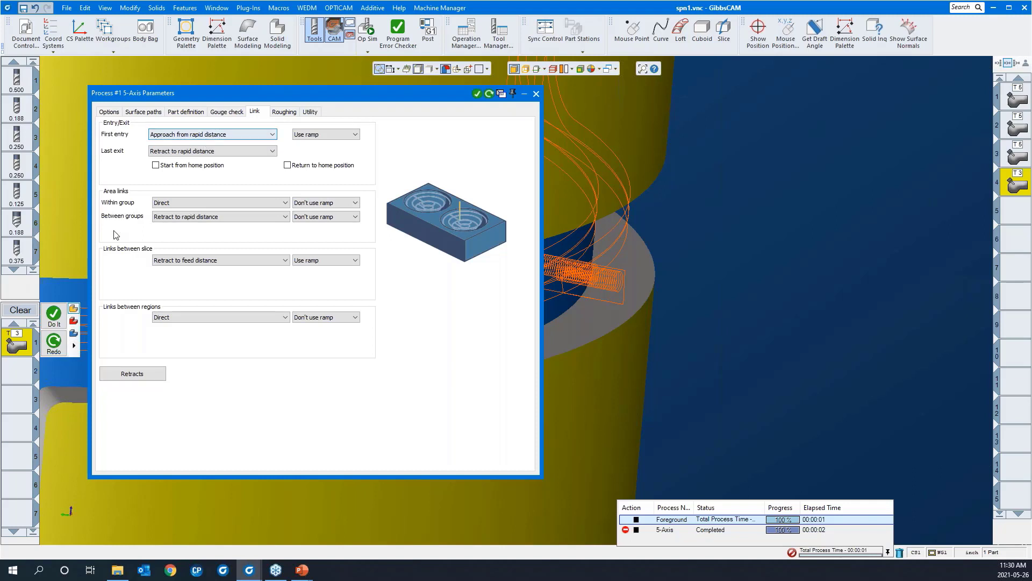
pyautogui.click(139, 375)
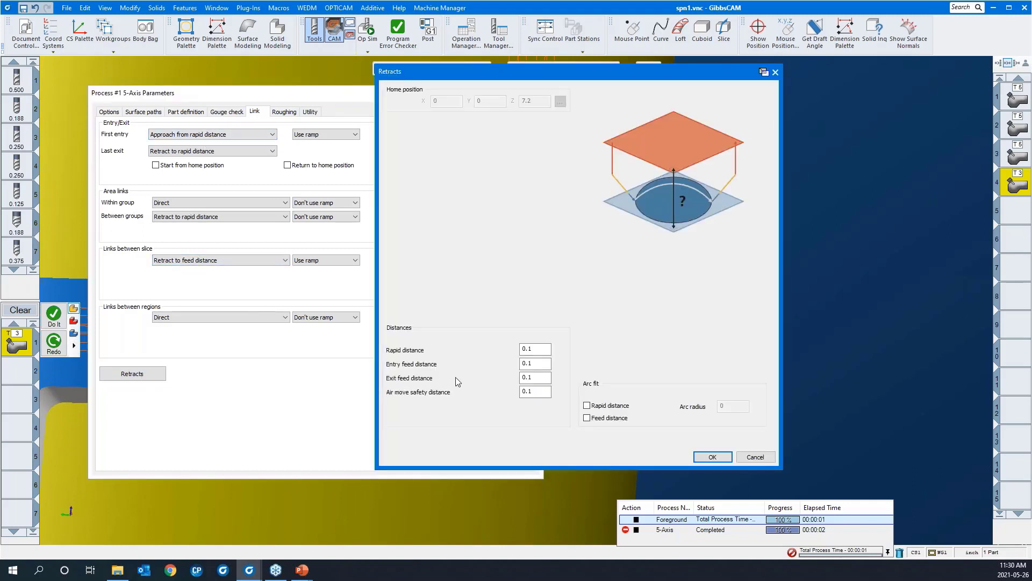
pyautogui.doubleClick(532, 363)
pyautogui.click(718, 456)
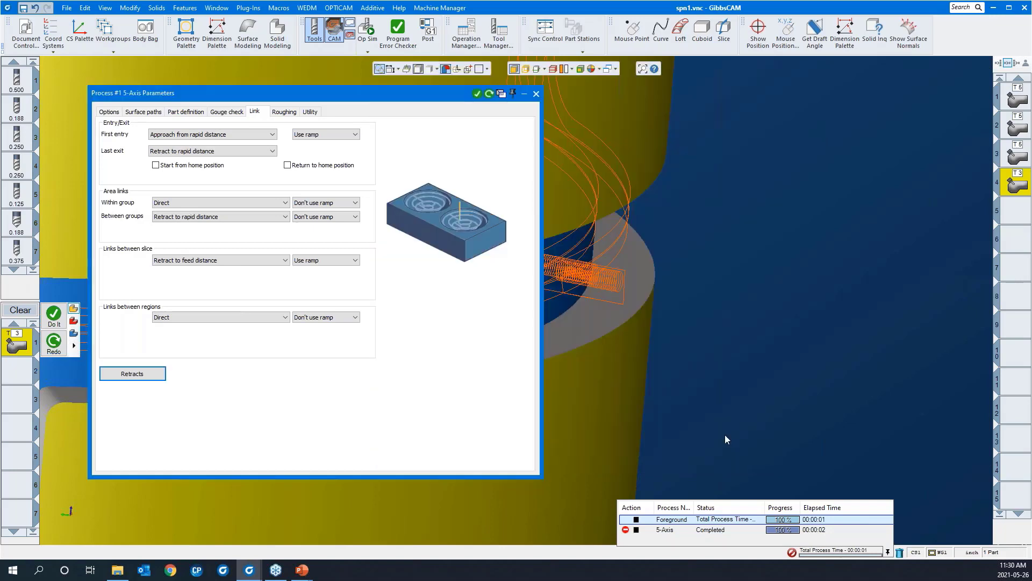
pyautogui.click(536, 94)
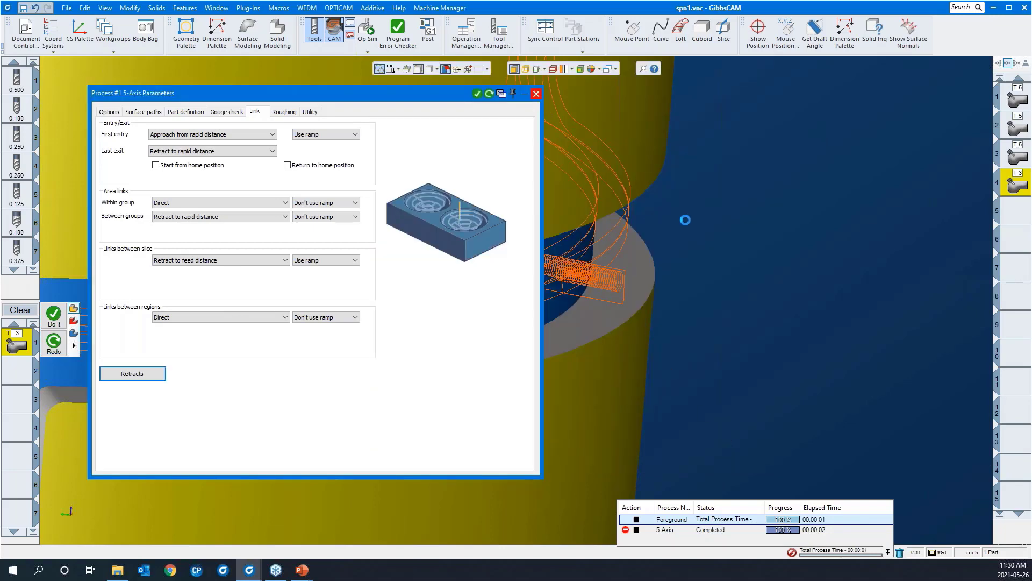
# Make the empty operation position 5 active and clear the roughing process from the process list.
pyautogui.scroll(-11, 687, 220)
pyautogui.scroll(-4, 683, 181)
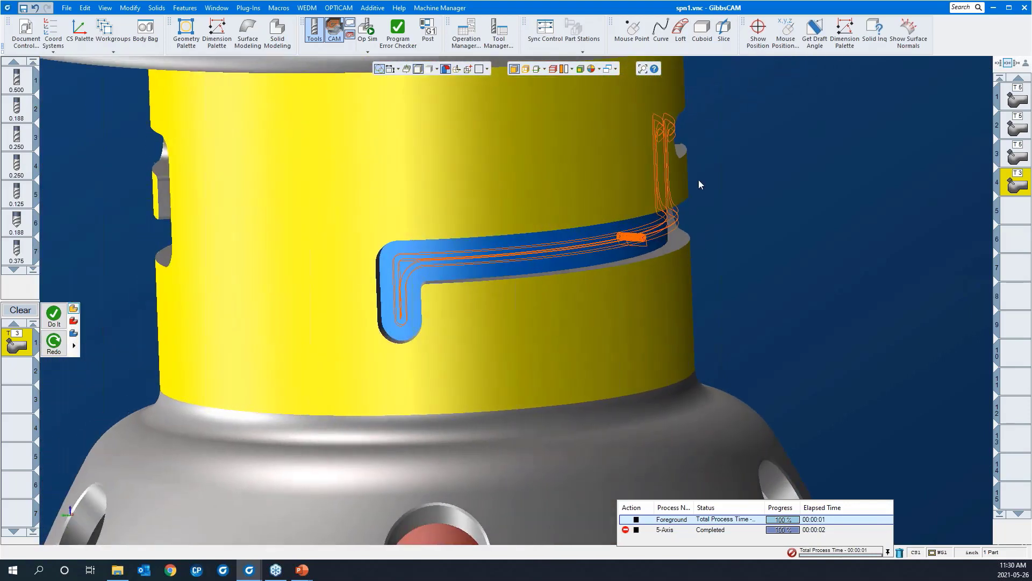
pyautogui.click(1019, 209)
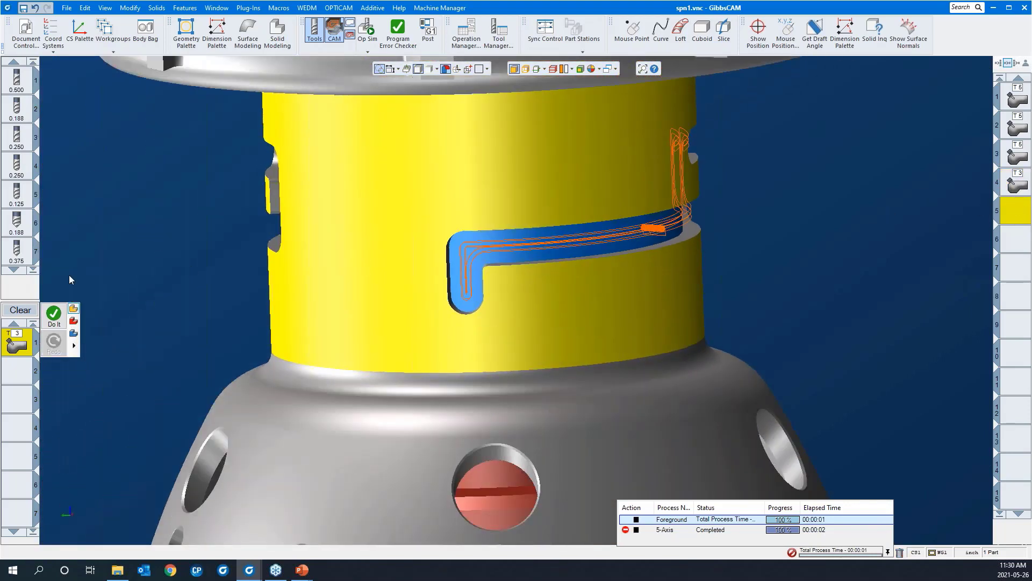
pyautogui.click(23, 311)
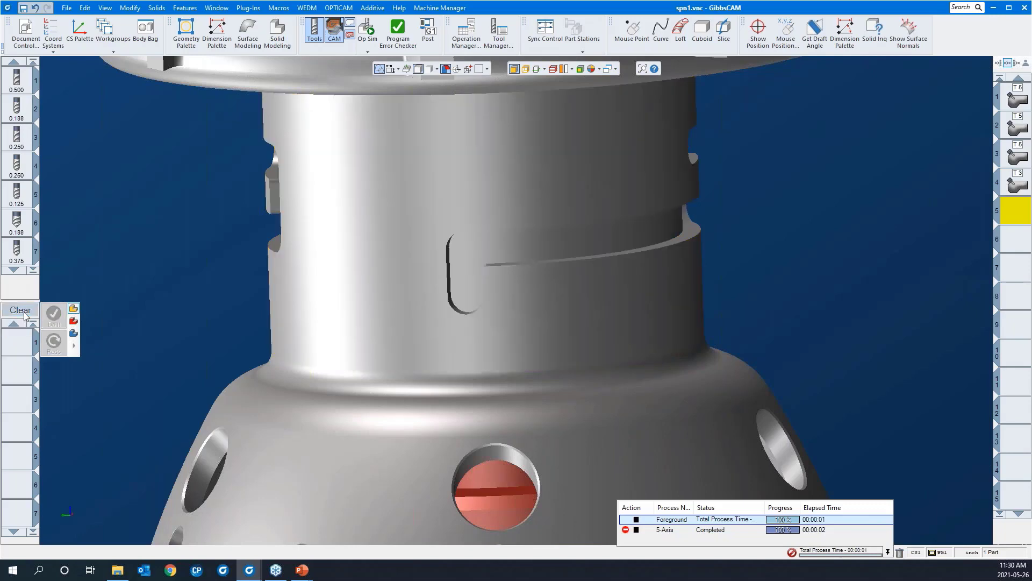
# Load the saved "swarf 4AS slot" process list and display the surface path settings of its process 1.
pyautogui.rightClick(9, 344)
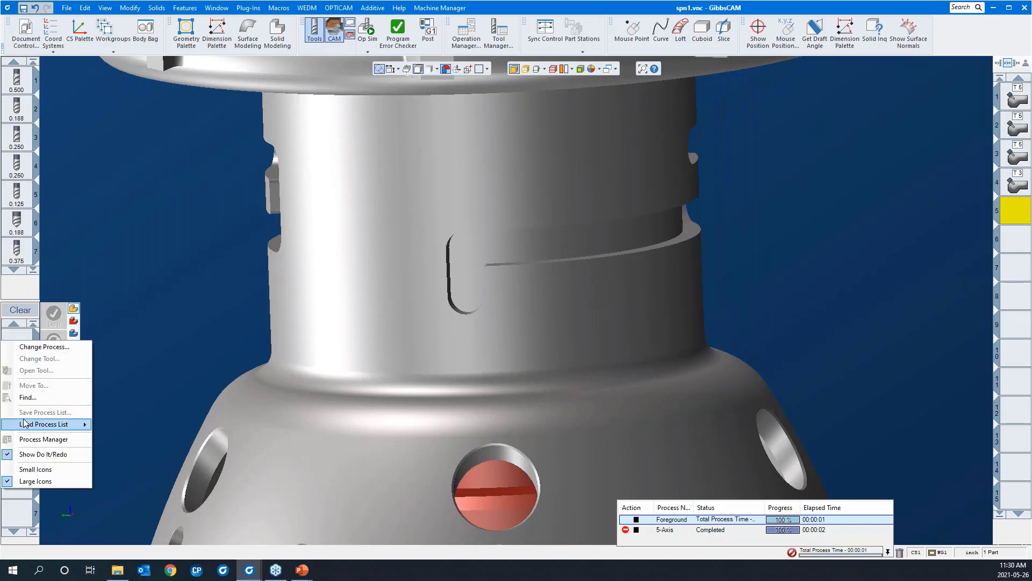
pyautogui.moveTo(24, 424)
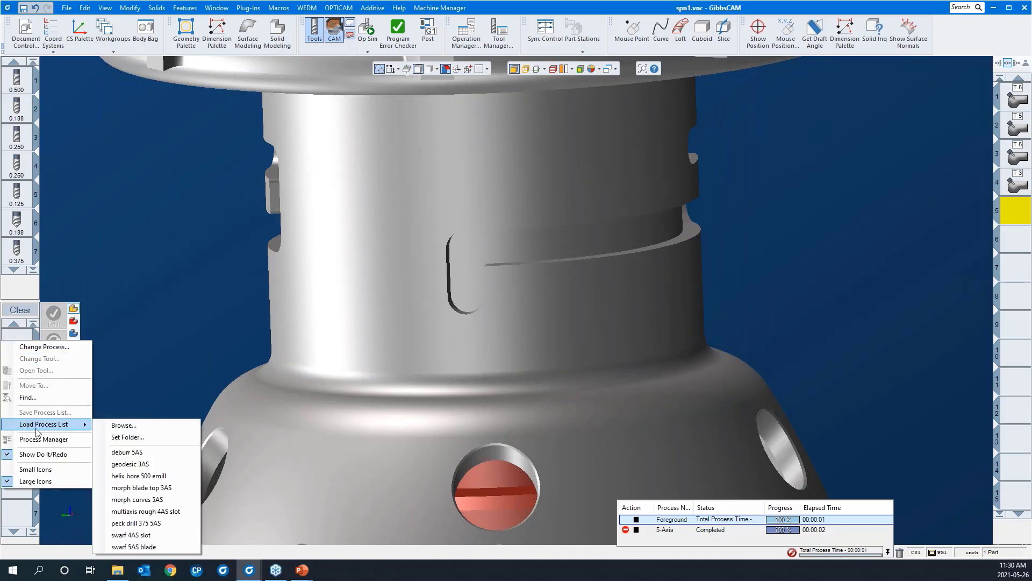
pyautogui.click(159, 537)
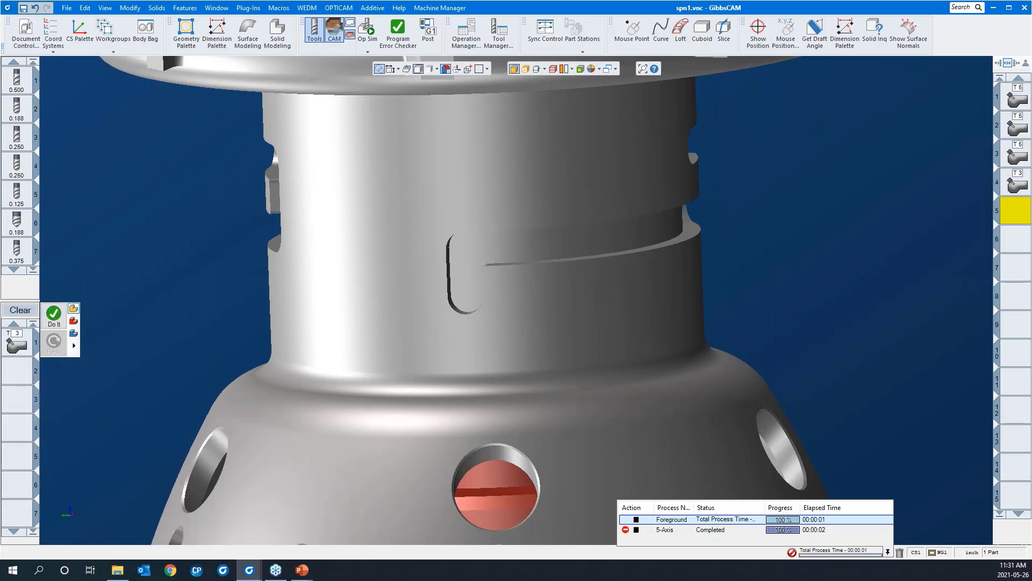
pyautogui.click(16, 346)
pyautogui.doubleClick(17, 346)
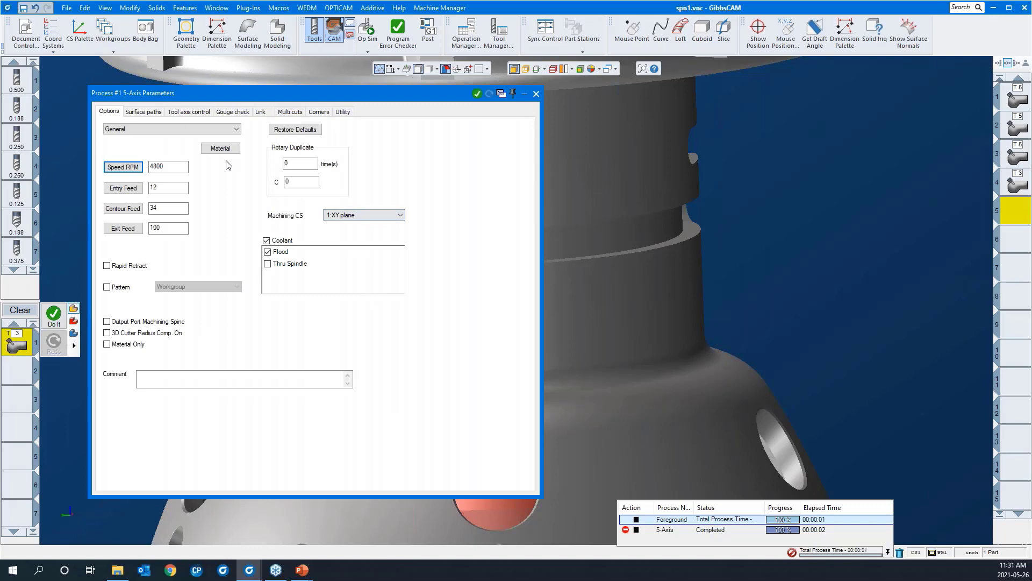
pyautogui.click(155, 112)
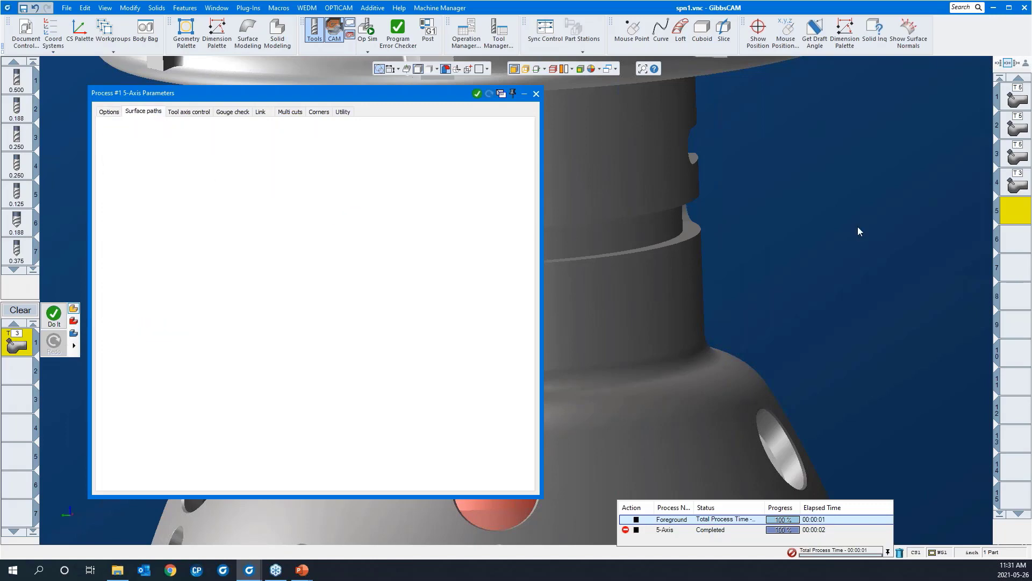
# Assign the slot's side wall and its tangent faces as the swarf surfaces.
pyautogui.moveTo(857, 226); pyautogui.dragTo(969, 225, button='middle')
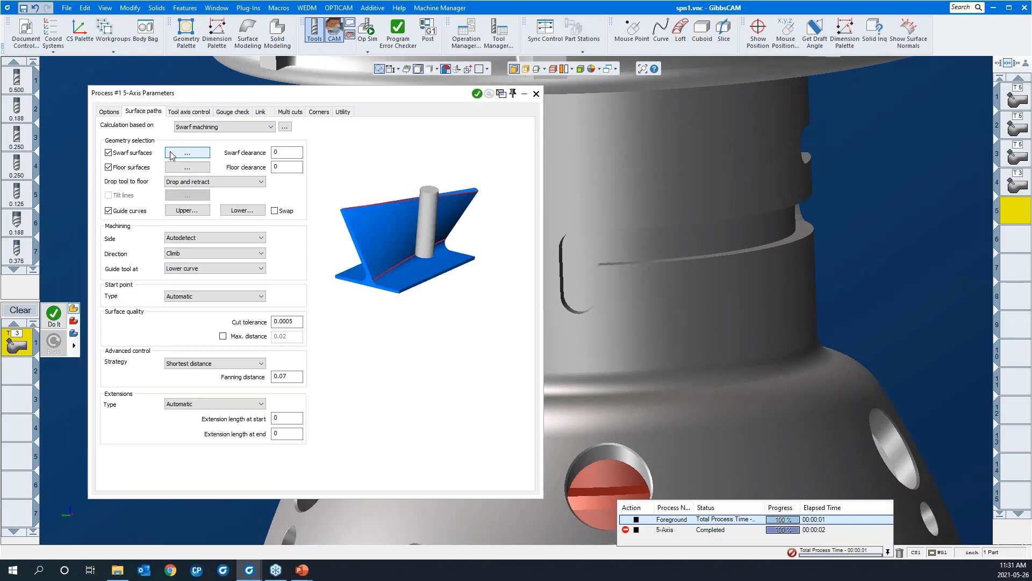
pyautogui.click(171, 155)
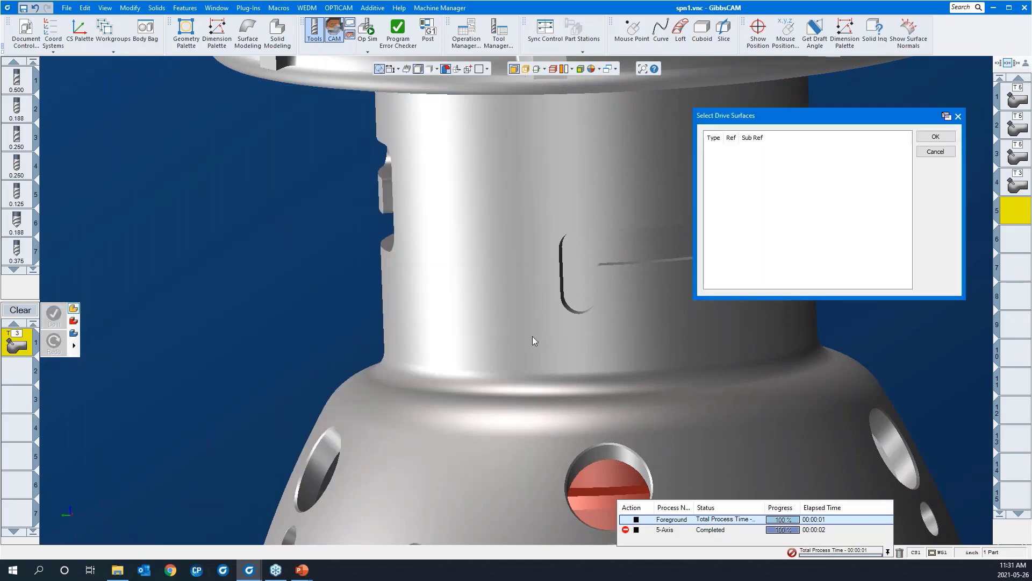
pyautogui.moveTo(532, 336); pyautogui.dragTo(547, 134, button='middle')
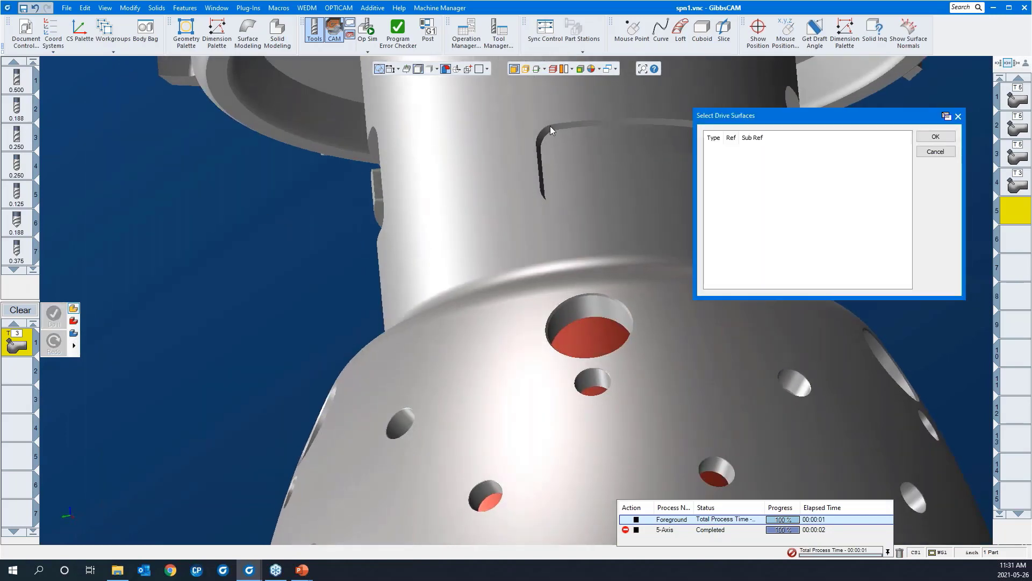
pyautogui.click(552, 127)
pyautogui.rightClick(553, 127)
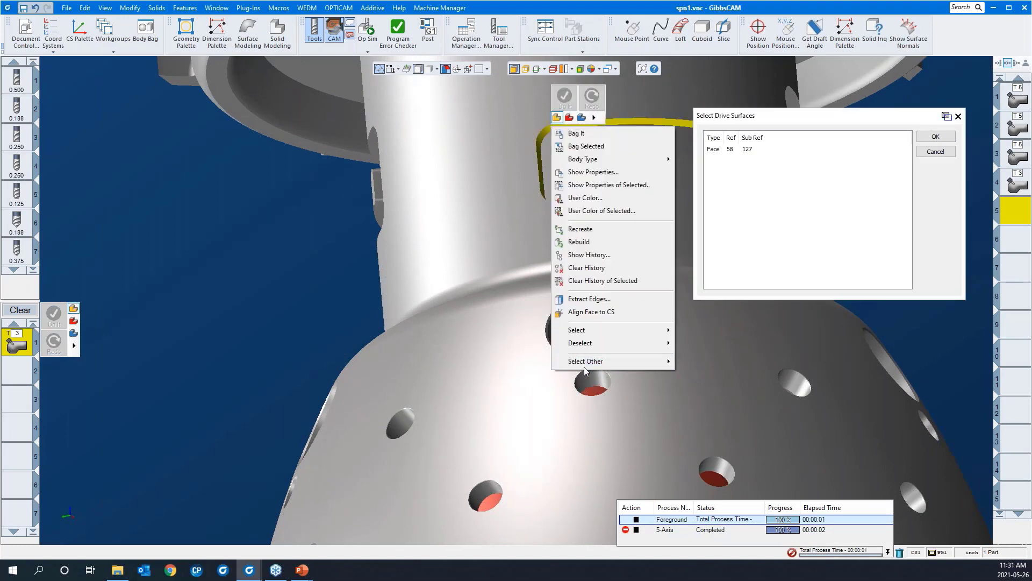
pyautogui.moveTo(586, 332)
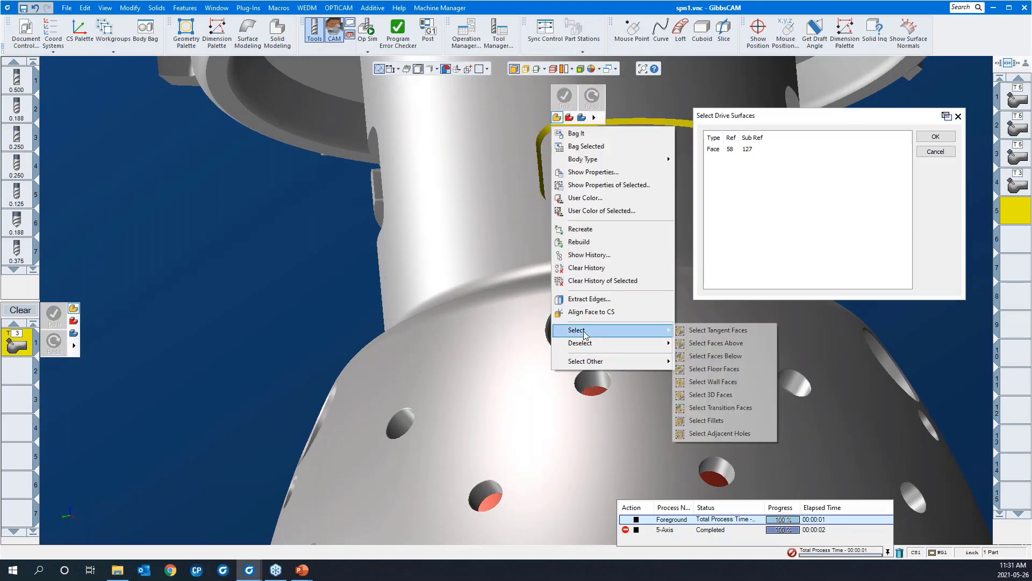
pyautogui.click(695, 335)
pyautogui.moveTo(588, 159); pyautogui.dragTo(632, 394, button='middle')
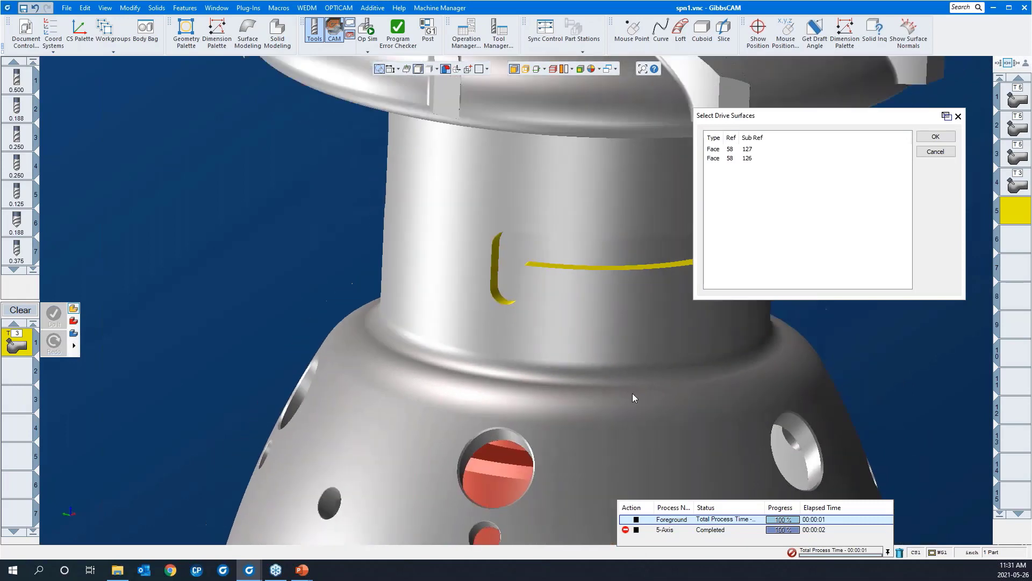
pyautogui.click(935, 136)
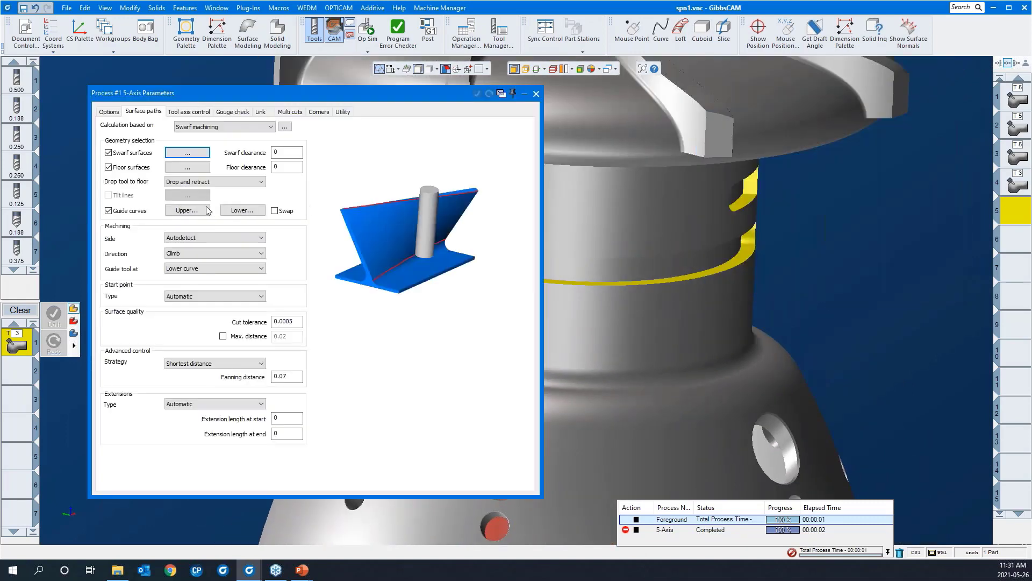
# Assign the slot's floor face as the swarf floor surface.
pyautogui.click(179, 168)
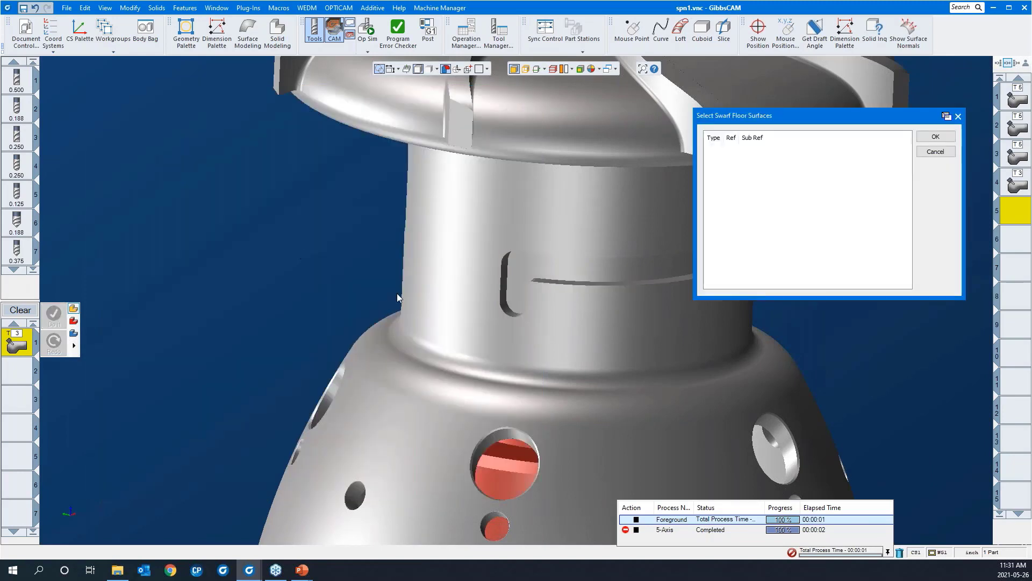
pyautogui.click(521, 279)
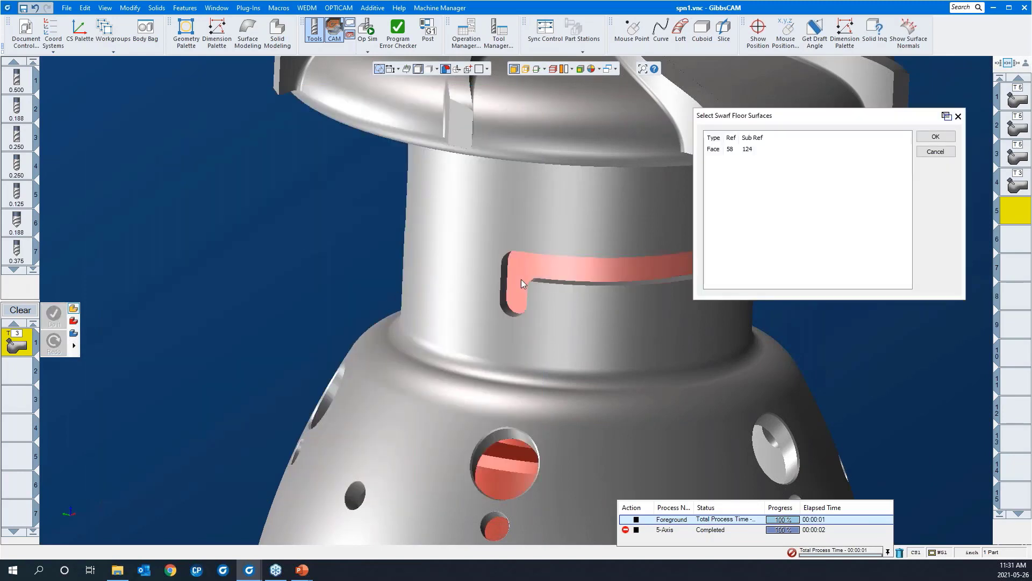
pyautogui.click(946, 137)
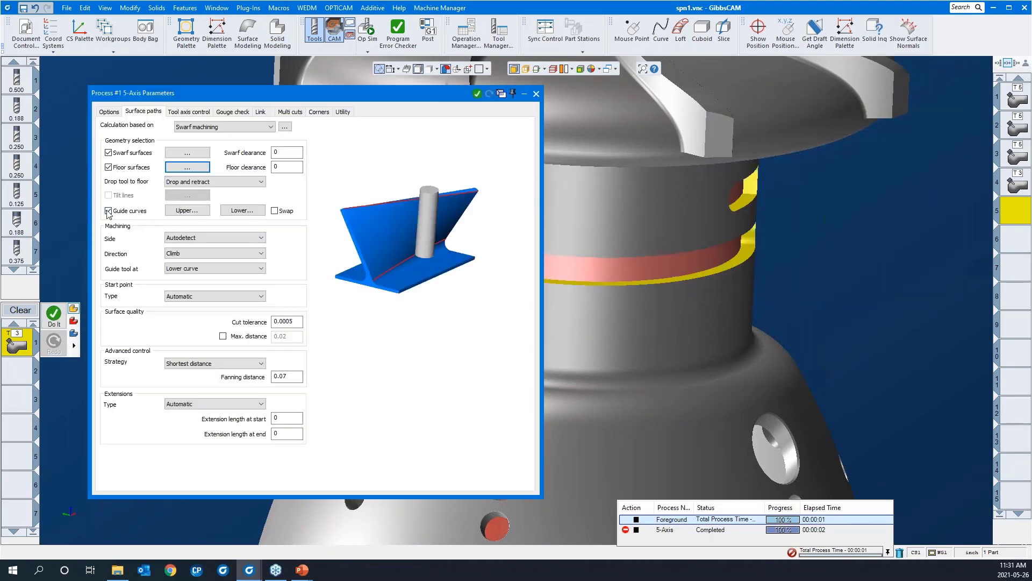
# Show the part's edges and assign the slot's outer edge loop as the upper guide curve.
pyautogui.moveTo(640, 378); pyautogui.dragTo(692, 378, button='middle')
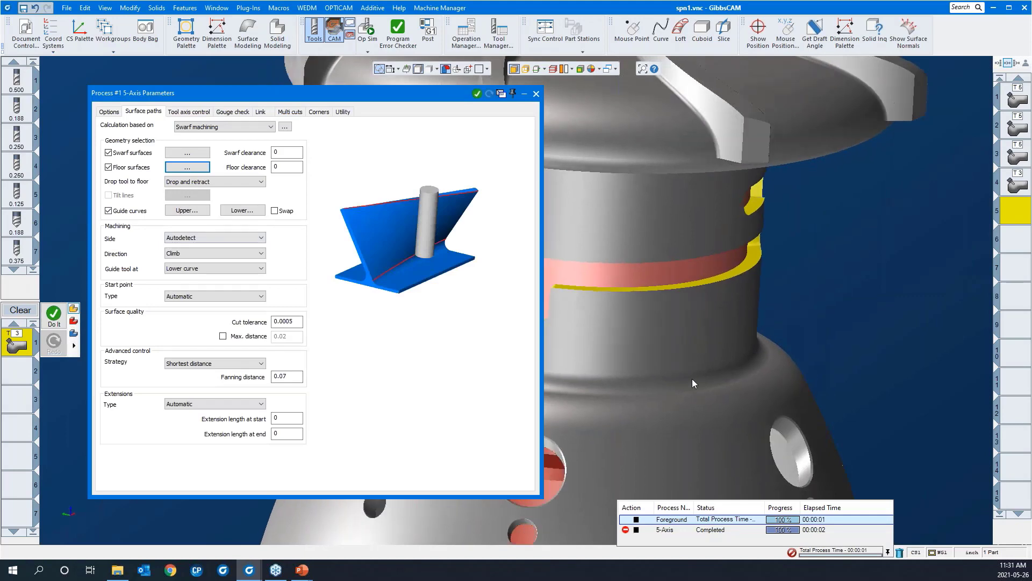
pyautogui.click(527, 70)
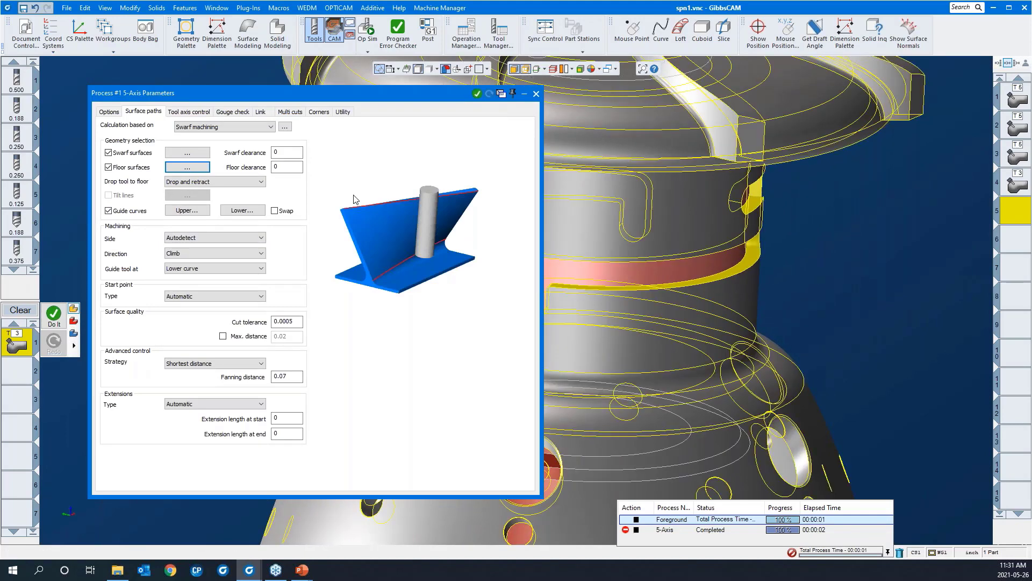
pyautogui.click(191, 211)
pyautogui.click(621, 289)
pyautogui.scroll(-3, 232, 373)
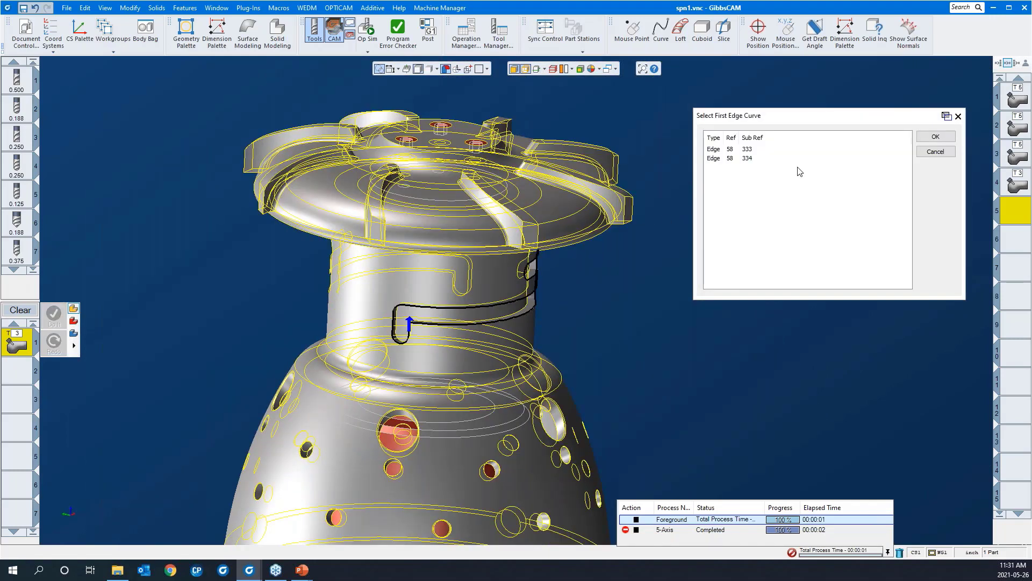
pyautogui.click(936, 137)
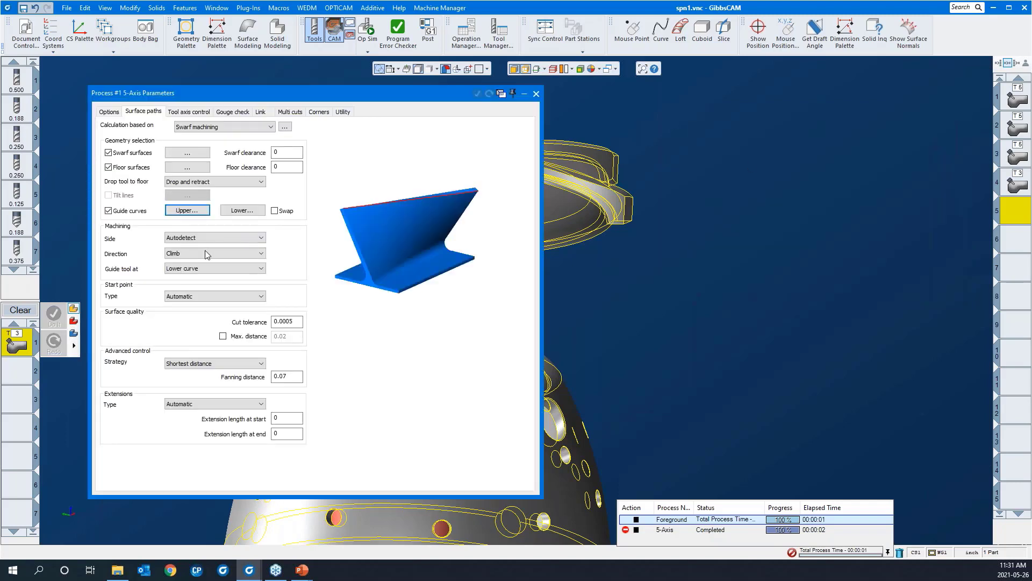
# Assign the slot's inner edge loop along its floor as the lower guide curve.
pyautogui.click(235, 212)
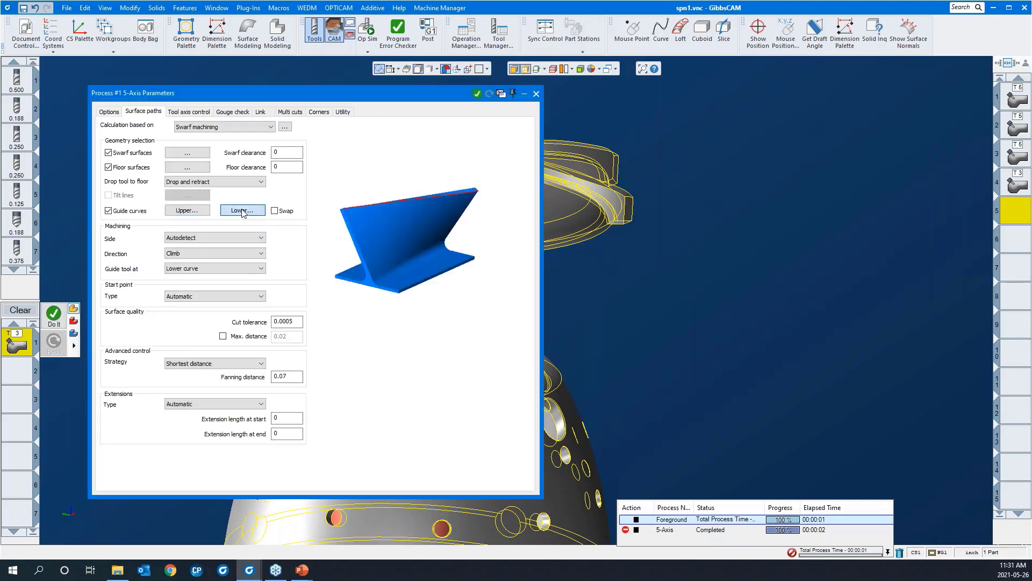
pyautogui.moveTo(471, 253); pyautogui.dragTo(564, 344)
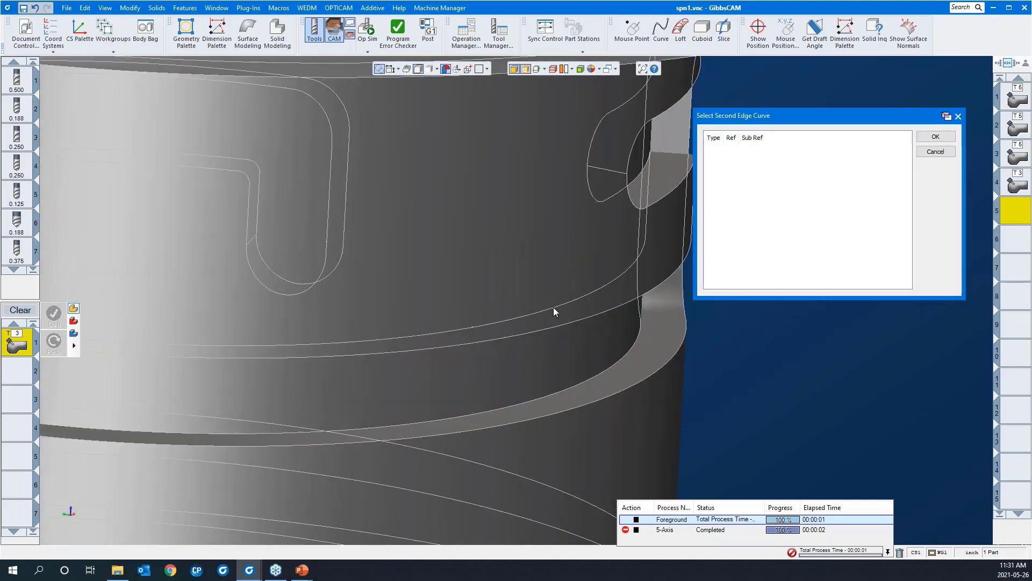
pyautogui.click(552, 305)
pyautogui.scroll(-3, 514, 295)
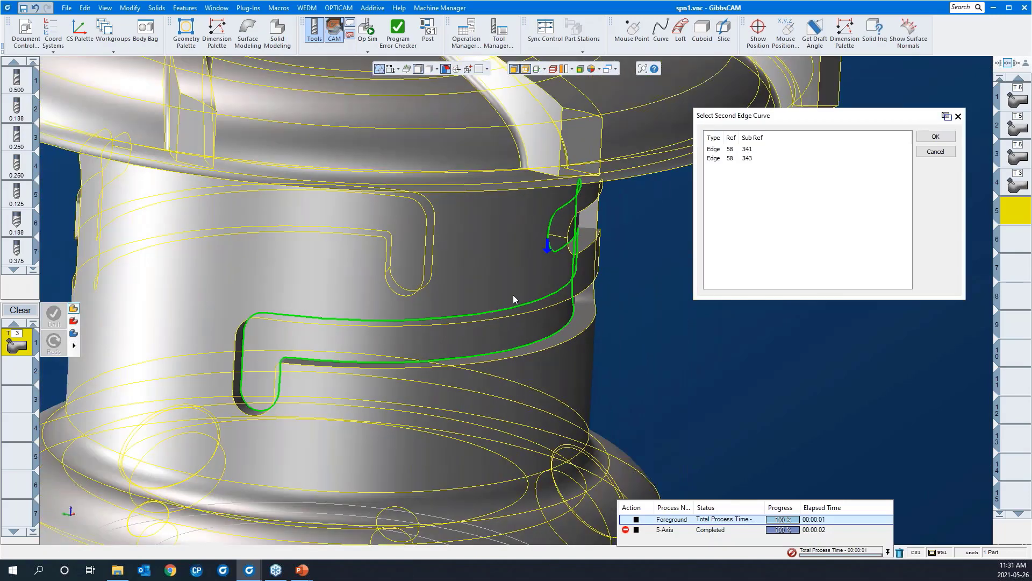
pyautogui.click(936, 139)
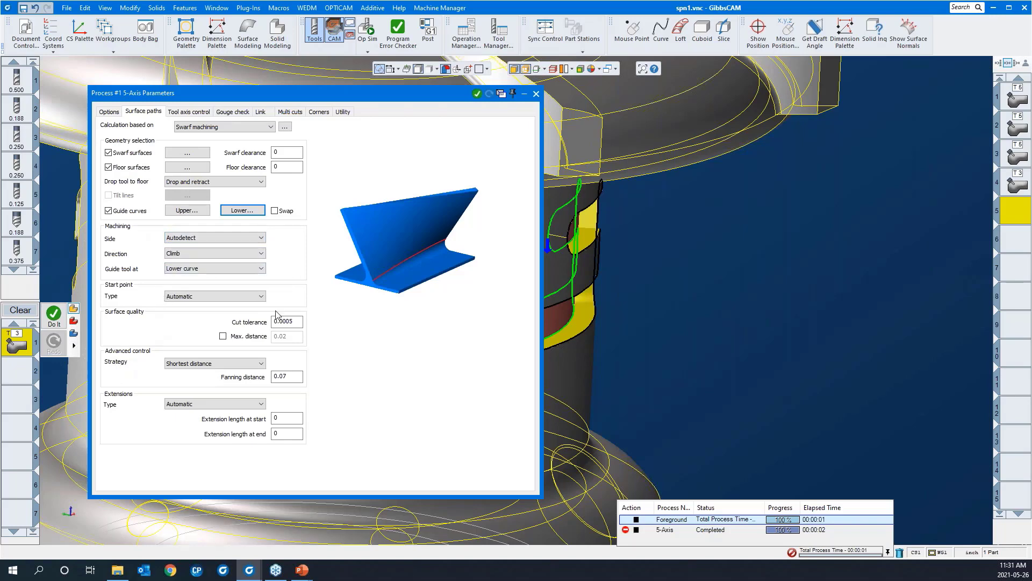
# Review the advanced control strategy choices for the swarf process, keeping Shortest distance.
pyautogui.scroll(-5, 851, 306)
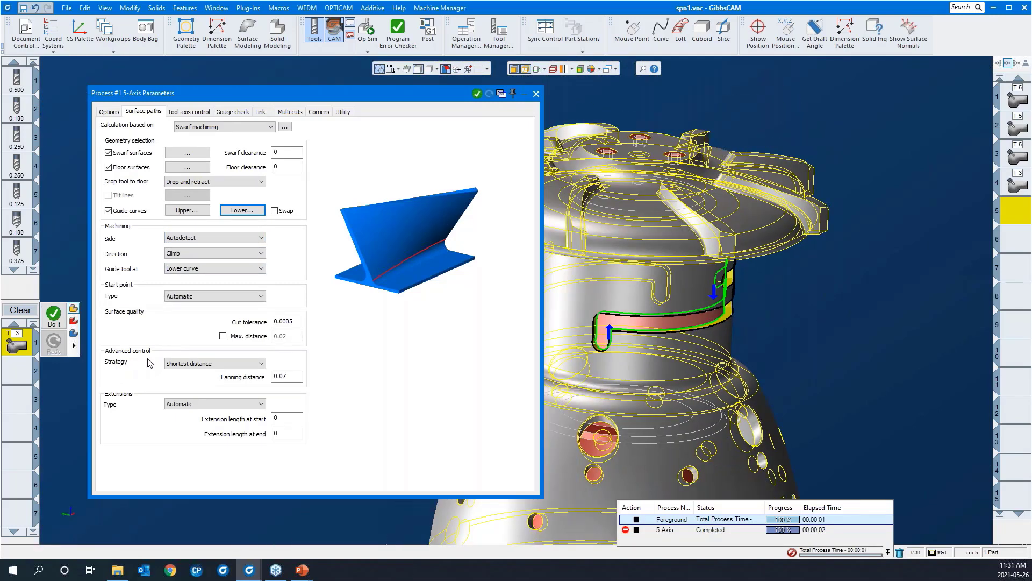
pyautogui.click(182, 365)
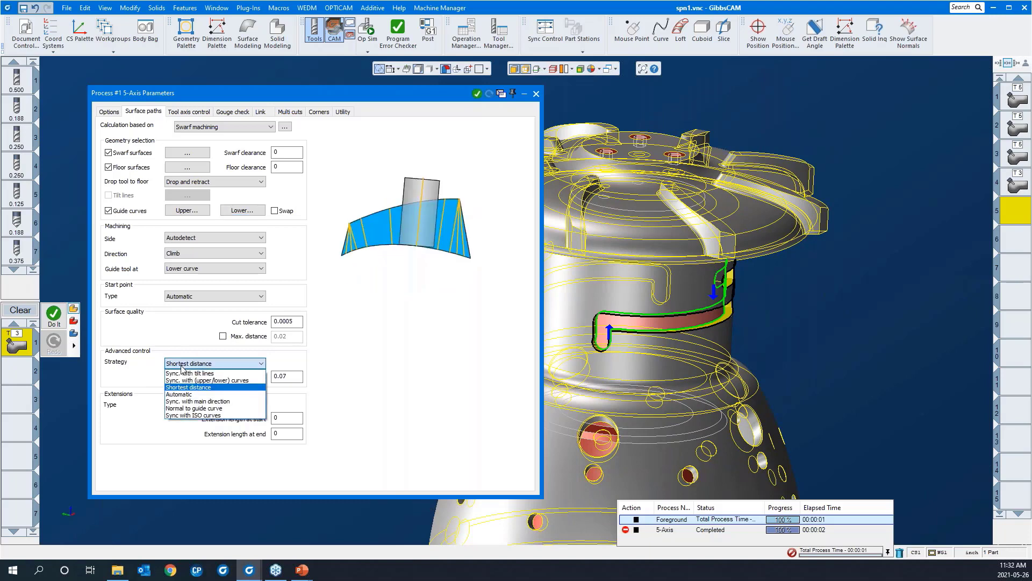
pyautogui.click(189, 365)
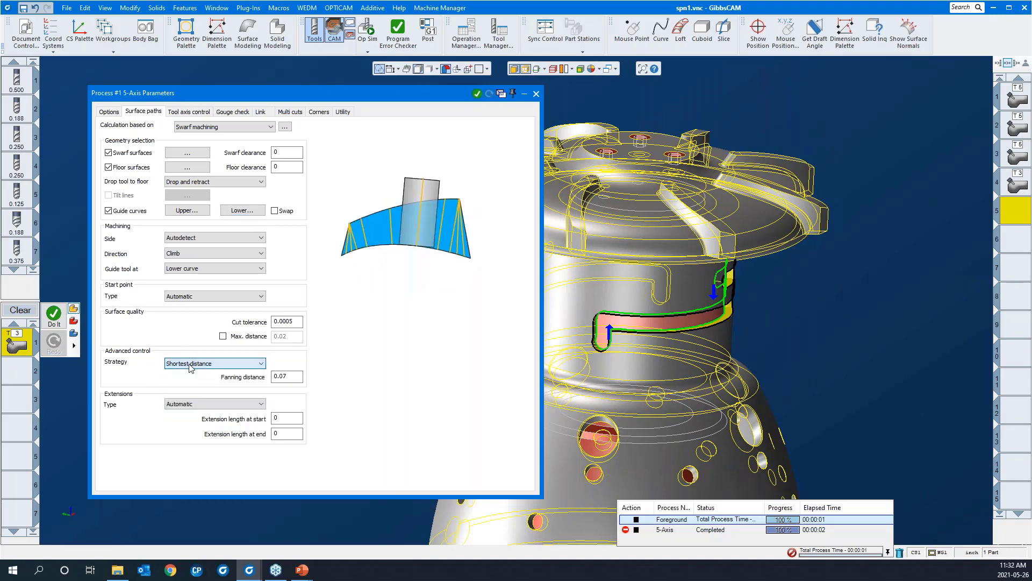
# Review the tool axis control and multi-cut settings, keeping the output format at 4 axis.
pyautogui.click(189, 112)
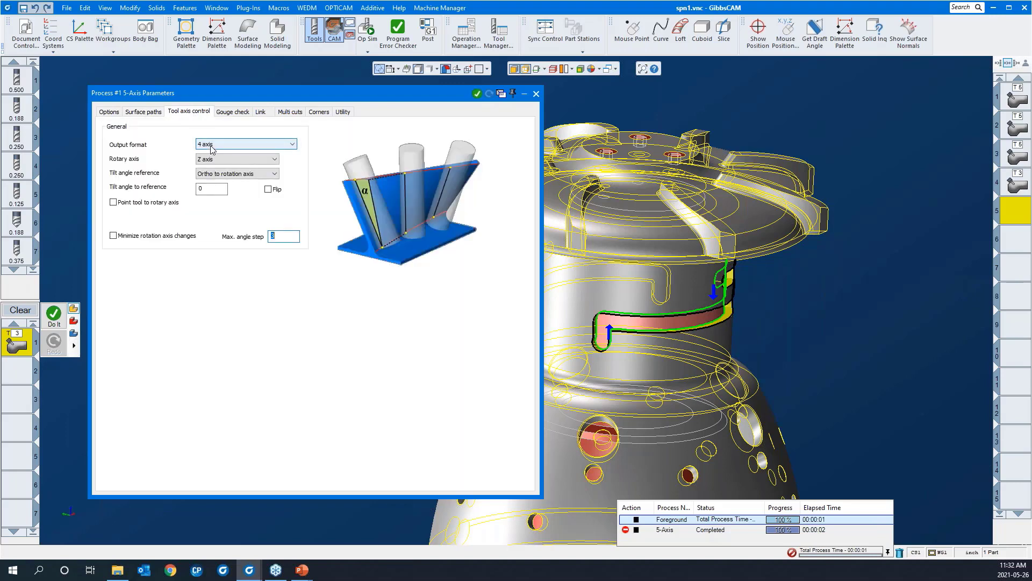
pyautogui.click(212, 146)
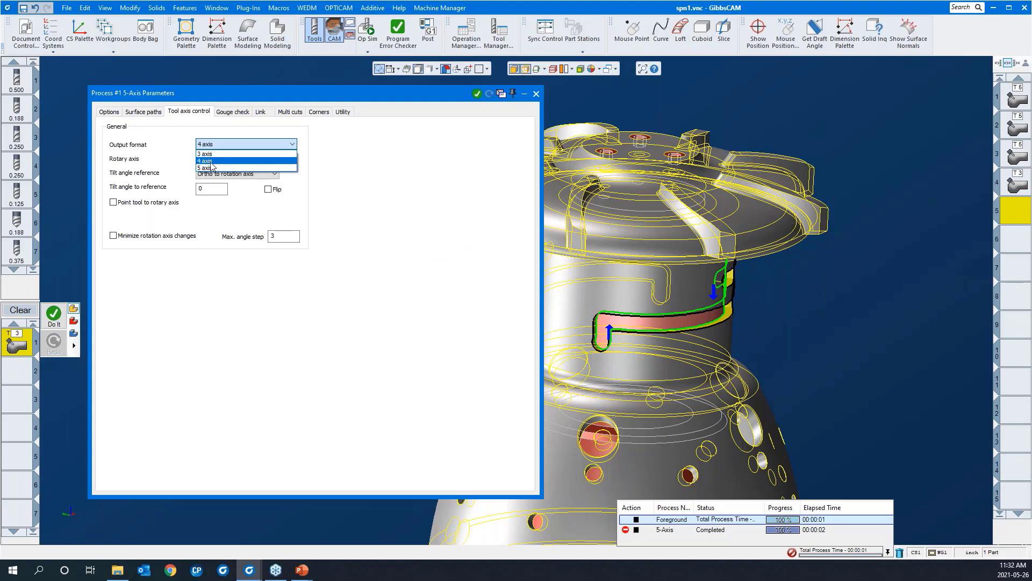
pyautogui.click(213, 161)
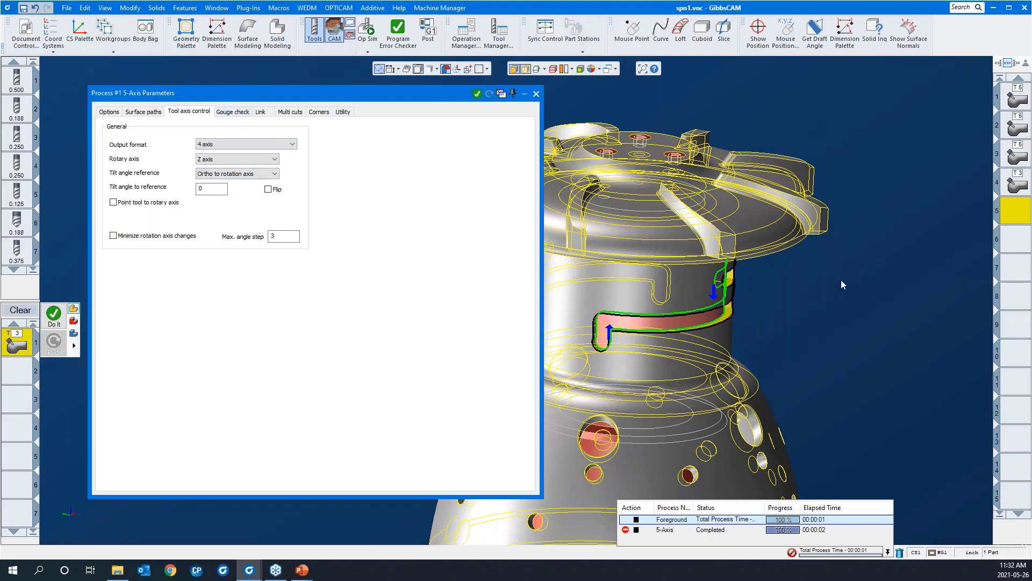
pyautogui.scroll(-2, 842, 269)
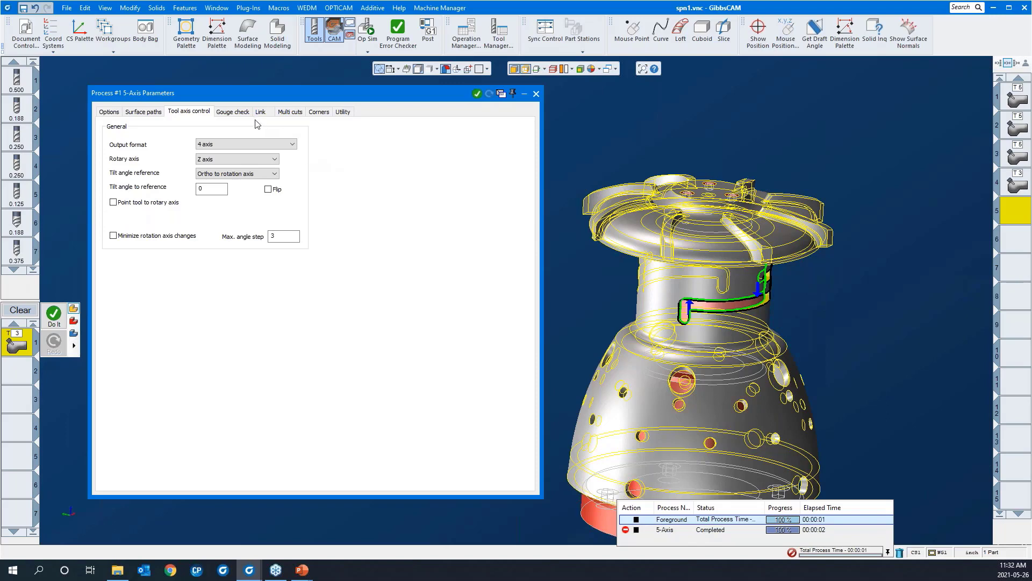
pyautogui.click(283, 113)
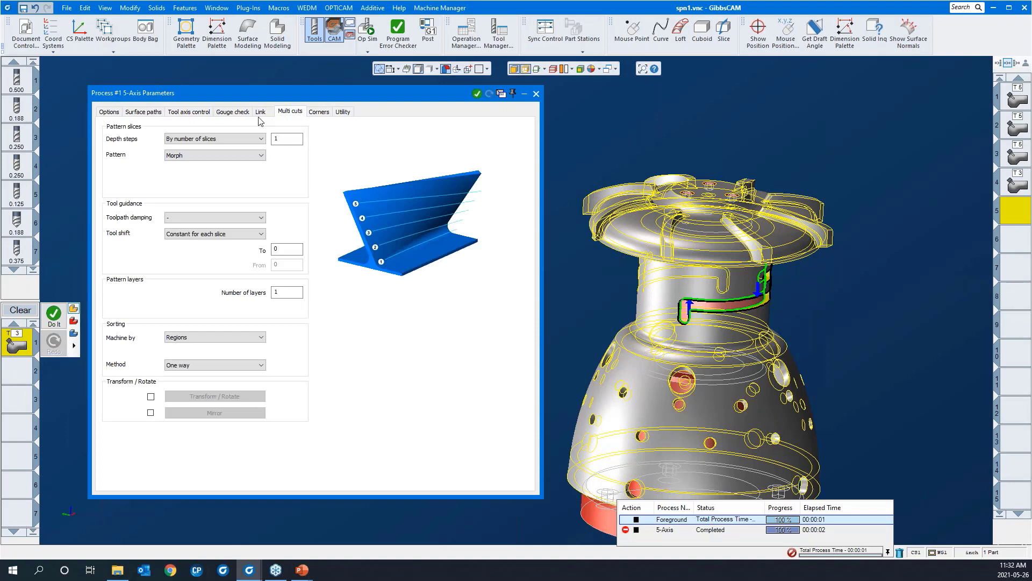
# Set the default lead-in type to Horizontal tangent arc in the link settings and copy it to the lead-out.
pyautogui.click(261, 113)
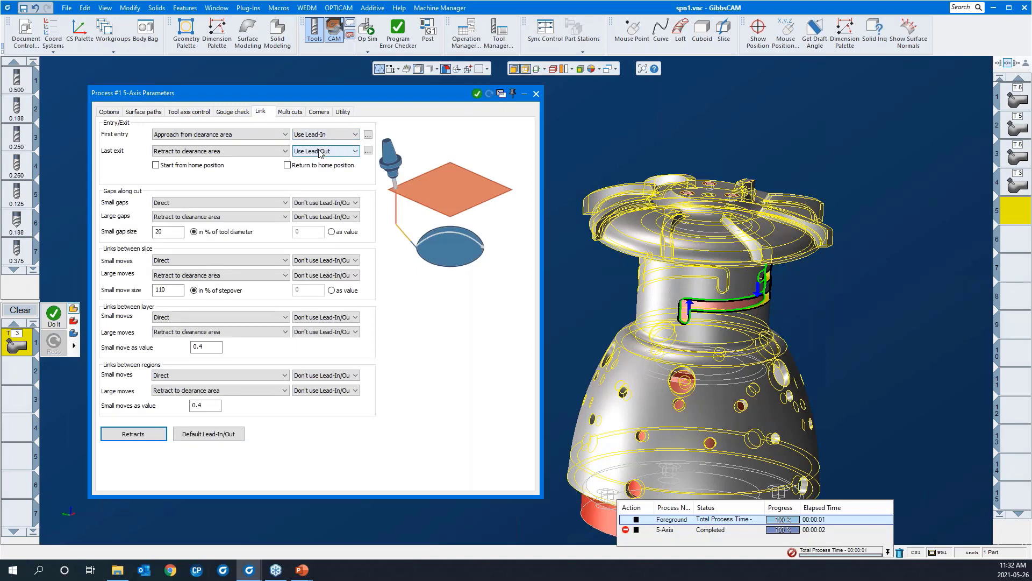
pyautogui.click(217, 434)
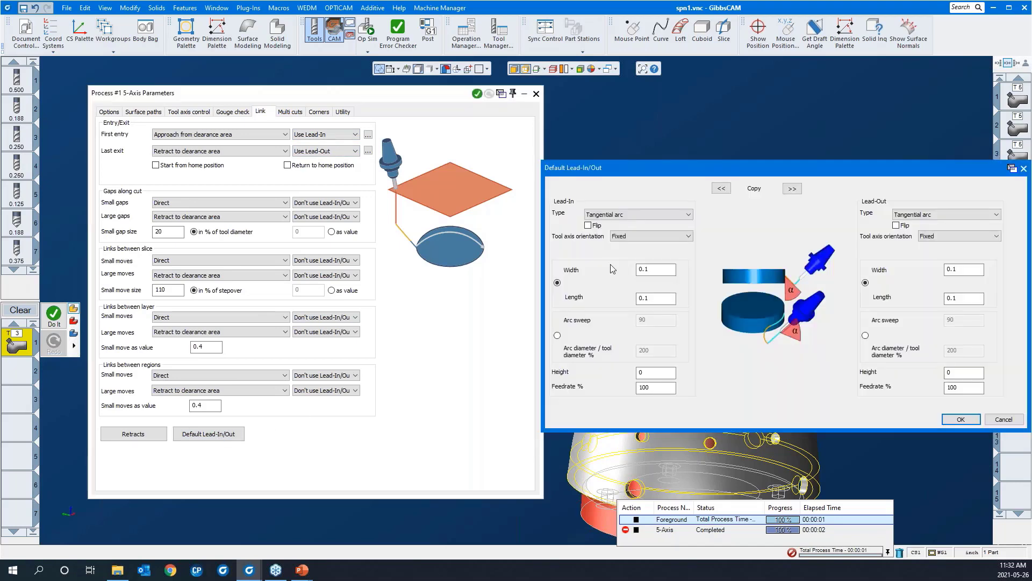
pyautogui.click(618, 216)
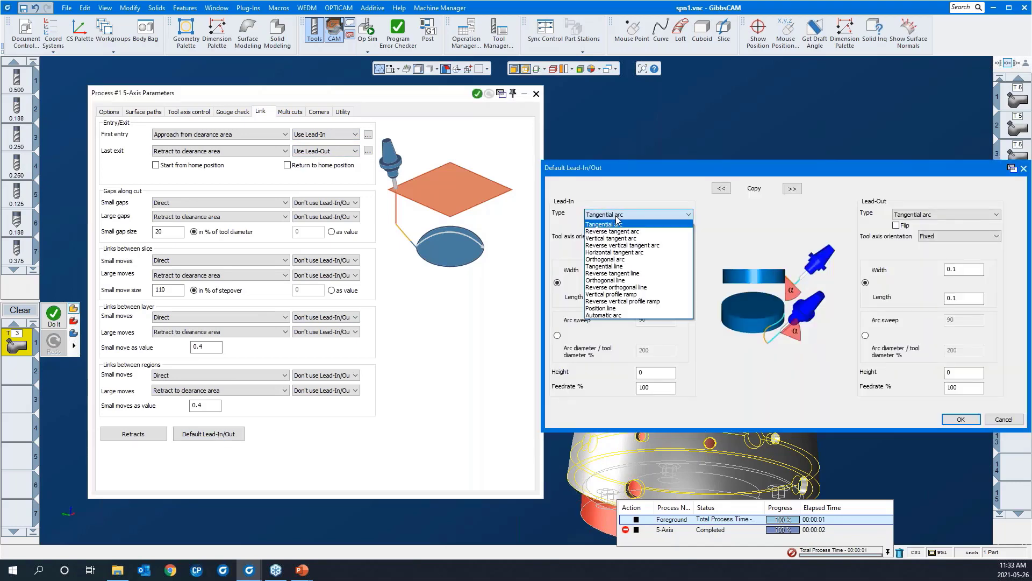
pyautogui.click(618, 252)
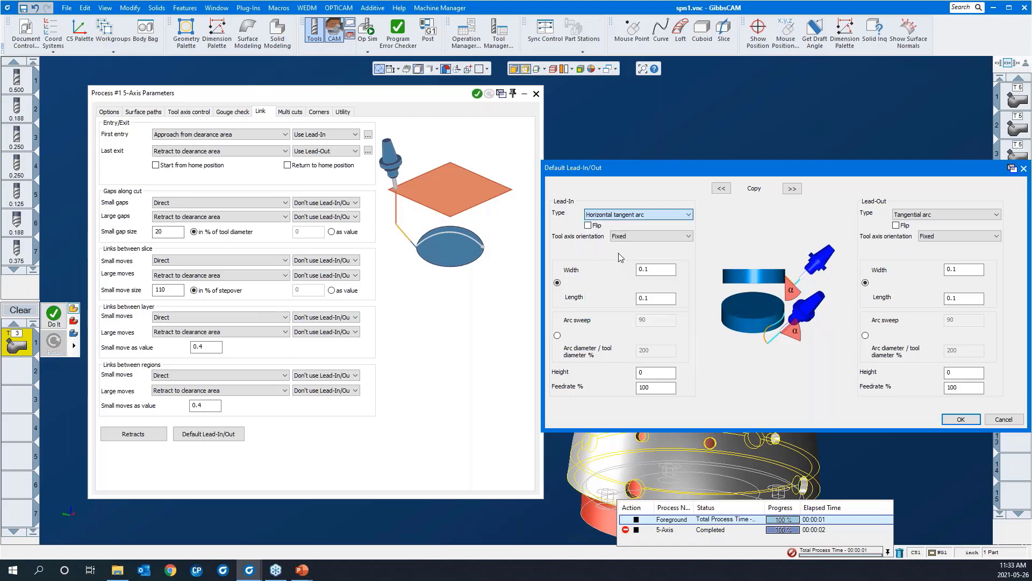
pyautogui.click(792, 188)
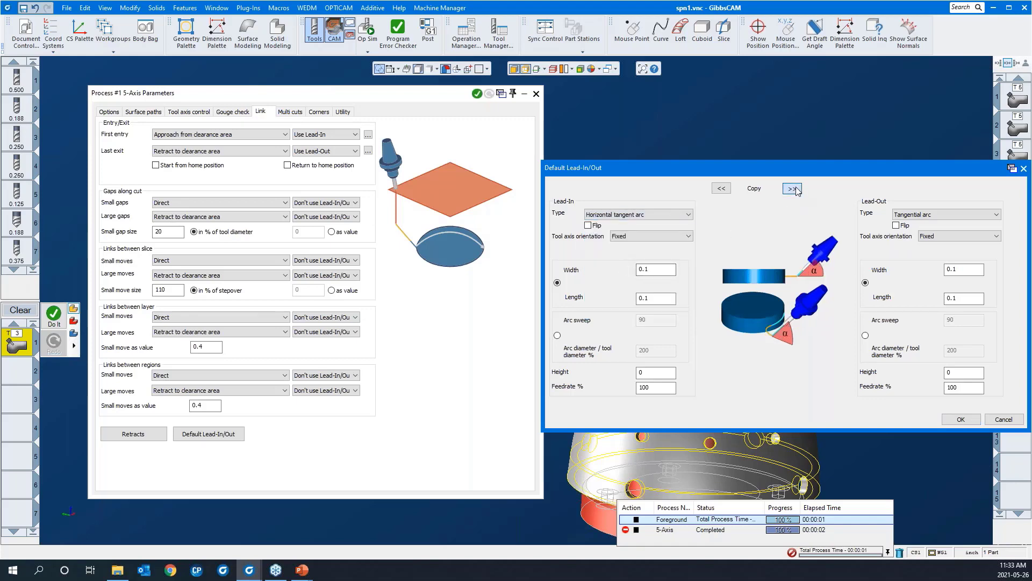
pyautogui.click(960, 419)
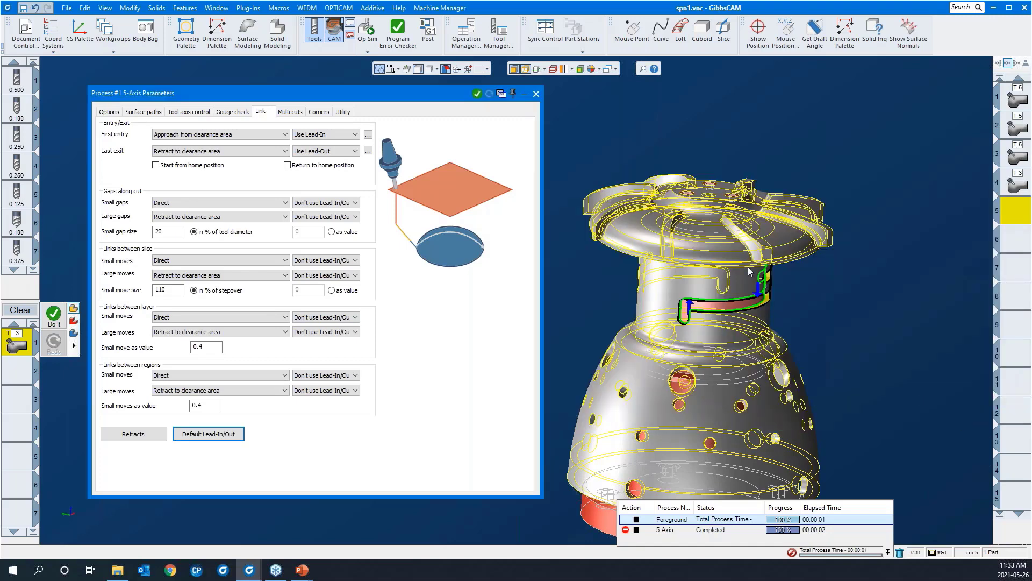
# Collapse the parameters dialog, generate the slot's swarf toolpath and inspect it up close.
pyautogui.doubleClick(437, 94)
pyautogui.rightClick(402, 196)
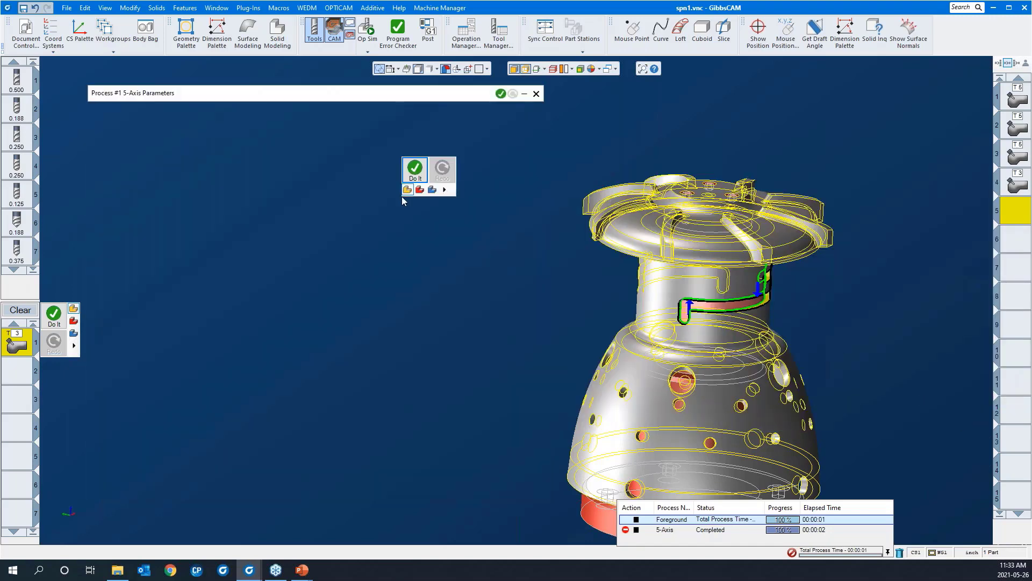
pyautogui.click(414, 171)
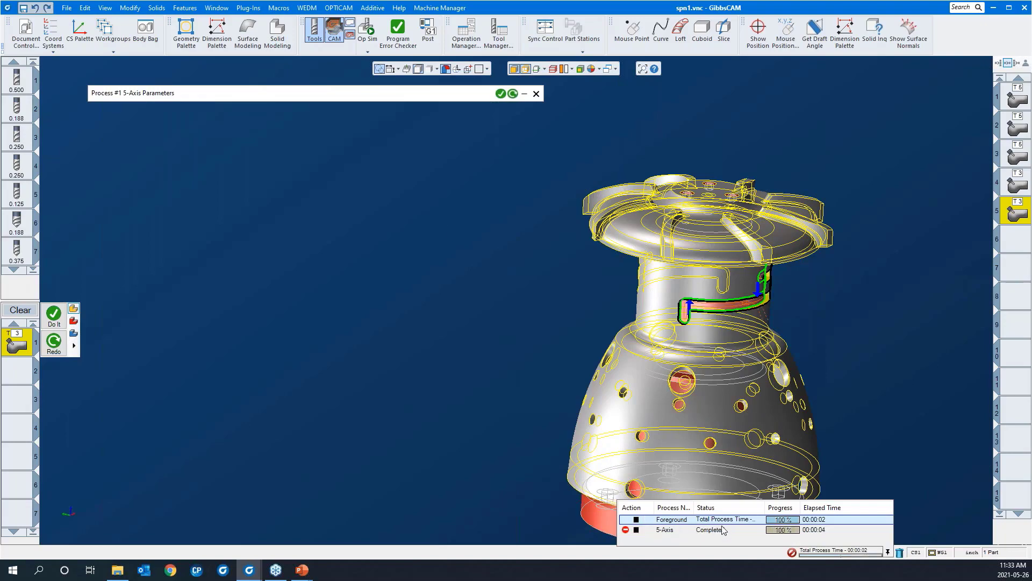
pyautogui.moveTo(759, 288); pyautogui.dragTo(696, 285, button='middle')
pyautogui.moveTo(637, 279); pyautogui.dragTo(823, 380)
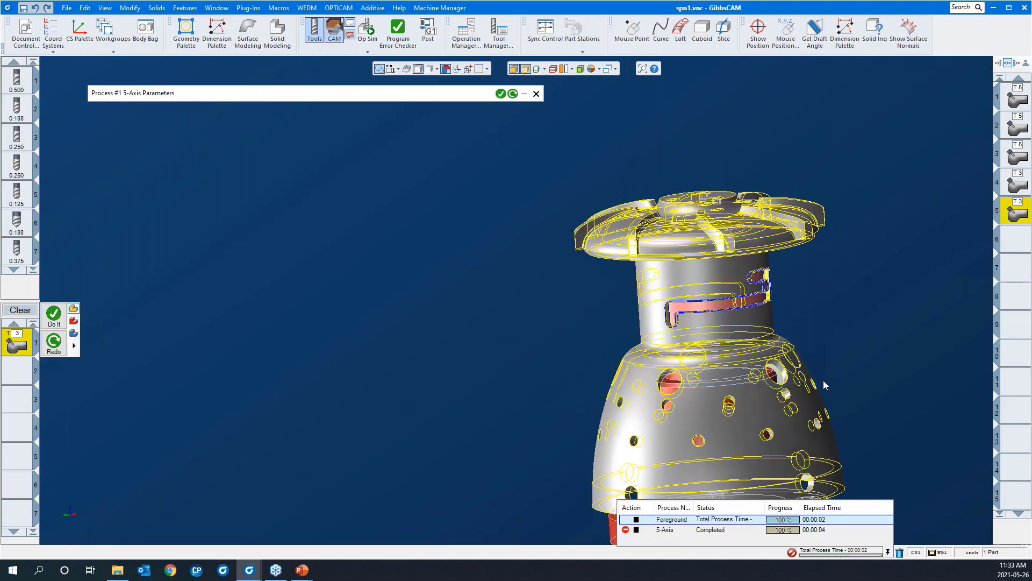
# Select both the roughing and swarf operations of the neck slot and open the Op Sim simulation.
pyautogui.moveTo(586, 237); pyautogui.dragTo(724, 254, button='middle')
pyautogui.scroll(-3, 724, 254)
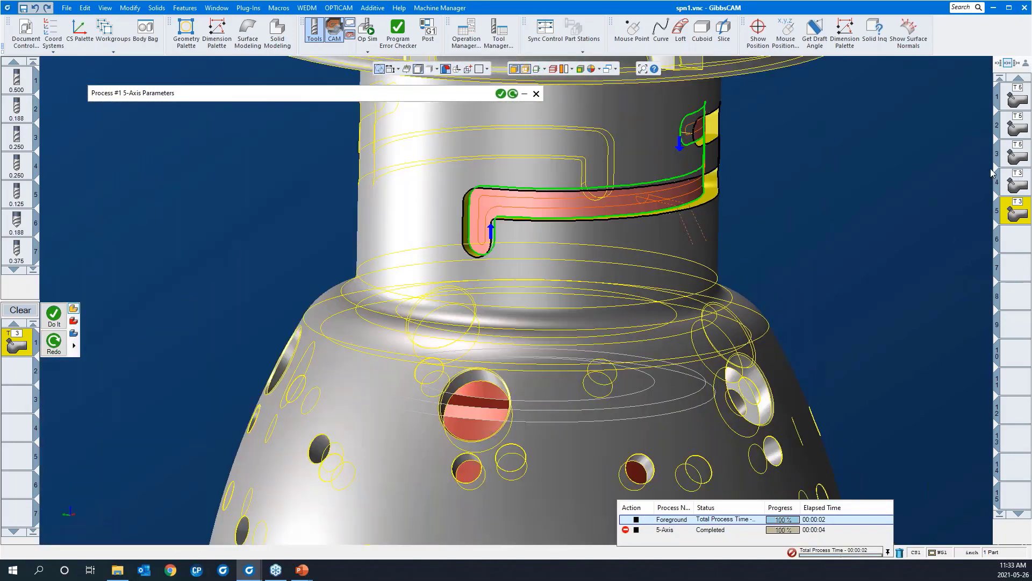
pyautogui.click(1009, 183)
pyautogui.scroll(-3, 904, 245)
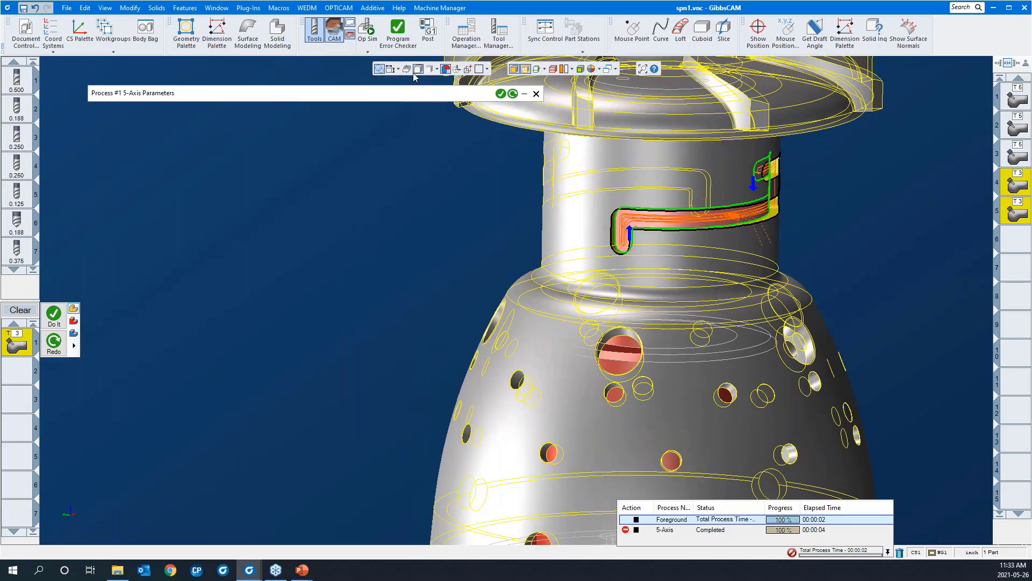
pyautogui.scroll(-1, 375, 299)
pyautogui.click(370, 30)
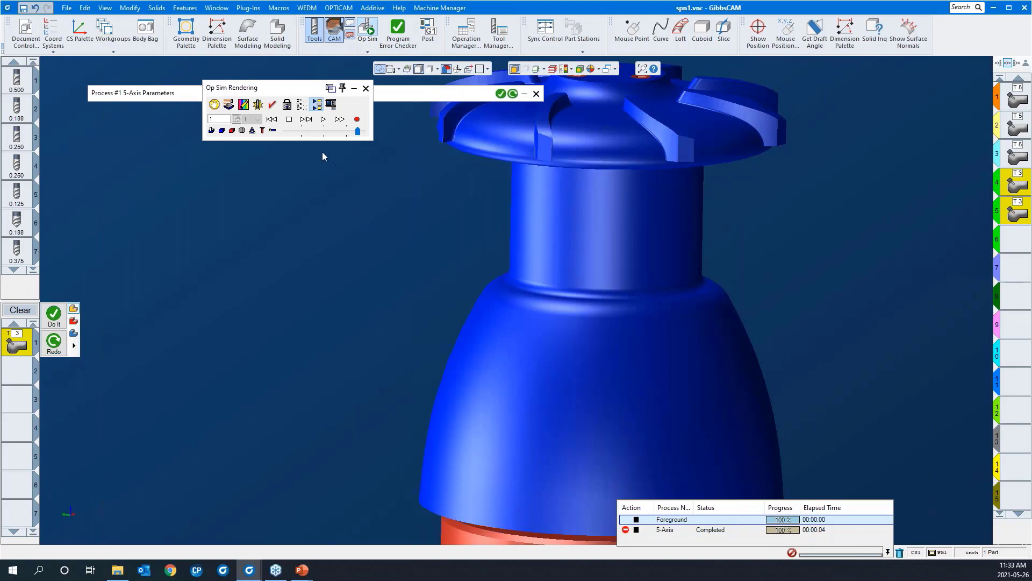
# Simulate only the selected slot operations from the start, slowing the playback to watch the tool cut around the neck, and pause.
pyautogui.click(273, 120)
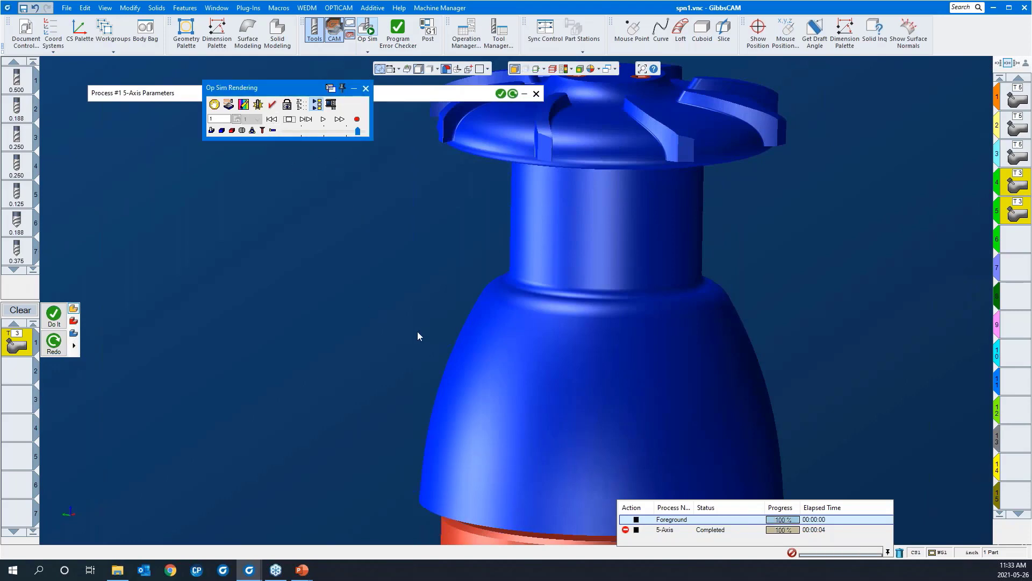
pyautogui.scroll(-1, 416, 331)
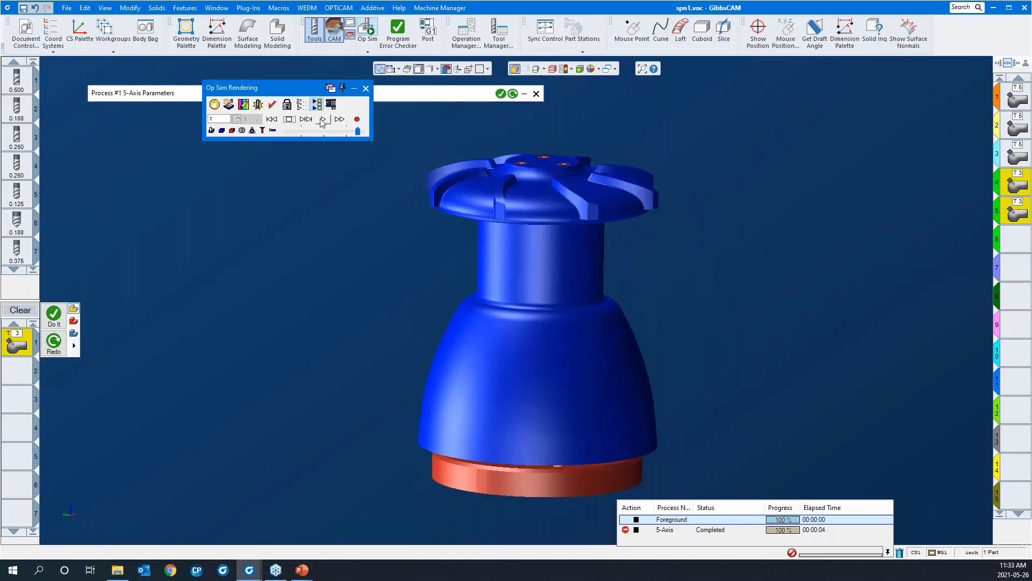
pyautogui.click(323, 119)
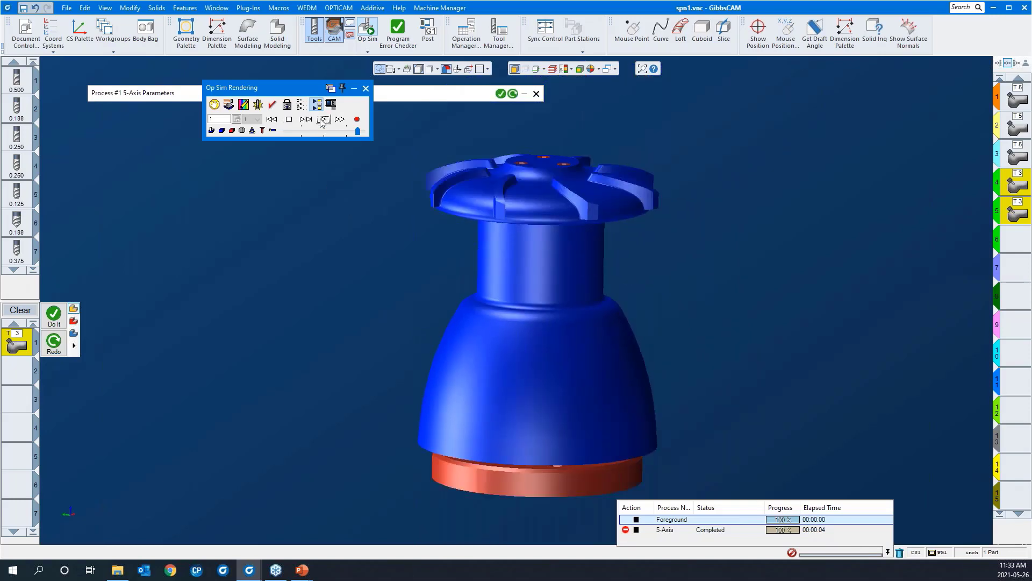
pyautogui.click(272, 132)
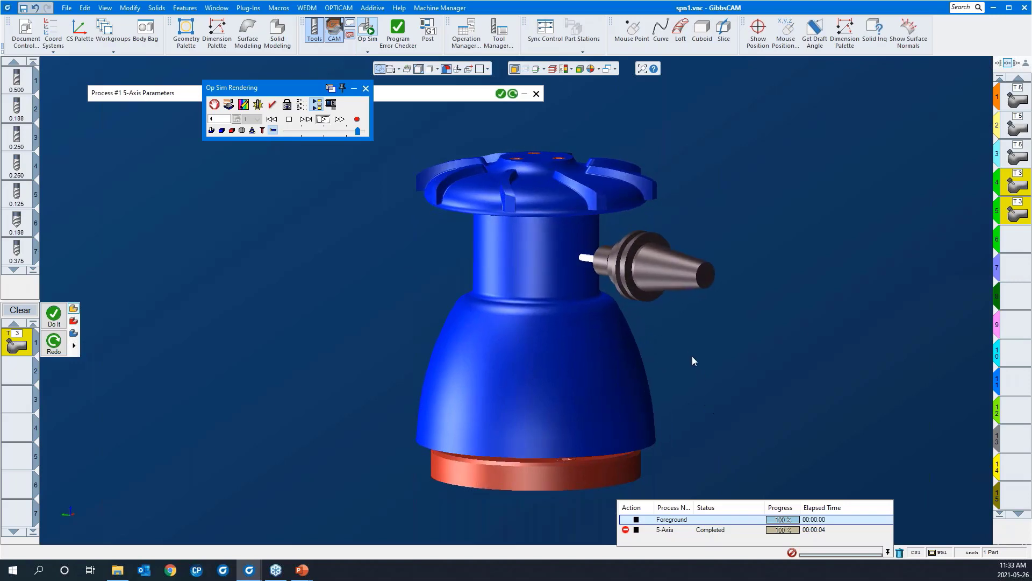
pyautogui.scroll(5, 530, 235)
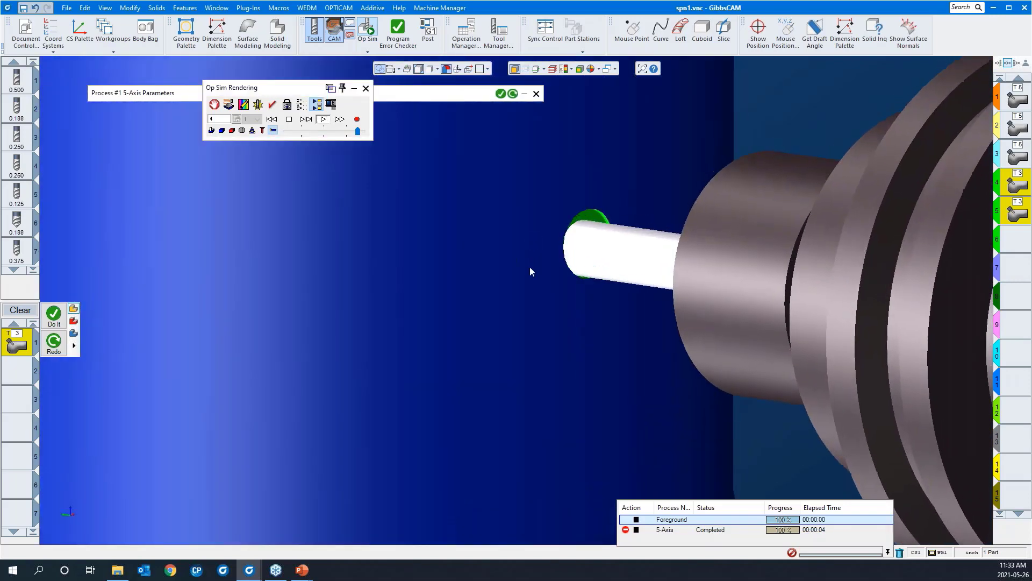
pyautogui.scroll(-5, 530, 267)
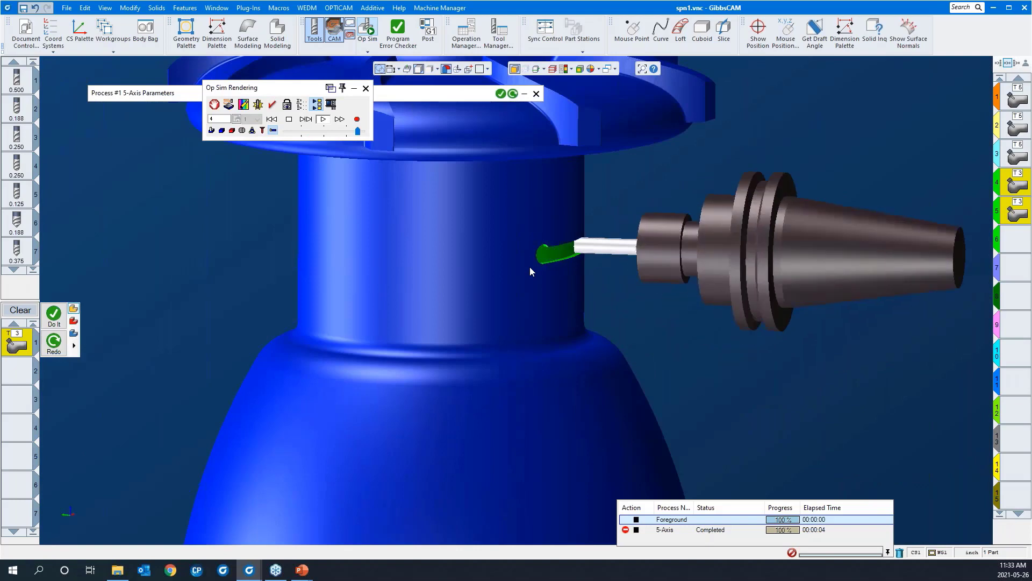
pyautogui.click(331, 132)
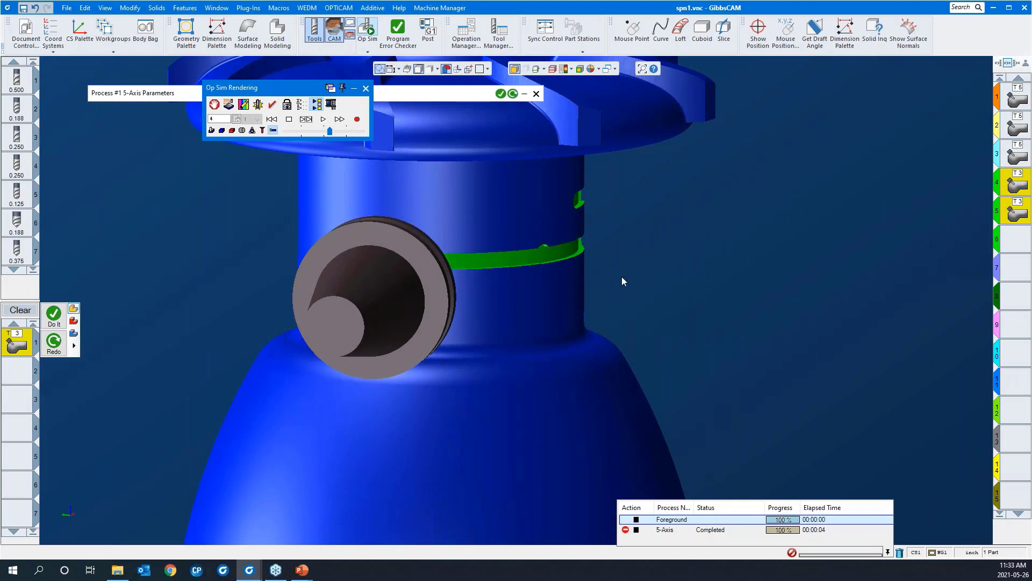
pyautogui.scroll(-3, 622, 277)
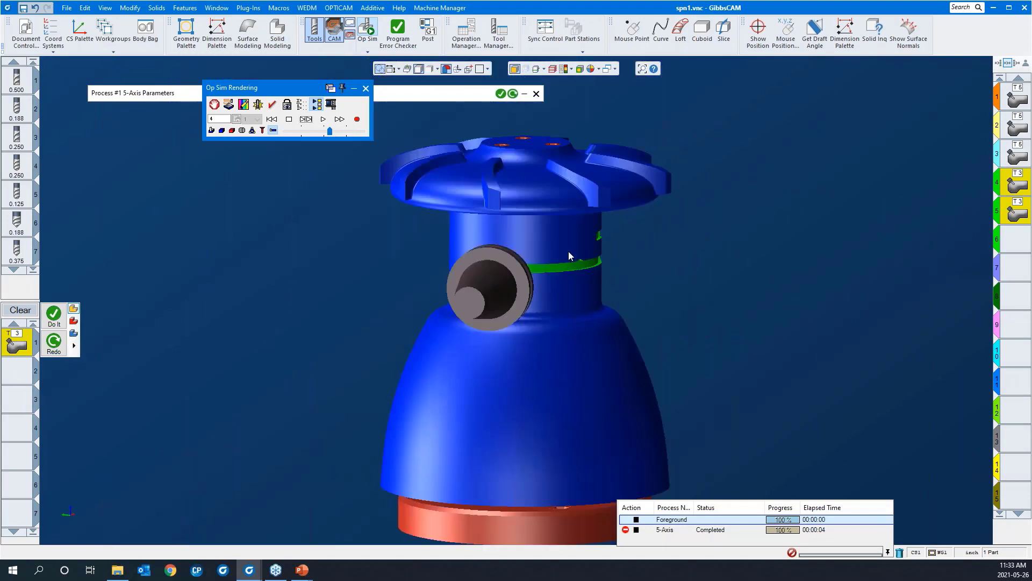
# Stop and reset the simulation and lock its point of view to Machine.
pyautogui.click(289, 118)
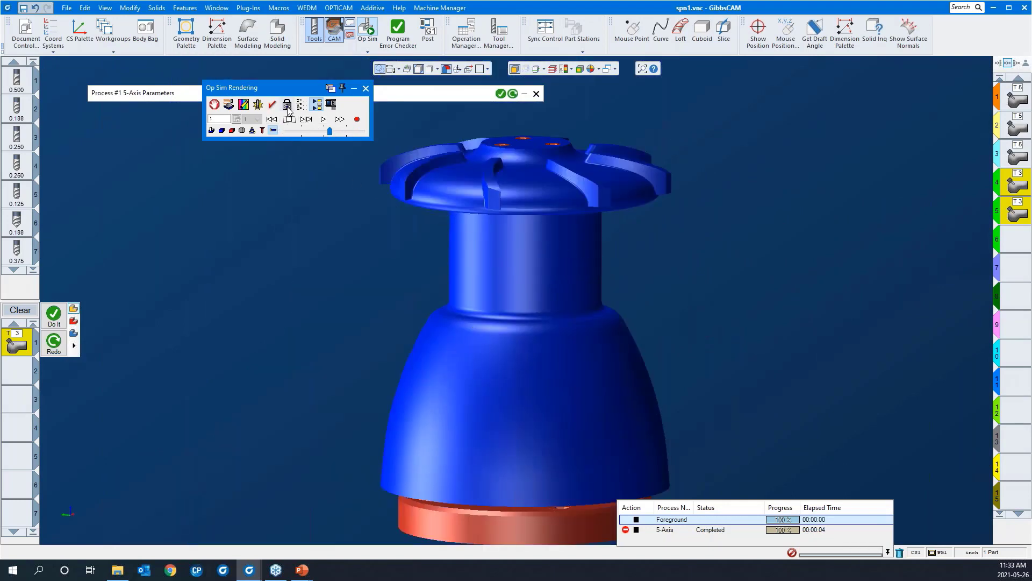
pyautogui.click(288, 105)
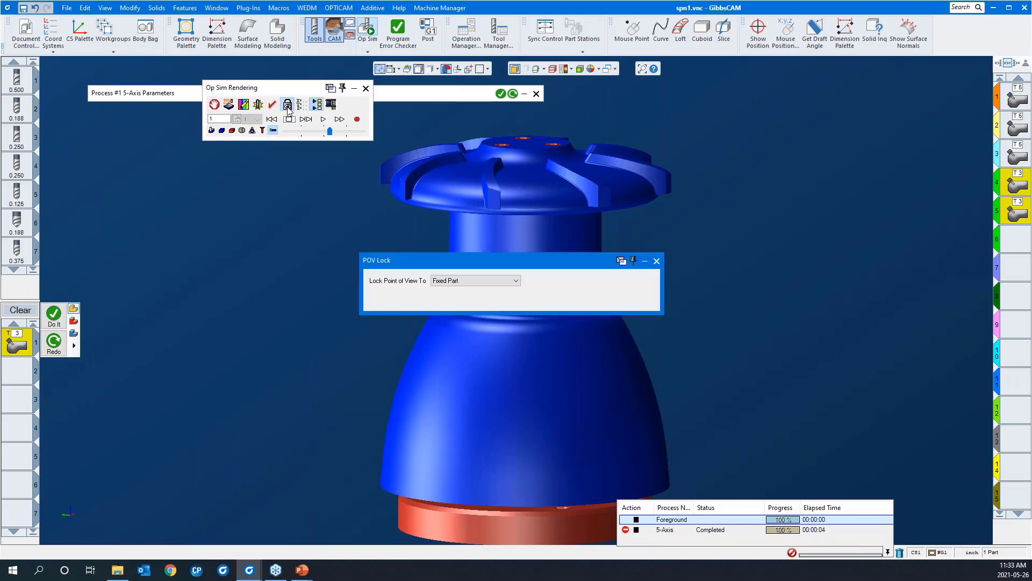
pyautogui.click(489, 281)
pyautogui.click(480, 318)
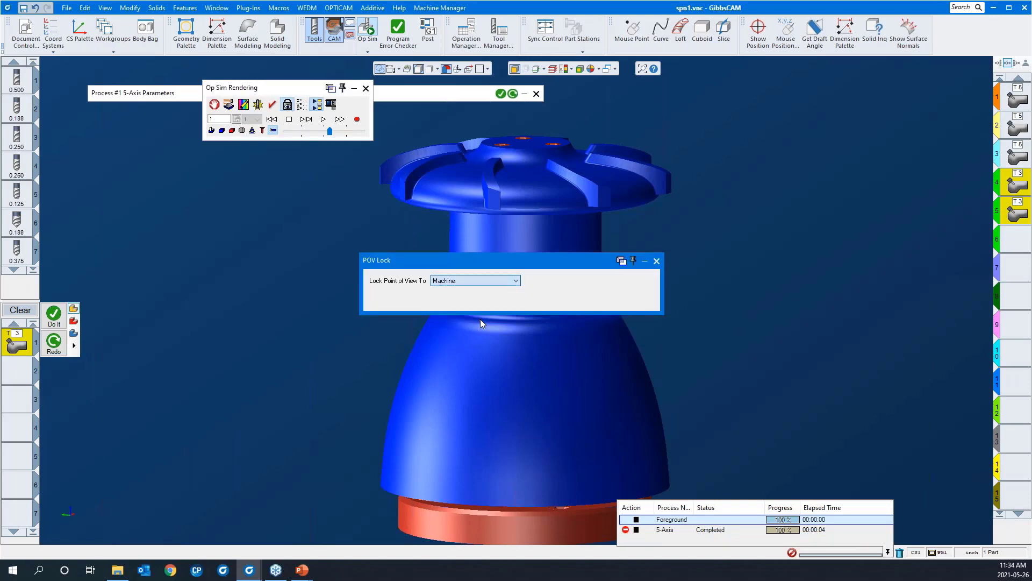
pyautogui.click(657, 262)
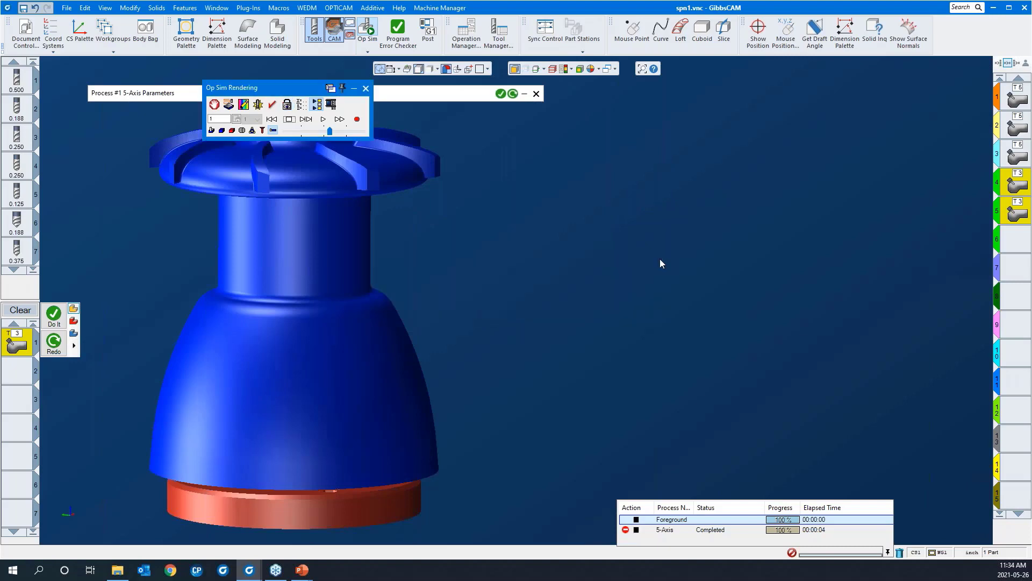
# Run the slot simulation from the machine viewpoint, raise the playback speed slightly and pause it while the tool is in the slot.
pyautogui.scroll(-4, 701, 337)
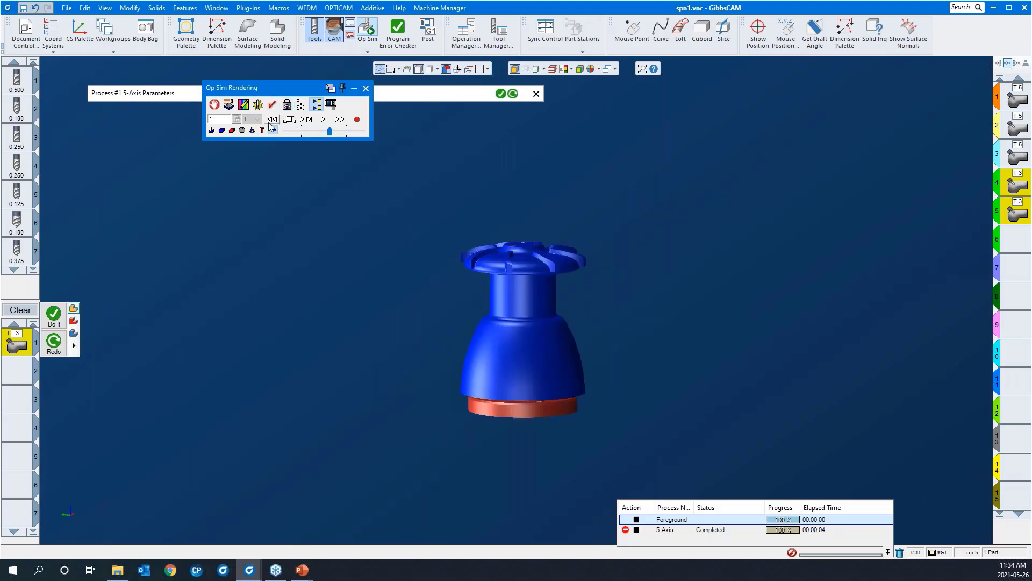
pyautogui.click(323, 119)
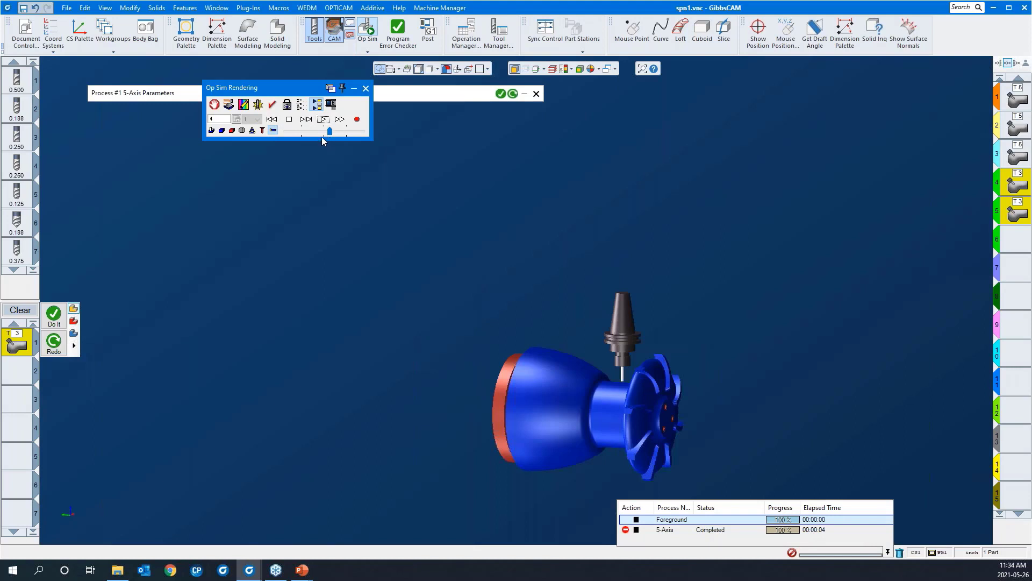
pyautogui.click(322, 122)
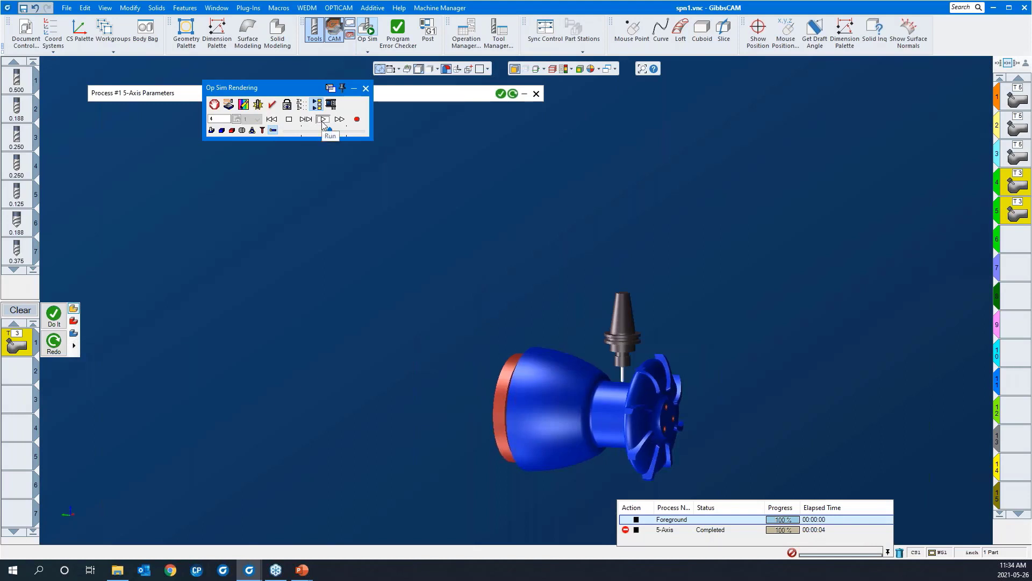
pyautogui.moveTo(395, 342); pyautogui.dragTo(352, 280)
pyautogui.scroll(-3, 225, 264)
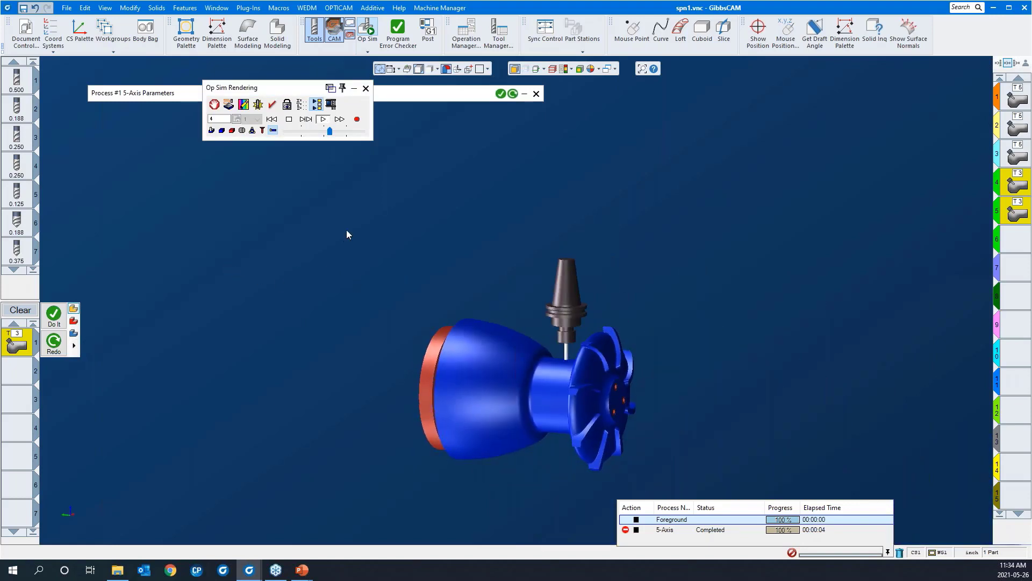
pyautogui.moveTo(346, 231); pyautogui.dragTo(820, 516)
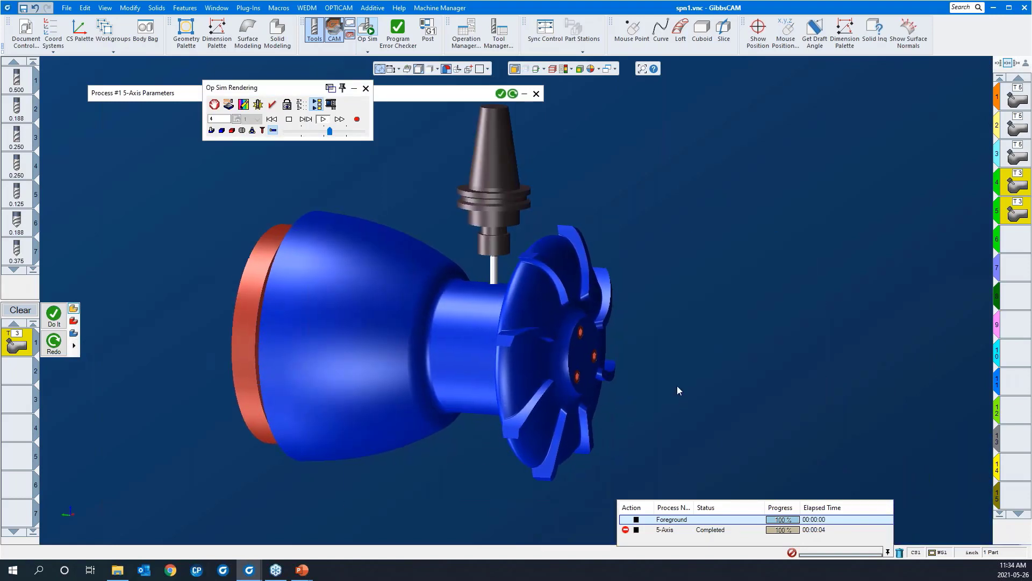
pyautogui.click(342, 131)
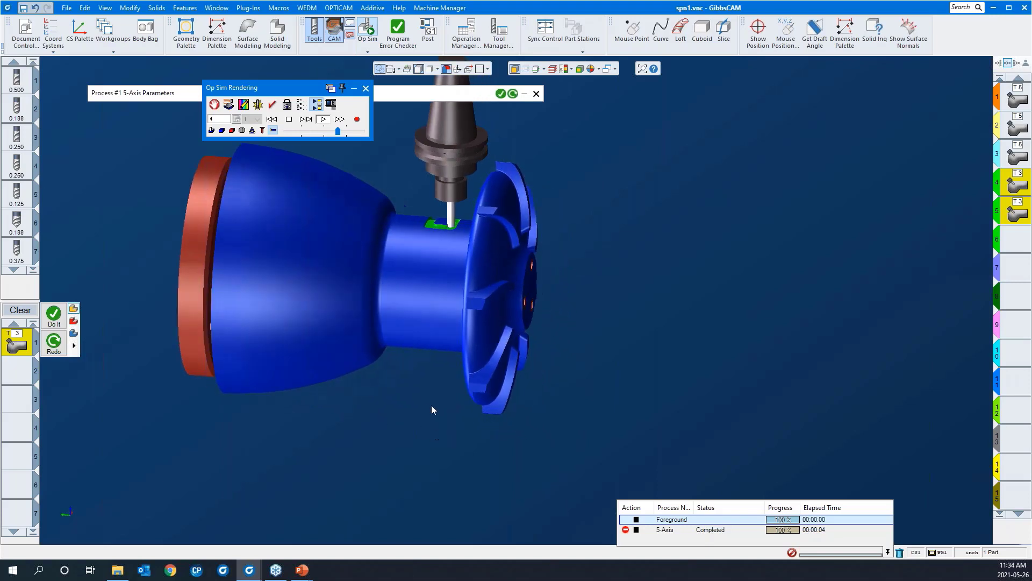
pyautogui.click(305, 119)
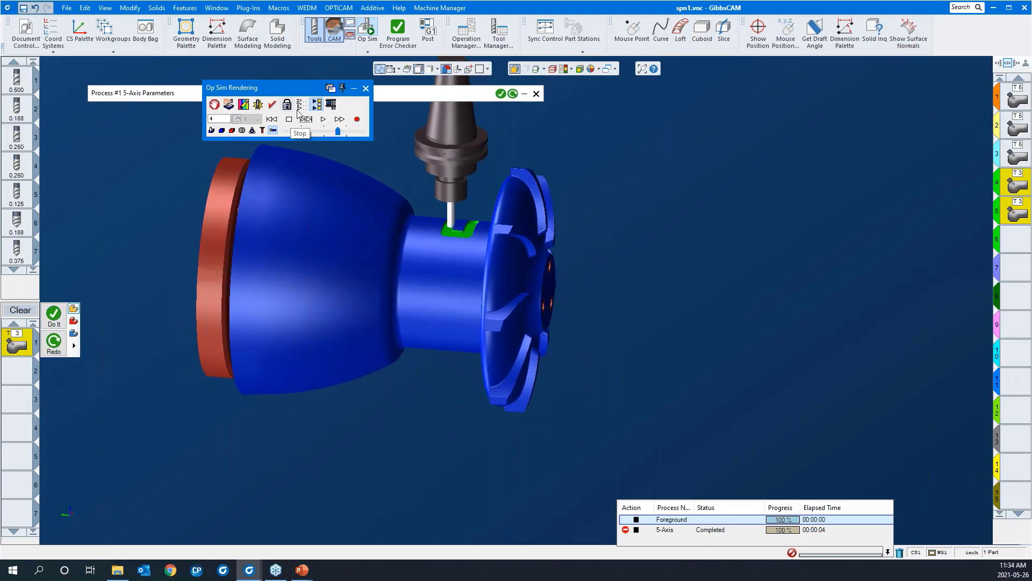
# Show the machine axis positions and move the Z1 axis to about -2.83 to retract the tool from the part.
pyautogui.moveTo(730, 348); pyautogui.dragTo(864, 373, button='middle')
pyautogui.click(299, 107)
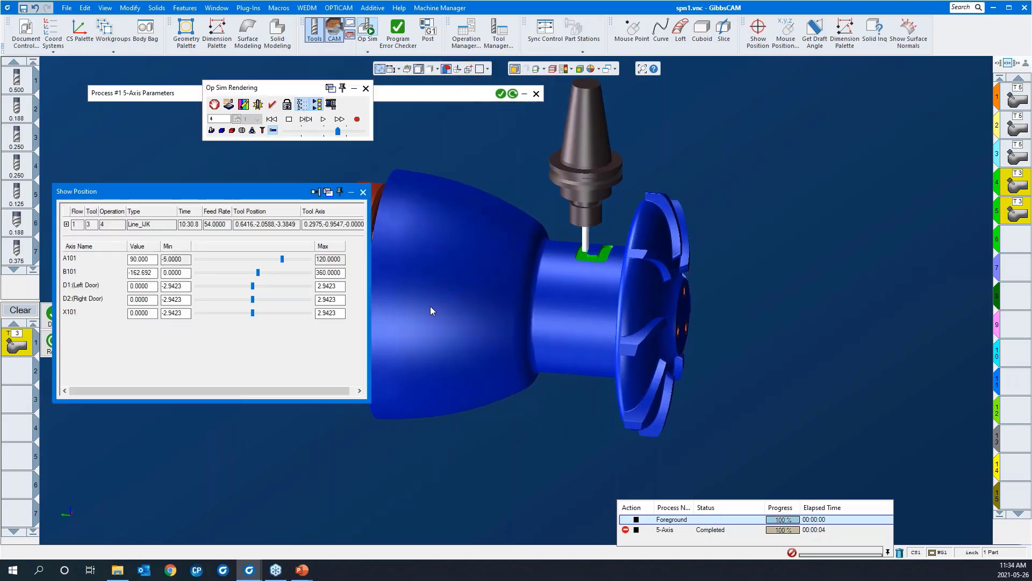
pyautogui.moveTo(486, 434); pyautogui.dragTo(603, 427, button='middle')
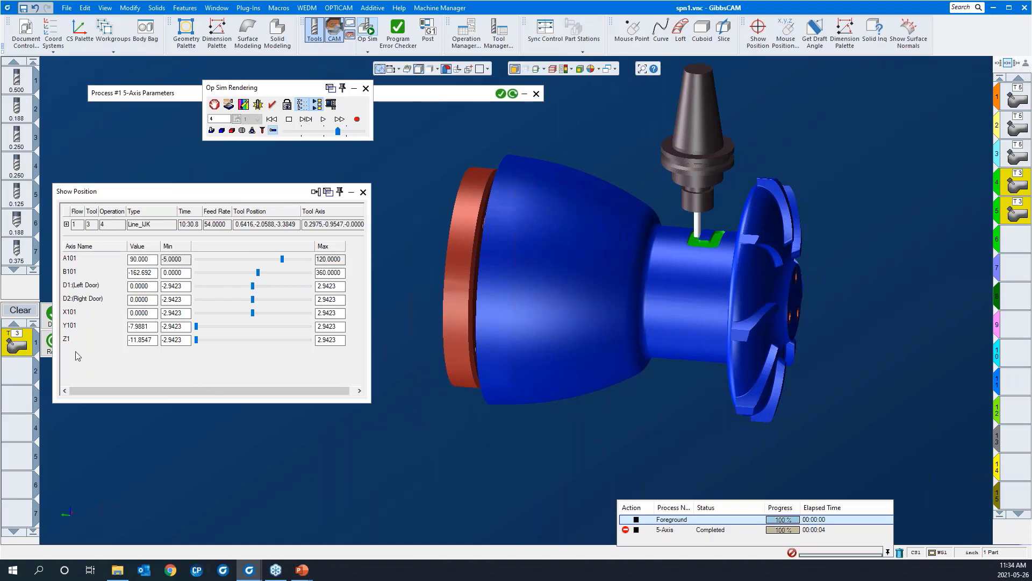
pyautogui.click(196, 340)
pyautogui.moveTo(196, 339); pyautogui.dragTo(204, 343)
pyautogui.scroll(-3, 478, 411)
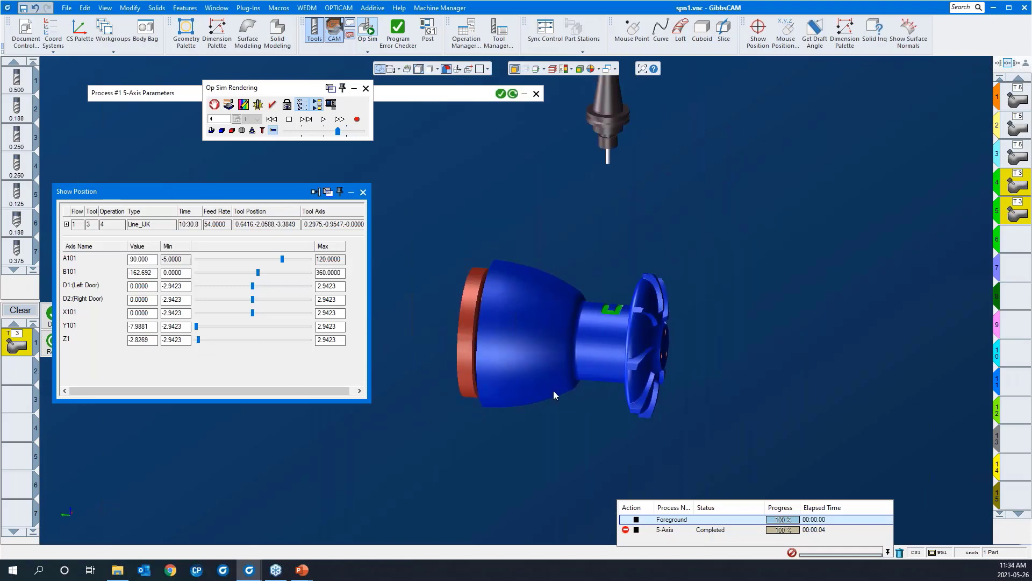
# Move the rotary axes to about 59.7 for A101 and 124.2 for B101, and close the axis positions.
pyautogui.moveTo(553, 391); pyautogui.dragTo(500, 371, button='middle')
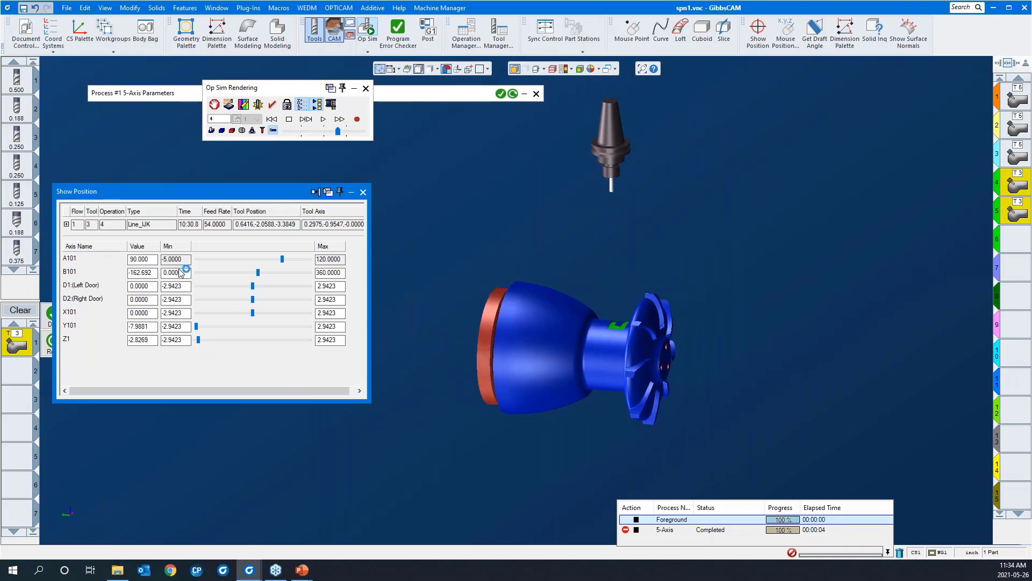
pyautogui.moveTo(258, 273)
pyautogui.mouseDown()
pyautogui.moveTo(307, 276)
pyautogui.moveTo(236, 276)
pyautogui.moveTo(276, 260)
pyautogui.moveTo(256, 262)
pyautogui.mouseUp()
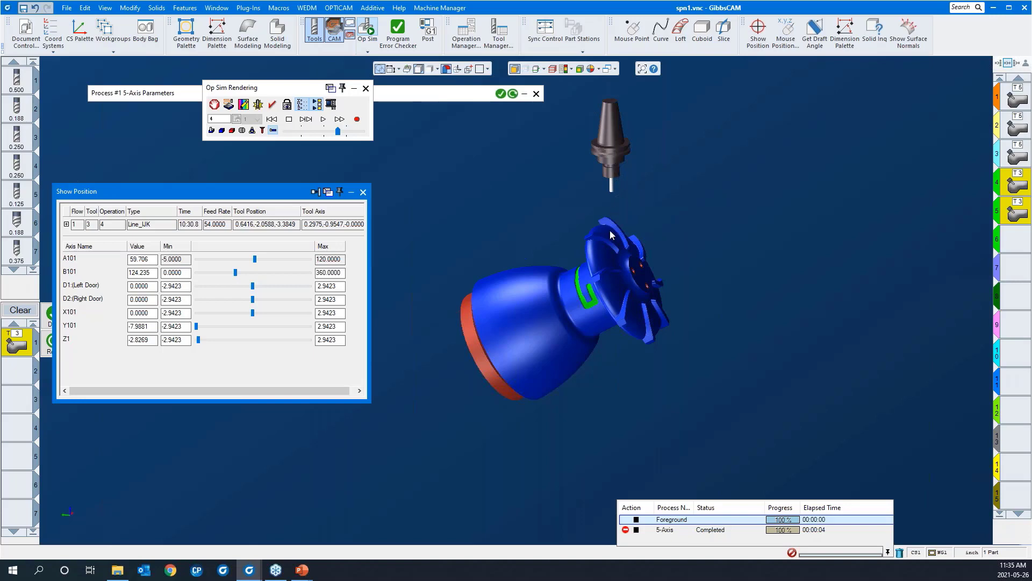
pyautogui.click(363, 192)
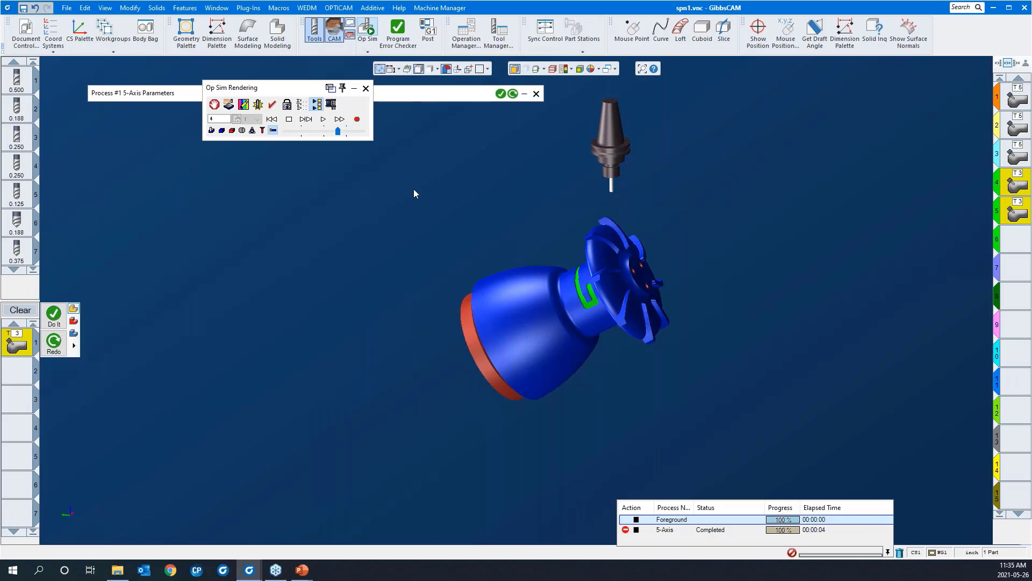
# Lock the simulation's point of view to Fixed Part again and exit the simulation.
pyautogui.click(287, 104)
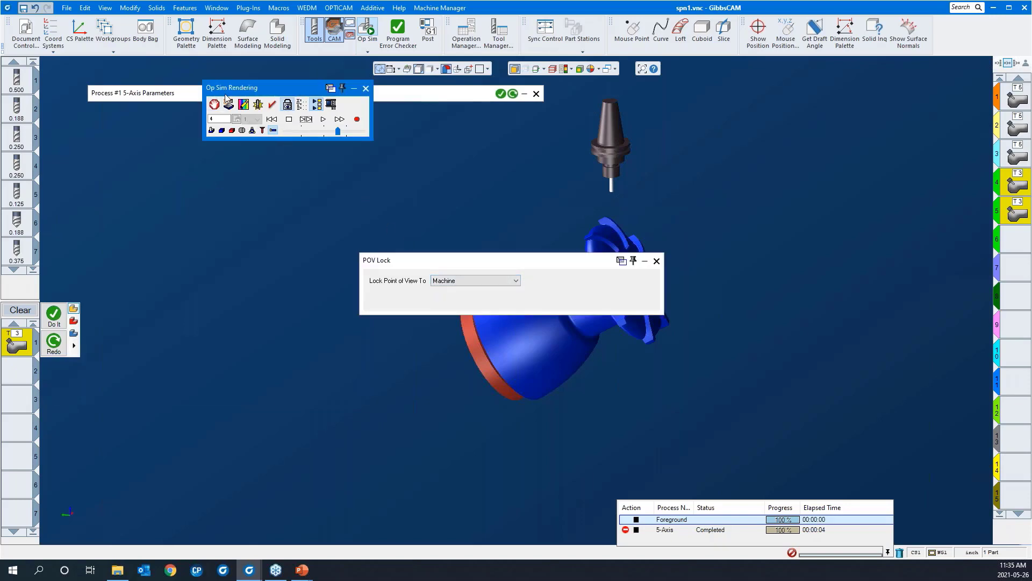
pyautogui.click(457, 281)
pyautogui.click(451, 291)
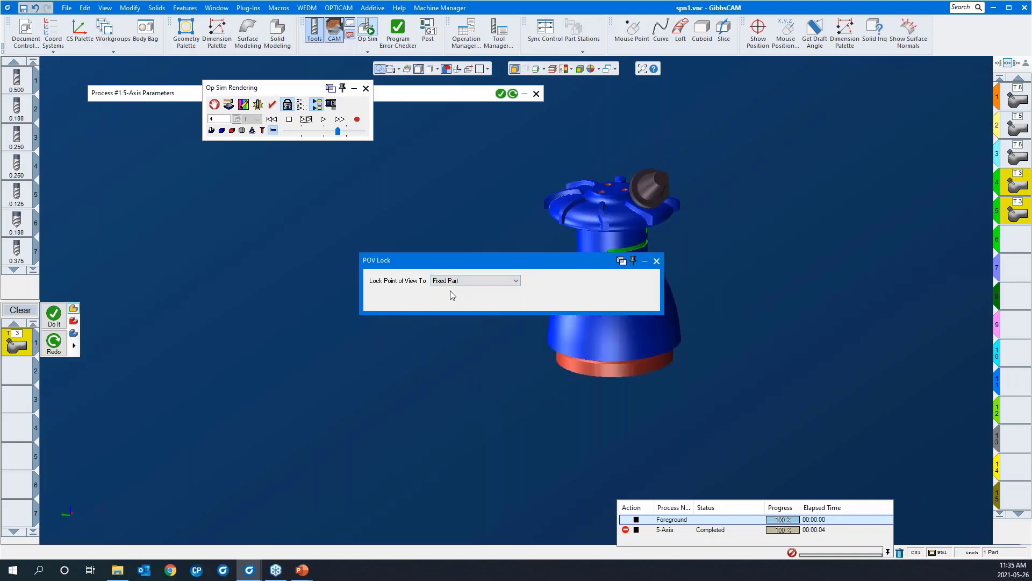
pyautogui.click(656, 261)
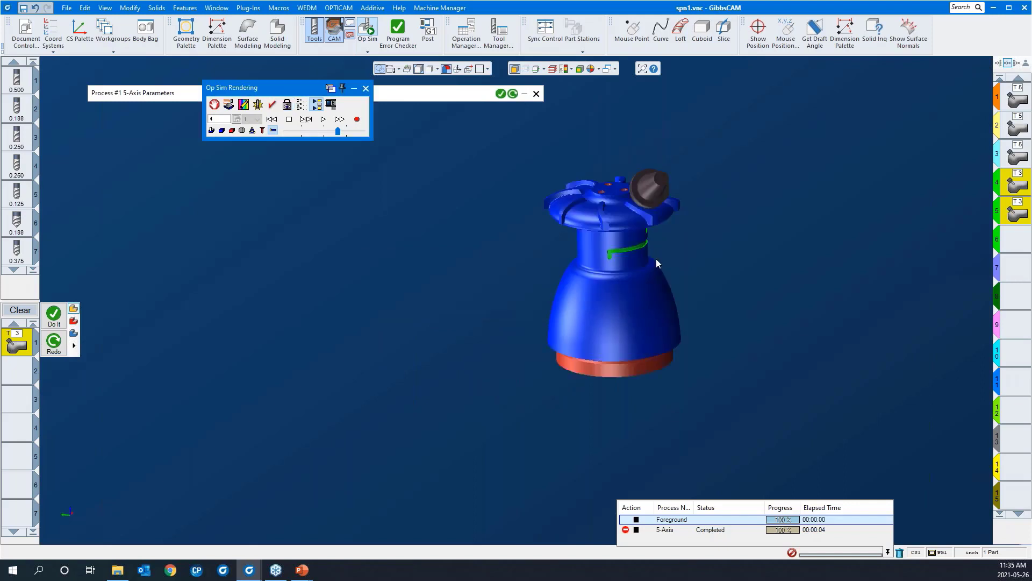
pyautogui.click(366, 89)
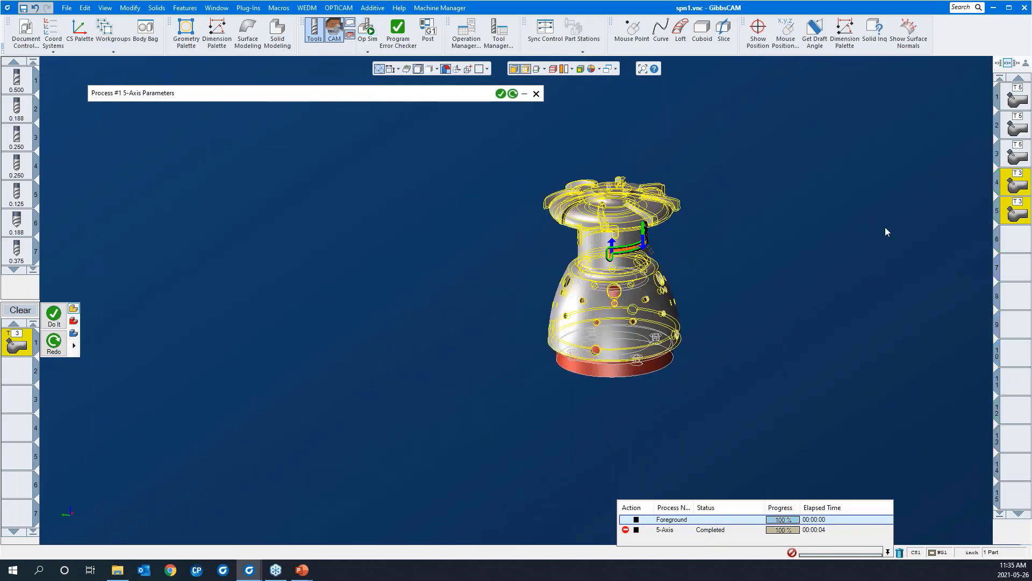
# Make the sixth operation slot the active one, clear the process list and hide the part's wireframe geometry.
pyautogui.click(1008, 243)
pyautogui.moveTo(739, 282); pyautogui.dragTo(754, 257, button='middle')
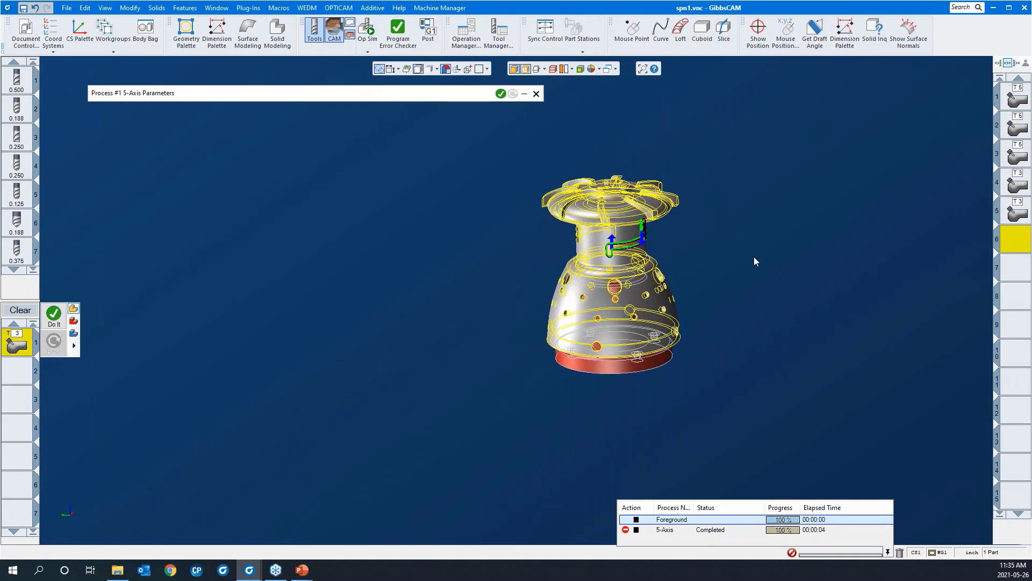
pyautogui.click(19, 311)
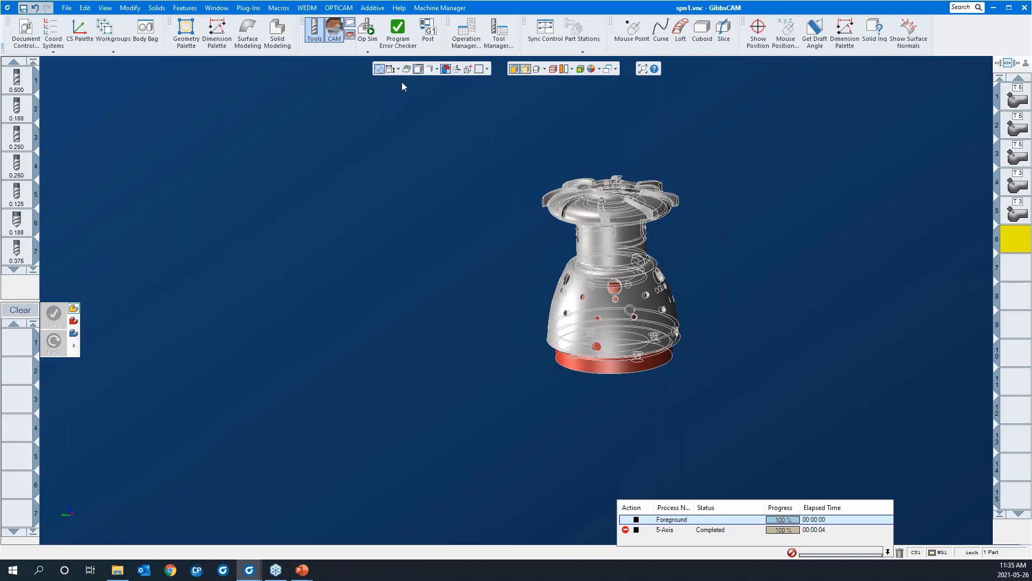
pyautogui.click(526, 69)
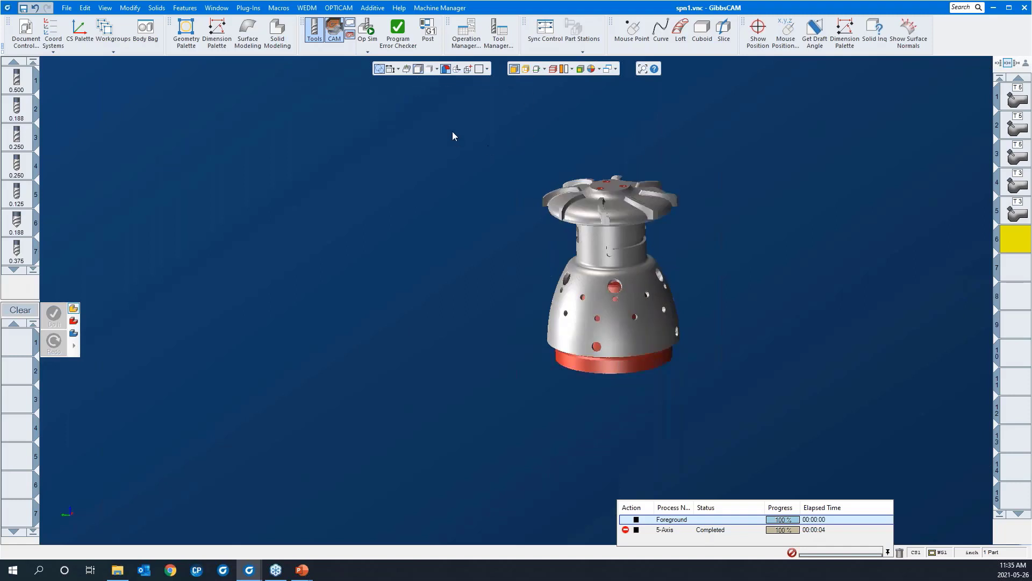
# Select the part's solid body and run automatic feature recognition on it in the Hole Manager.
pyautogui.moveTo(452, 131)
pyautogui.mouseDown()
pyautogui.moveTo(711, 292)
pyautogui.moveTo(813, 464)
pyautogui.mouseUp()
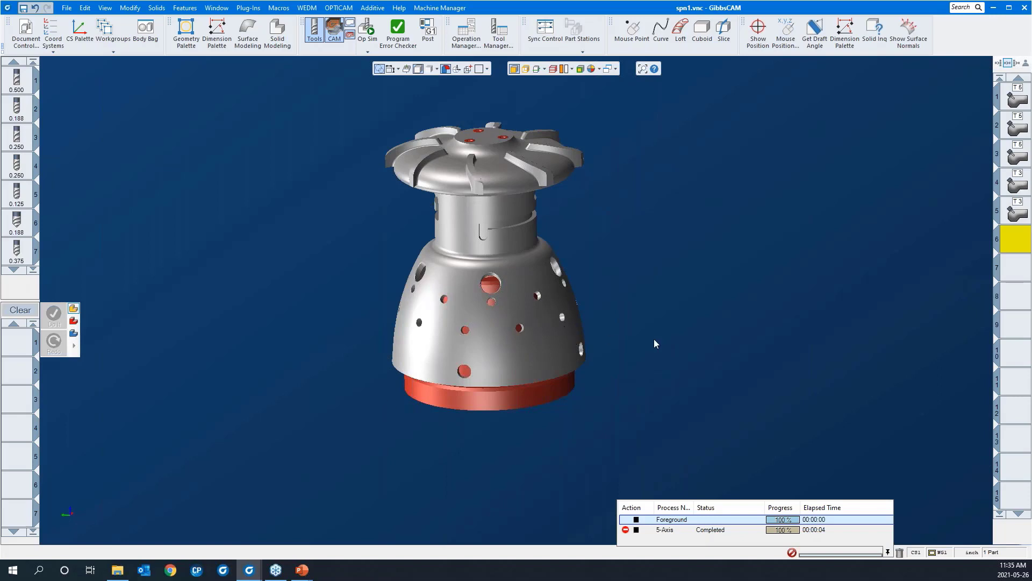
pyautogui.moveTo(642, 368)
pyautogui.mouseDown(button='middle')
pyautogui.moveTo(608, 356)
pyautogui.moveTo(637, 365)
pyautogui.mouseUp(button='middle')
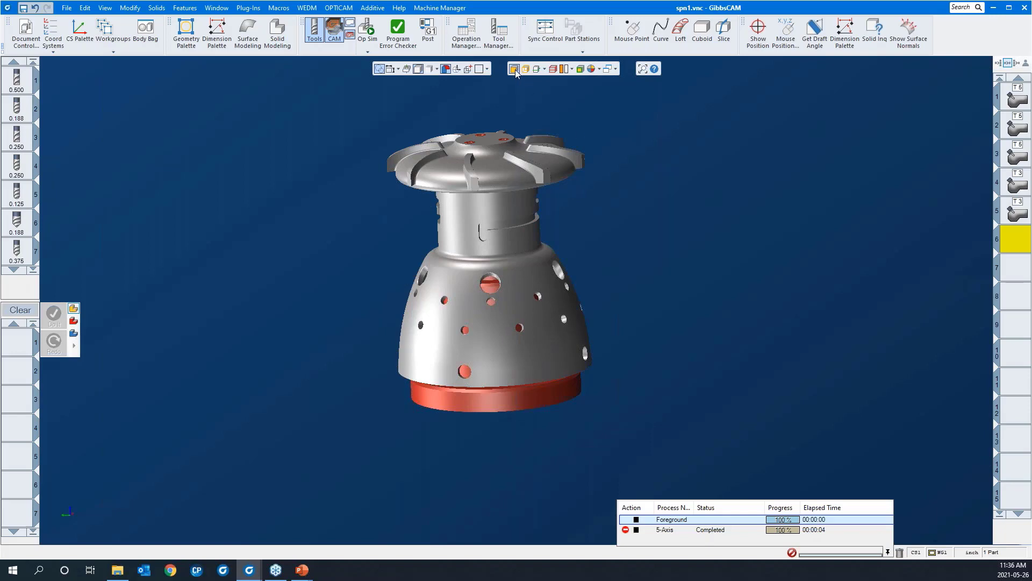
pyautogui.click(520, 304)
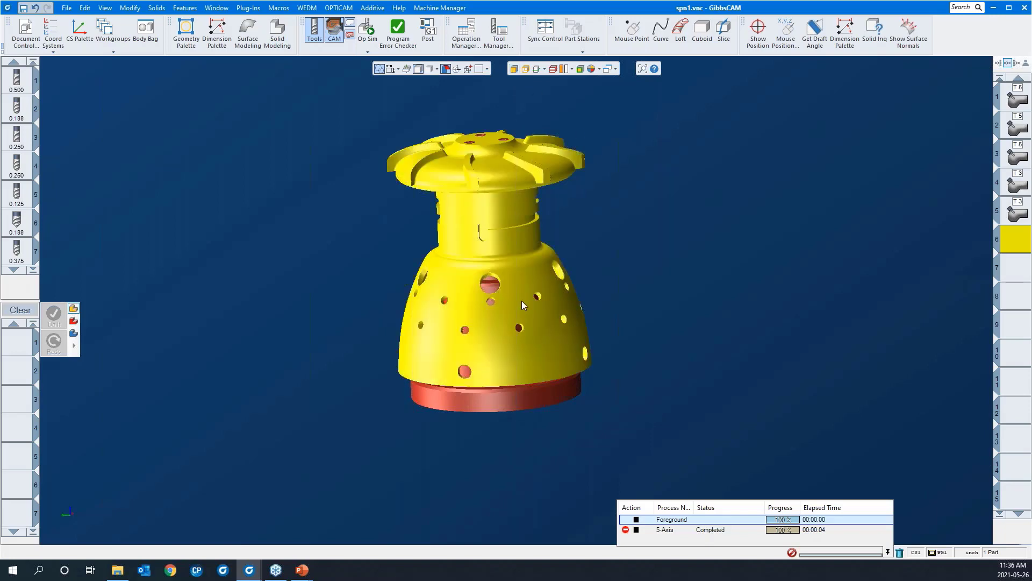
pyautogui.moveTo(598, 192); pyautogui.dragTo(615, 221, button='middle')
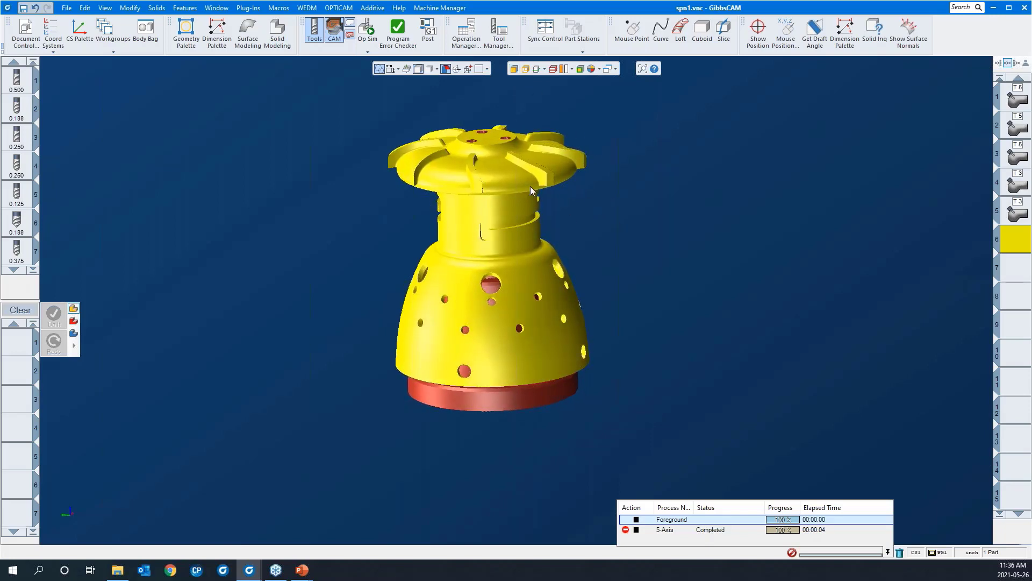
pyautogui.scroll(-1, 537, 191)
pyautogui.click(178, 10)
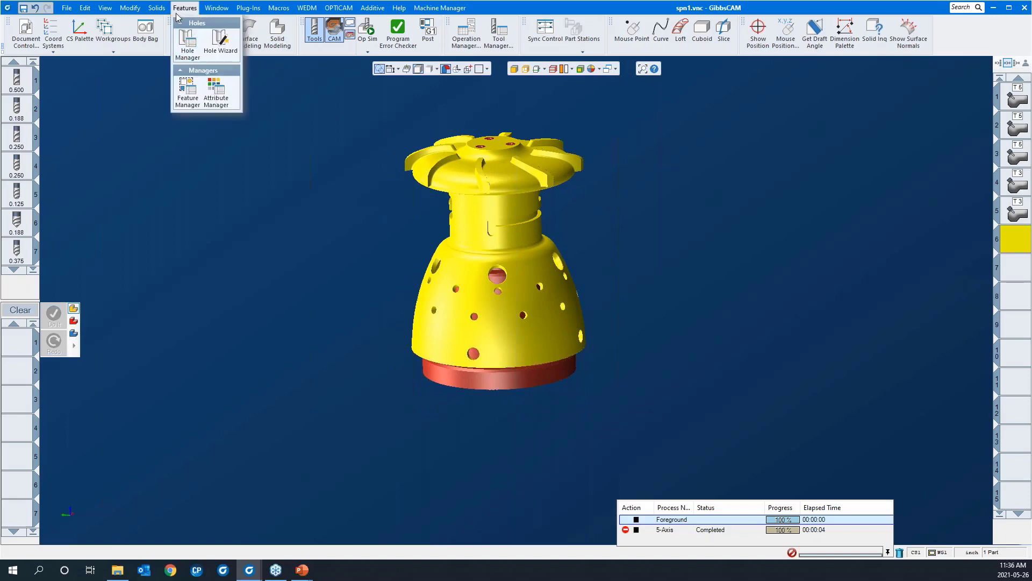
pyautogui.click(187, 49)
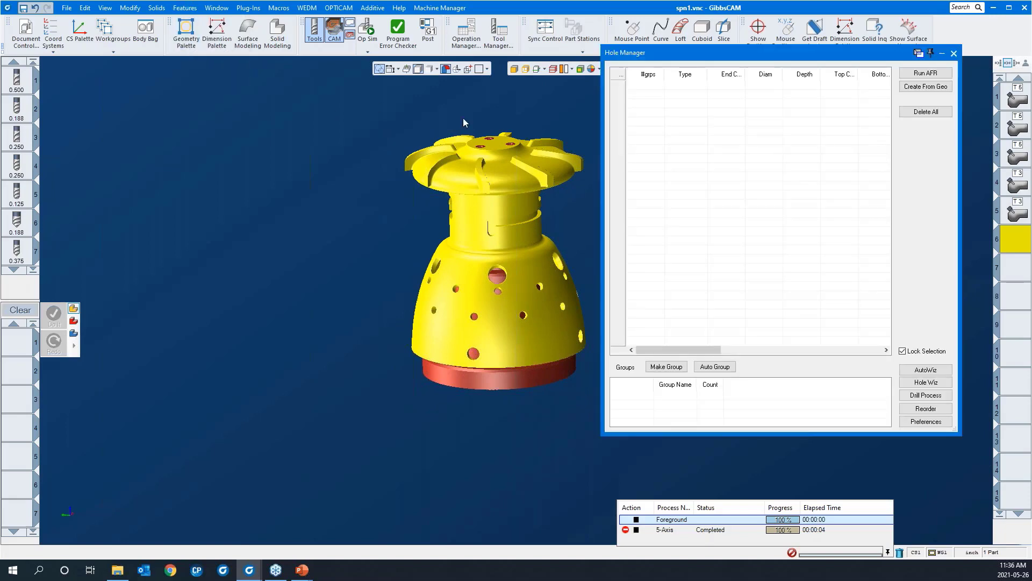
pyautogui.moveTo(706, 60); pyautogui.dragTo(723, 70)
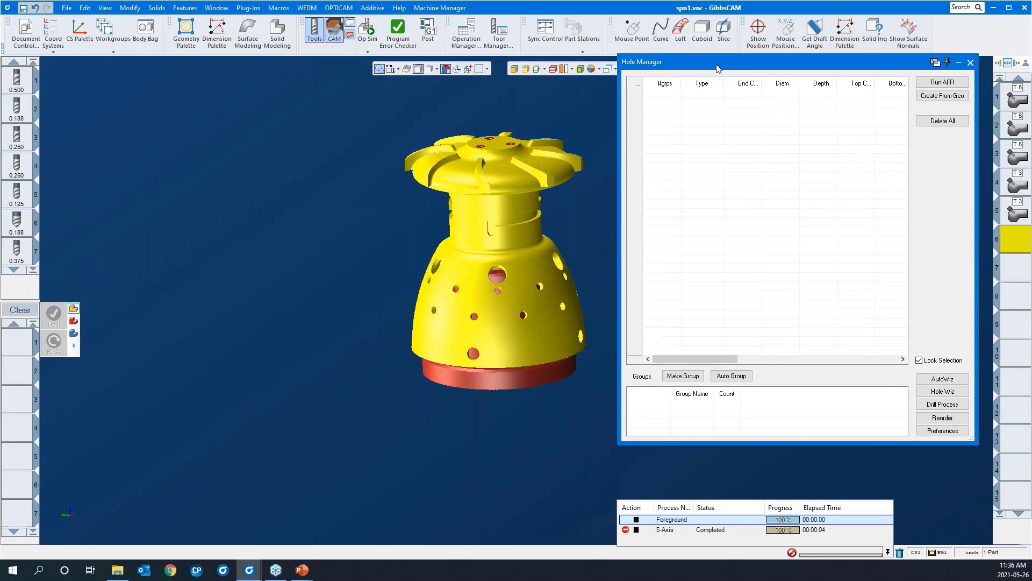
pyautogui.click(930, 84)
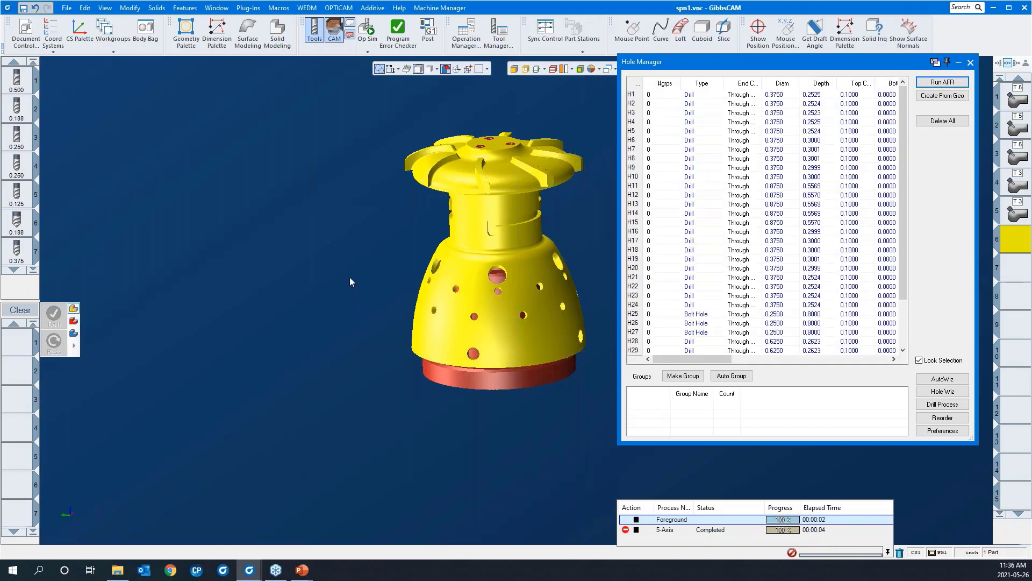
# Display the recognized hole features on the model, deselect the part body and inspect the holes around the dome and top hub.
pyautogui.moveTo(350, 276); pyautogui.dragTo(258, 295, button='middle')
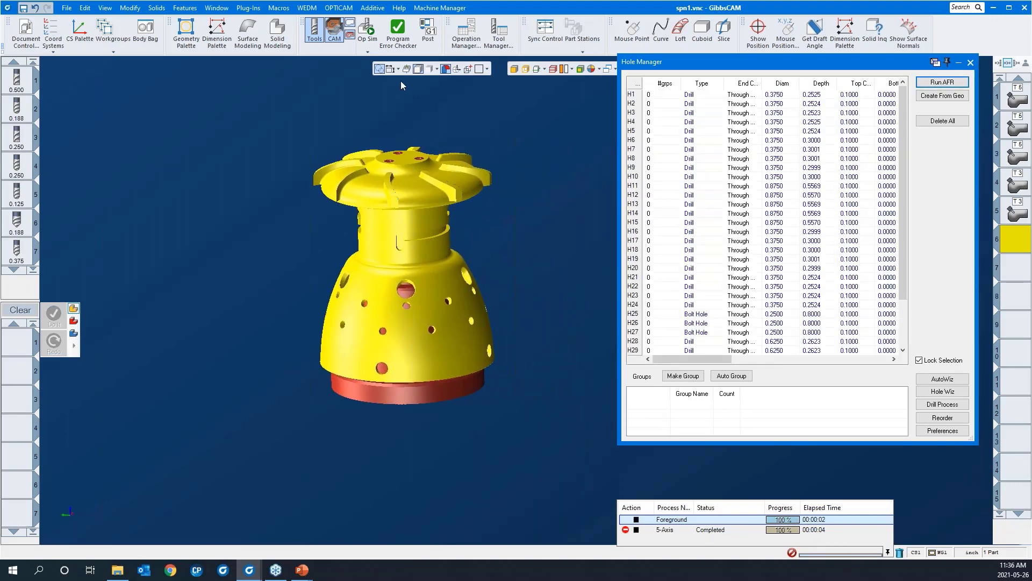
pyautogui.click(407, 69)
pyautogui.click(282, 258)
pyautogui.moveTo(255, 224); pyautogui.dragTo(469, 369)
pyautogui.moveTo(421, 373); pyautogui.dragTo(178, 331, button='middle')
pyautogui.scroll(-4, 306, 395)
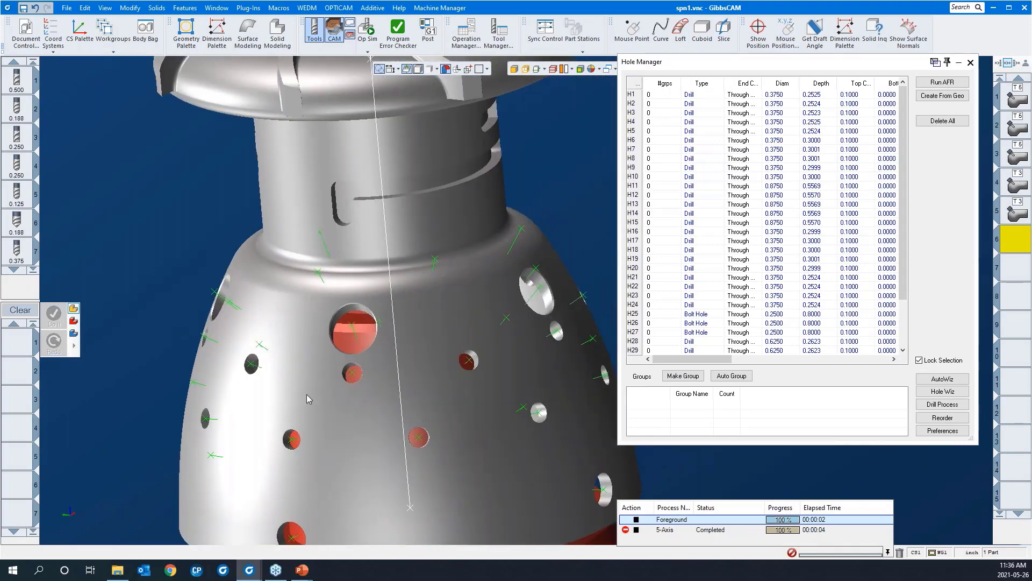
pyautogui.moveTo(537, 273); pyautogui.dragTo(548, 295, button='middle')
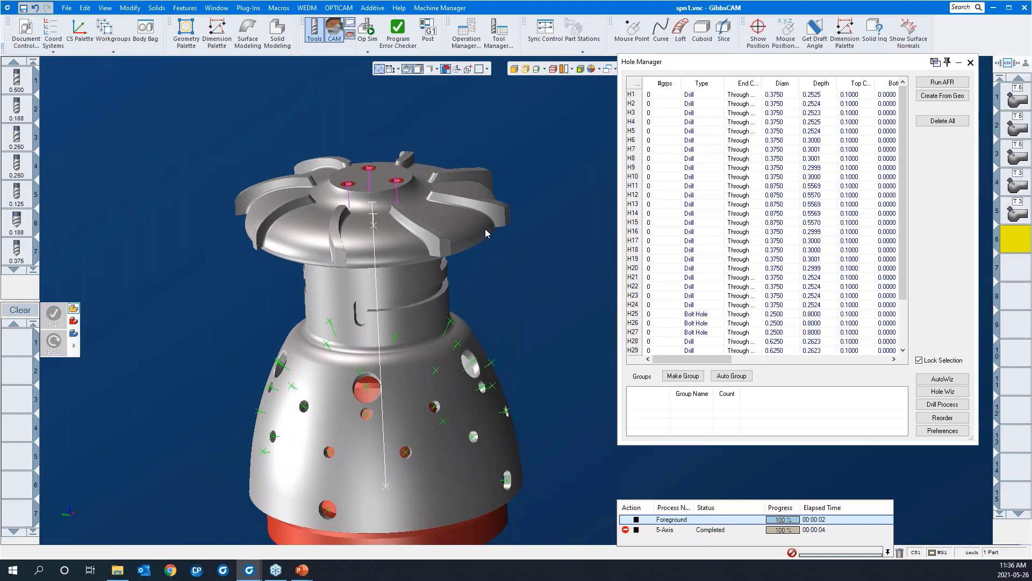
# Select bolt hole H26 on the top hub, examine its segment definition in the hole editor and close it.
pyautogui.click(397, 182)
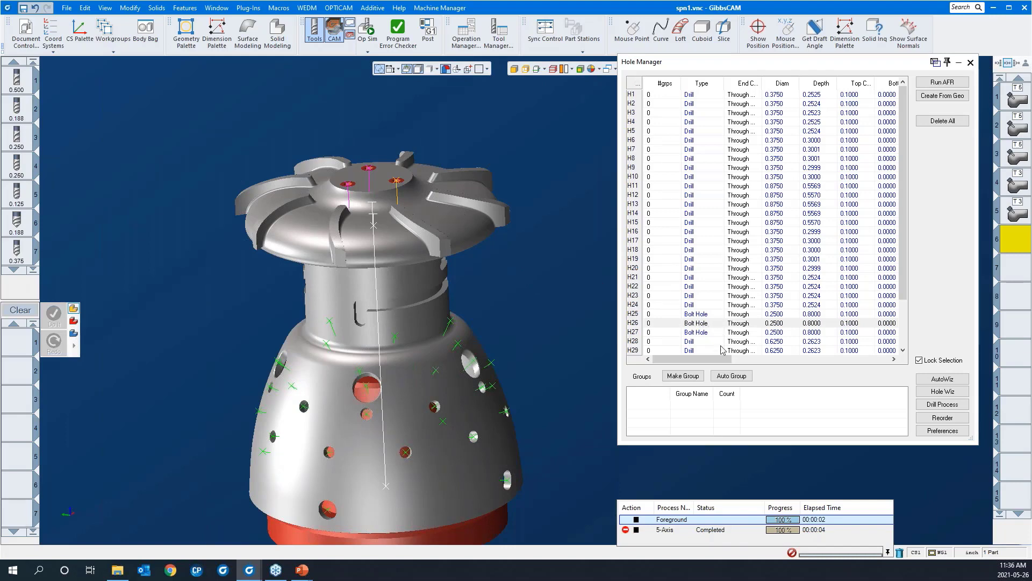
pyautogui.moveTo(717, 361); pyautogui.dragTo(696, 359)
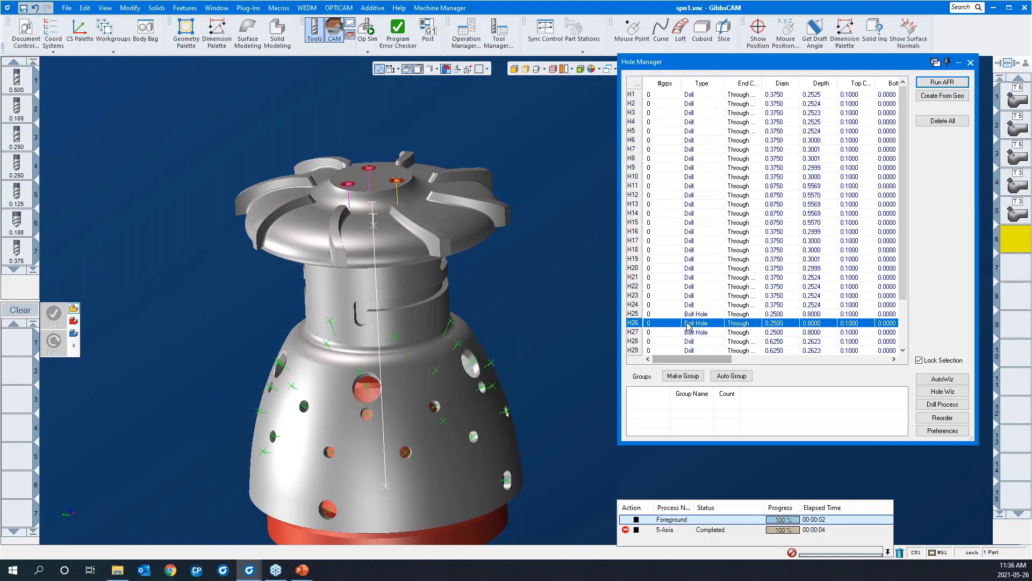
pyautogui.rightClick(397, 183)
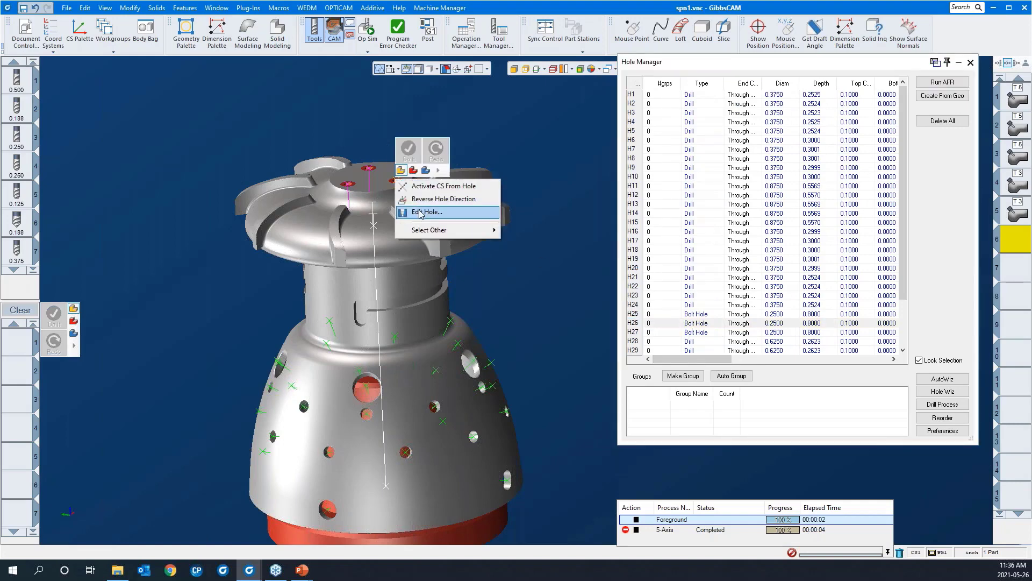
pyautogui.click(420, 211)
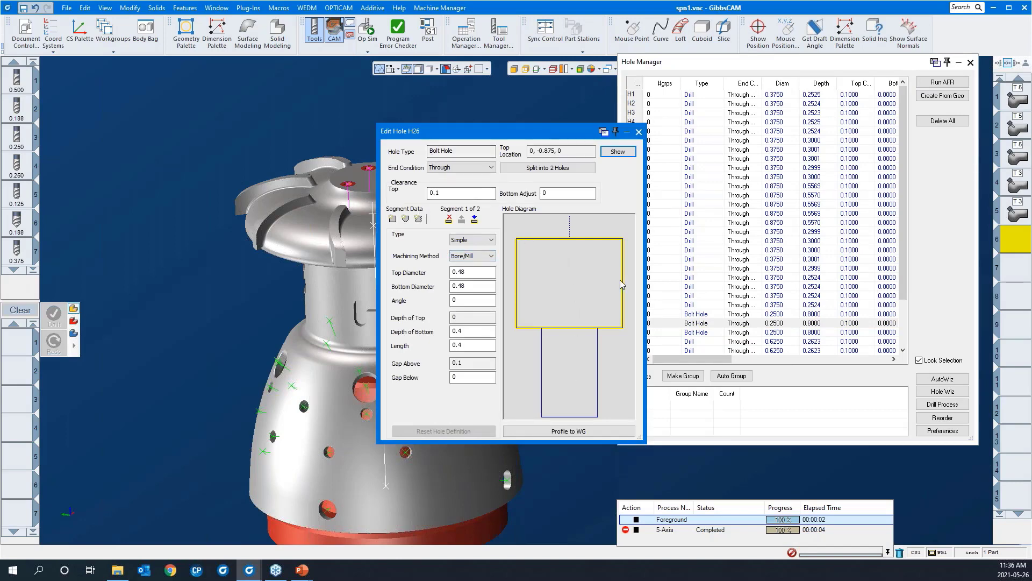
pyautogui.click(639, 132)
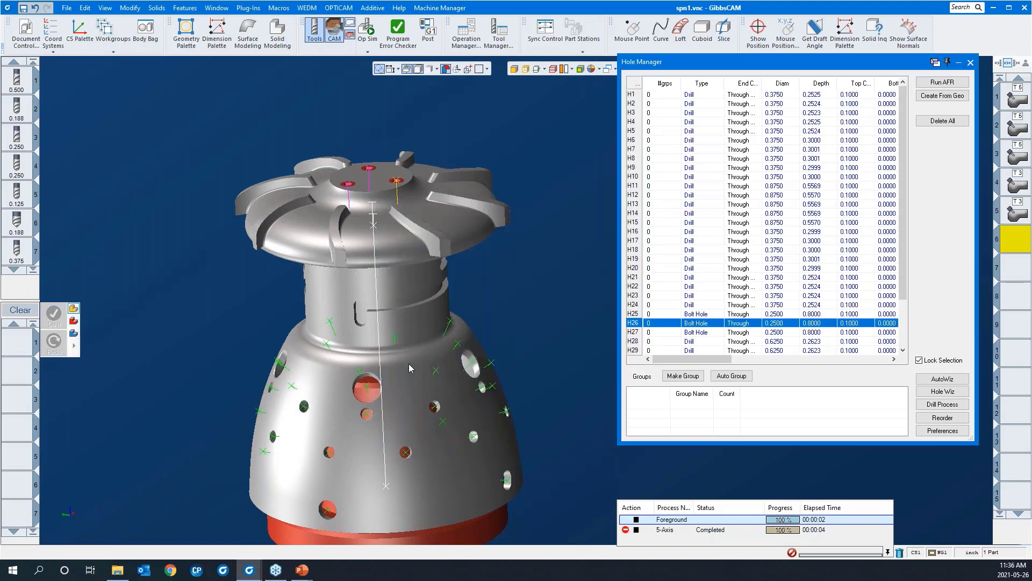
# Sort the Hole Manager's list by hole diameter in ascending order.
pyautogui.moveTo(409, 363); pyautogui.dragTo(379, 322, button='middle')
pyautogui.scroll(-3, 378, 318)
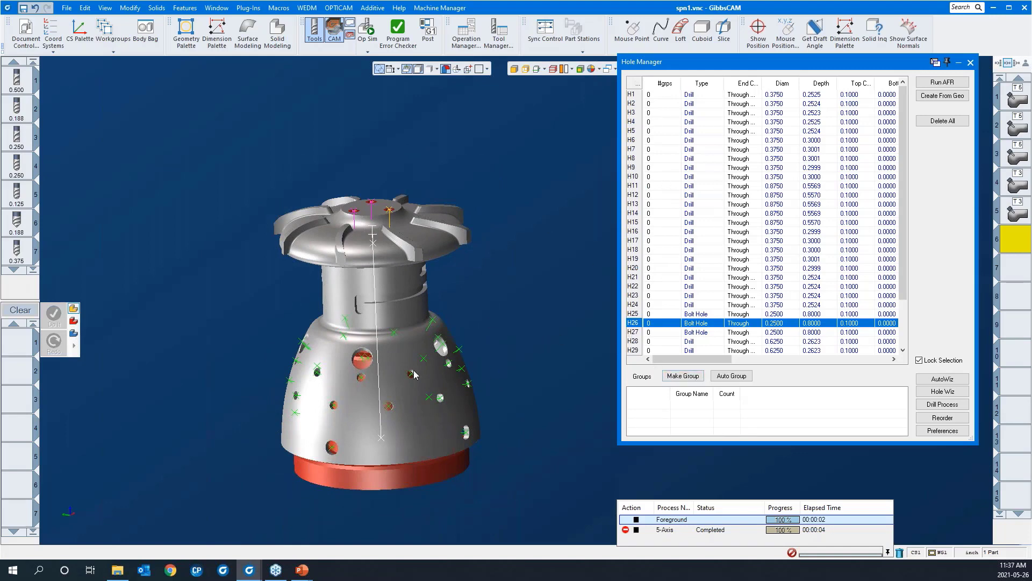
pyautogui.moveTo(234, 347); pyautogui.dragTo(214, 324, button='middle')
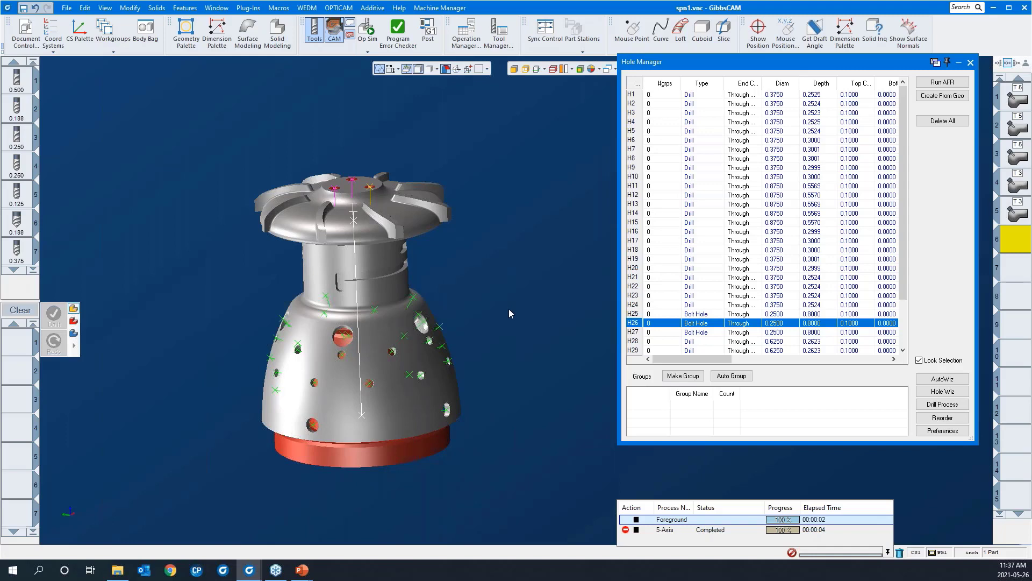
pyautogui.scroll(-2, 528, 287)
pyautogui.scroll(1, 528, 286)
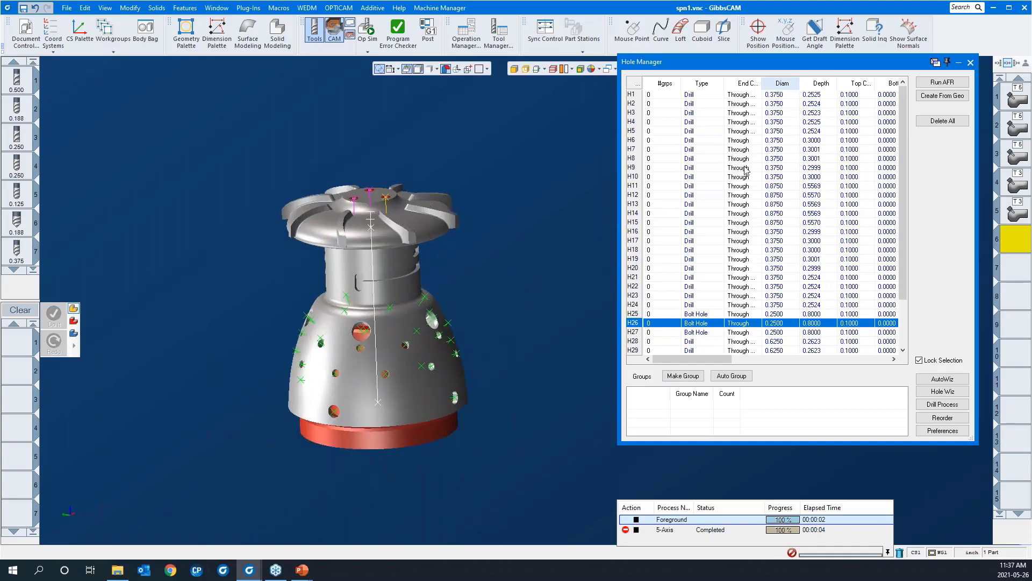
pyautogui.click(781, 84)
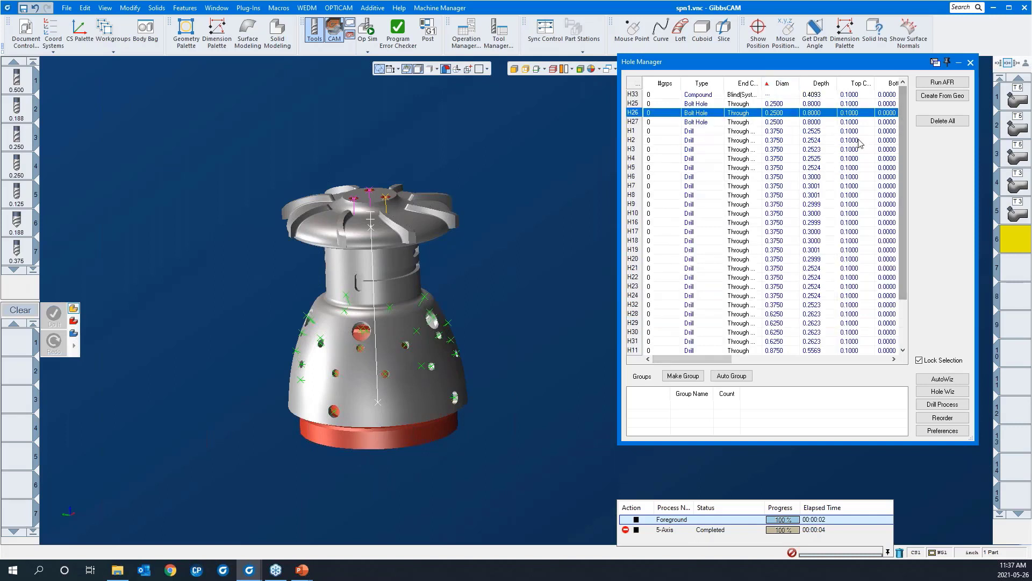
# Group all the 0.3750 diameter drill holes, H1 through H32 in the sorted list, and name the group 3/8" holes.
pyautogui.click(770, 132)
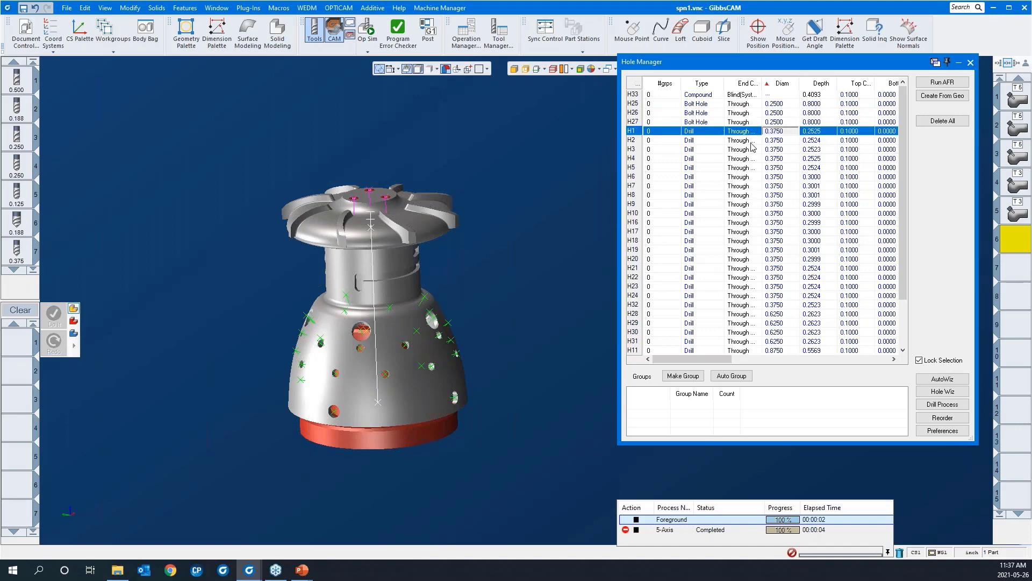
pyautogui.keyDown('shift'); pyautogui.click(746, 306); pyautogui.keyUp('shift')
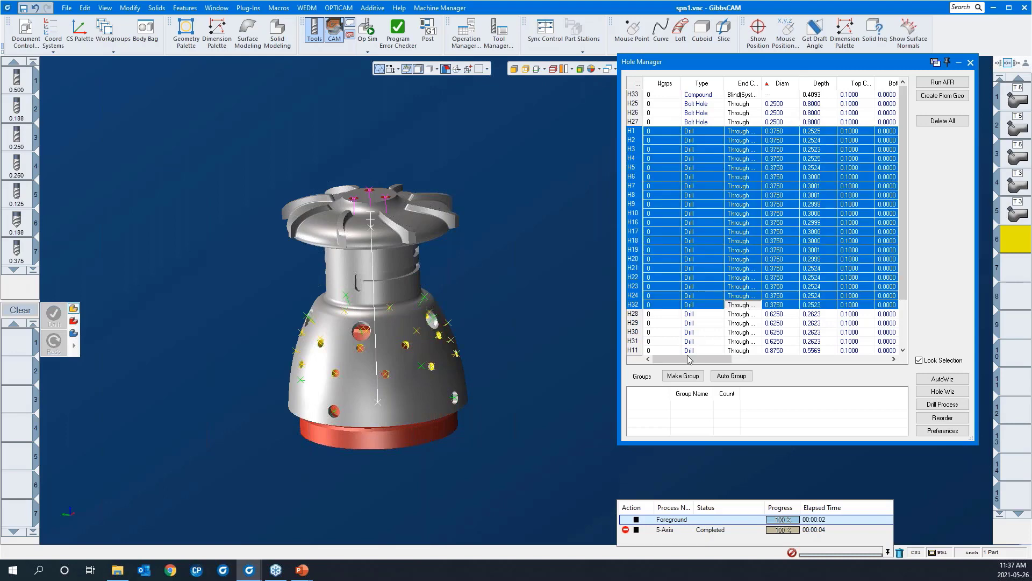
pyautogui.click(684, 376)
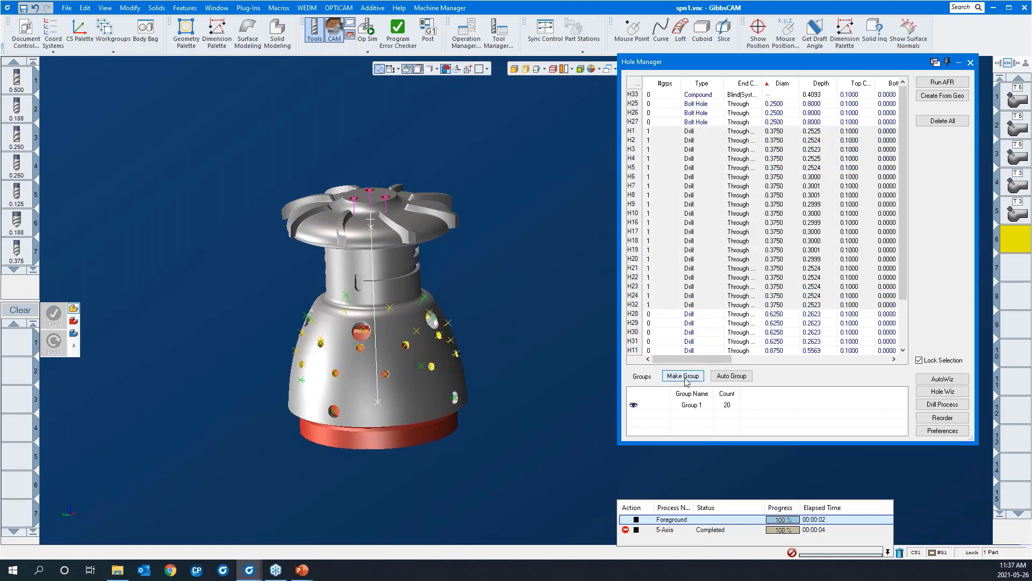
pyautogui.click(688, 407)
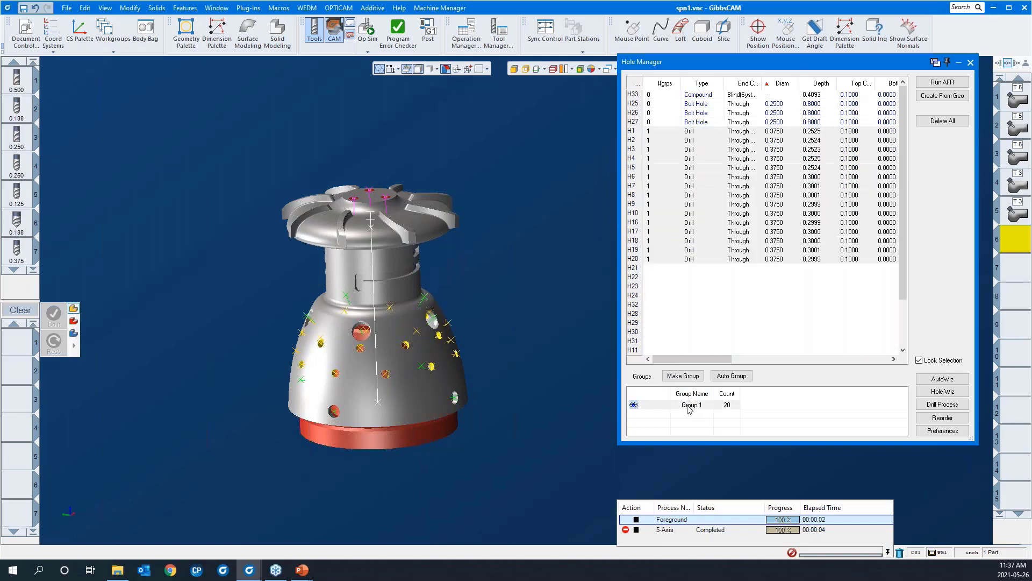
pyautogui.click(689, 407)
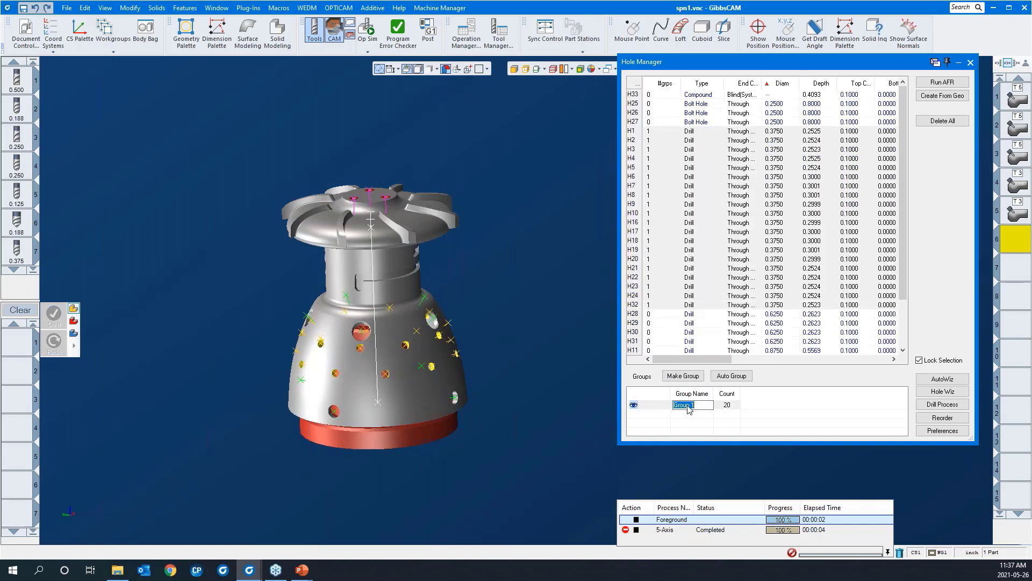
pyautogui.write('3/8" holes')
pyautogui.click(685, 427)
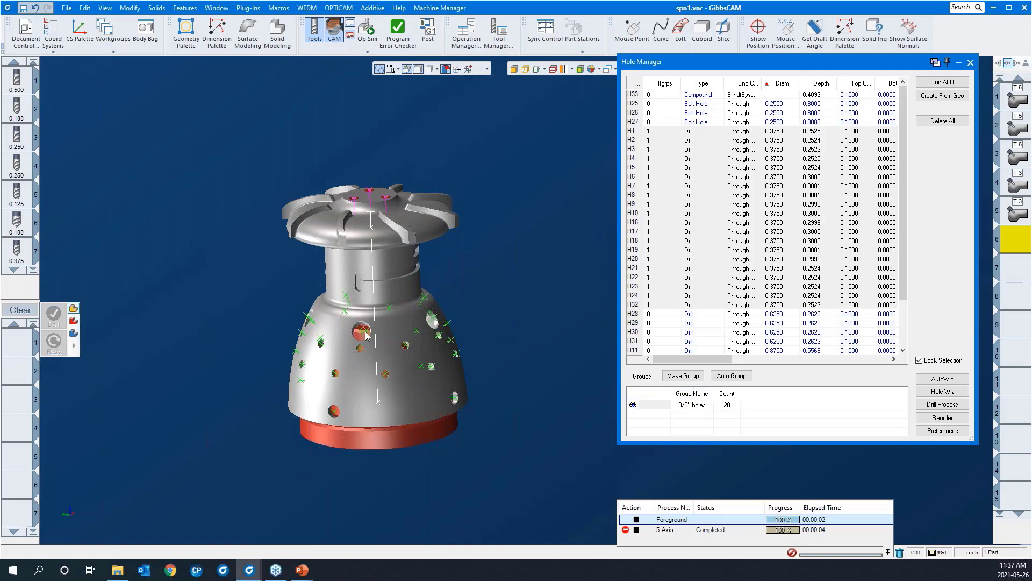
# Group the 0.8750 diameter holes H11 to H15 and name the group 7/8" bores.
pyautogui.moveTo(359, 364); pyautogui.dragTo(429, 351, button='middle')
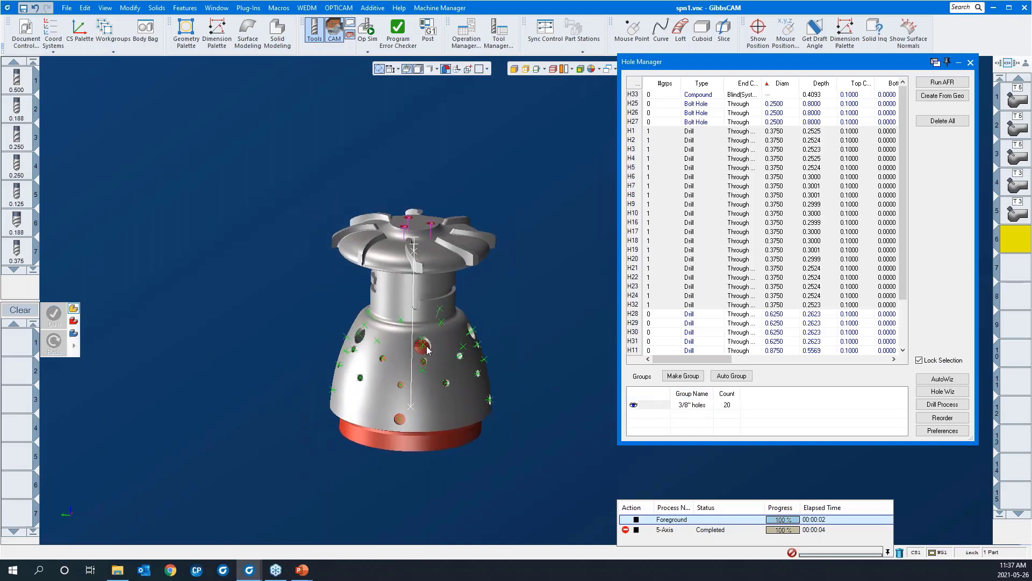
pyautogui.scroll(-2, 752, 242)
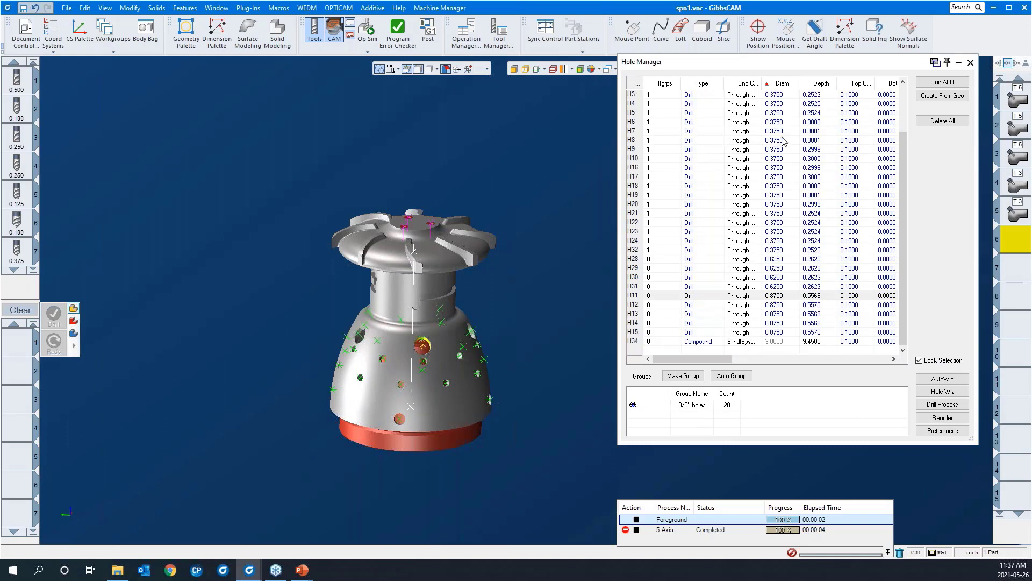
pyautogui.click(747, 296)
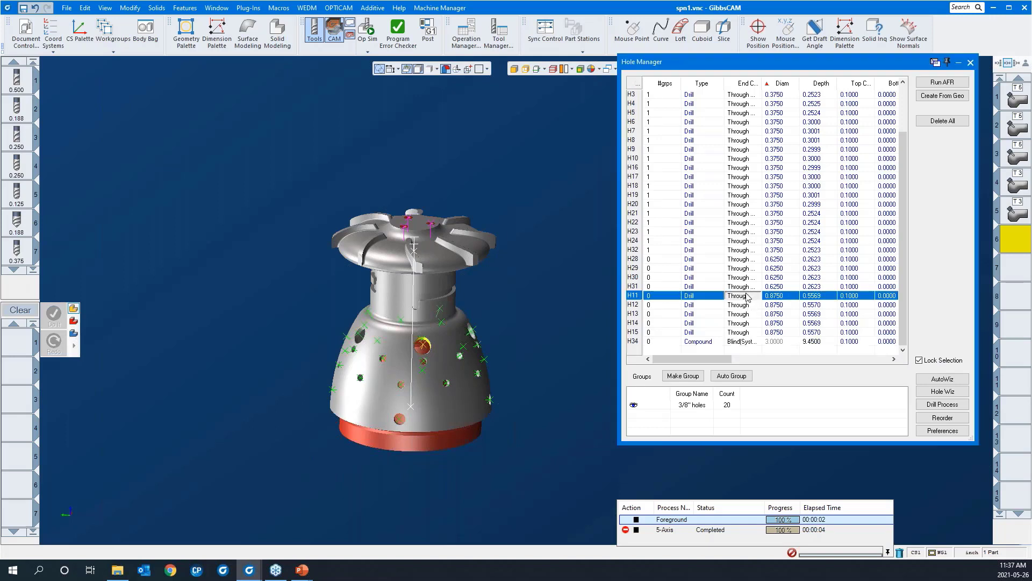
pyautogui.keyDown('shift'); pyautogui.click(748, 334); pyautogui.keyUp('shift')
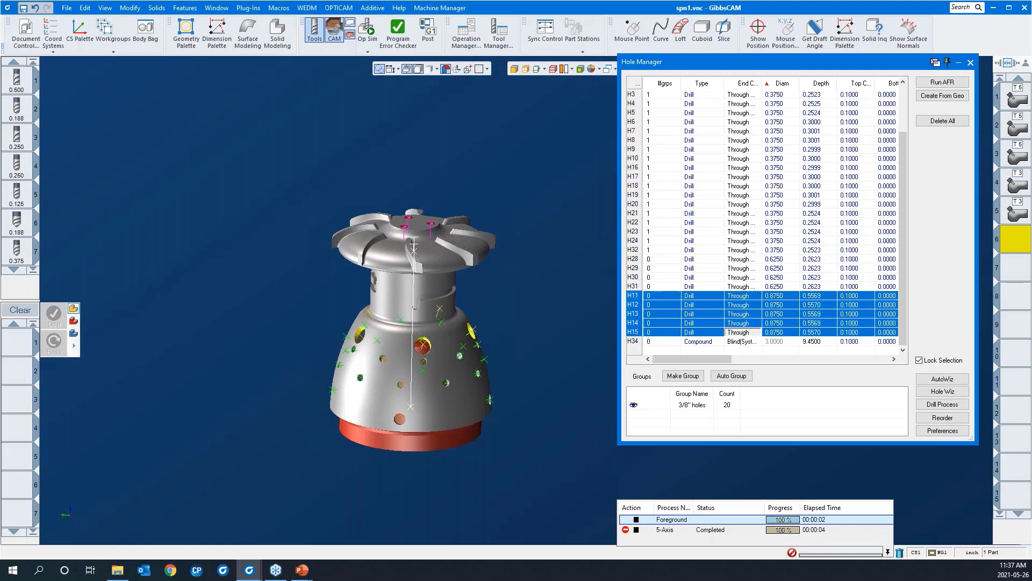
pyautogui.click(684, 377)
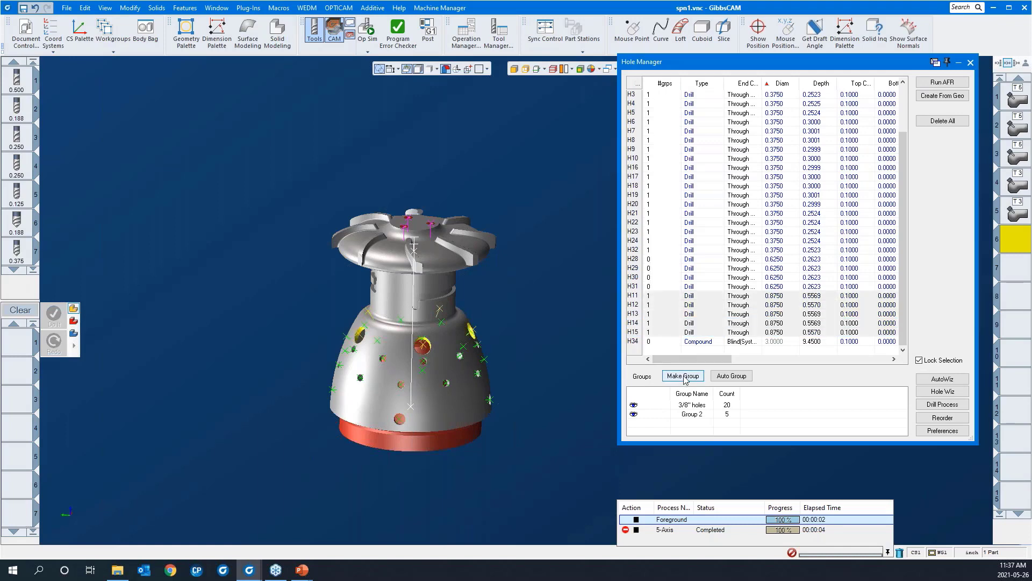
pyautogui.click(691, 415)
pyautogui.click(690, 415)
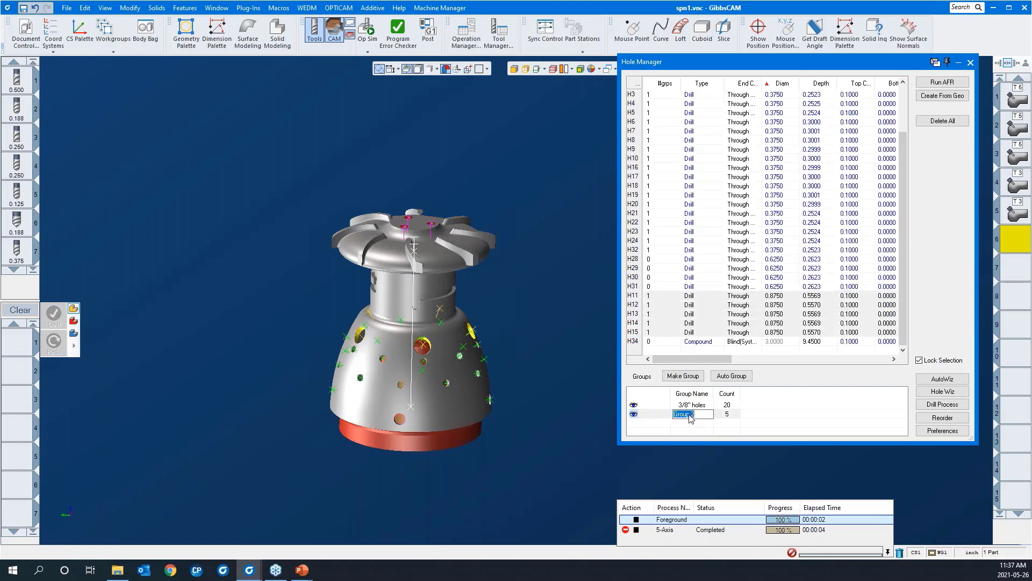
pyautogui.write('7/8" bores')
pyautogui.click(689, 427)
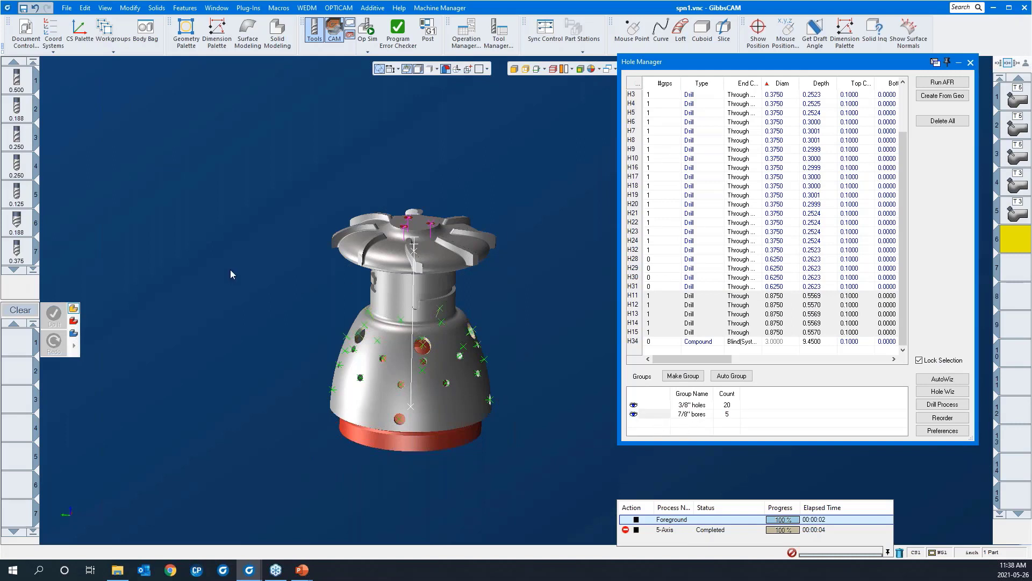
pyautogui.scroll(-2, 231, 269)
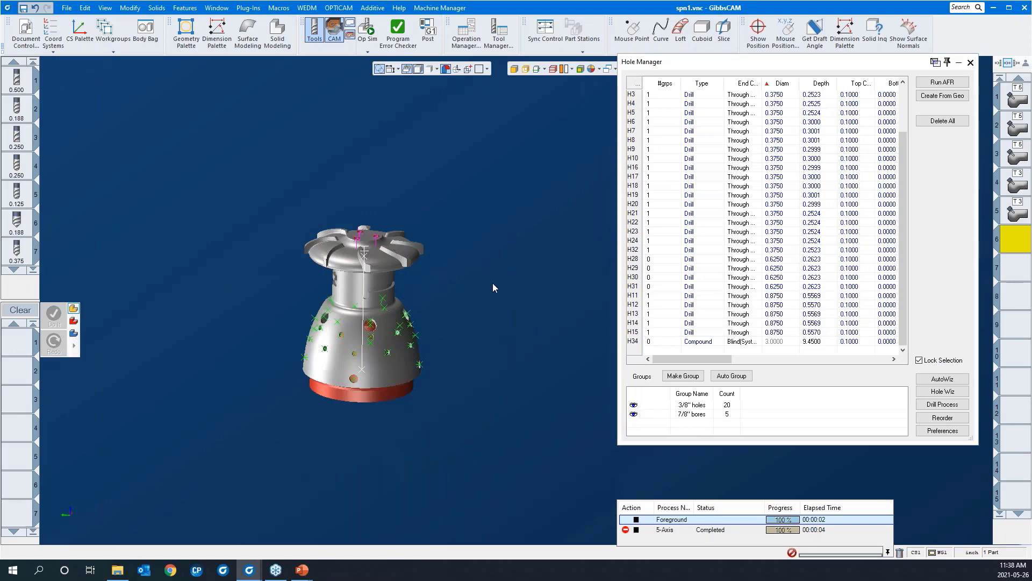
pyautogui.moveTo(492, 284); pyautogui.dragTo(257, 349, button='middle')
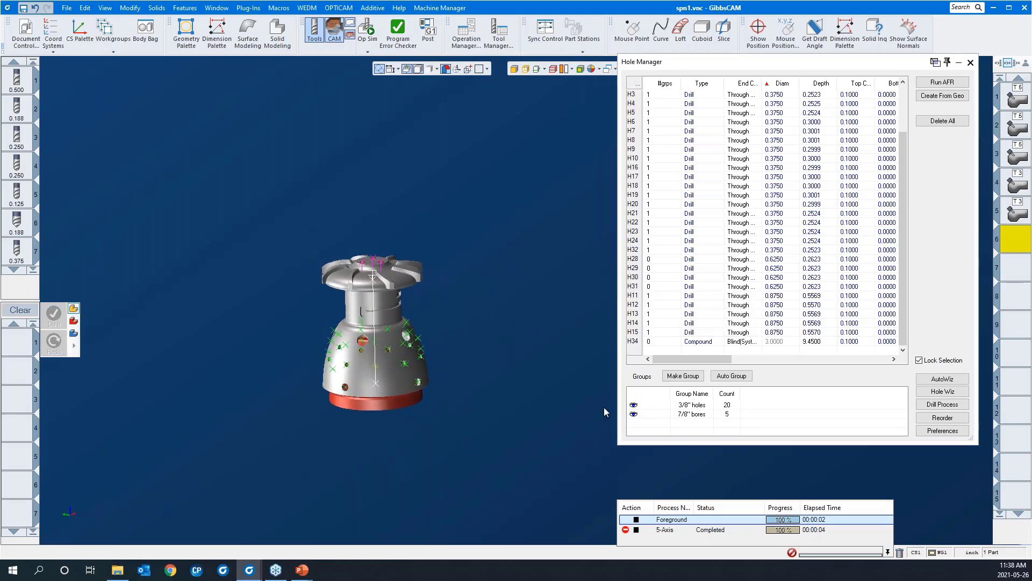
# Load the saved process list "helix bore 500 emill" into the empty process list.
pyautogui.click(679, 405)
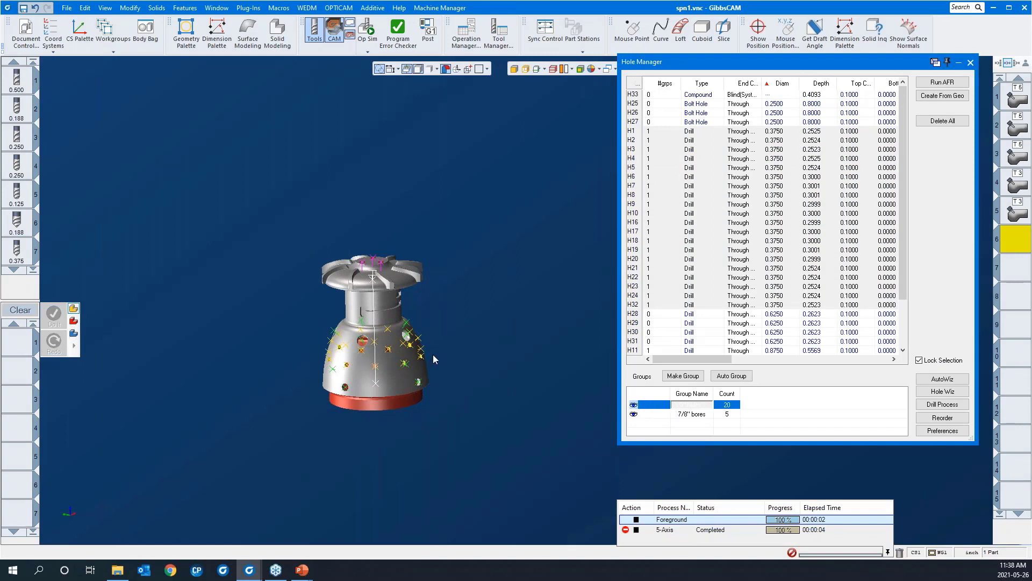
pyautogui.click(530, 362)
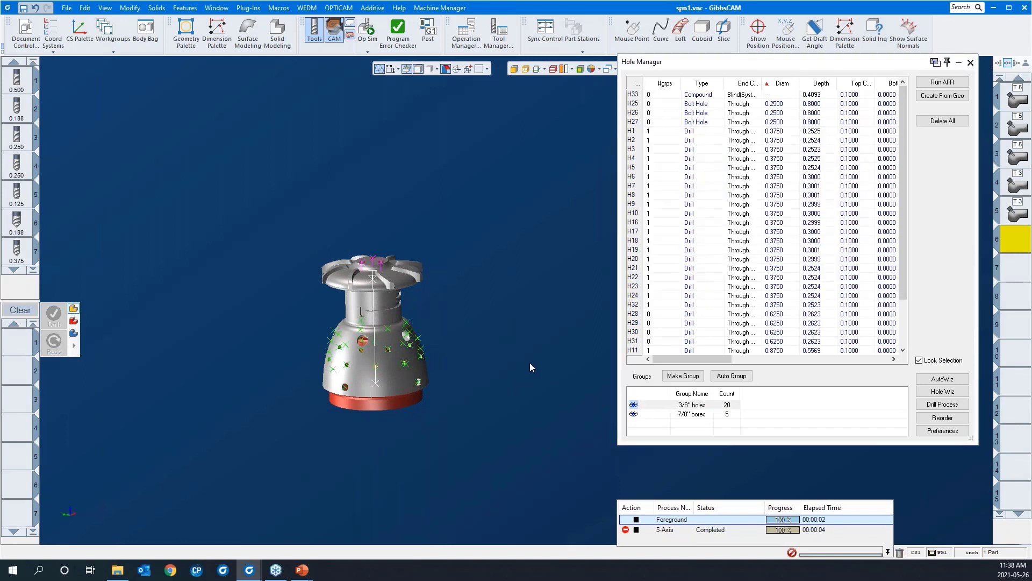
pyautogui.rightClick(16, 346)
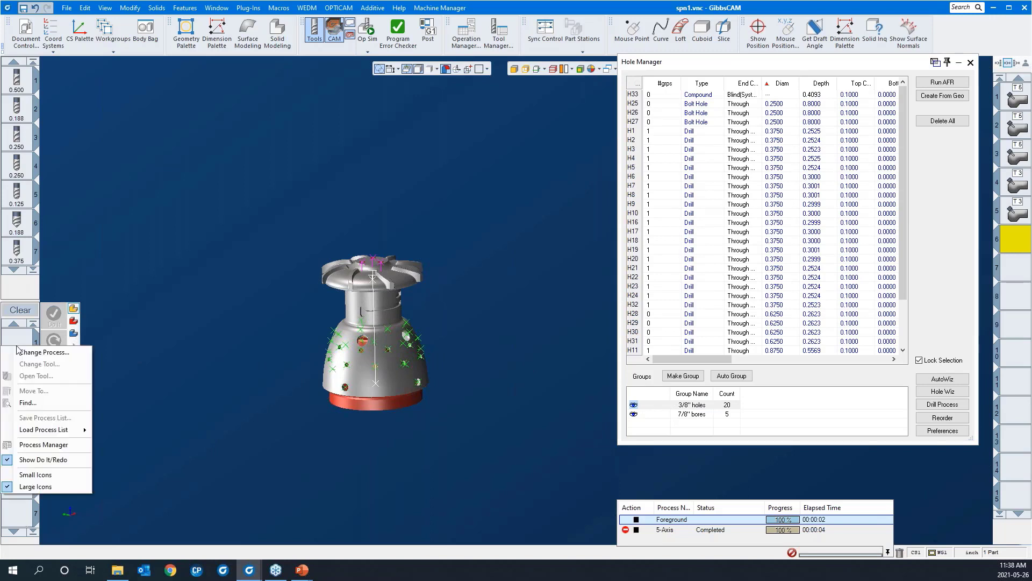
pyautogui.moveTo(30, 435)
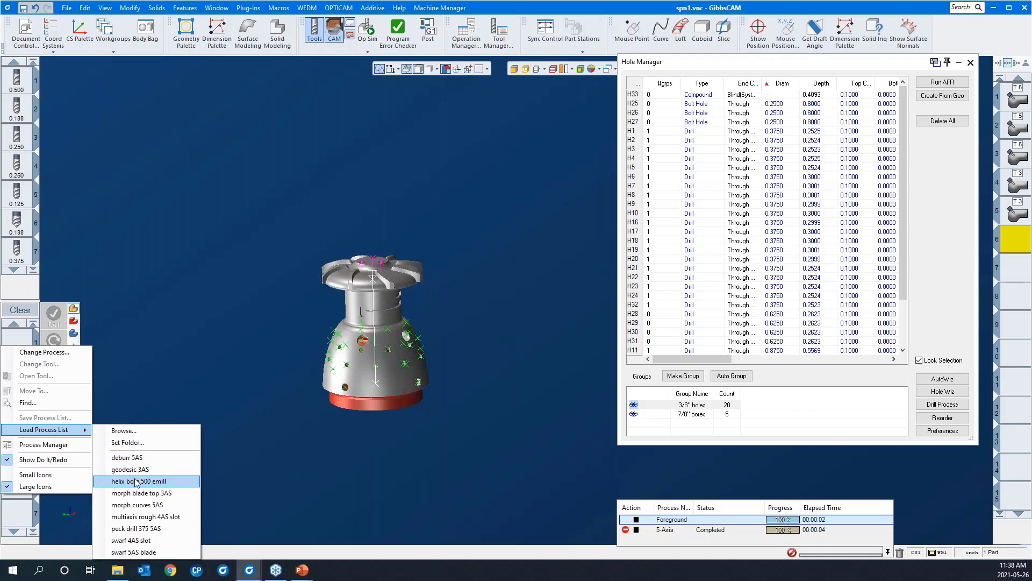
pyautogui.click(139, 481)
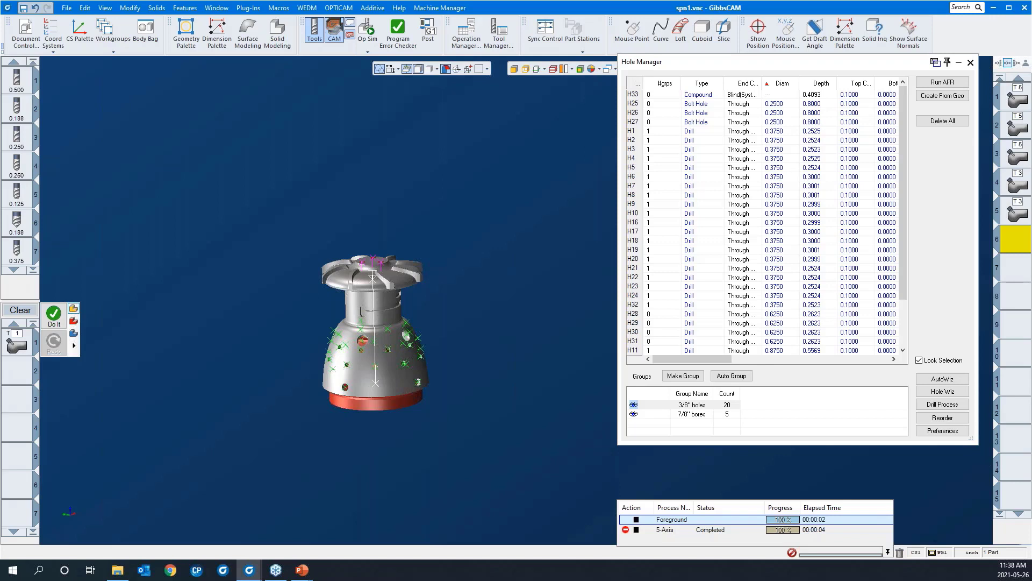
# Edit the Adjust End hole modifier in the helix bore process, review its gouge check settings and collapse the parameters.
pyautogui.click(23, 344)
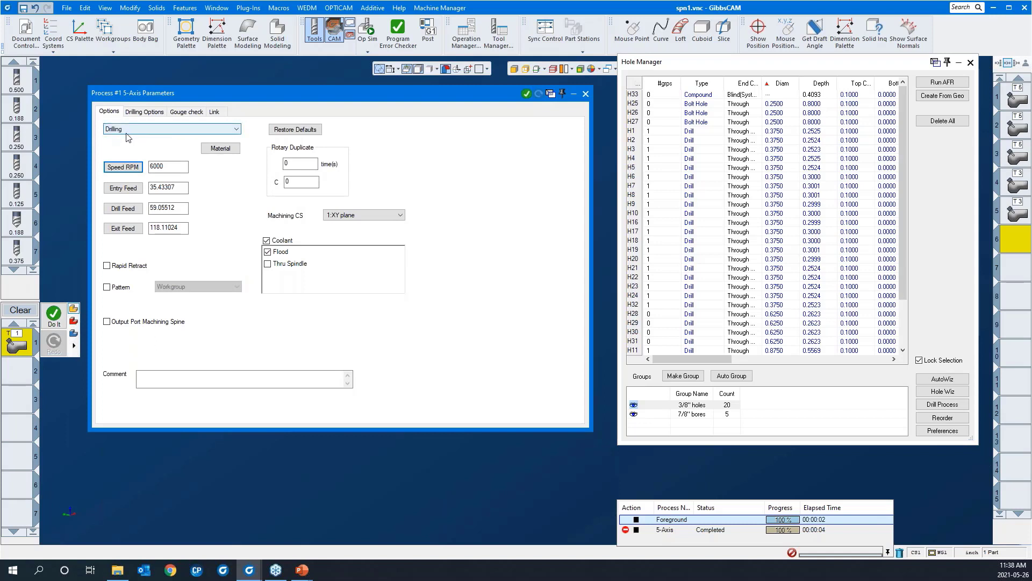
pyautogui.click(143, 114)
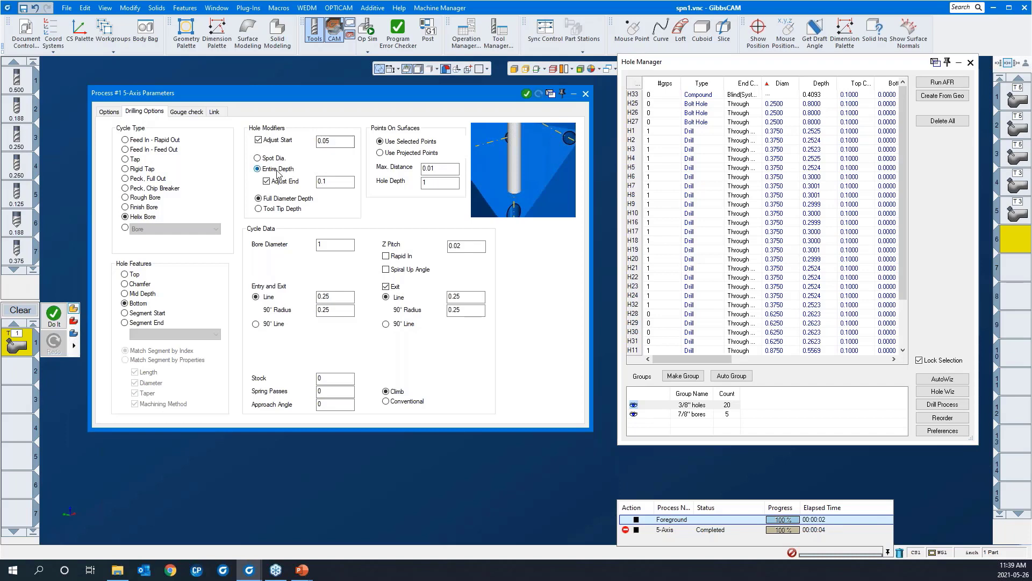
pyautogui.doubleClick(332, 183)
pyautogui.press('BackSpace')
pyautogui.click(195, 118)
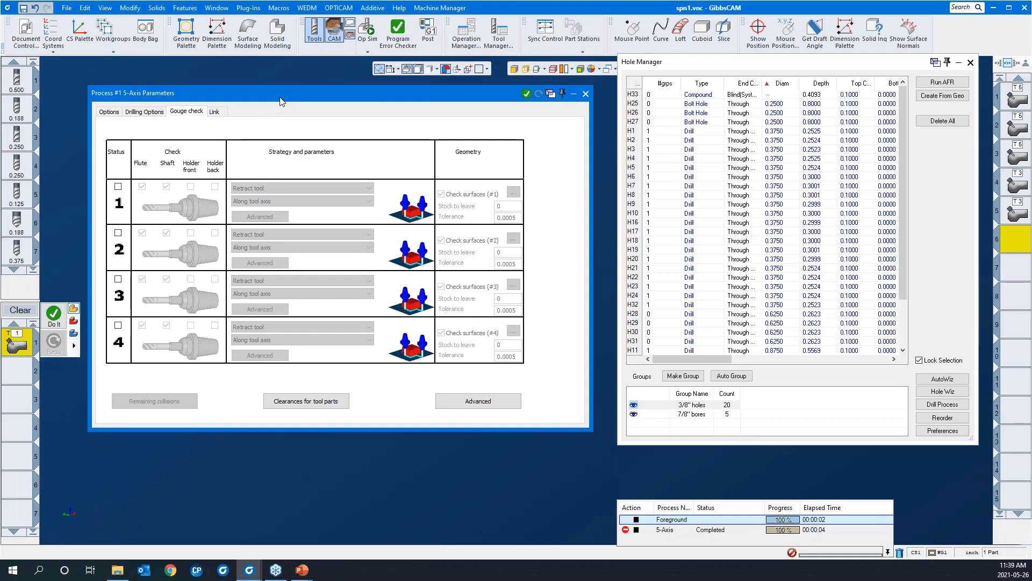
pyautogui.doubleClick(280, 97)
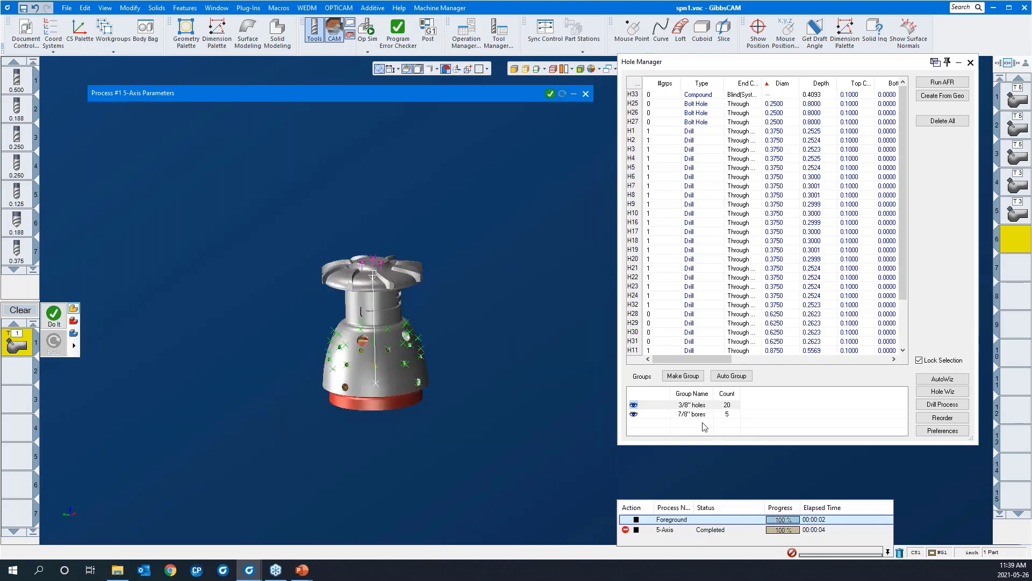
# Generate the helix bore toolpath on the 7/8" bores group and inspect it on the part.
pyautogui.click(683, 418)
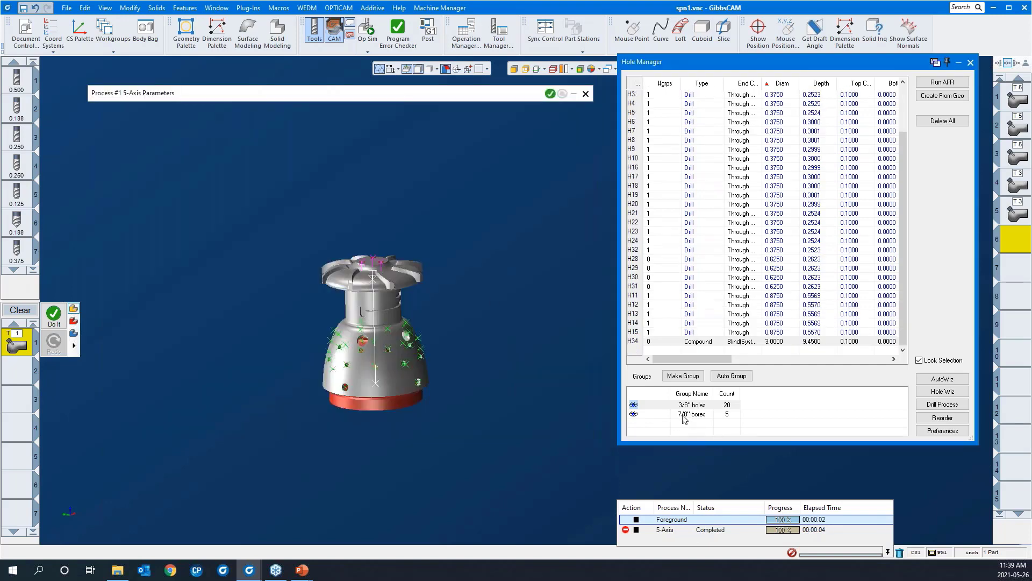
pyautogui.moveTo(256, 225); pyautogui.dragTo(512, 442)
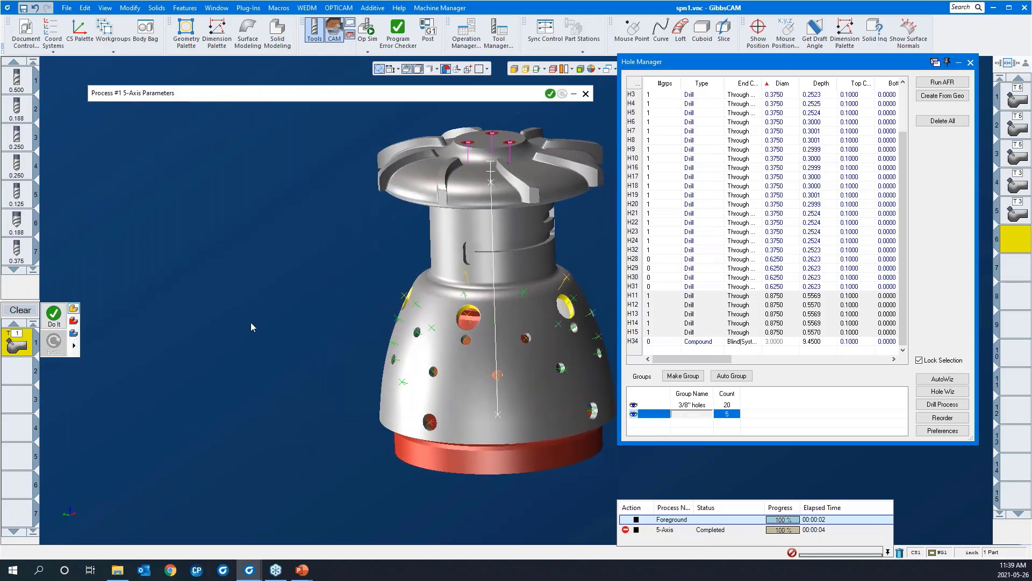
pyautogui.rightClick(249, 321)
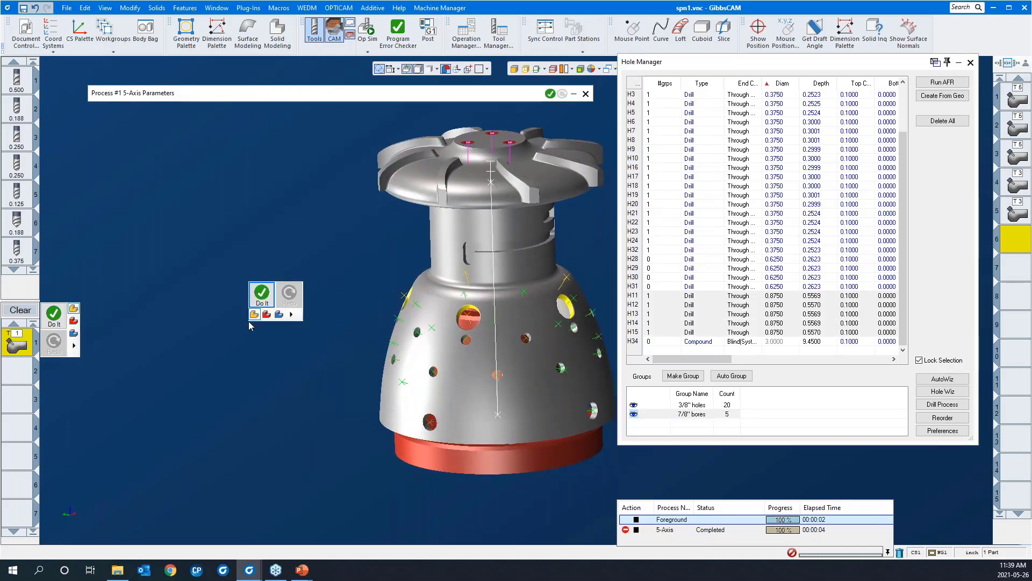
pyautogui.click(262, 294)
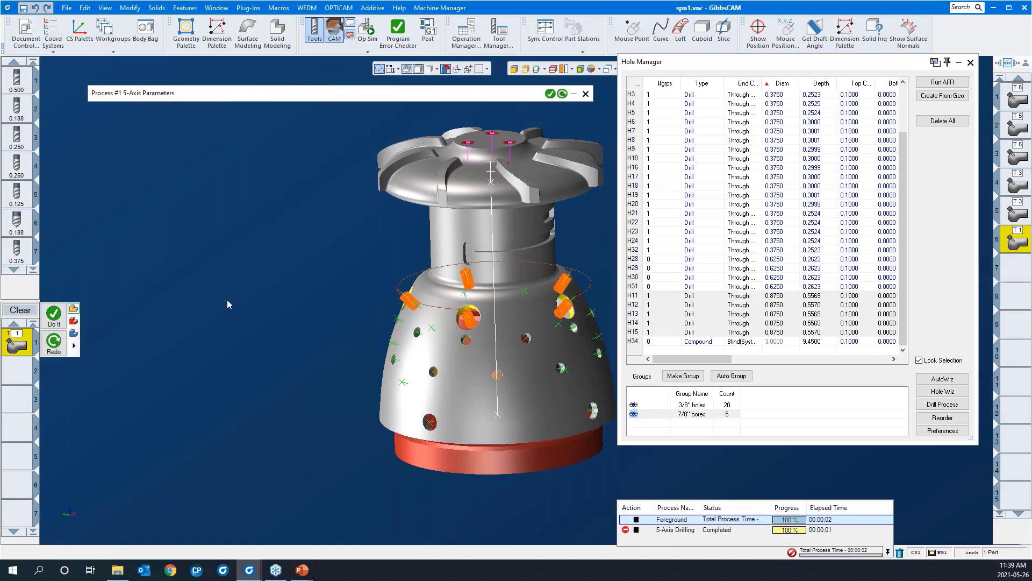
pyautogui.scroll(-4, 226, 303)
pyautogui.moveTo(293, 266); pyautogui.dragTo(442, 357)
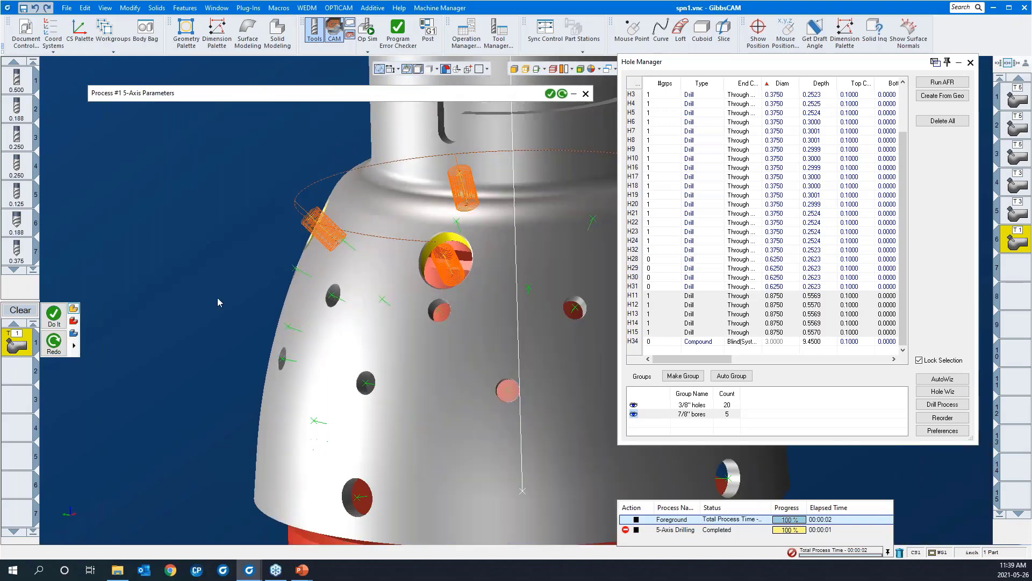
pyautogui.scroll(-2, 217, 298)
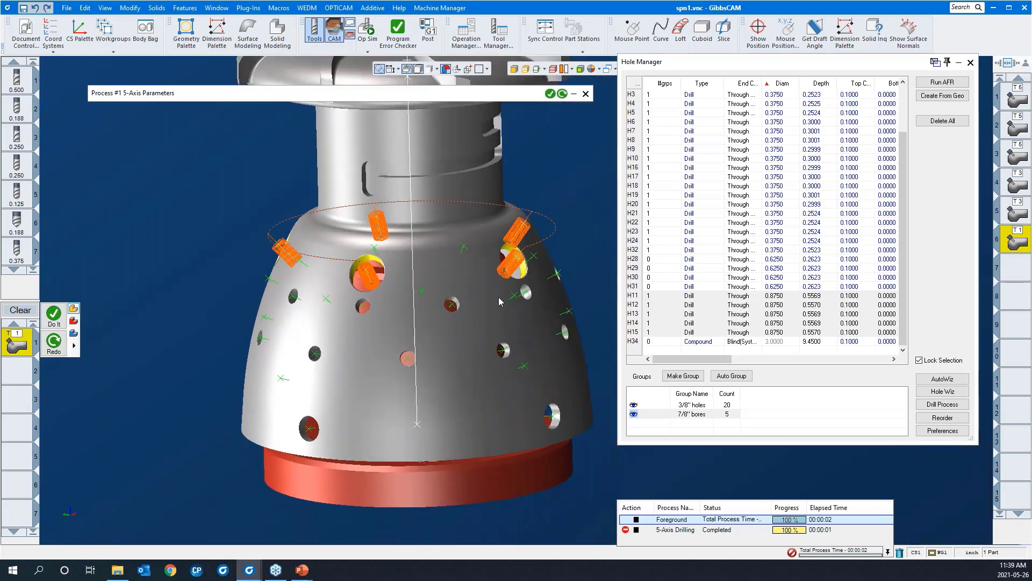
pyautogui.moveTo(588, 211); pyautogui.dragTo(589, 237, button='middle')
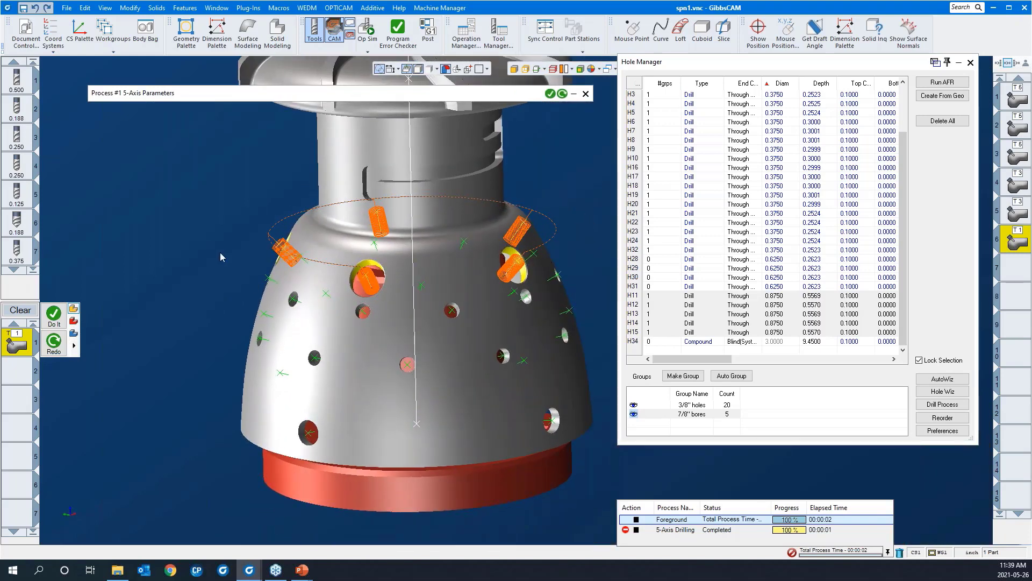
pyautogui.scroll(-1, 225, 257)
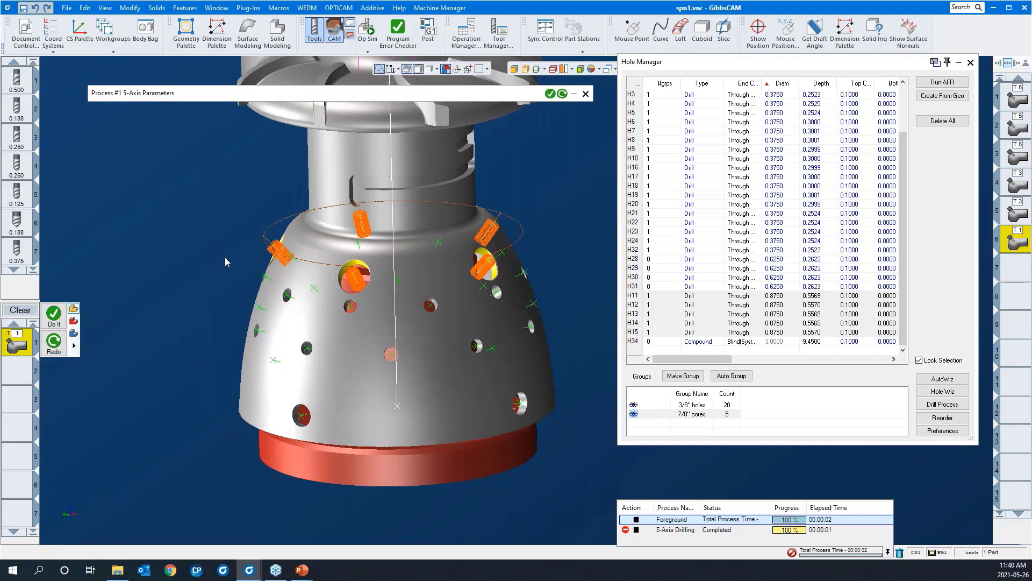
# Replace the current process with the saved process list "peck drill 375 5AS" and review its drilling options.
pyautogui.click(27, 311)
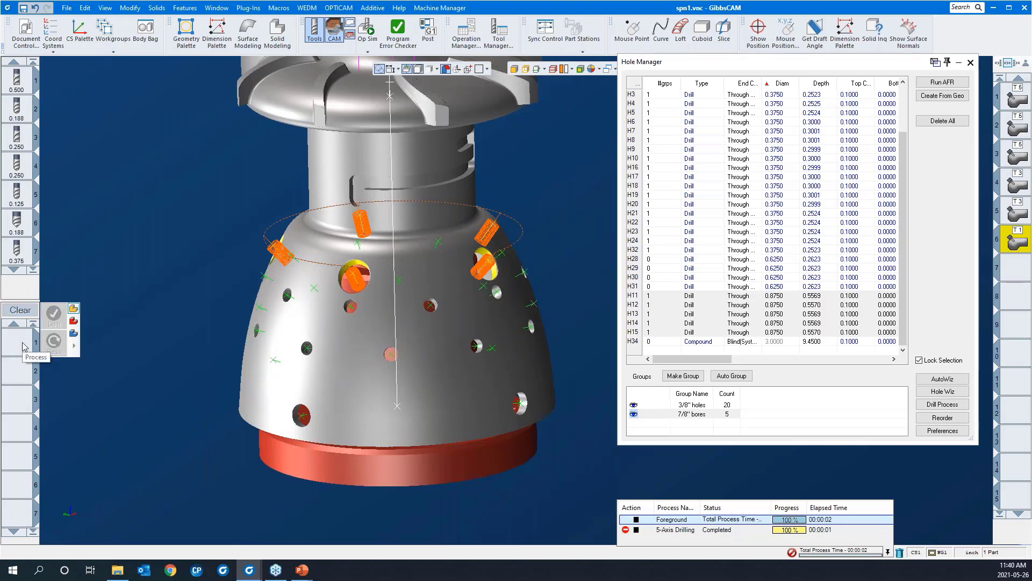
pyautogui.rightClick(23, 346)
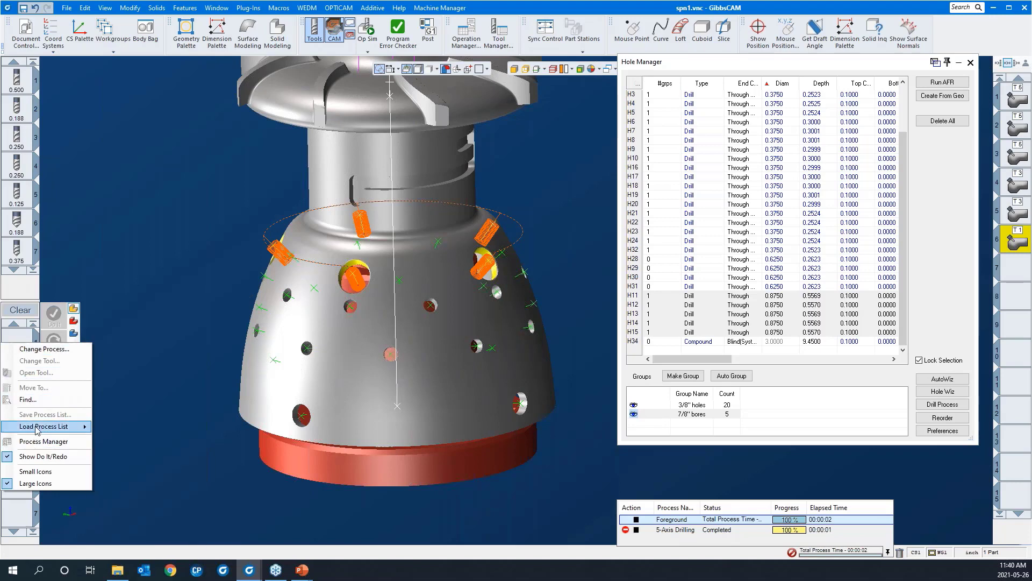
pyautogui.moveTo(37, 429)
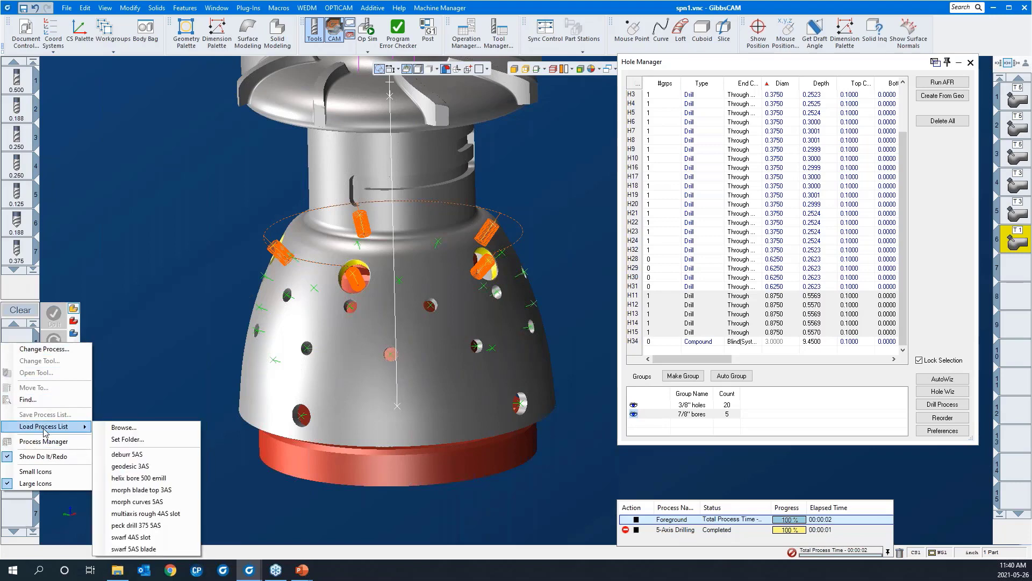
pyautogui.click(155, 526)
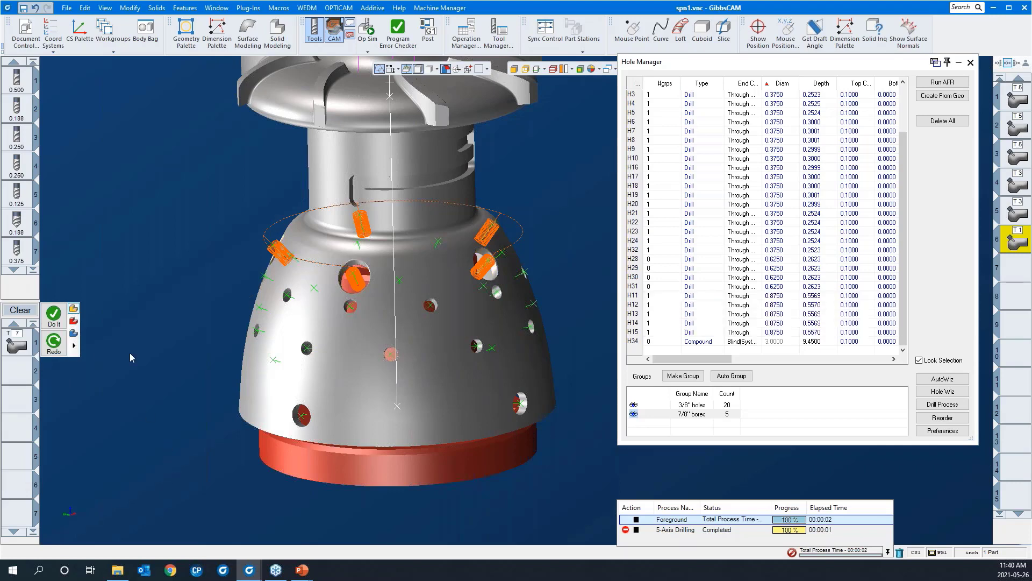
pyautogui.click(17, 344)
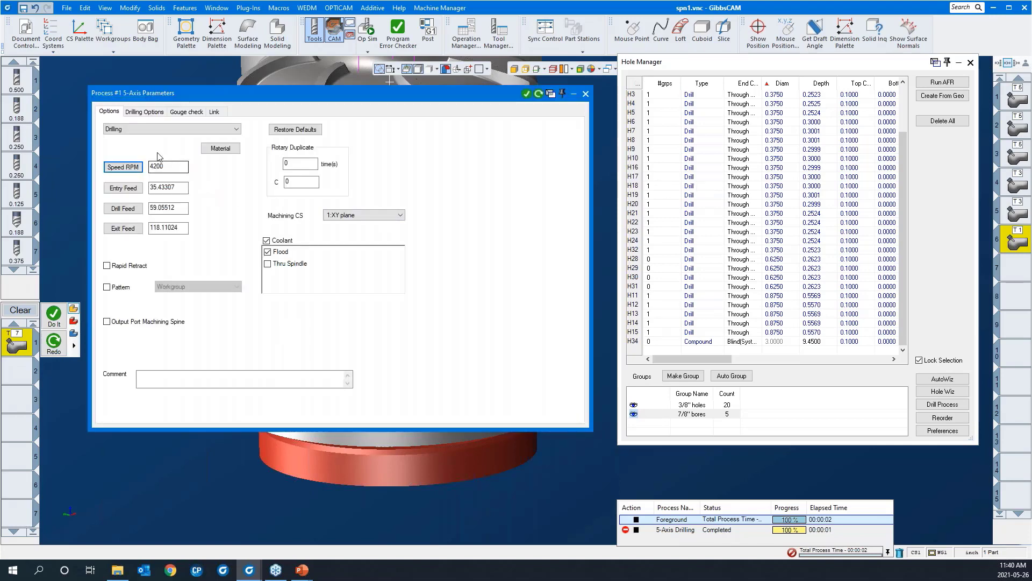
pyautogui.click(145, 112)
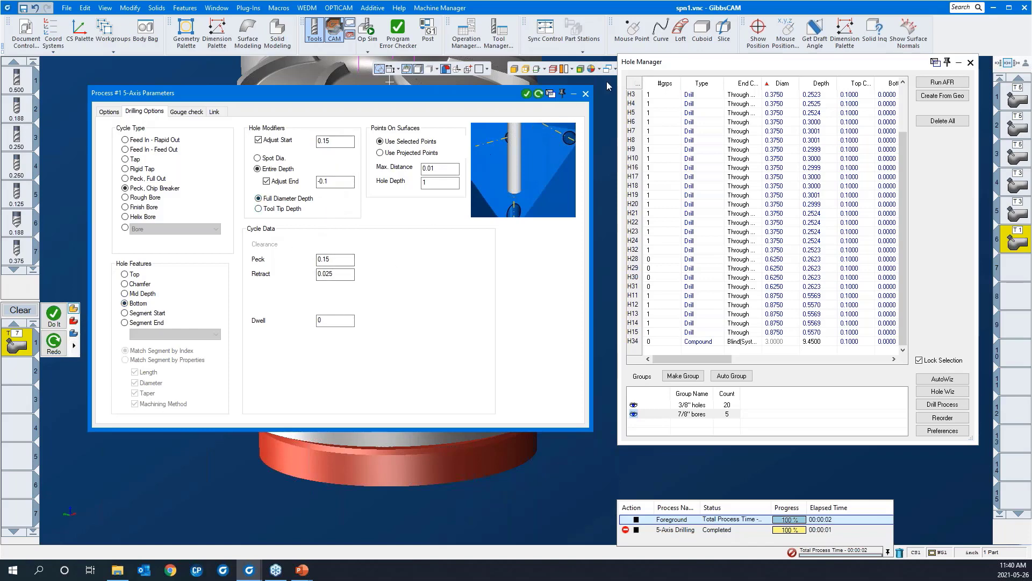
pyautogui.click(585, 96)
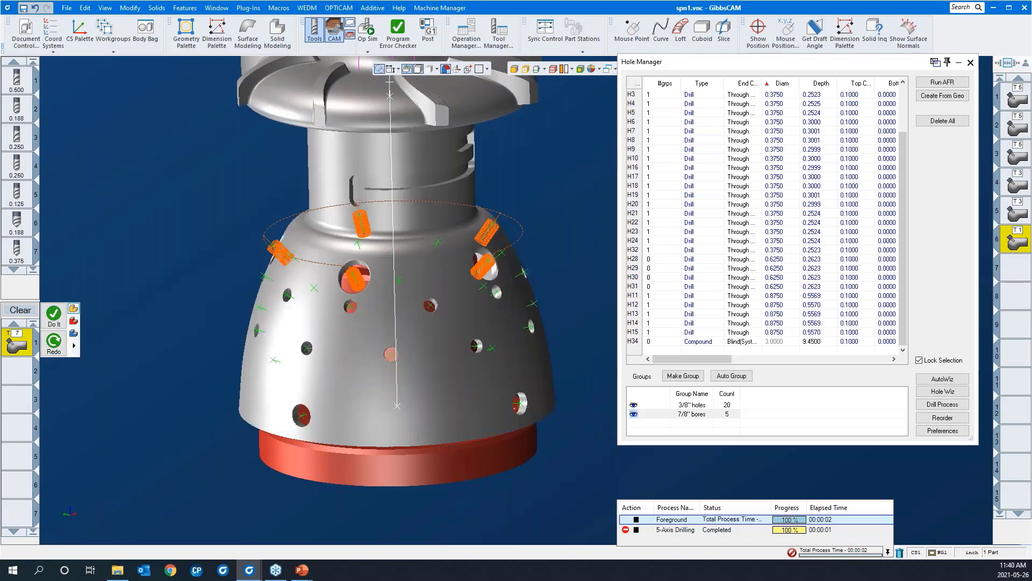
# Generate the 5-axis peck drilling toolpath on the 3/8" holes group.
pyautogui.click(679, 407)
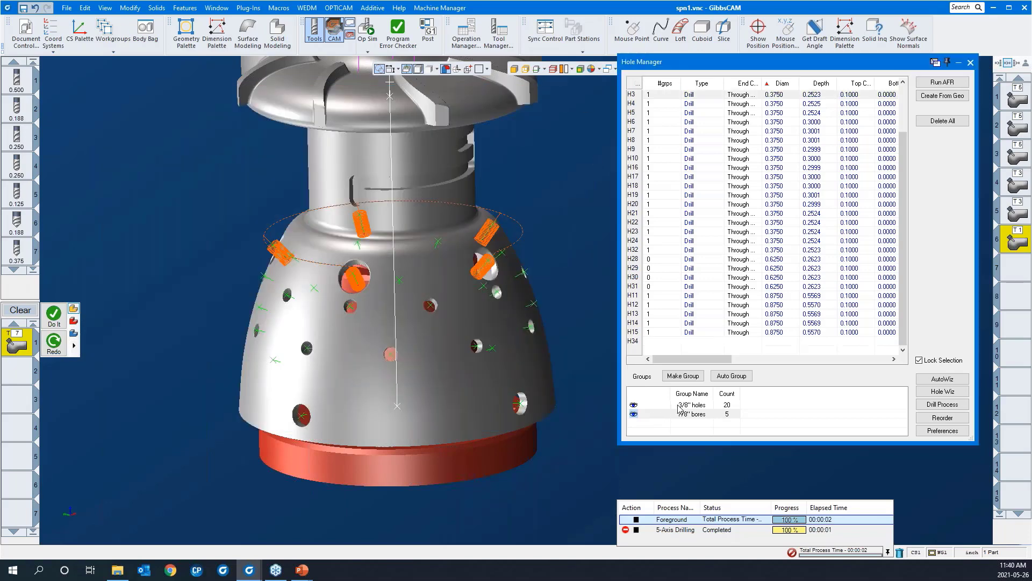
pyautogui.click(679, 407)
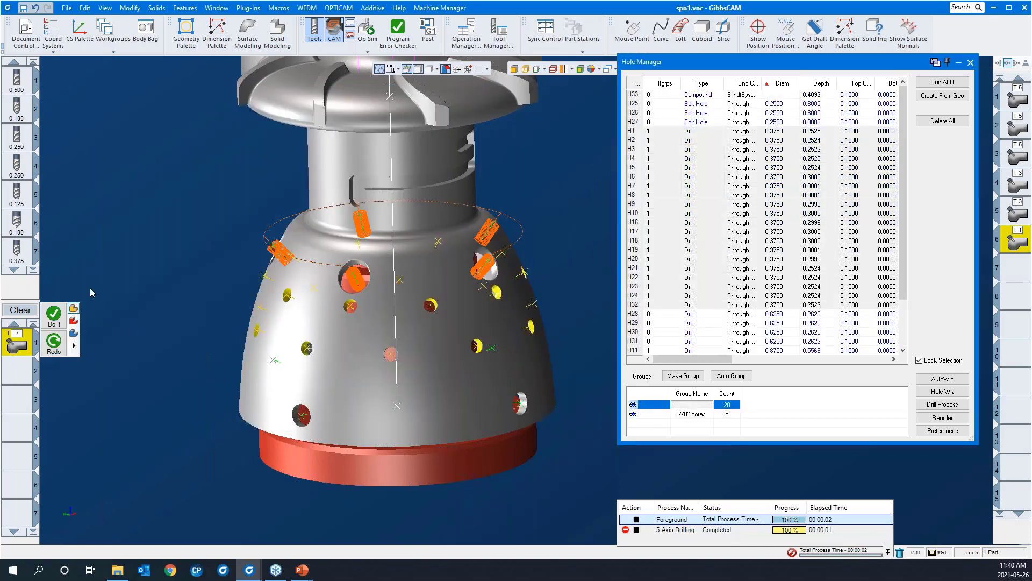
pyautogui.rightClick(125, 218)
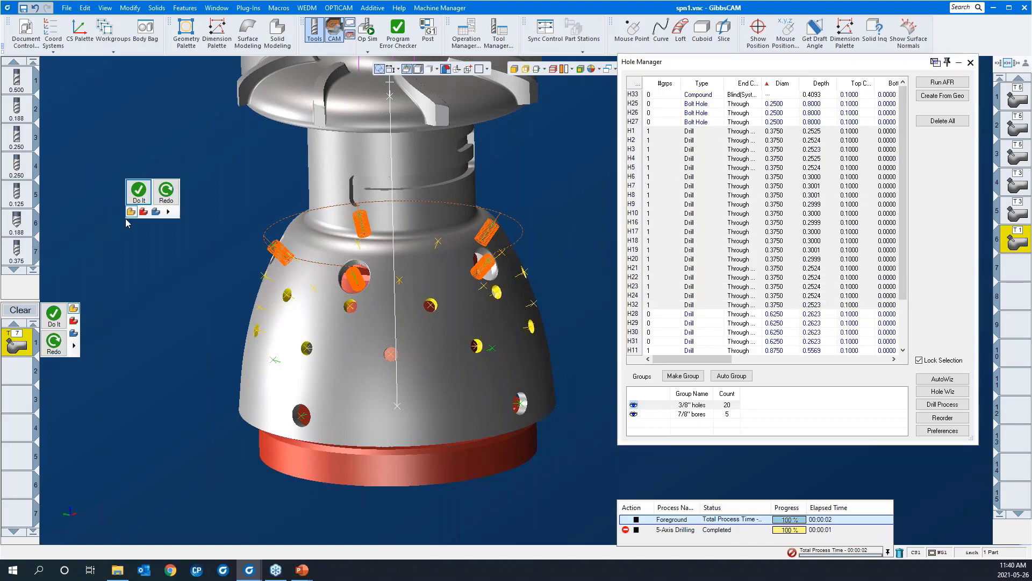
pyautogui.click(138, 192)
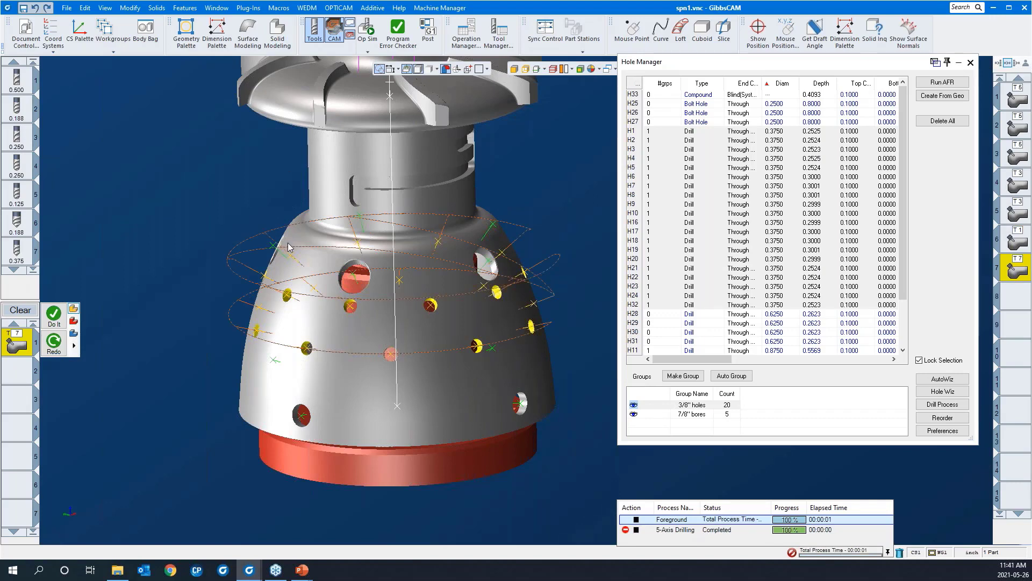
# Examine the drilling sequence and the linking moves between the 3/8" holes from several sides of the part.
pyautogui.scroll(-3, 232, 250)
pyautogui.moveTo(376, 353); pyautogui.dragTo(166, 216, button='middle')
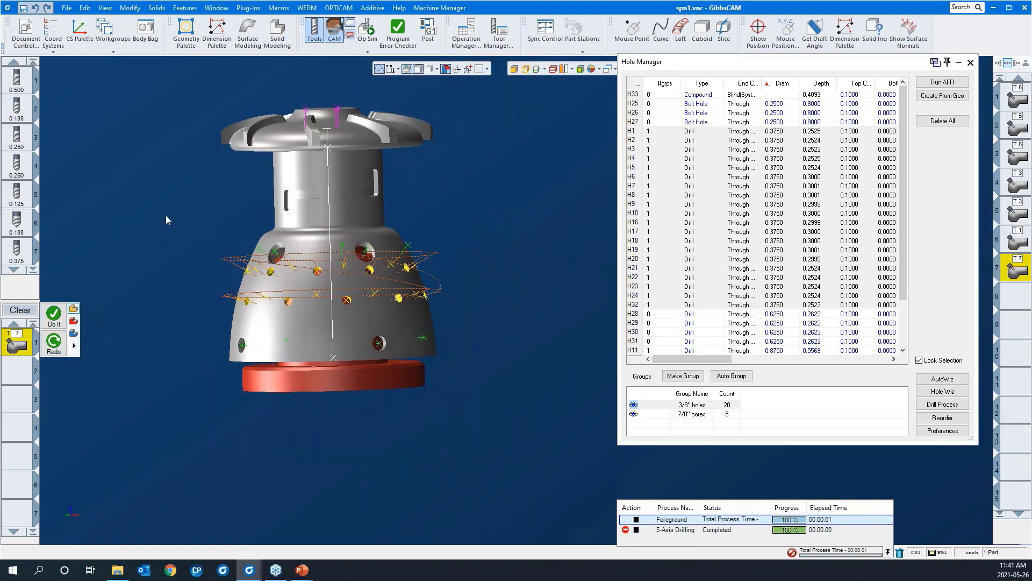
pyautogui.moveTo(169, 200); pyautogui.dragTo(562, 392)
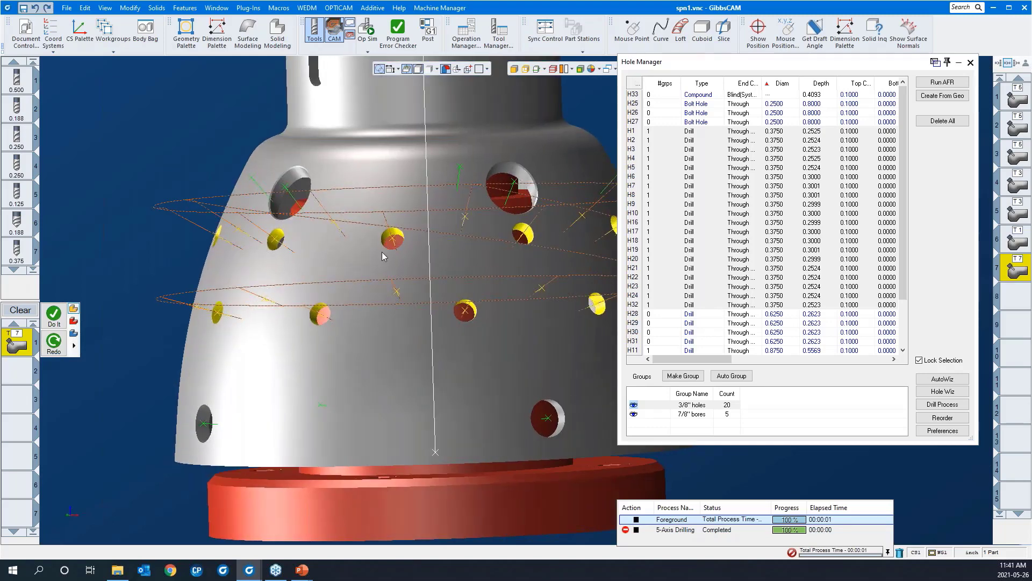
pyautogui.moveTo(385, 253); pyautogui.dragTo(220, 283, button='middle')
pyautogui.scroll(-3, 218, 269)
pyautogui.moveTo(494, 283); pyautogui.dragTo(227, 380, button='middle')
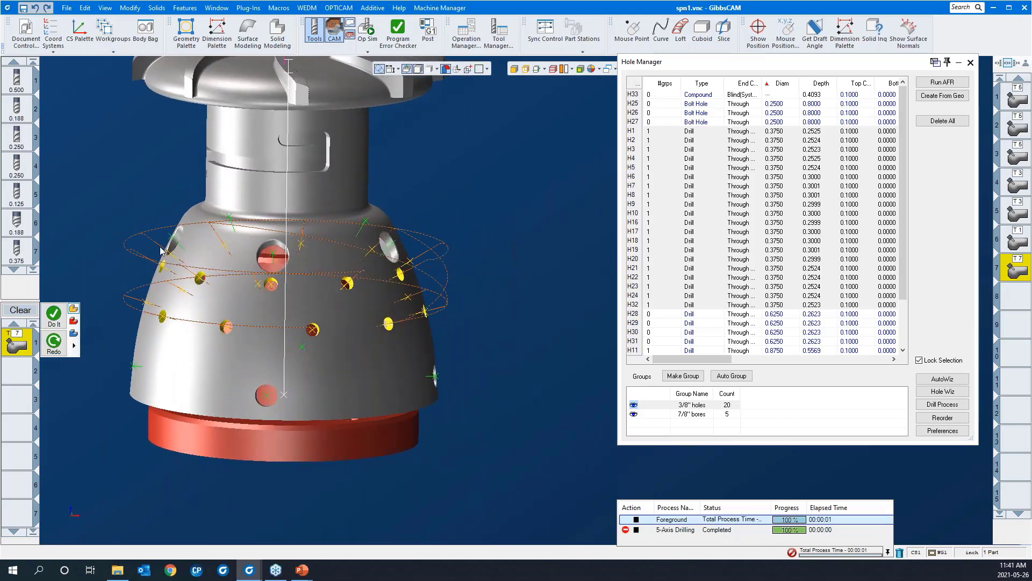
pyautogui.moveTo(348, 365); pyautogui.dragTo(310, 383, button='middle')
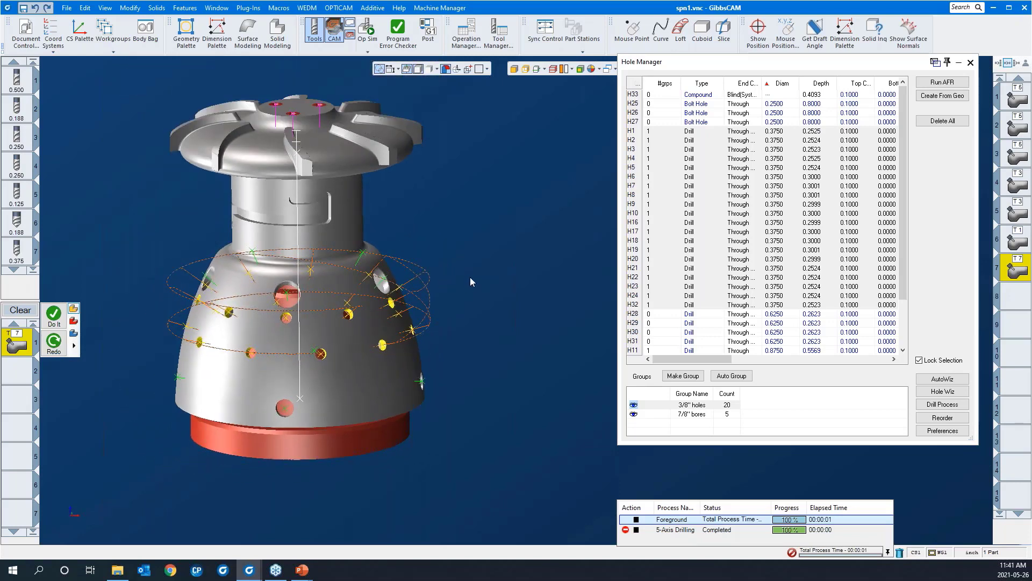
# Open the 3/8" holes group for reordering and examine its current hole order numbers around the part.
pyautogui.click(942, 417)
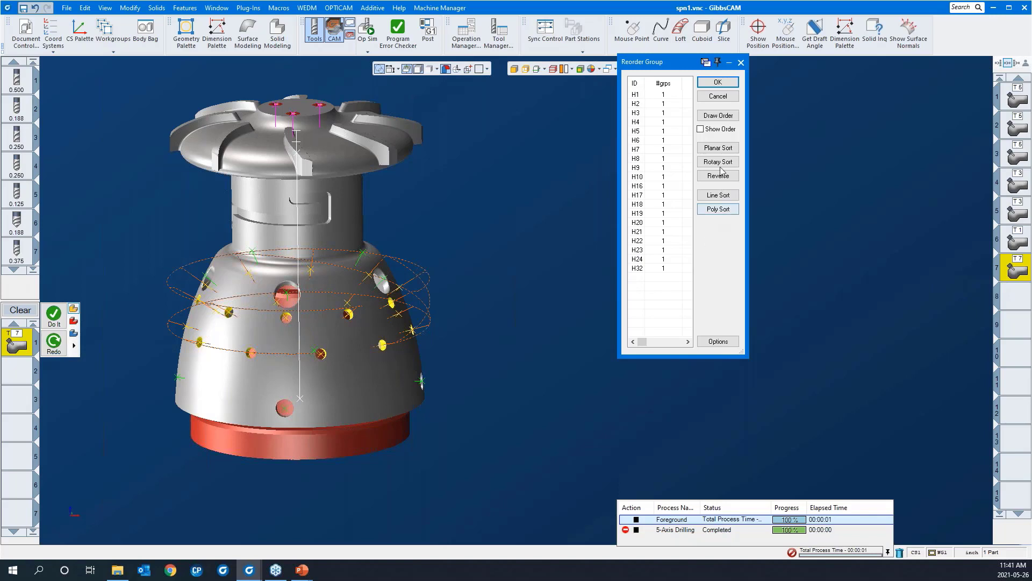
pyautogui.click(701, 129)
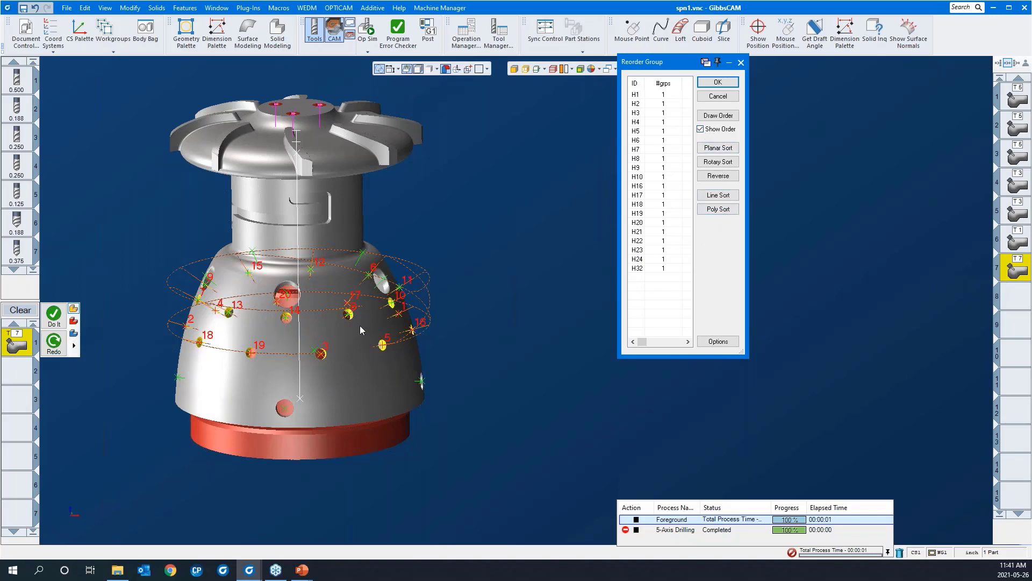
pyautogui.moveTo(334, 384); pyautogui.dragTo(392, 357, button='middle')
pyautogui.moveTo(487, 362); pyautogui.dragTo(671, 159, button='middle')
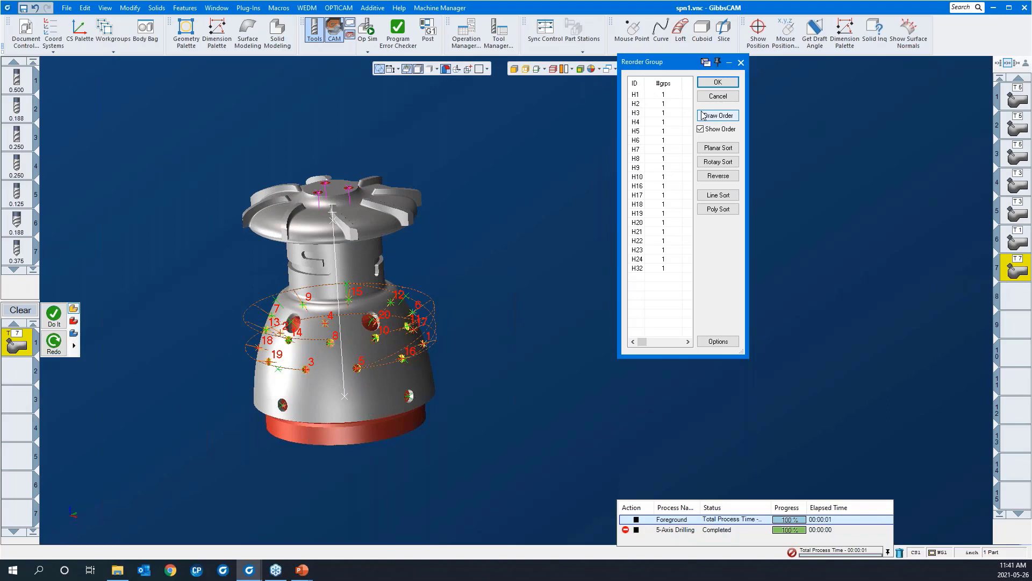
pyautogui.click(701, 129)
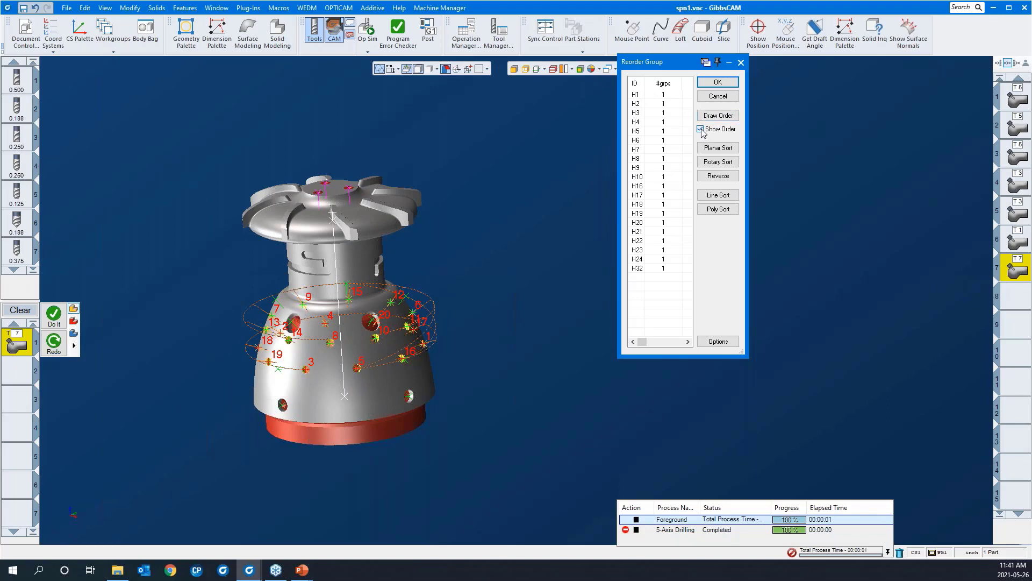
# Rotary sort the 3/8" holes clockwise around D, preferring the rotary direction with start angle 0, and accept the new order.
pyautogui.click(708, 162)
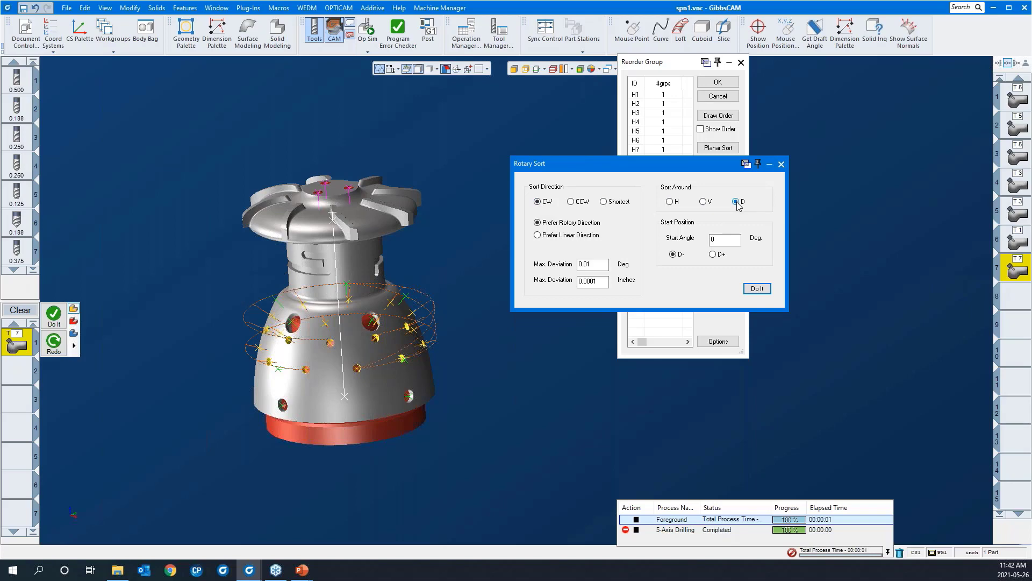
pyautogui.click(752, 289)
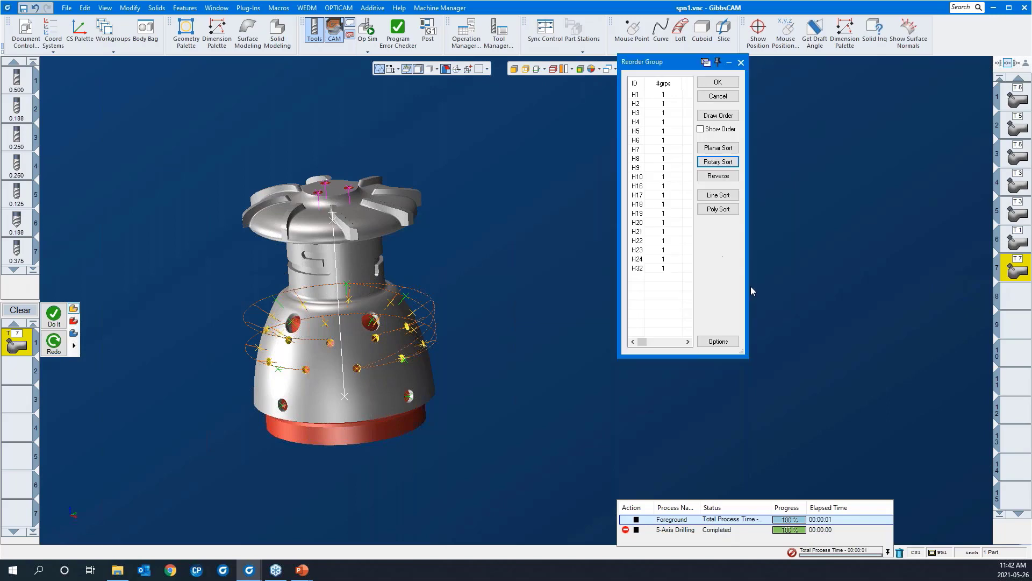
pyautogui.click(701, 84)
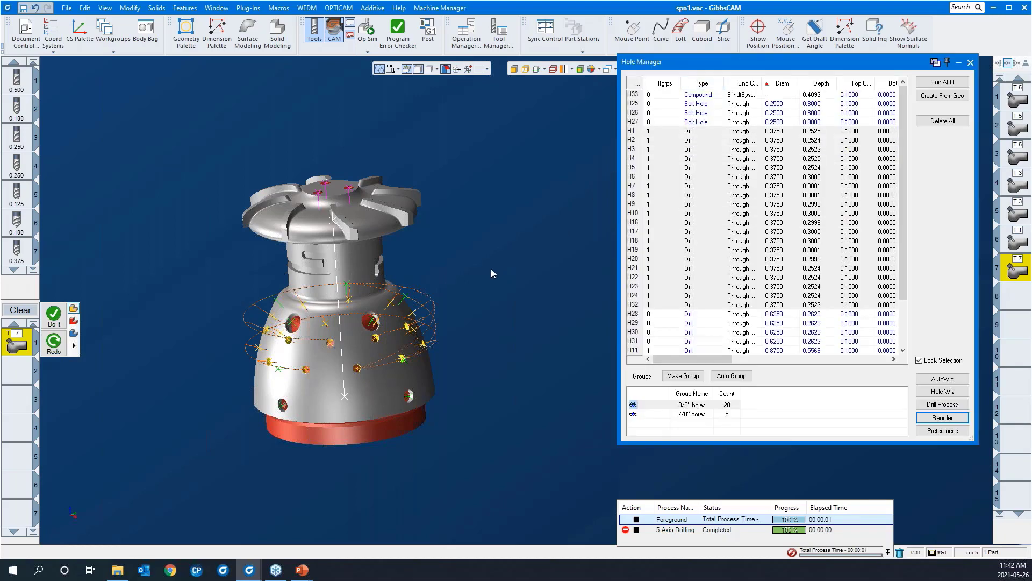
# Regenerate the 5-axis peck drilling operation with the sorted hole order and inspect its toolpath around the part.
pyautogui.rightClick(491, 269)
pyautogui.click(530, 249)
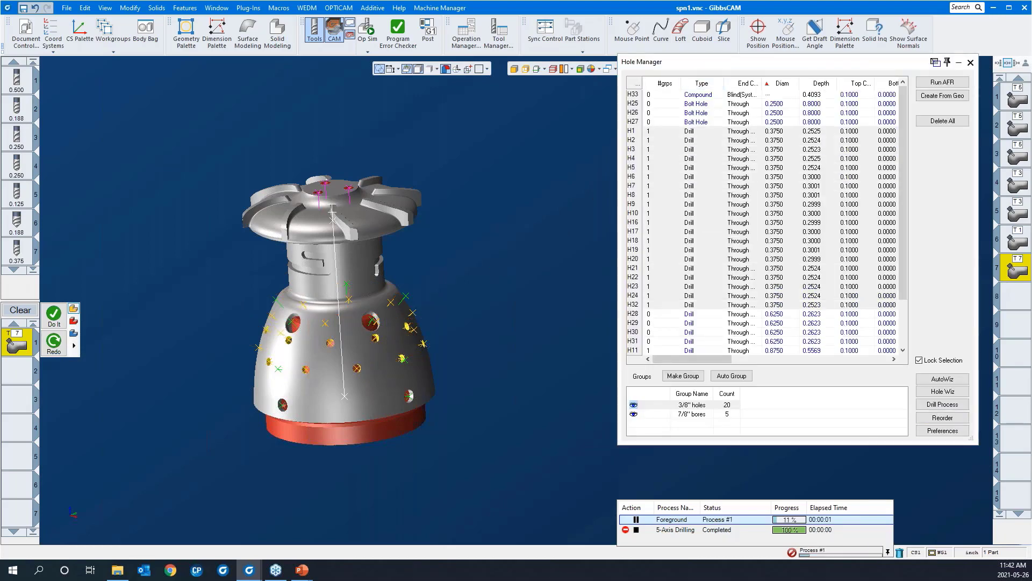
pyautogui.moveTo(353, 476); pyautogui.dragTo(261, 378, button='middle')
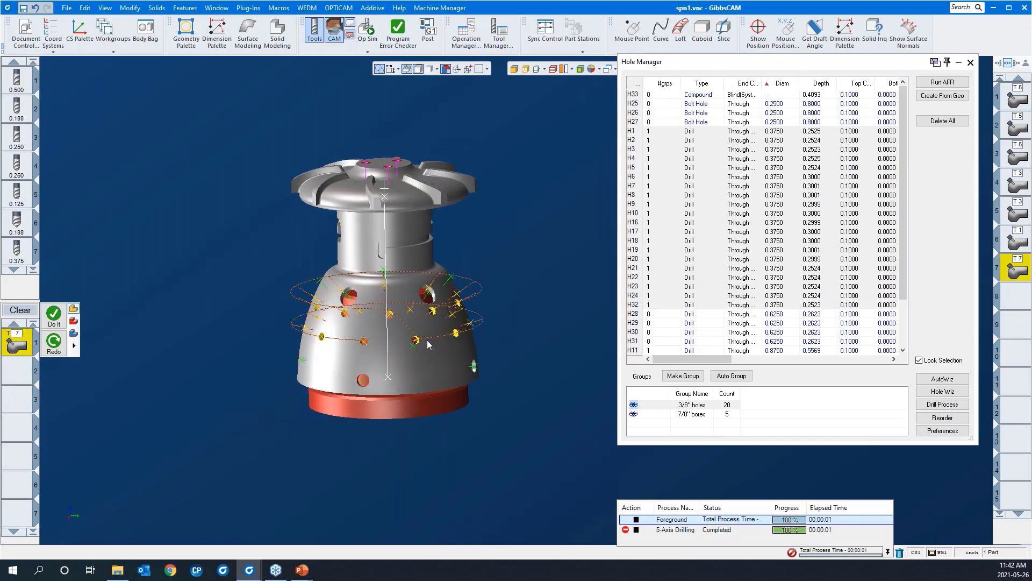
pyautogui.moveTo(440, 381); pyautogui.dragTo(505, 424, button='middle')
pyautogui.scroll(-2, 506, 420)
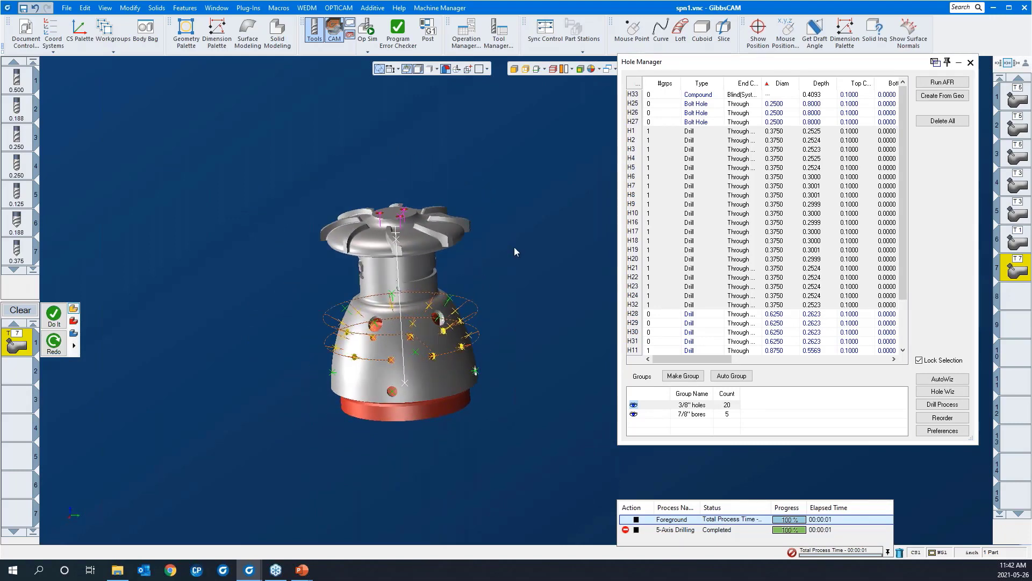
# Close the Hole Manager and start Machine Sim, rewinding the simulation to its beginning.
pyautogui.click(969, 63)
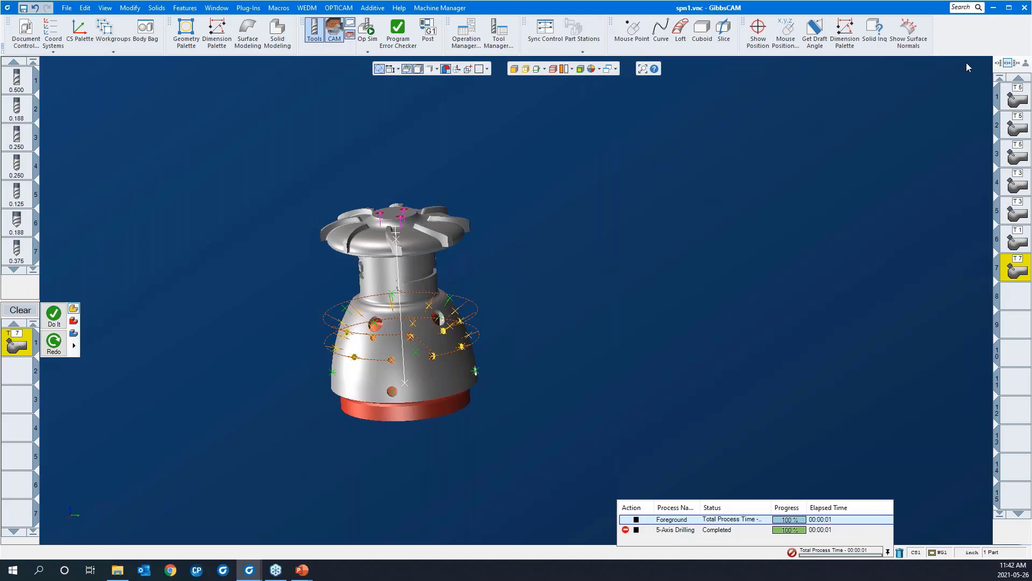
pyautogui.click(364, 53)
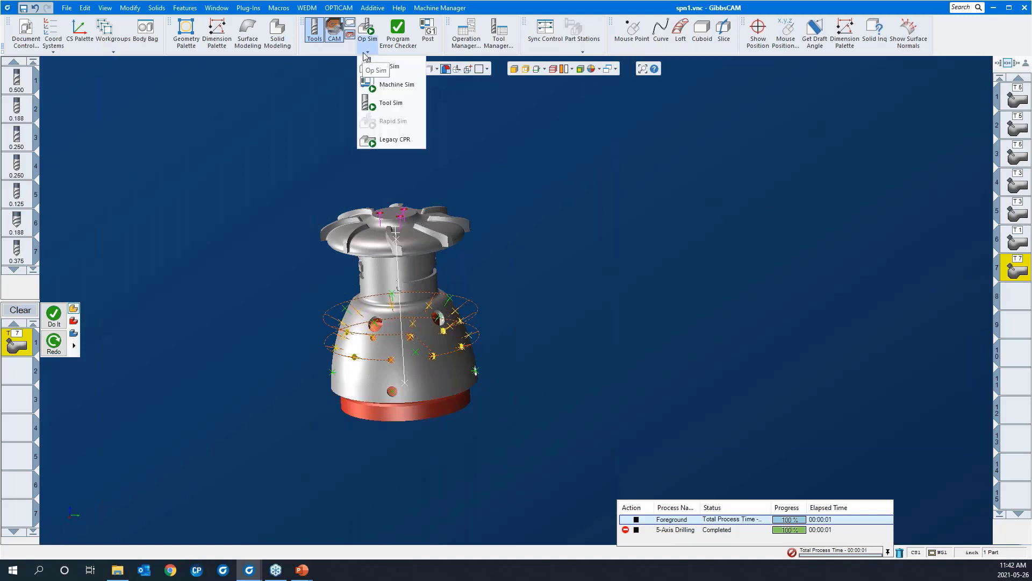
pyautogui.click(389, 84)
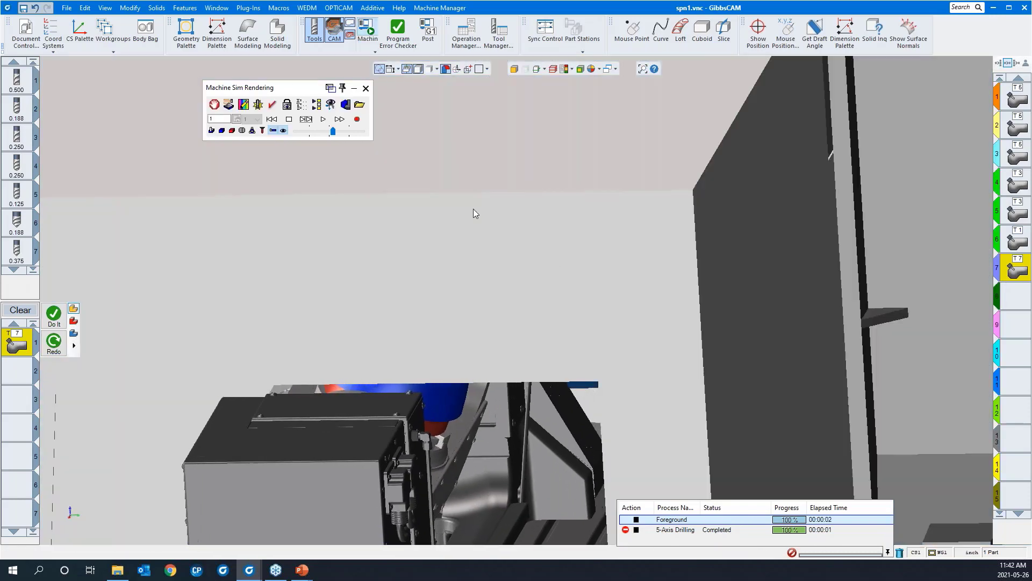
pyautogui.click(289, 119)
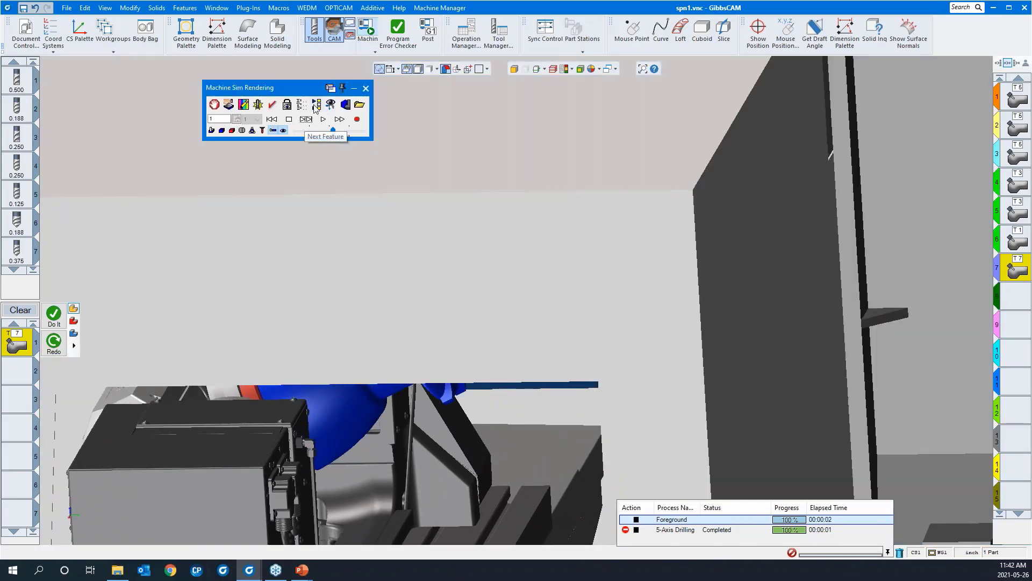
pyautogui.click(273, 120)
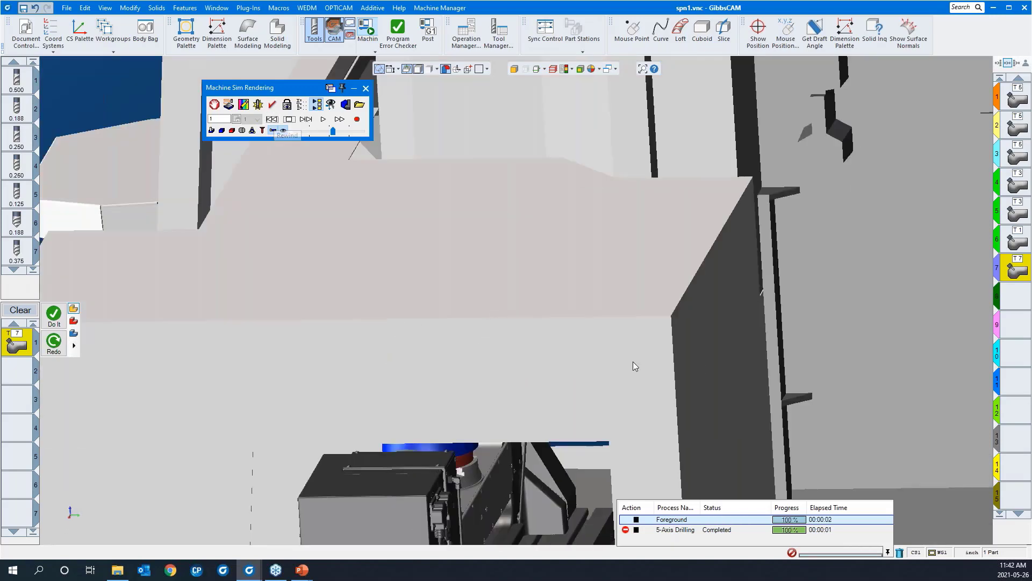
# Simulate peck drilling operation 7 on the machine with the trunnion table in close view.
pyautogui.scroll(-5, 483, 337)
pyautogui.moveTo(347, 364); pyautogui.dragTo(988, 245, button='middle')
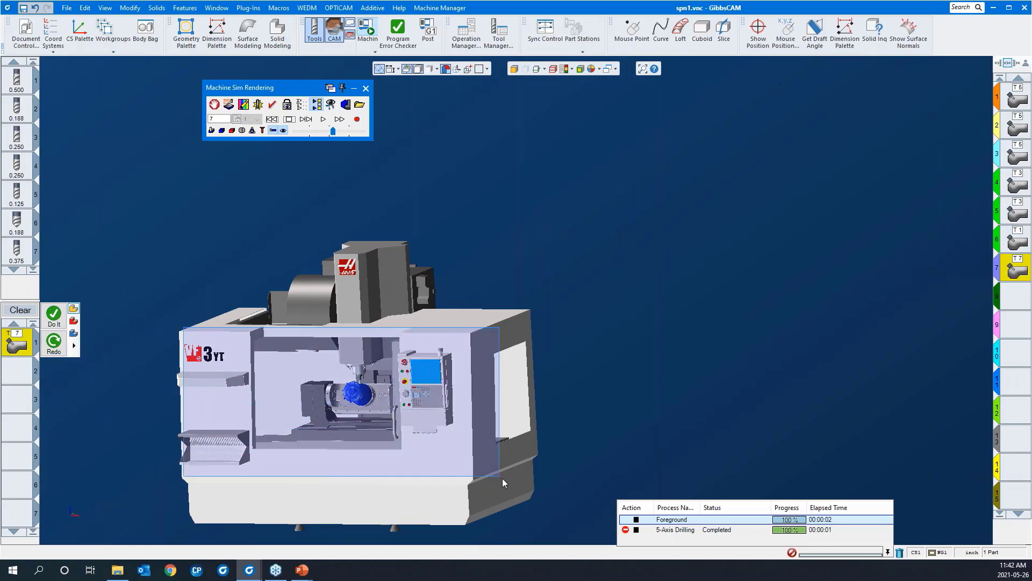
pyautogui.scroll(5, 419, 401)
pyautogui.moveTo(417, 395); pyautogui.dragTo(700, 409, button='middle')
pyautogui.click(322, 119)
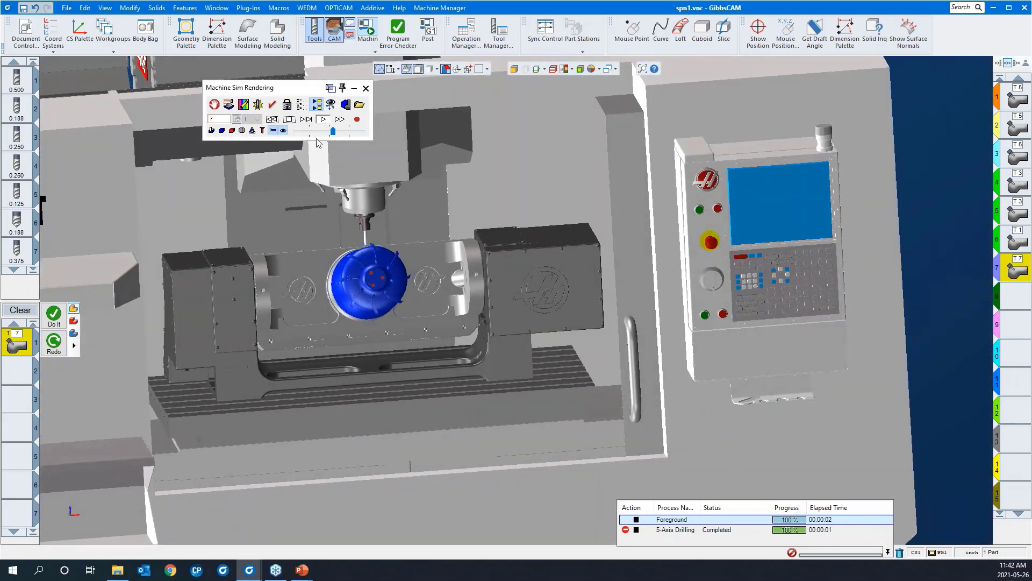
# Rewind the machine simulation, slow its playback speed and run it again from operation 7.
pyautogui.click(274, 120)
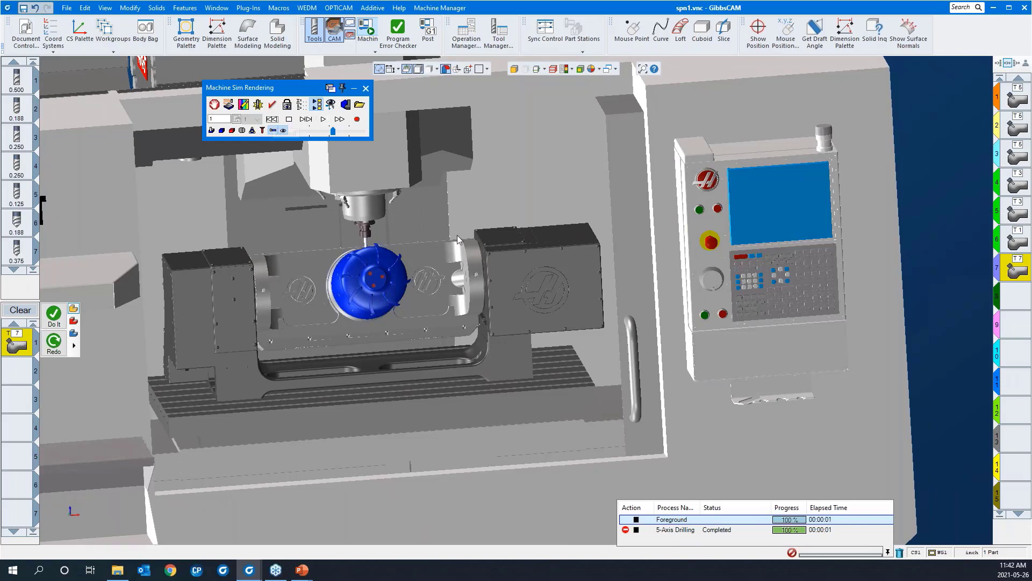
pyautogui.scroll(-3, 581, 265)
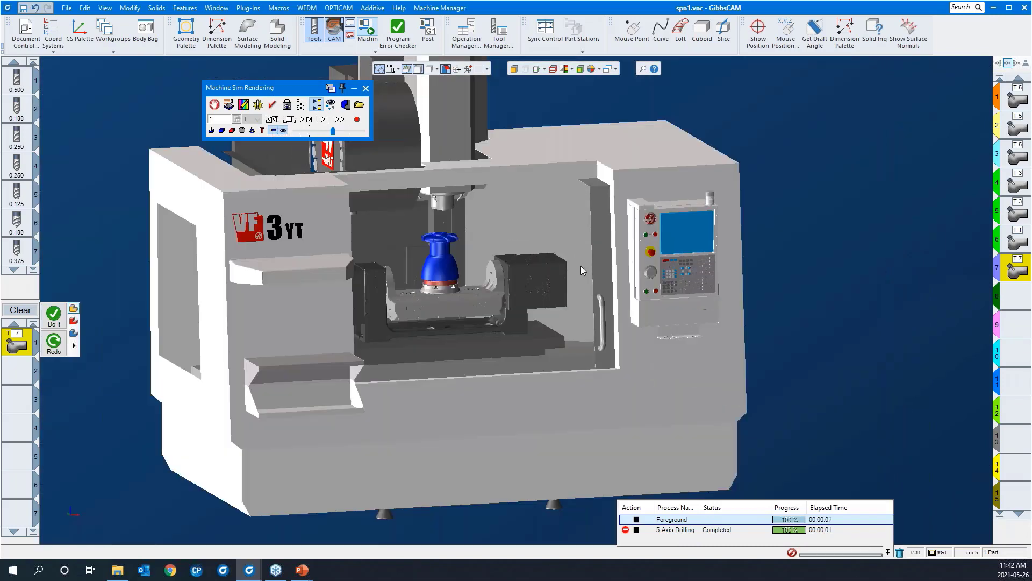
pyautogui.moveTo(106, 213); pyautogui.dragTo(386, 224, button='middle')
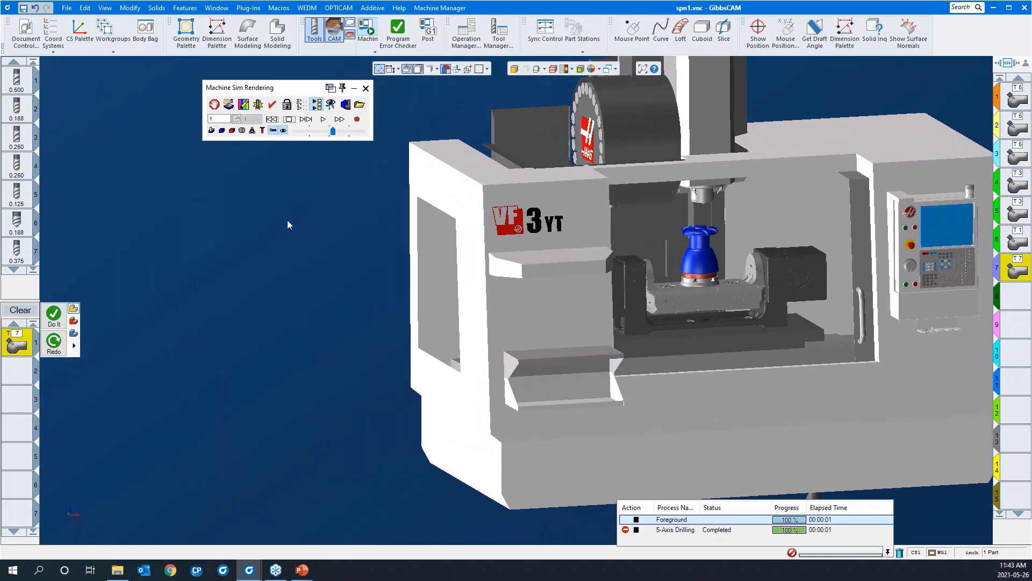
pyautogui.click(307, 122)
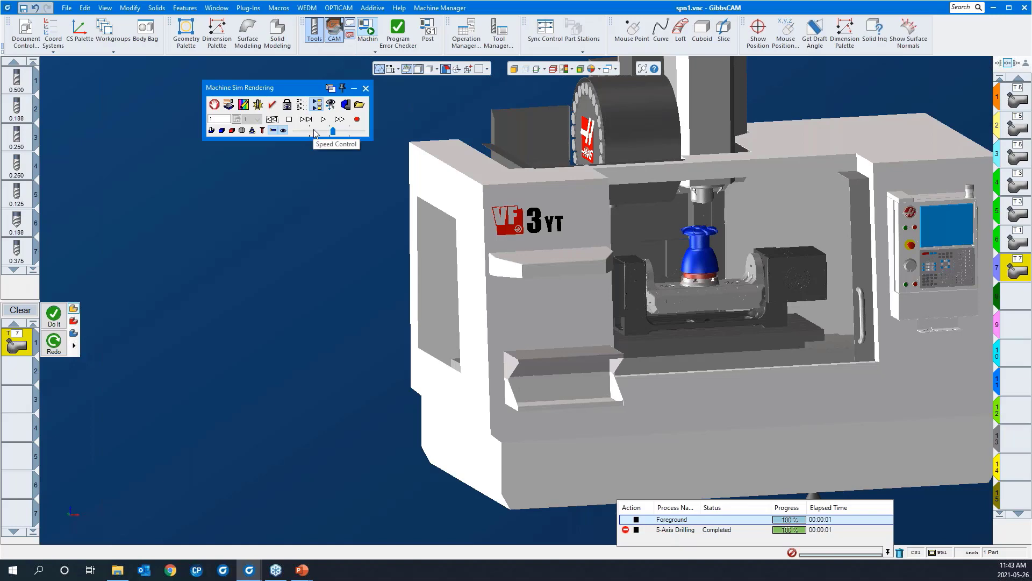
pyautogui.click(310, 121)
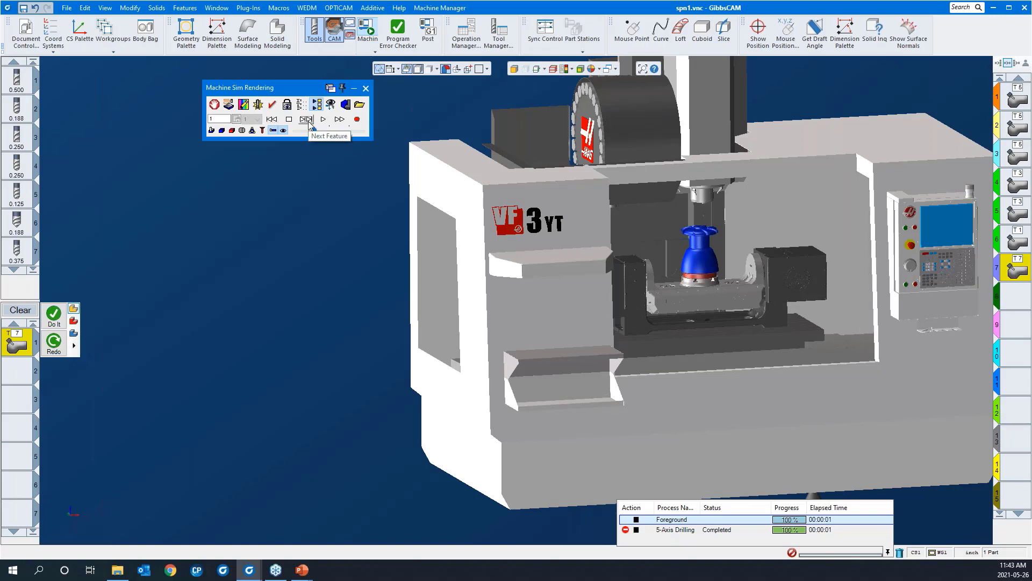
pyautogui.click(322, 120)
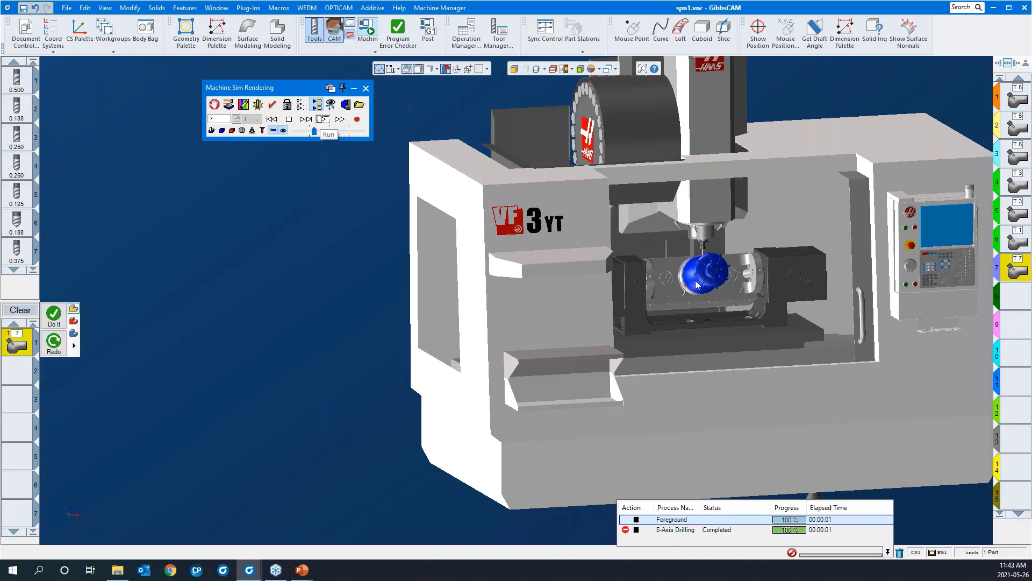
# Examine the table's rotary motion while the 3/8" holes are drilled, raising the playback speed to finish the program.
pyautogui.moveTo(787, 329); pyautogui.dragTo(627, 145)
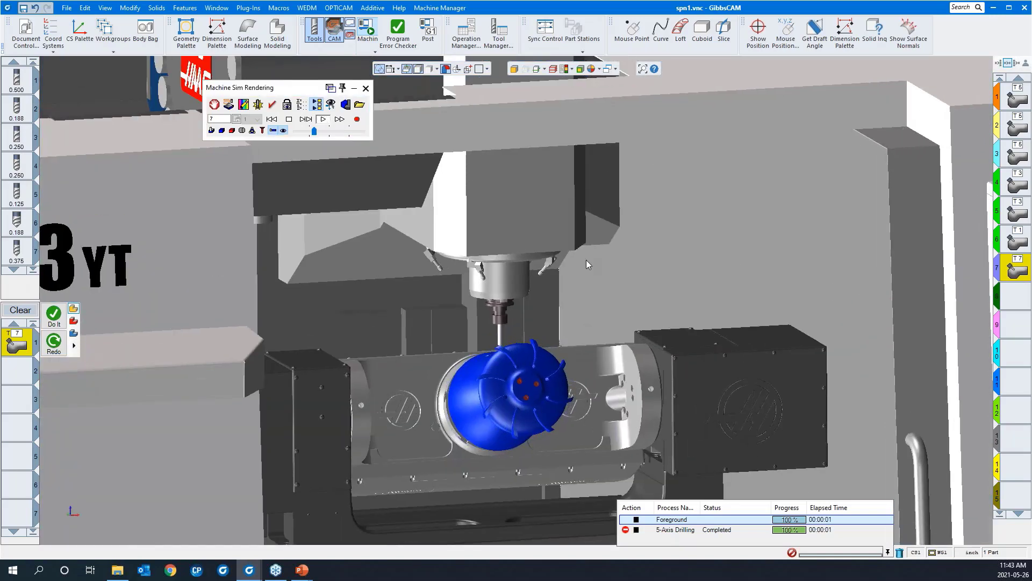
pyautogui.moveTo(764, 302); pyautogui.dragTo(769, 334, button='middle')
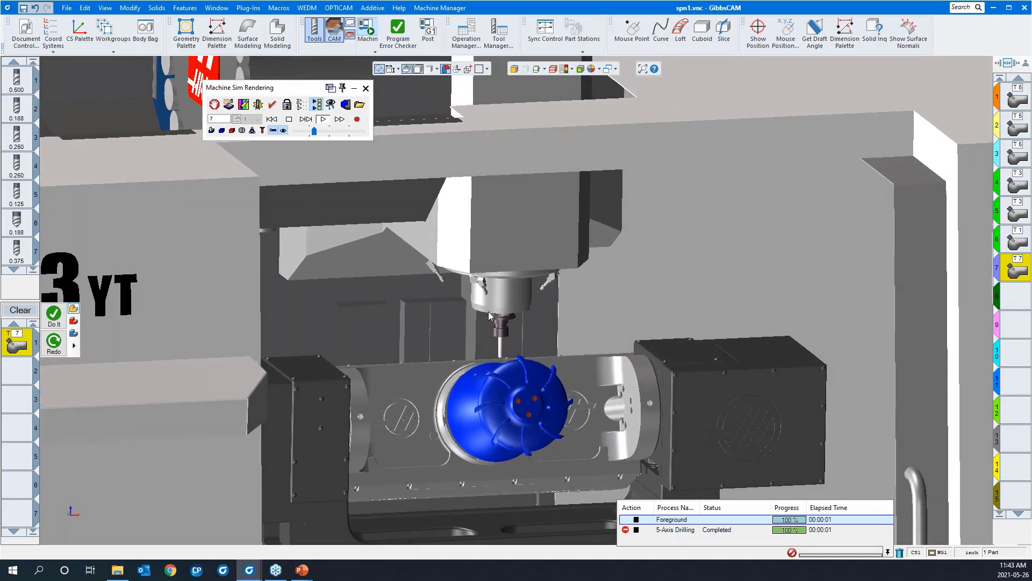
pyautogui.scroll(2, 398, 440)
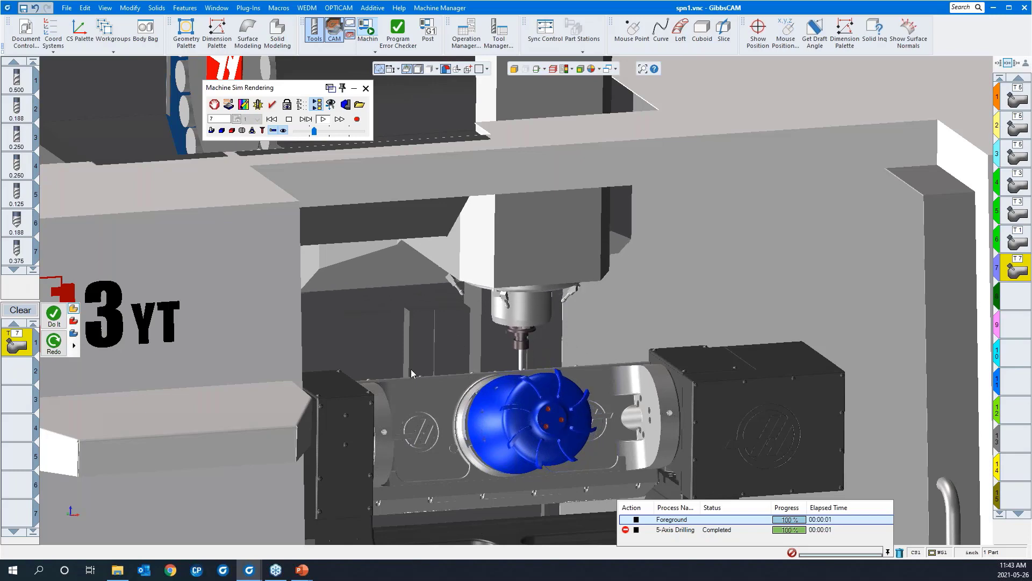
pyautogui.click(326, 132)
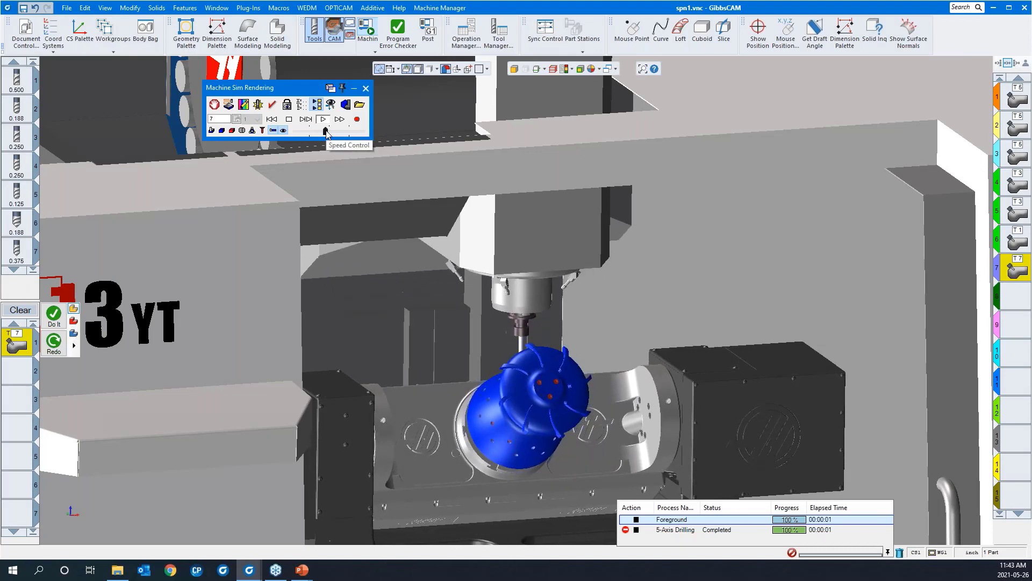
pyautogui.scroll(-3, 443, 350)
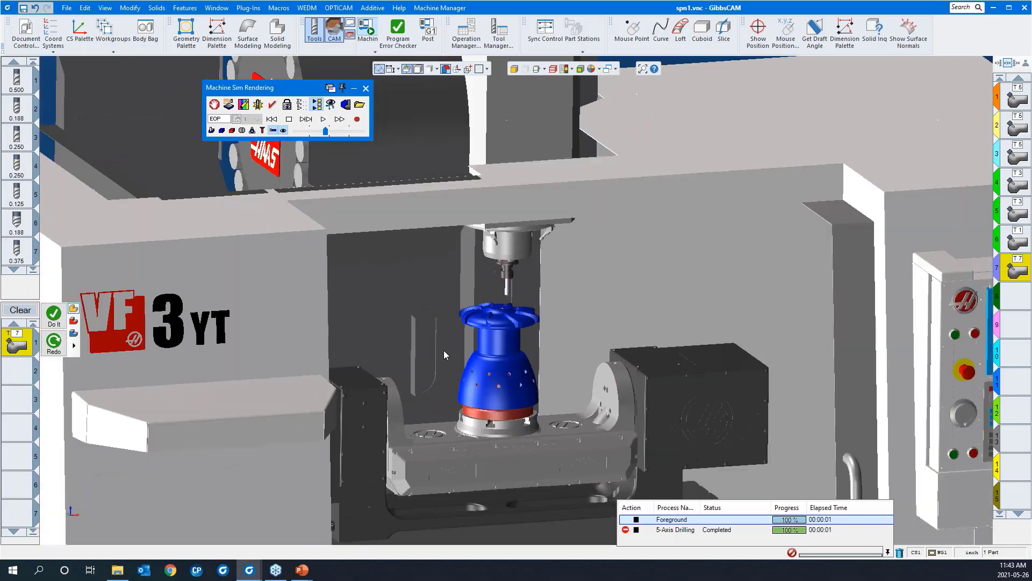
pyautogui.moveTo(551, 422); pyautogui.dragTo(498, 421, button='middle')
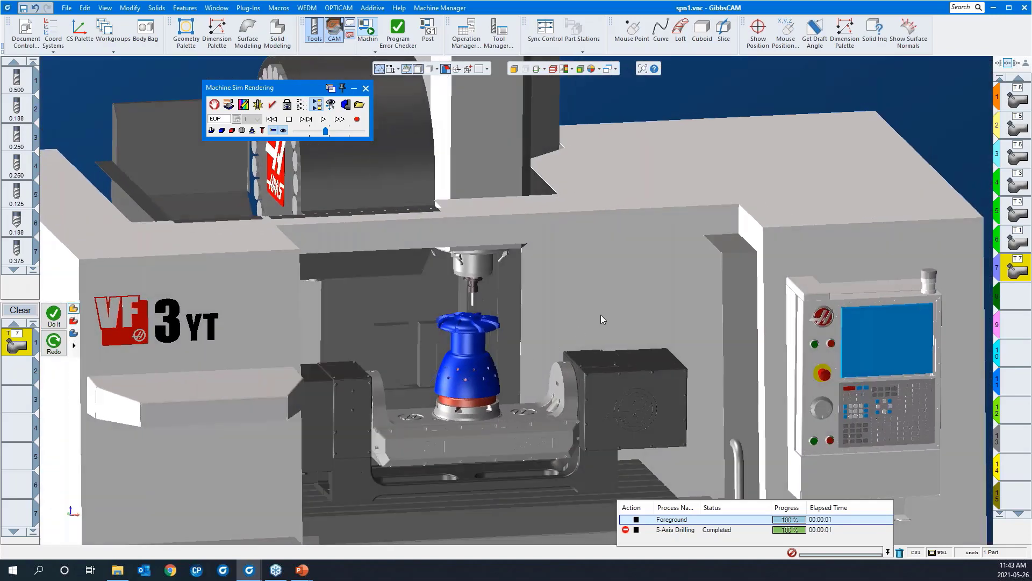
pyautogui.moveTo(600, 315); pyautogui.dragTo(595, 282, button='middle')
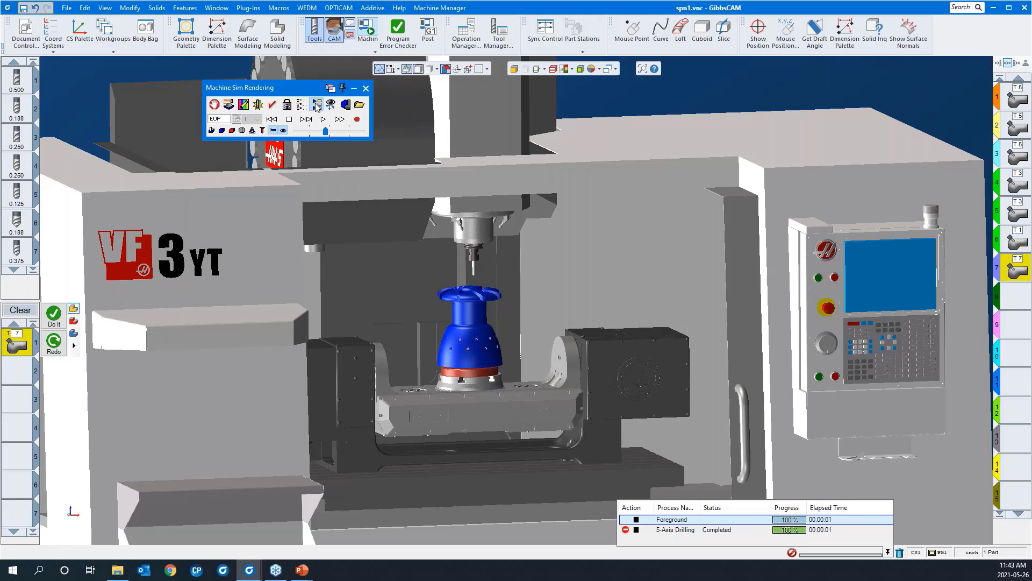
# Replay the machine simulation from operation 1 with the whole machine in view.
pyautogui.click(271, 119)
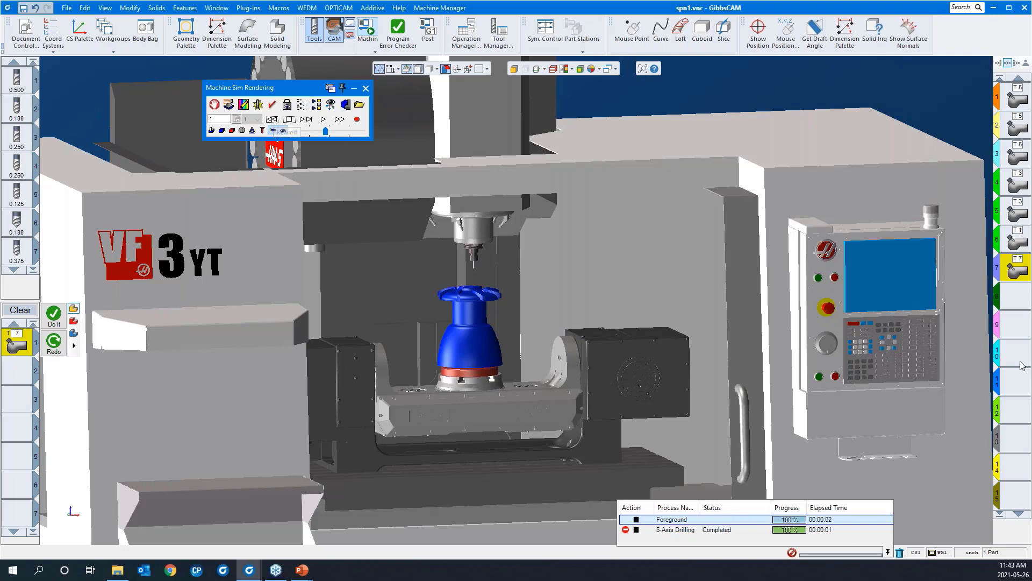
pyautogui.click(323, 119)
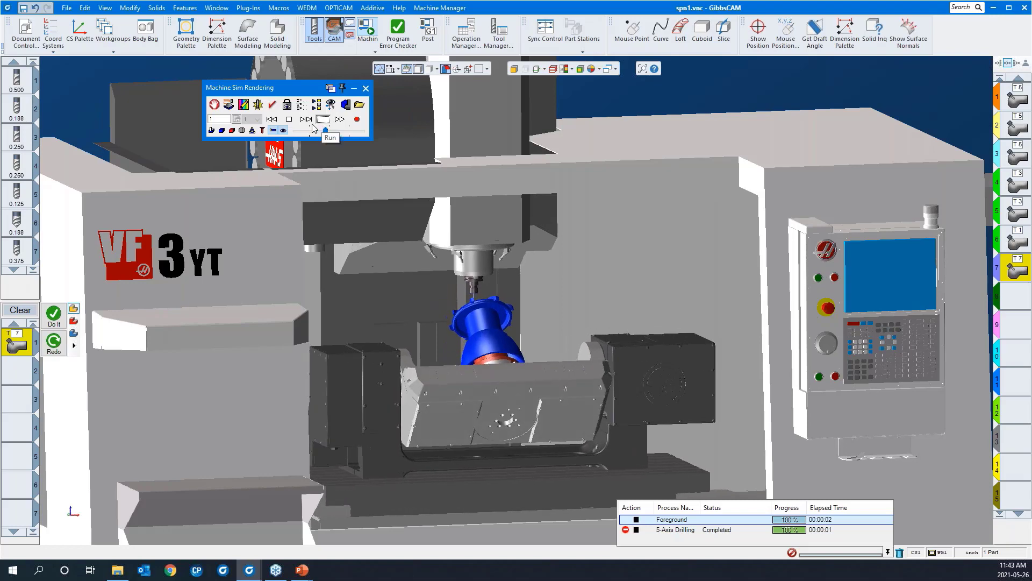
pyautogui.scroll(-2, 447, 370)
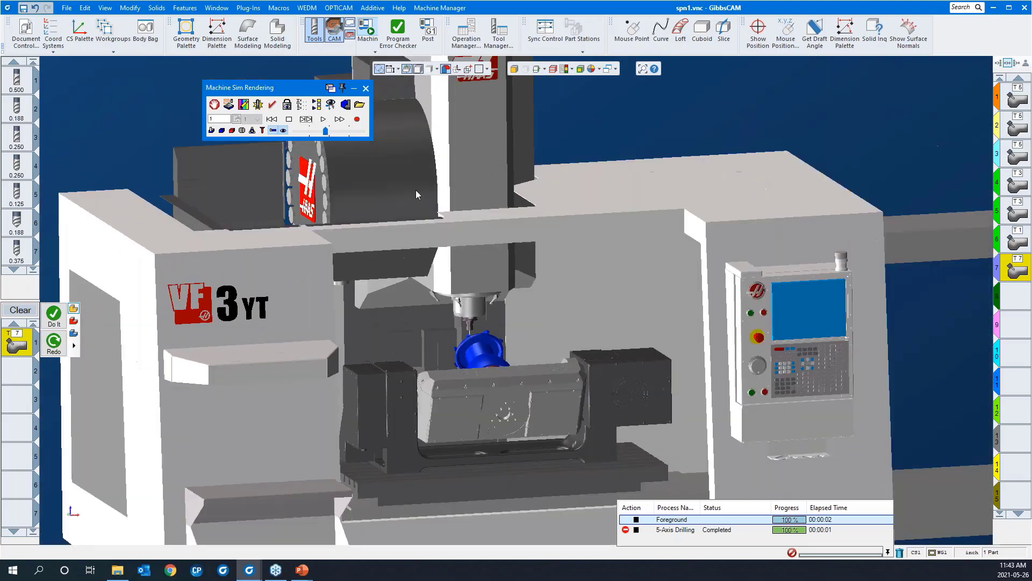
# Exit the machine simulation and select the empty operation slot 8.
pyautogui.click(365, 88)
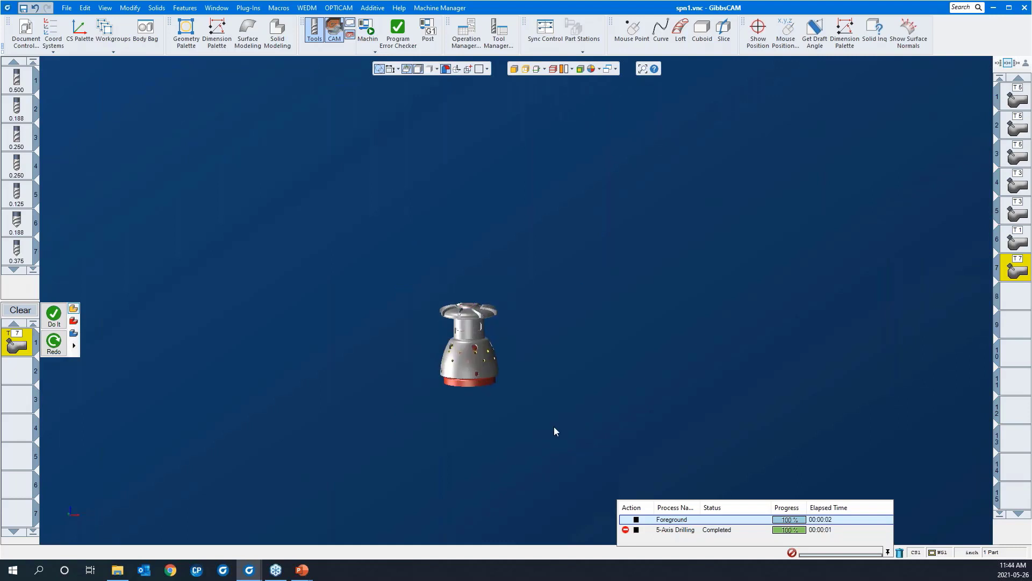
pyautogui.click(1020, 300)
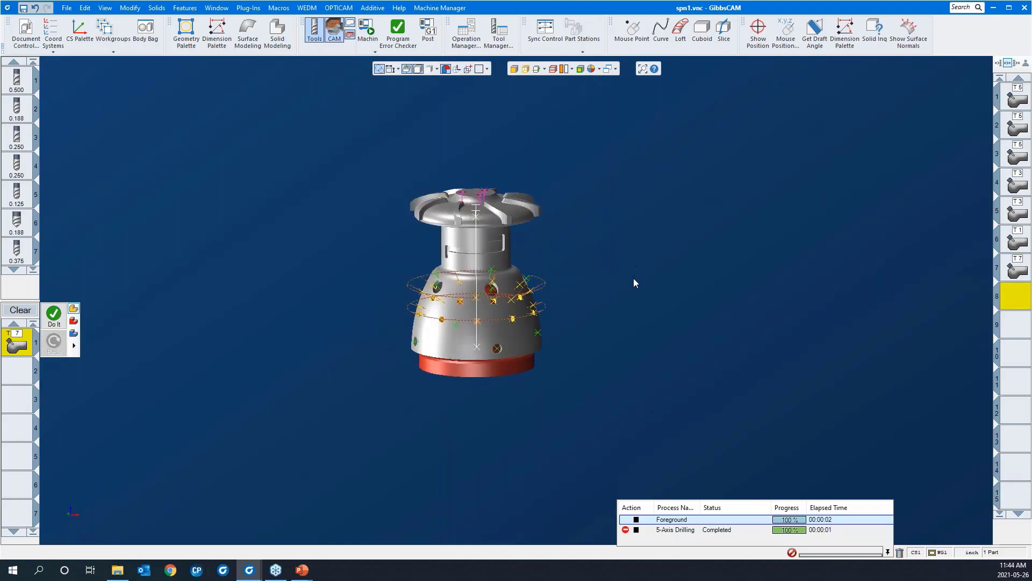
# Hide the hole points and construction geometry so only the solid part is shown.
pyautogui.moveTo(634, 282); pyautogui.dragTo(629, 300, button='middle')
pyautogui.scroll(-1, 592, 325)
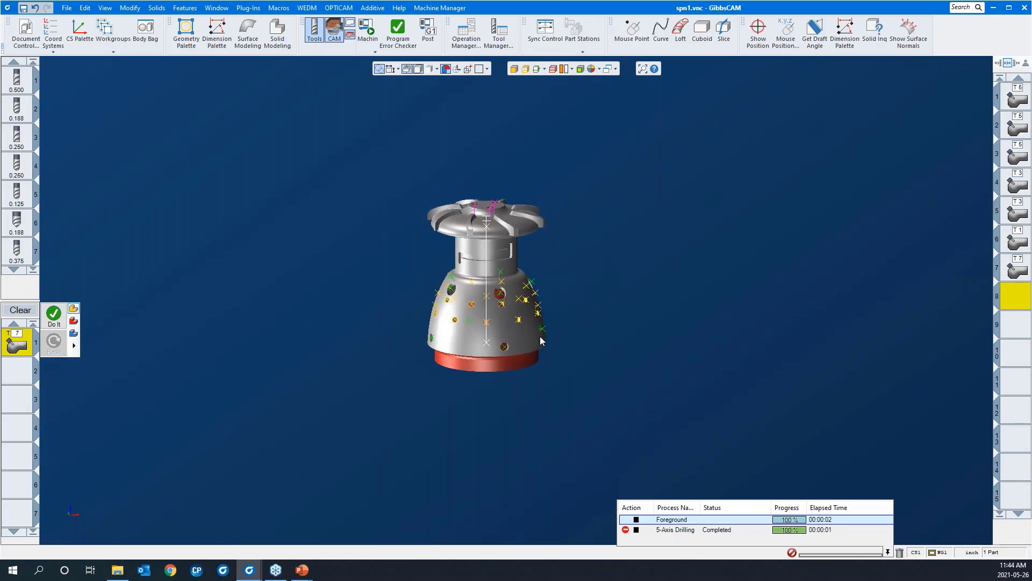
pyautogui.click(407, 70)
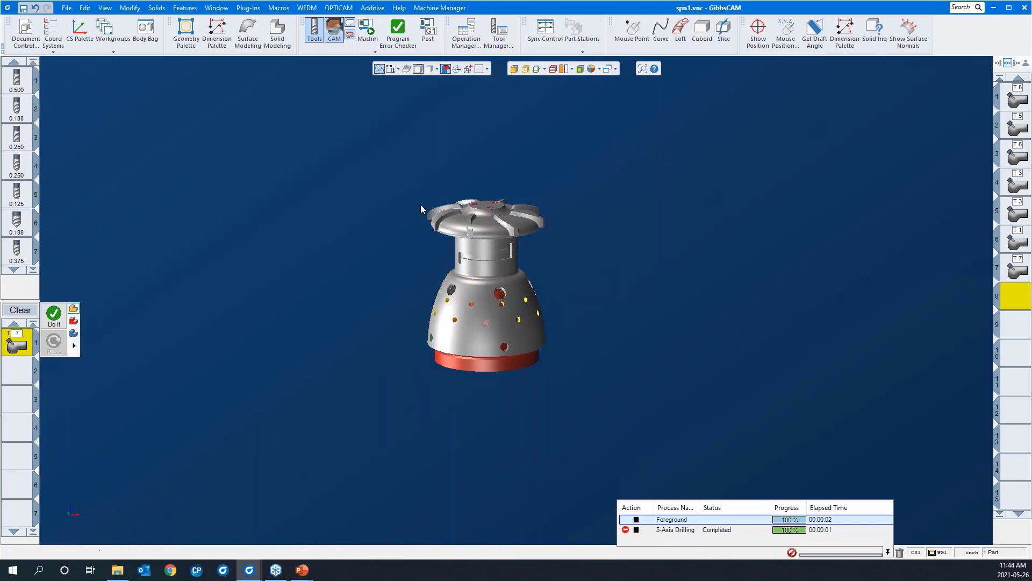
pyautogui.moveTo(386, 142); pyautogui.dragTo(597, 412)
pyautogui.click(704, 342)
pyautogui.scroll(-5, 625, 287)
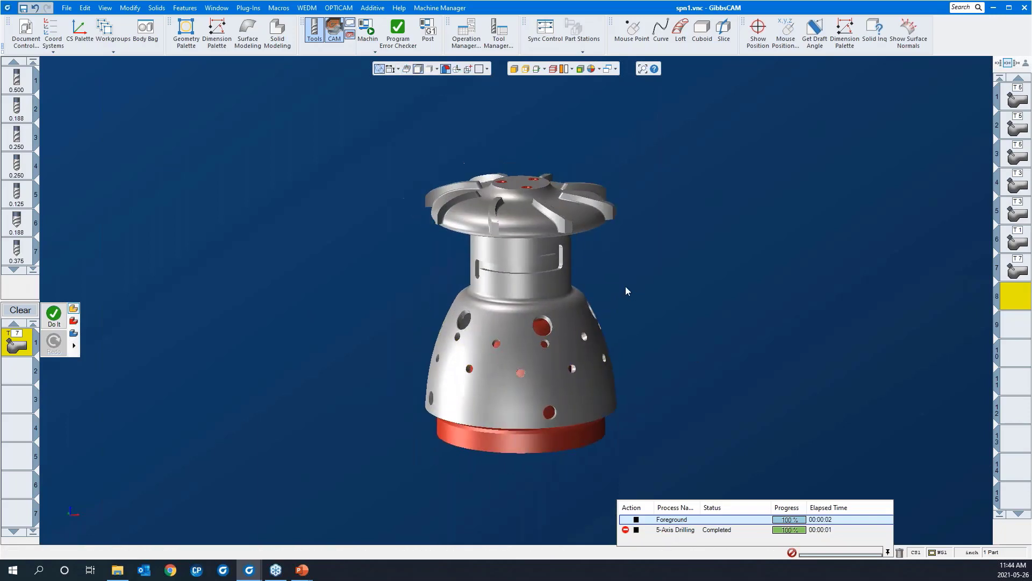
# Clear the process list and load the saved 5-axis deburring process.
pyautogui.click(15, 313)
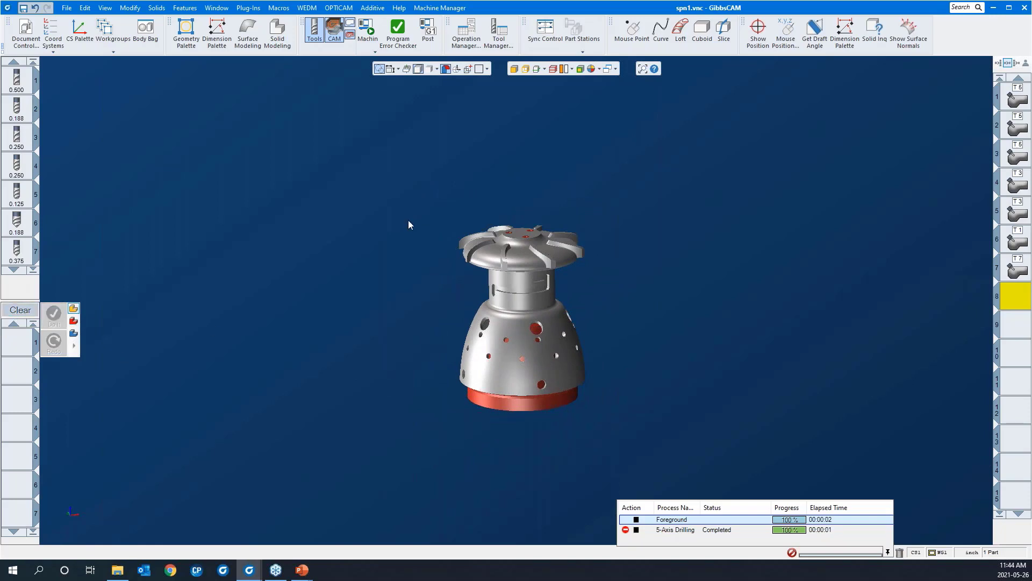
pyautogui.rightClick(16, 343)
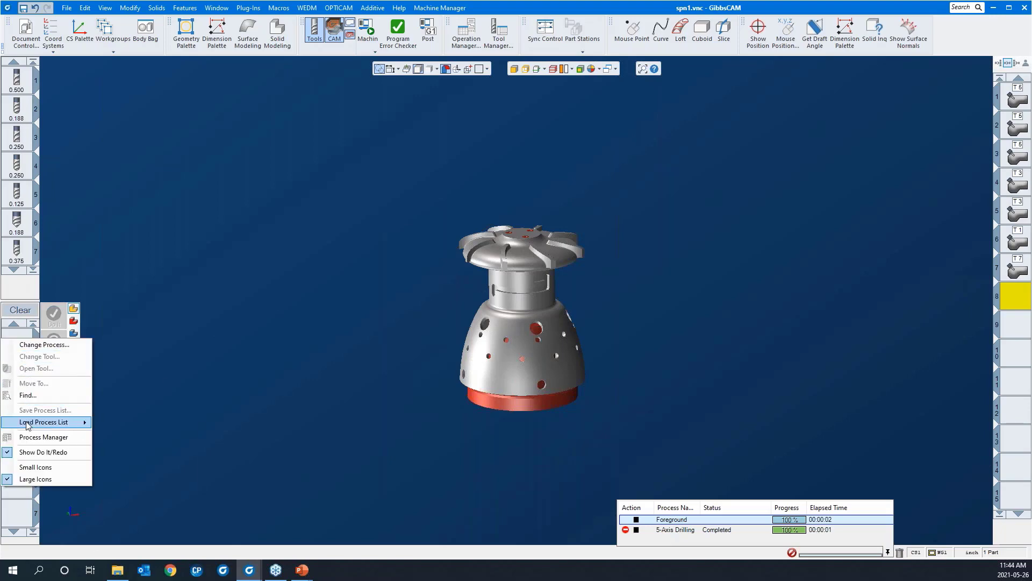
pyautogui.moveTo(54, 422)
pyautogui.click(141, 450)
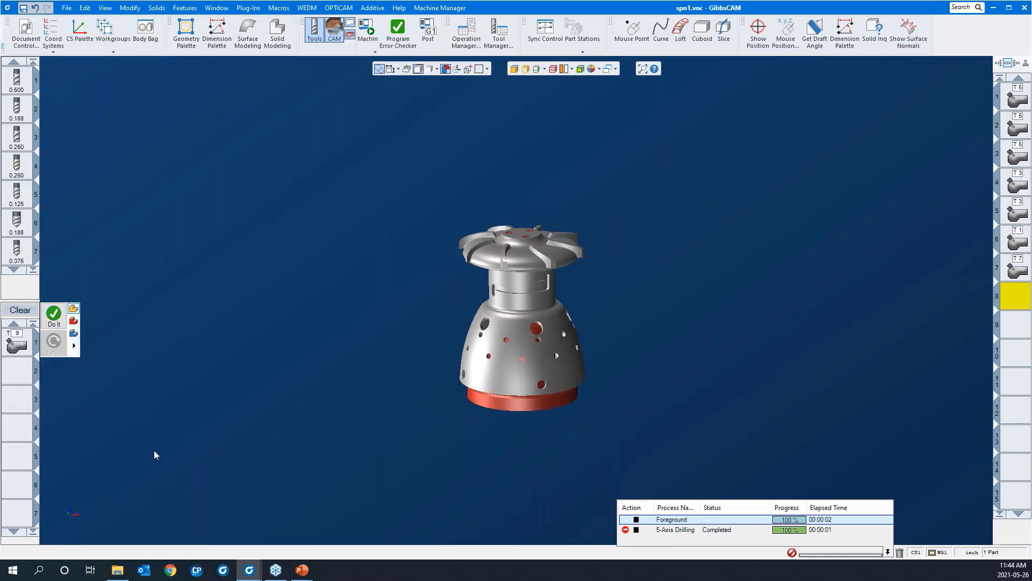
# Enable face selection and open the surface path settings of the loaded 5-axis deburring process.
pyautogui.click(529, 268)
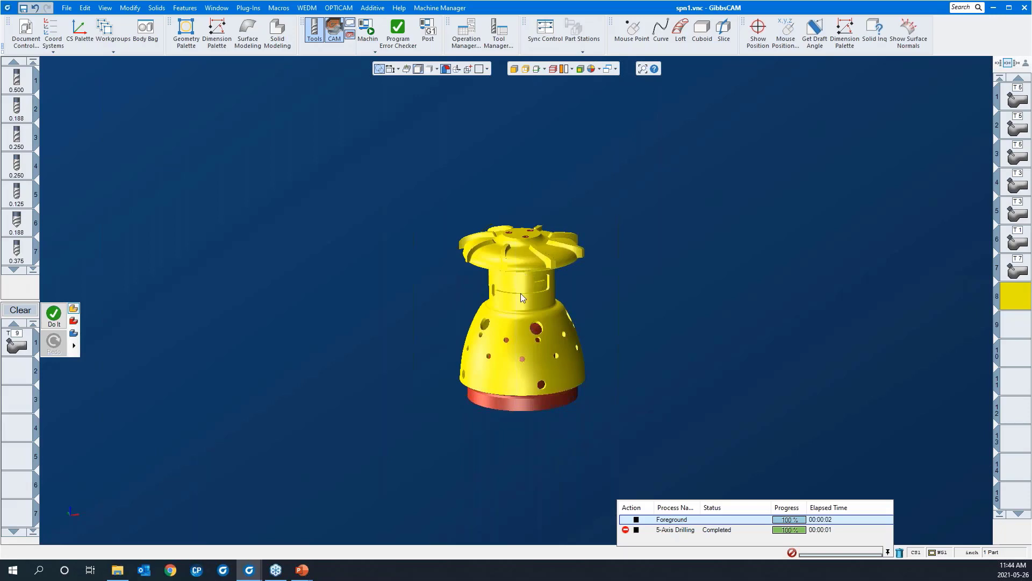
pyautogui.click(434, 237)
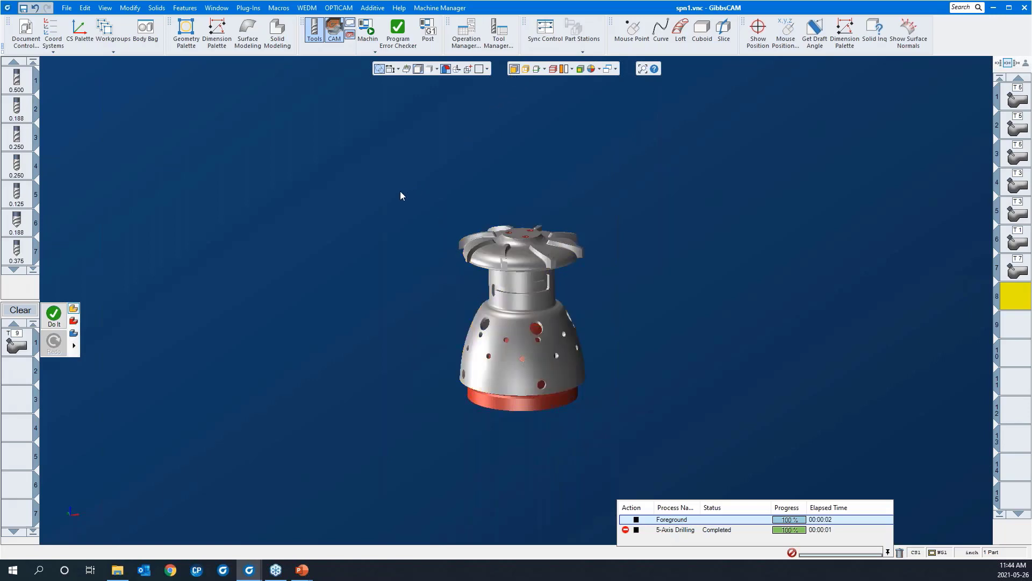
pyautogui.moveTo(406, 178); pyautogui.dragTo(611, 297)
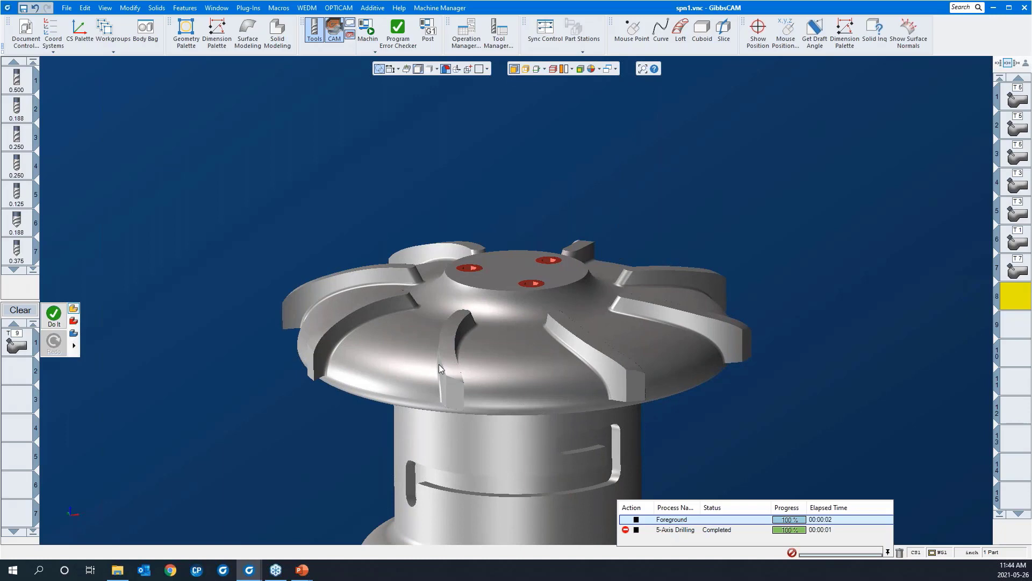
pyautogui.click(20, 351)
pyautogui.doubleClick(20, 351)
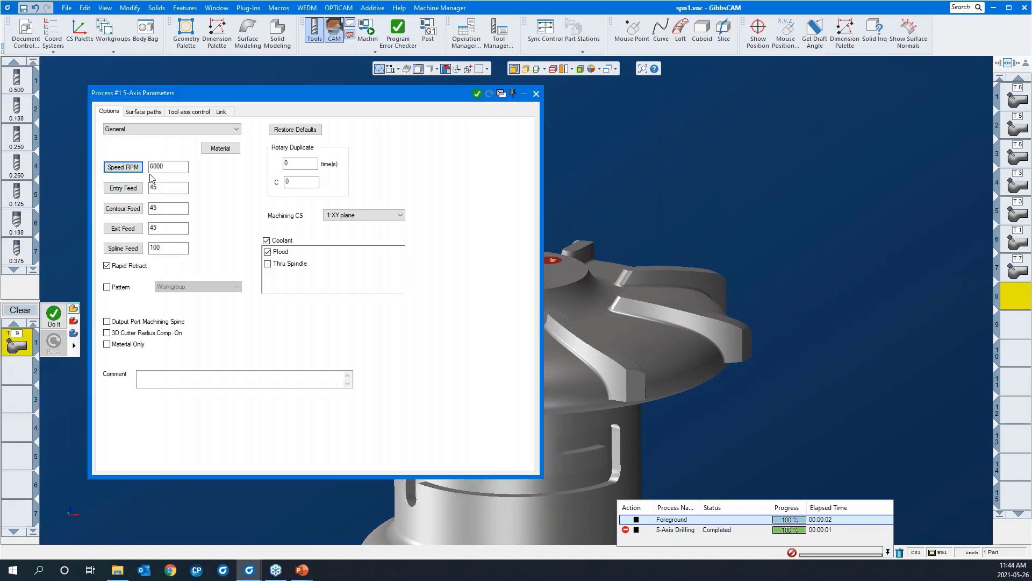
pyautogui.moveTo(218, 100); pyautogui.dragTo(690, 99)
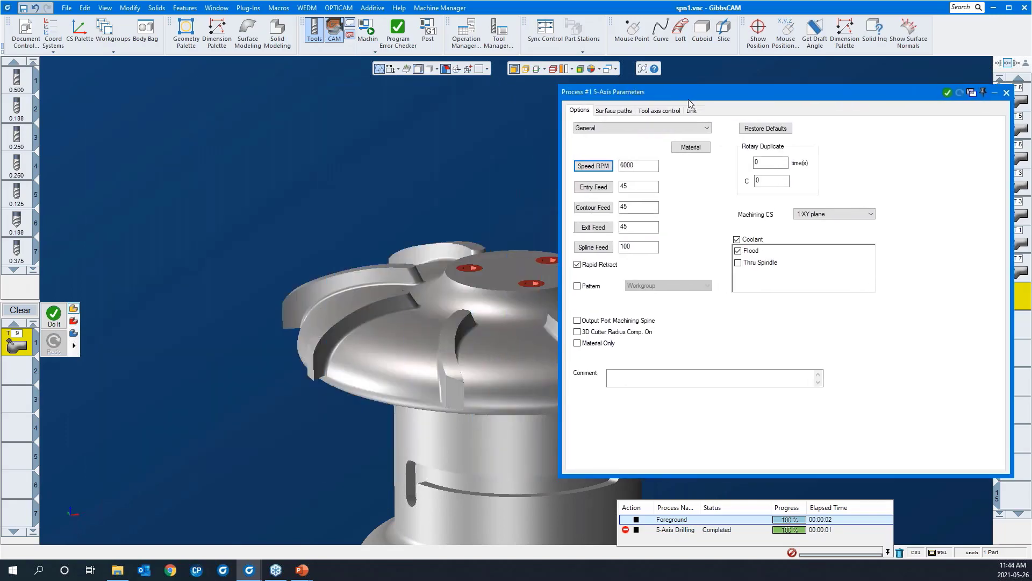
pyautogui.scroll(-3, 228, 175)
pyautogui.click(610, 111)
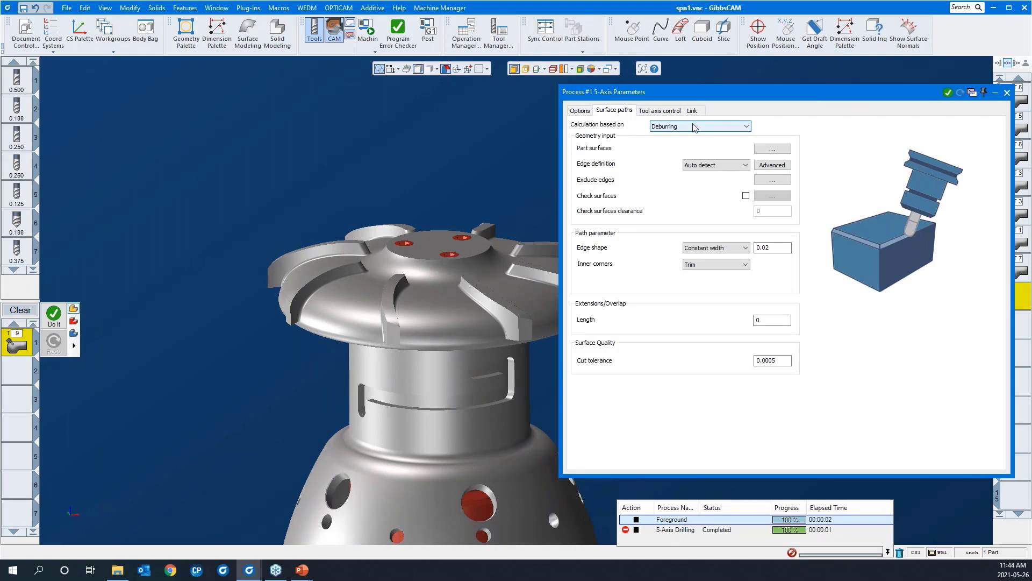
# Assign the faces of the saved "blades" feature as the deburring process's part surfaces.
pyautogui.click(769, 149)
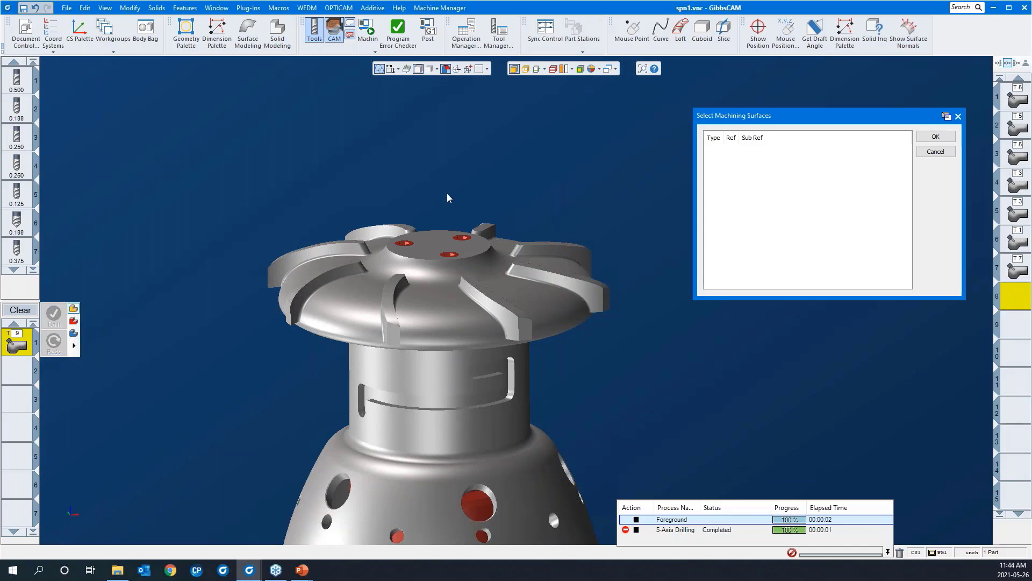
pyautogui.click(184, 8)
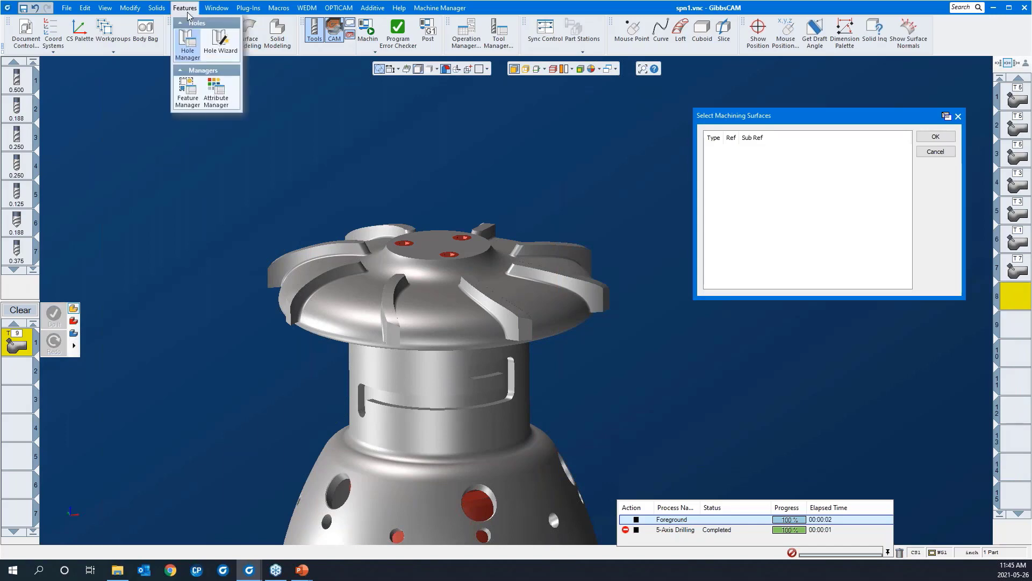
pyautogui.click(187, 87)
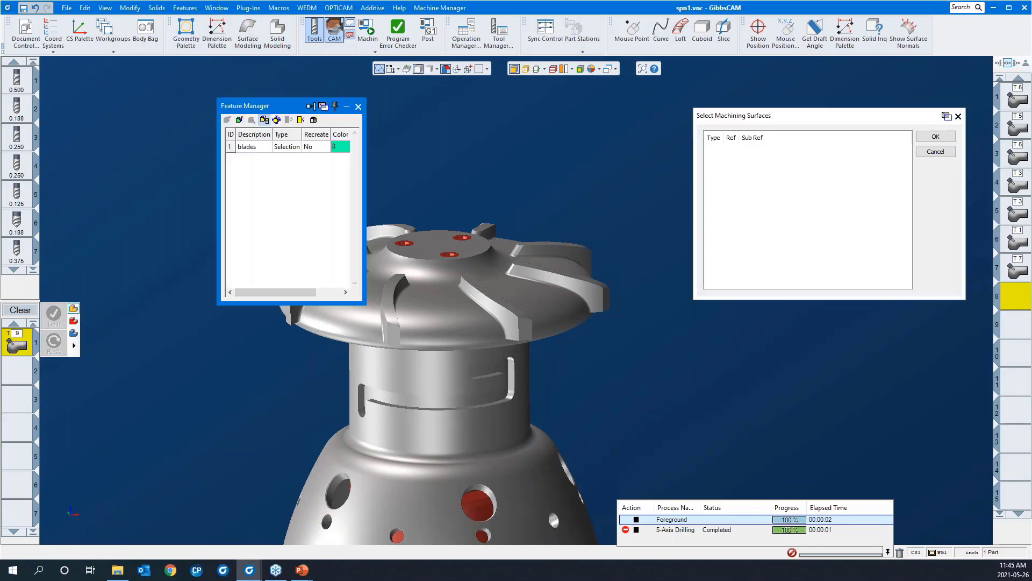
pyautogui.moveTo(270, 108); pyautogui.dragTo(192, 80)
pyautogui.click(177, 120)
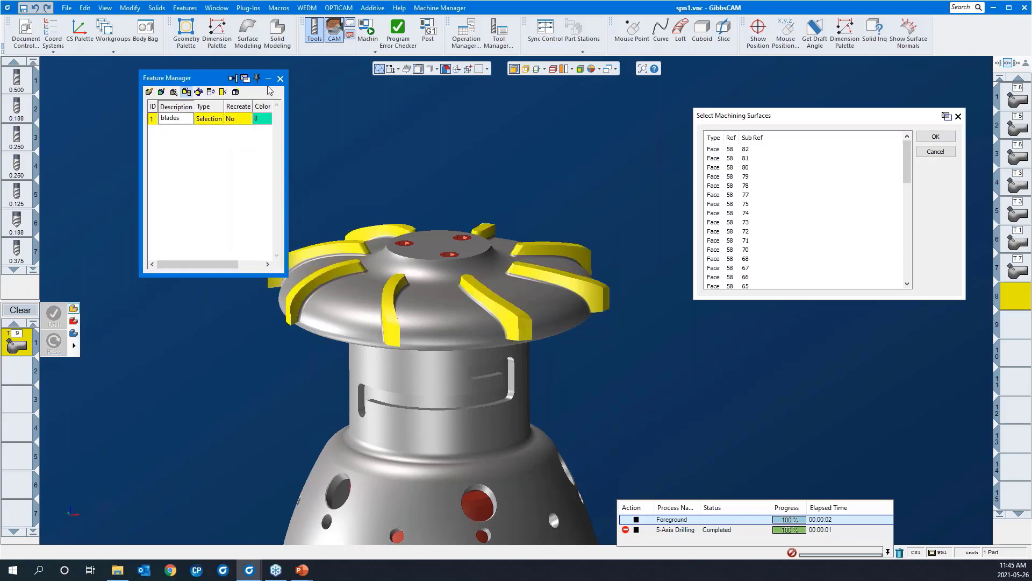
pyautogui.click(933, 141)
pyautogui.click(934, 137)
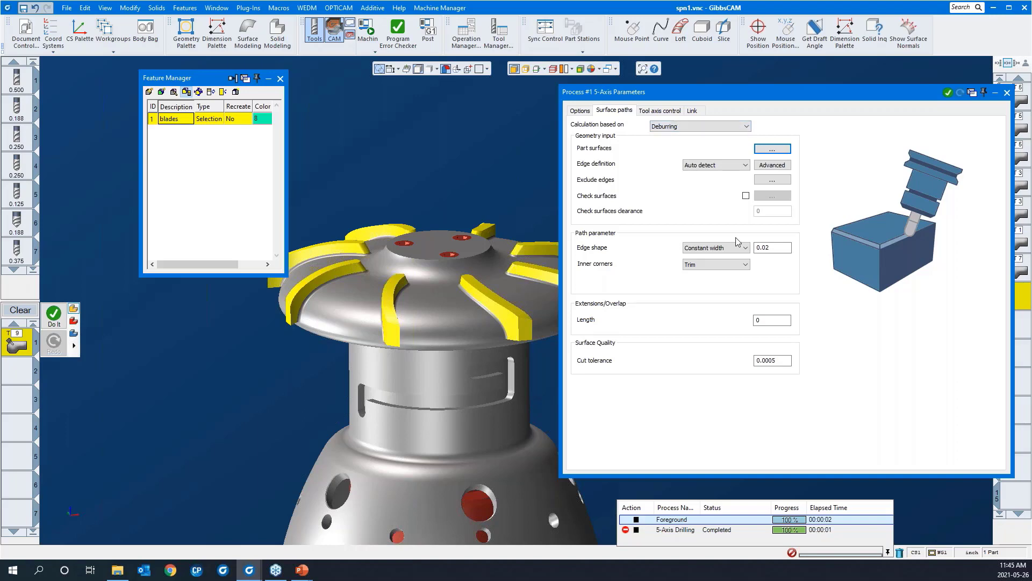
# Set the constant edge width to 0.01 and review the tool axis and link settings, keeping 5 axis (simultaneous) machining.
pyautogui.moveTo(773, 248); pyautogui.dragTo(769, 248)
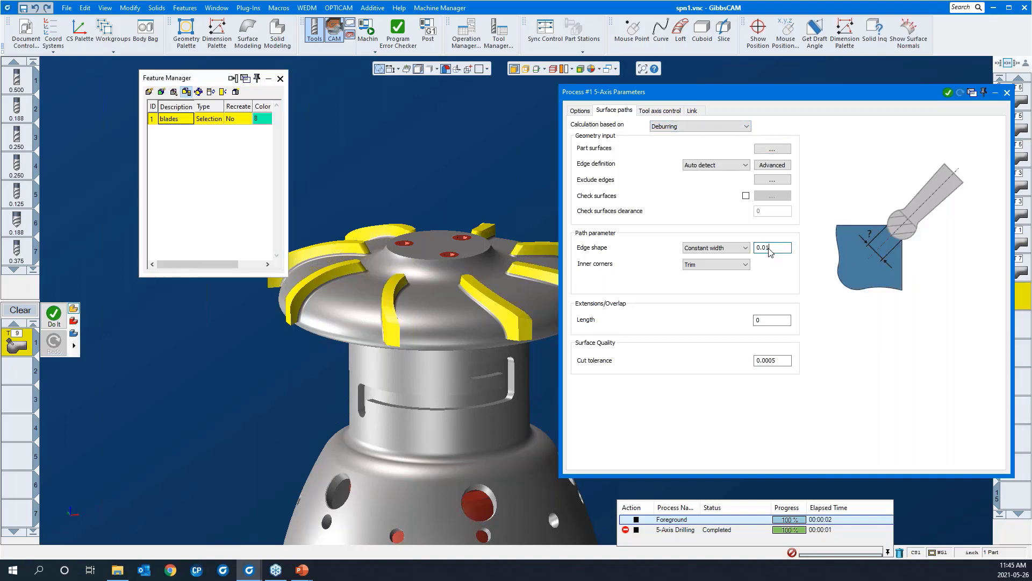
pyautogui.click(655, 111)
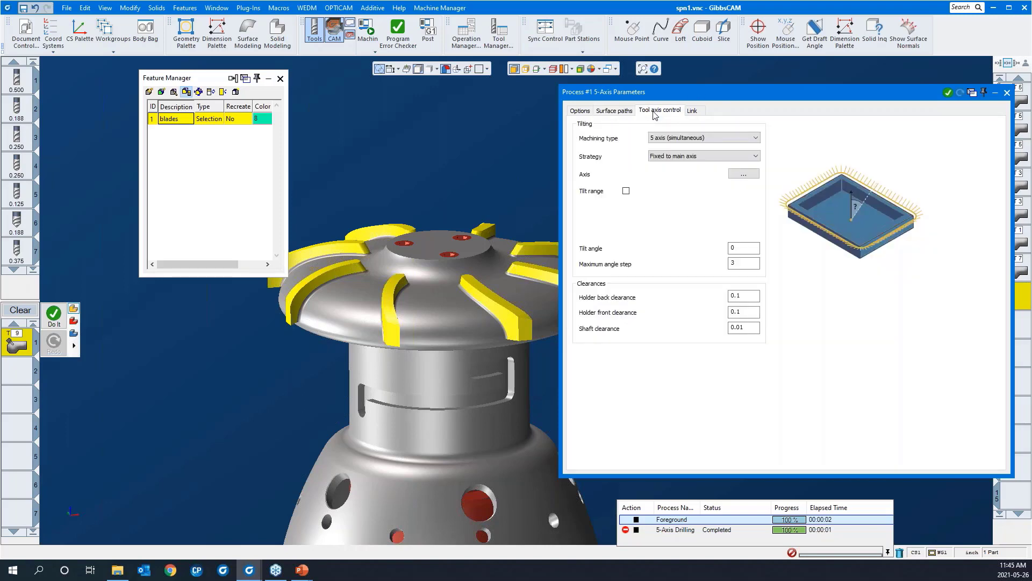
pyautogui.moveTo(660, 95); pyautogui.dragTo(643, 93)
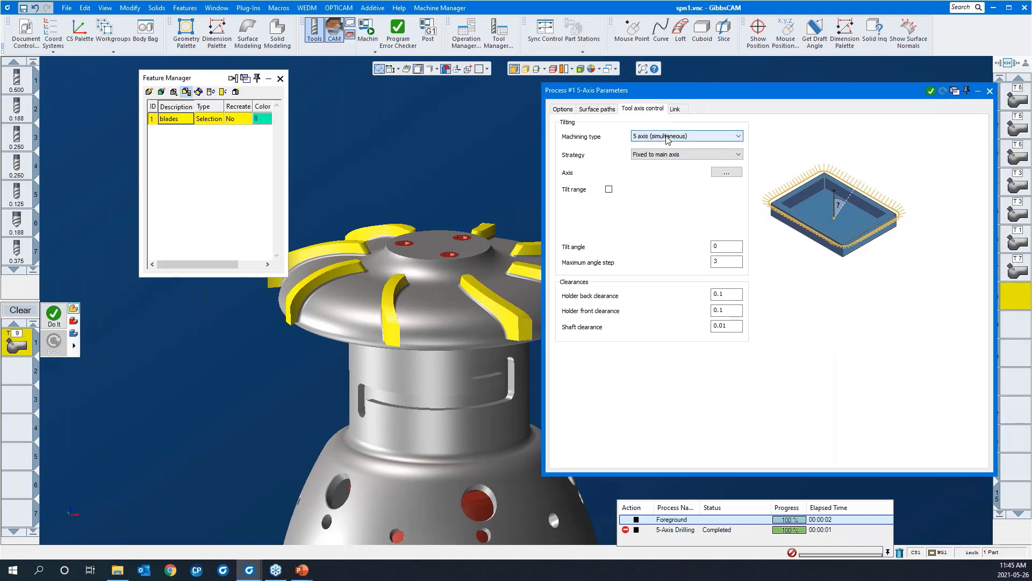
pyautogui.click(666, 138)
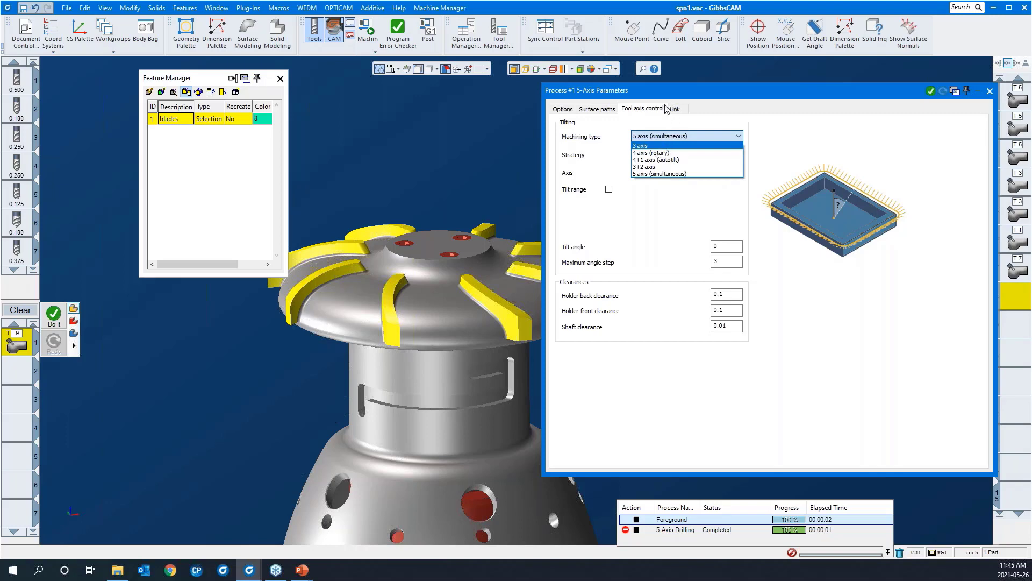
pyautogui.click(647, 173)
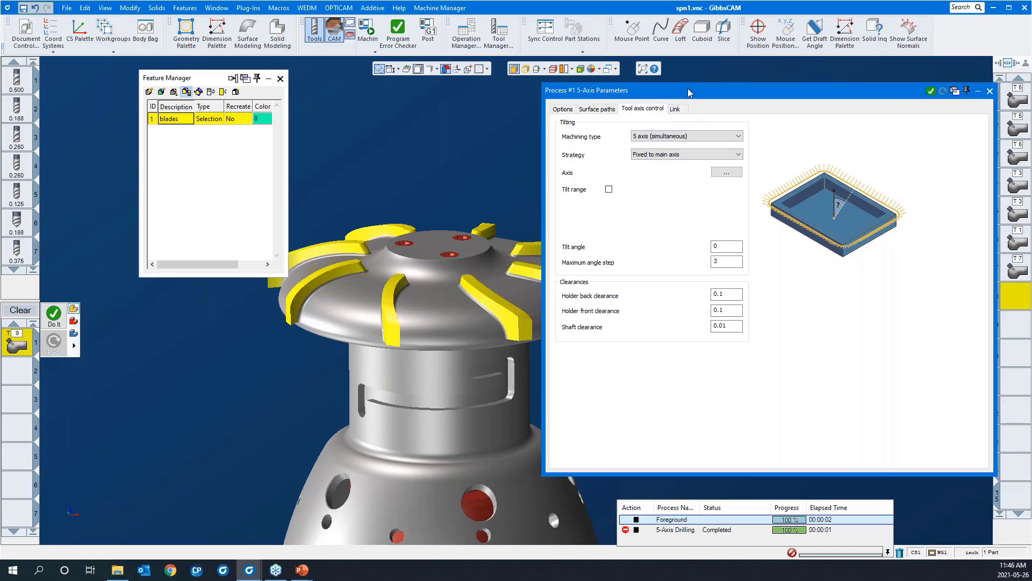
pyautogui.click(676, 110)
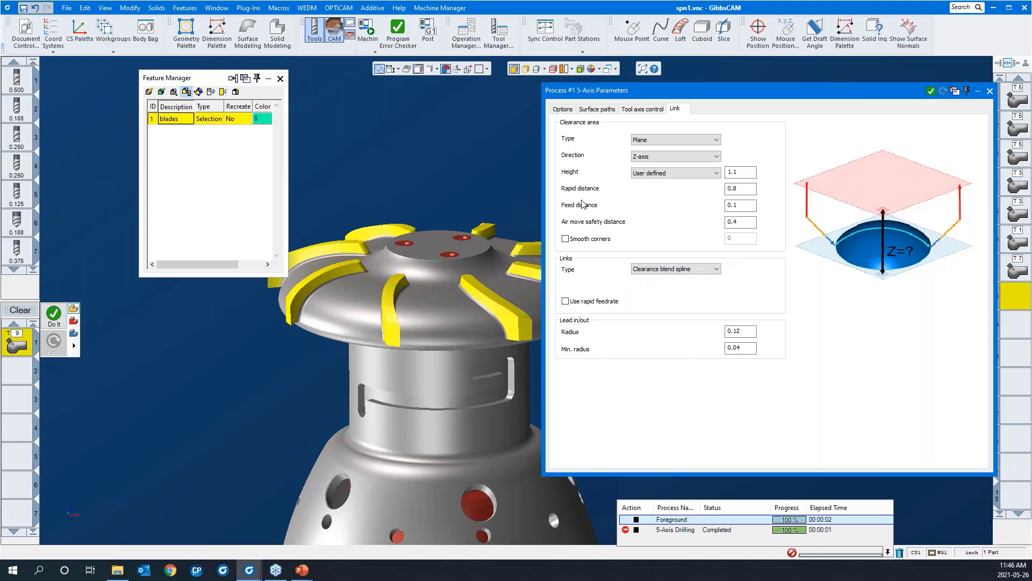
# Calculate the blade deburring toolpath in operation slot 8 and inspect it around the blades.
pyautogui.doubleClick(717, 89)
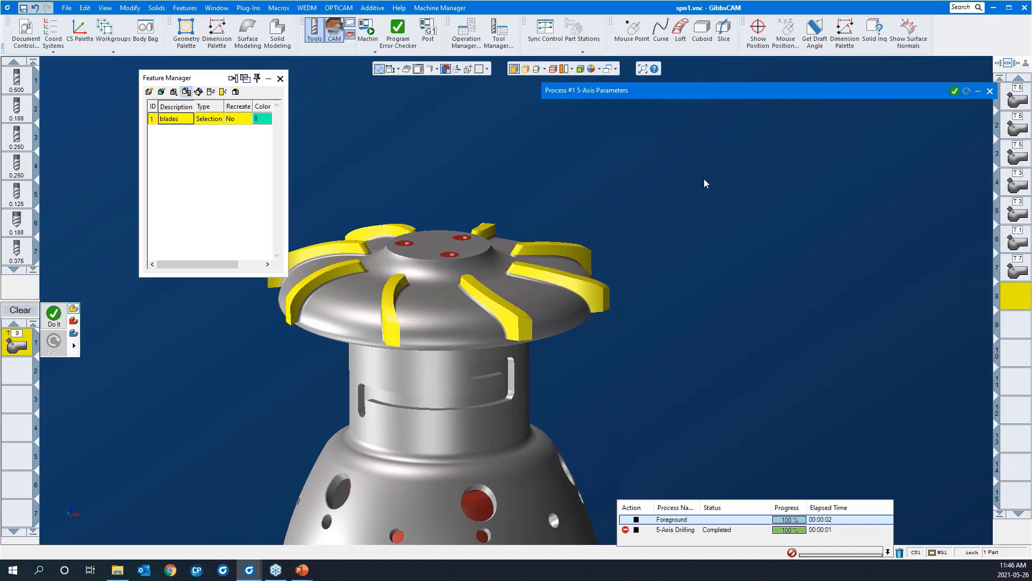
pyautogui.rightClick(705, 183)
pyautogui.click(714, 148)
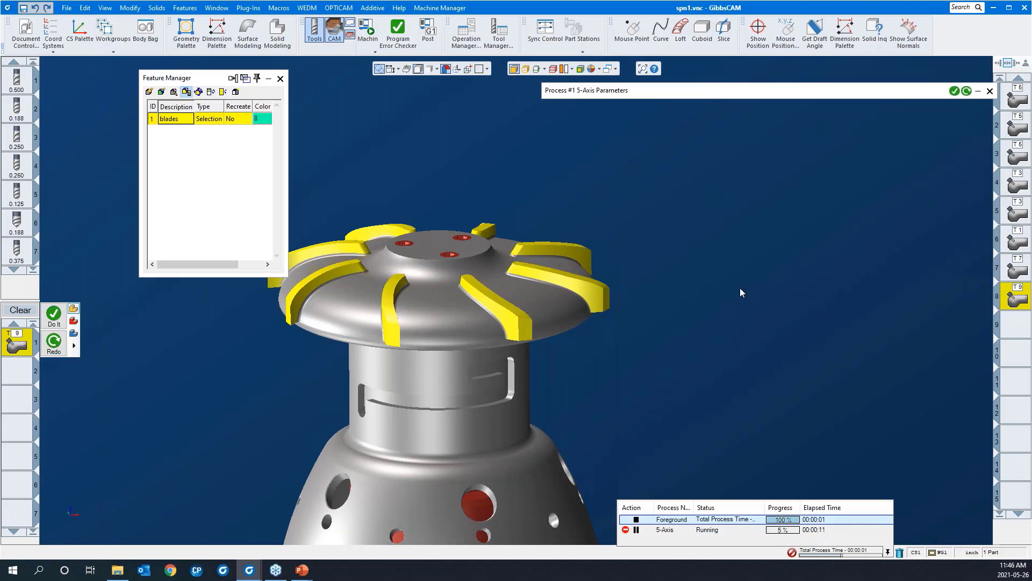
pyautogui.moveTo(773, 208); pyautogui.dragTo(689, 279, button='middle')
pyautogui.scroll(-3, 676, 311)
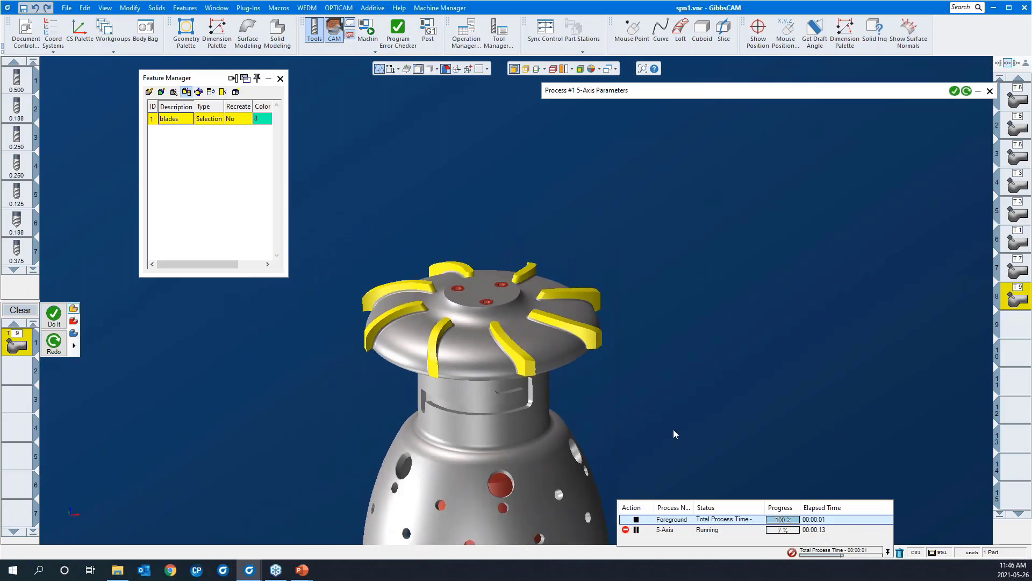
pyautogui.moveTo(672, 430); pyautogui.dragTo(330, 173)
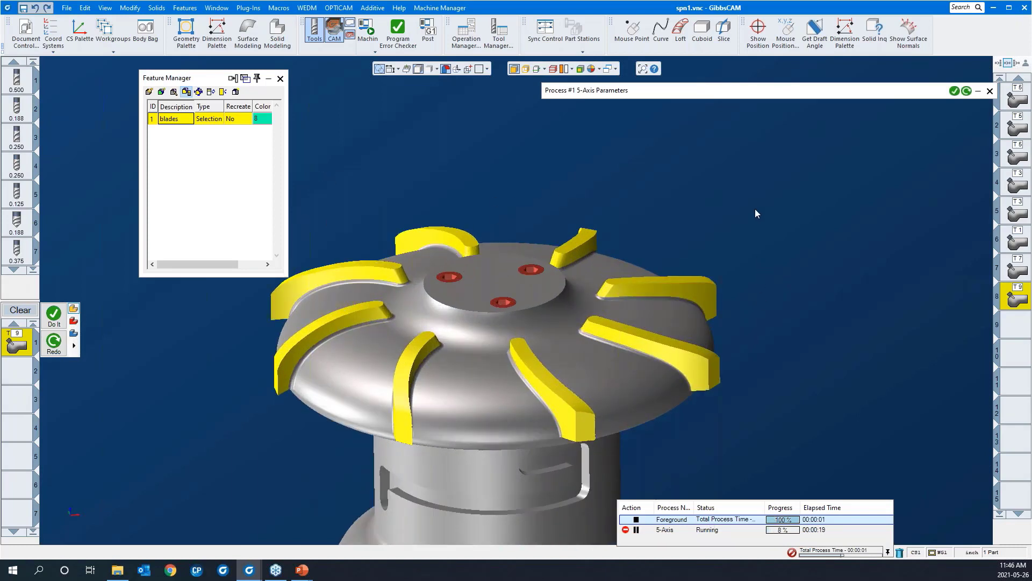
pyautogui.scroll(-3, 754, 213)
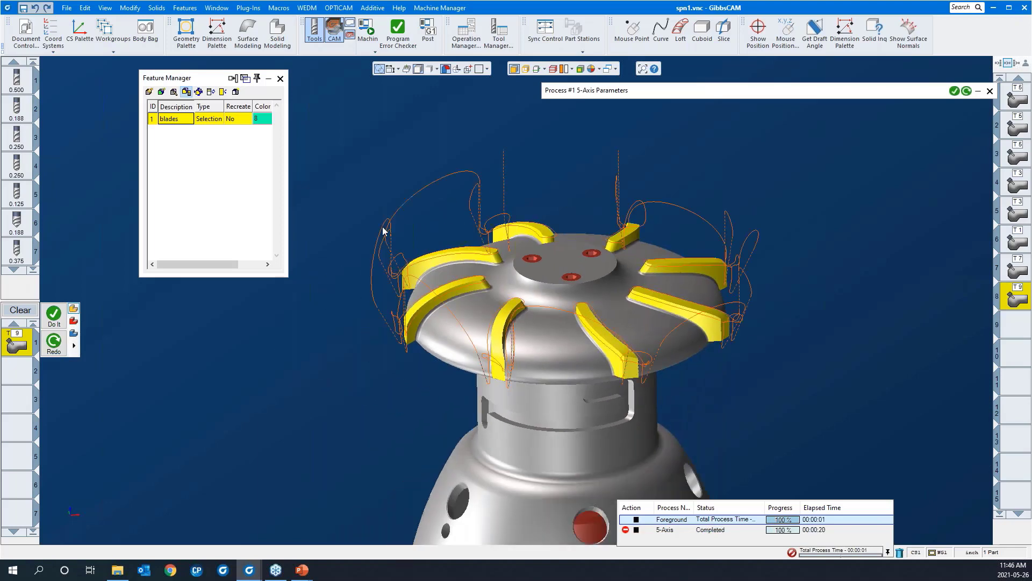
pyautogui.moveTo(490, 365); pyautogui.dragTo(391, 142, button='middle')
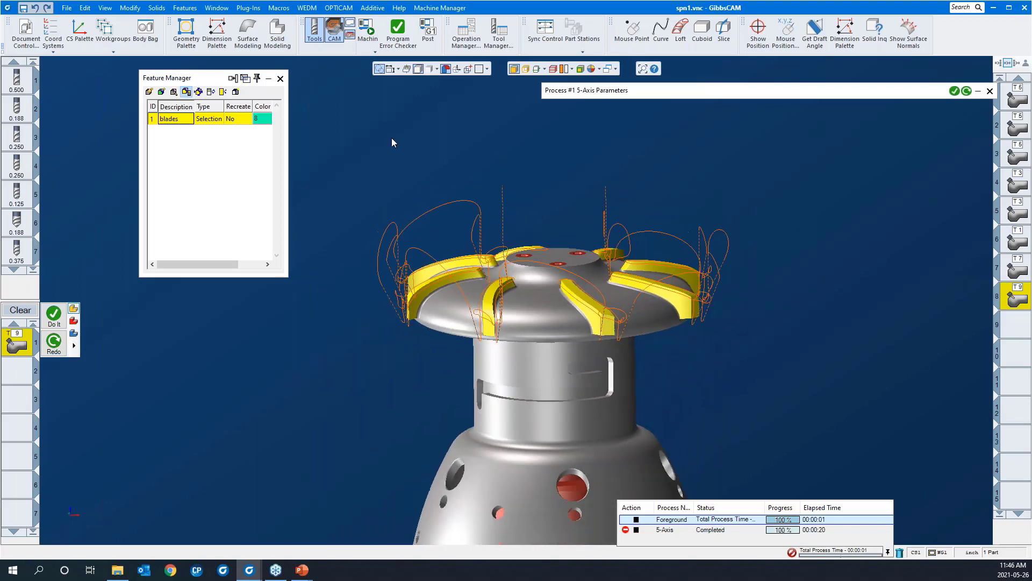
# Simulate the blade deburring in Op Sim from operation 8, then close the simulation.
pyautogui.click(375, 52)
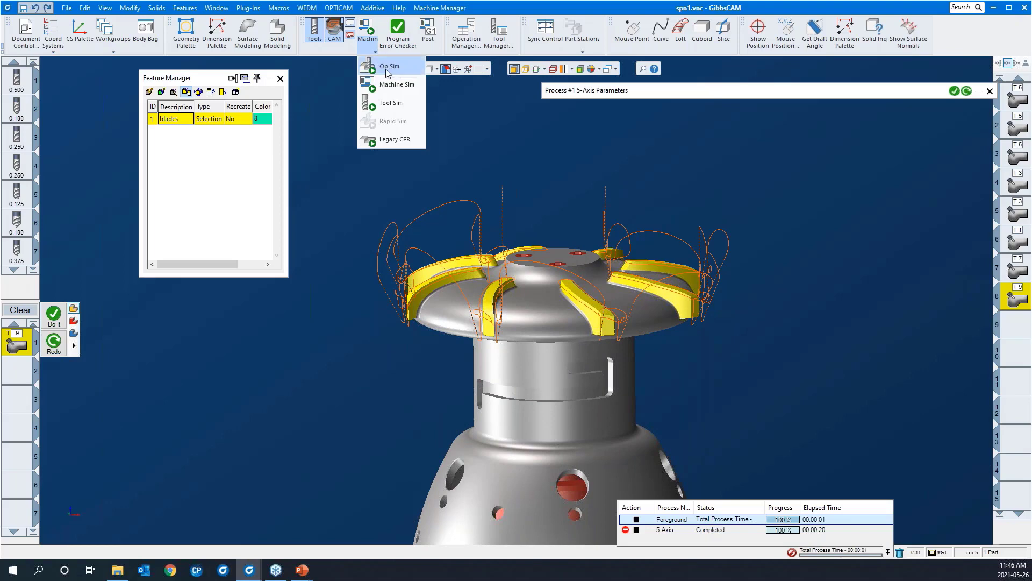
pyautogui.click(386, 70)
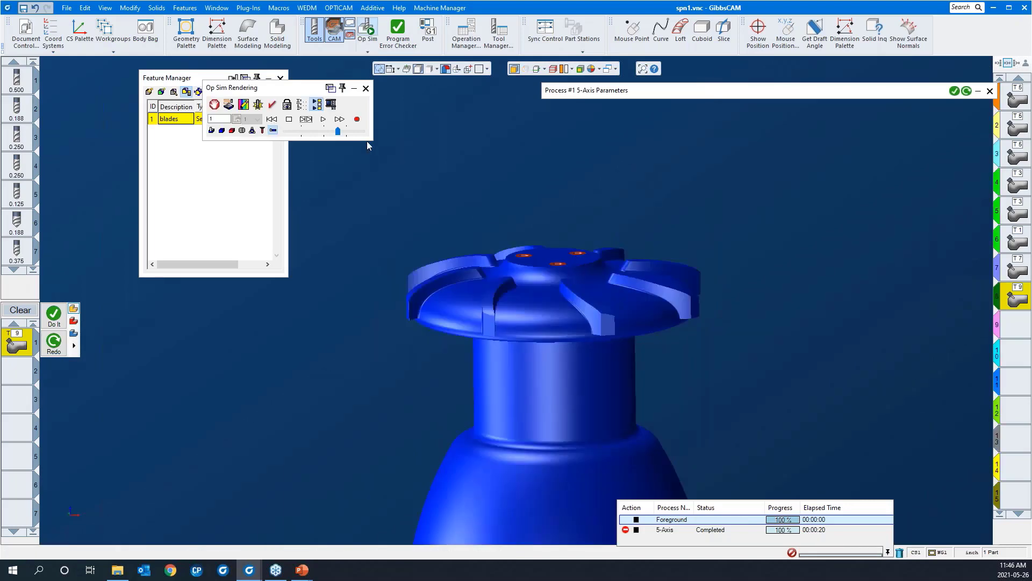
pyautogui.click(307, 119)
pyautogui.click(289, 106)
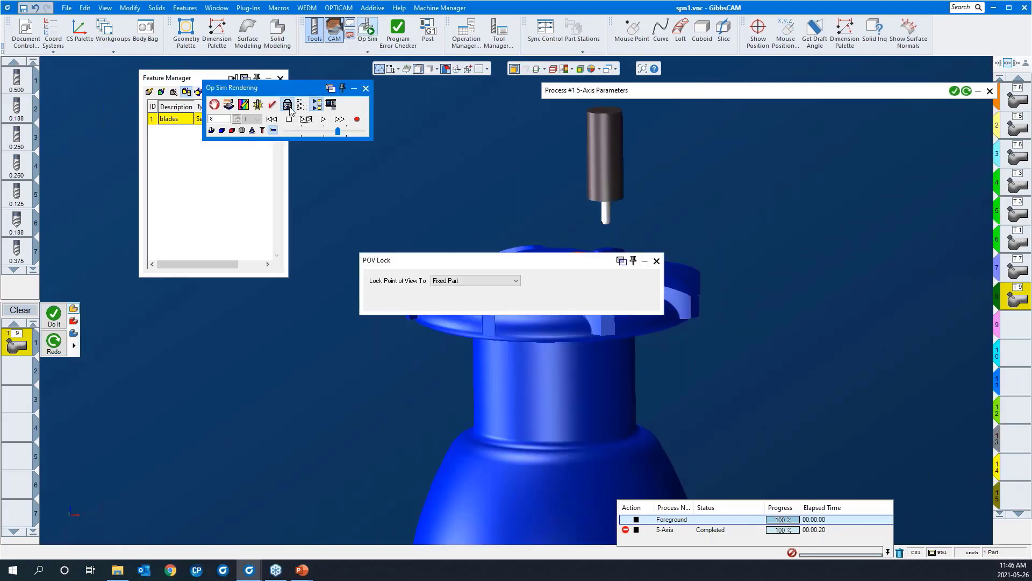
pyautogui.click(656, 261)
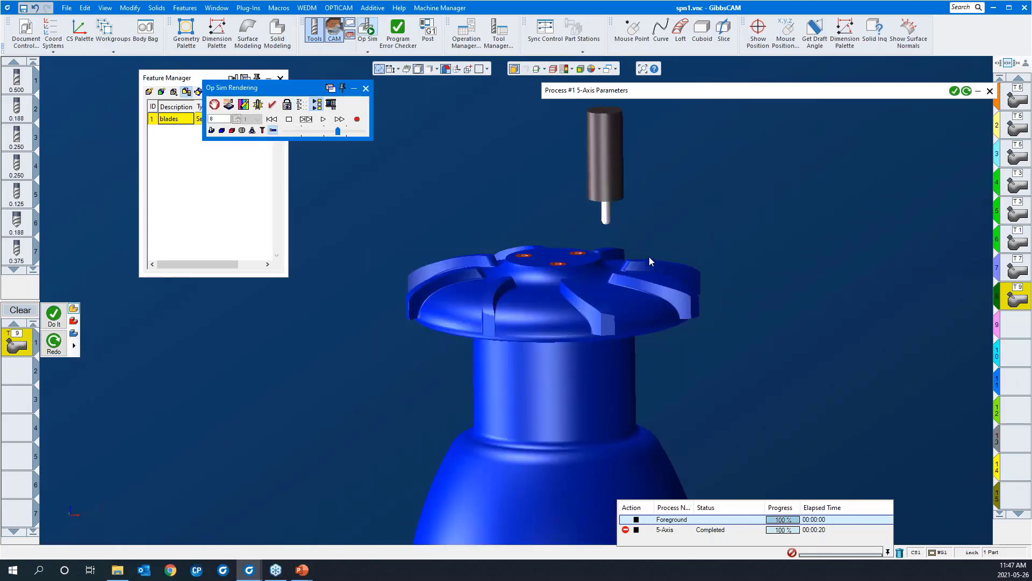
pyautogui.click(323, 120)
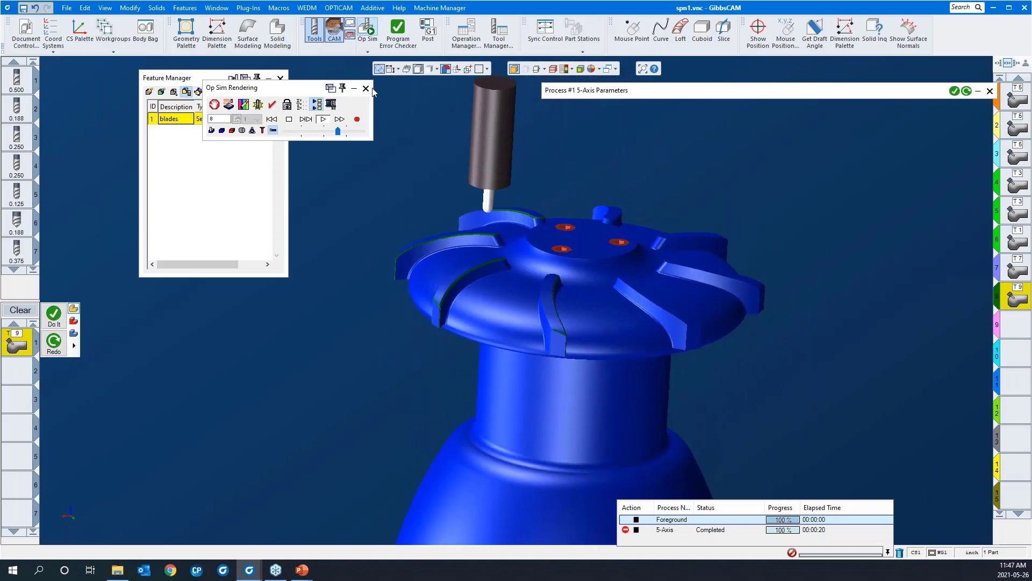
pyautogui.click(367, 88)
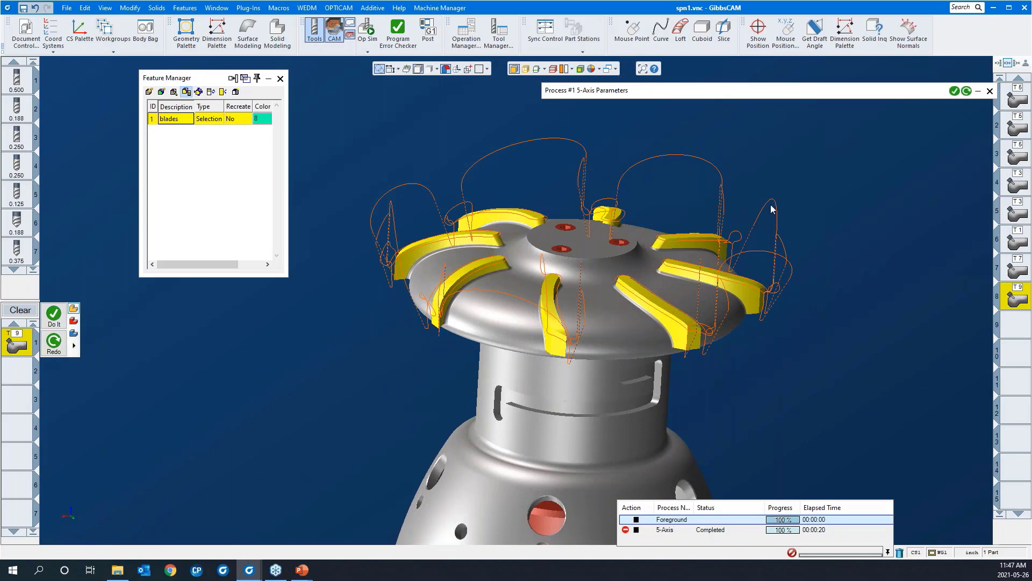
# Make operation slot 9 active, clear the deburring process from the process list and close the Feature Manager.
pyautogui.scroll(-5, 687, 212)
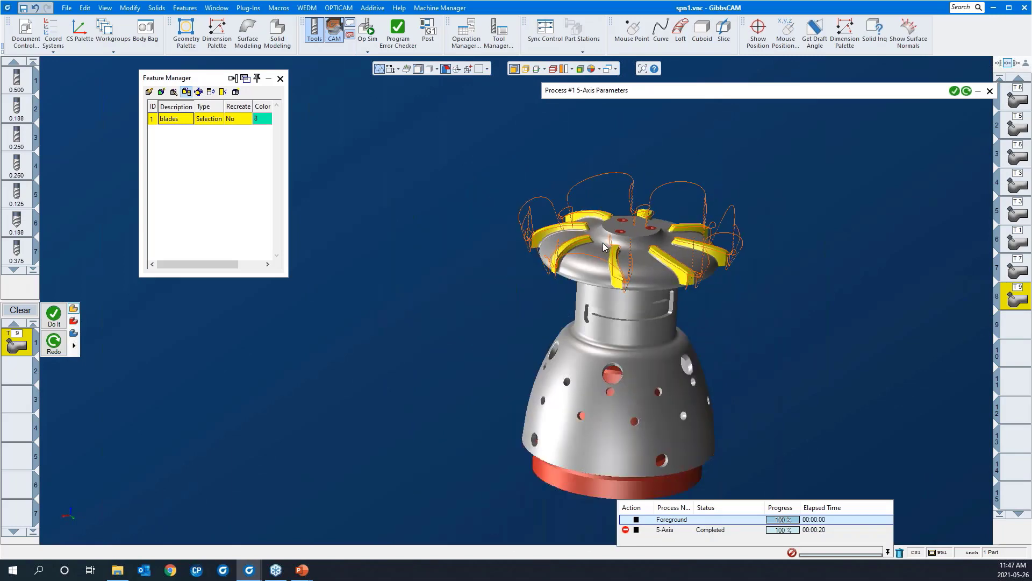
pyautogui.click(1015, 329)
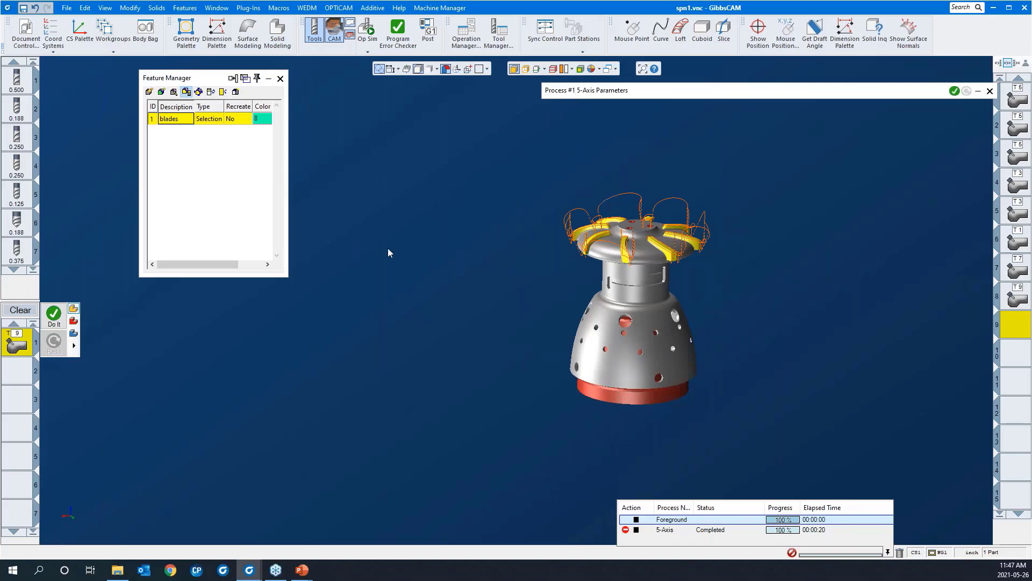
pyautogui.click(21, 310)
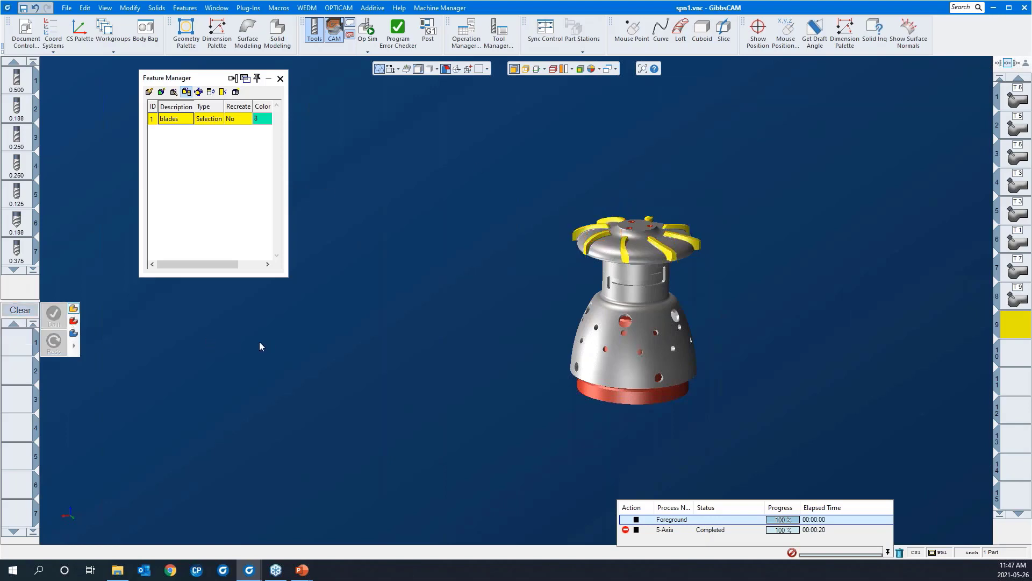
pyautogui.click(281, 78)
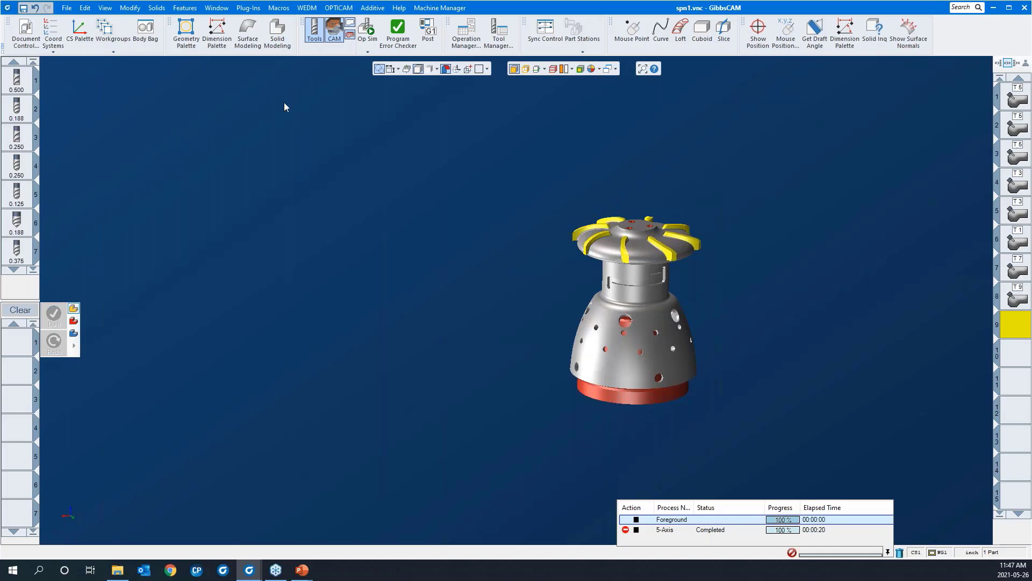
# Load the saved process list "geodesic 3AS" into the empty process list.
pyautogui.doubleClick(25, 346)
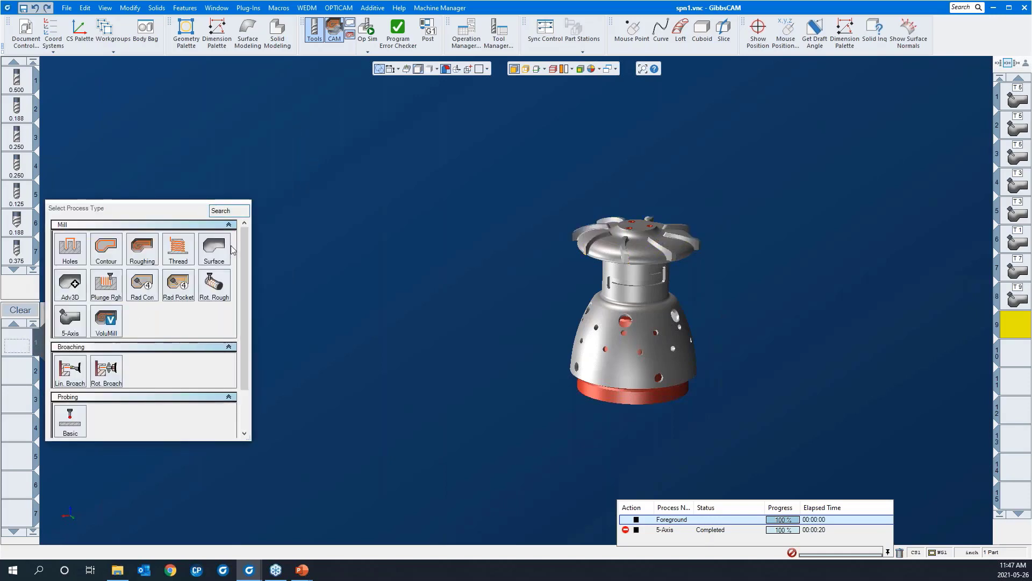
pyautogui.click(289, 231)
pyautogui.rightClick(12, 337)
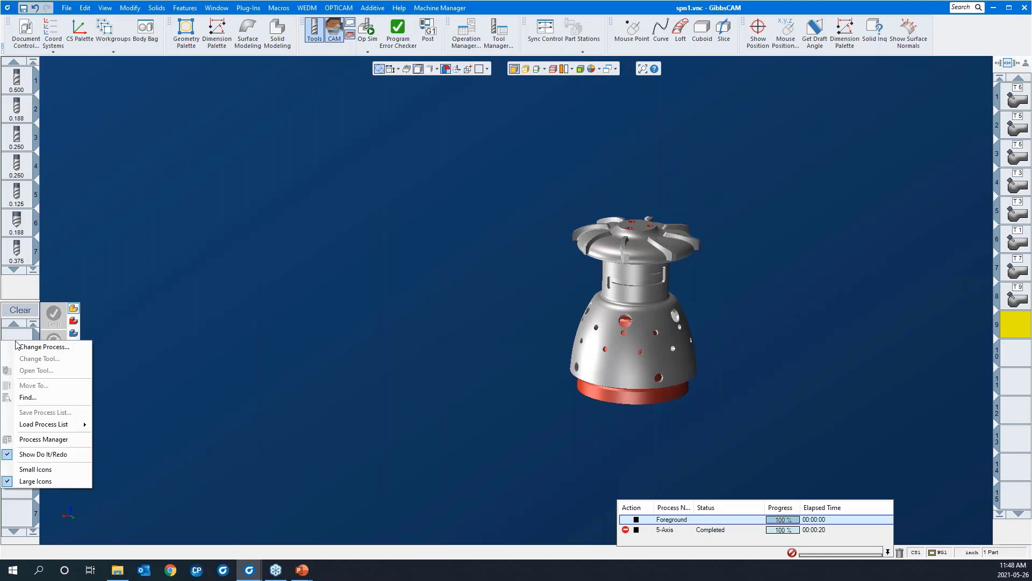
pyautogui.moveTo(52, 425)
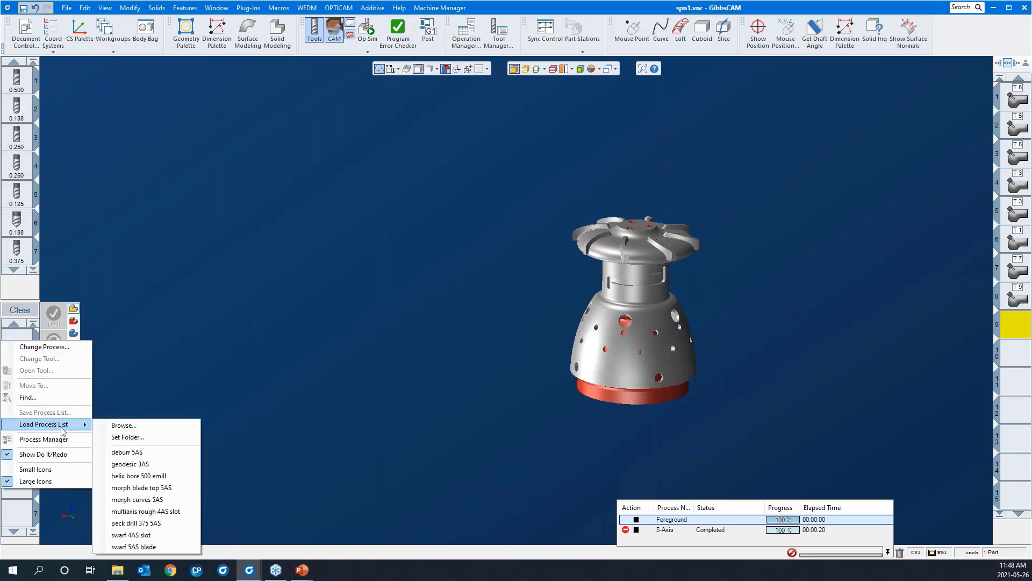
pyautogui.click(143, 466)
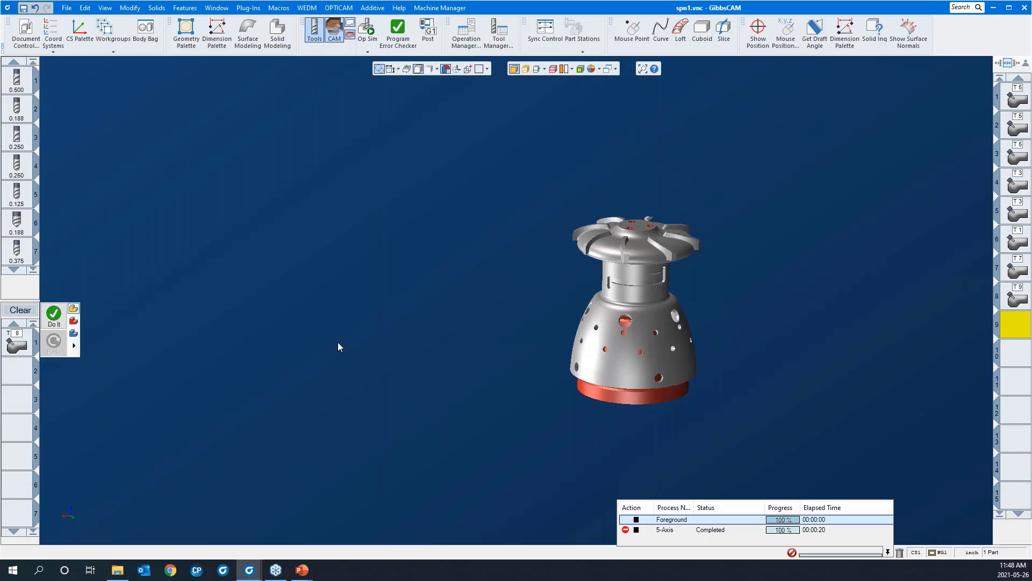
# Open the geodesic process and assign the concave face around the raised hub as its machining surface.
pyautogui.click(16, 346)
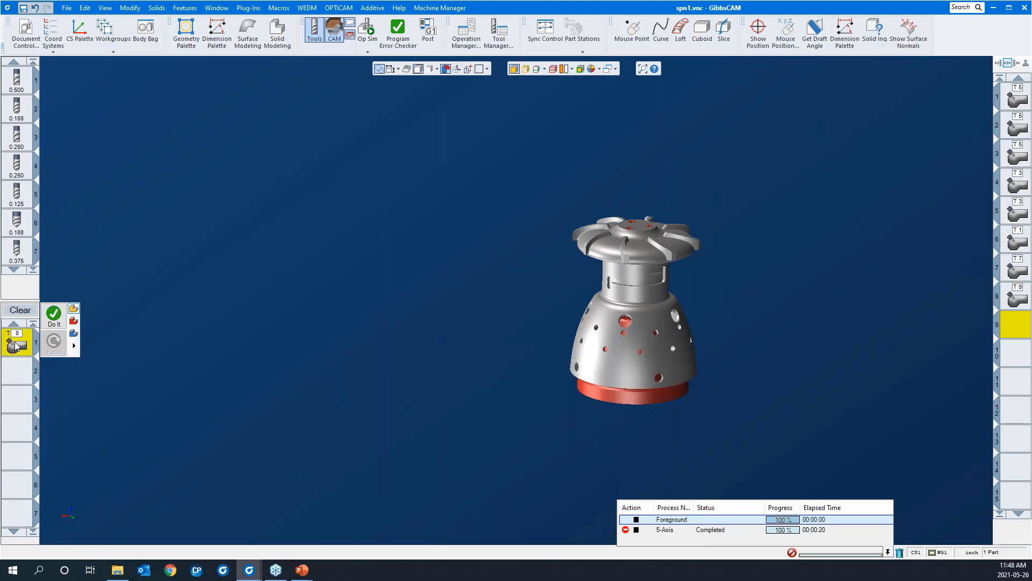
pyautogui.doubleClick(16, 346)
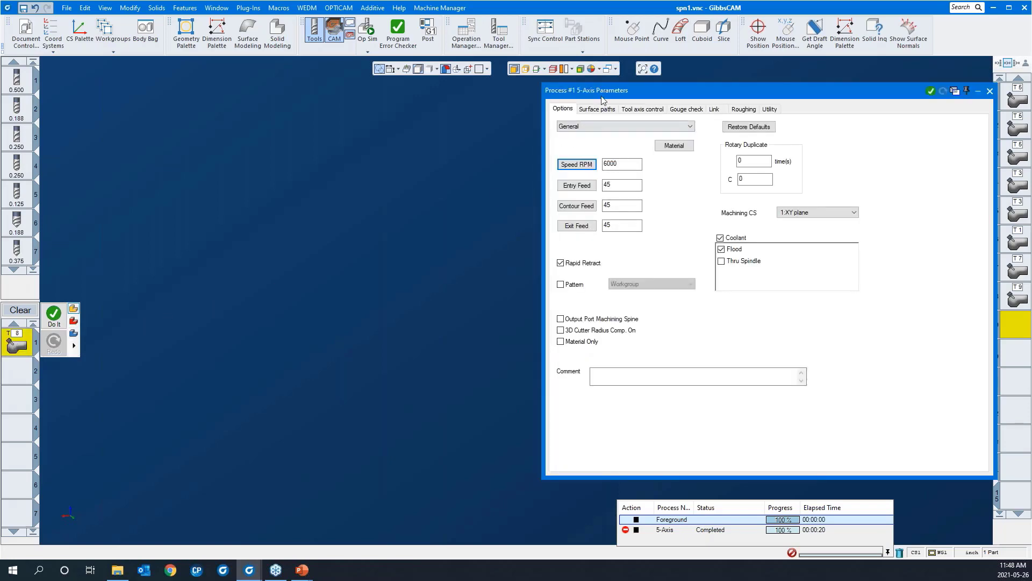
pyautogui.moveTo(583, 91); pyautogui.dragTo(156, 81)
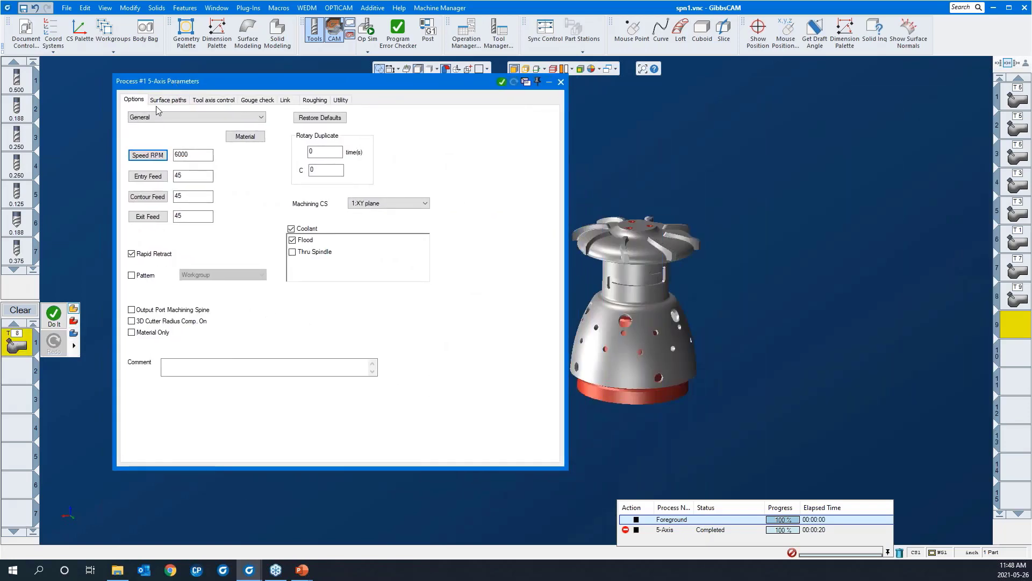
pyautogui.click(168, 100)
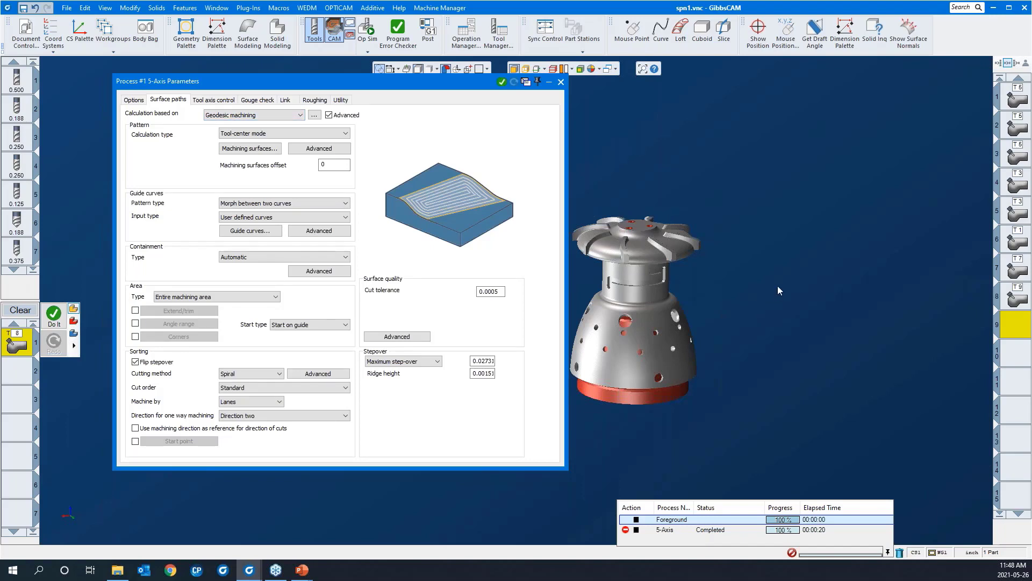
pyautogui.moveTo(777, 286); pyautogui.dragTo(873, 282, button='middle')
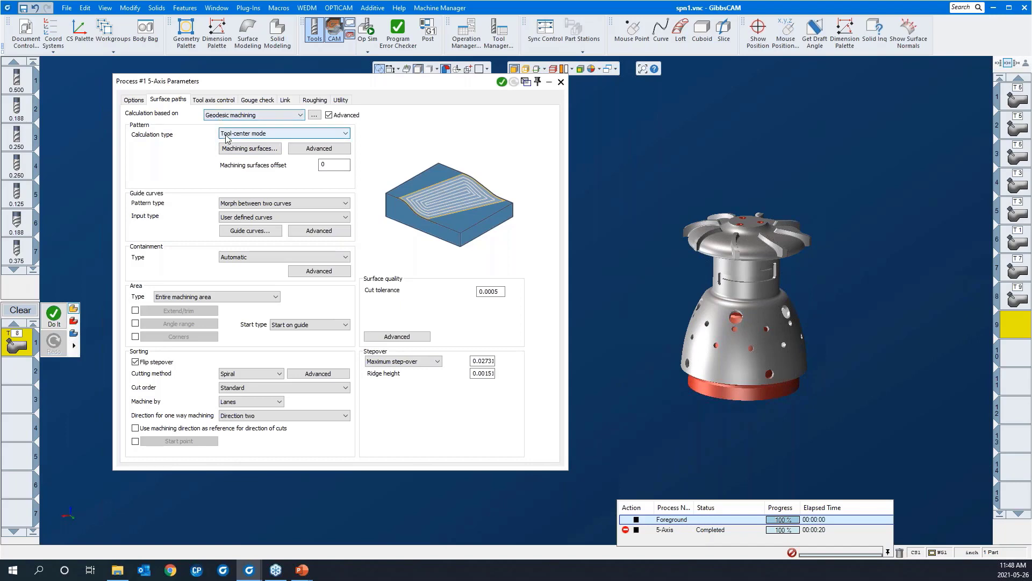
pyautogui.click(237, 151)
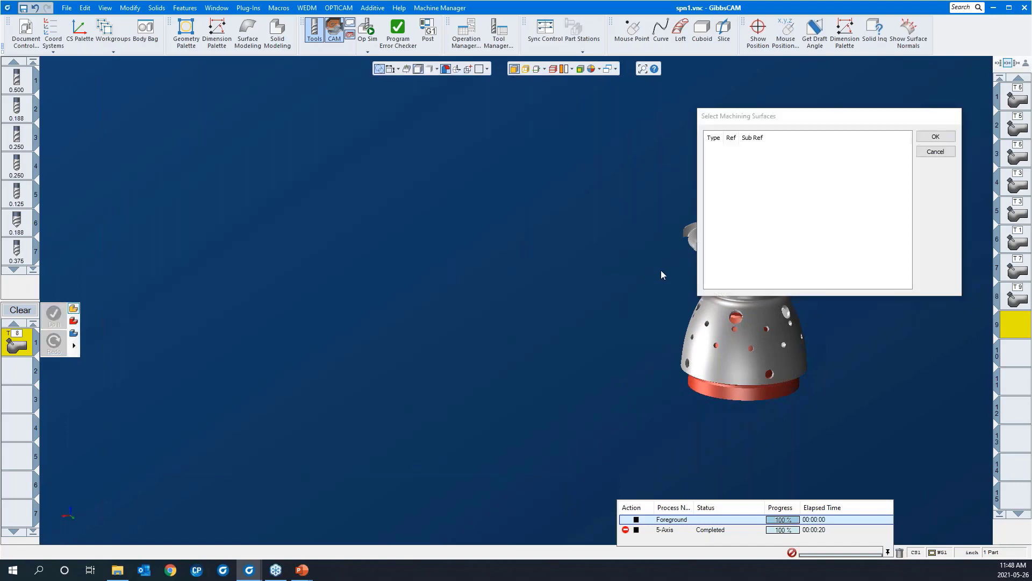
pyautogui.moveTo(607, 262); pyautogui.dragTo(403, 258, button='middle')
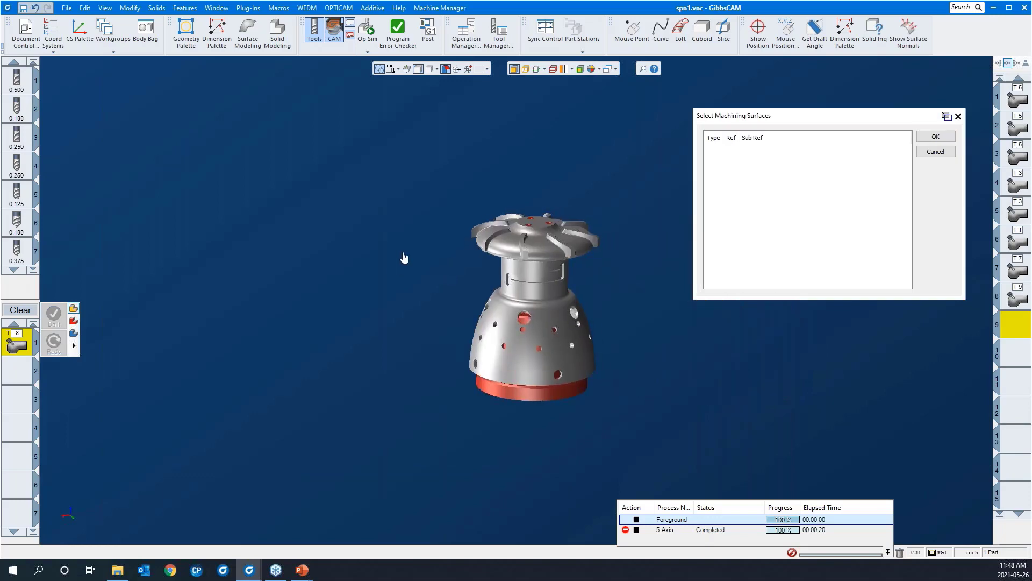
pyautogui.moveTo(450, 176); pyautogui.dragTo(681, 313)
pyautogui.click(431, 250)
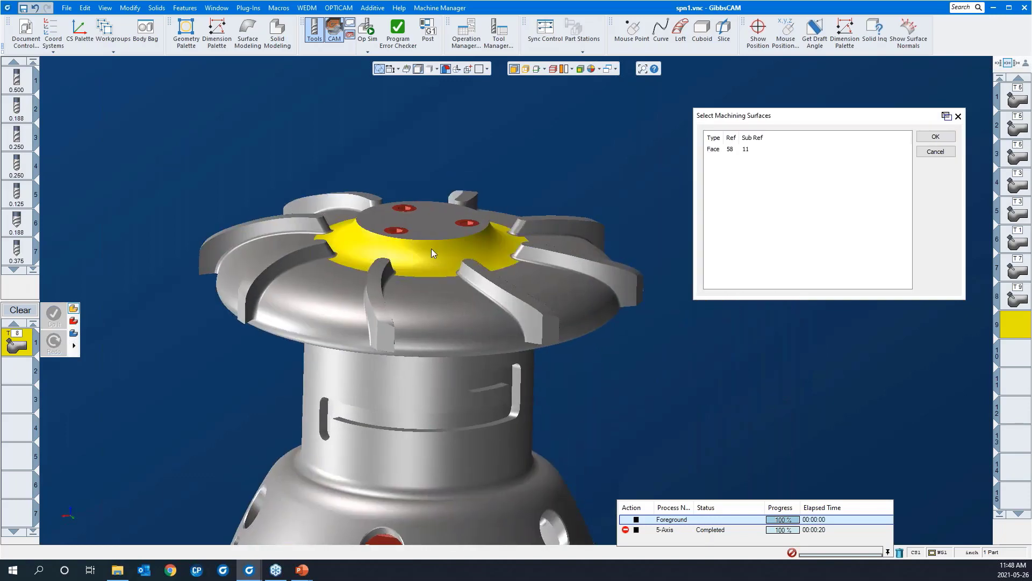
pyautogui.scroll(-2, 509, 217)
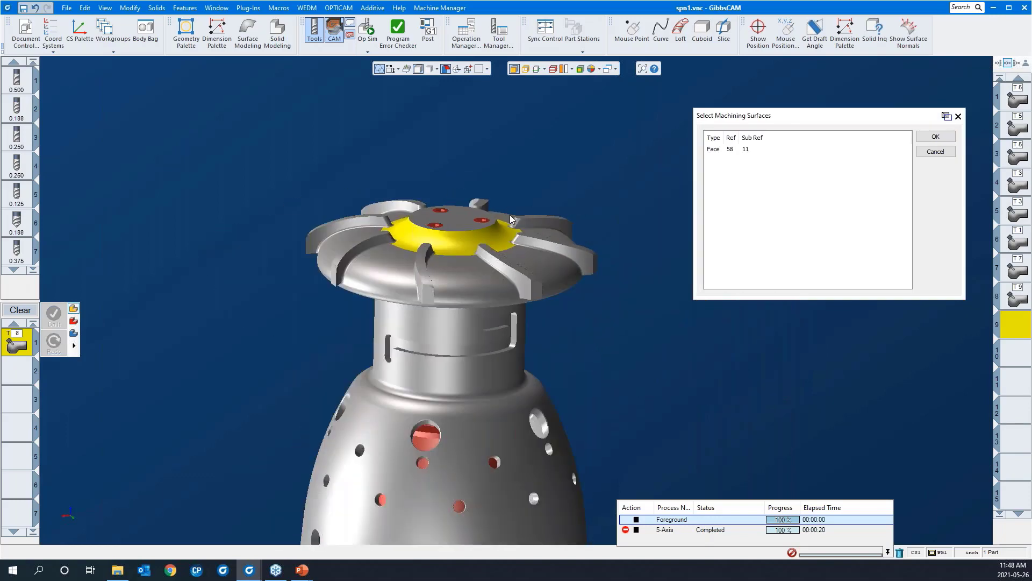
pyautogui.click(927, 141)
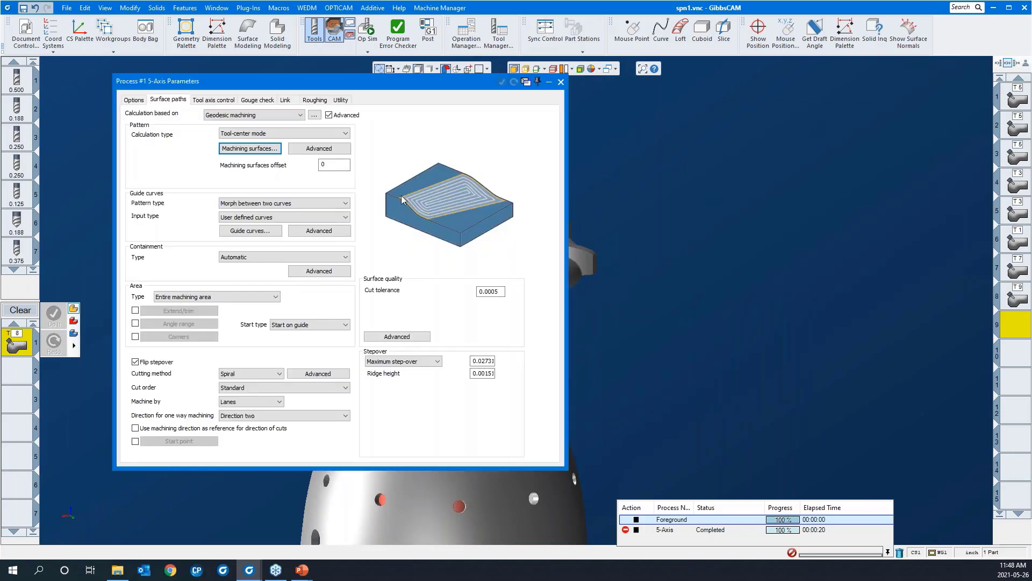
# Open the guide curve selection for the geodesic process and display the part's edges around the blades.
pyautogui.scroll(-2, 743, 234)
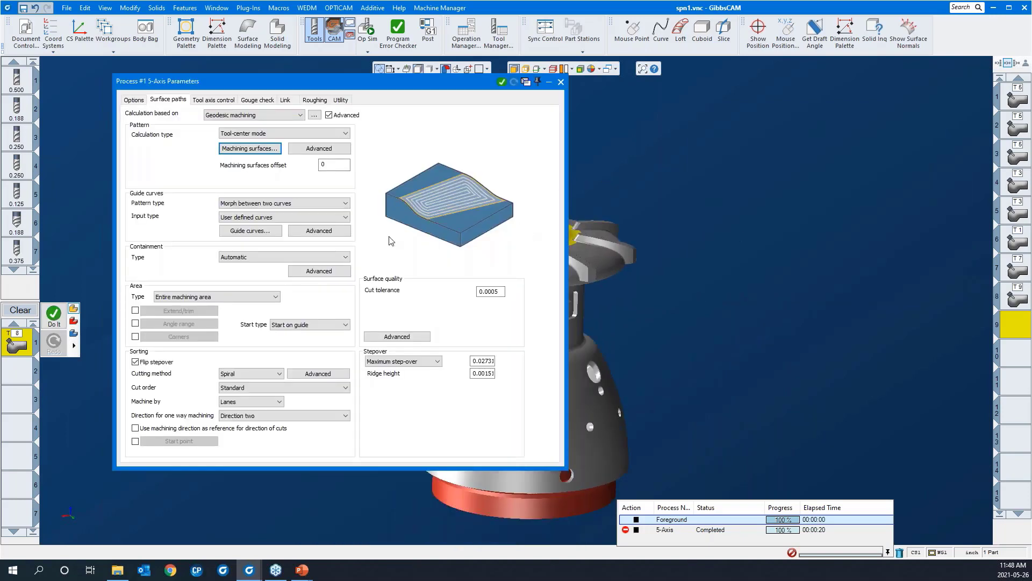
pyautogui.click(250, 231)
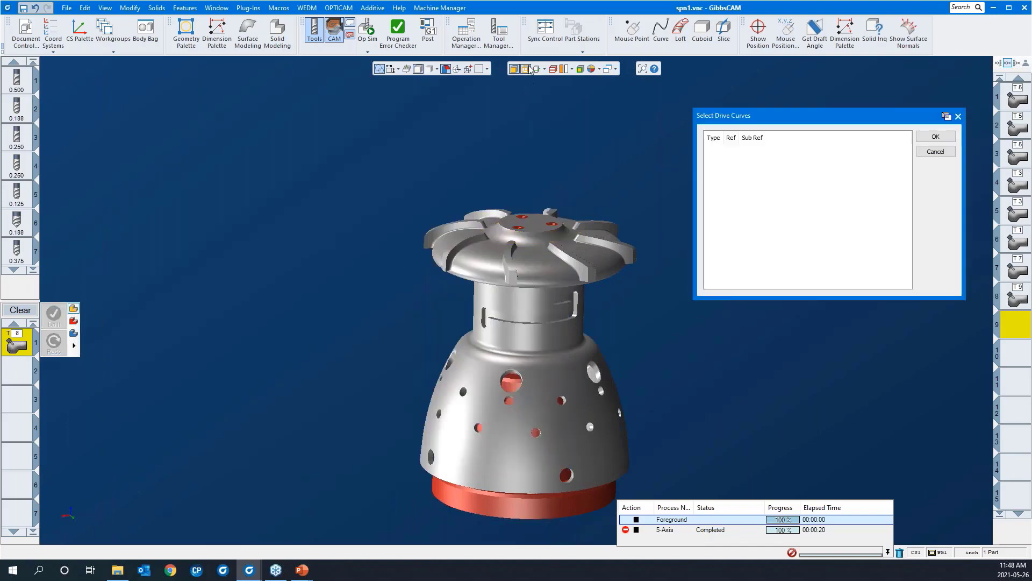
pyautogui.click(529, 69)
pyautogui.moveTo(432, 142); pyautogui.dragTo(576, 293)
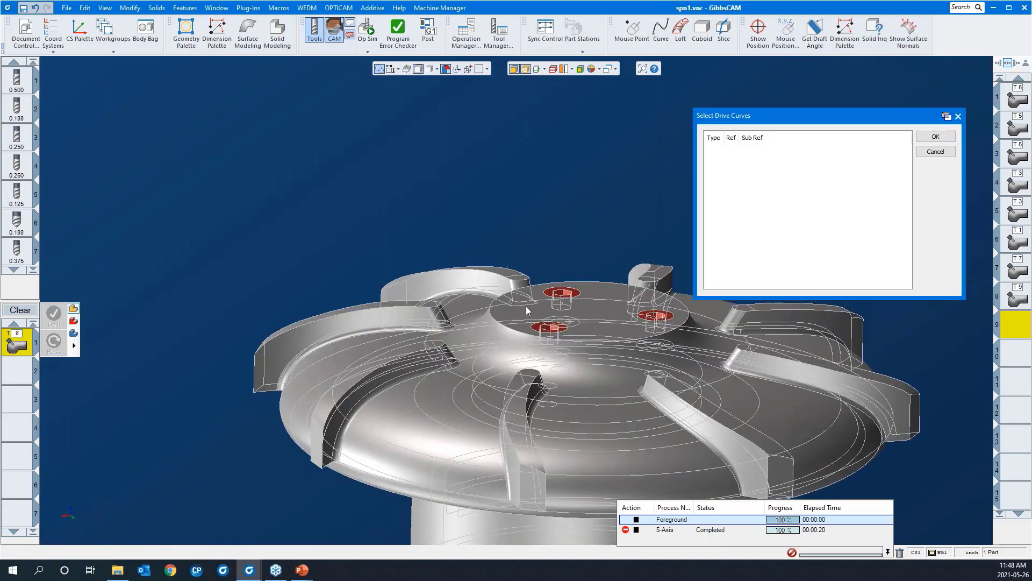
# Try to pick the hub's circular top edge and the chained edges between the blades as the drive curves.
pyautogui.click(486, 364)
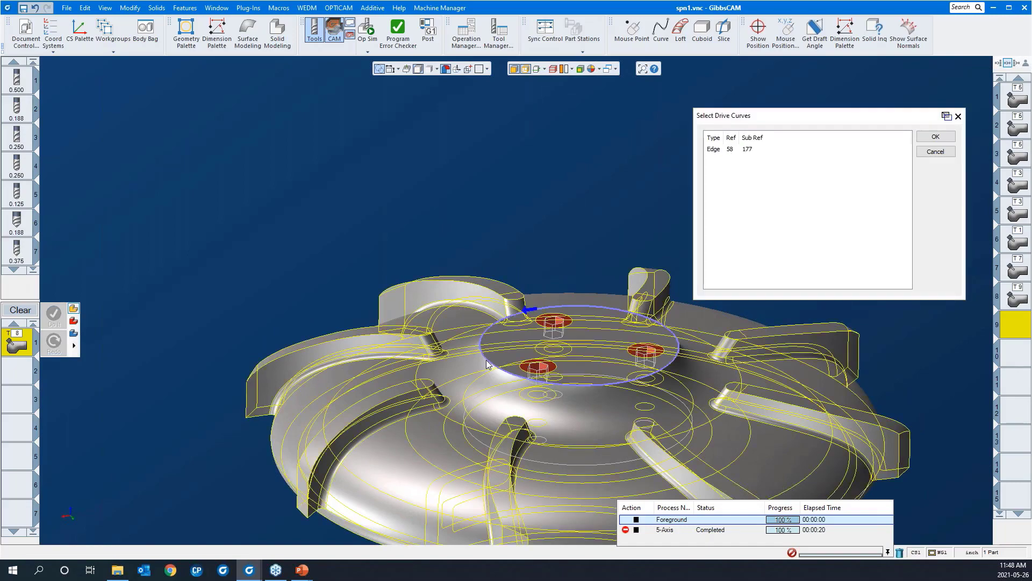
pyautogui.moveTo(483, 415); pyautogui.dragTo(373, 496, button='middle')
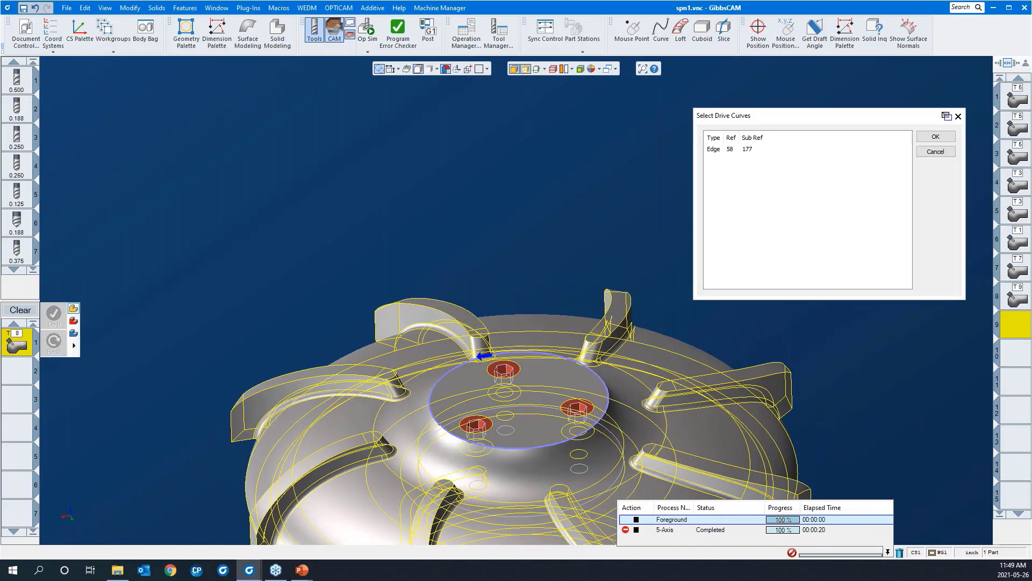
pyautogui.doubleClick(412, 485)
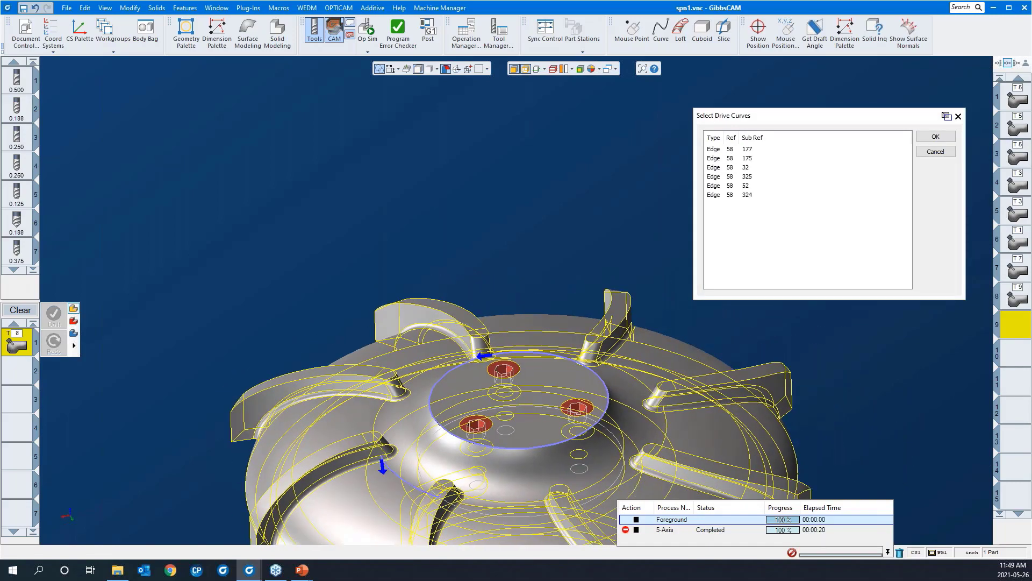
pyautogui.moveTo(473, 402); pyautogui.dragTo(404, 464, button='middle')
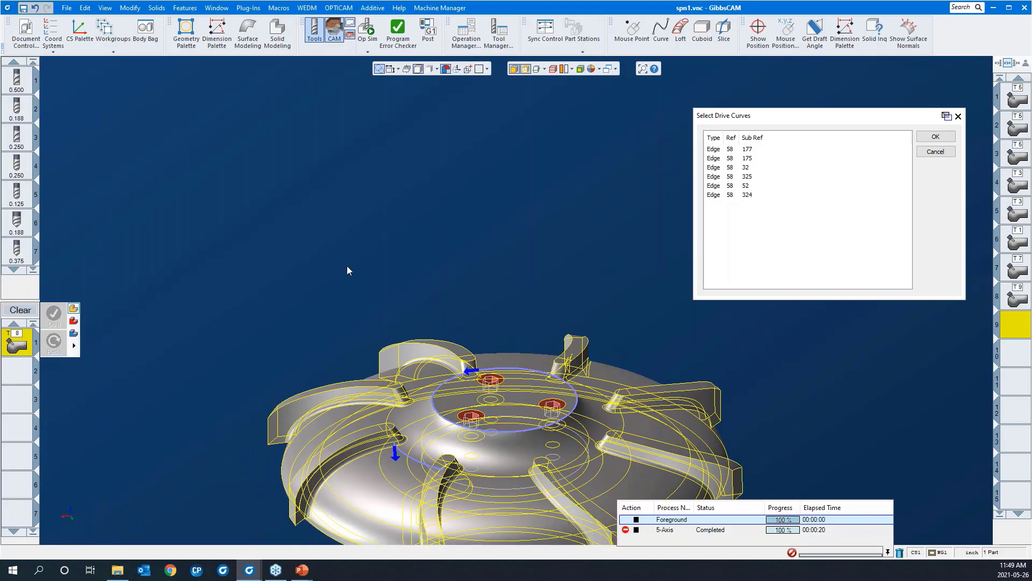
pyautogui.click(347, 266)
# Using 2D chaining, assign the concave face's outer edge loop and the hub's circular top edge as the guide curves.
pyautogui.rightClick(400, 454)
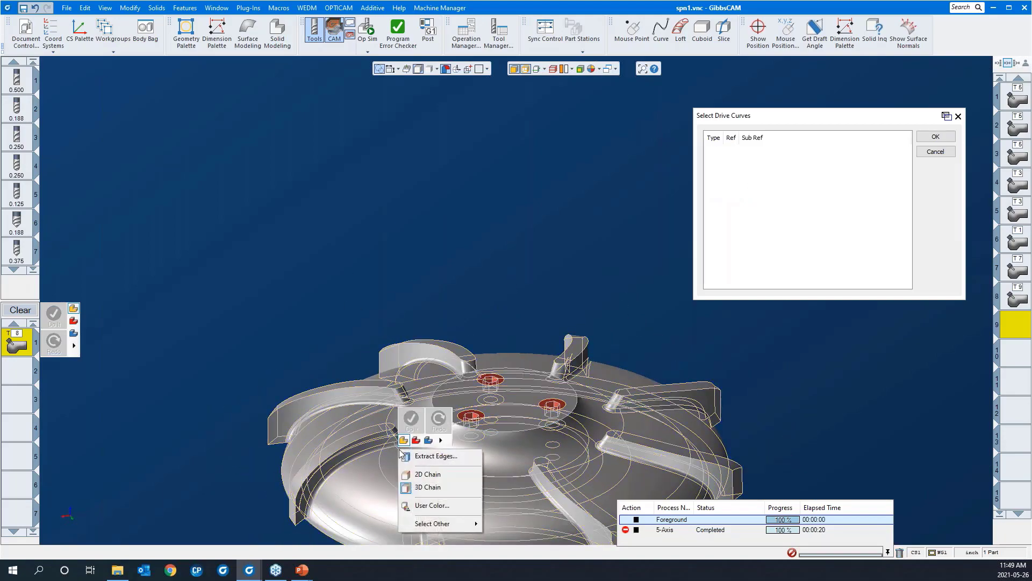
pyautogui.click(418, 474)
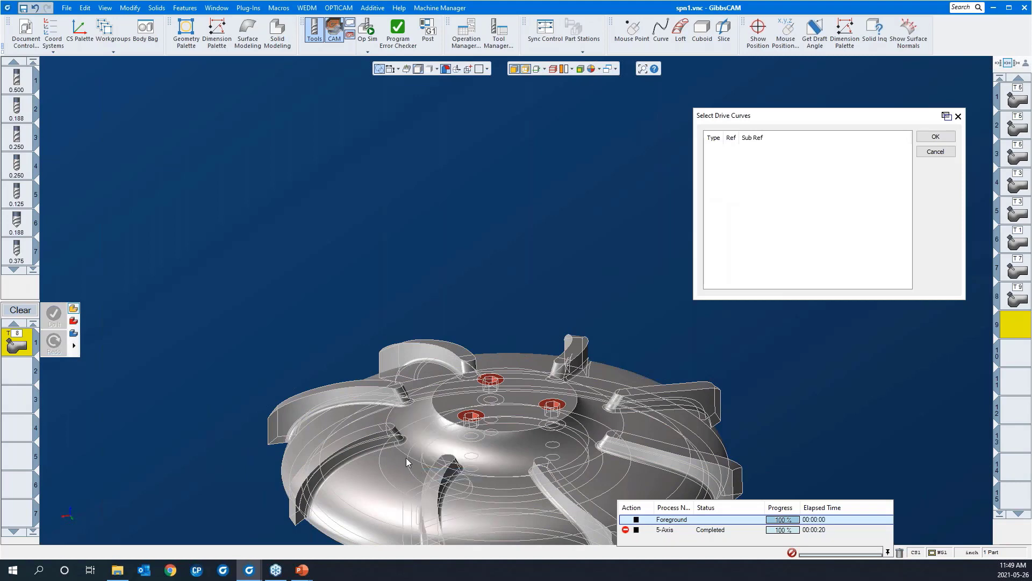
pyautogui.click(402, 452)
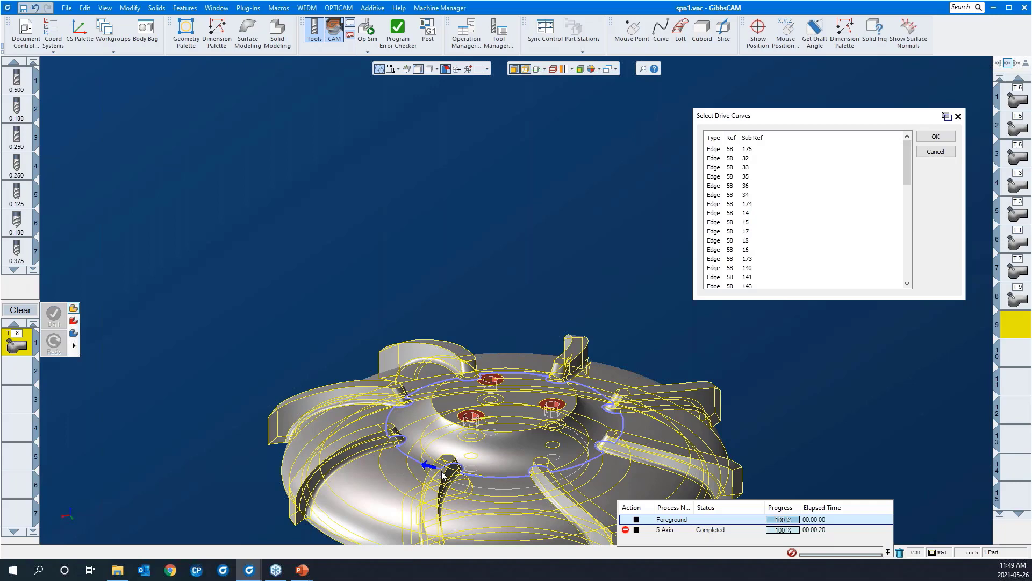
pyautogui.click(512, 433)
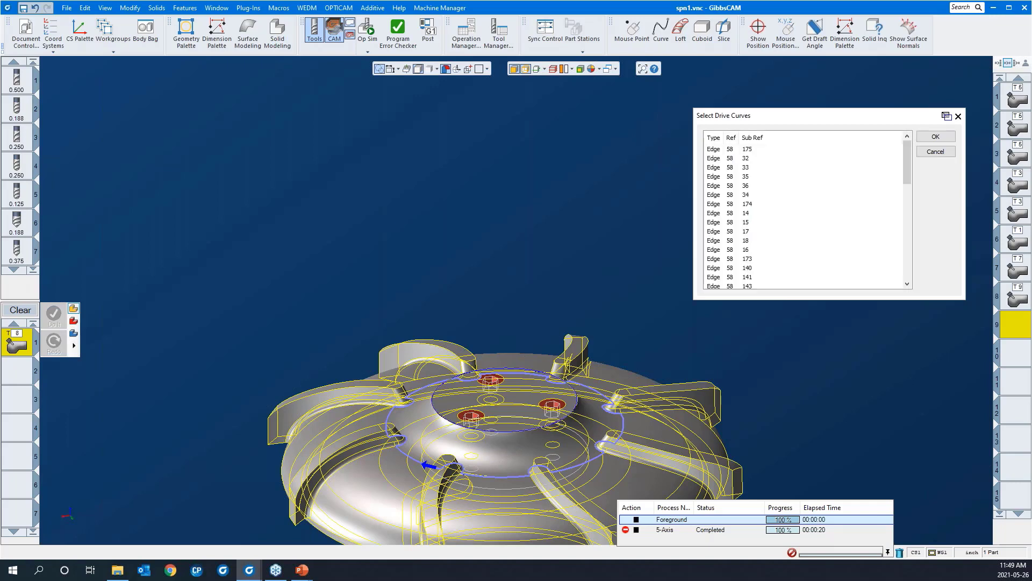
pyautogui.click(935, 141)
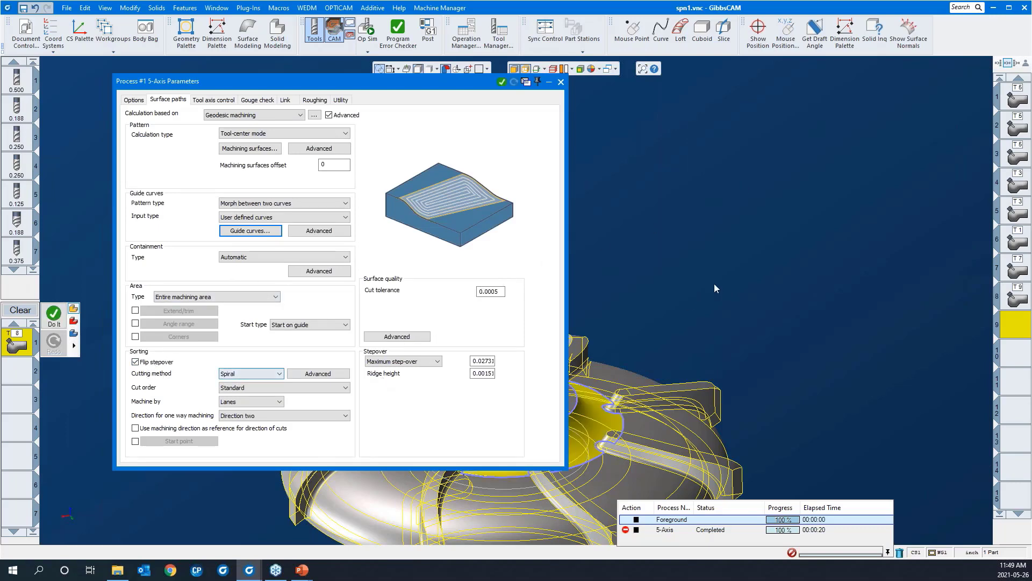
# Keep the full spiral with closed first and last contours, and set the maximum step-over to 0.03.
pyautogui.scroll(-4, 812, 231)
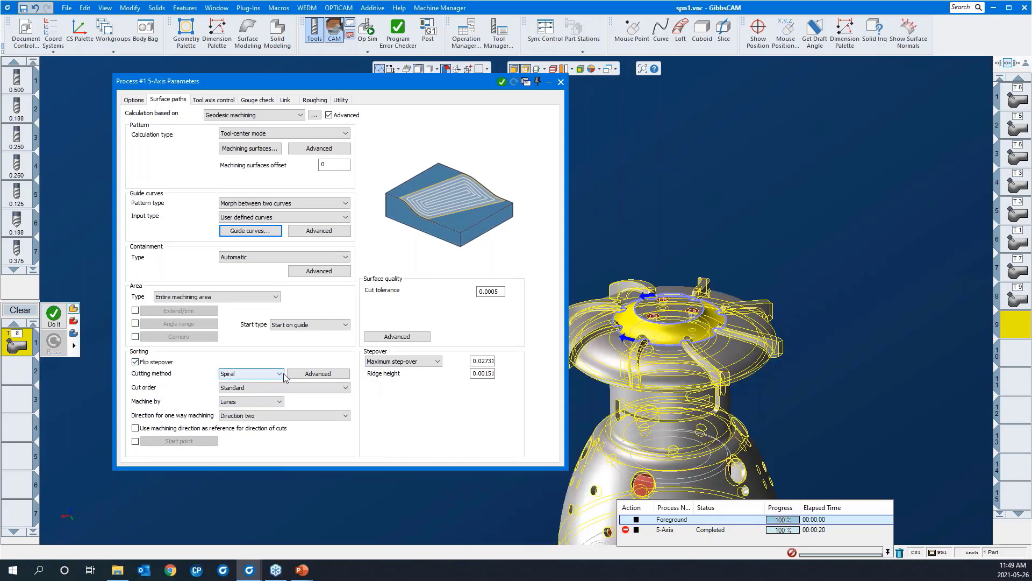
pyautogui.click(315, 375)
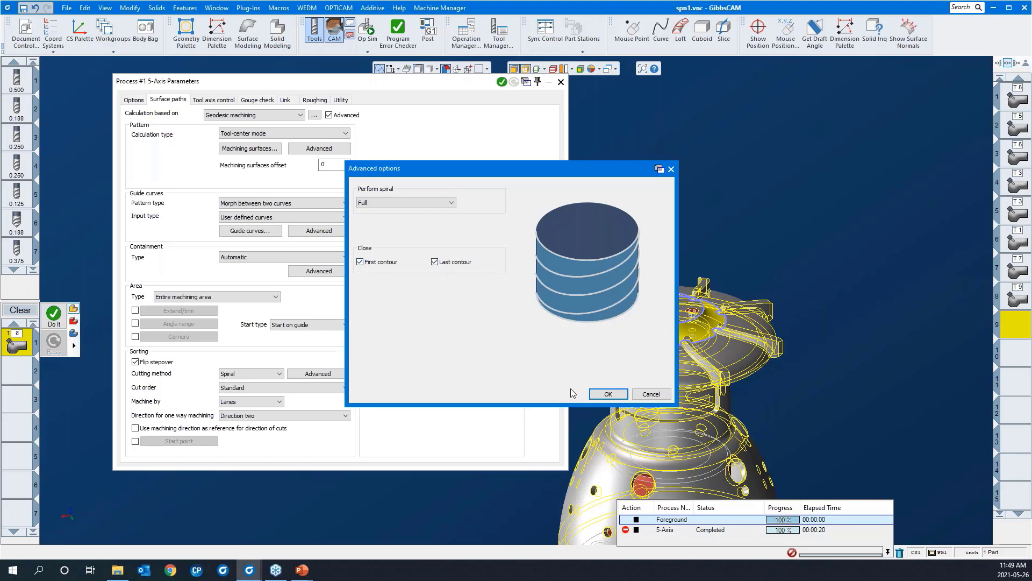
pyautogui.click(608, 394)
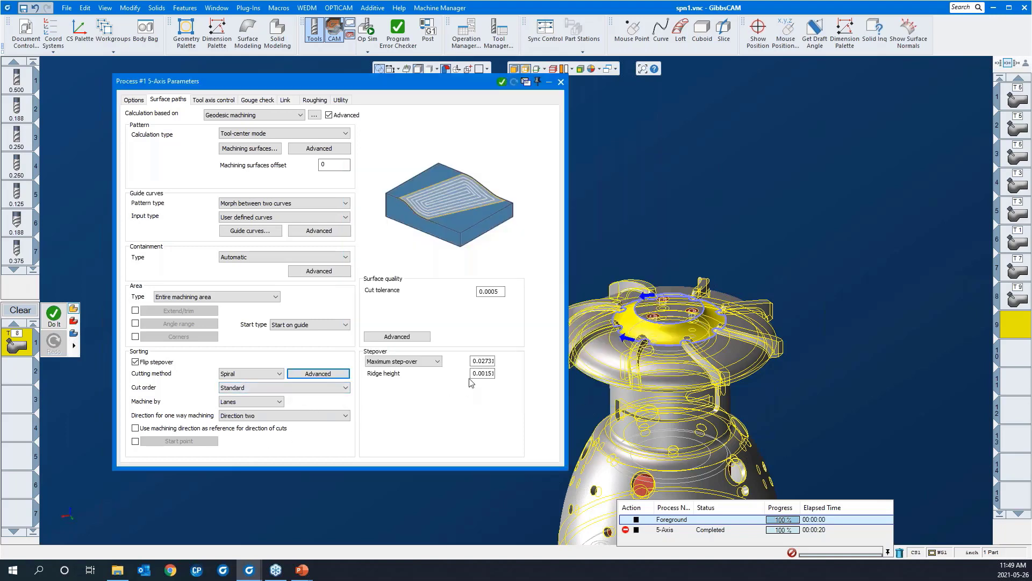
pyautogui.moveTo(481, 361); pyautogui.dragTo(510, 365)
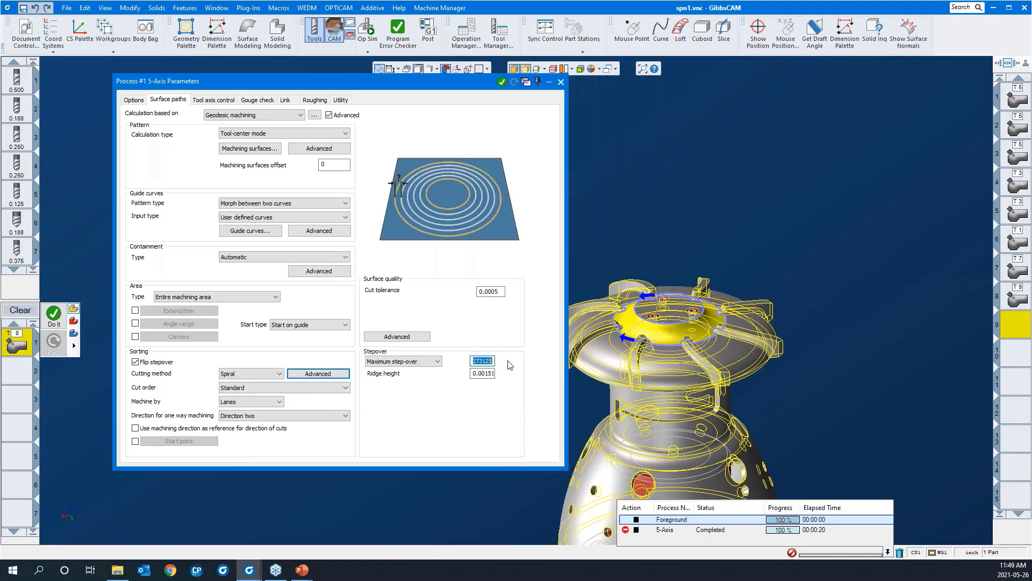
pyautogui.write('3')
pyautogui.click(209, 101)
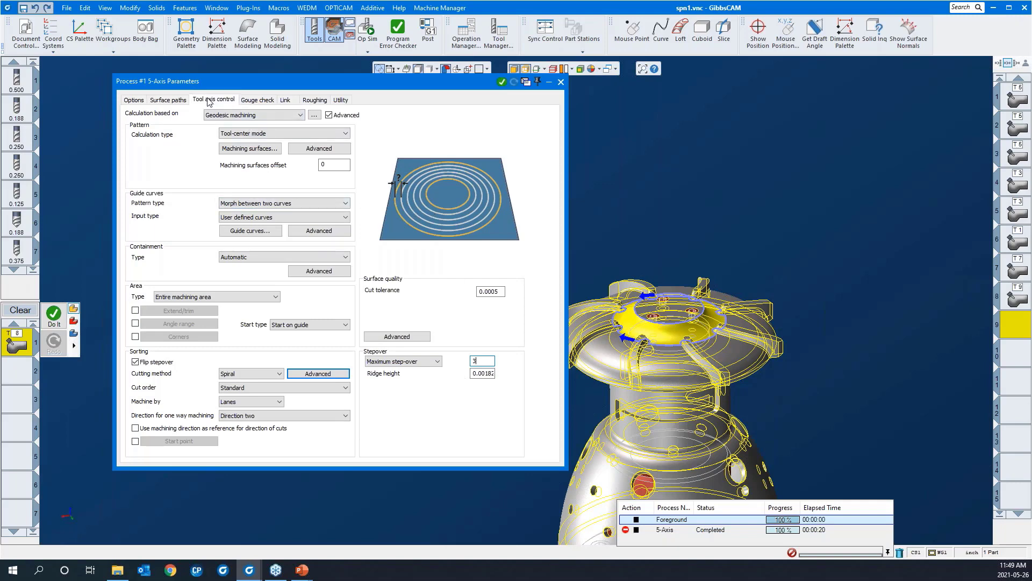
# Review the gouge check settings and calculate the geodesic toolpath for the hub's concave face.
pyautogui.click(246, 100)
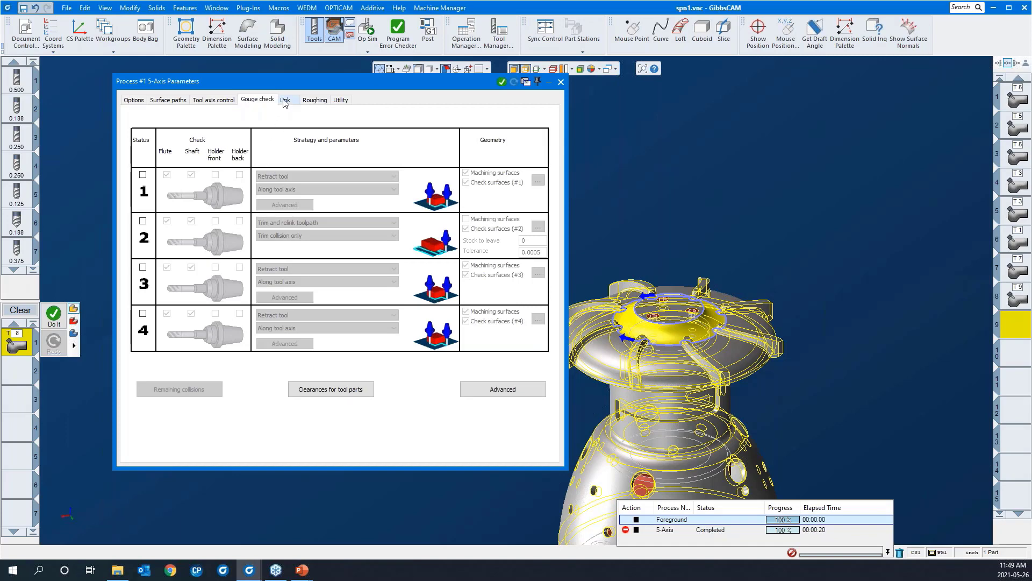
pyautogui.doubleClick(287, 81)
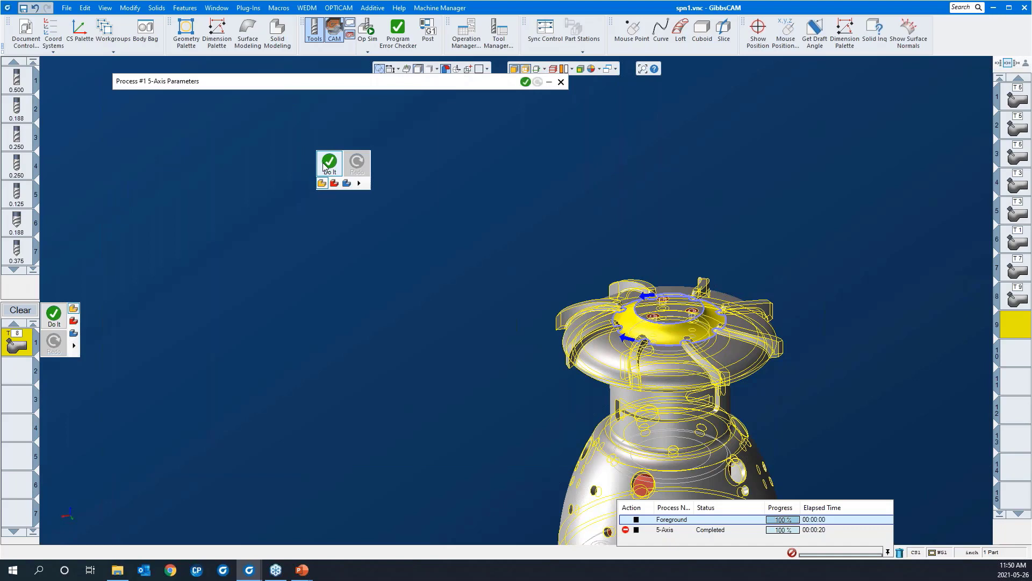
pyautogui.click(324, 167)
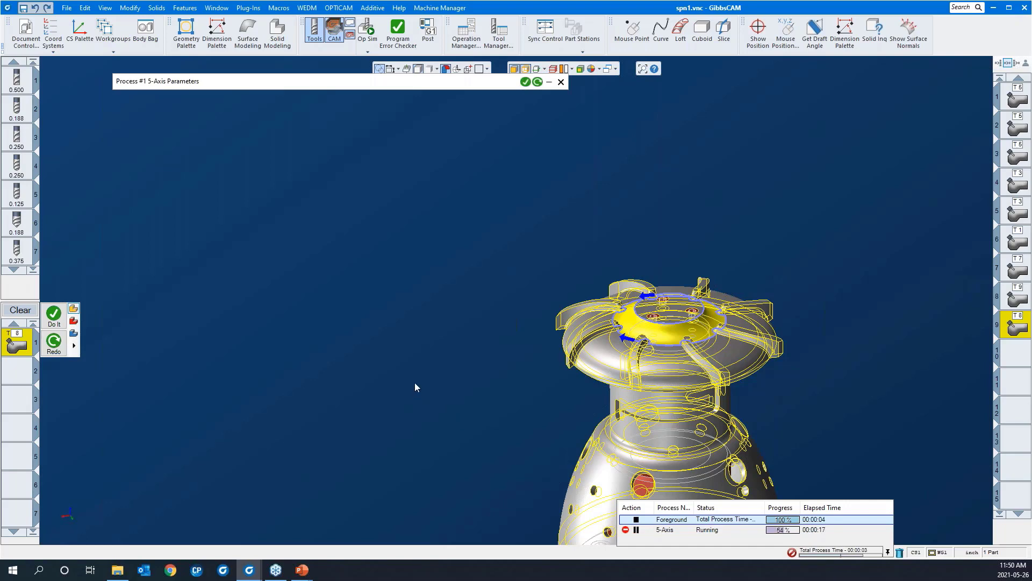
pyautogui.moveTo(461, 213); pyautogui.dragTo(809, 355)
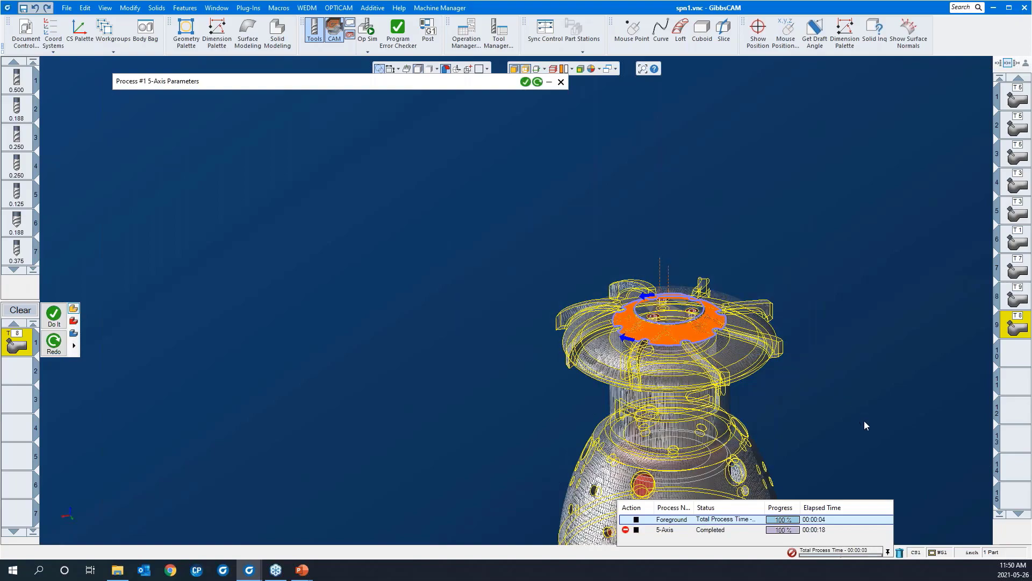
pyautogui.moveTo(654, 361); pyautogui.dragTo(516, 274, button='middle')
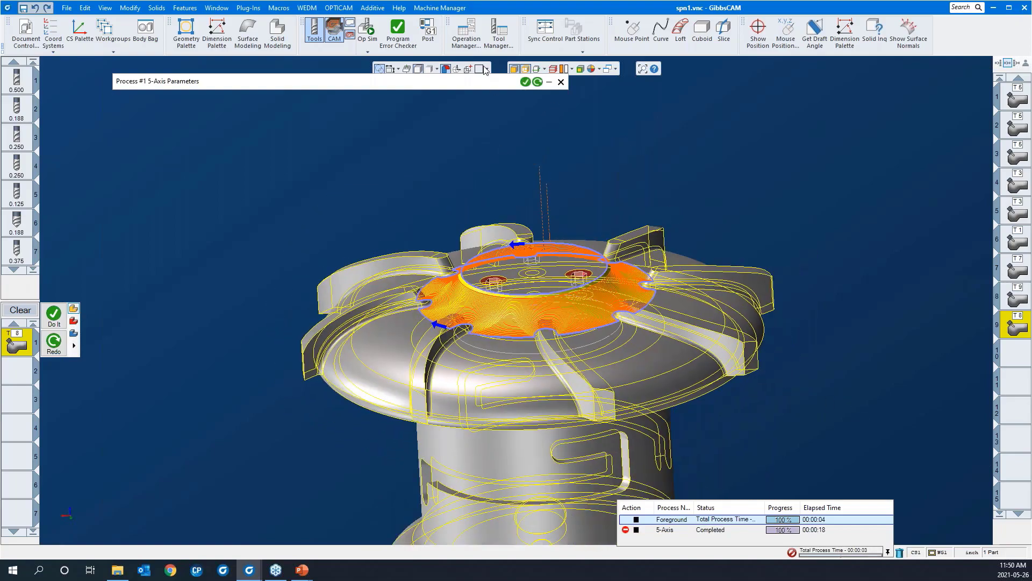
# Run an Op Sim material-removal simulation of the geodesic operation around the hub and raise the playback speed to maximum.
pyautogui.click(372, 33)
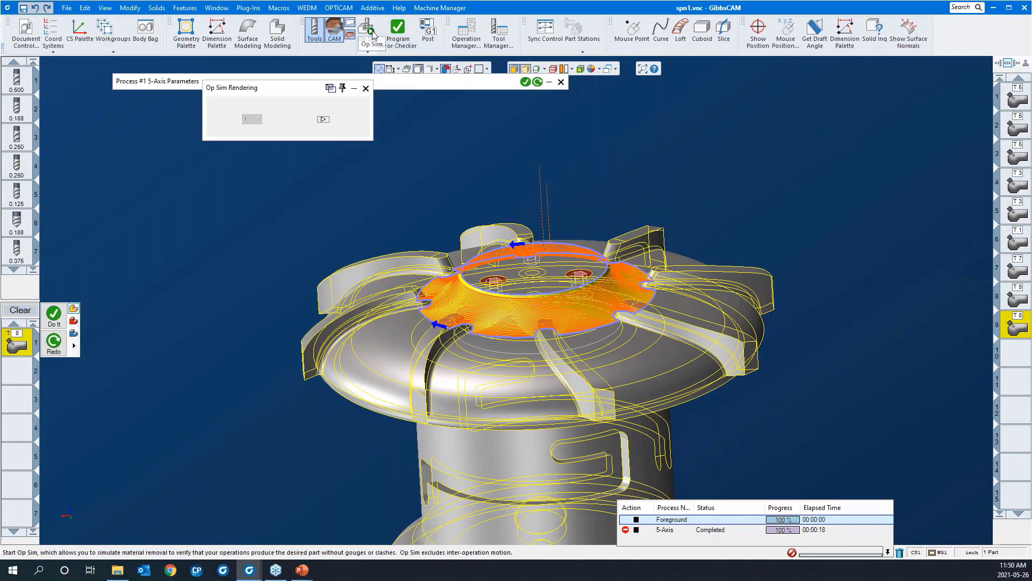
pyautogui.click(322, 119)
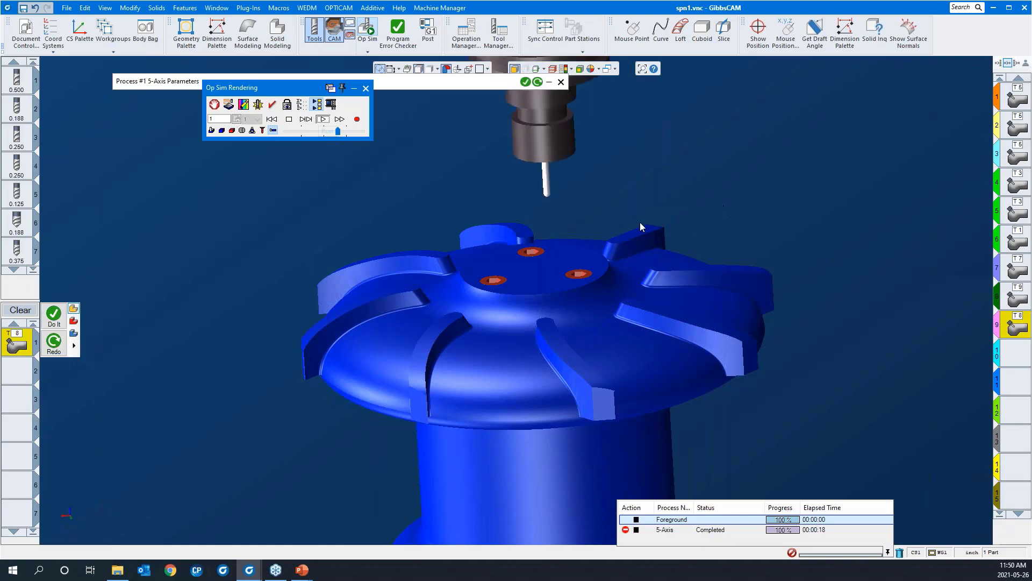
pyautogui.scroll(-5, 640, 221)
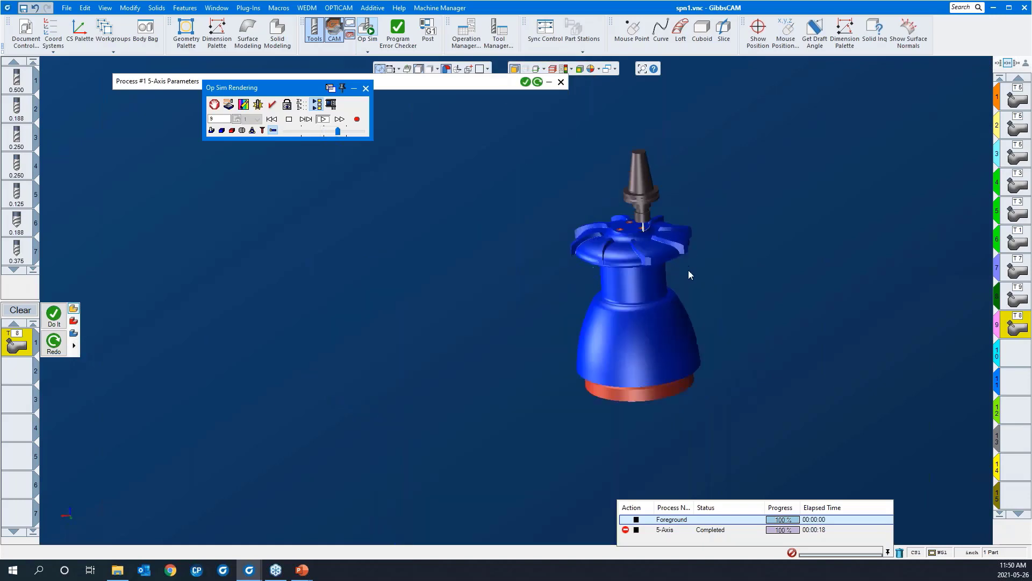
pyautogui.scroll(5, 689, 270)
pyautogui.click(358, 131)
pyautogui.click(359, 131)
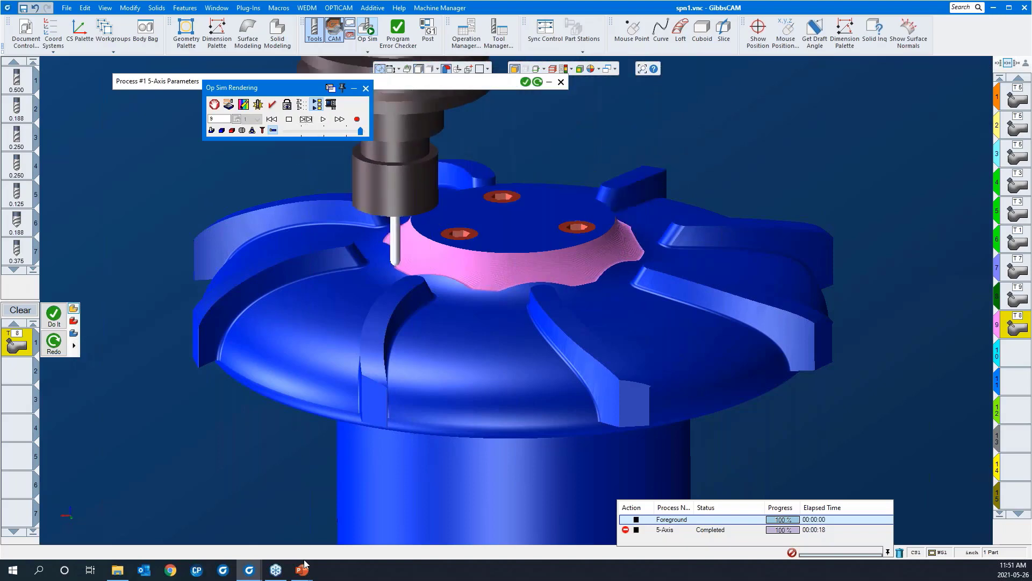
# Resume the simulation, advance it through the rest of the hub face cut, and switch to PowerPoint.
pyautogui.moveTo(304, 571)
pyautogui.click(323, 120)
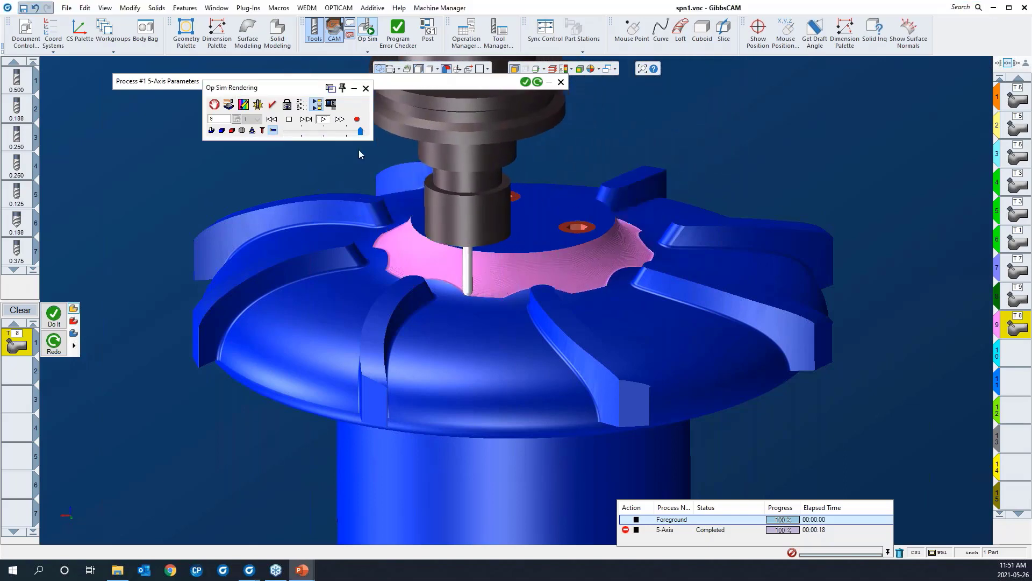
pyautogui.click(303, 120)
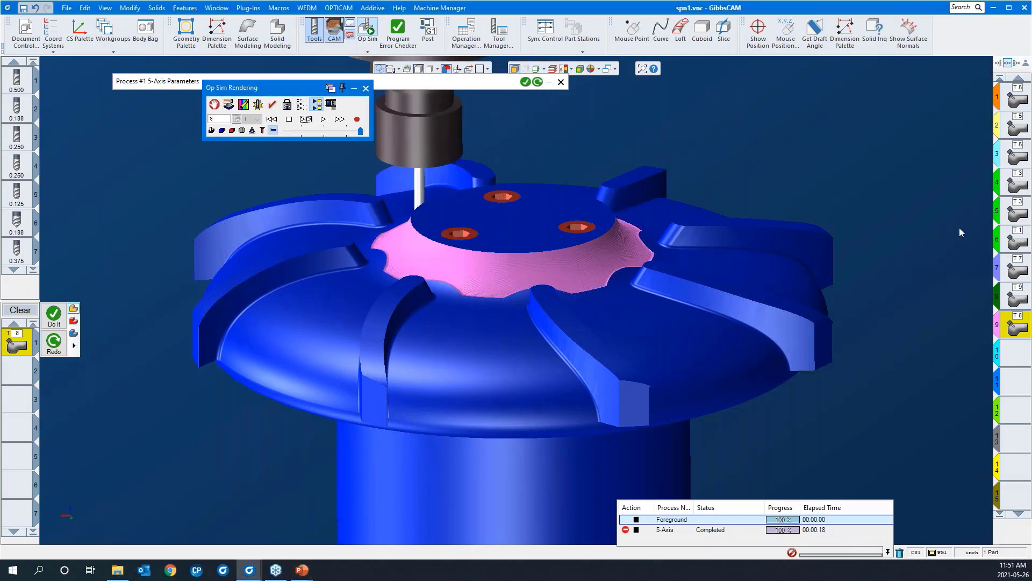
pyautogui.hotkey('alt', 'Tab')
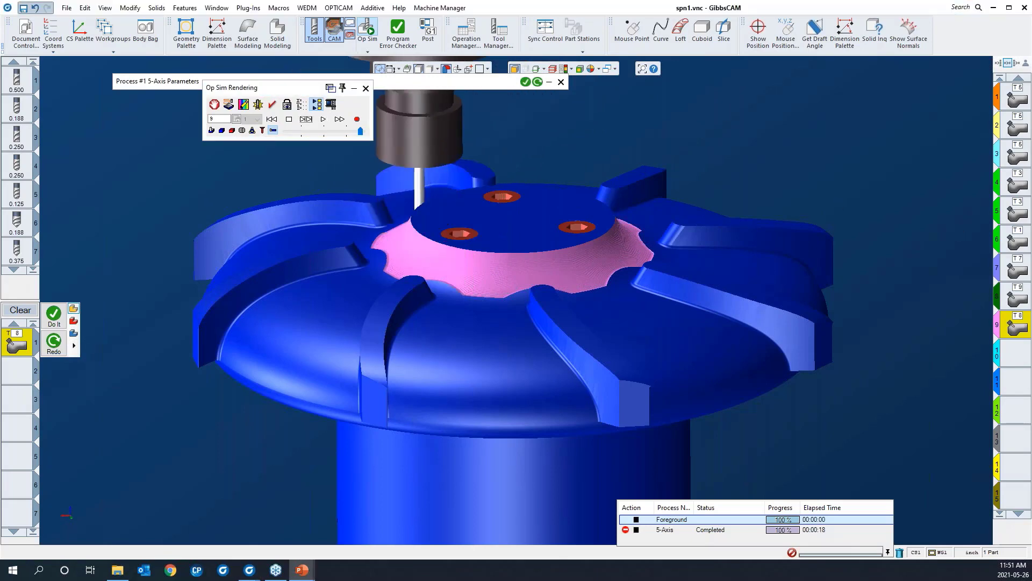